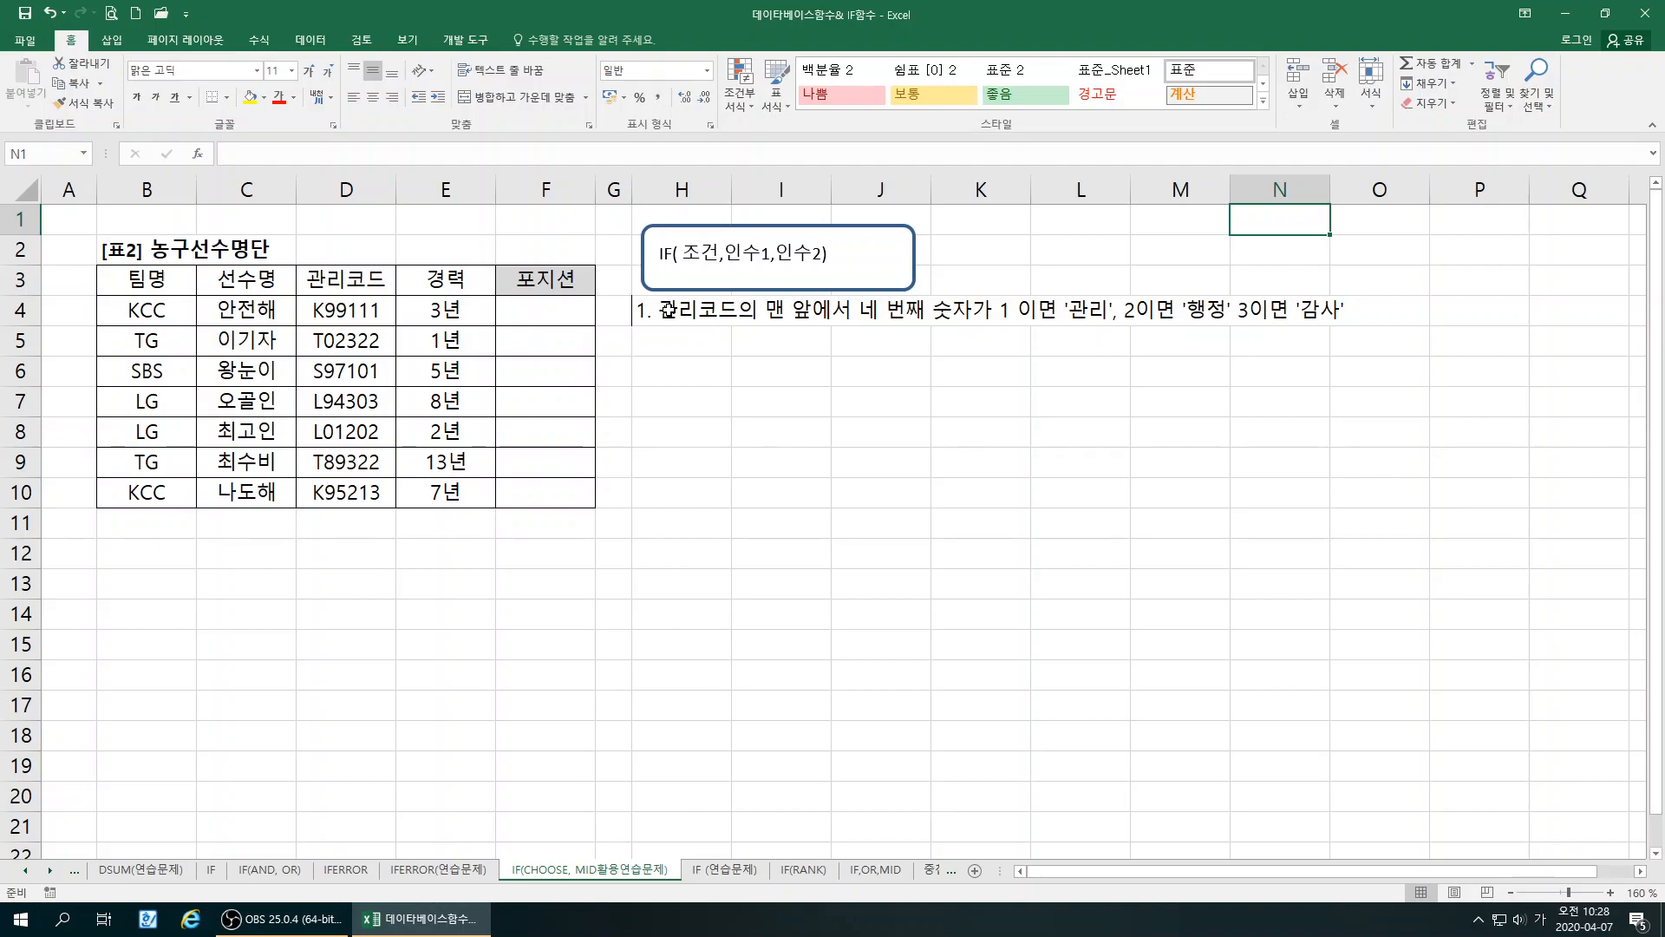
left_click_drag(360, 314, 343, 486)
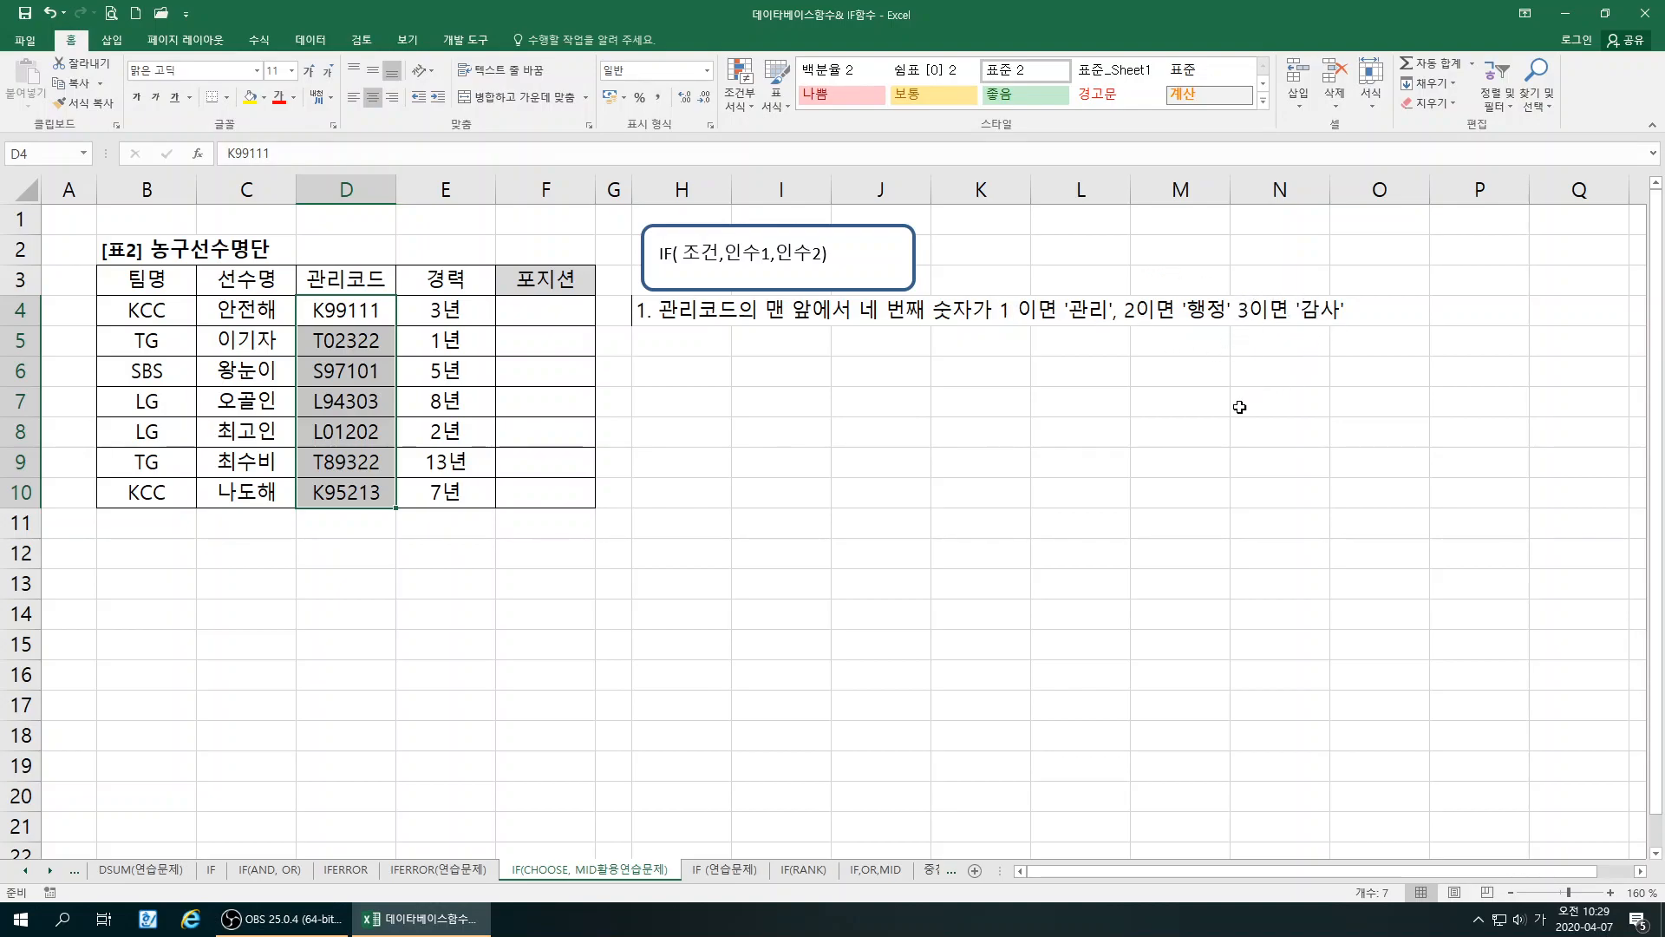
left_click(880, 444)
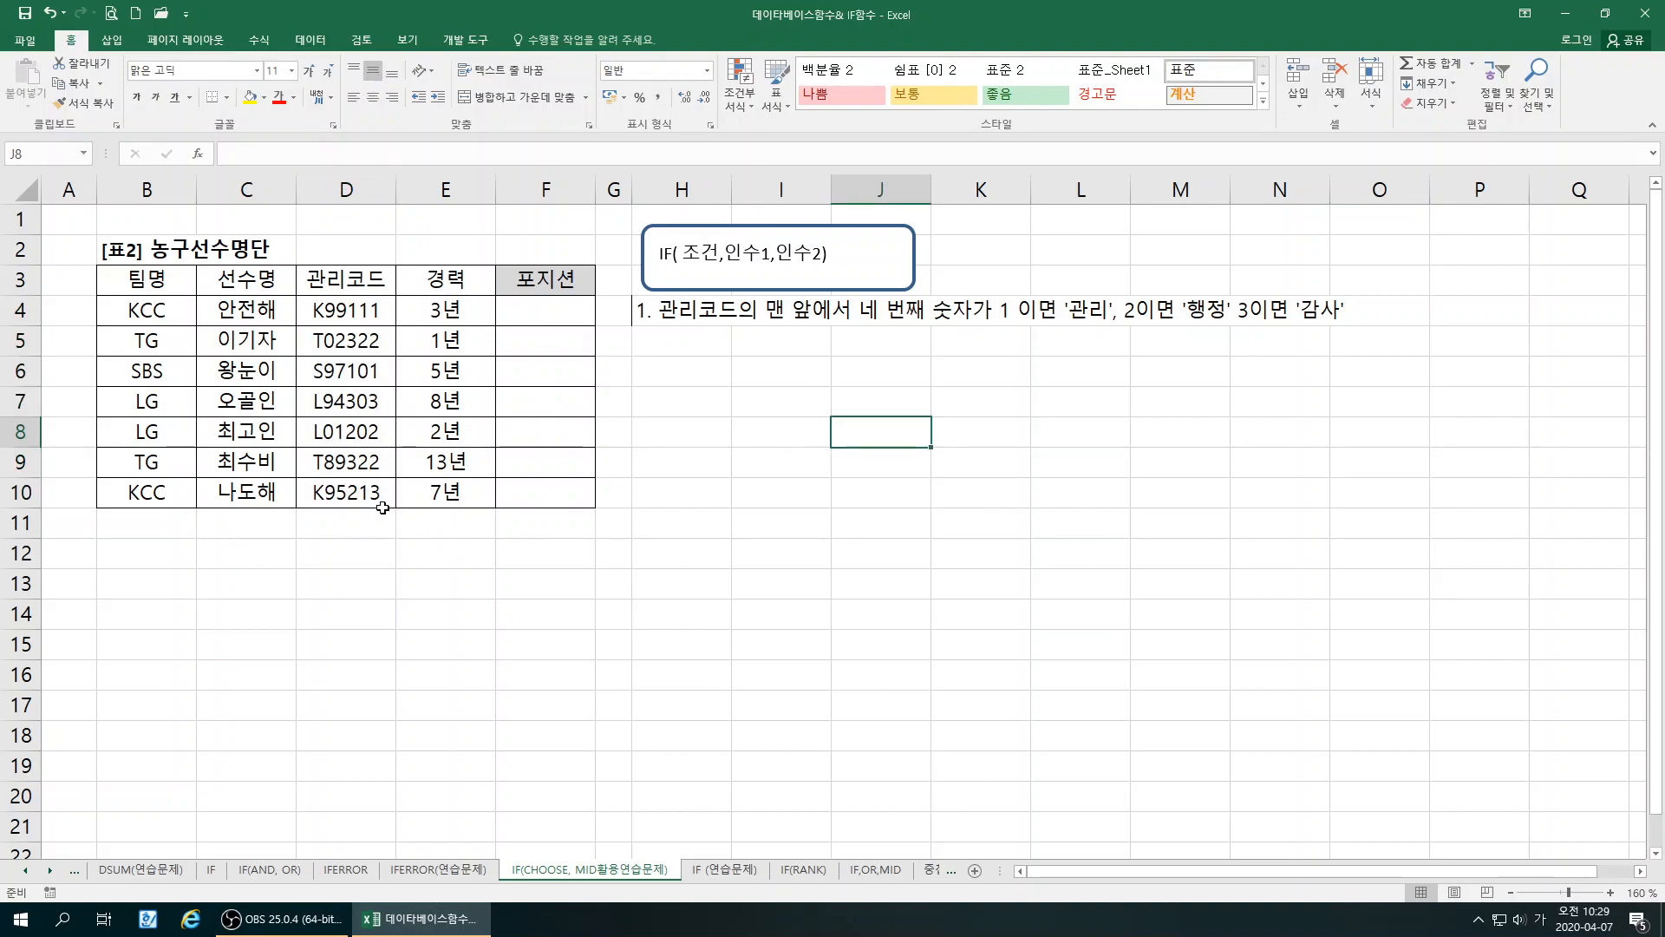
Enter the syntax note MID(셀번지,시작위치,개수) in cell K2
left_click(1018, 251)
type("ㅑ")
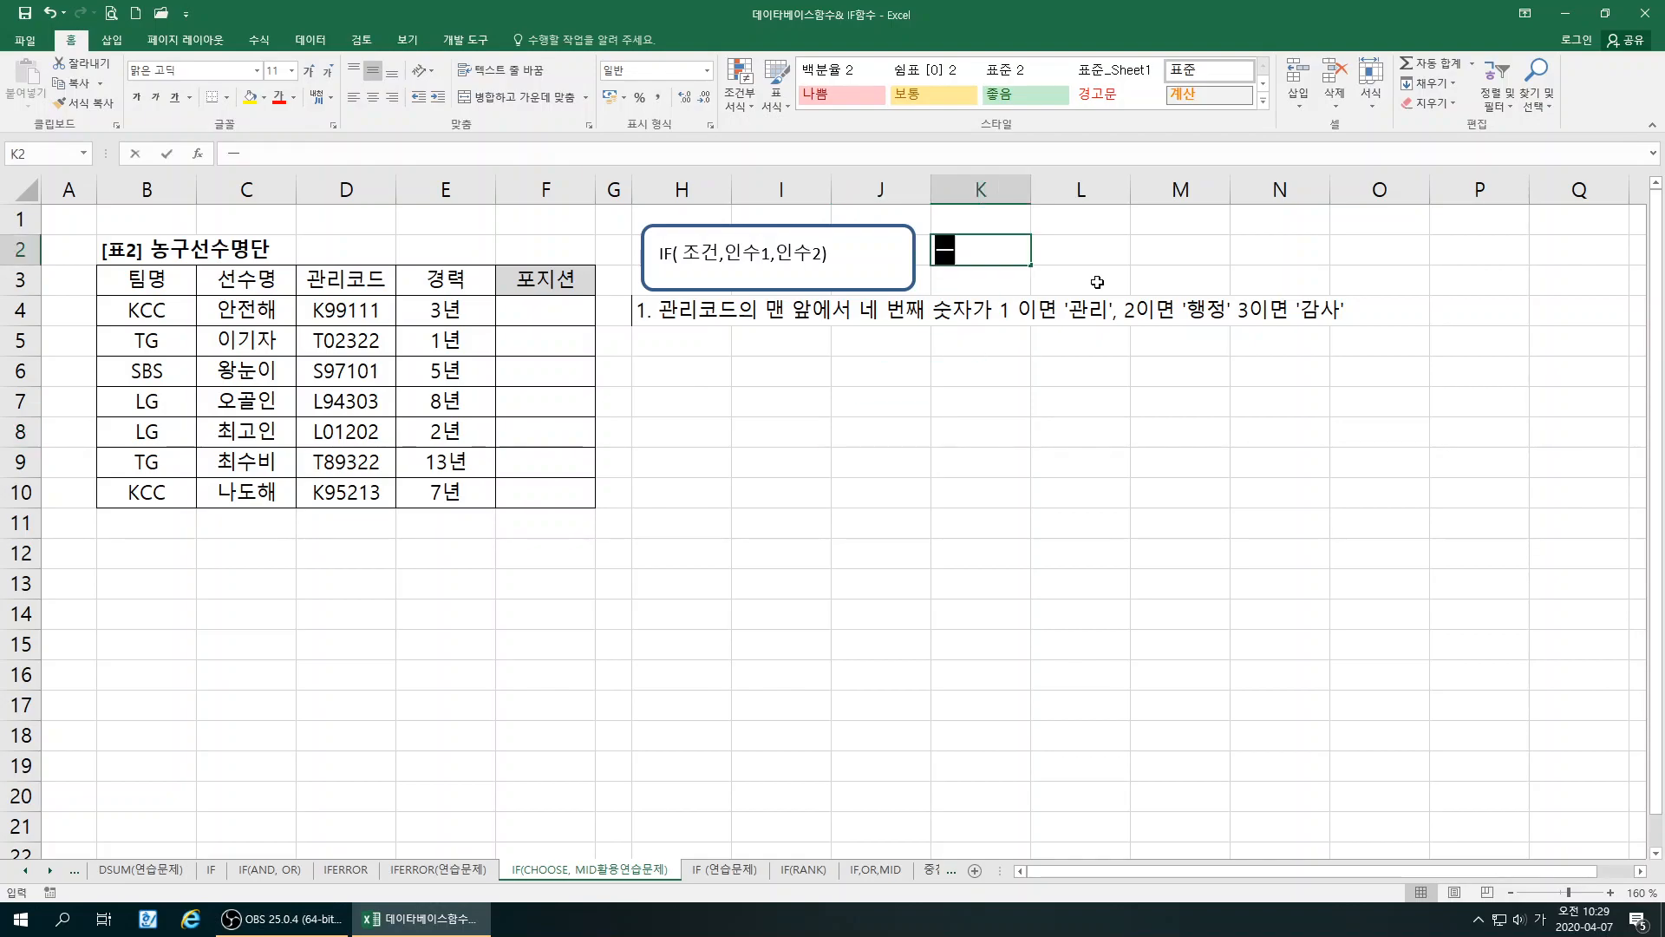
key("BackSpace")
key("Hangul")
type("MIN")
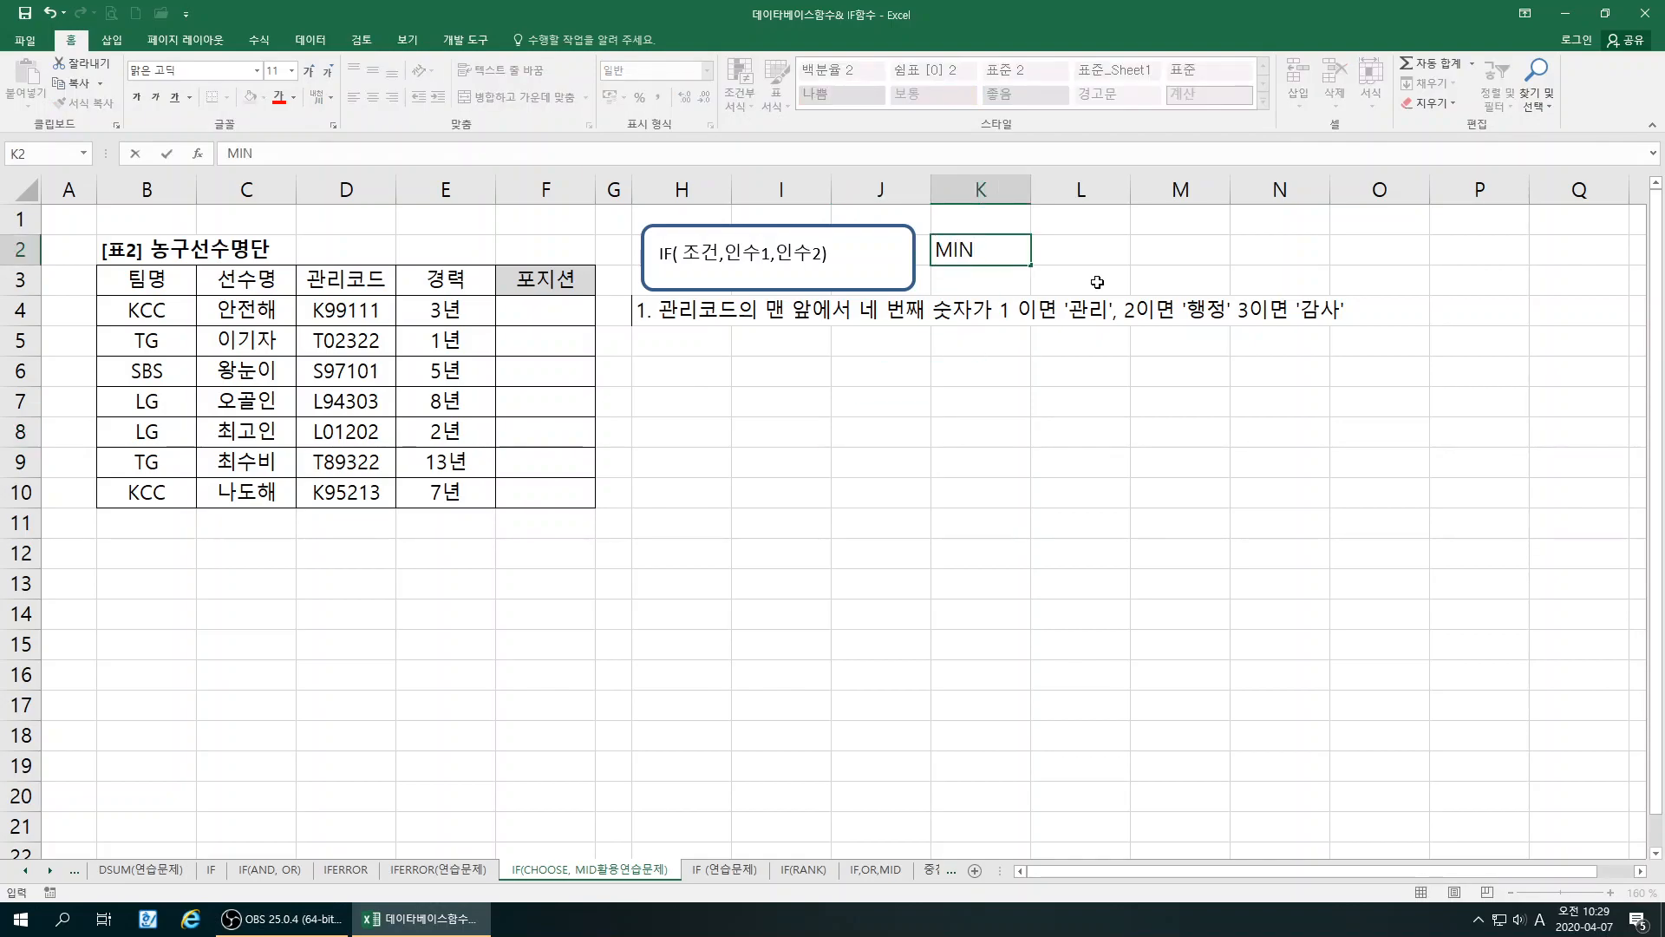
key("BackSpace")
type("D(")
key("Hangul")
type("셀벚")
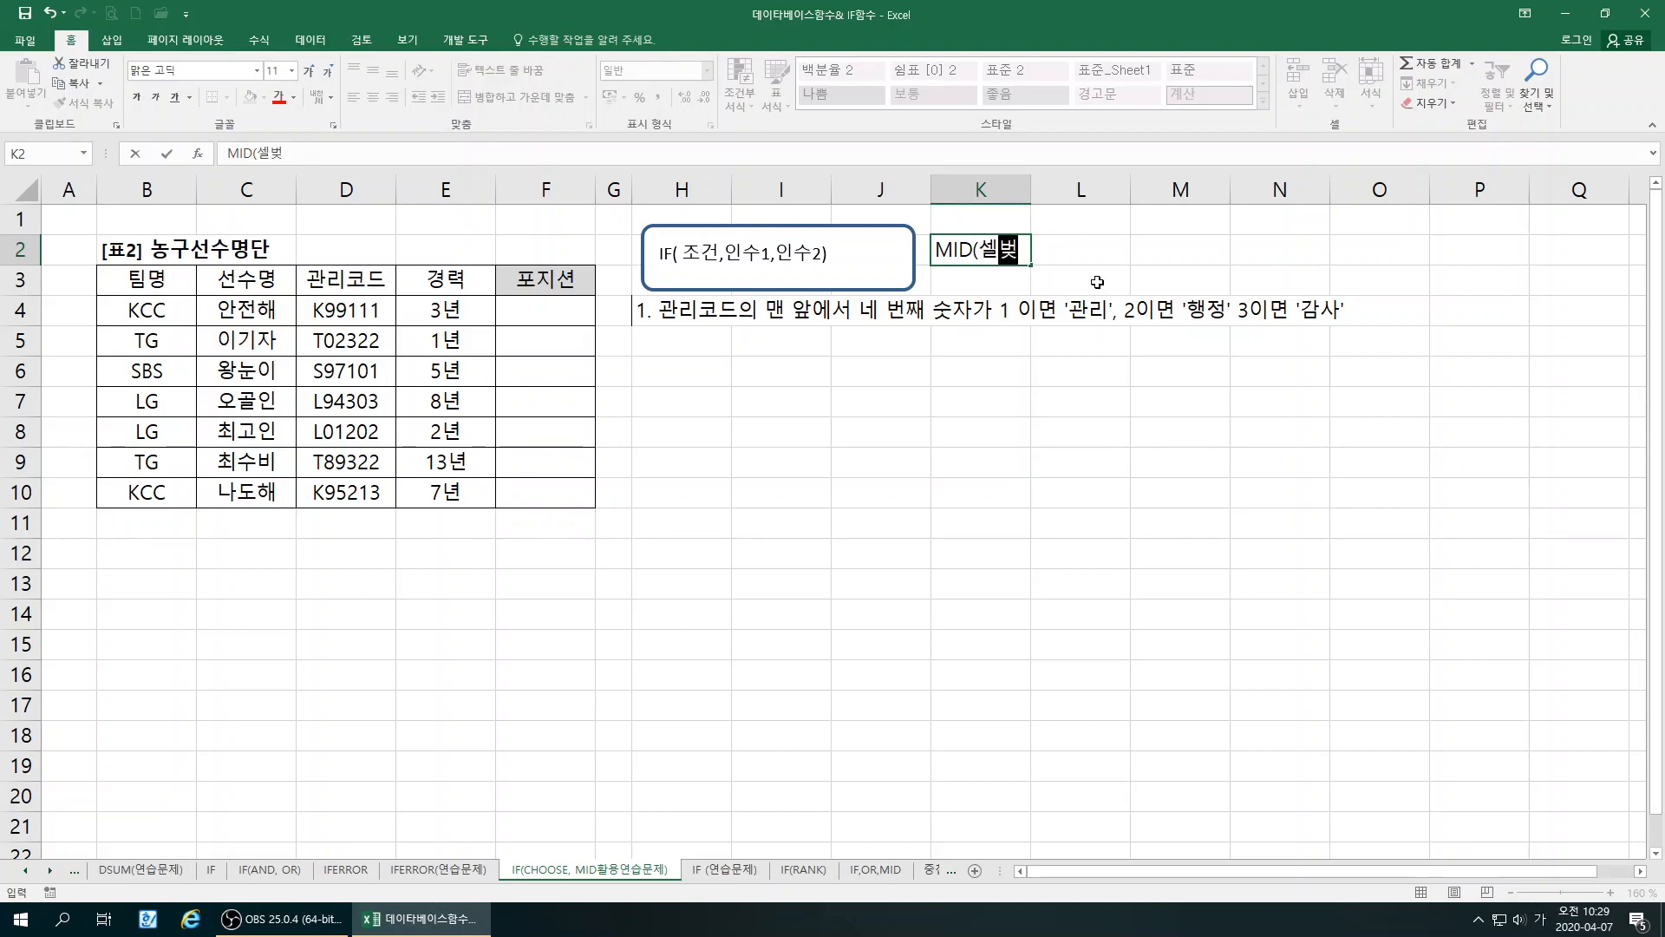
type("지,")
type("시작위치")
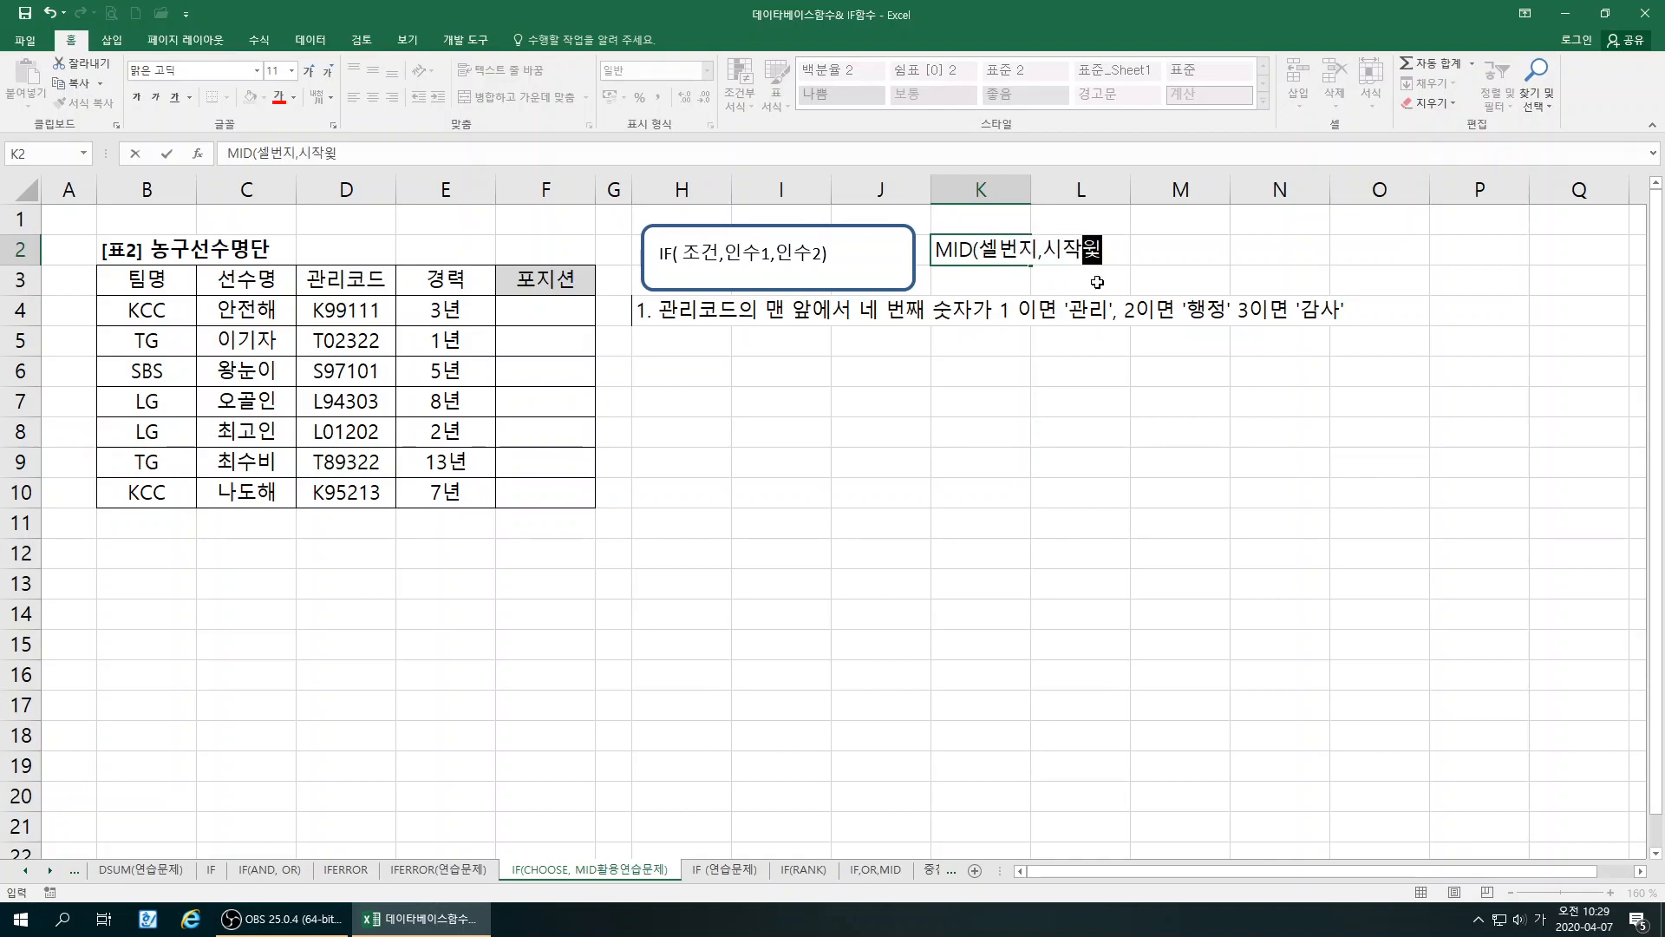
type(",개수)")
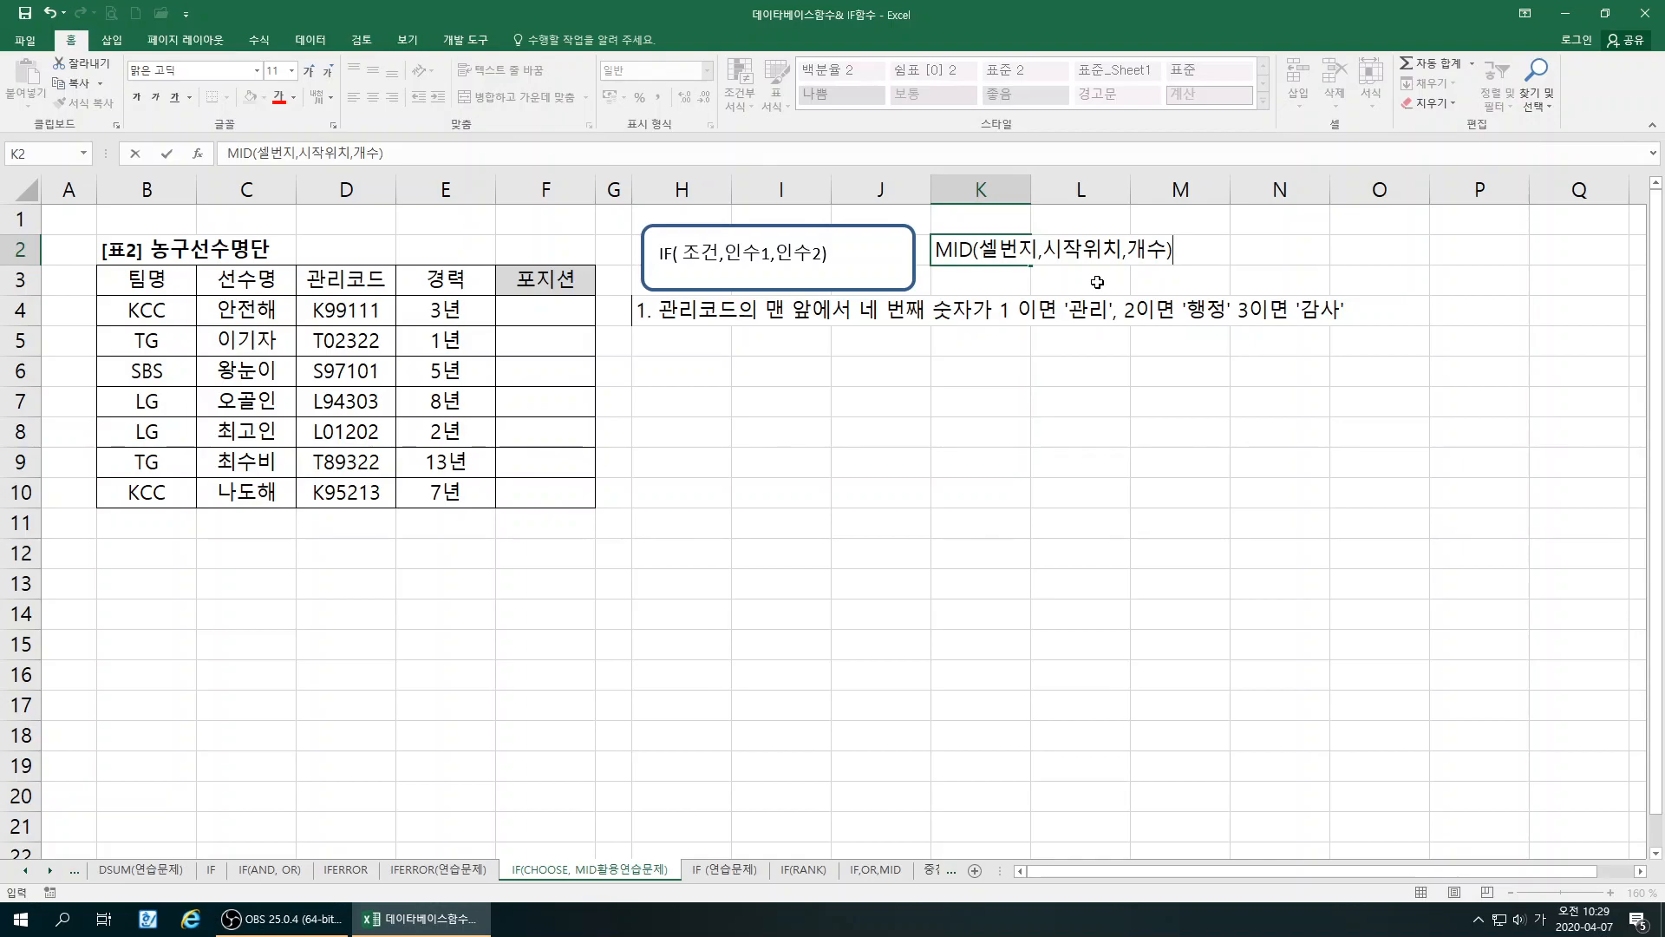
key("Return")
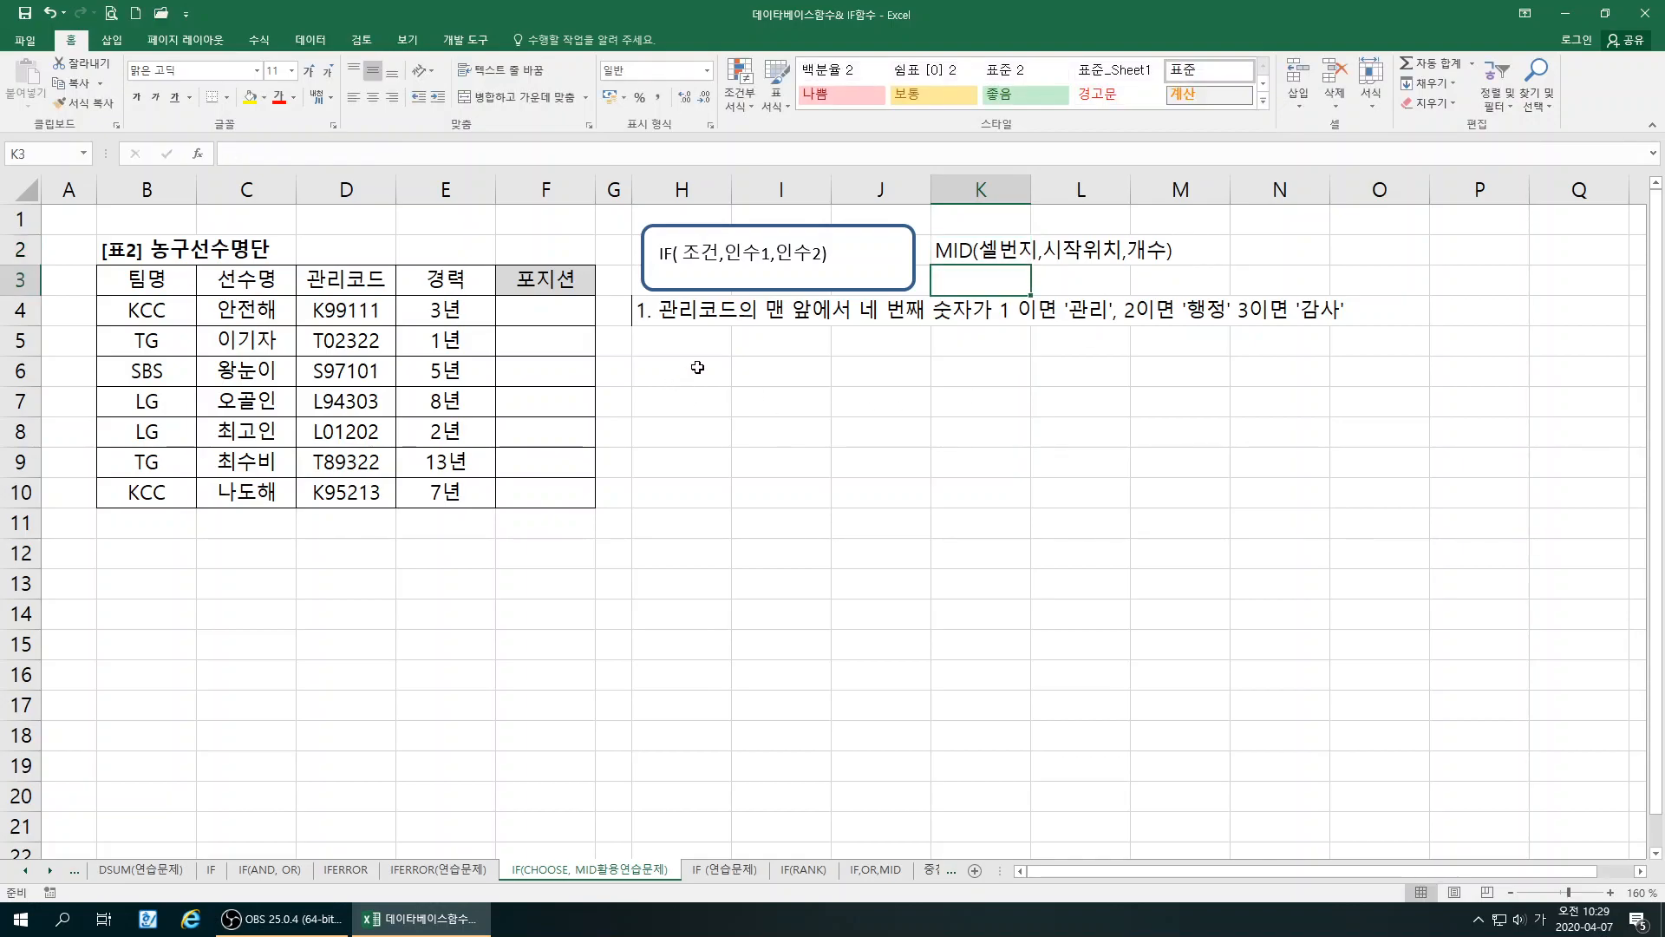
Start a plain-text formula outline in cell H6 with the condition IF(MID(D4,4,1)="1"
left_click(694, 369)
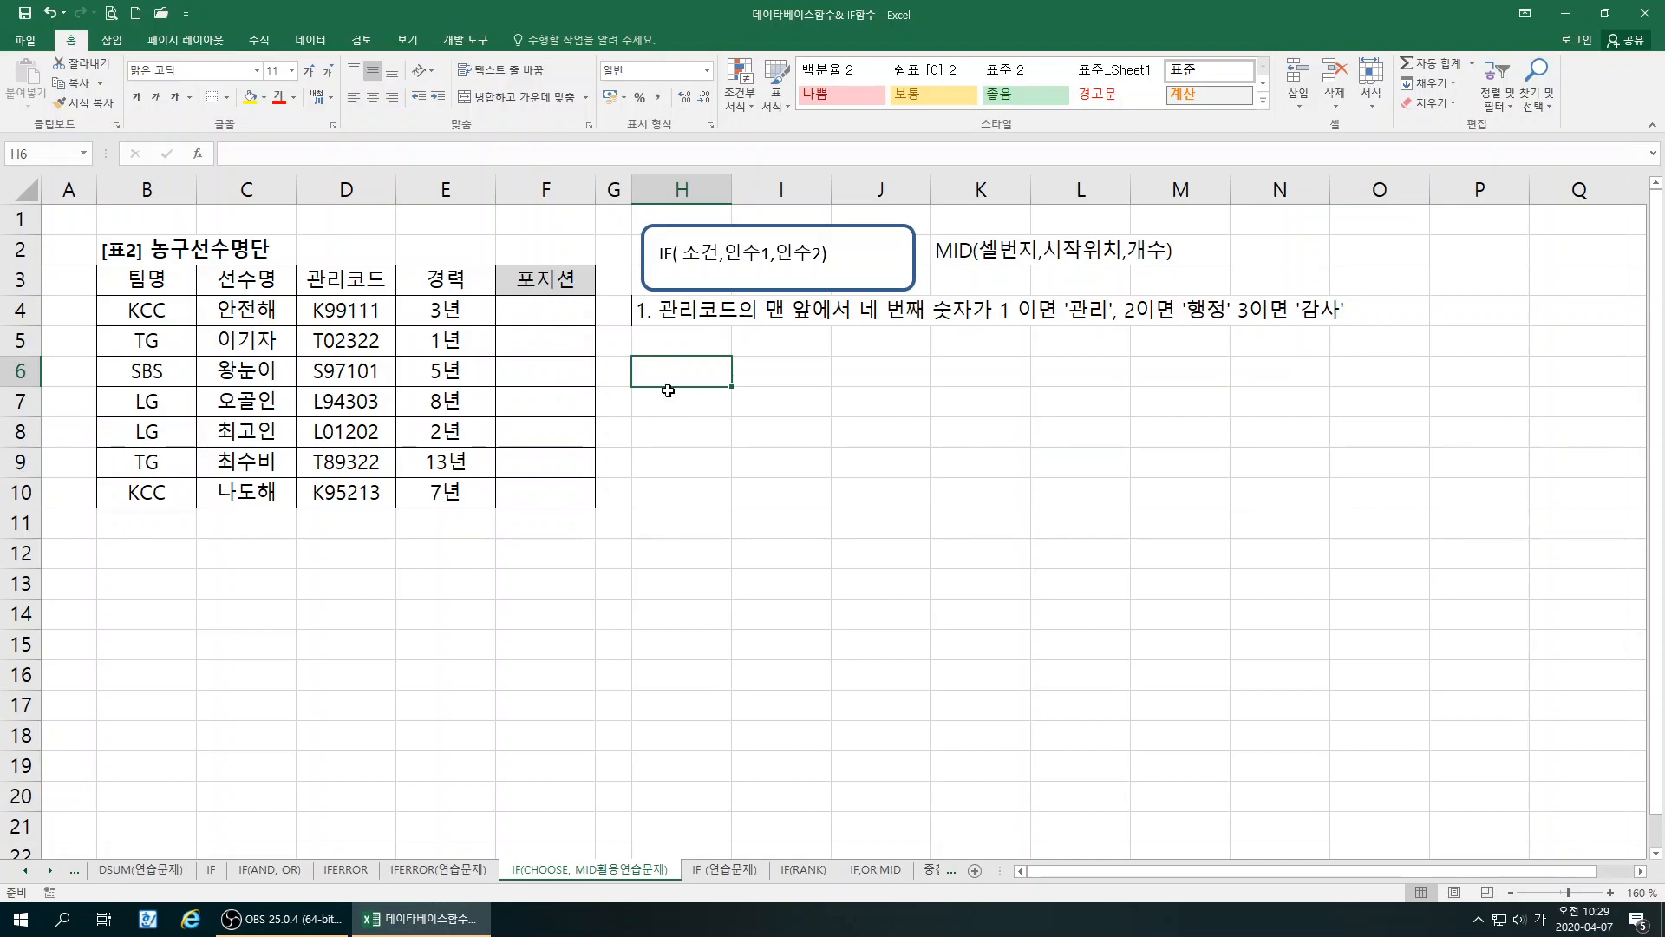
key("Hangul")
type("IF")
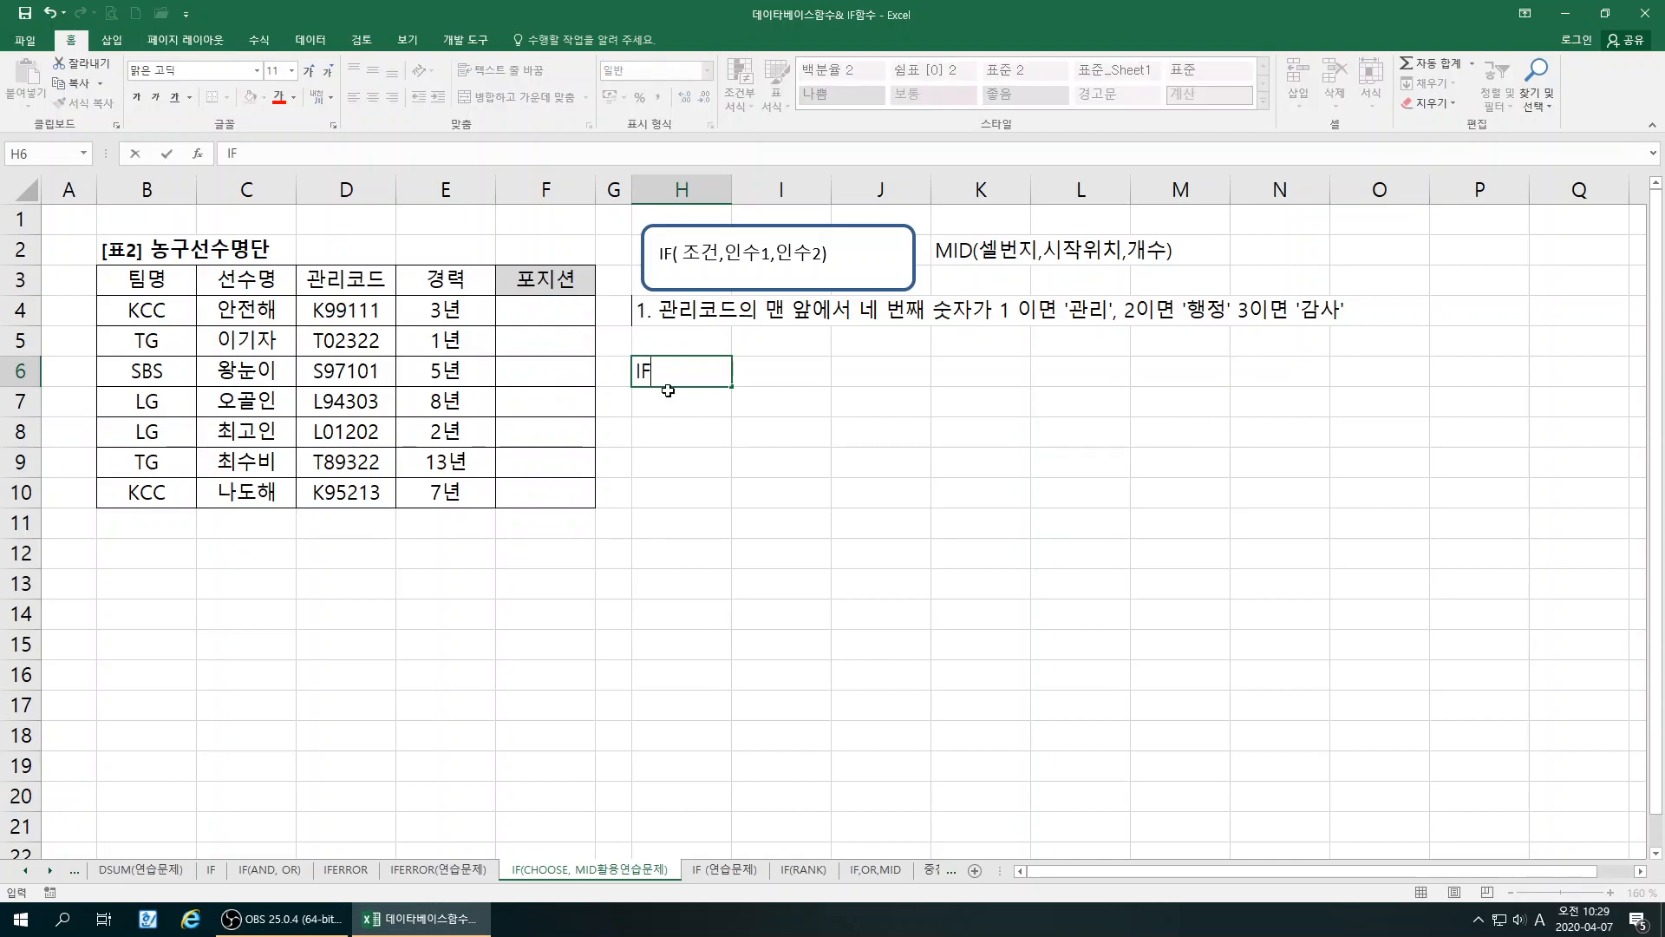
type("(MID(")
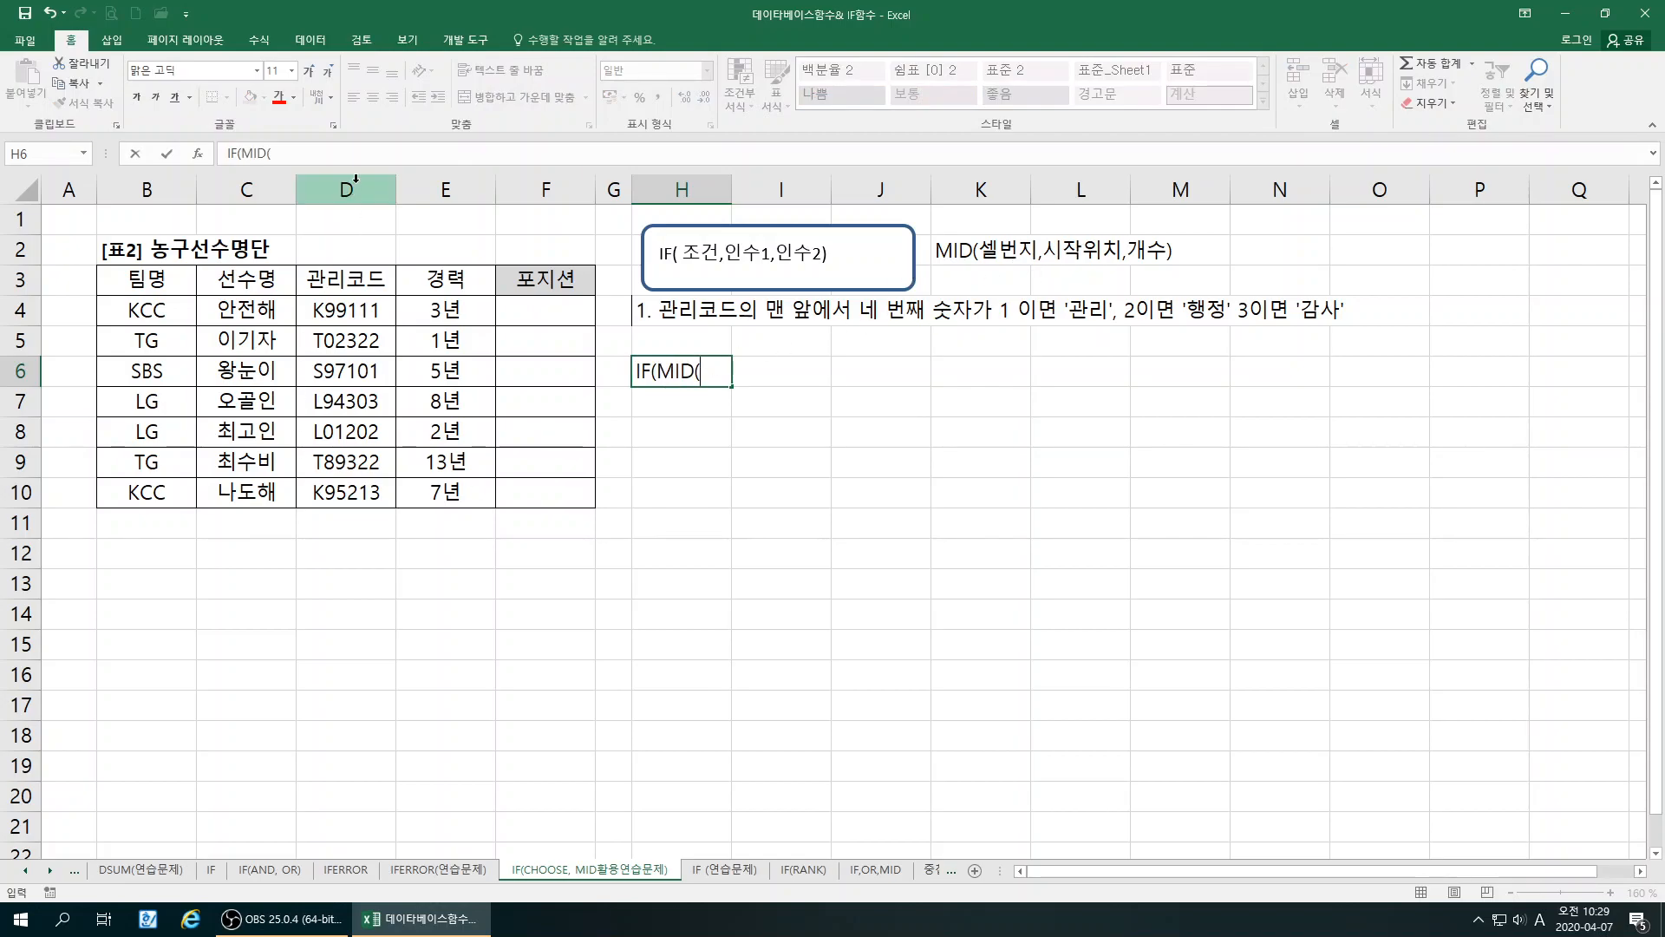
type("D4")
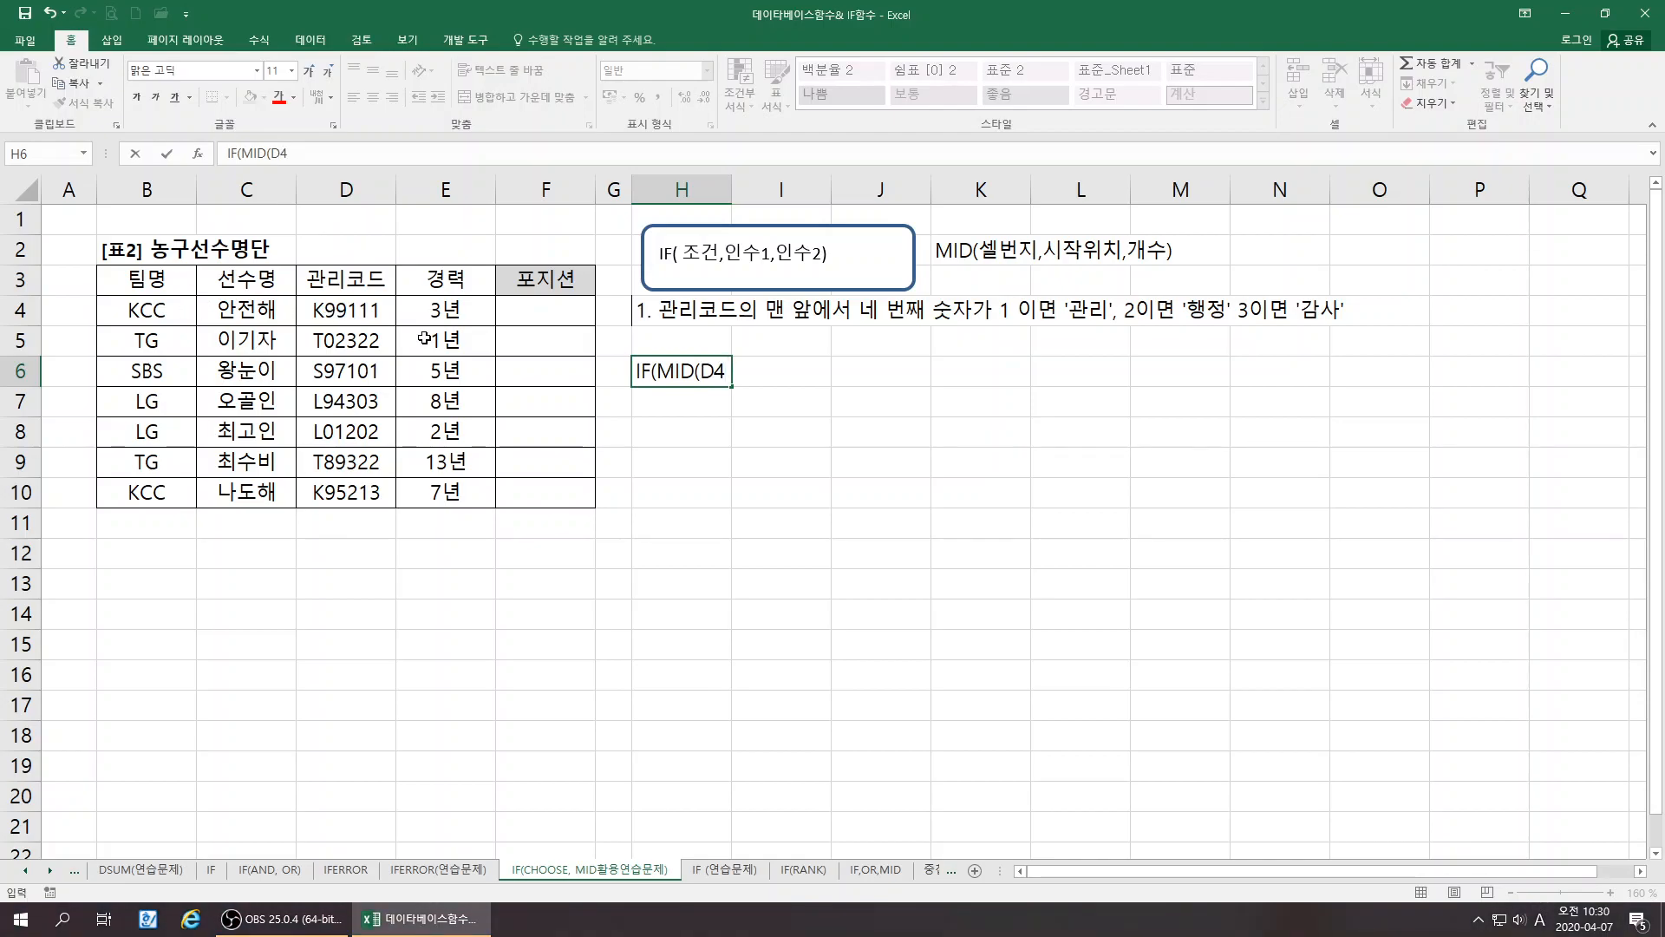
type(",")
type("4,1)=\"1\"")
left_click_drag(638, 370, 858, 371)
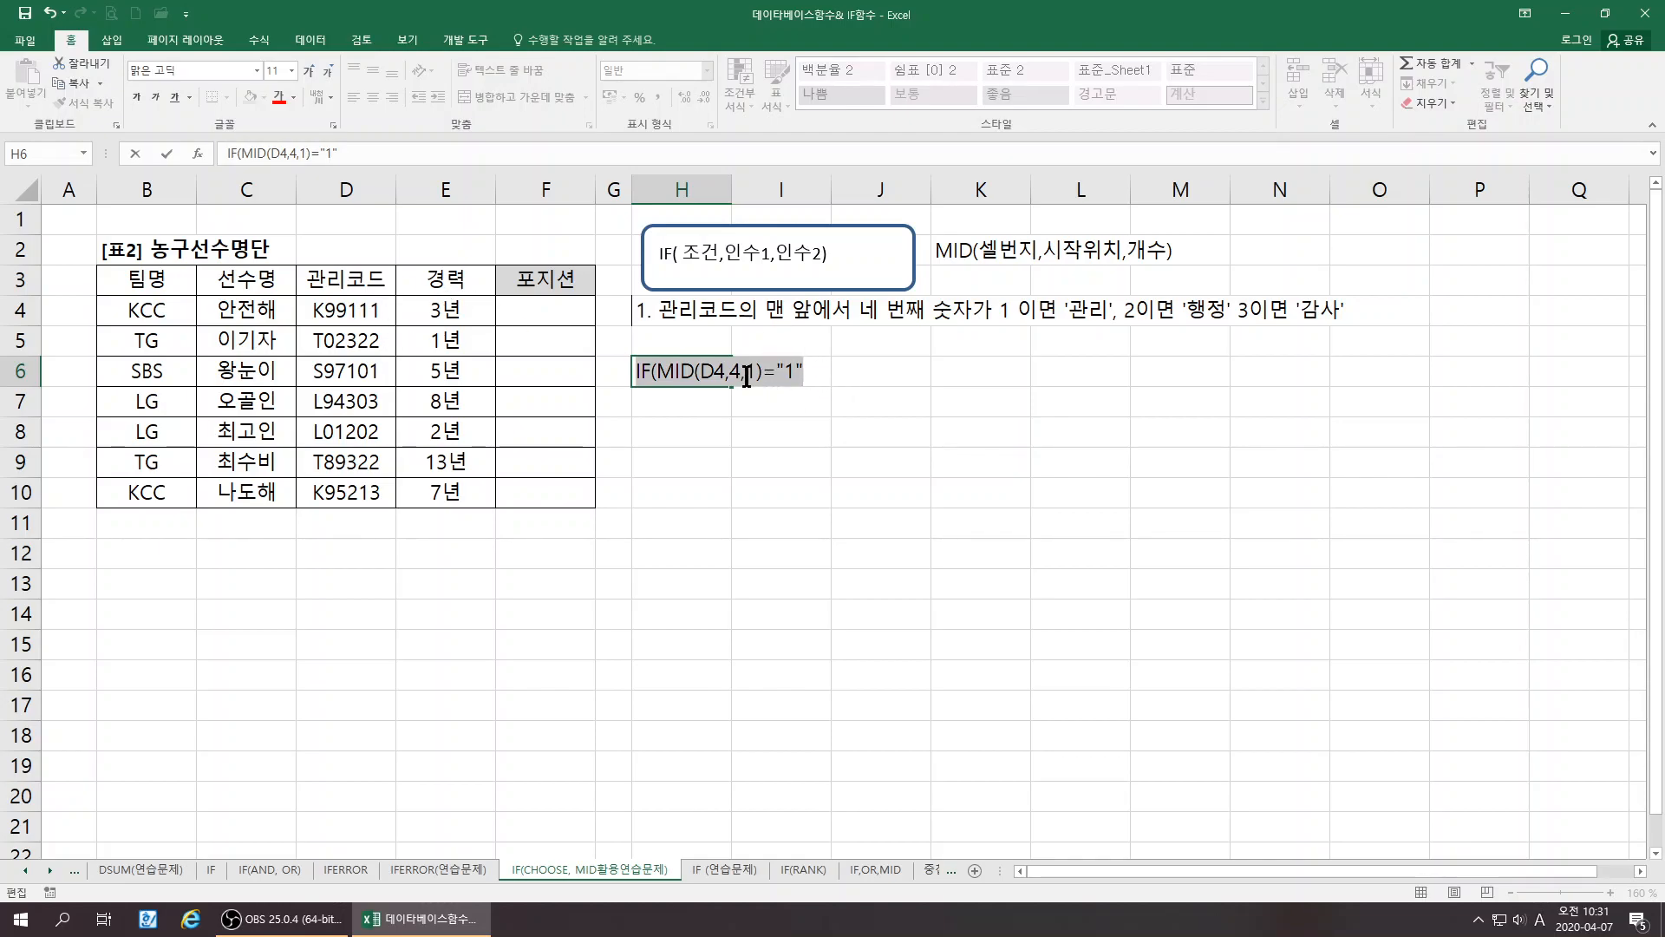
left_click(696, 379)
left_click_drag(674, 371, 747, 368)
double_click(792, 373)
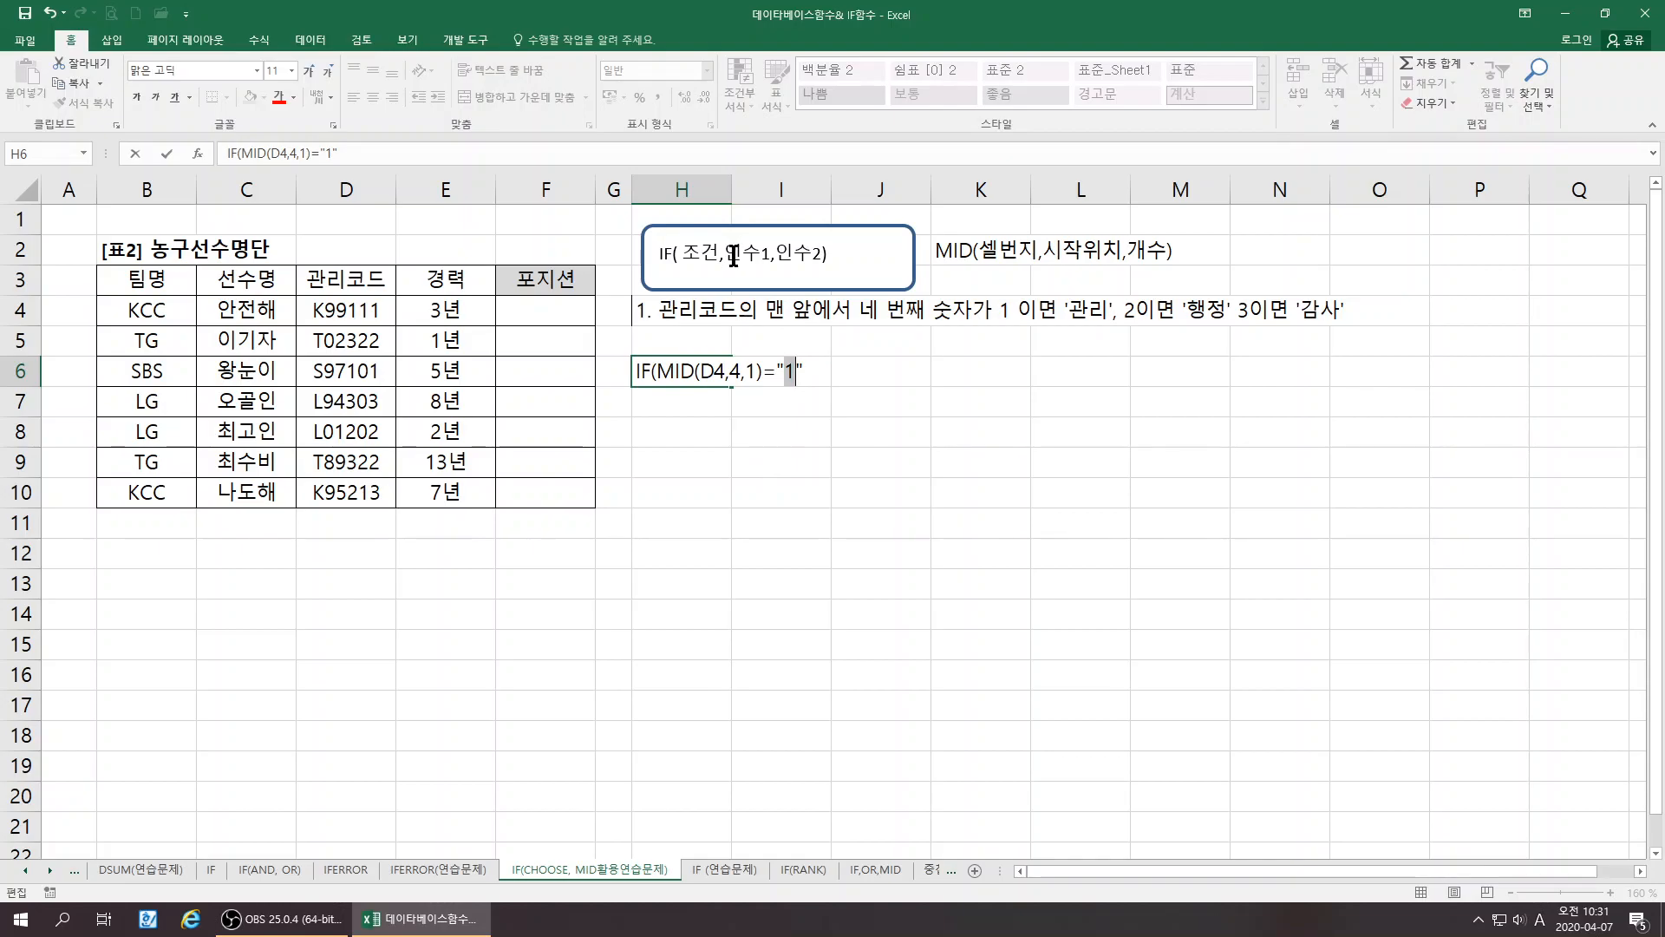
Add "관리" and a following comma to the H6 outline as the value for a true condition
left_click(818, 365)
type(",\"")
key("Hangul")
type("고관리")
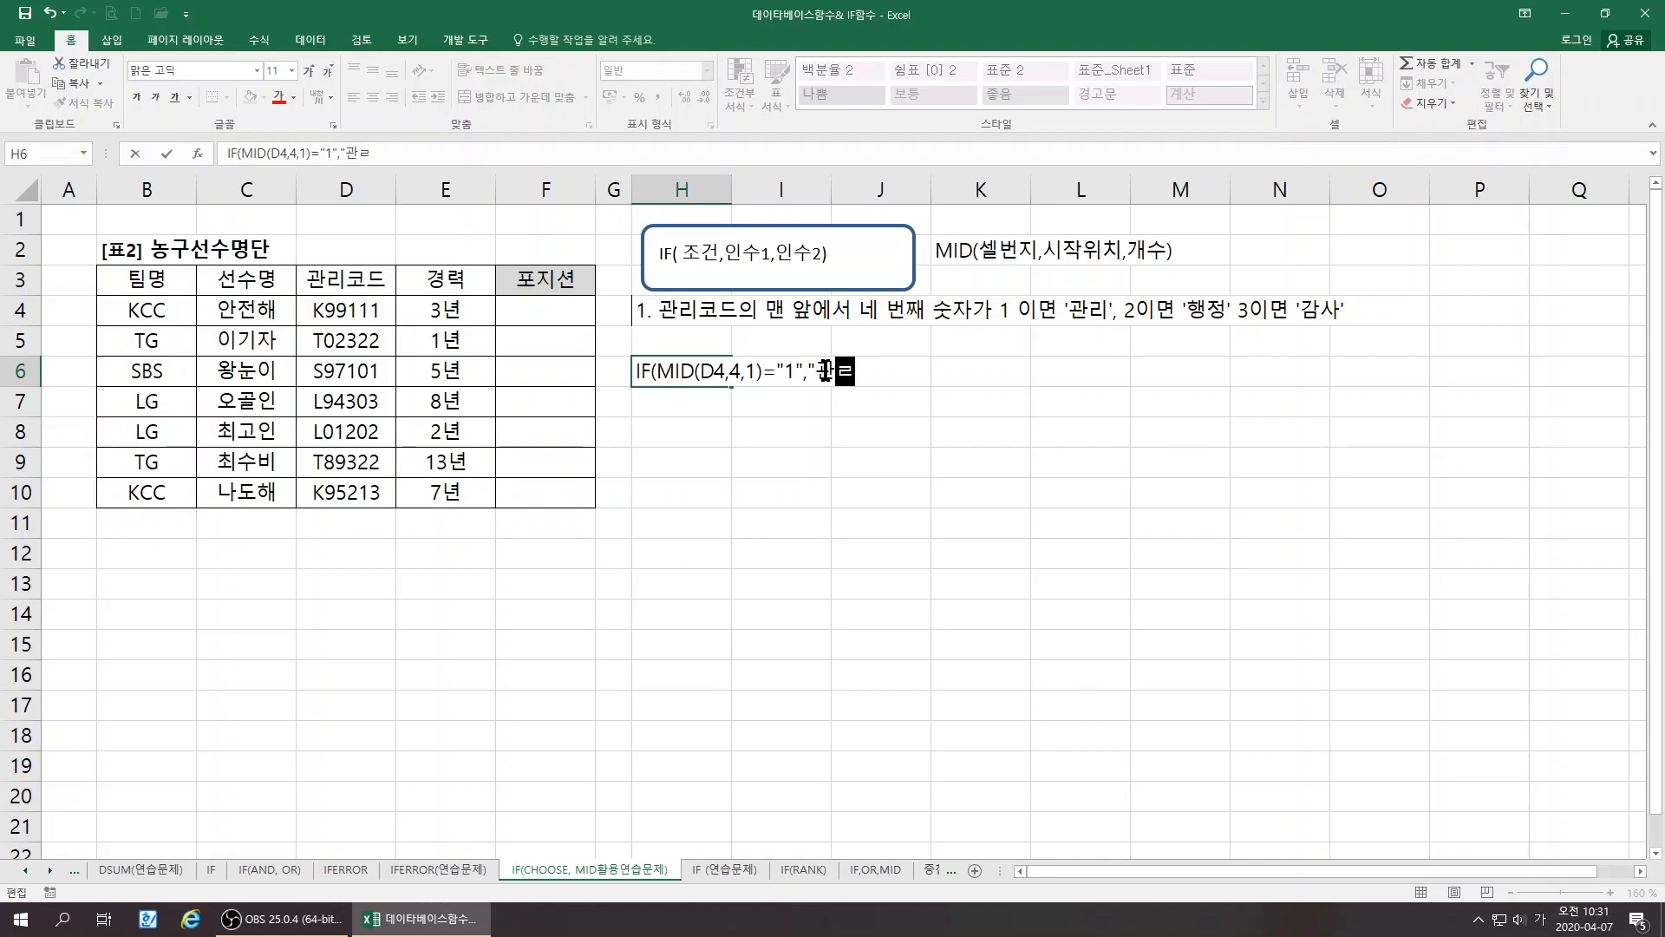
type("\",")
Complete the H6 outline with the nested IF(MID(D4,4,1)="2","행정","감사")) as the false value
key("Hangul")
type("IF")
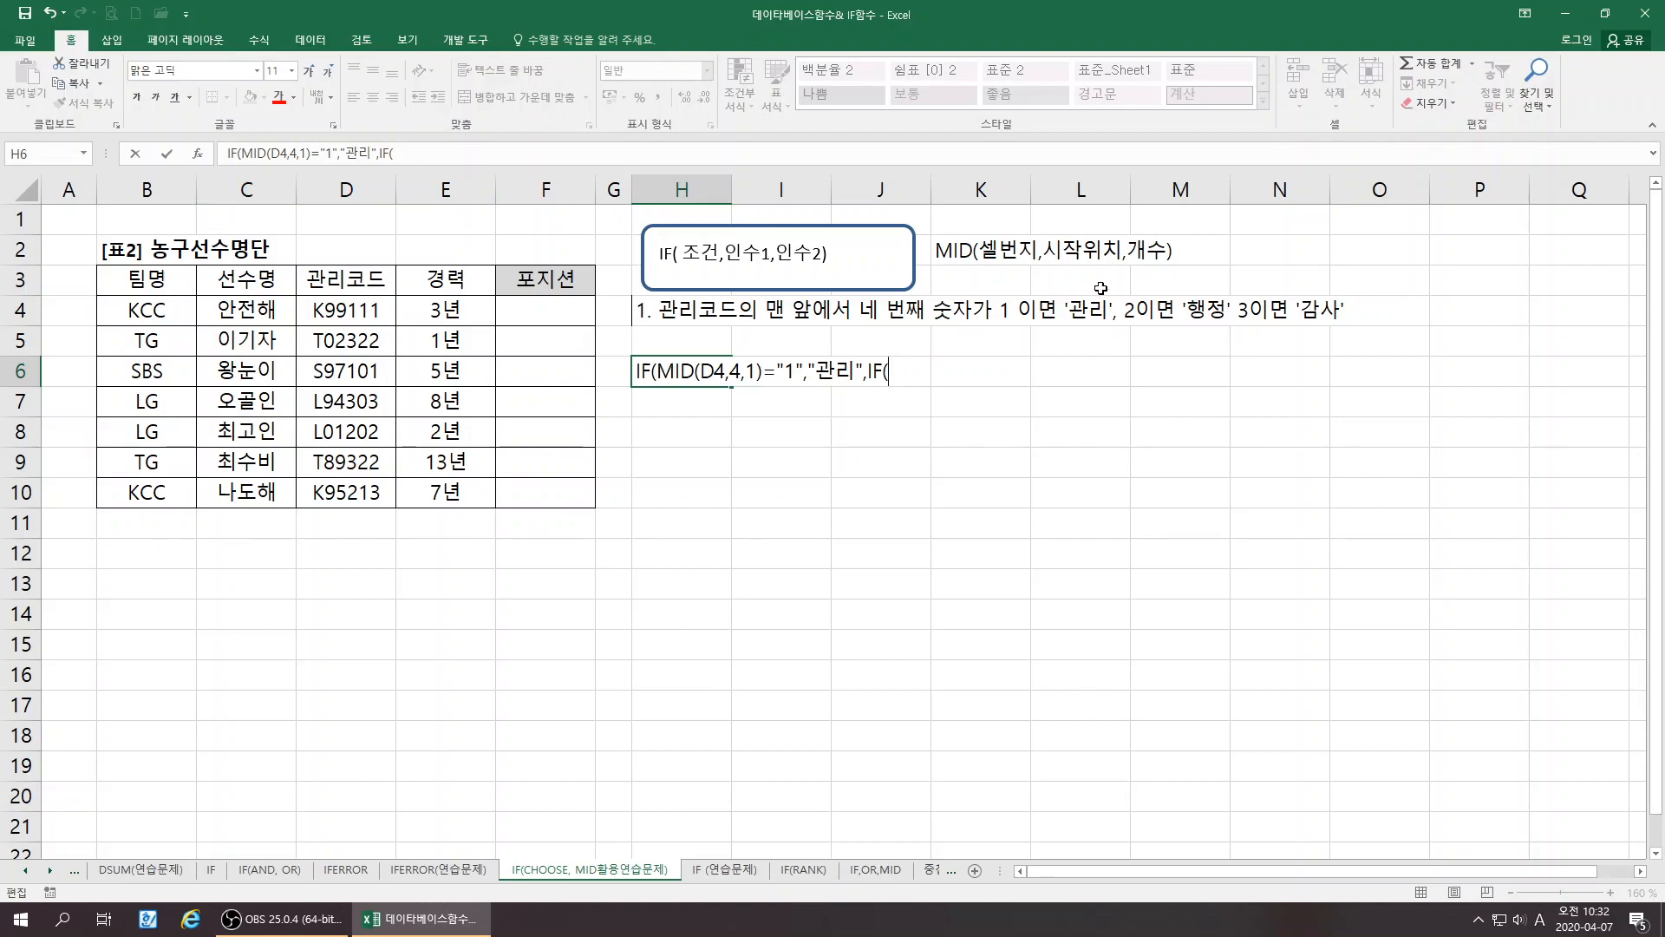
type("(MID(D4,4,")
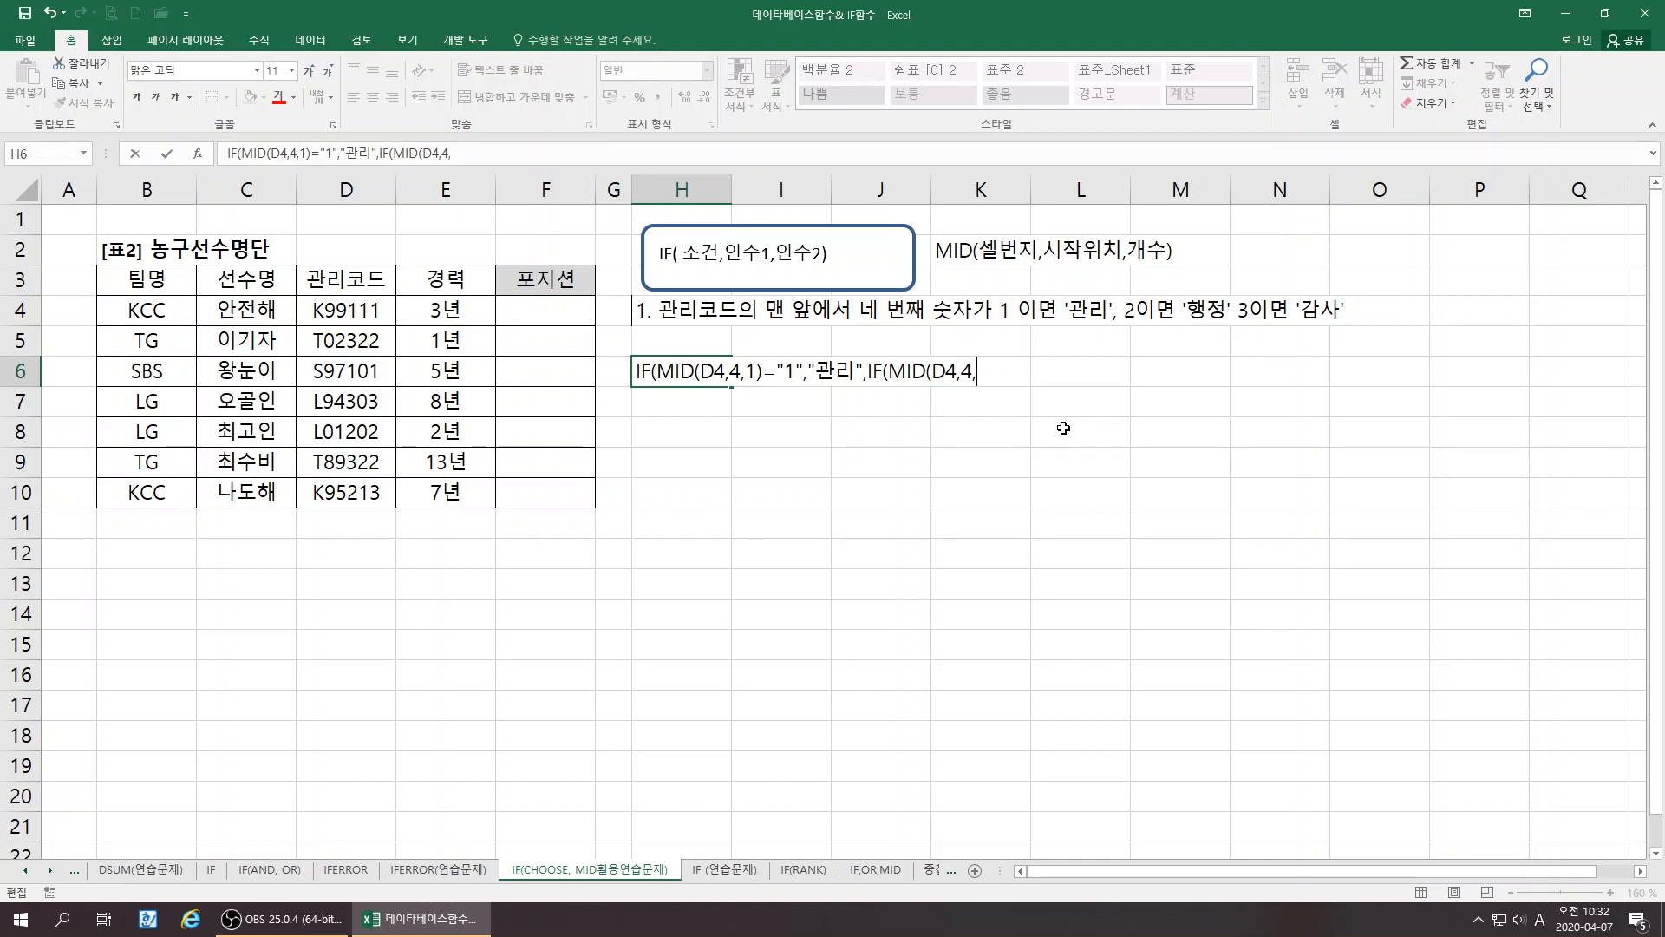
type("1)=\"2\"")
type(",\"")
key("Hangul")
type("행정\",")
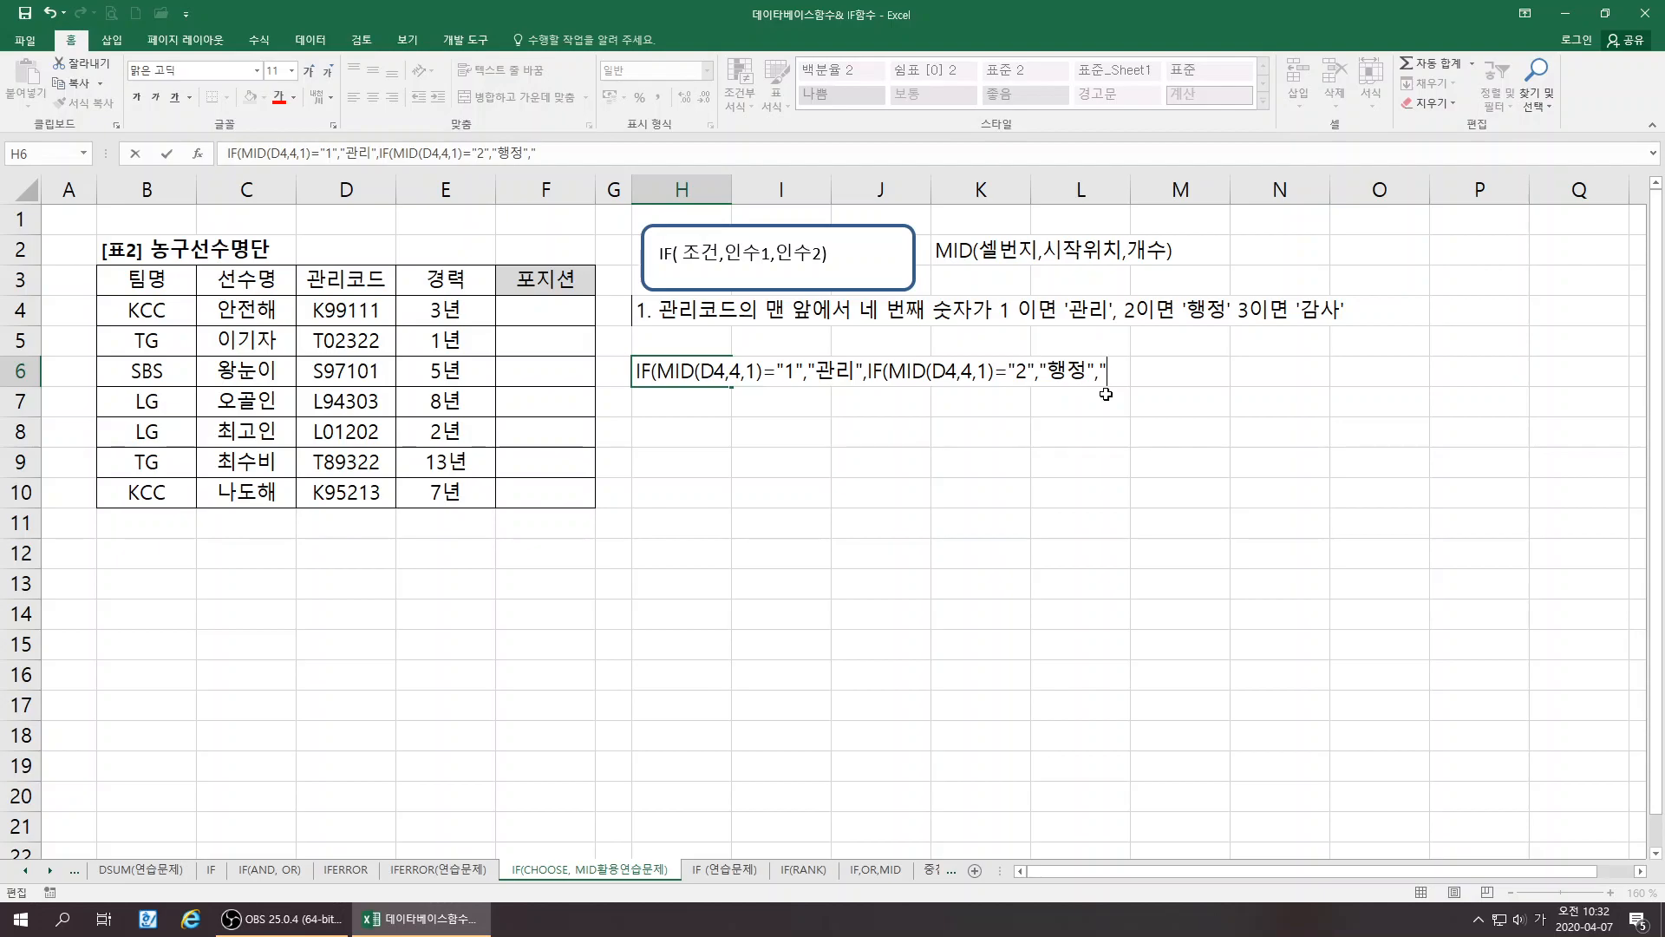
type("감사")
type(")")
key("Return")
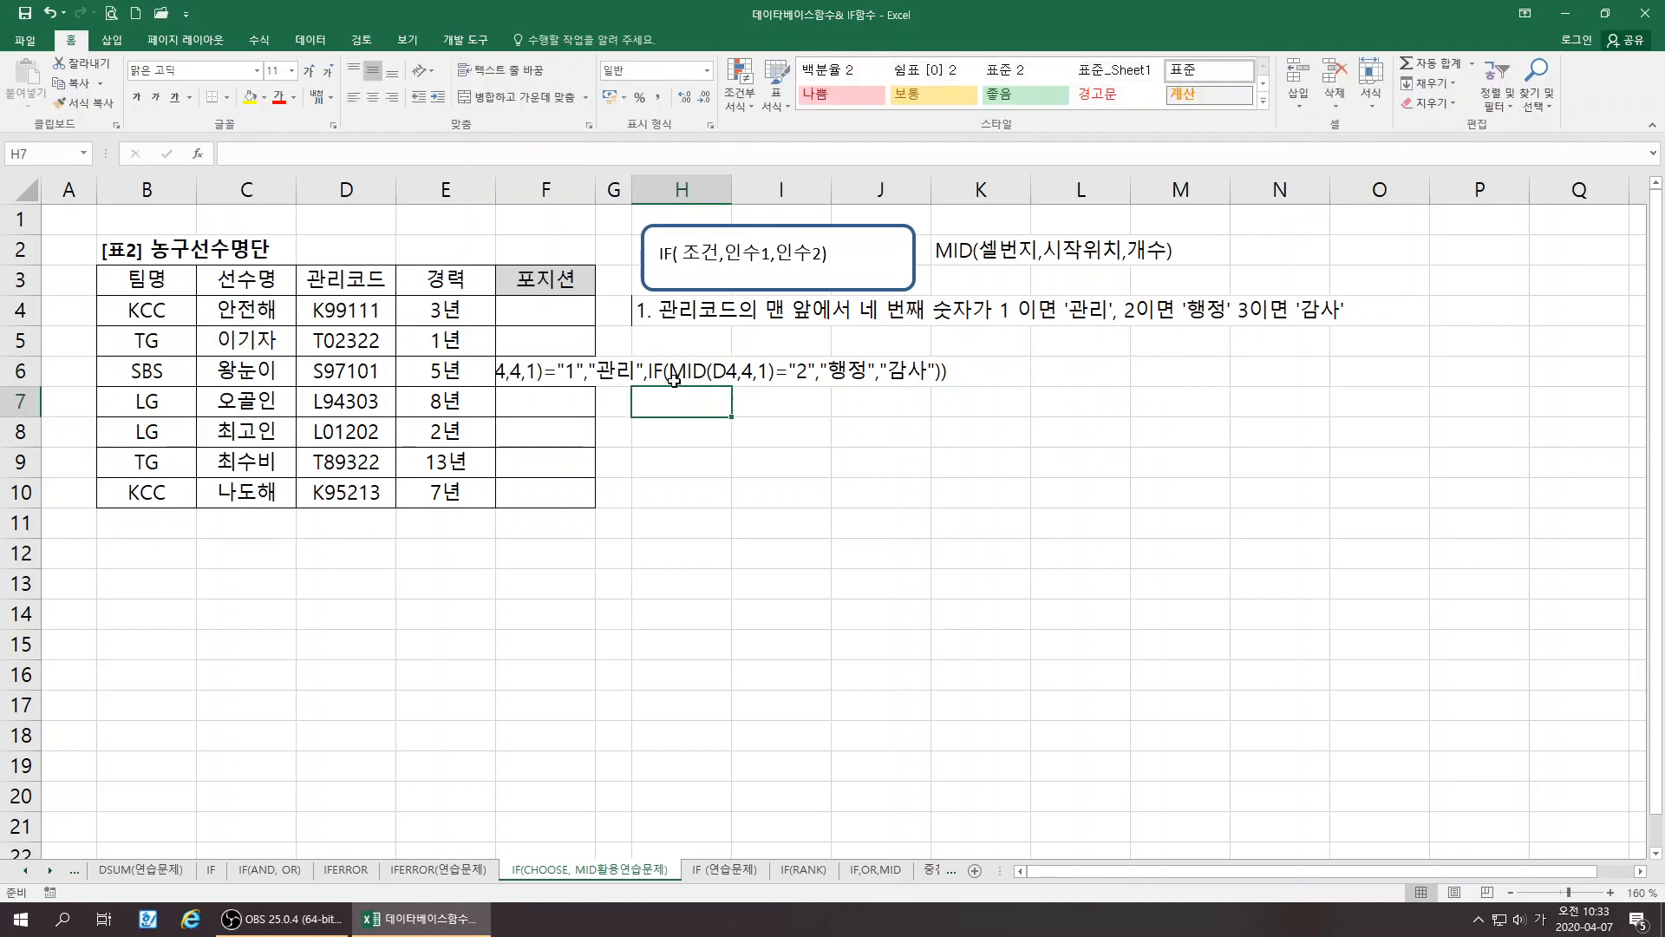
Left-align the formula outline text in cell H6
key("Up")
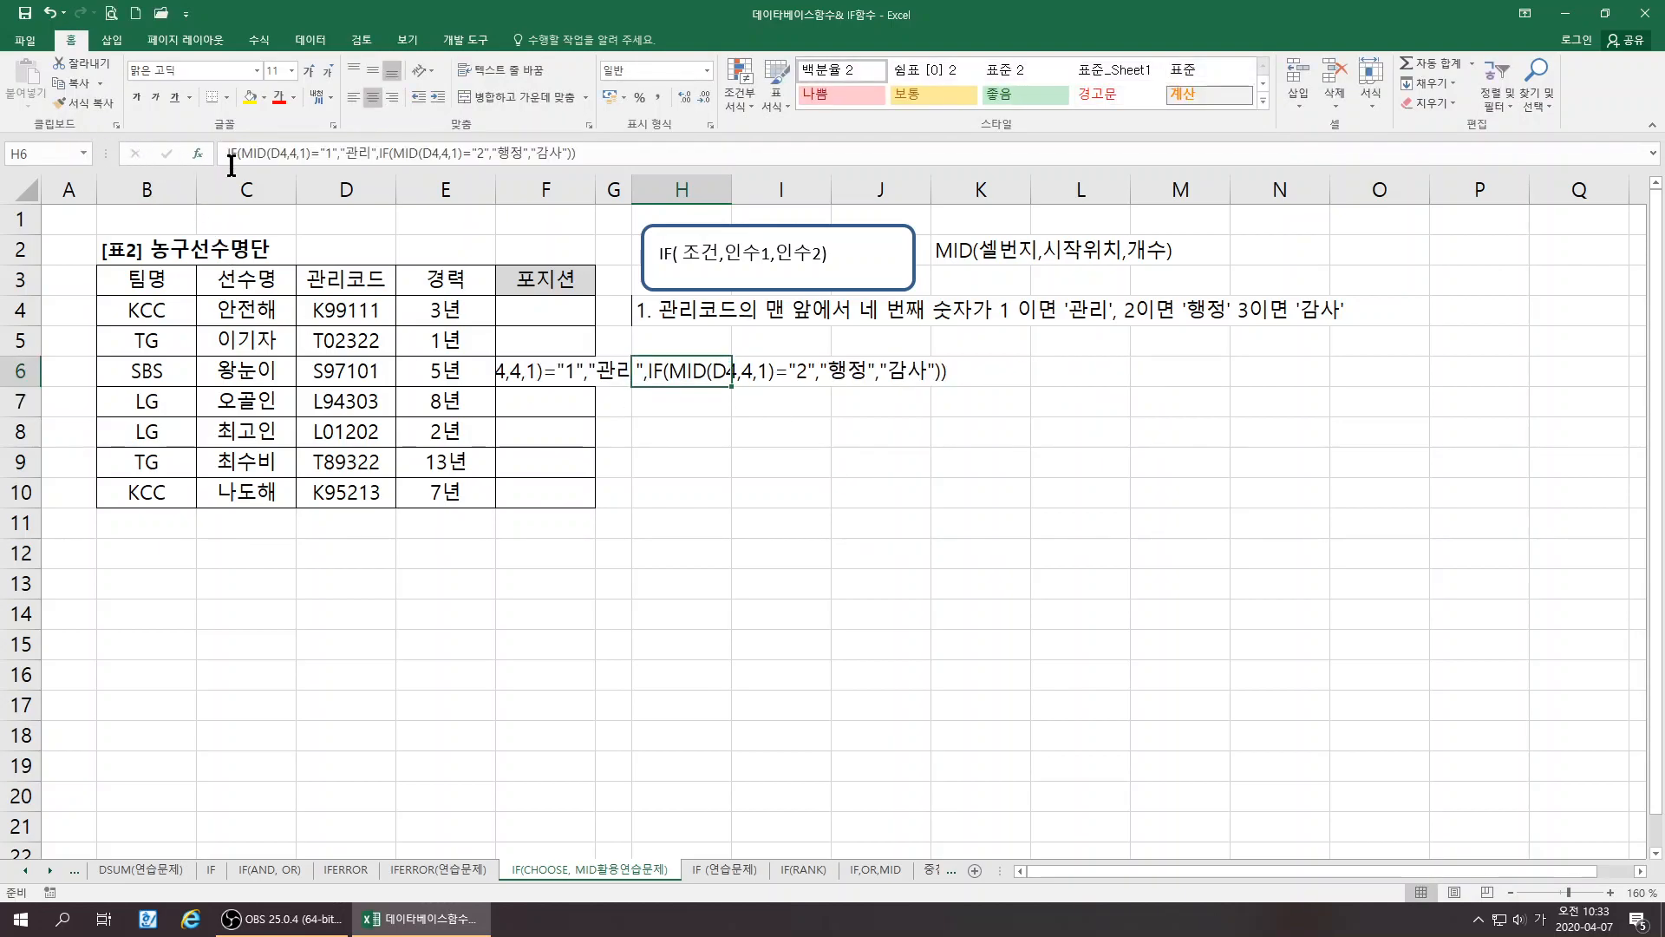
left_click(353, 96)
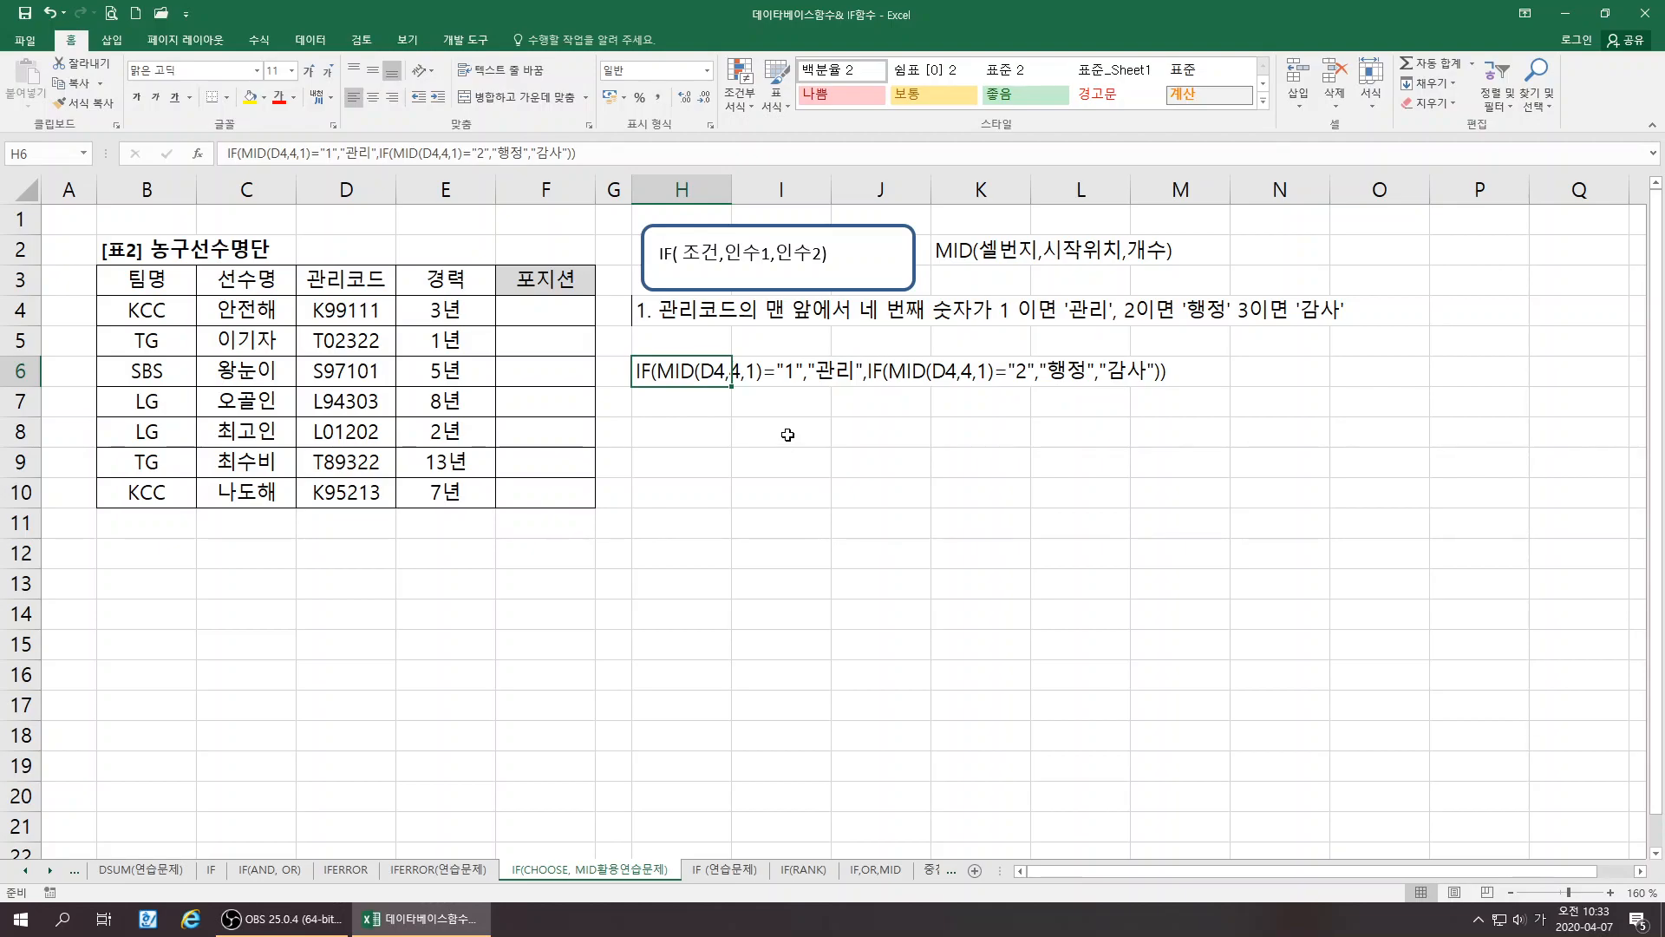
left_click(879, 370)
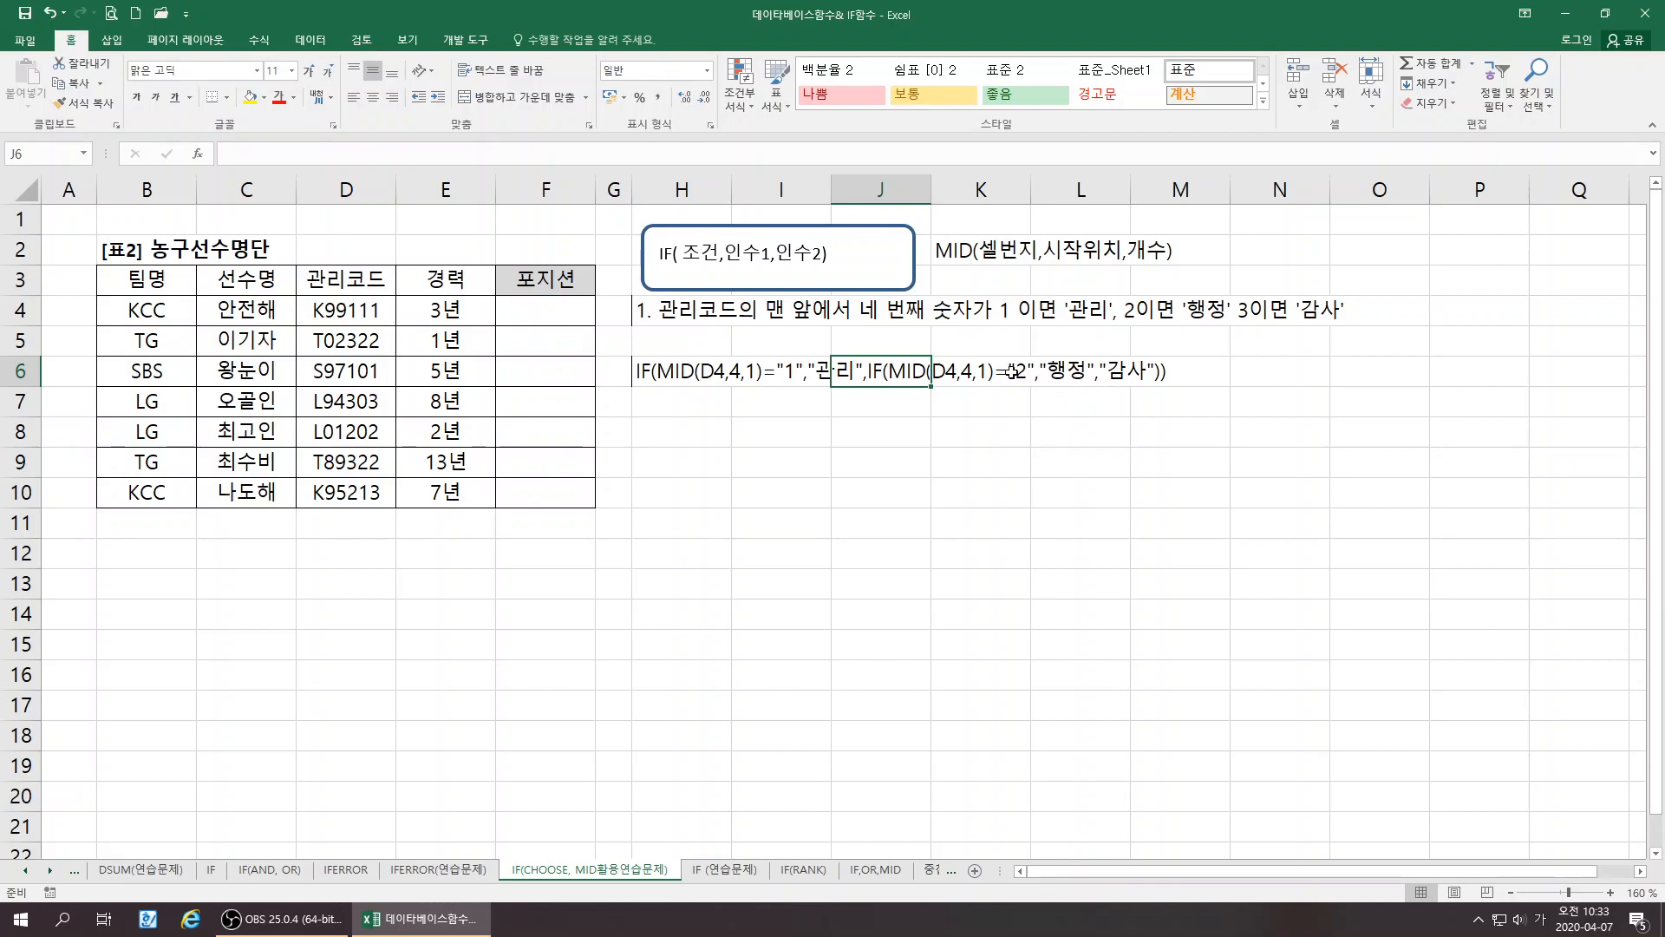
left_click(643, 371)
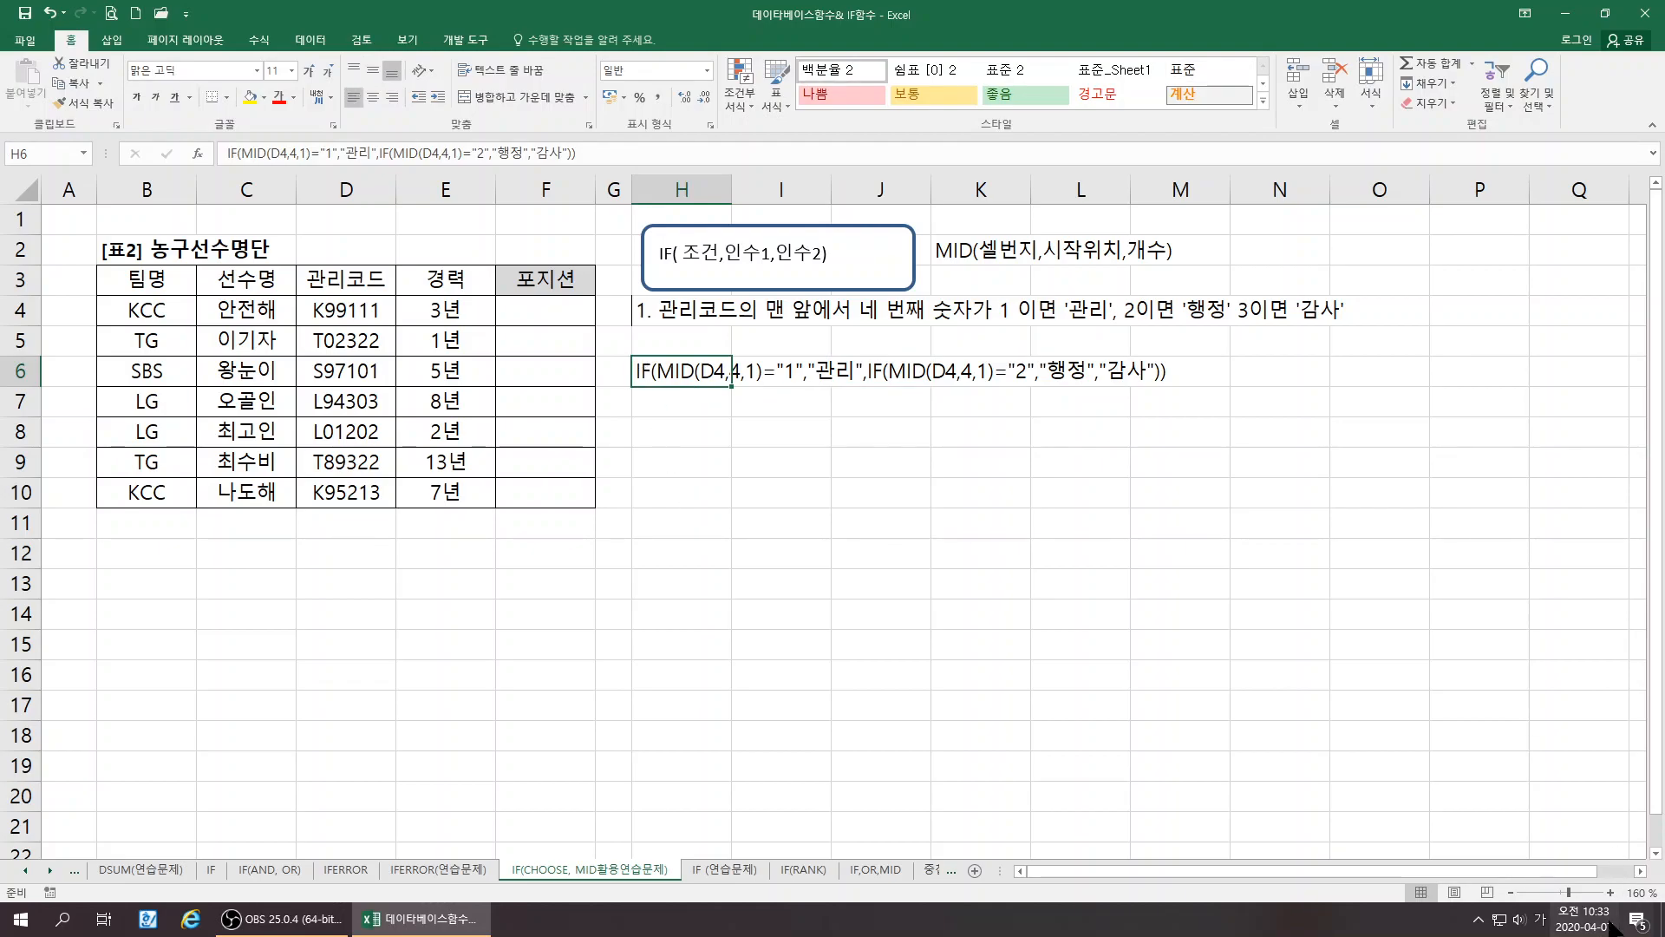
Insert the IF function from the 논리 category into cell F4, opening its arguments
left_click(1611, 894)
left_click(1612, 893)
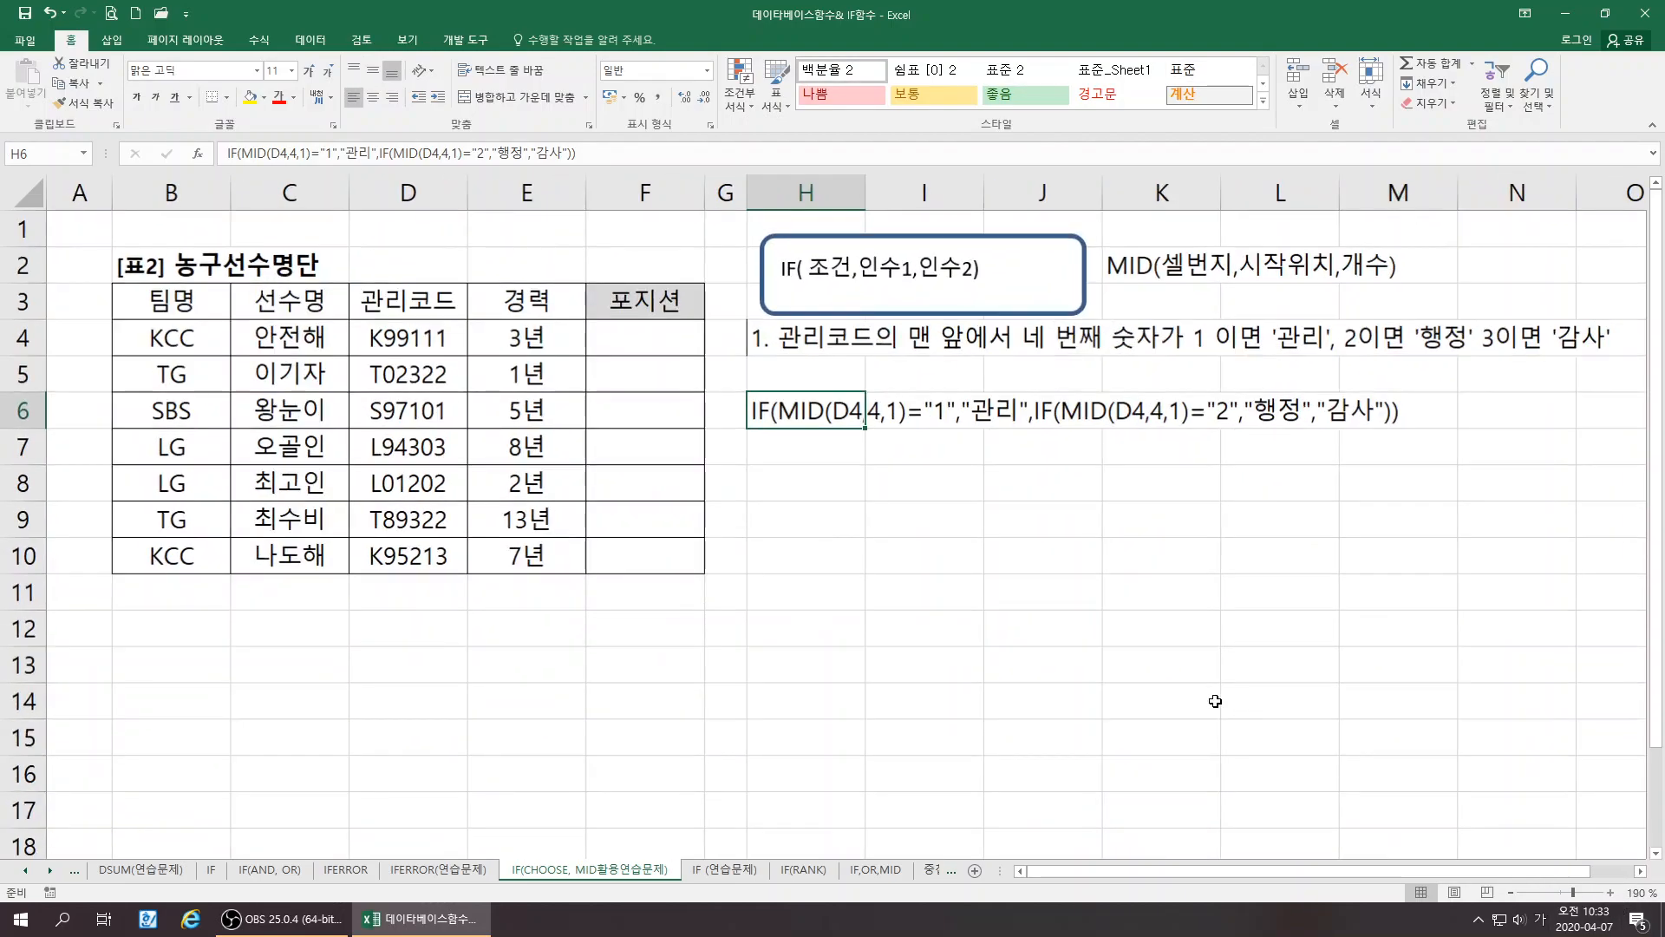
left_click(1084, 642)
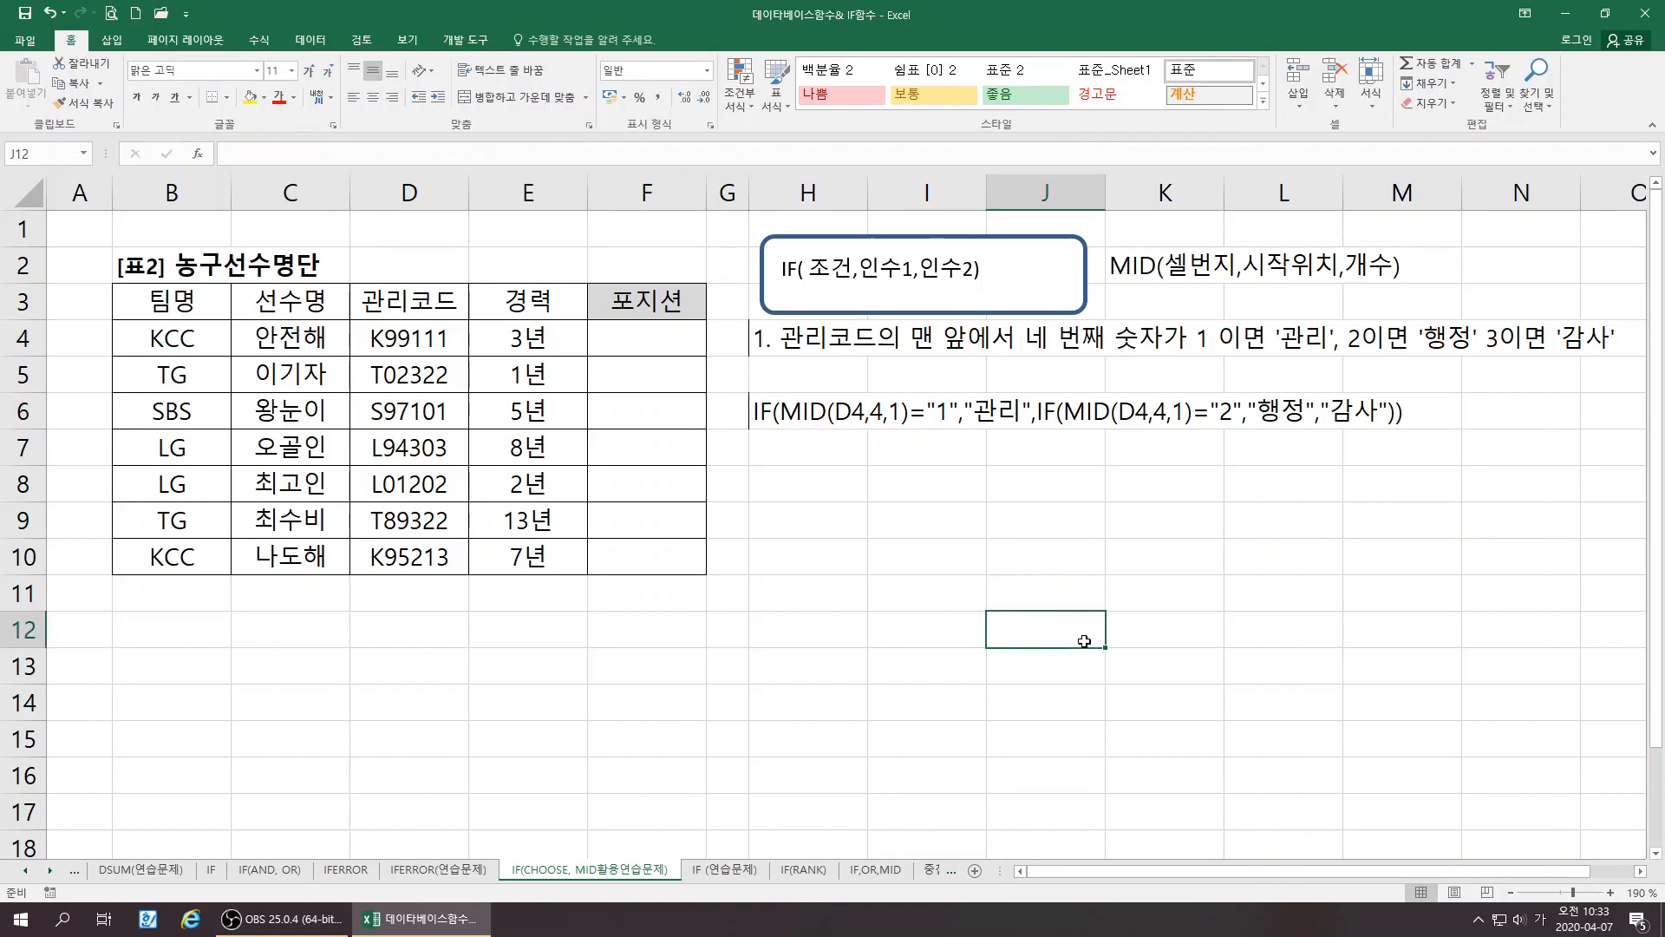
left_click(783, 451)
left_click(628, 350)
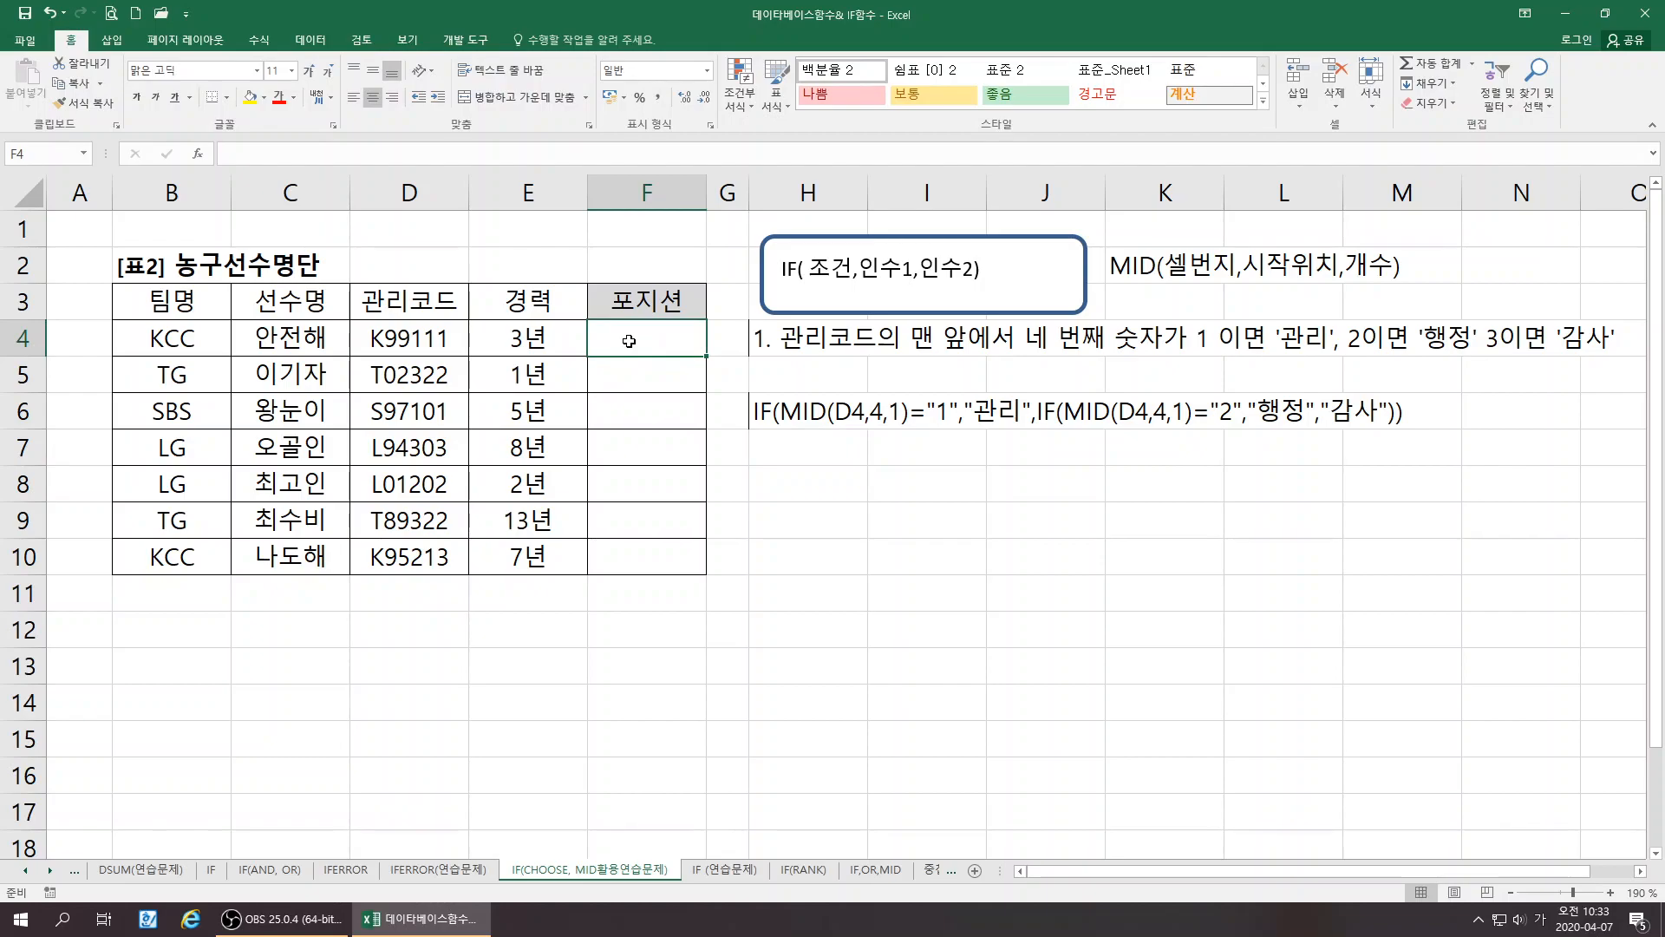
left_click(199, 154)
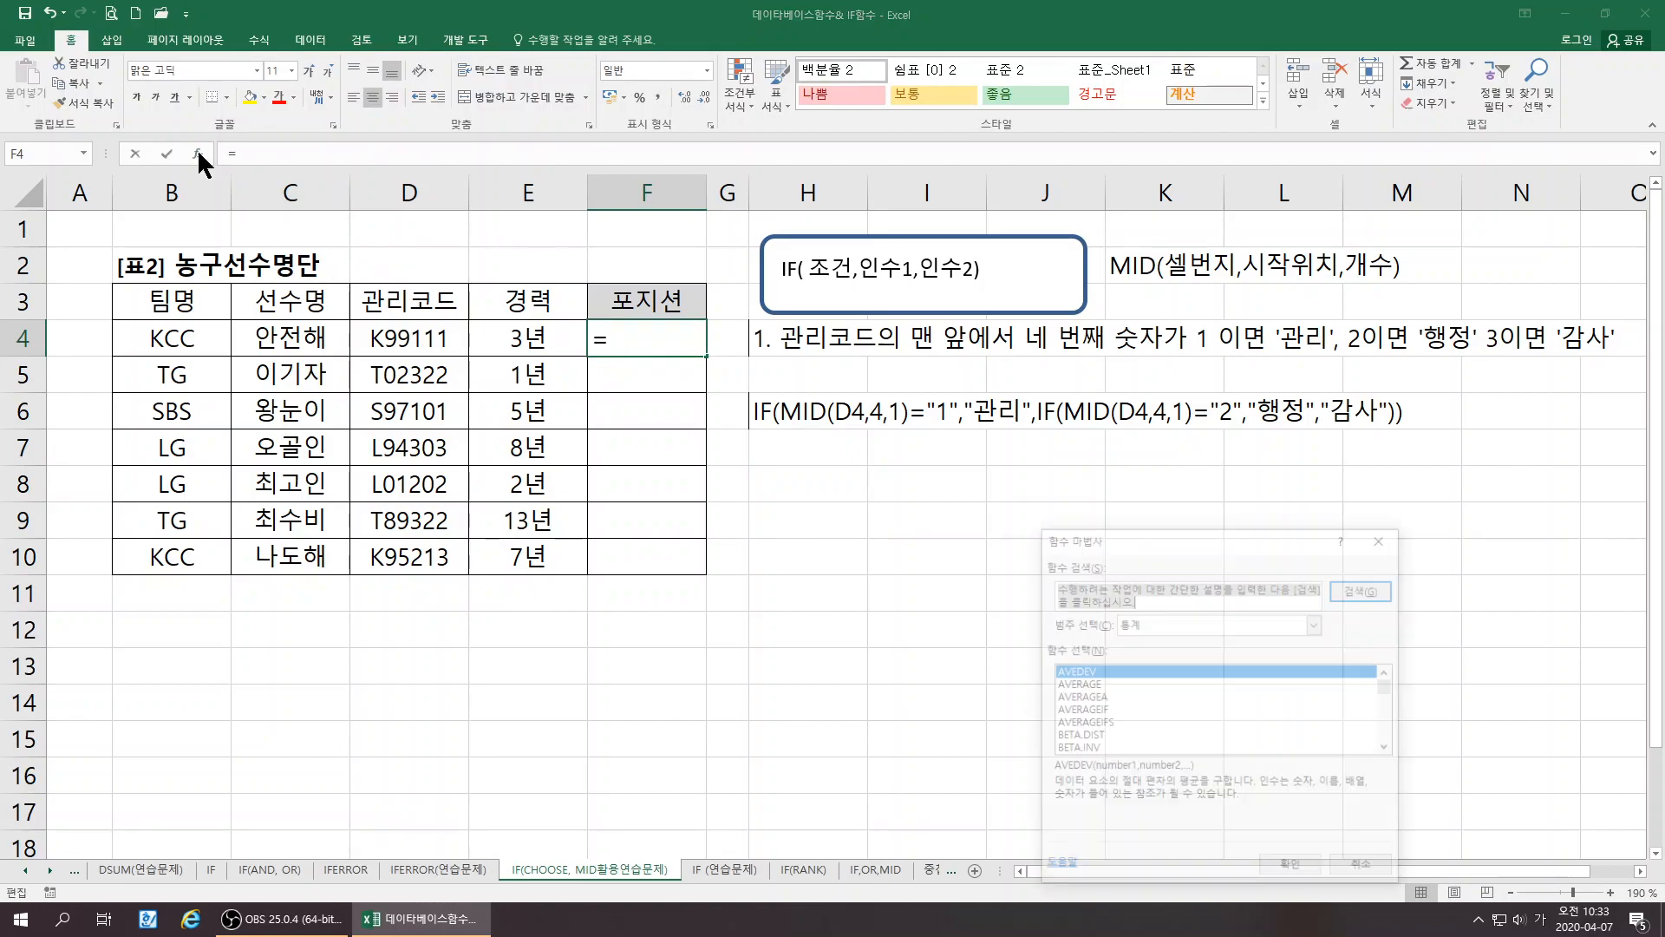
left_click_drag(1154, 545, 868, 467)
left_click(889, 540)
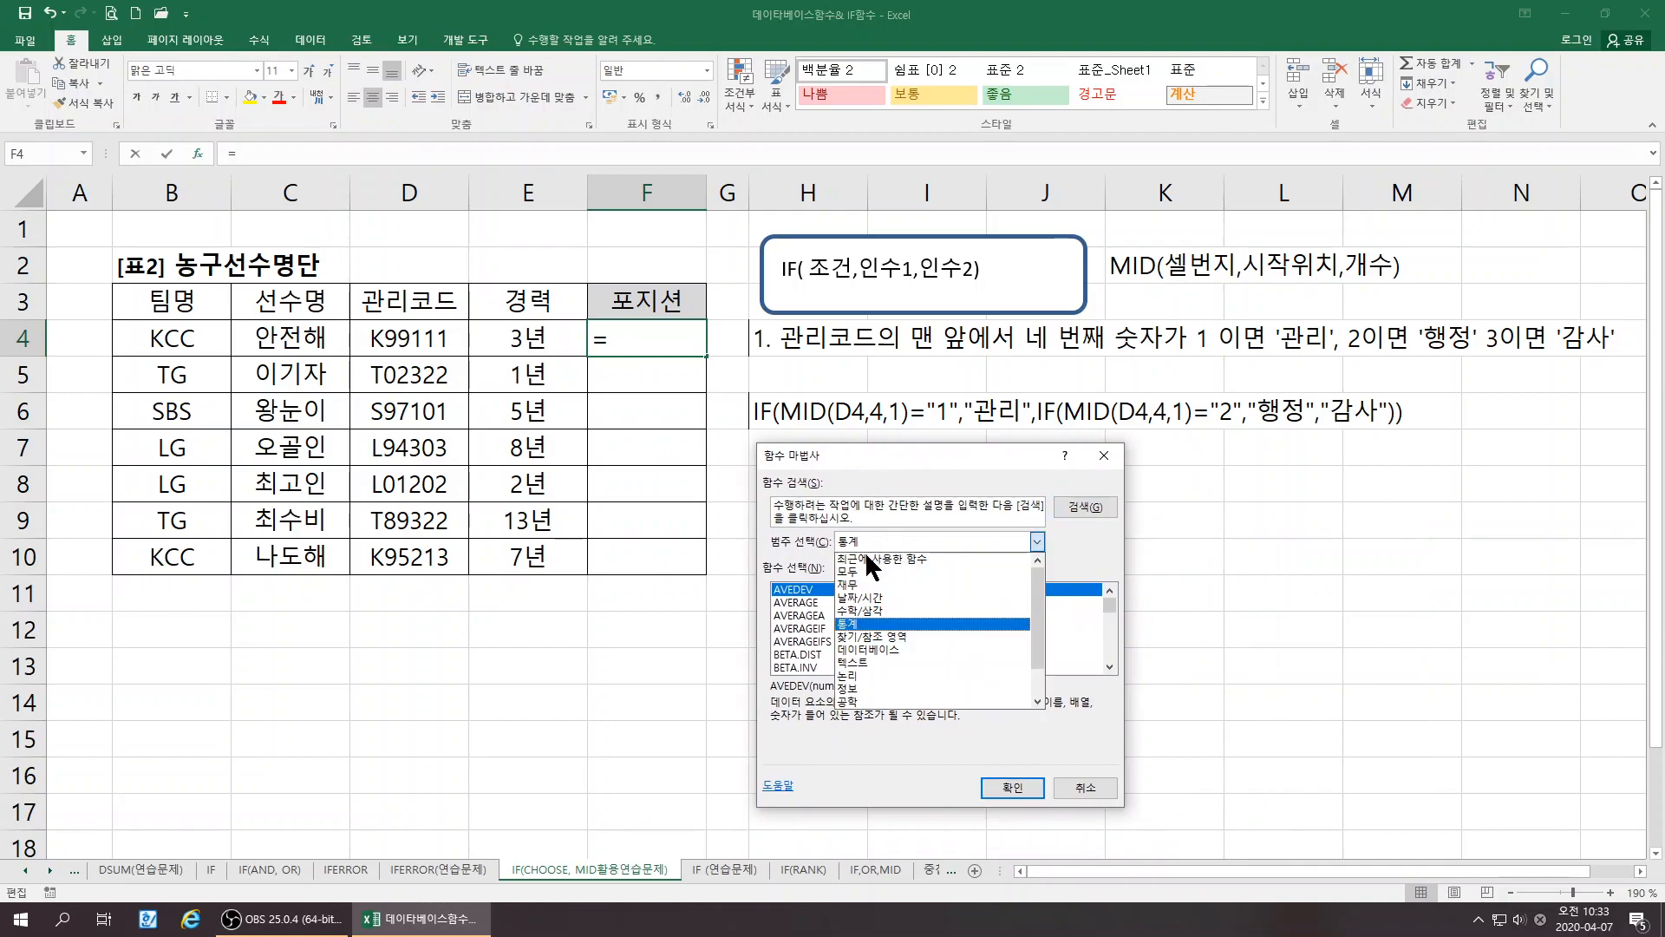
left_click(856, 673)
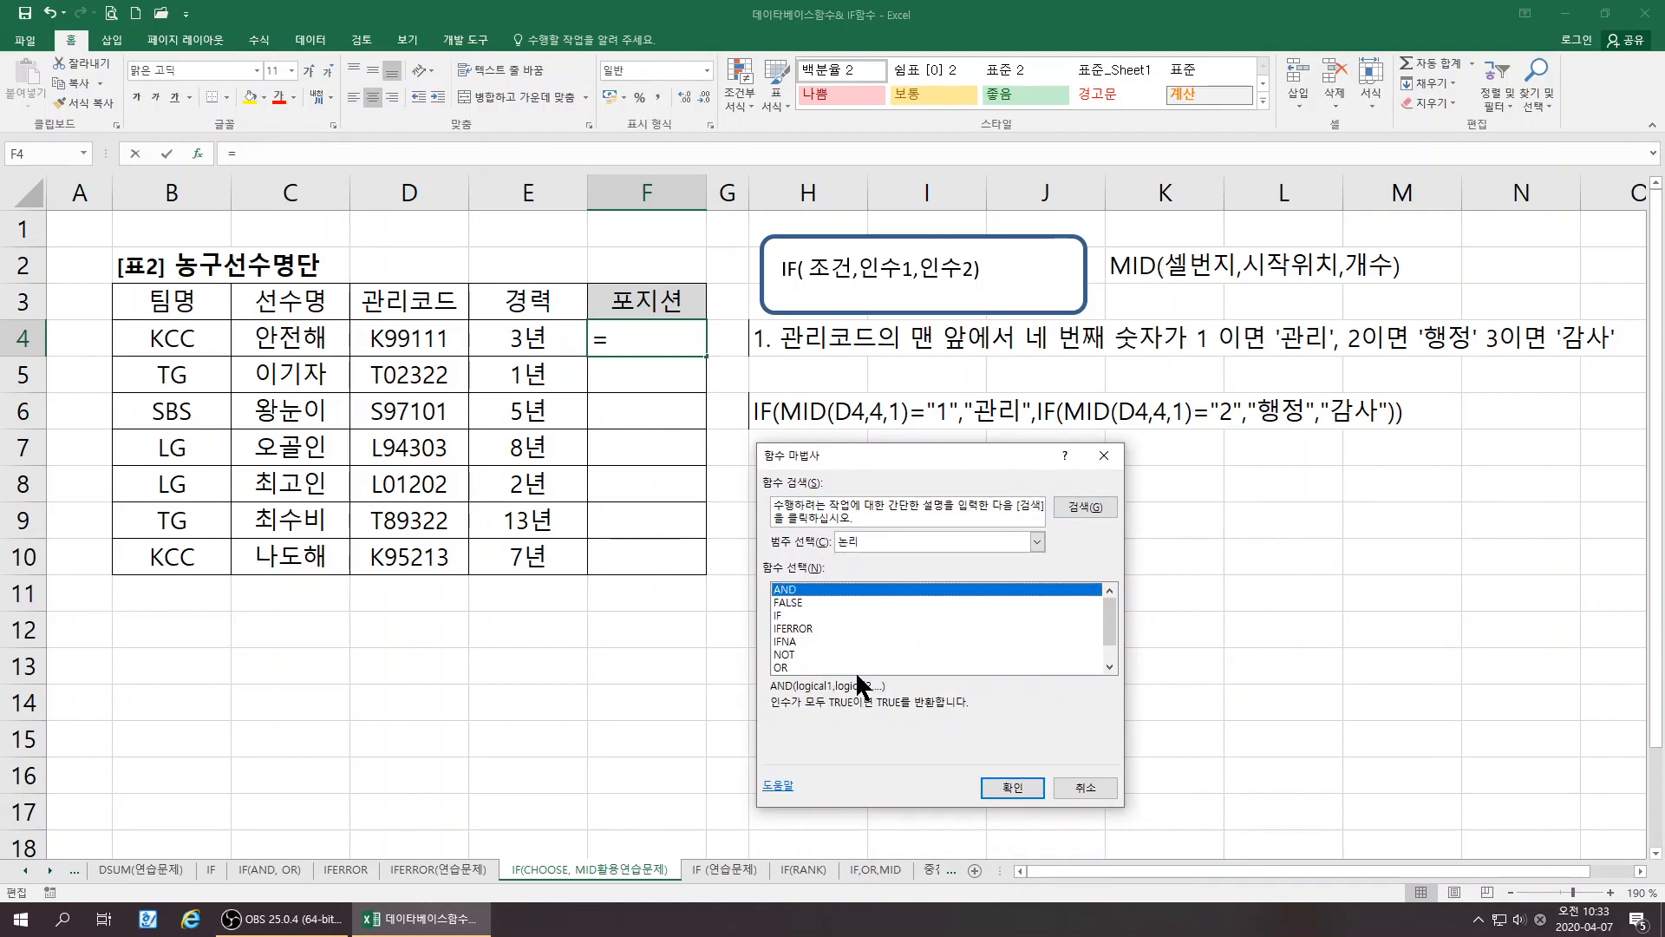
left_click(780, 615)
left_click(1020, 787)
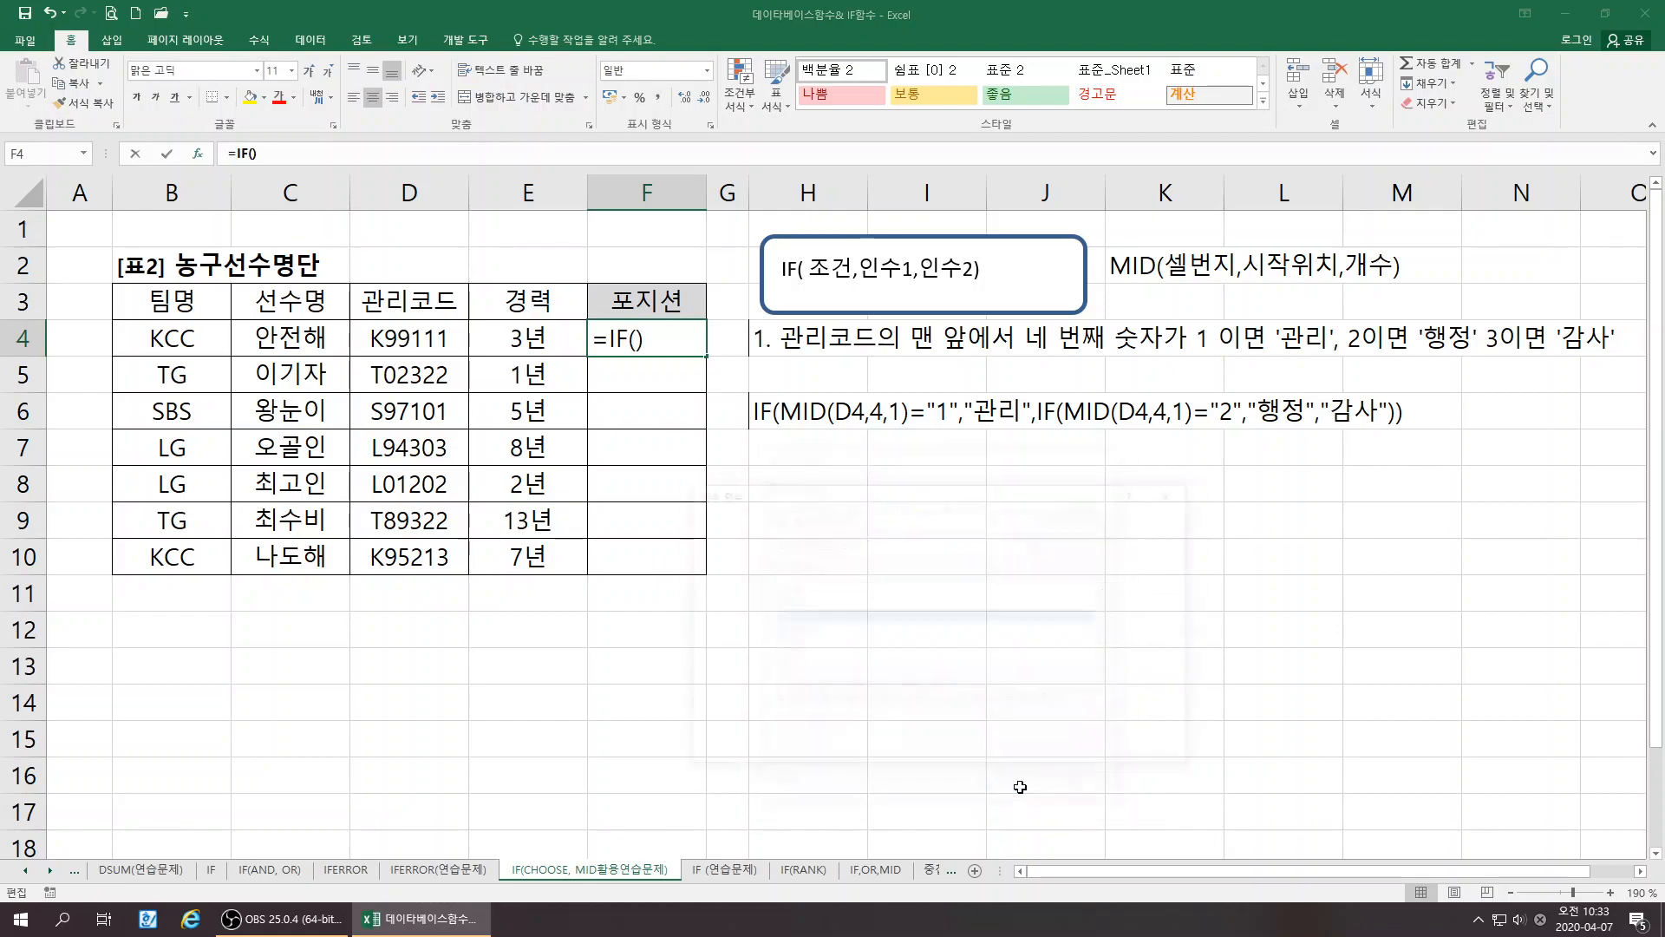
left_click_drag(823, 487, 875, 453)
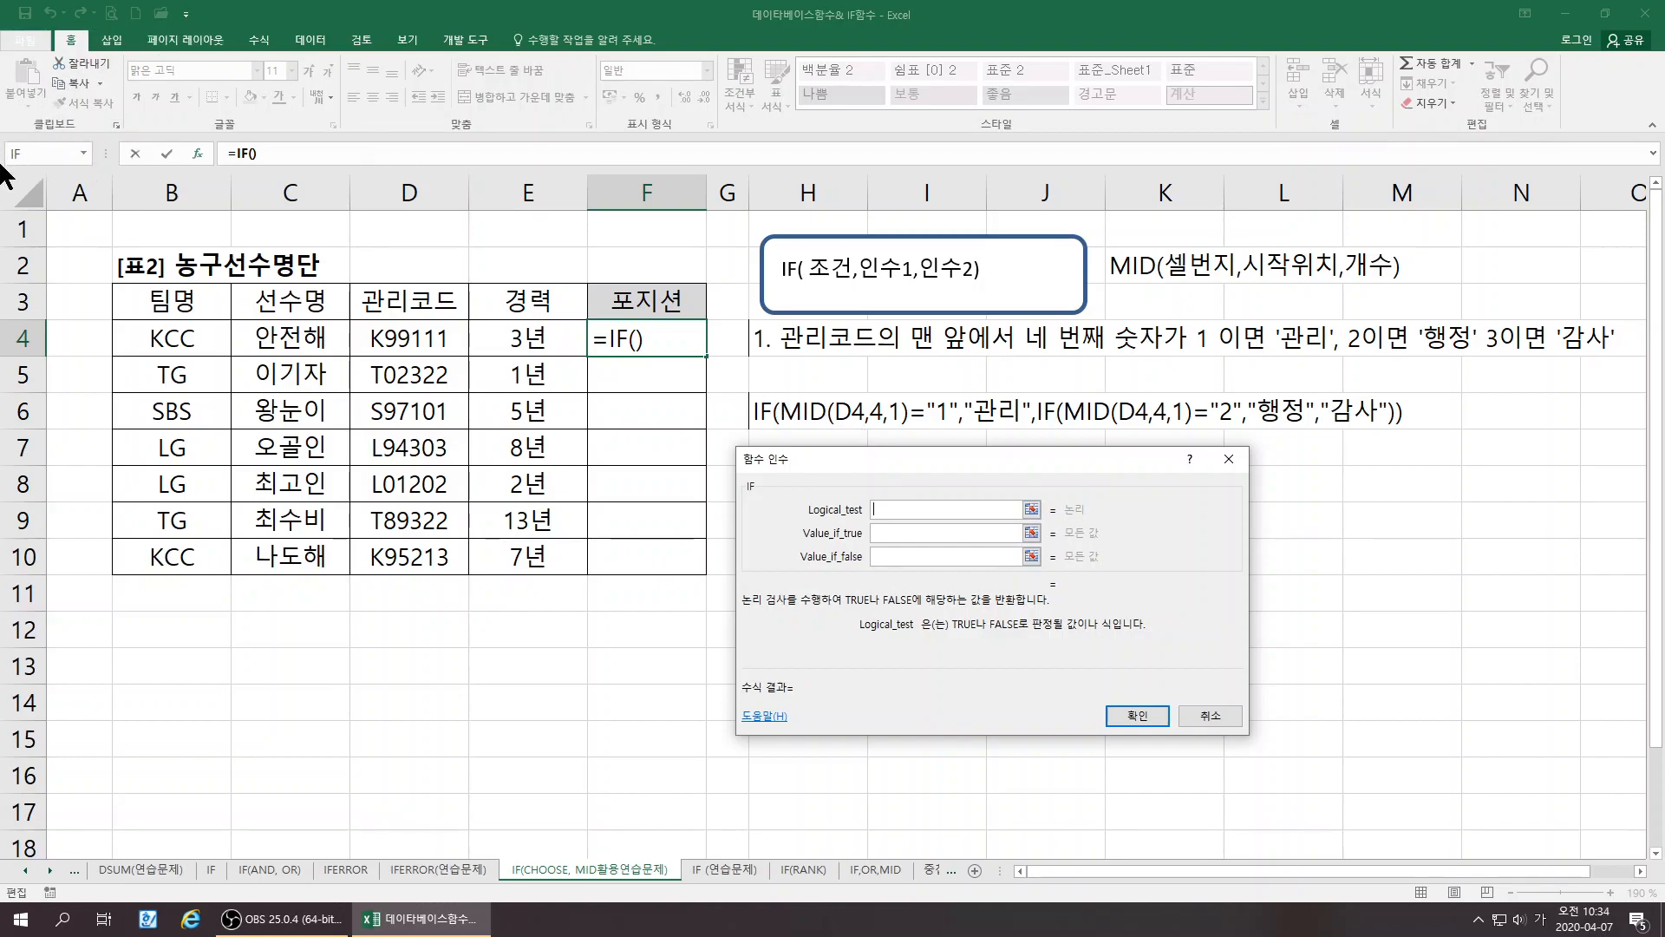
Insert the MID function from the 텍스트 category as the logical test of the IF in F4
left_click(84, 153)
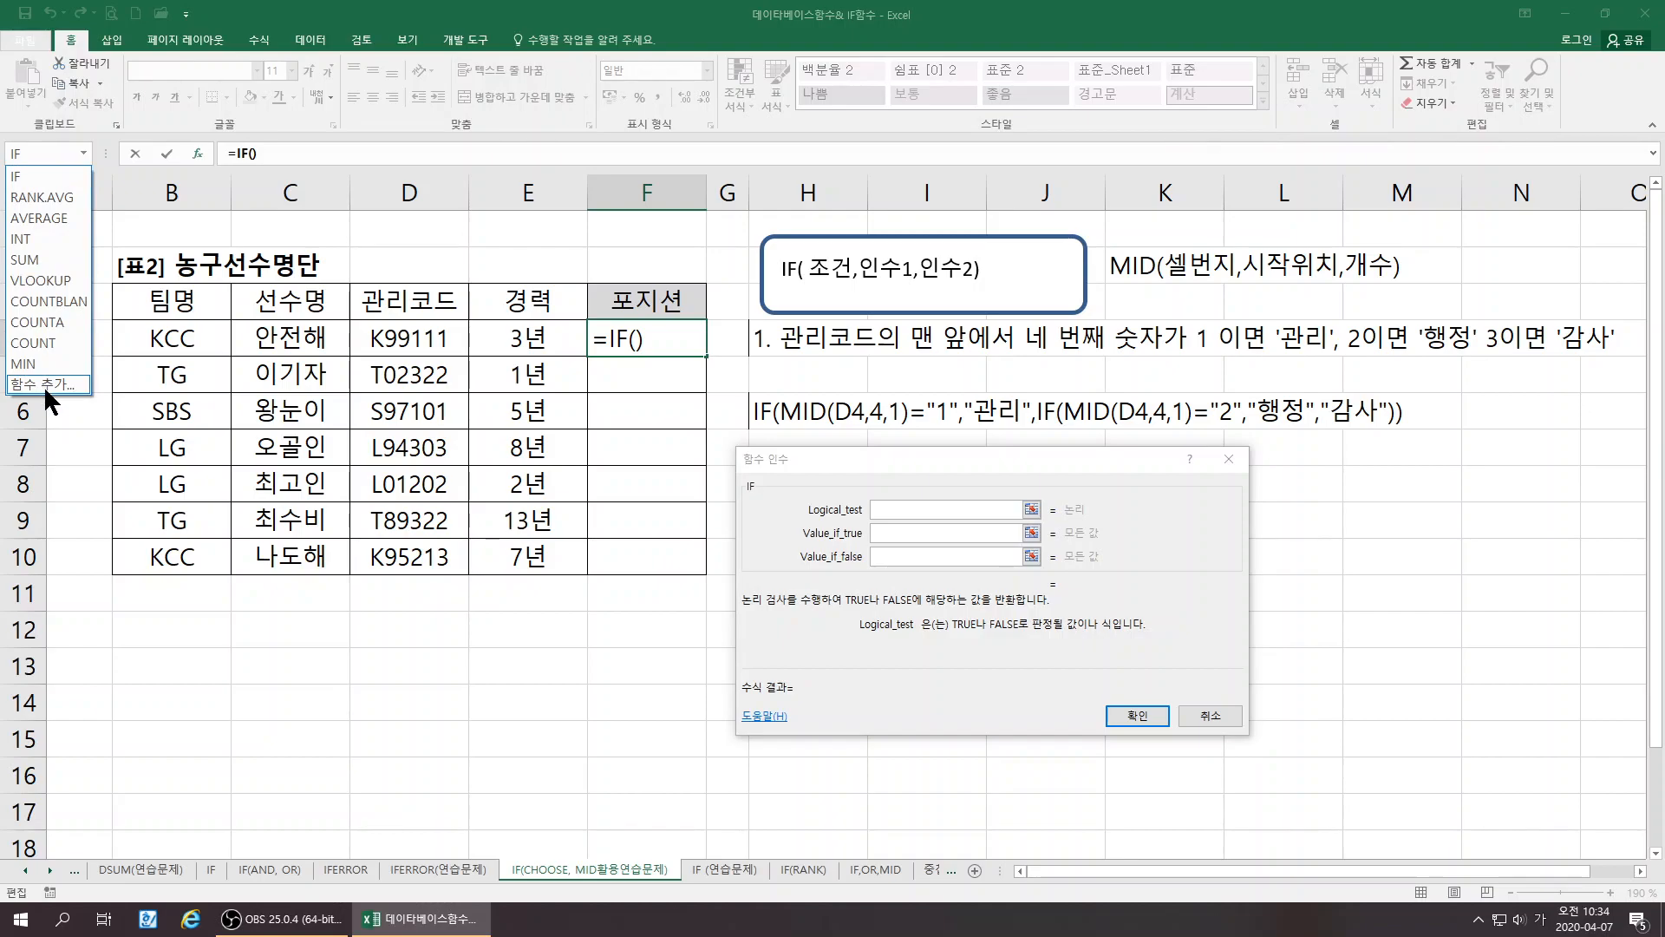
left_click(43, 388)
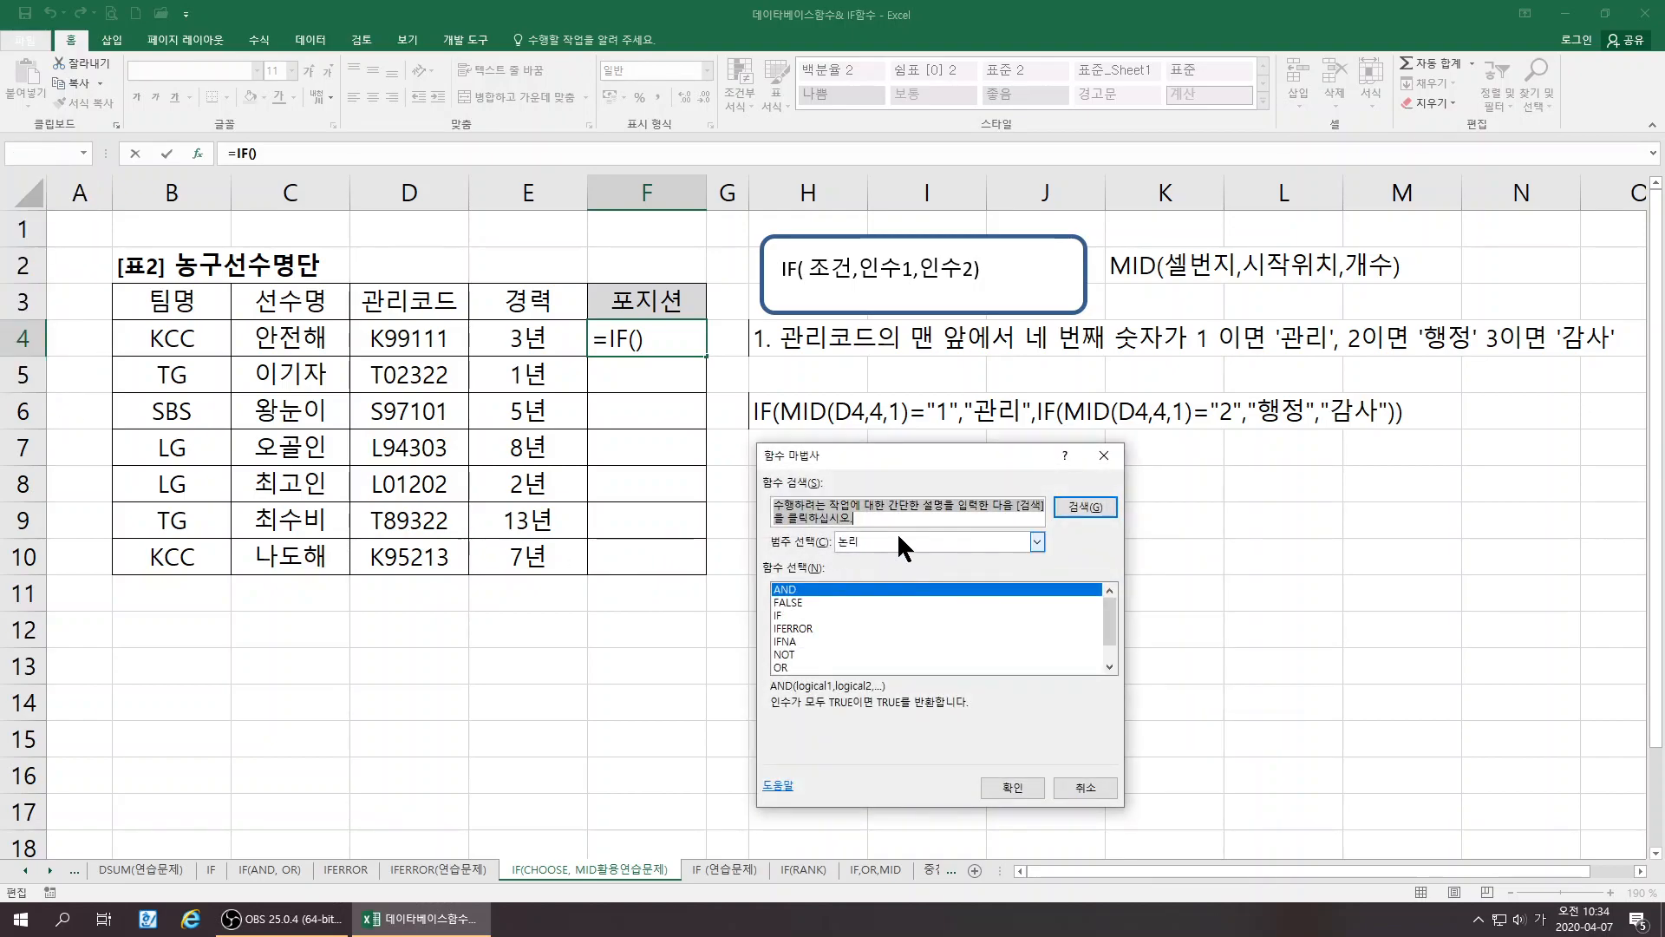
left_click(882, 540)
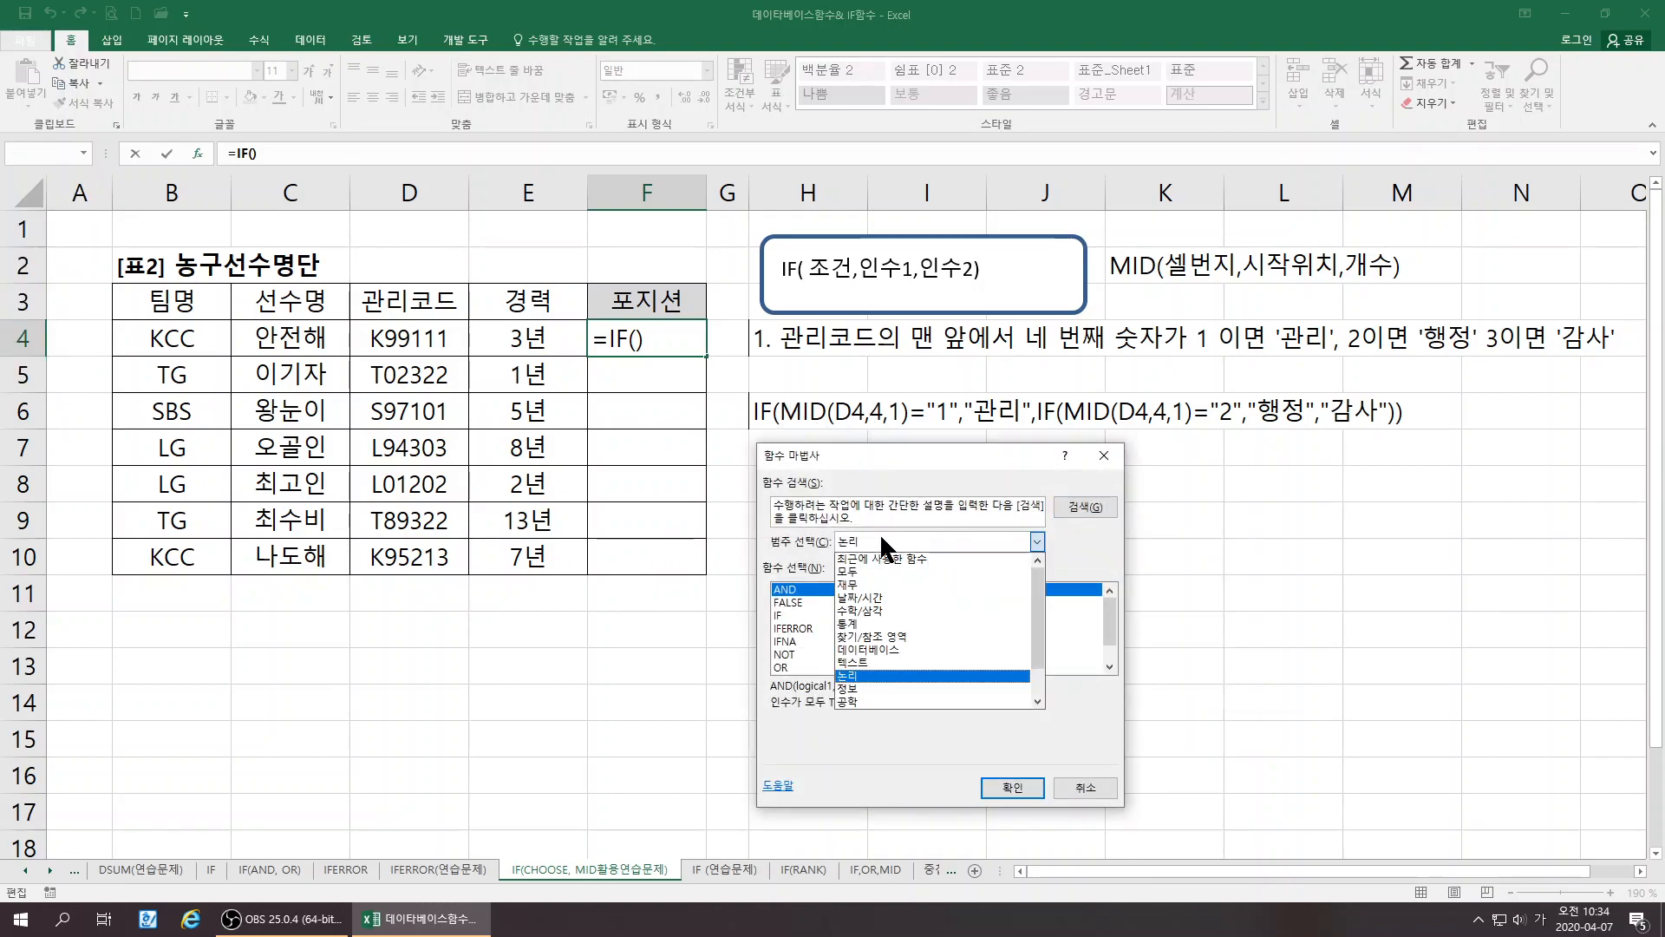
left_click(847, 664)
scroll(855, 641, "down", 4)
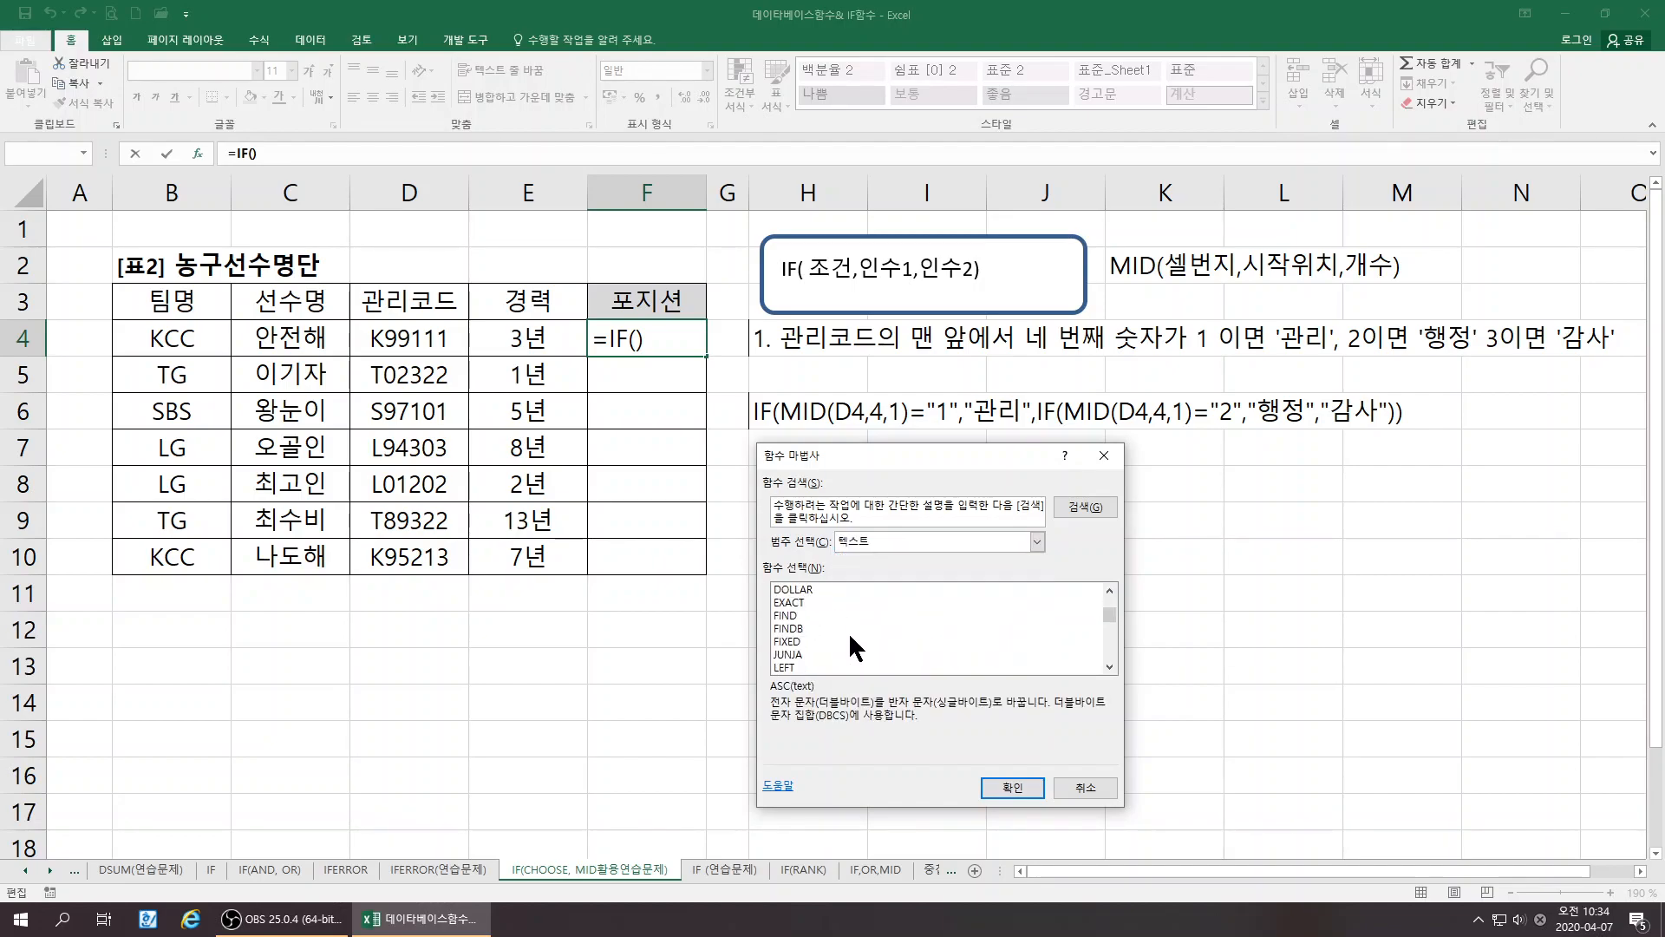
left_click(790, 656)
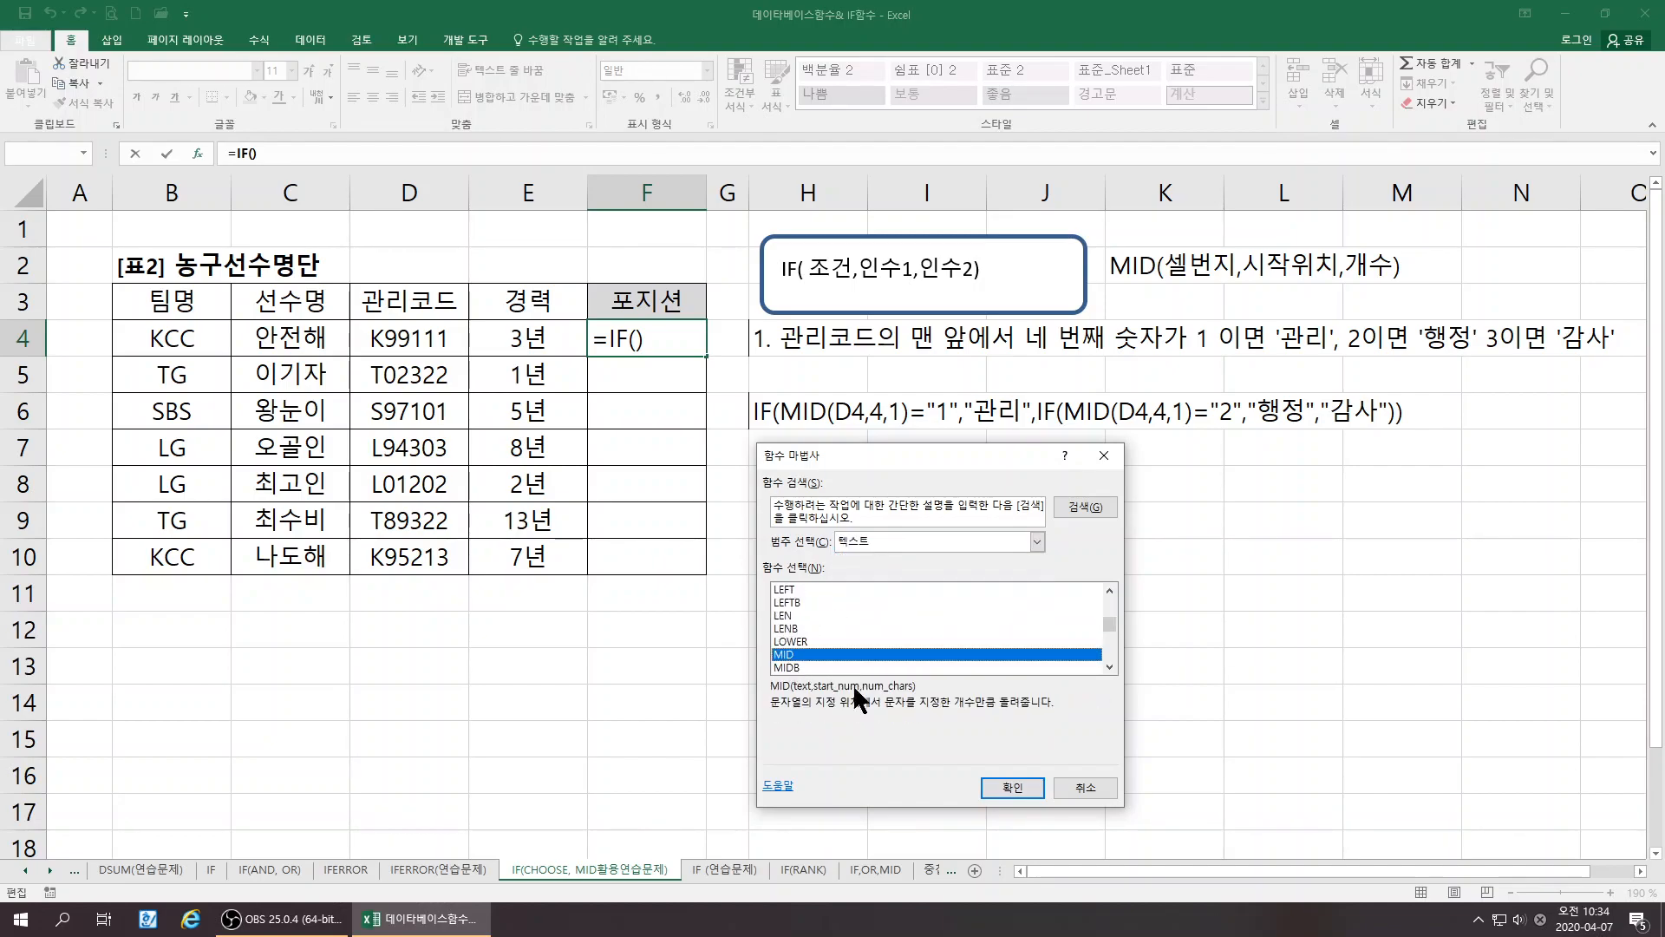
left_click(1011, 786)
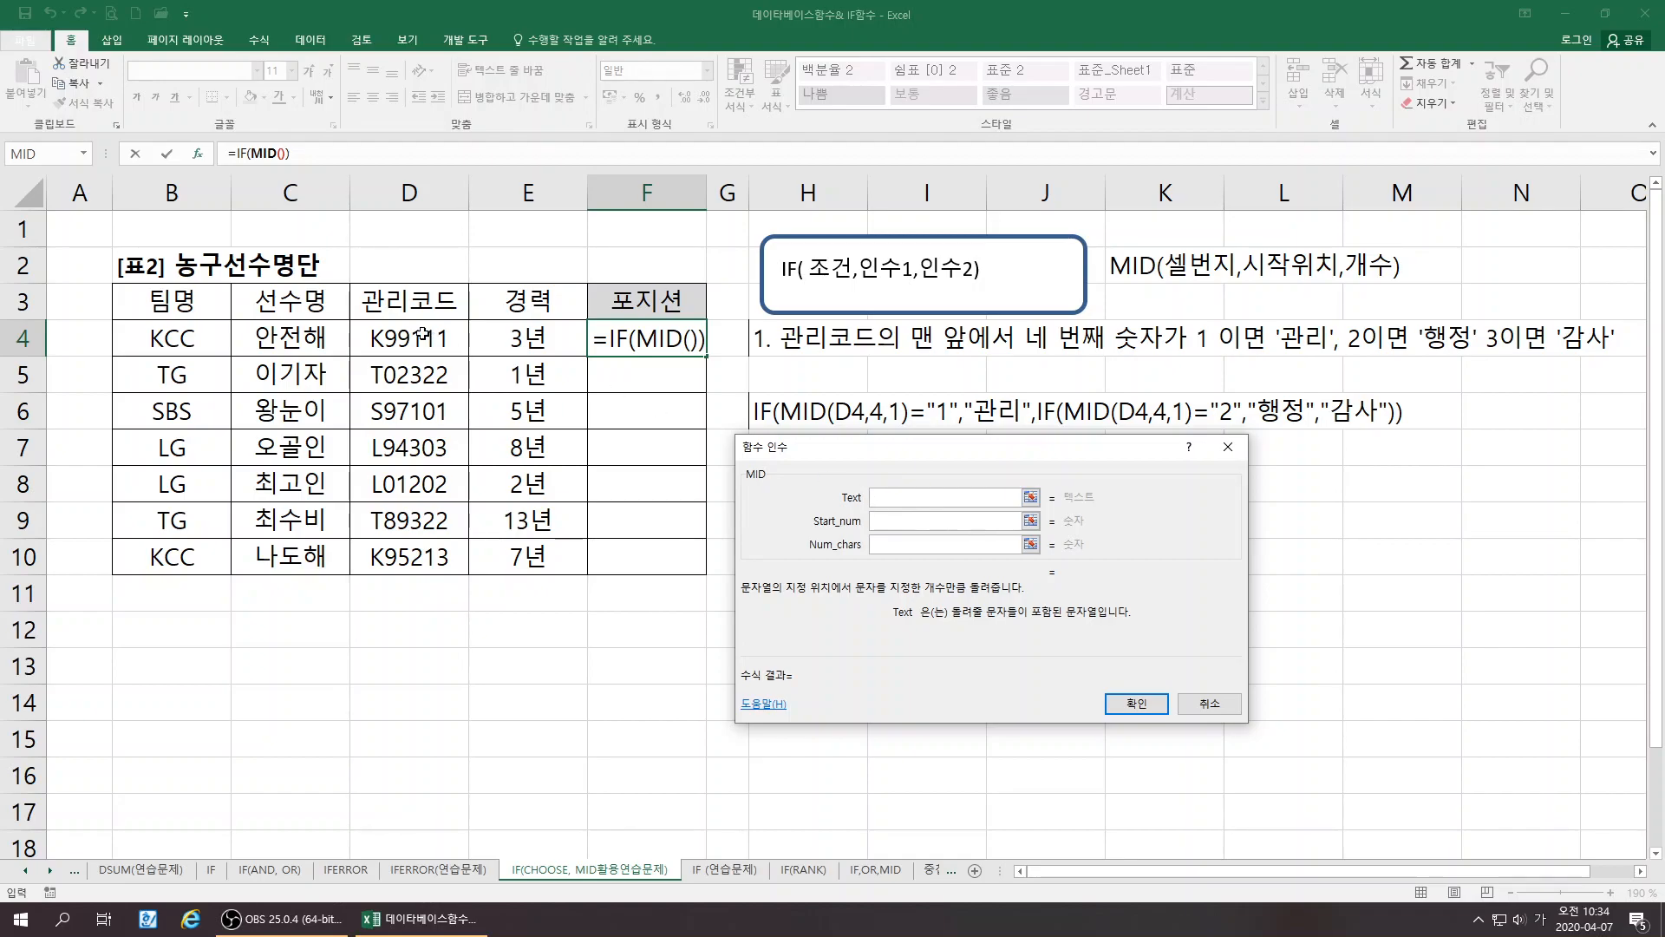
Set the MID arguments to text D4, start position 4 and 1 character
left_click(400, 337)
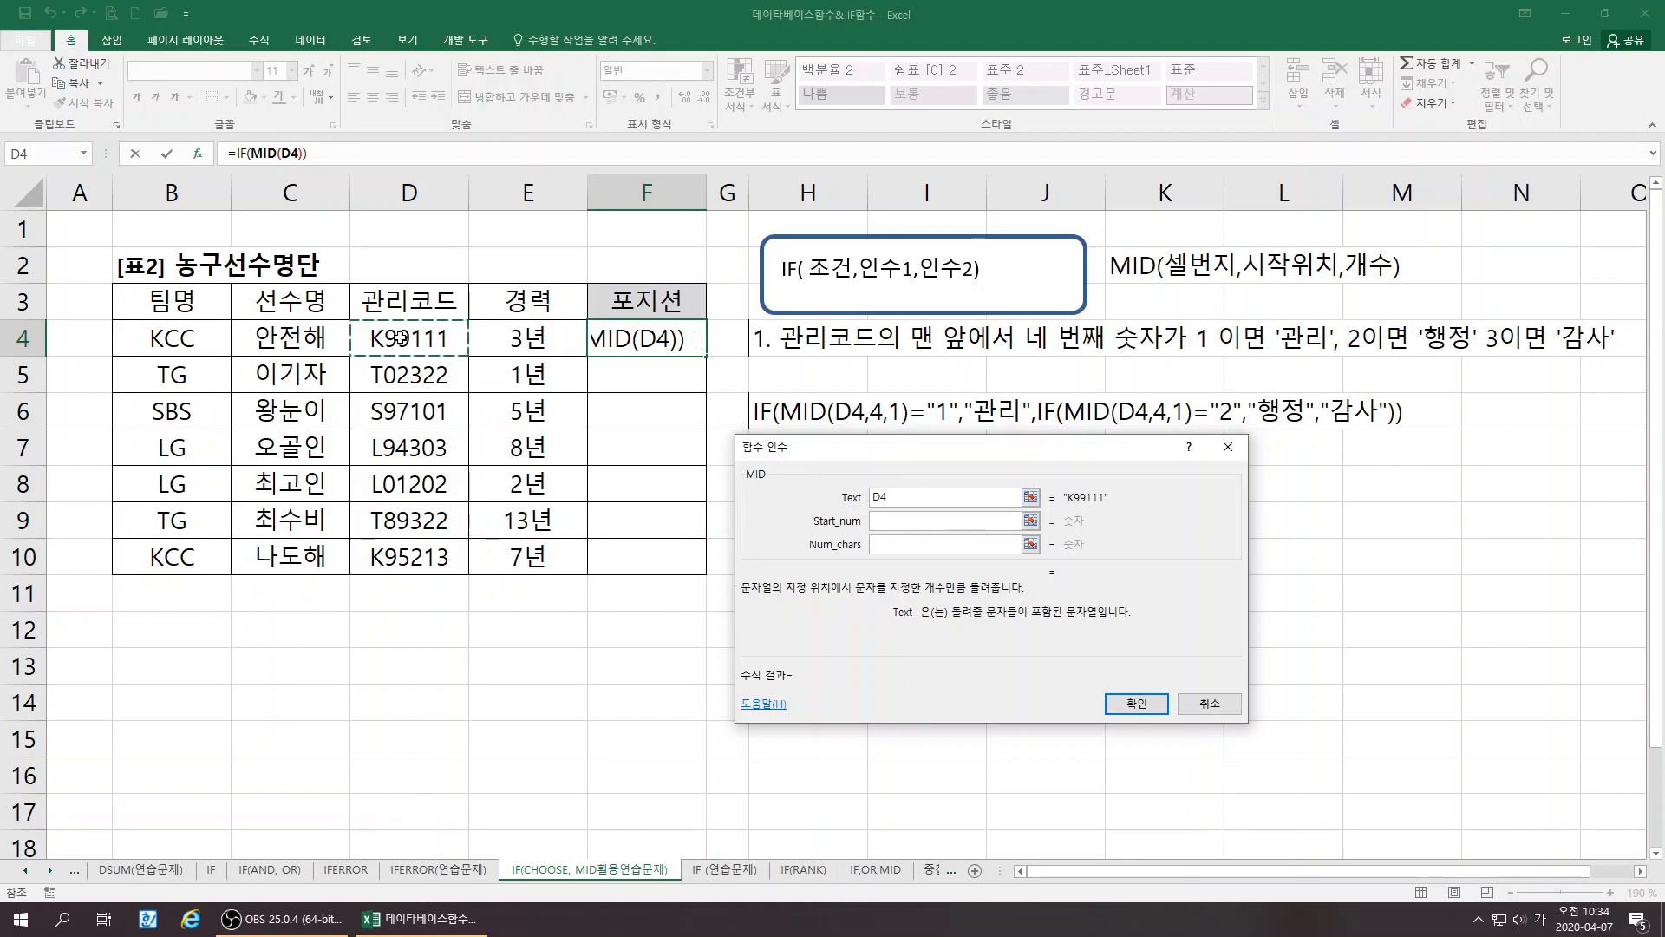
left_click(890, 521)
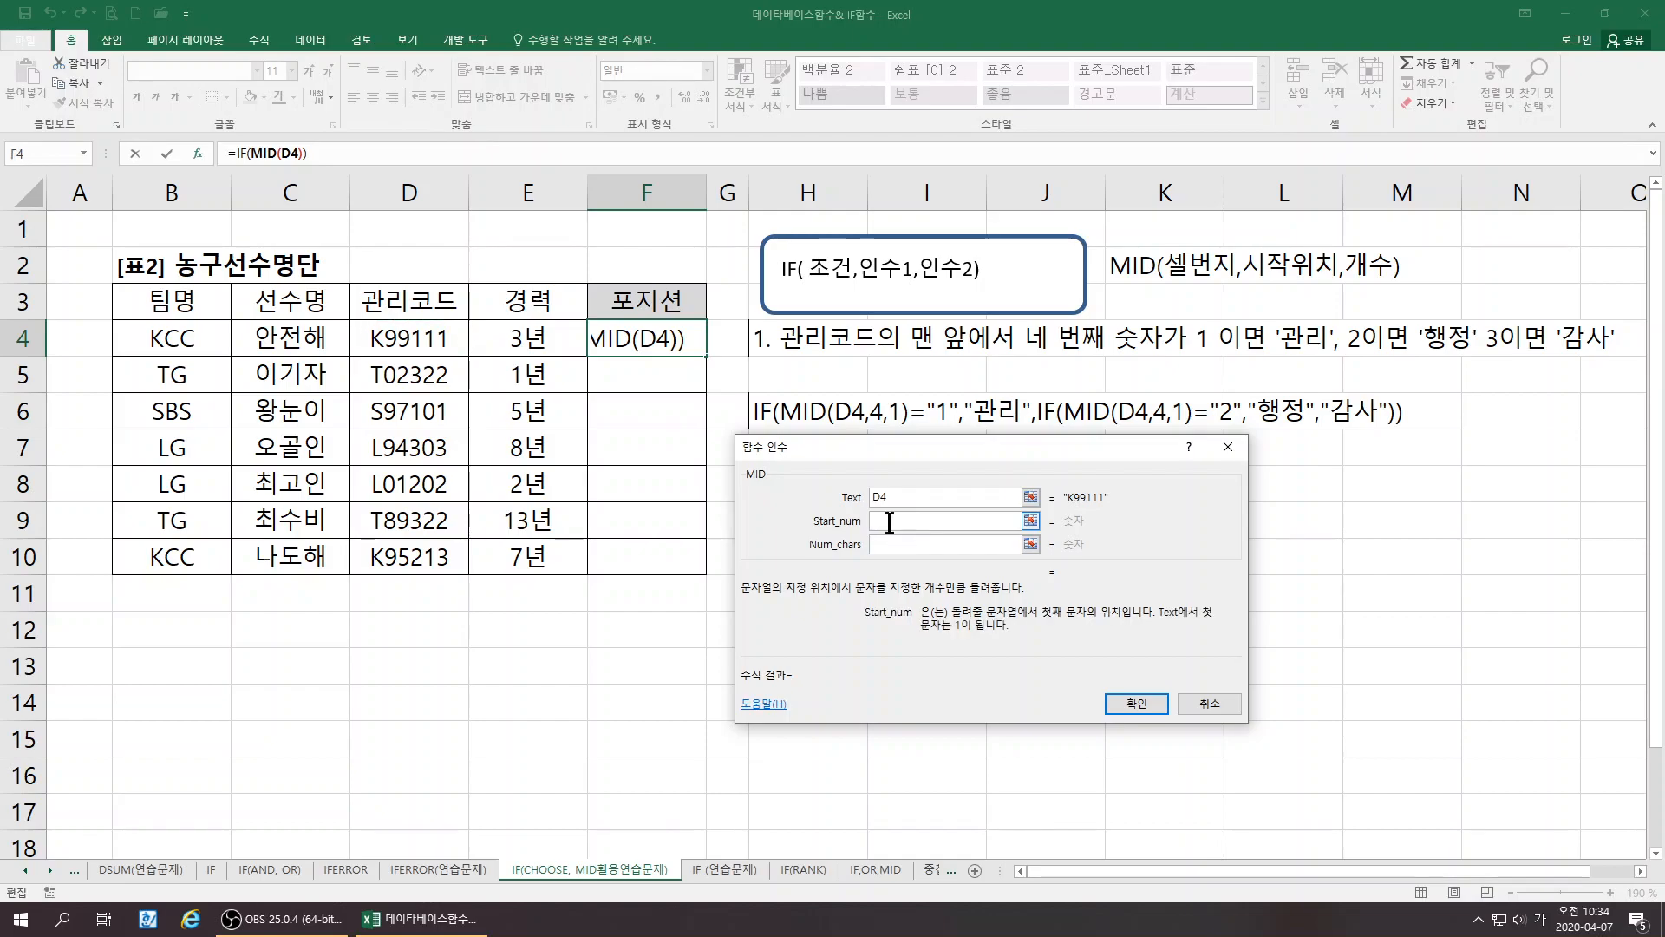
type("4")
left_click(902, 544)
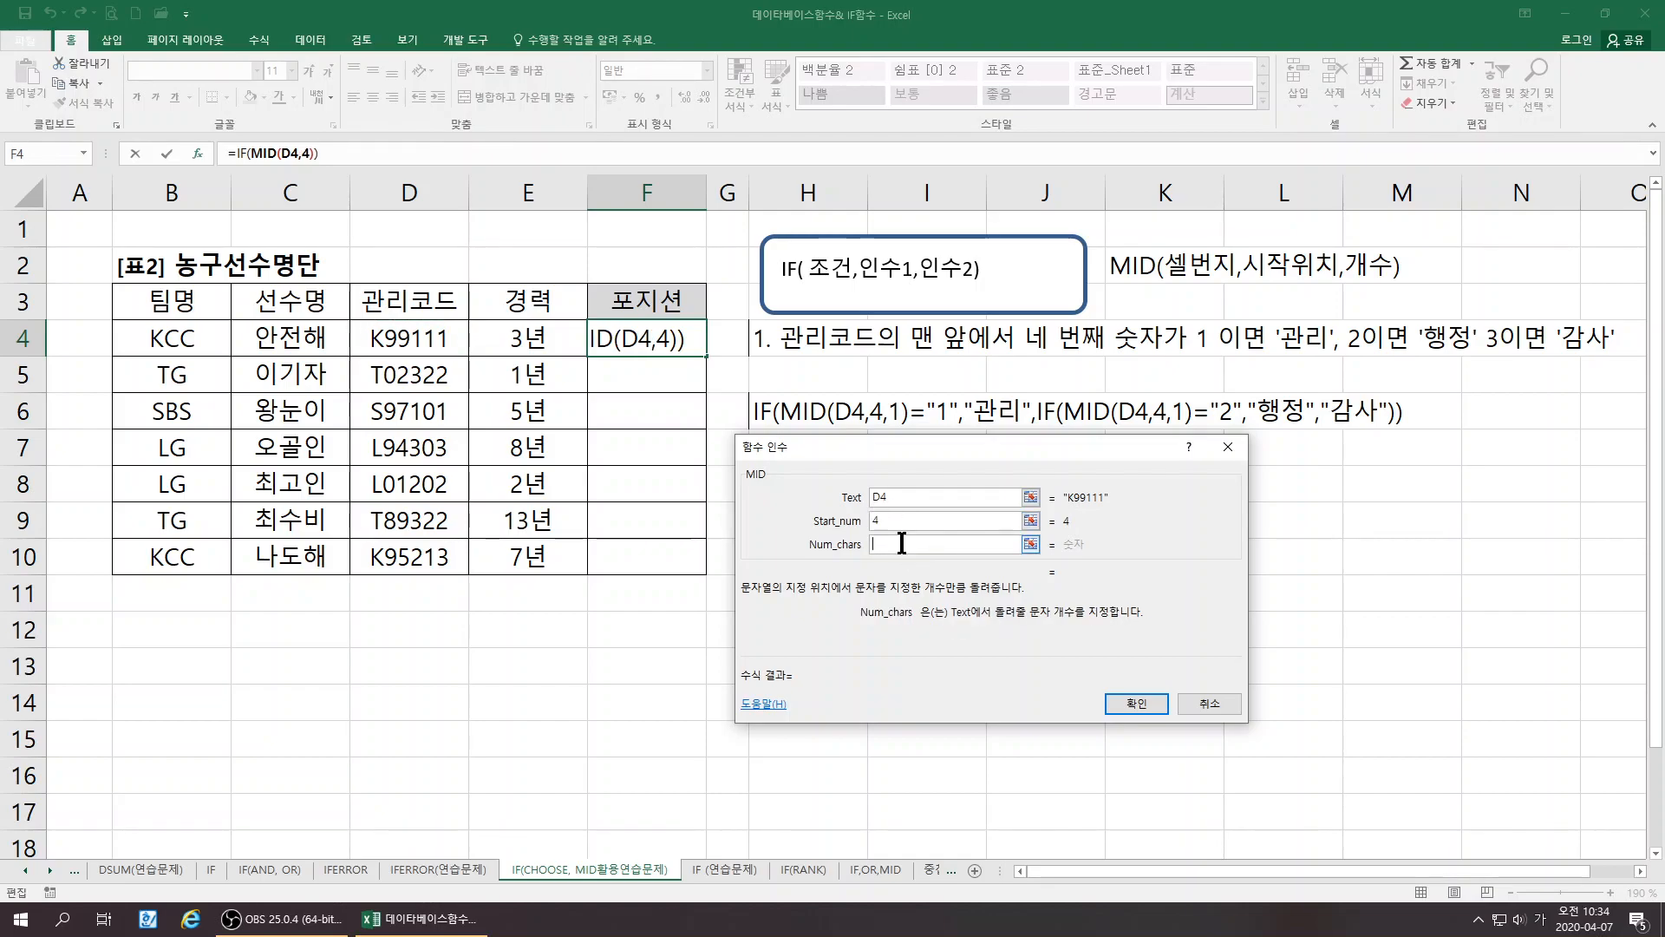
type("1")
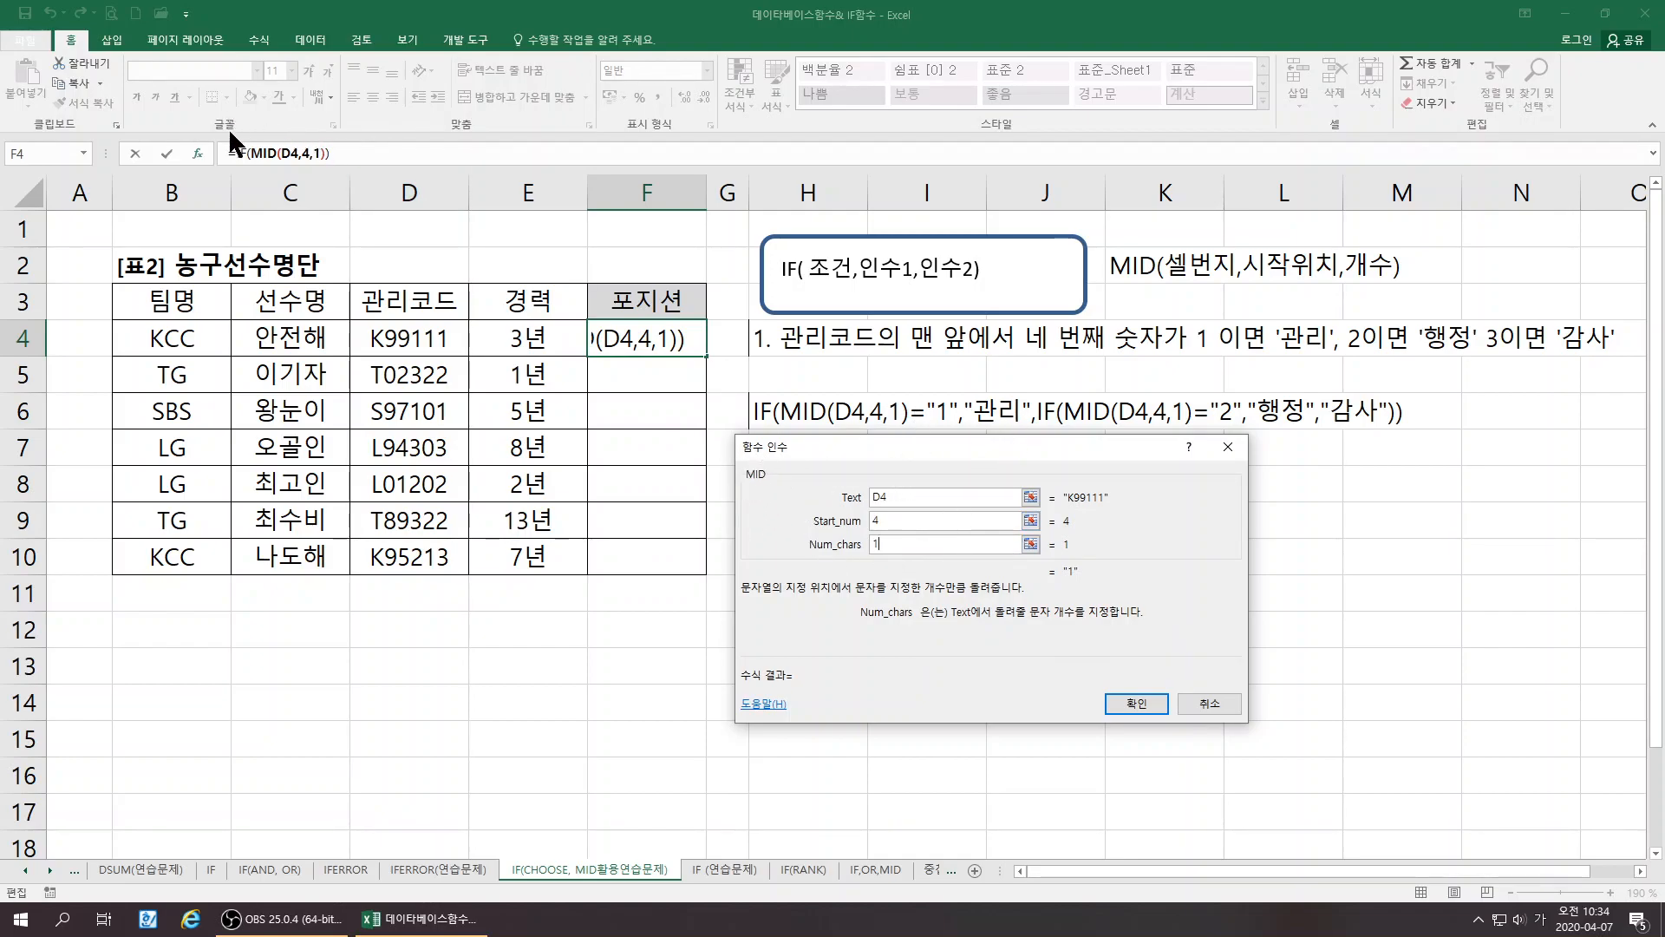
Return to the IF arguments, complete the logical test as MID(D4,4,1)="1" and set the true value to "관리"
left_click(241, 153)
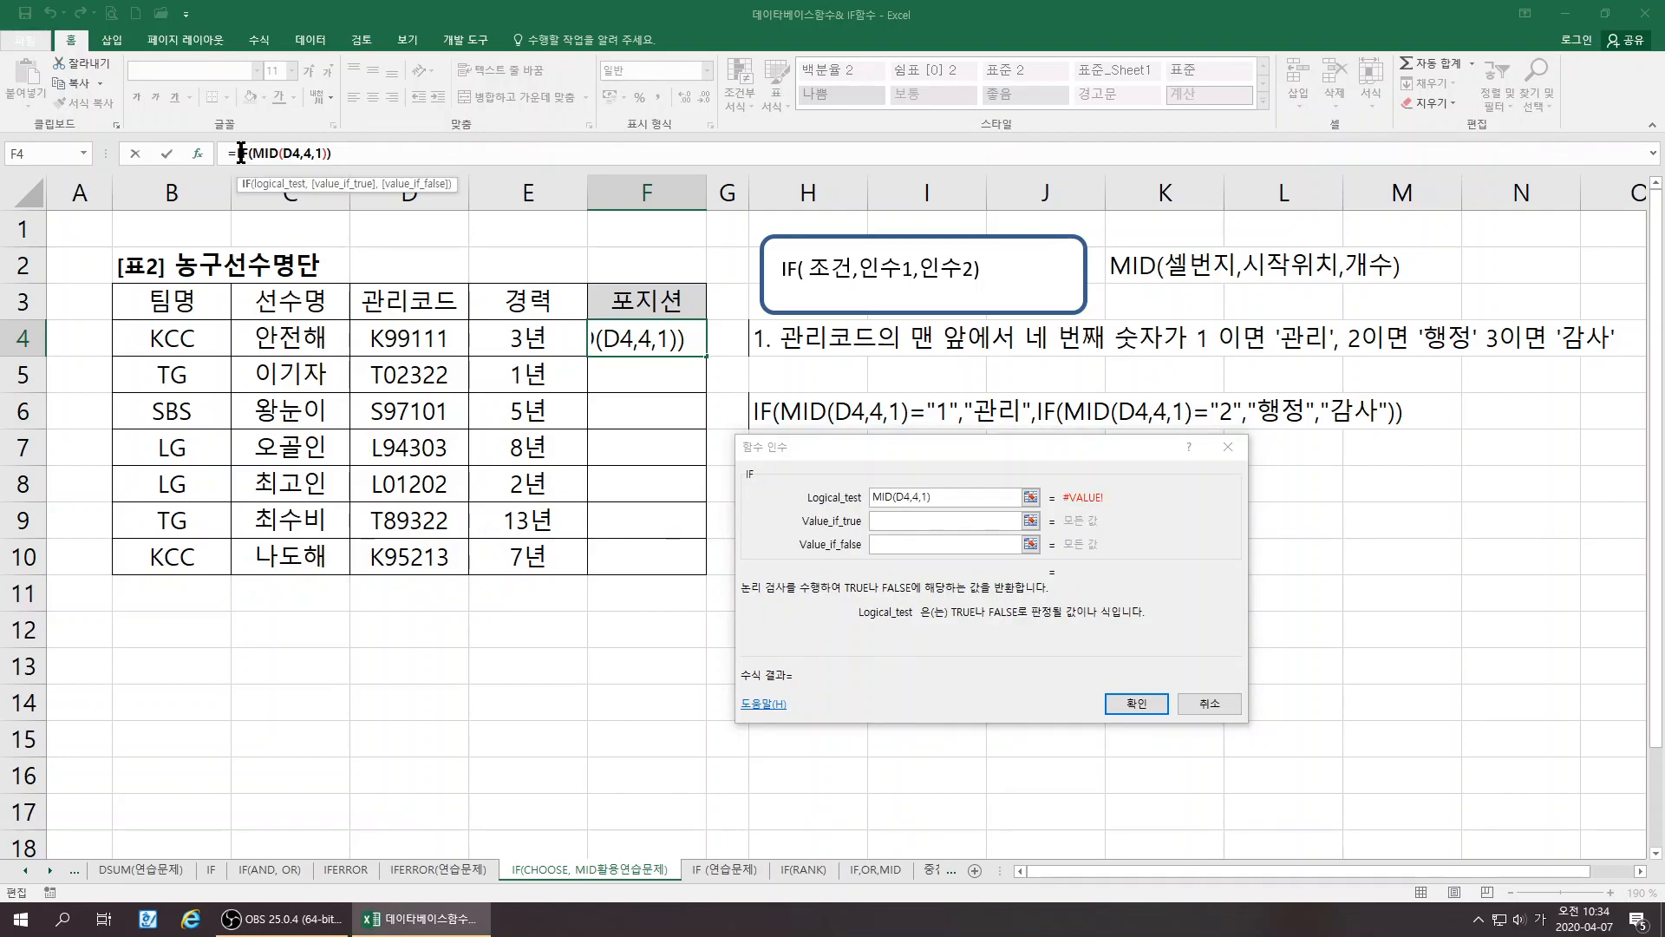
type("=")
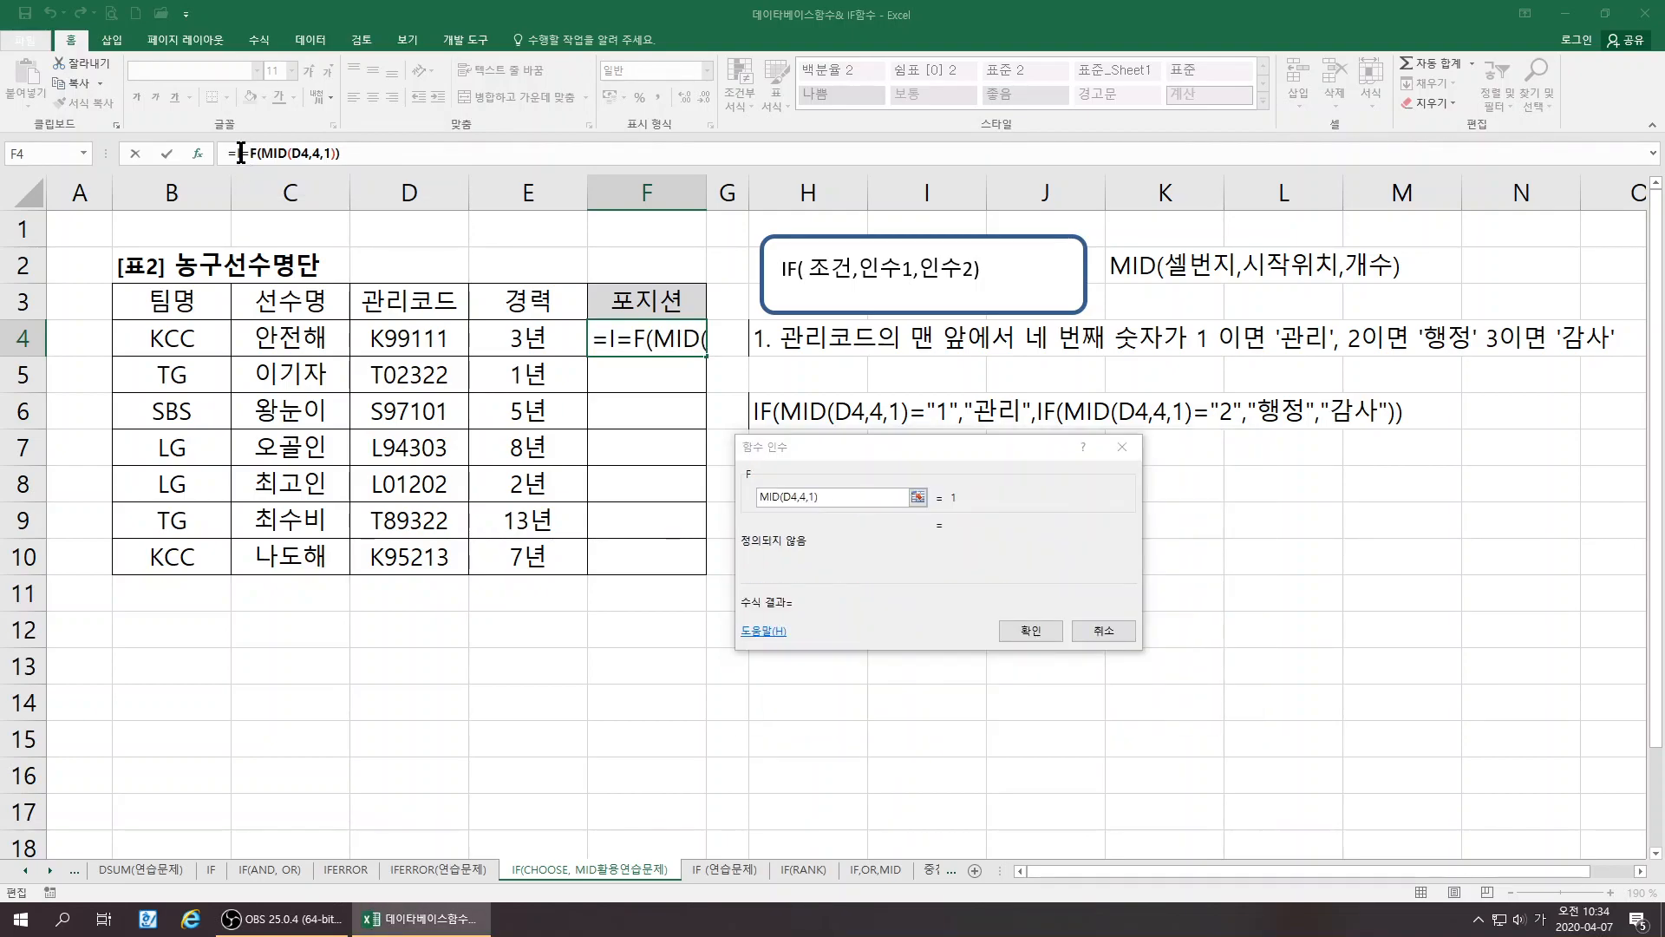
key("BackSpace")
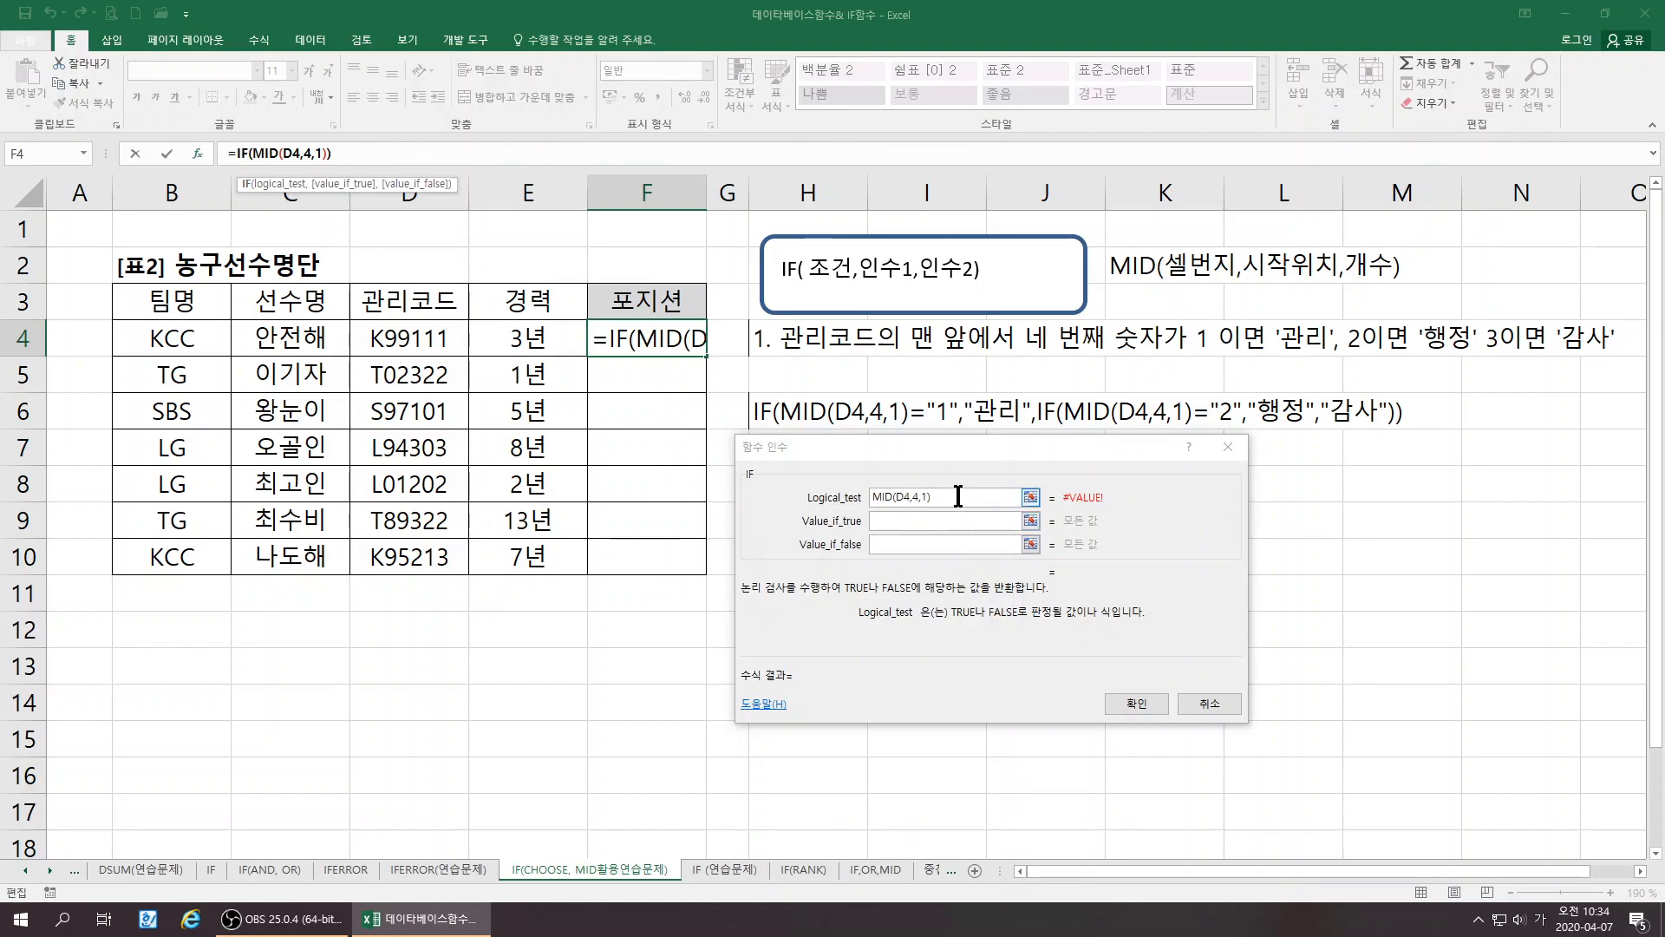
left_click(954, 497)
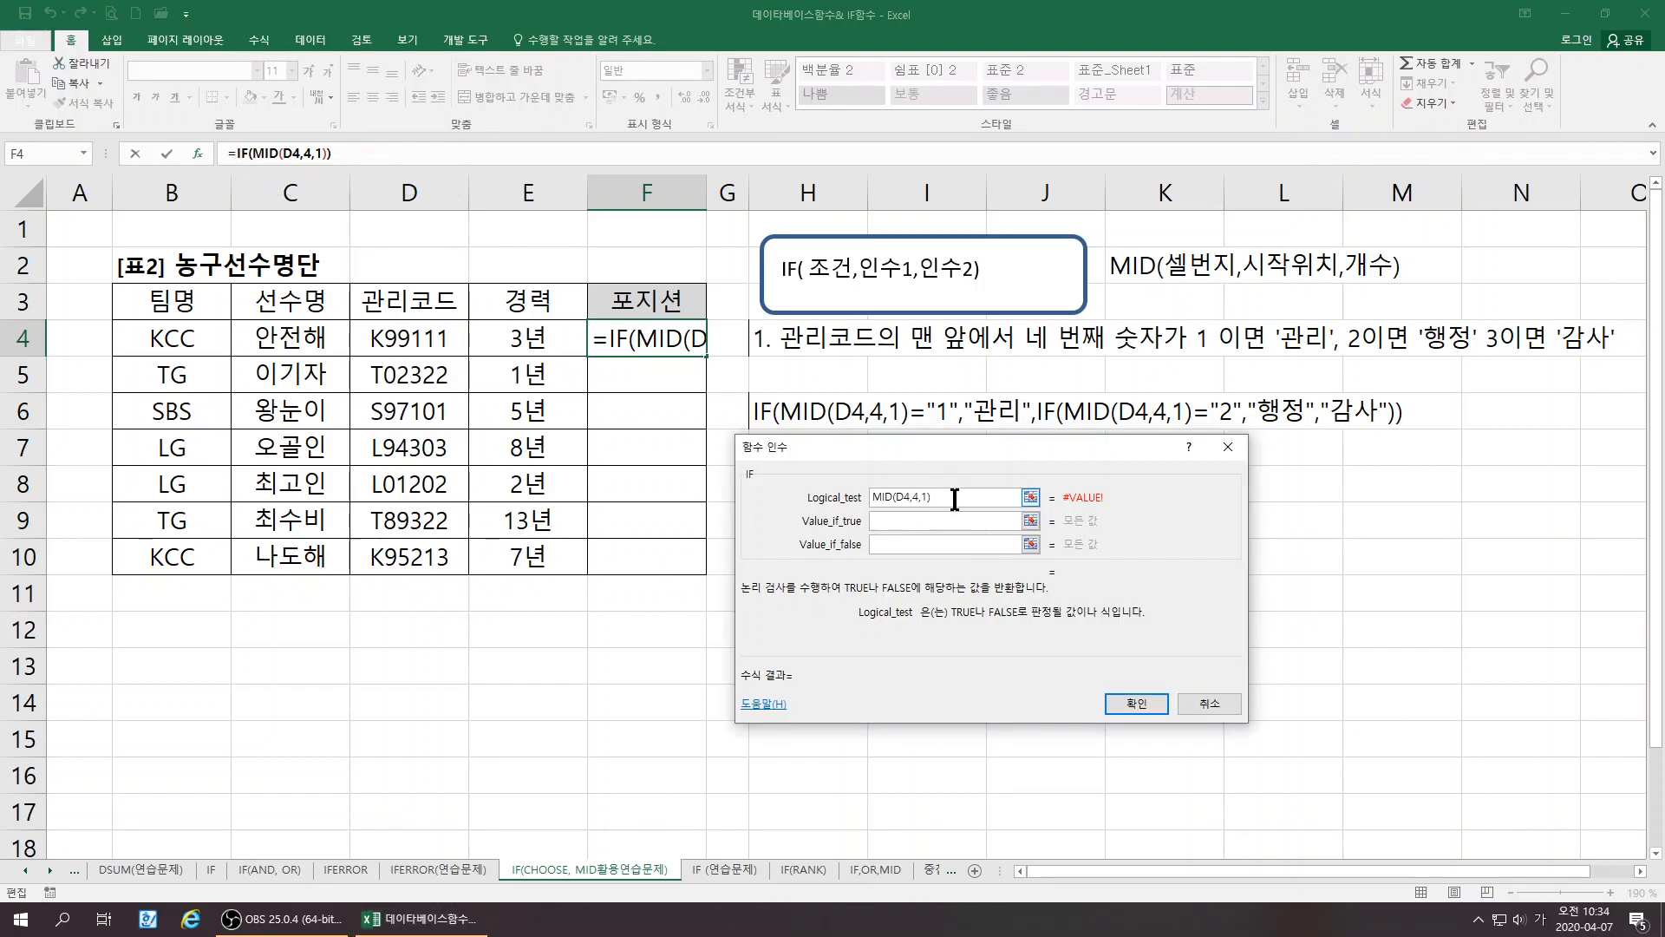
type("=")
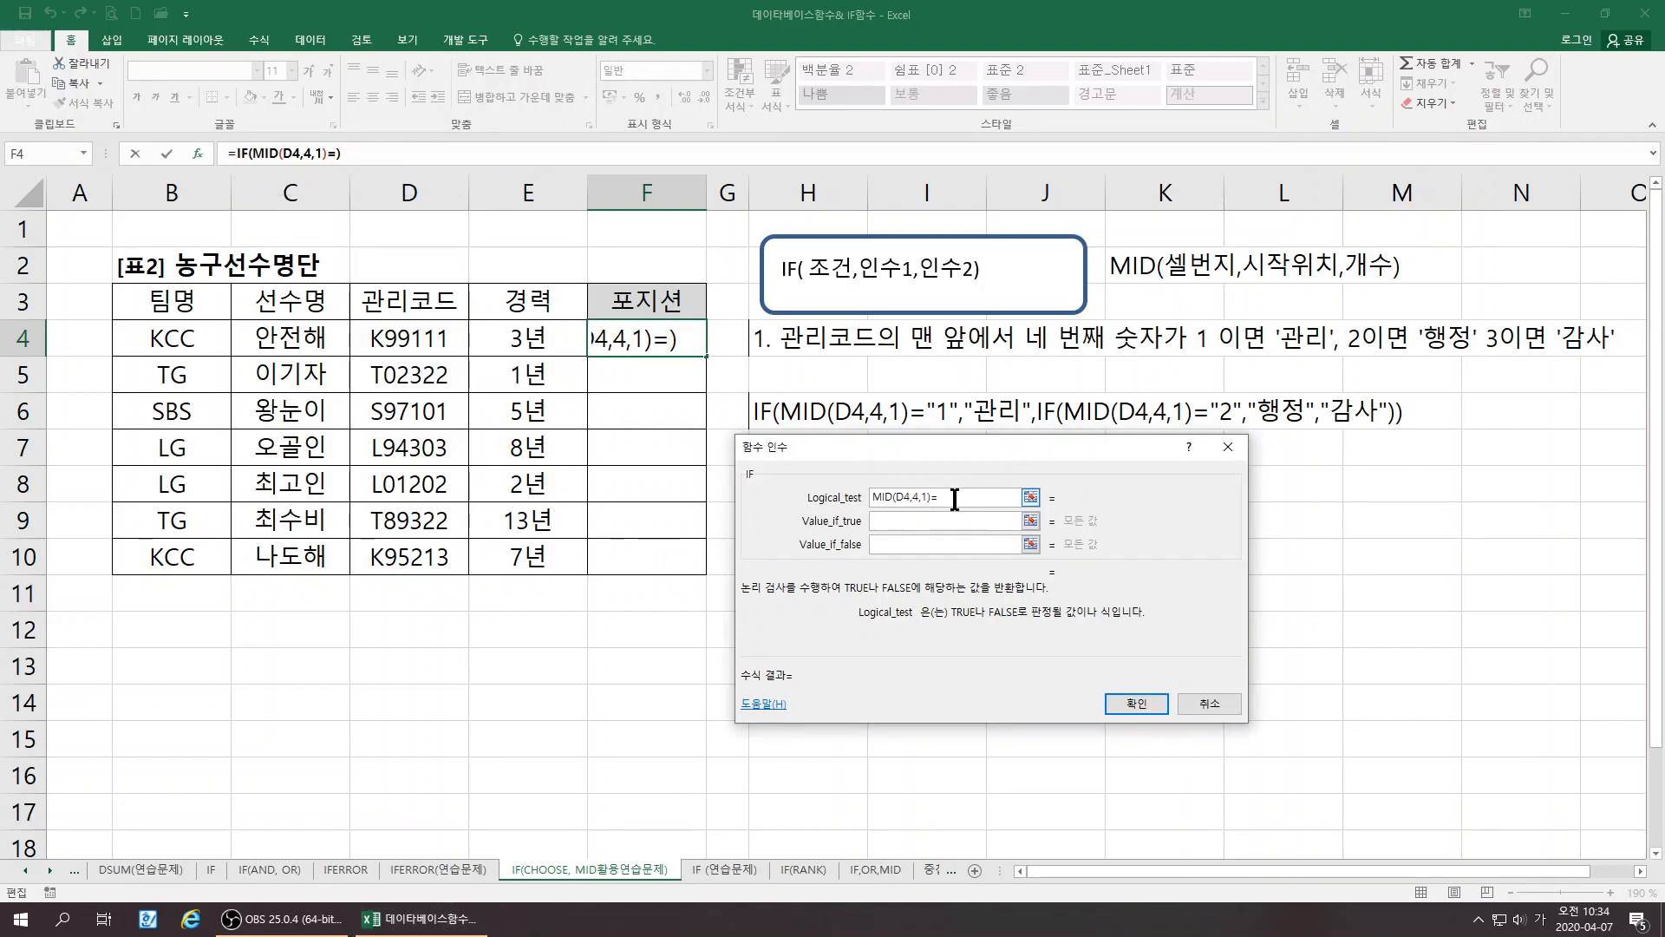
type("\"1\"")
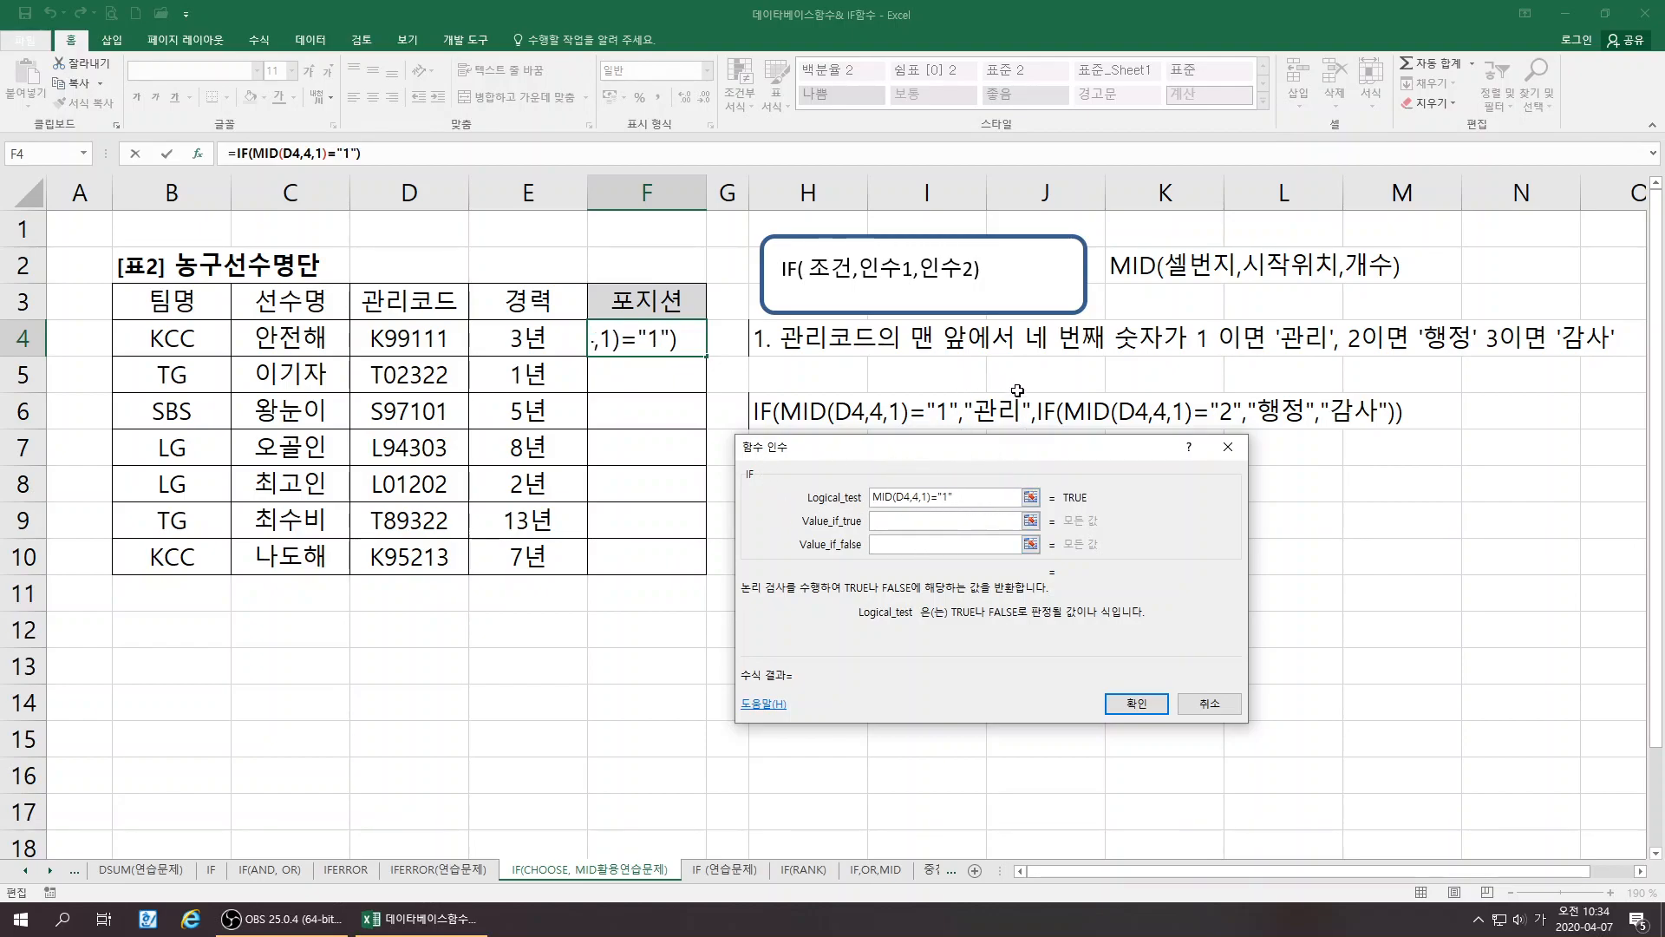
left_click(878, 520)
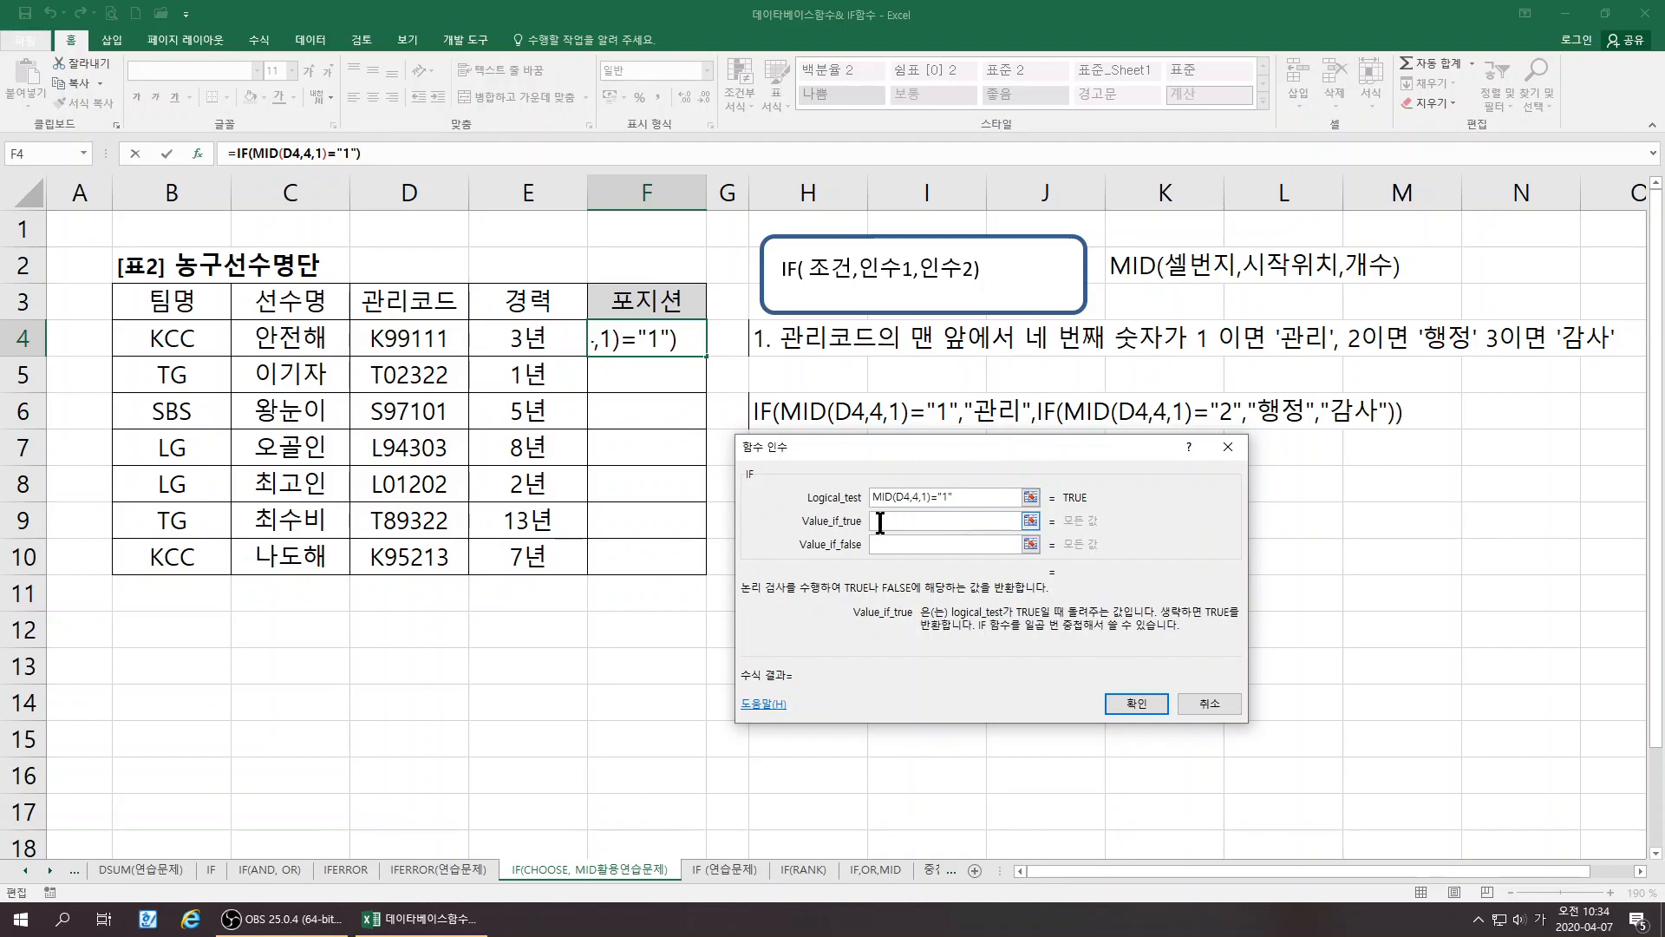
type("\"관리\"")
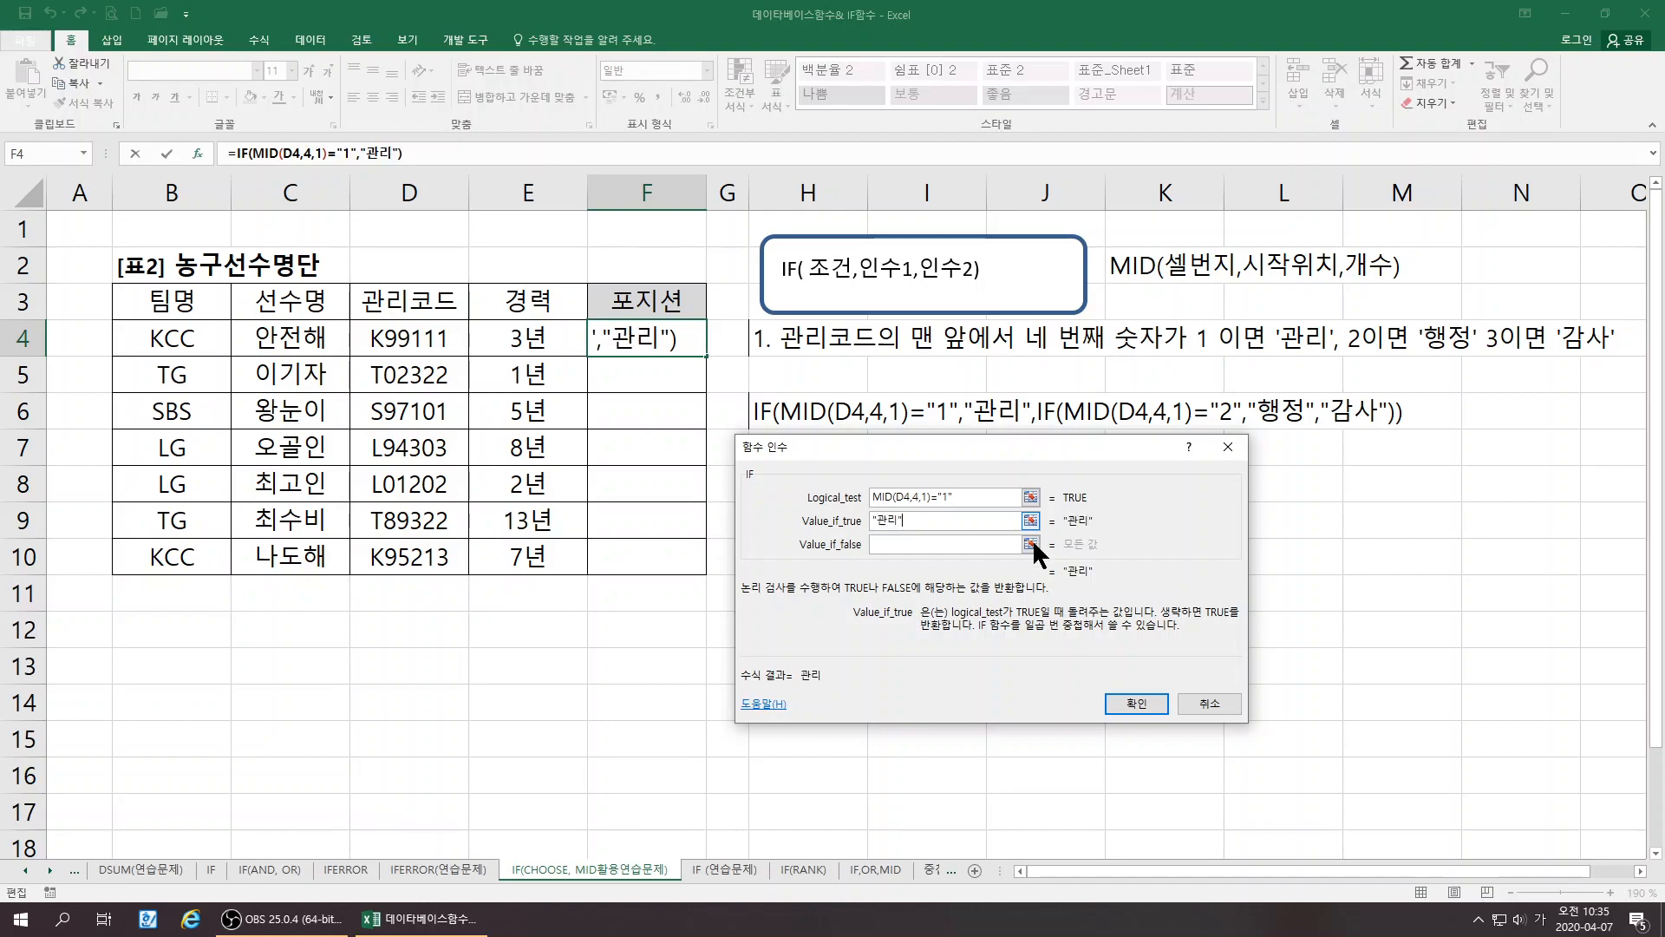
Insert a nested IF function as the false value of the outer IF
key("Tab")
left_click(889, 548)
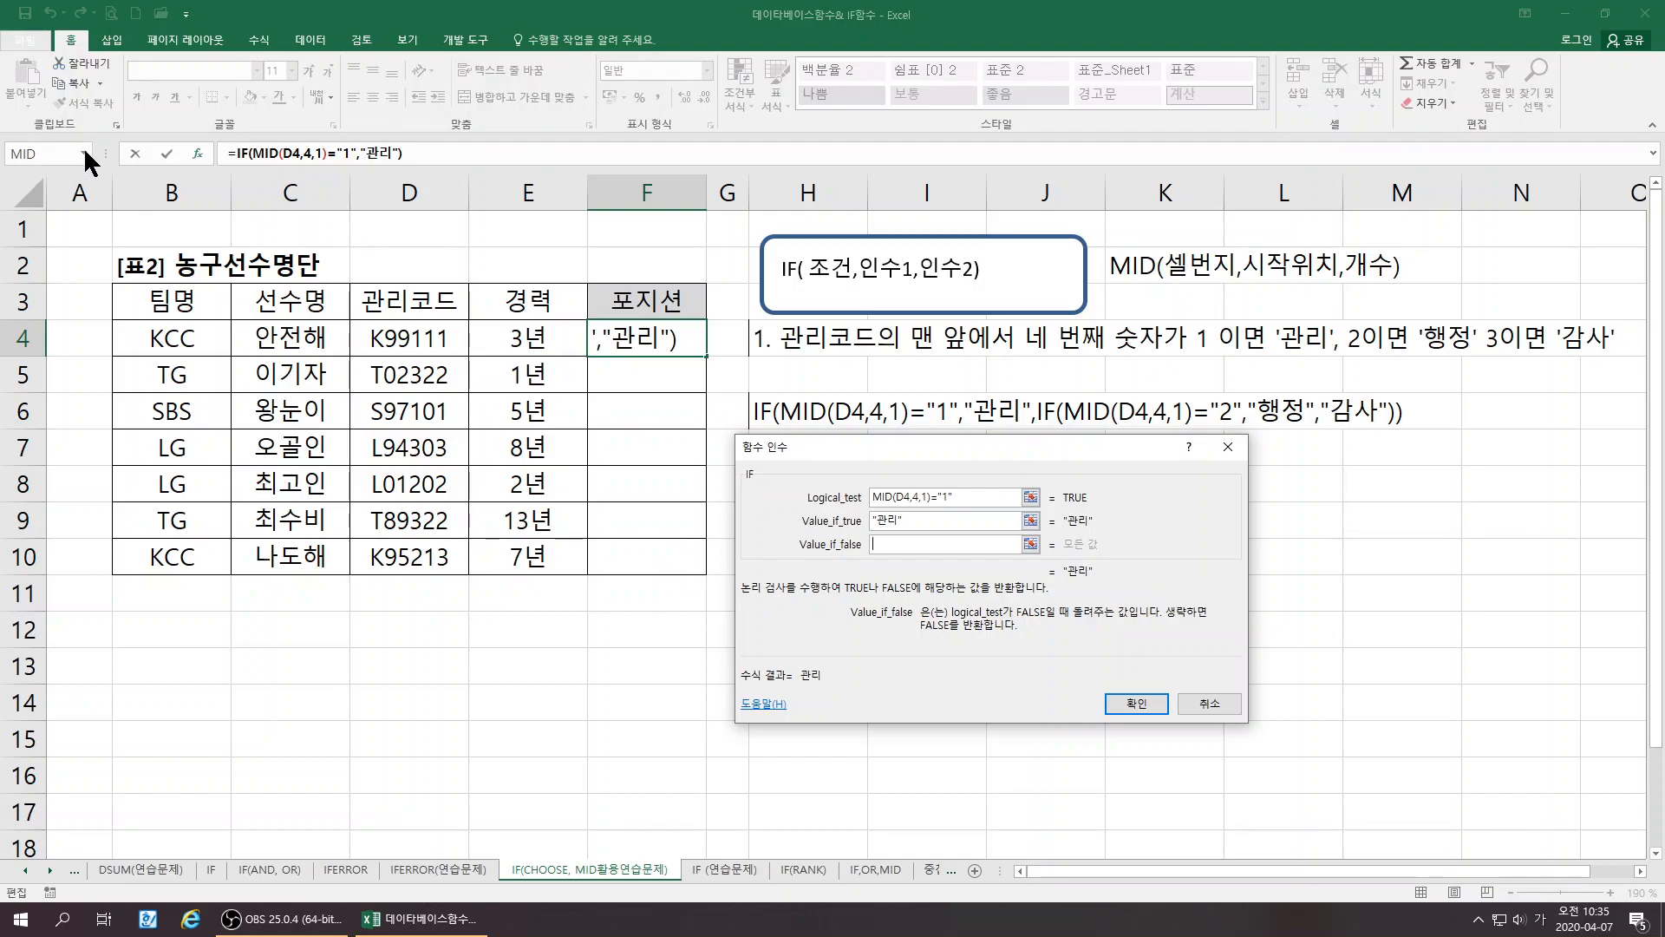
left_click(86, 158)
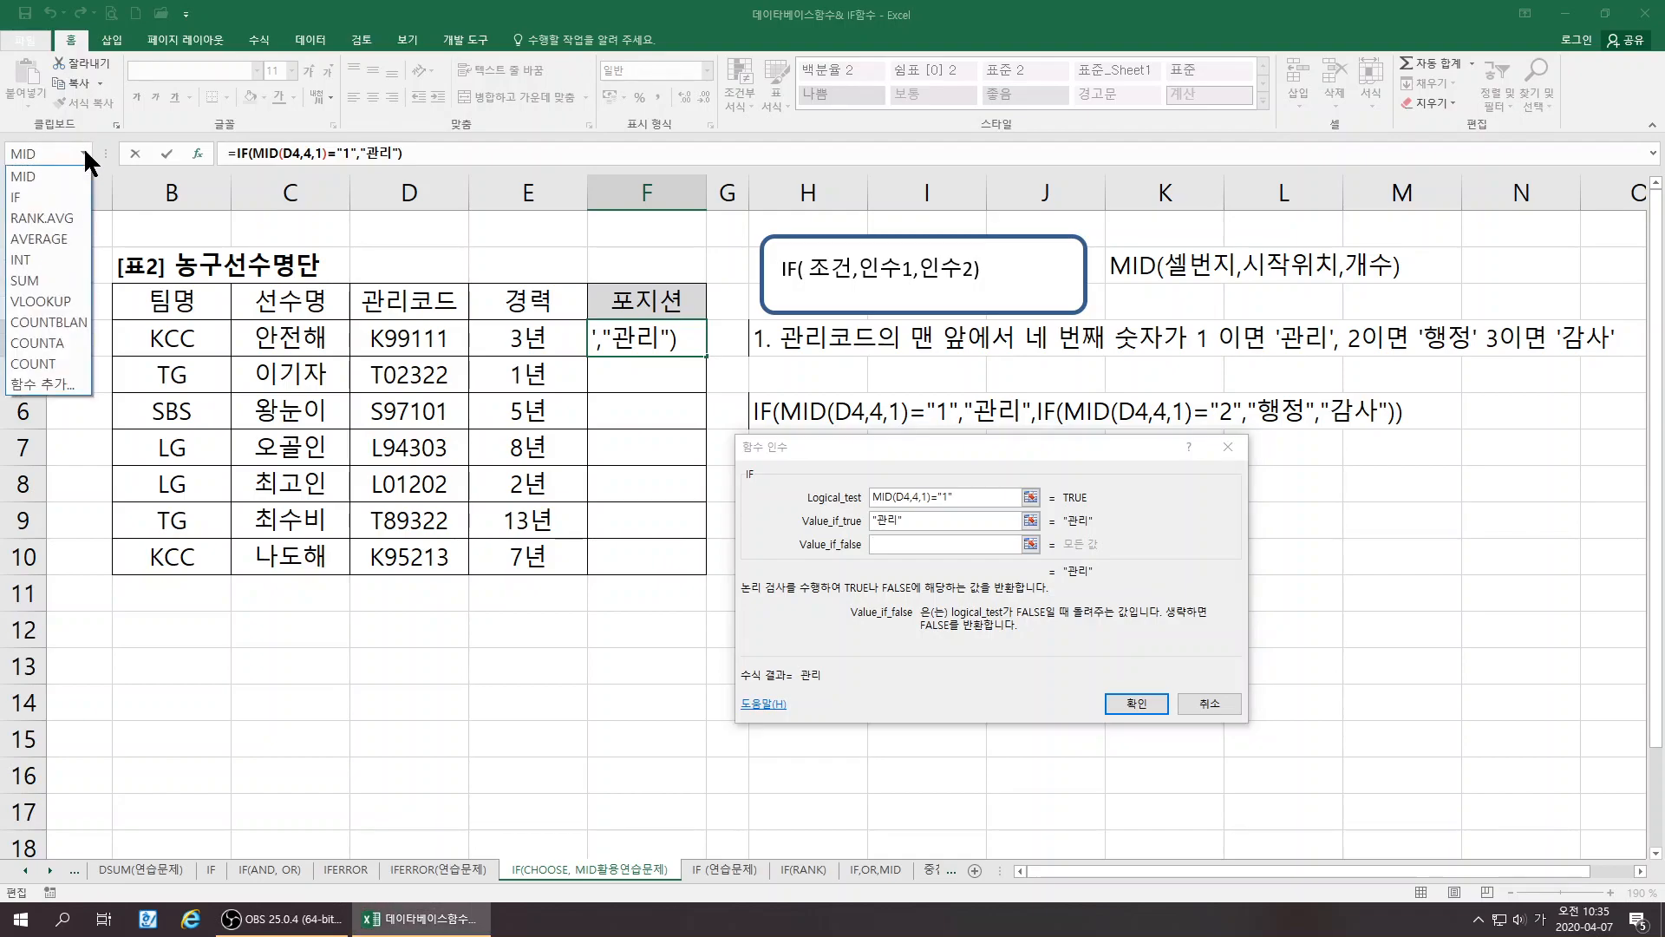
left_click(18, 198)
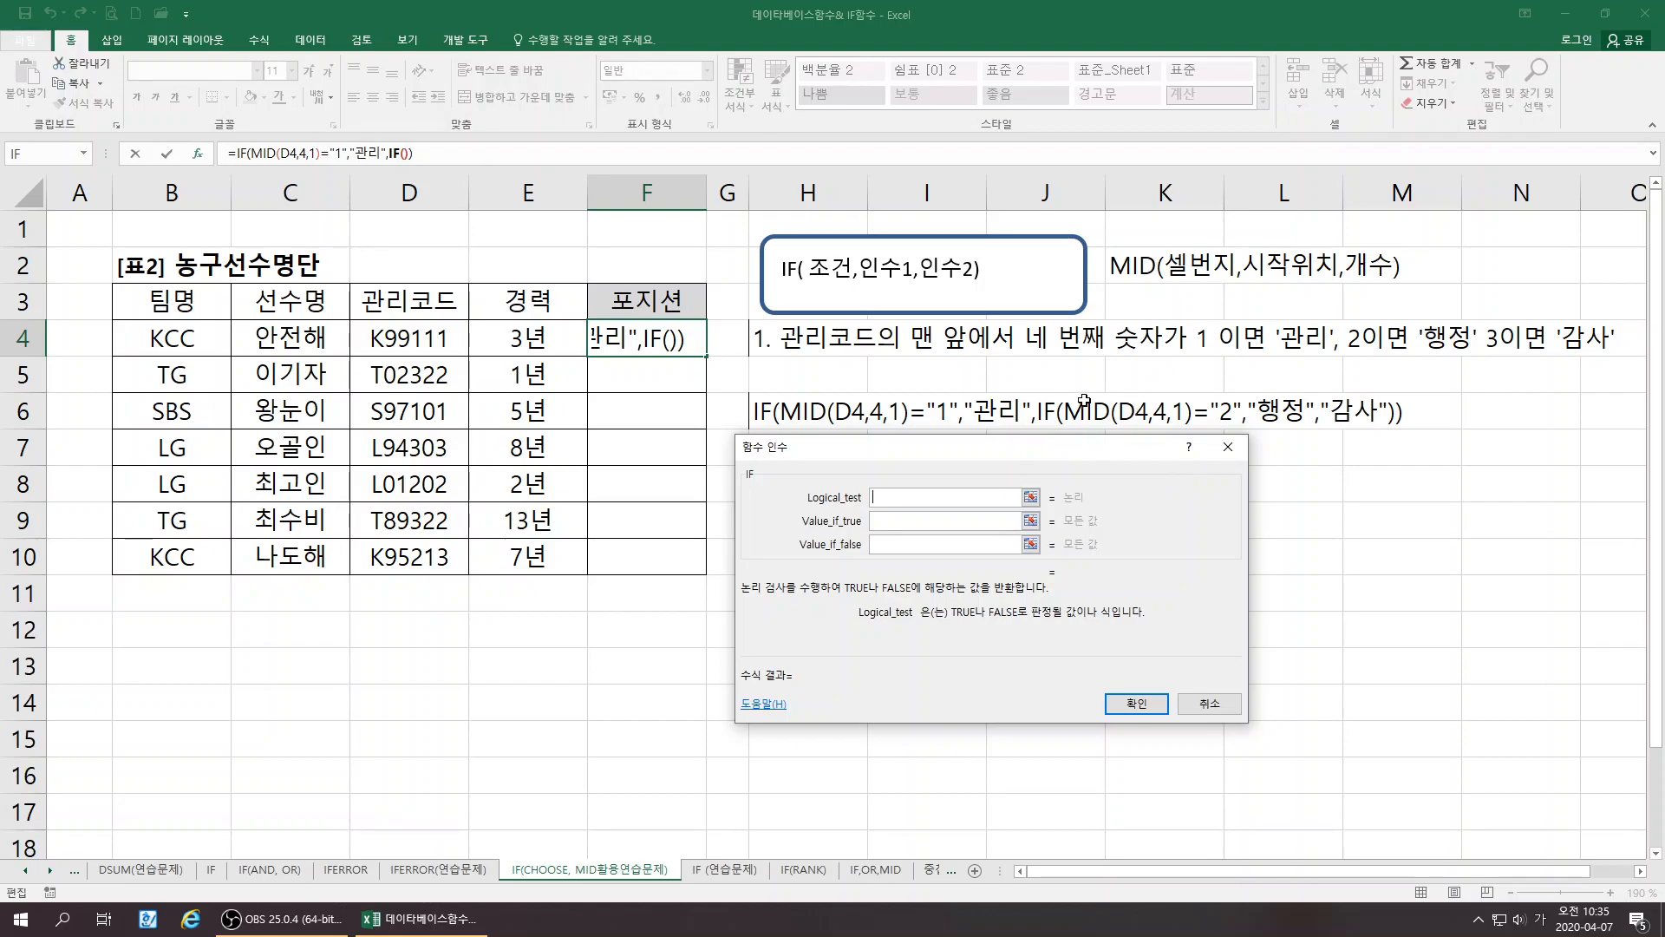
Insert MID as the nested IF's logical test, with text D4, start position 4 and 1 character
left_click(82, 154)
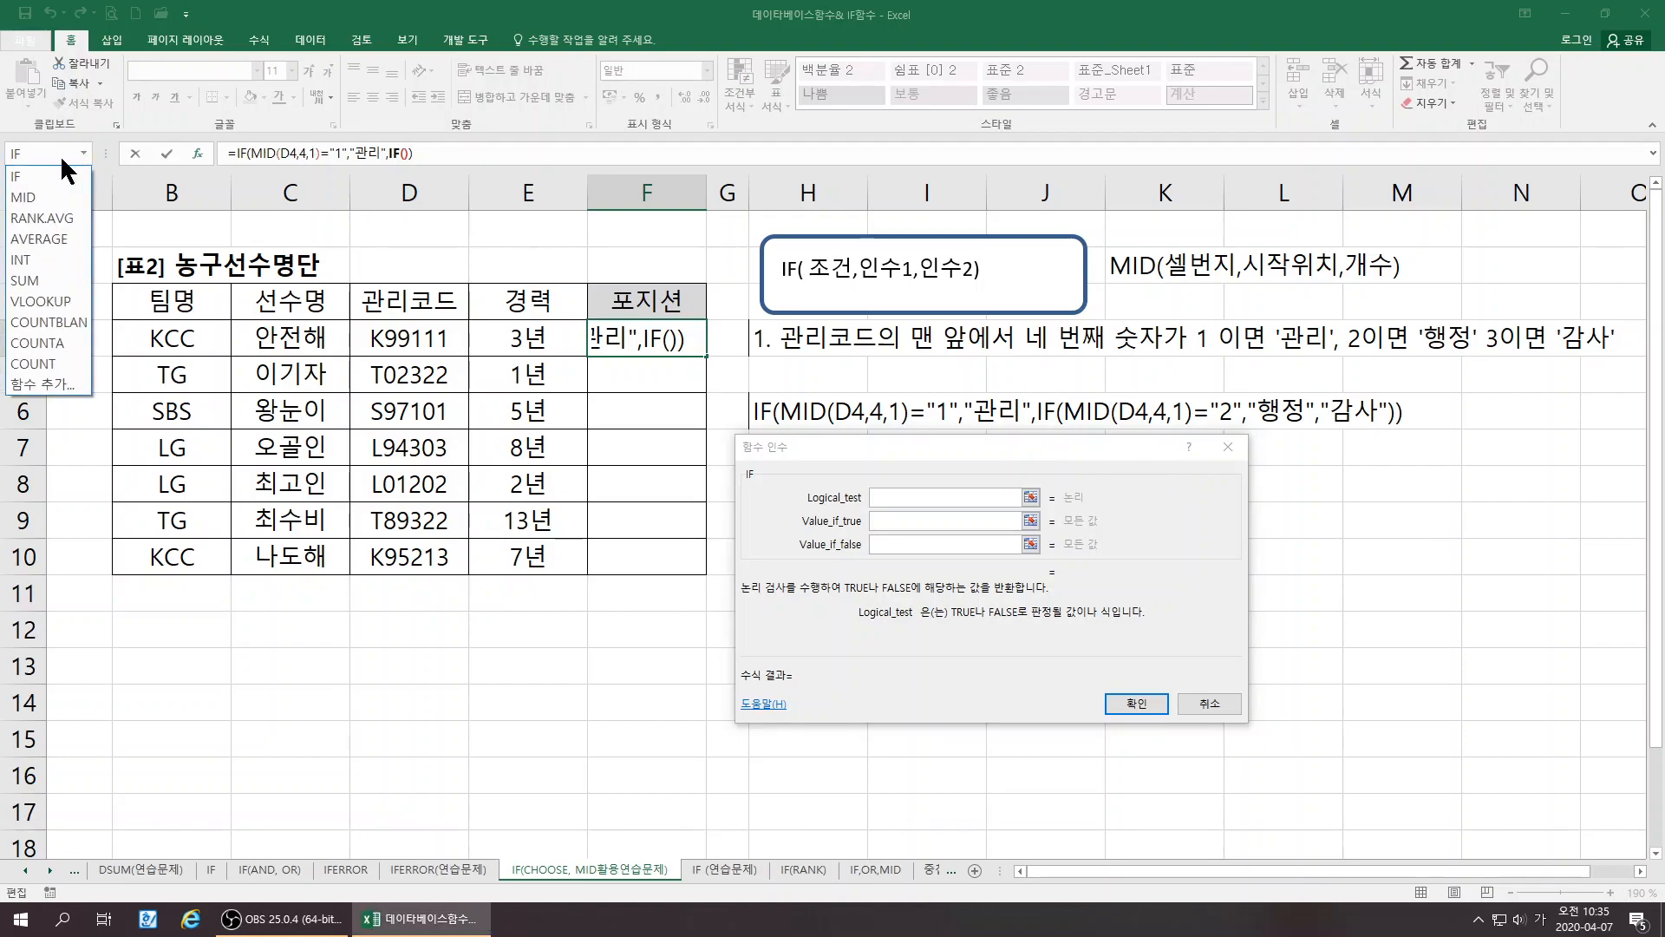
left_click(26, 198)
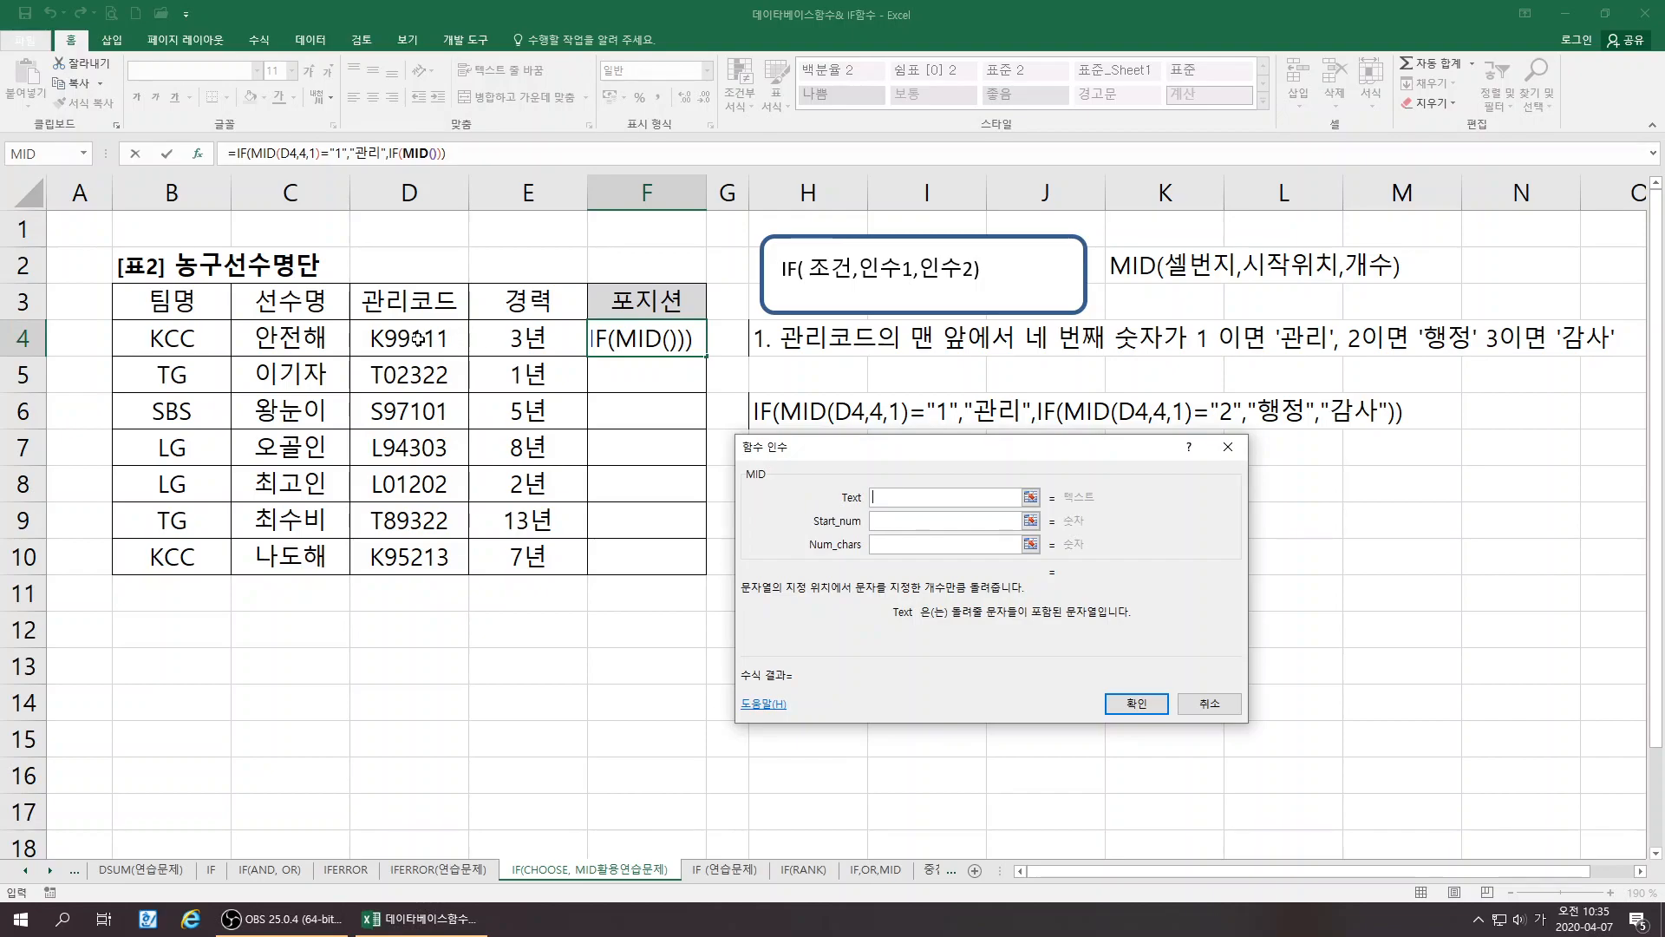
left_click(418, 338)
left_click(886, 520)
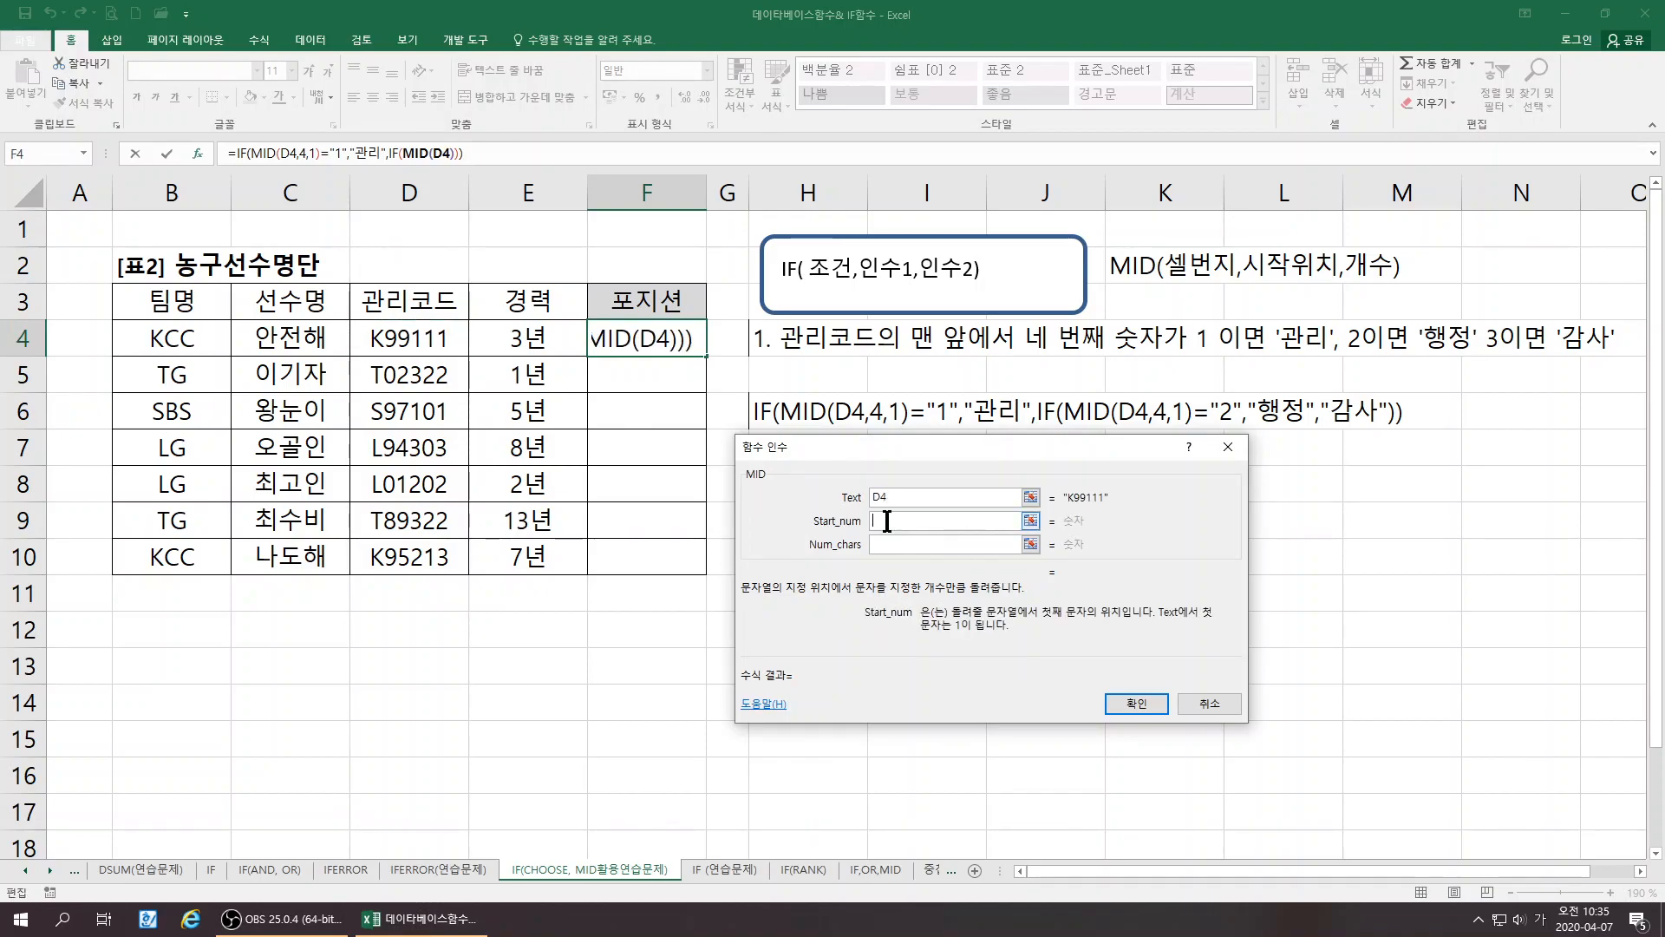
type("4")
left_click(888, 545)
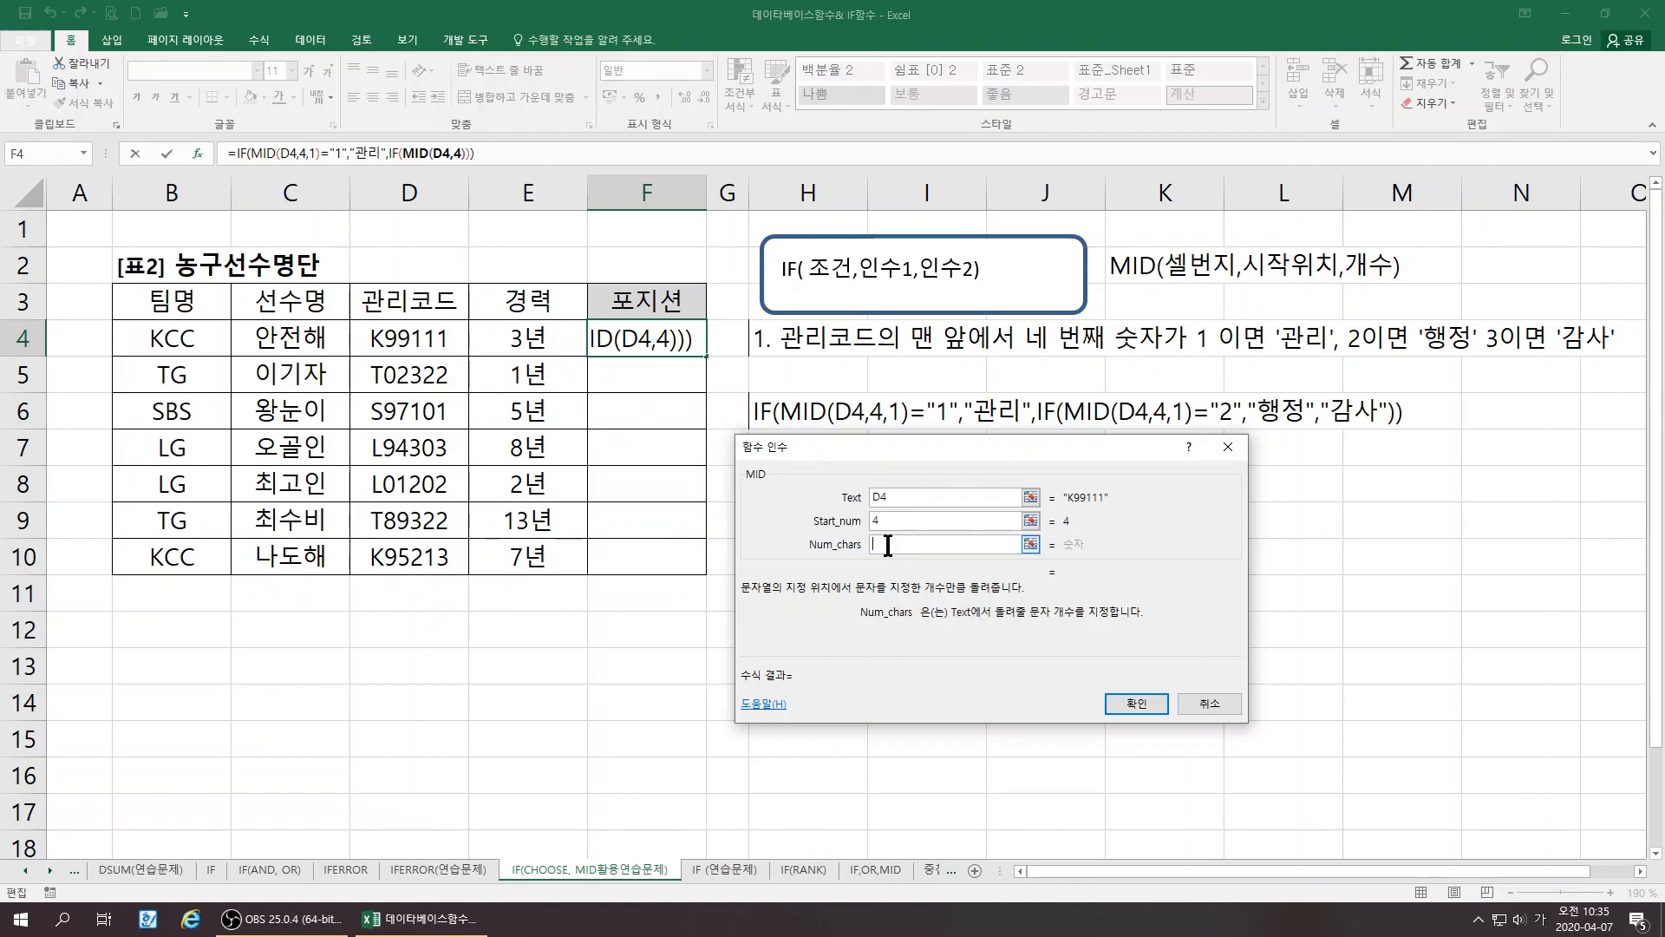
type("1")
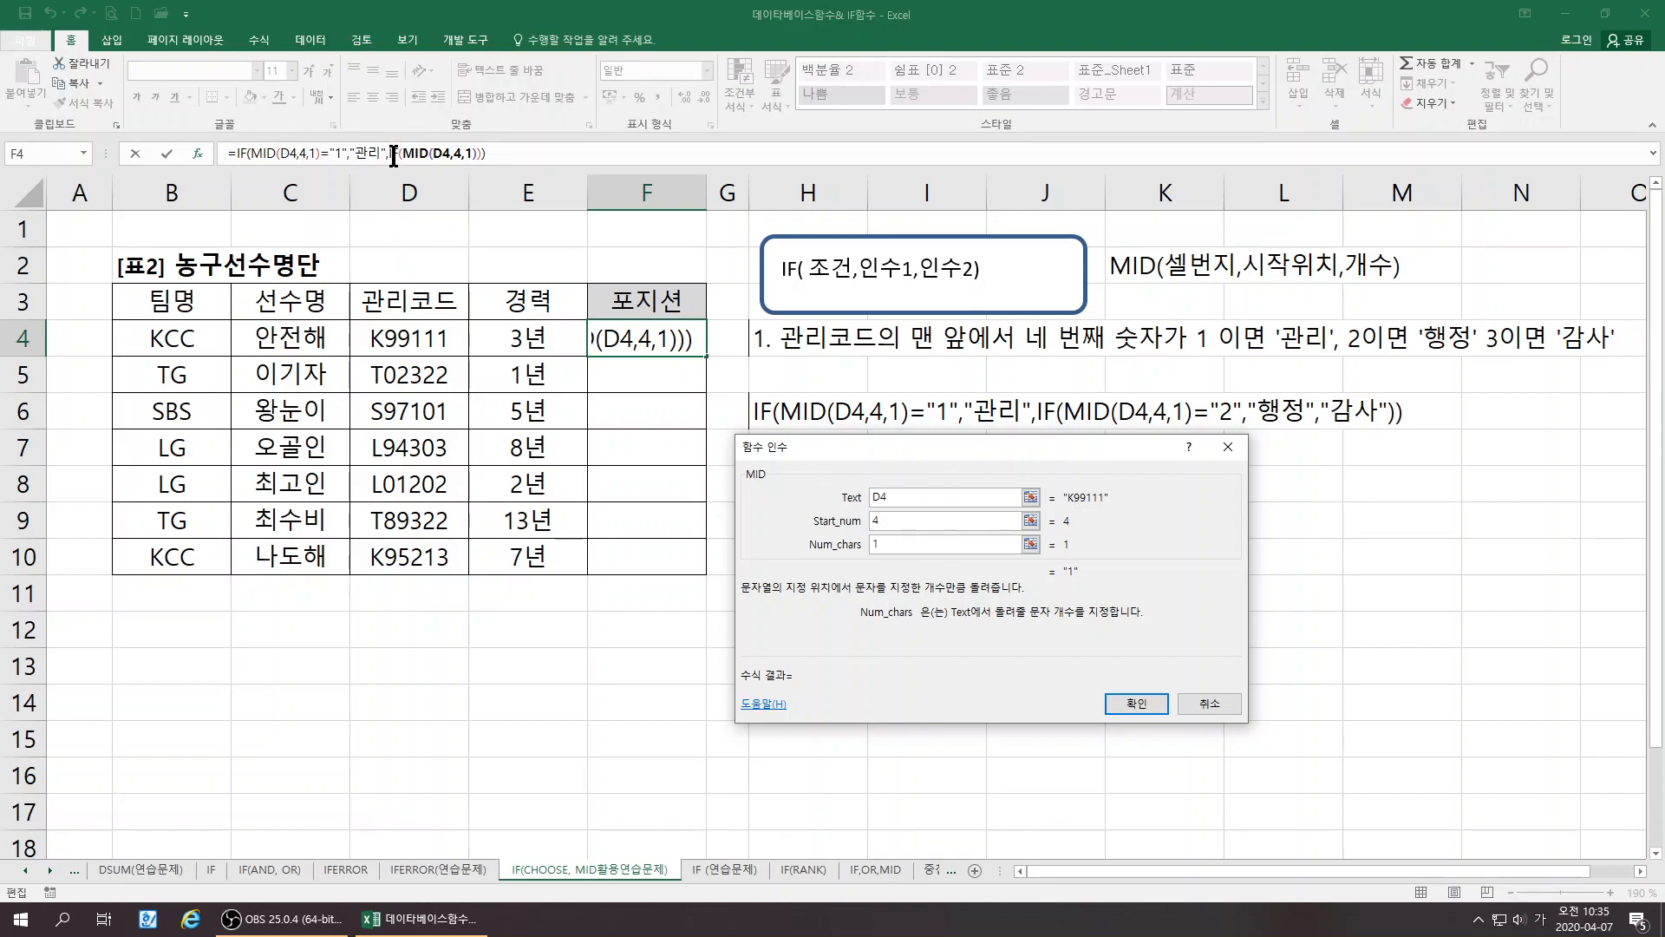
Return to the nested IF's arguments and complete its logical test as MID(D4,4,1)="2"
left_click(393, 154)
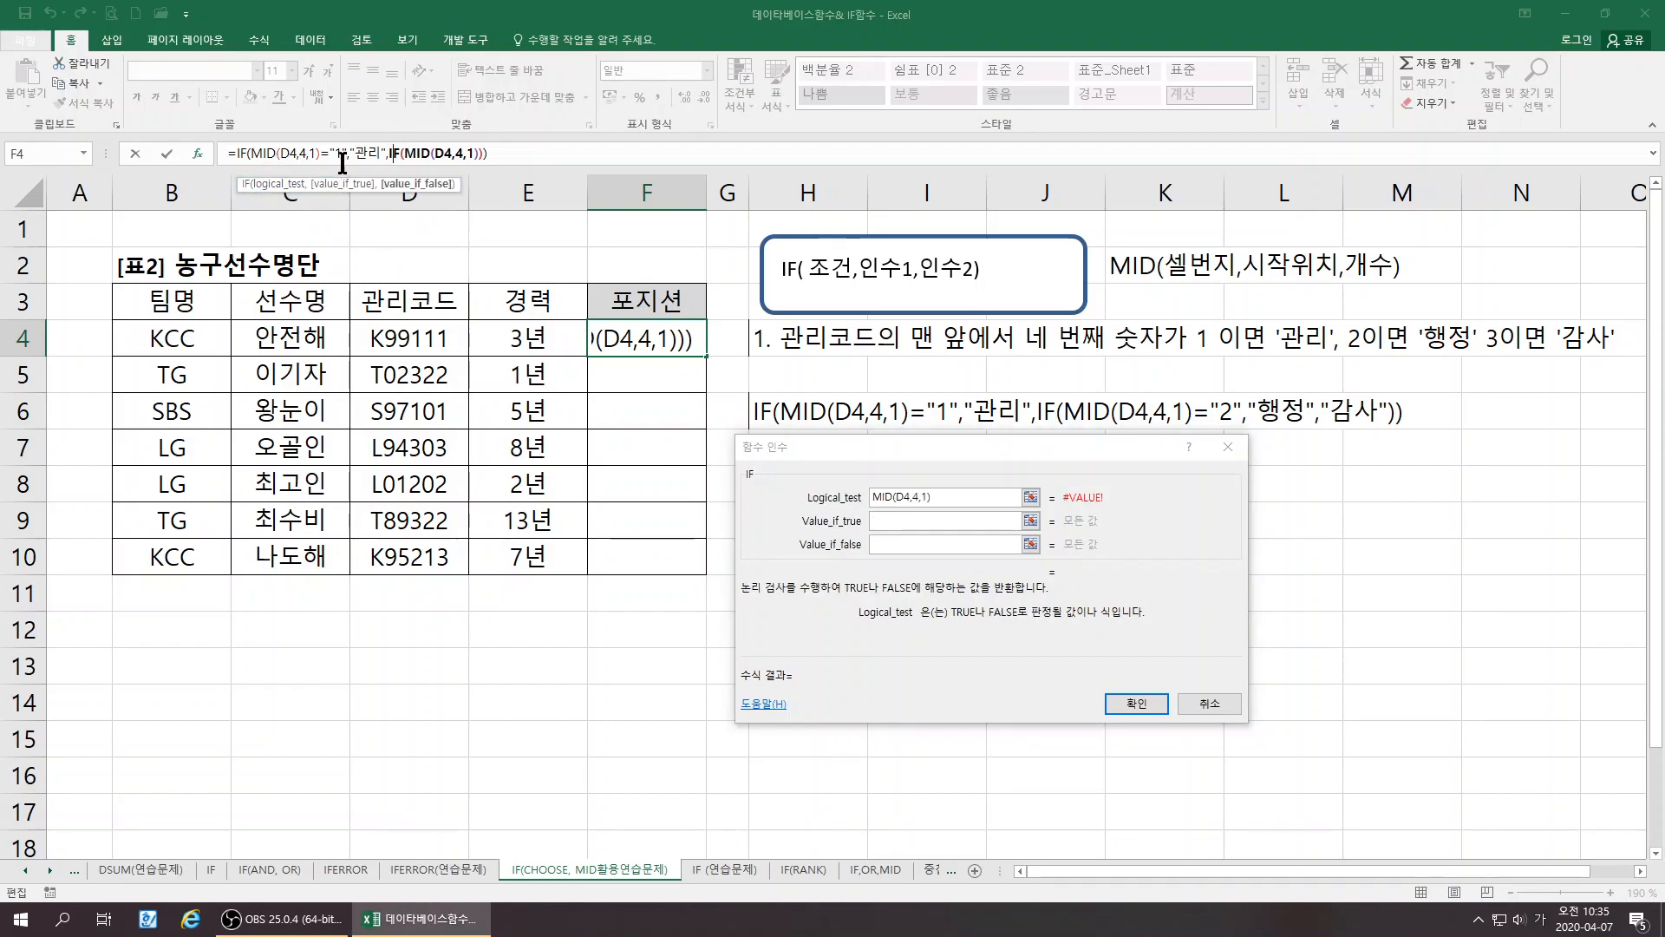
left_click(245, 156)
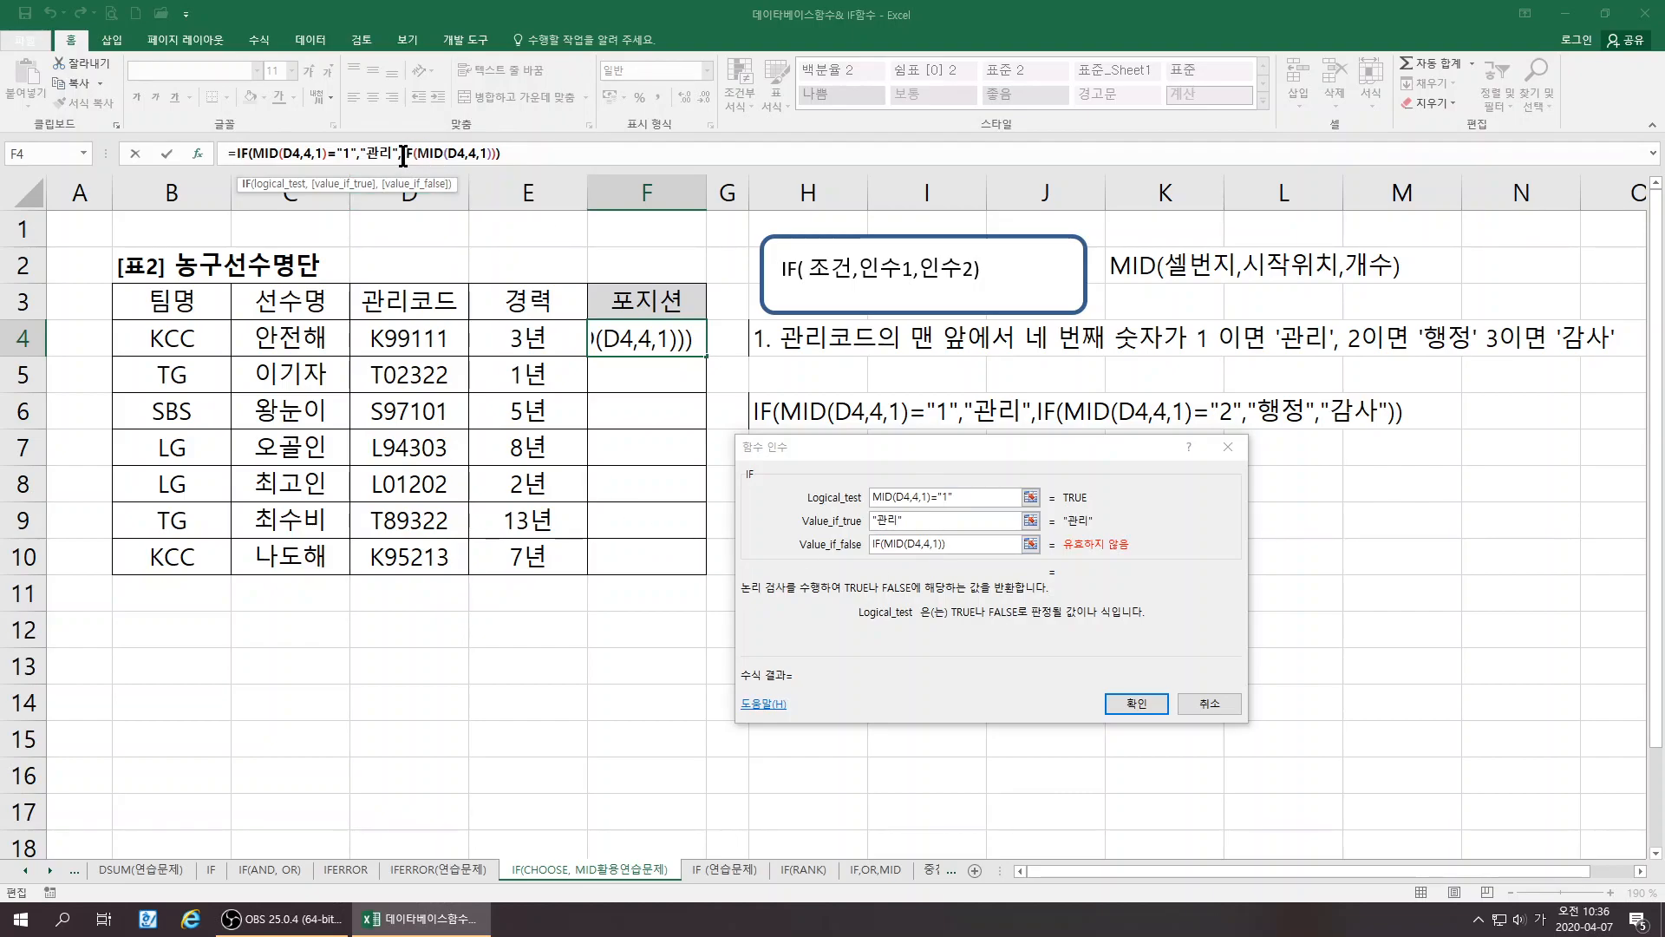
left_click(406, 153)
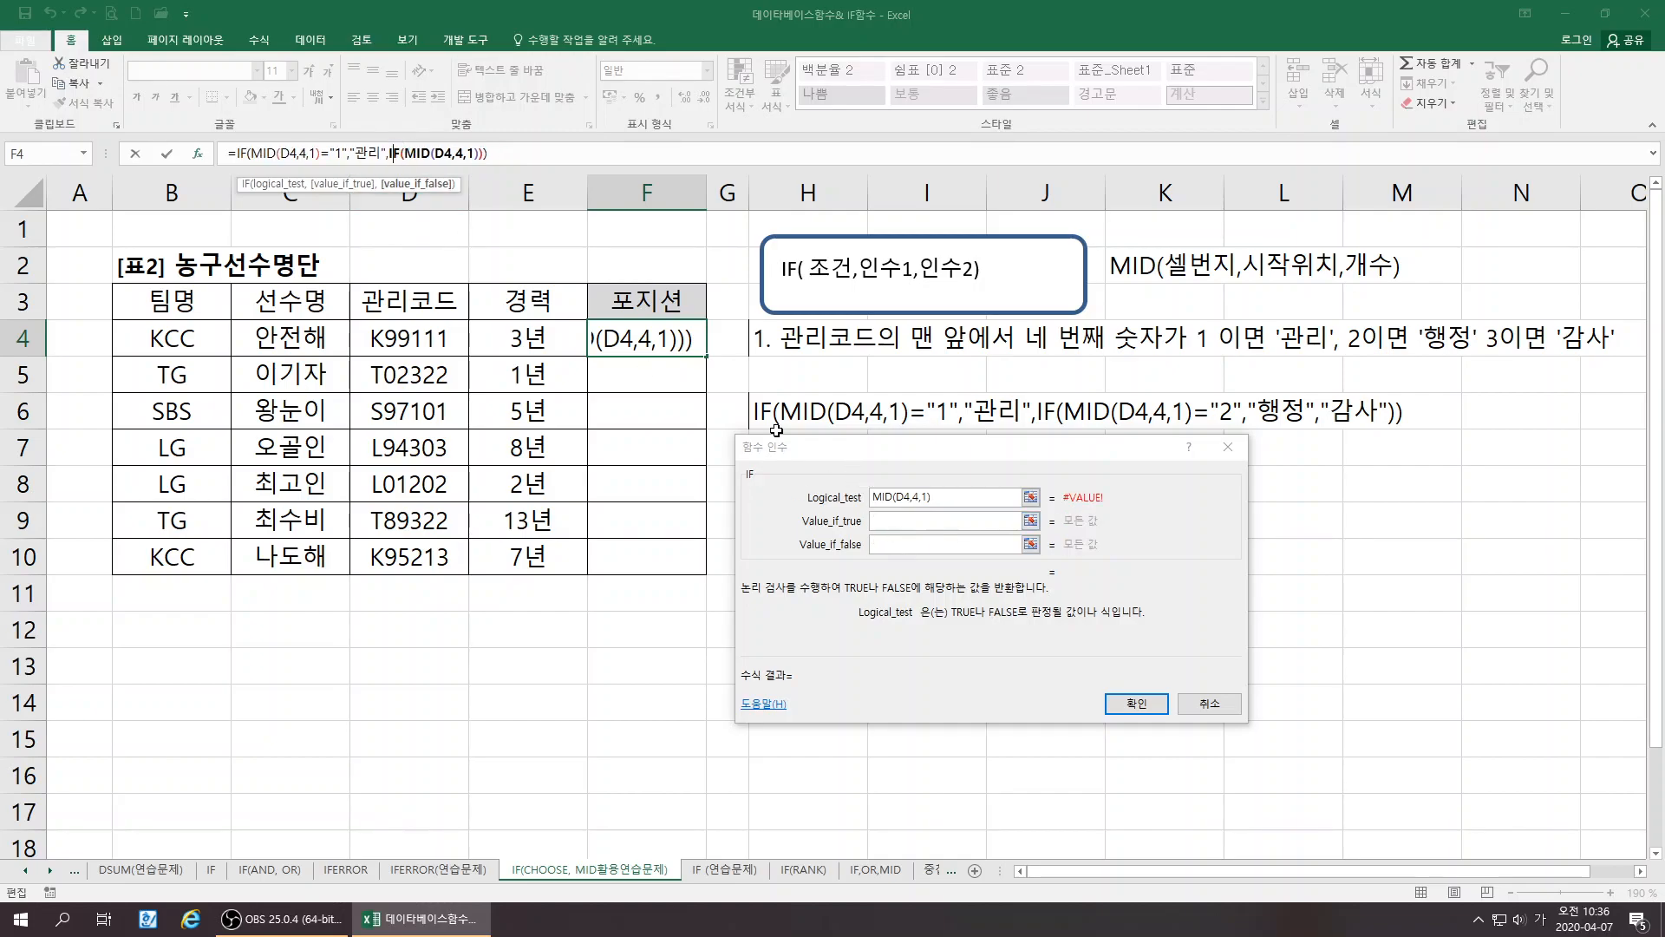
left_click(941, 499)
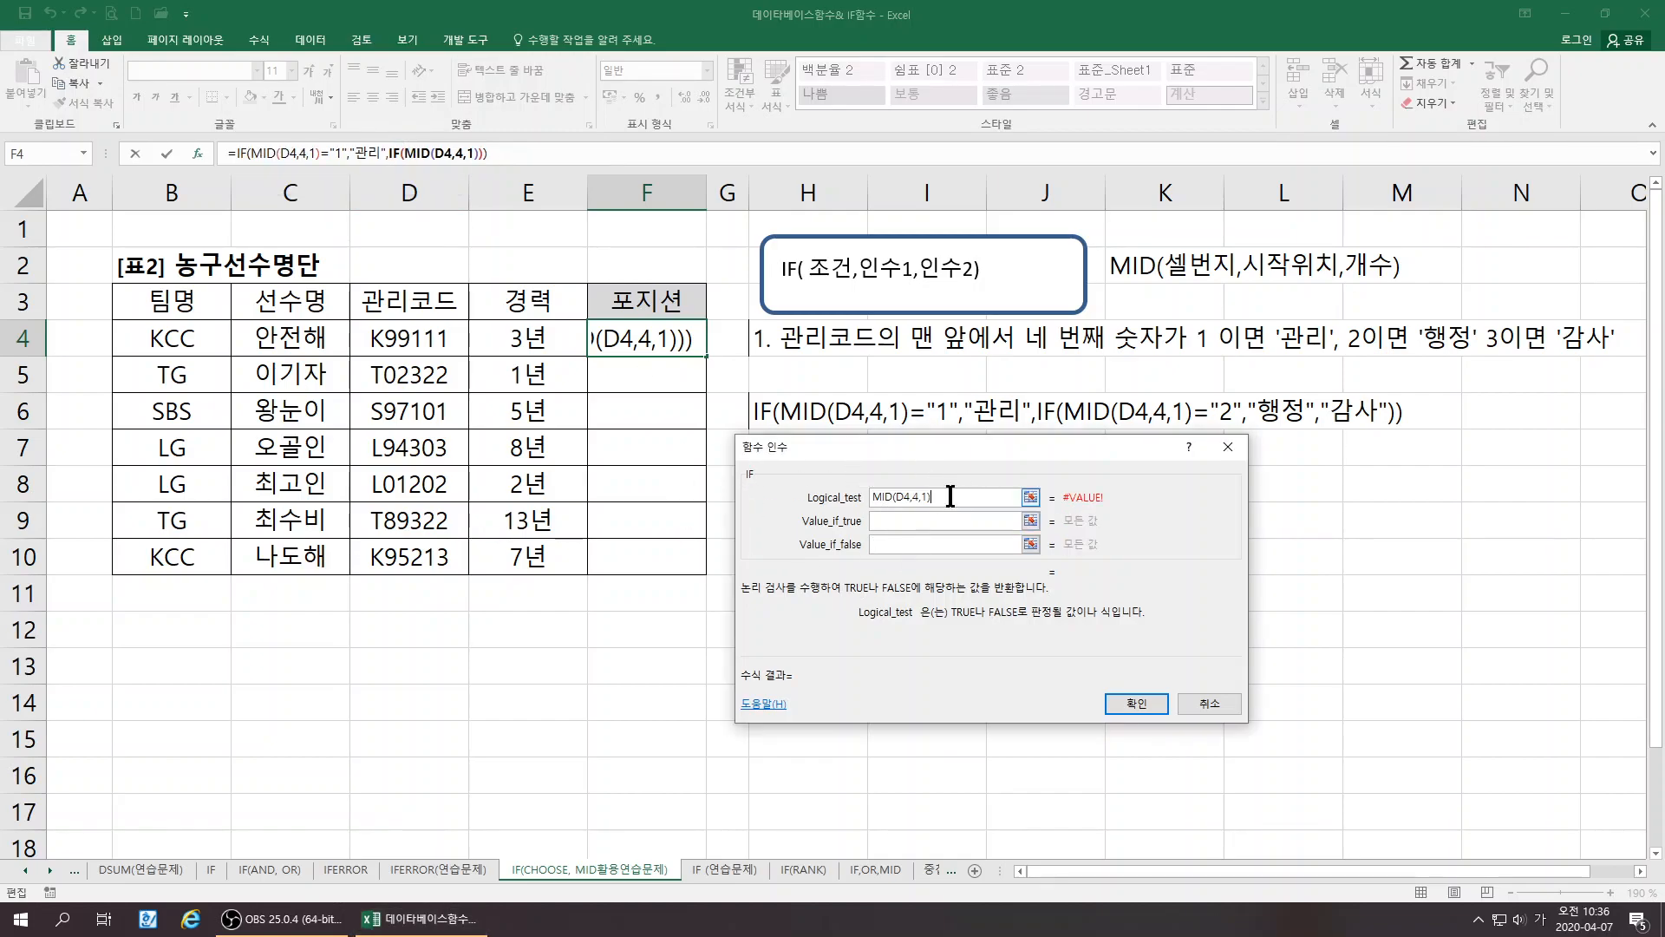
type("=\"2\"")
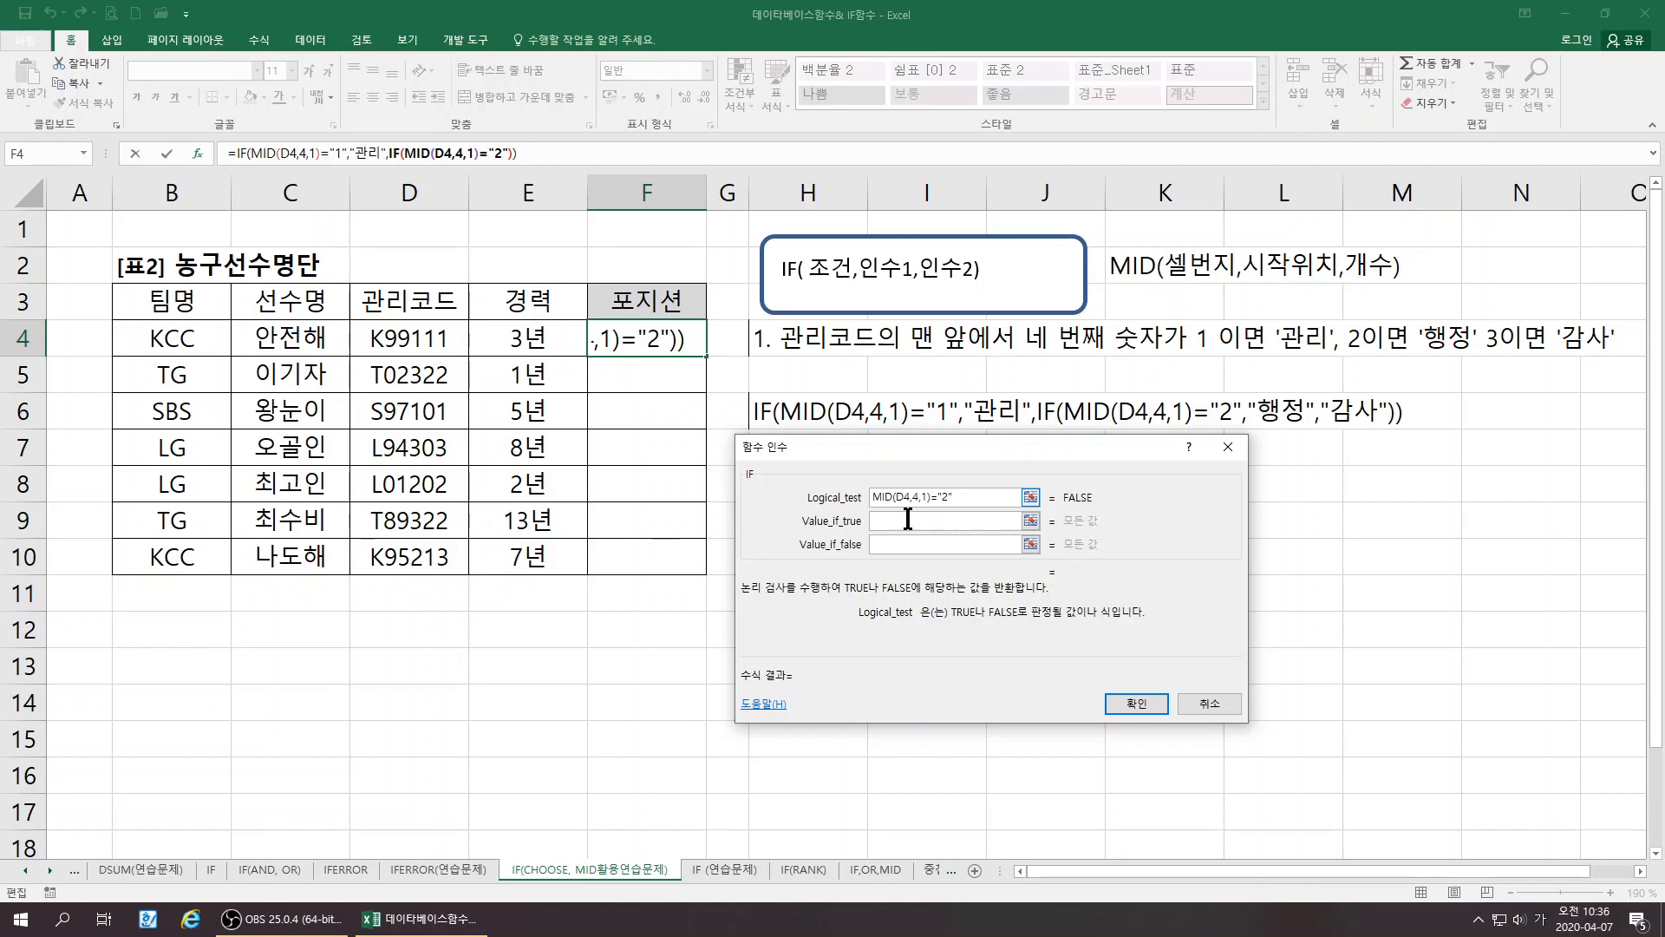
Set the nested IF's true value to "행정"
left_click(887, 520)
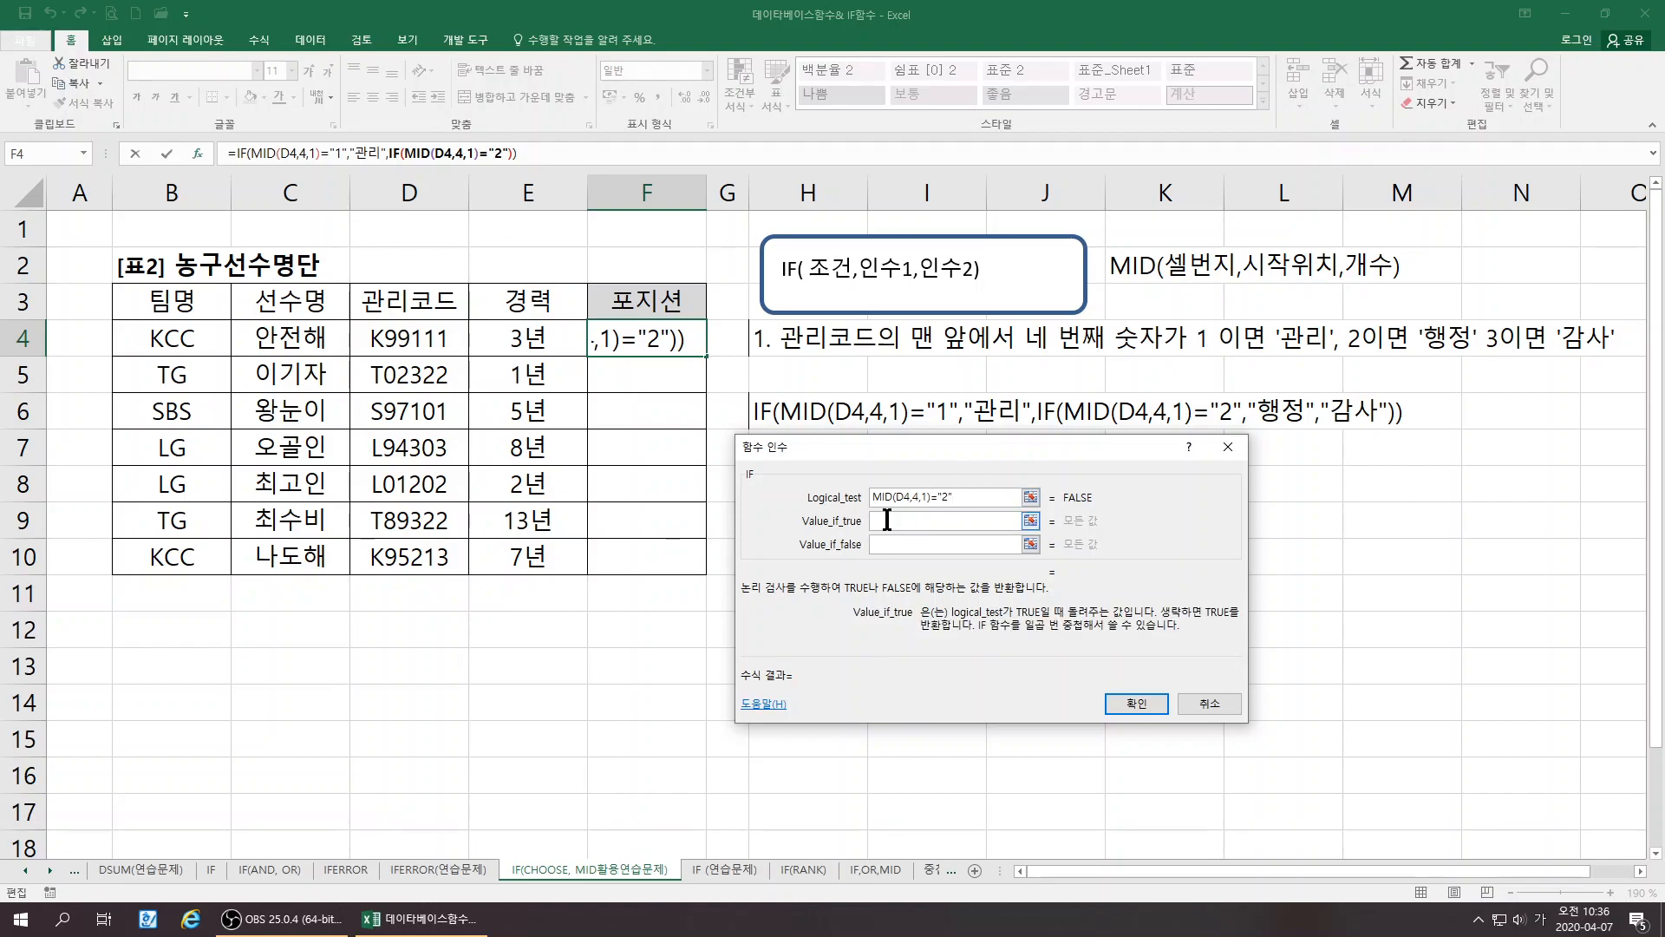
type("\"")
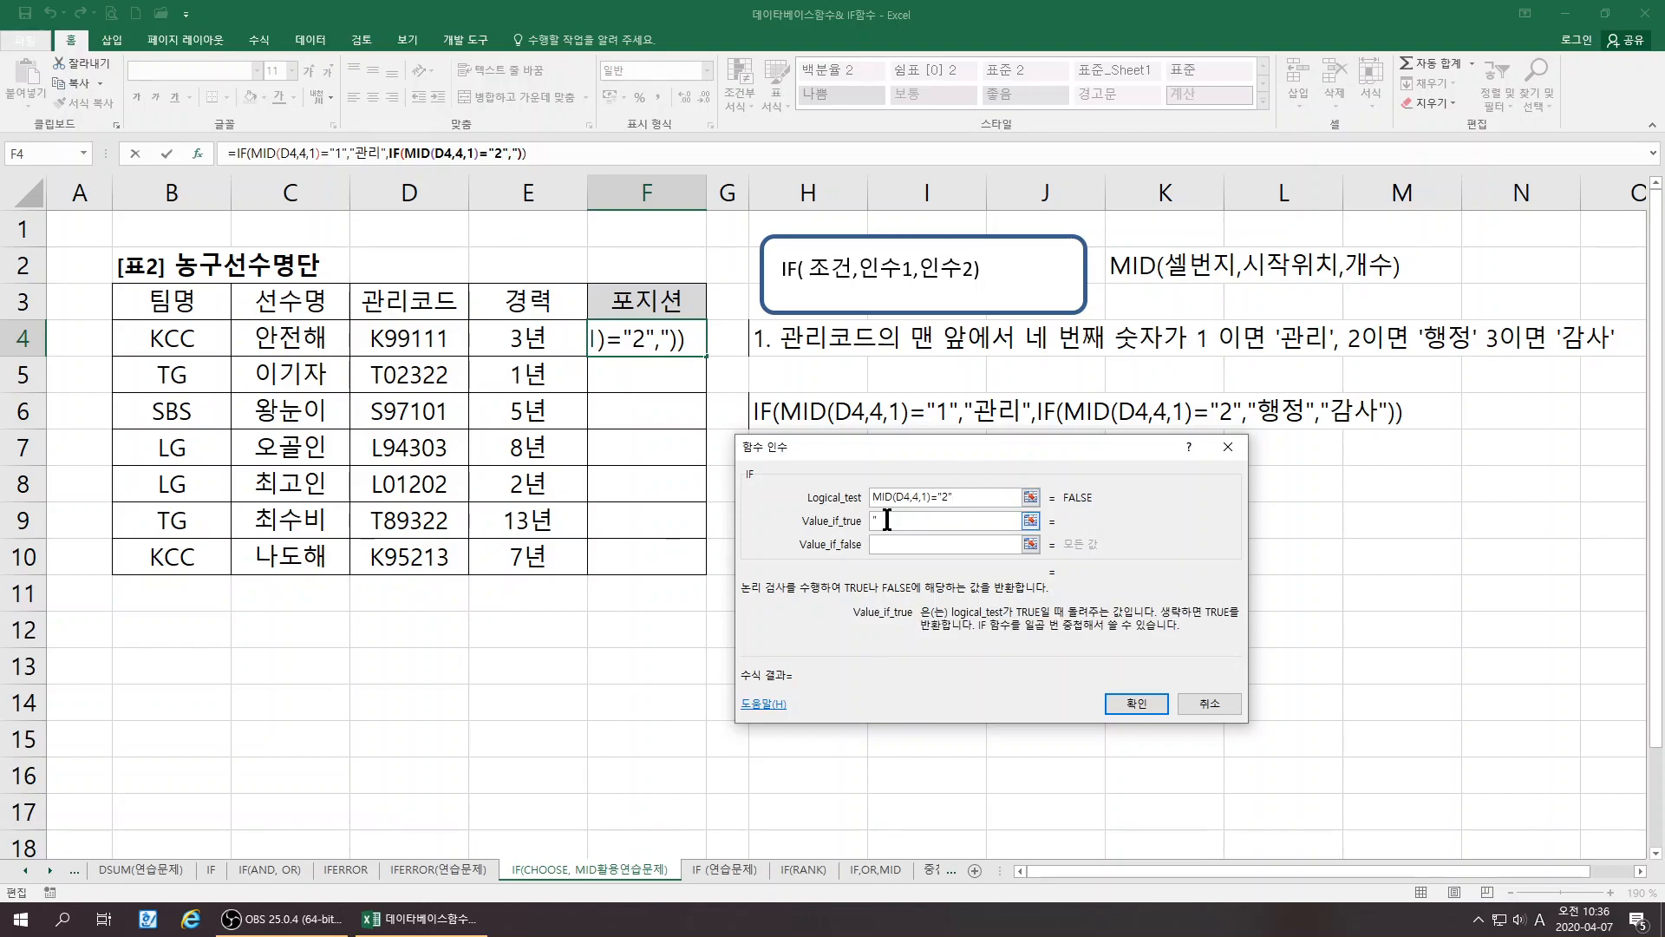
type("GOD")
key("BackSpace")
key("BackSpace")
key("BackSpace")
key("Hangul")
type("행정\"")
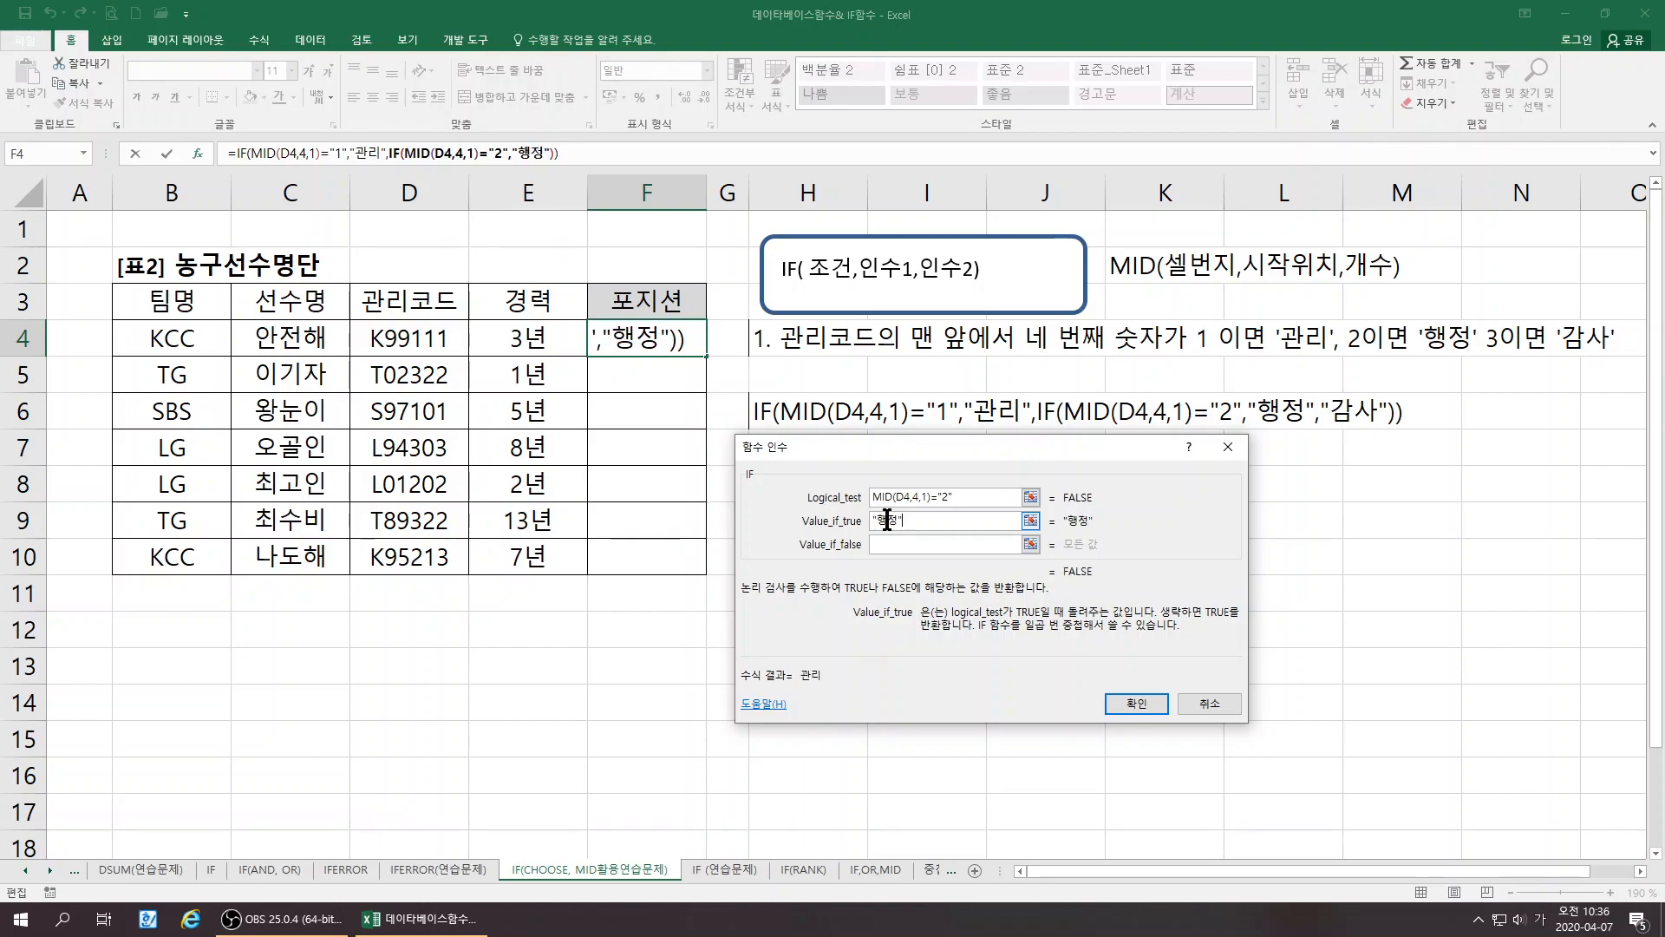
Set the nested IF's false value to an empty string and fill the F4 formula down to F10
left_click(899, 549)
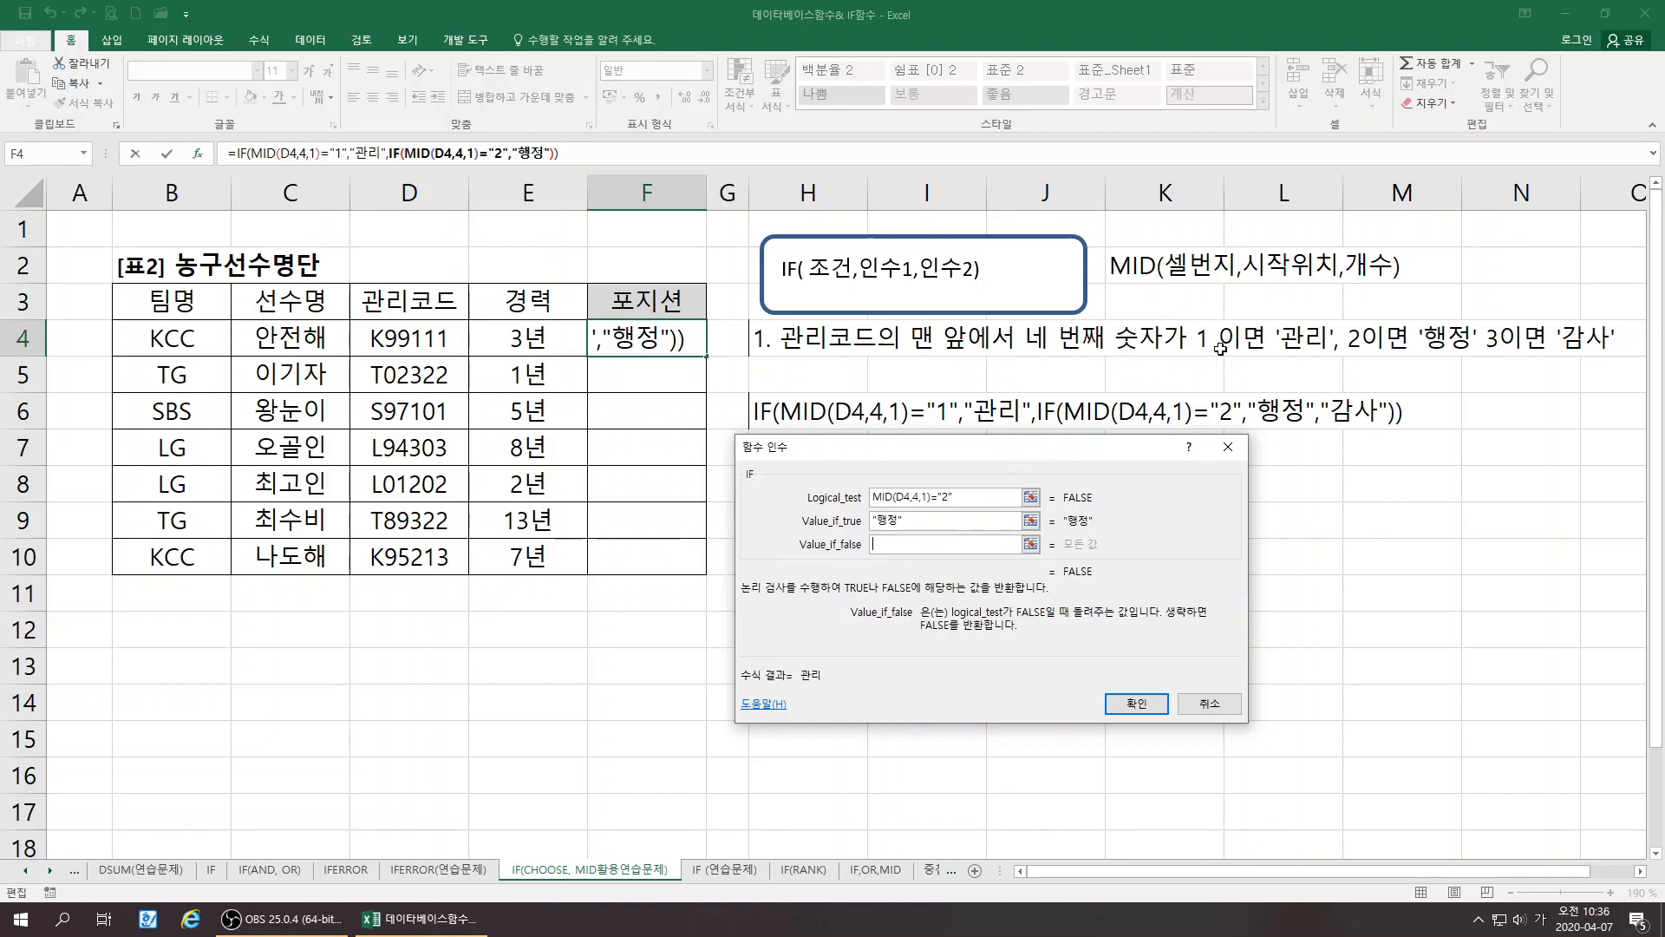
type("\"\"")
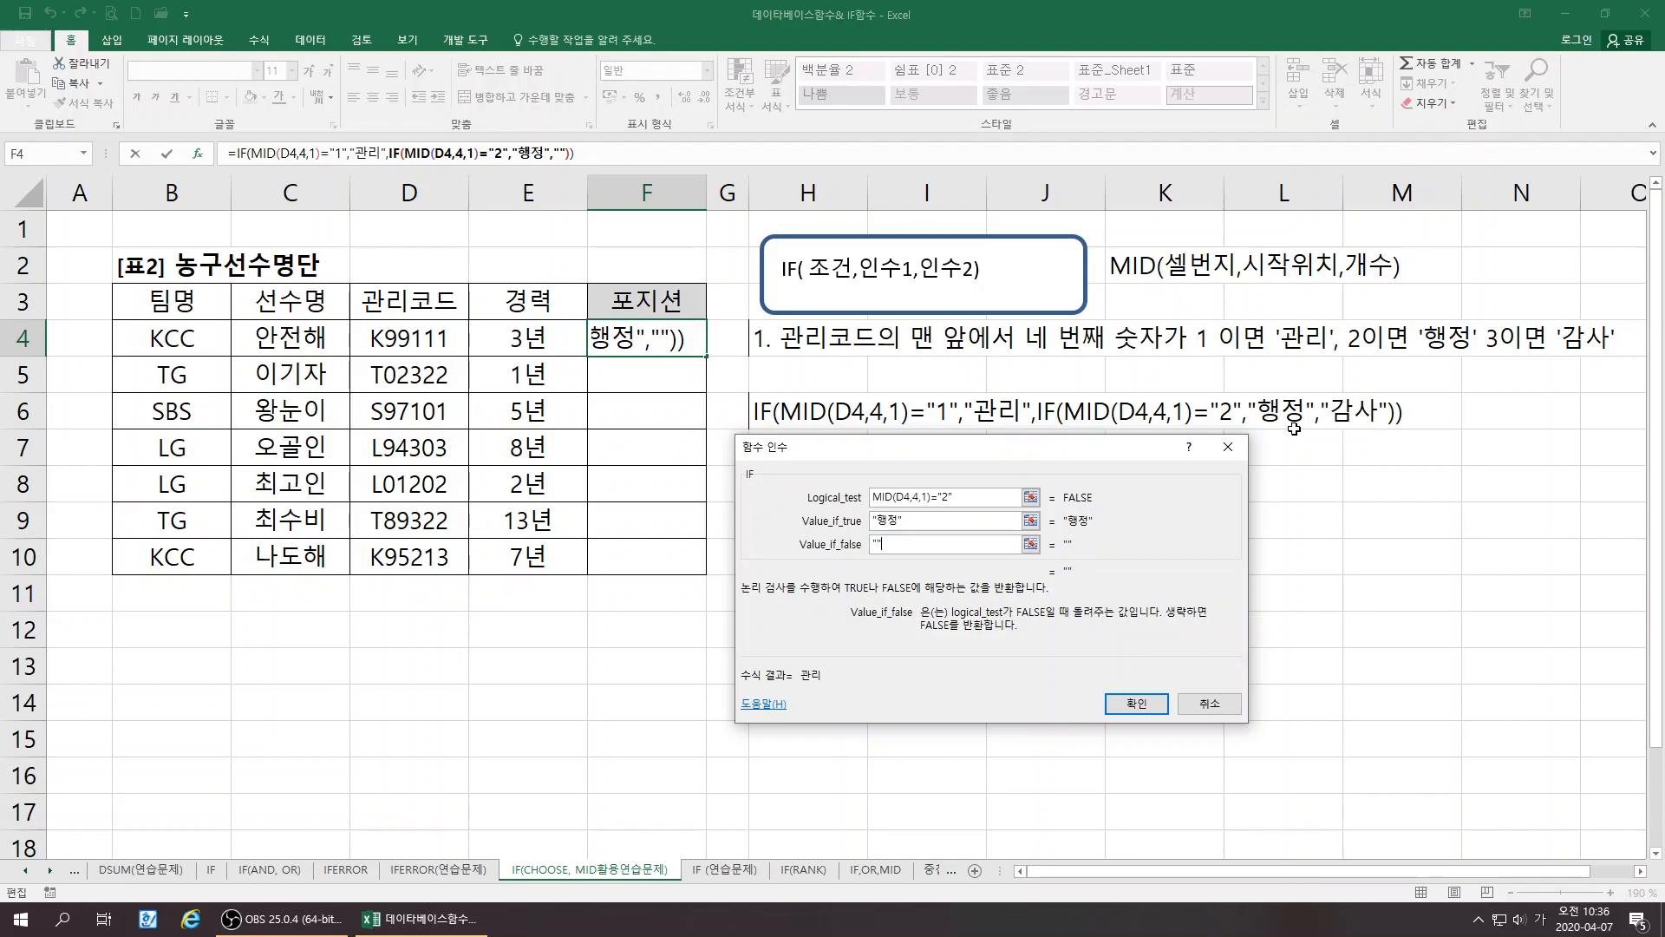
left_click(1131, 706)
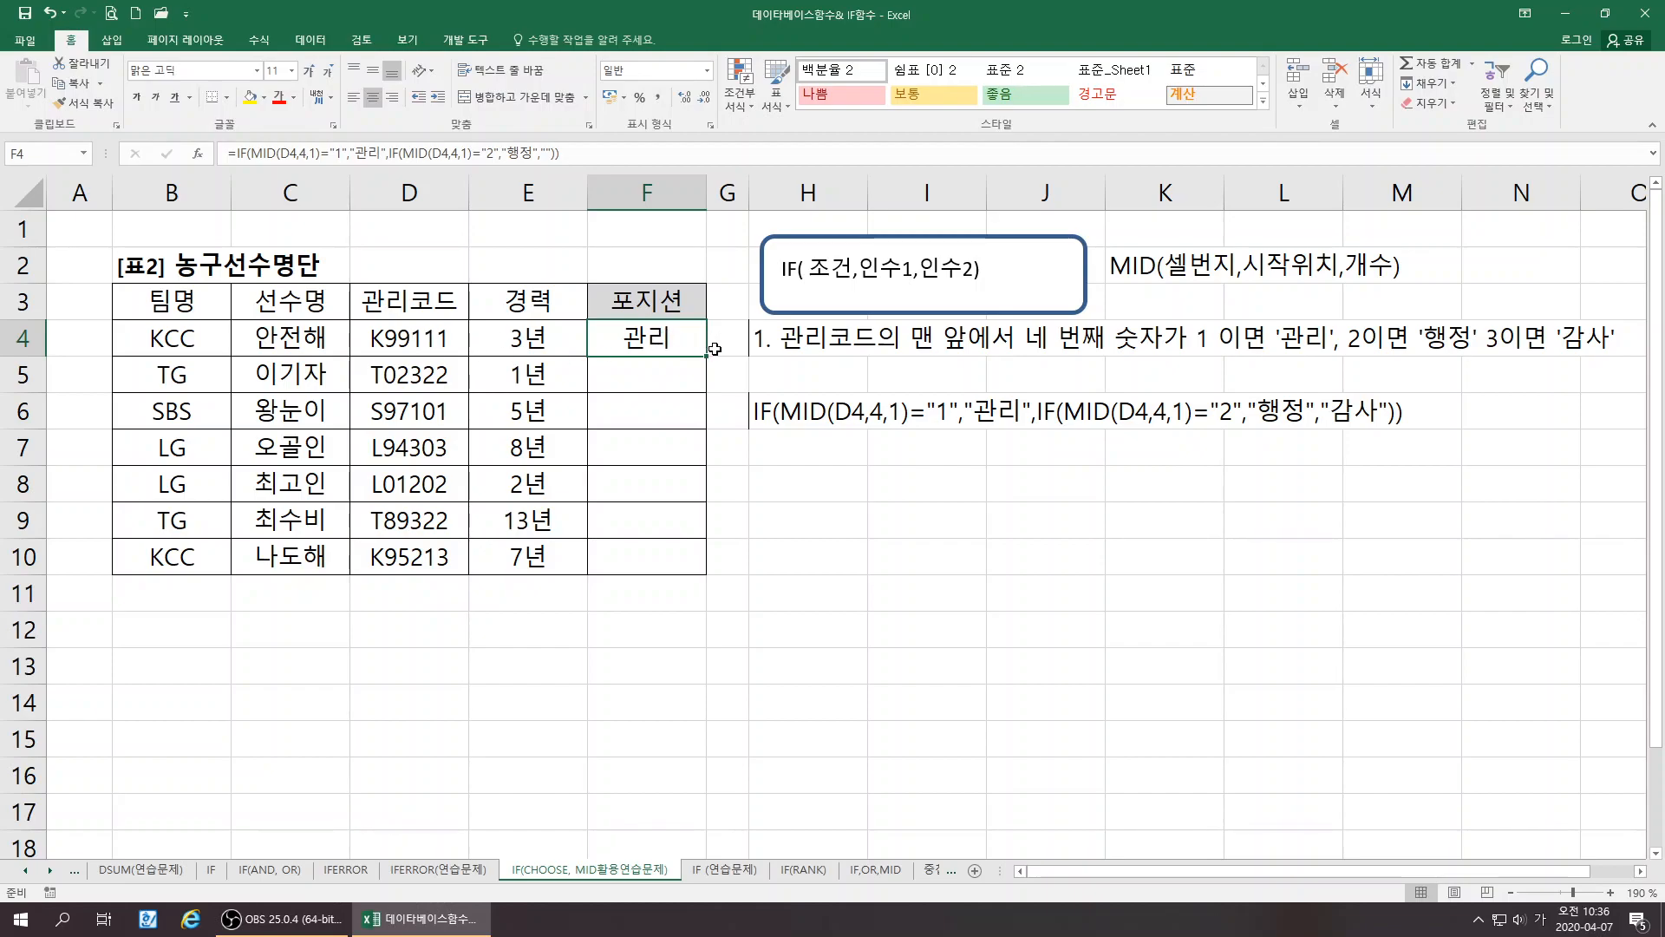
left_click_drag(707, 355, 707, 579)
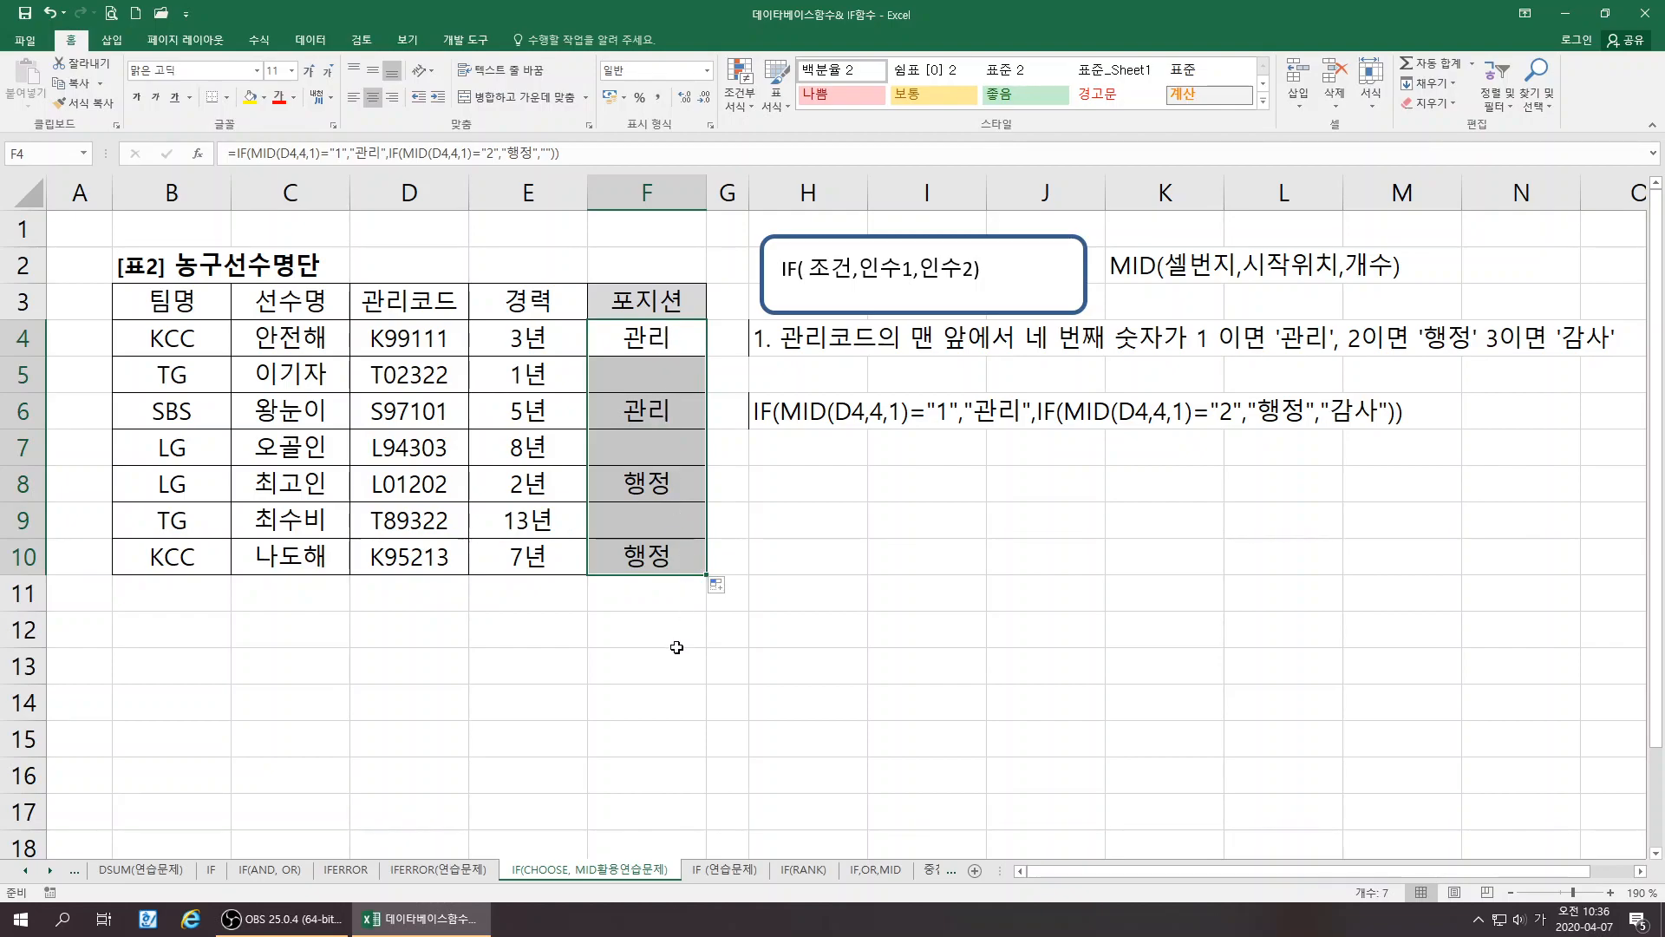
left_click(673, 645)
left_click(663, 338)
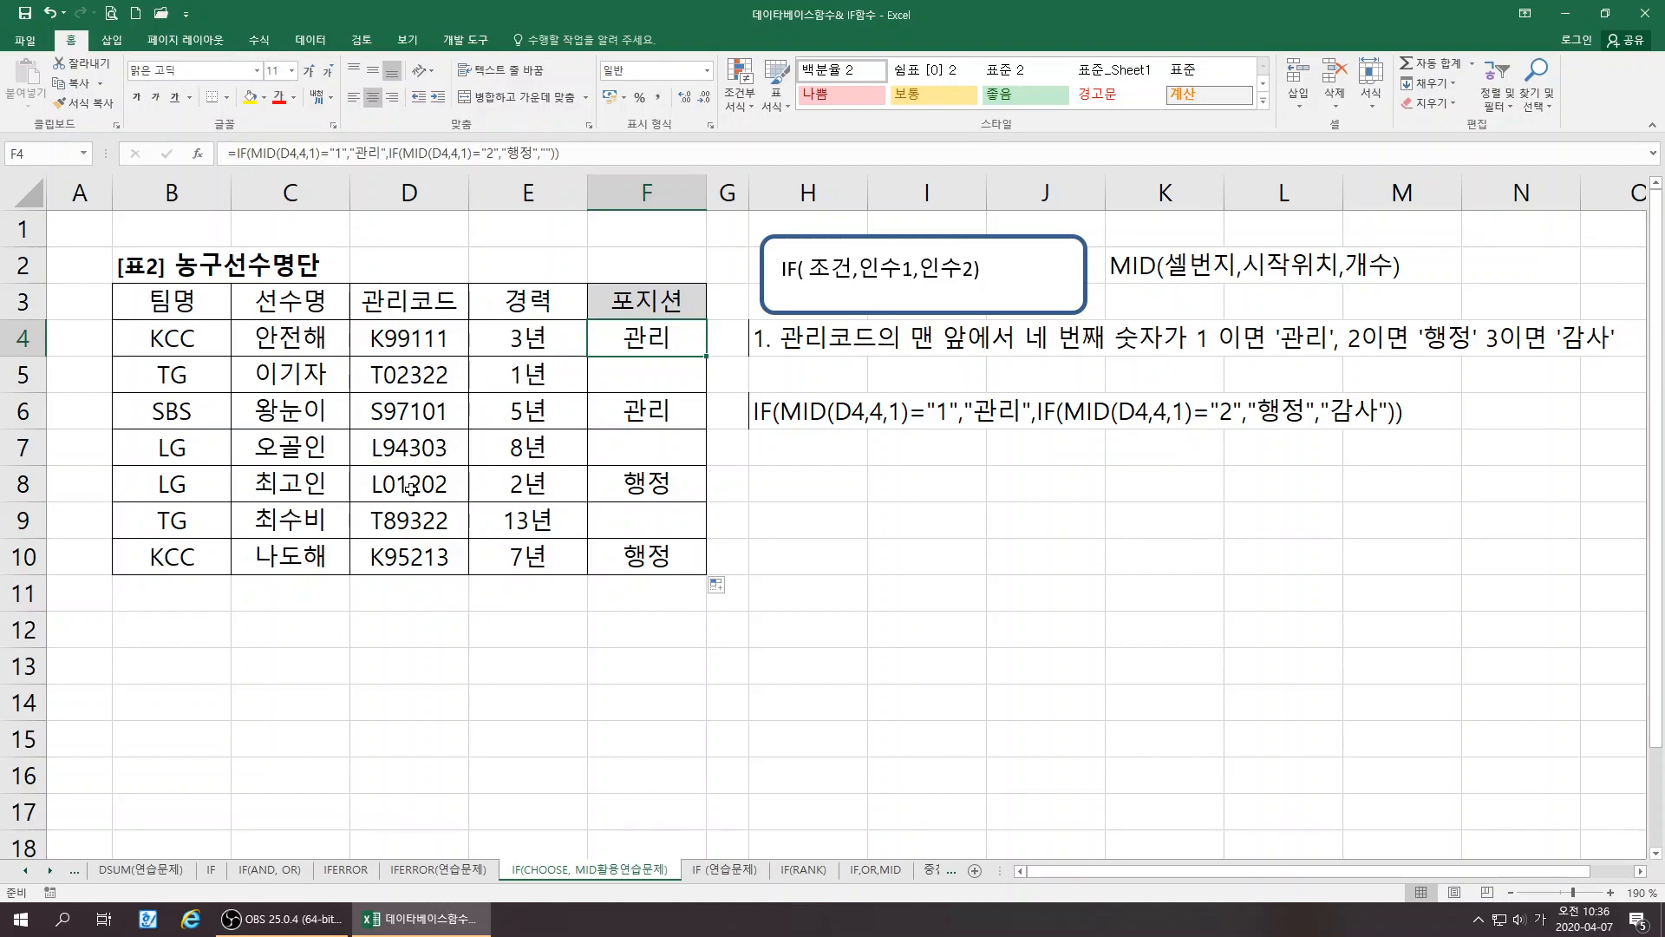
left_click(413, 489)
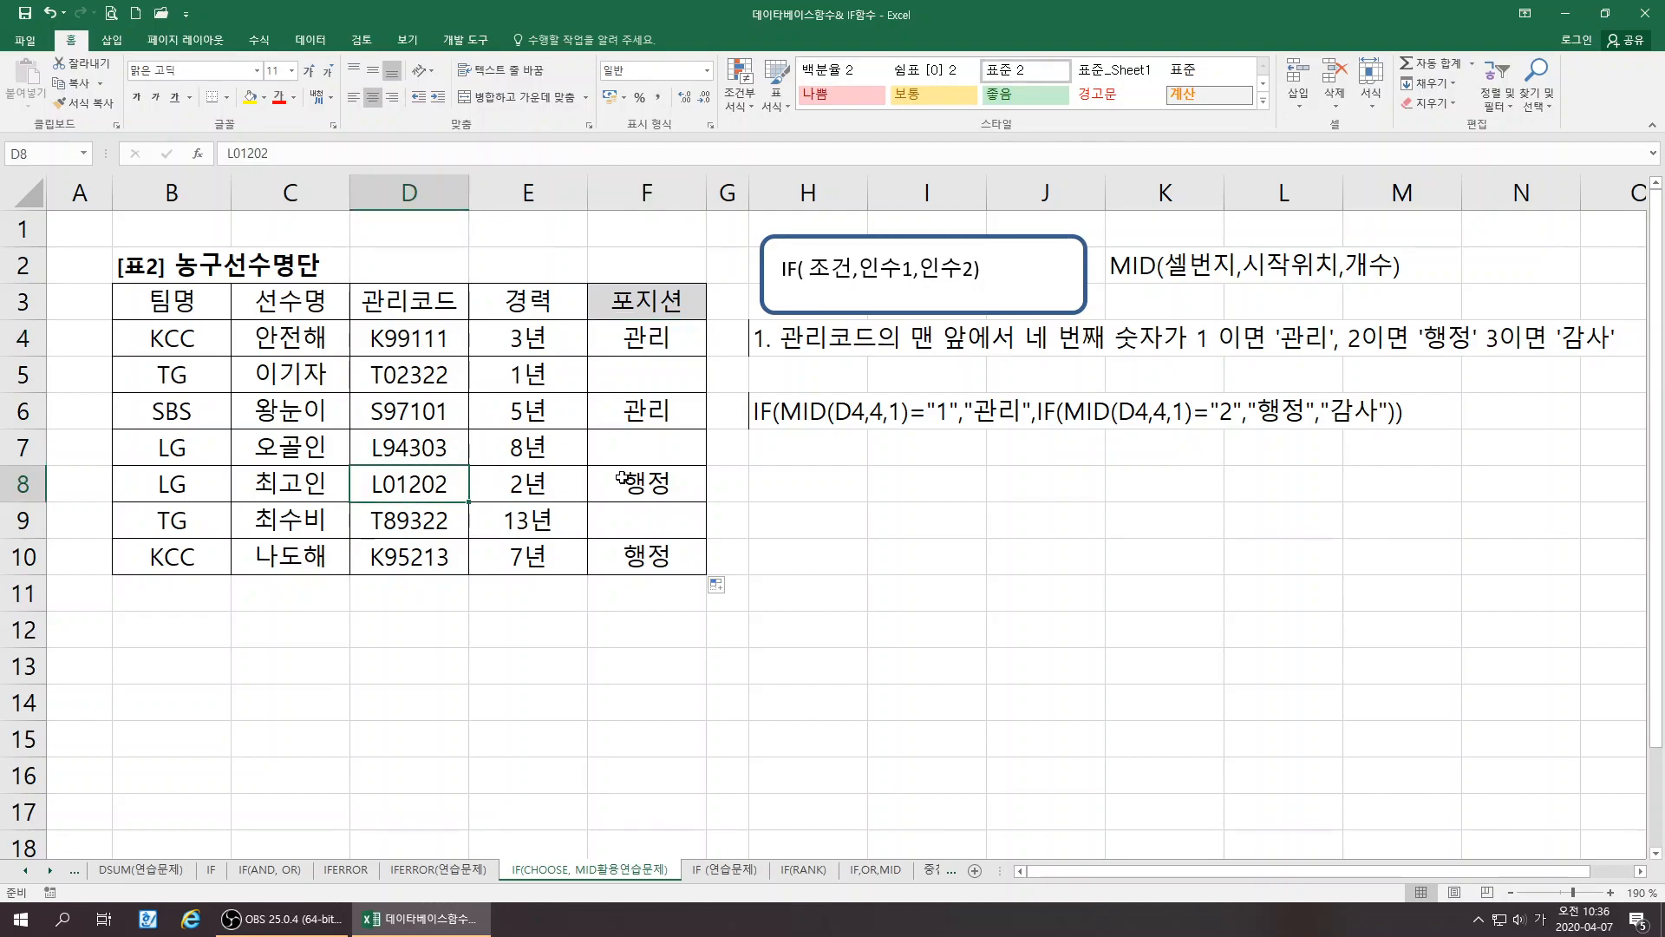
left_click(622, 478)
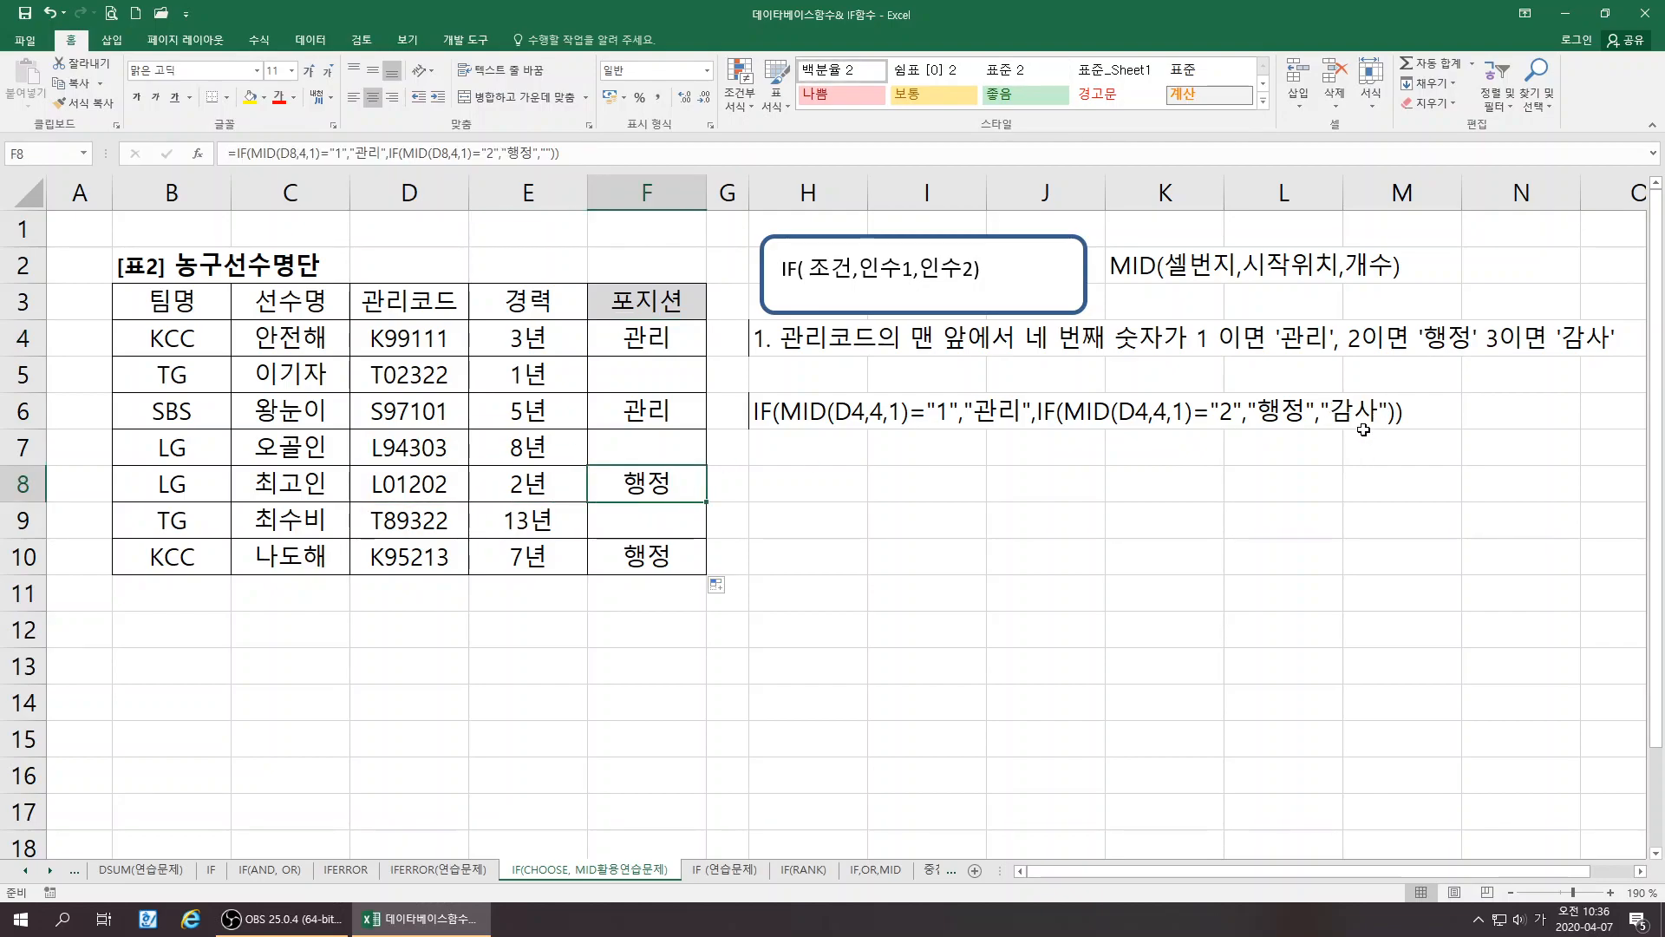
Change the nested IF's false value in F4 to "감사" and fill the formula down to F10
left_click(659, 340)
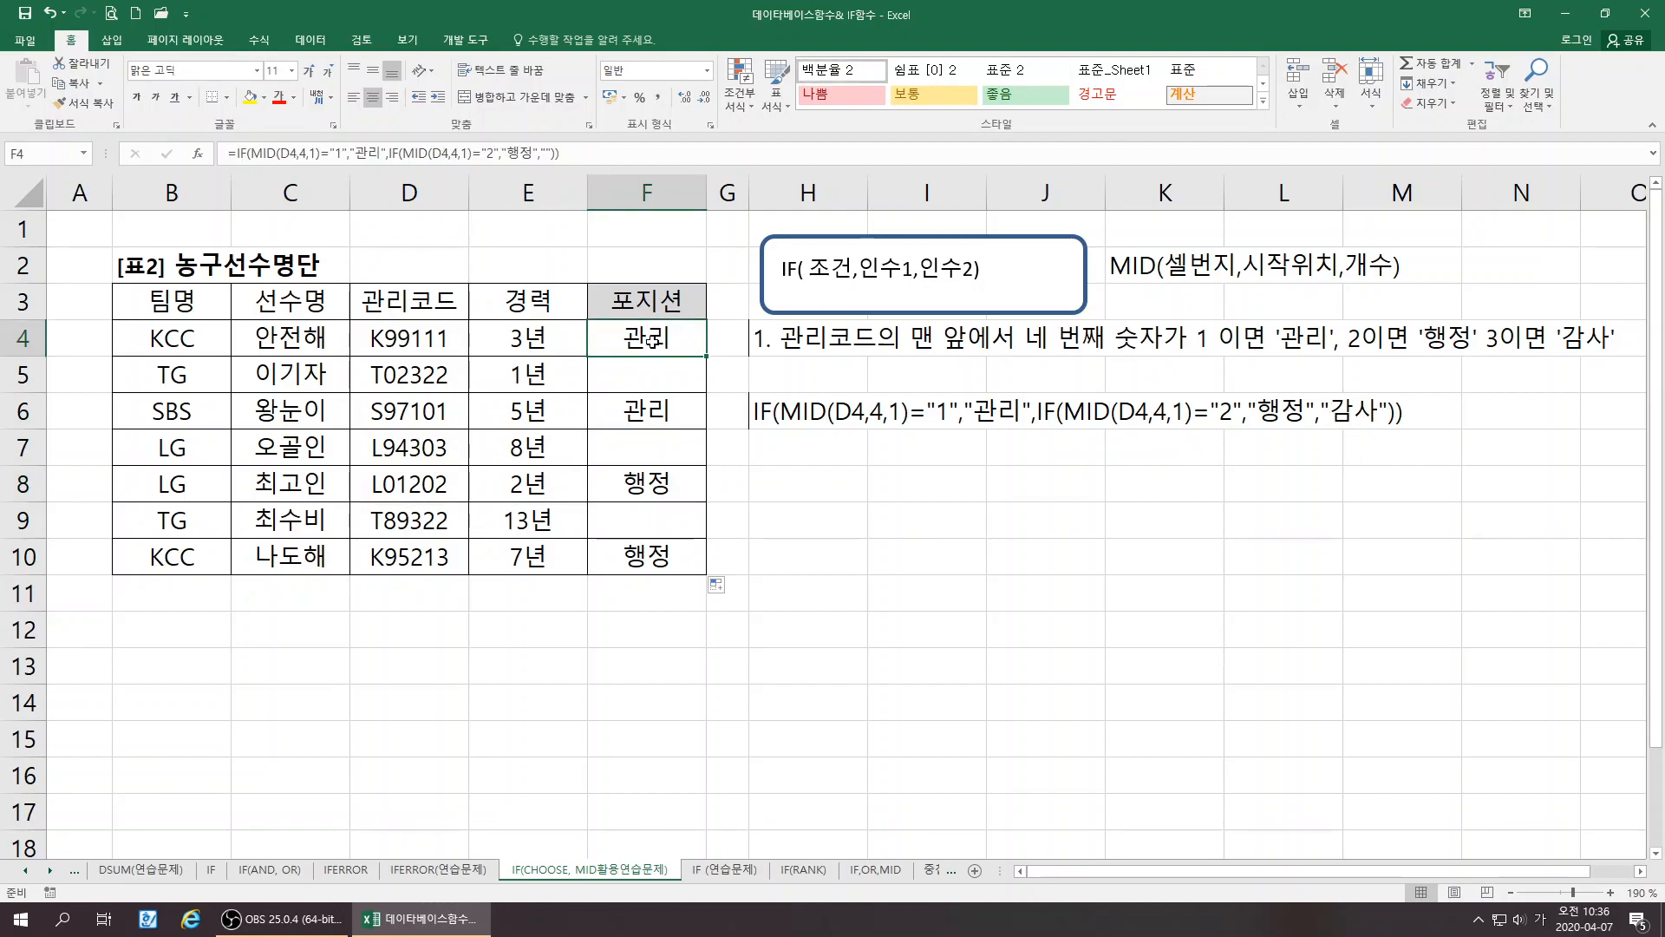
left_click(198, 153)
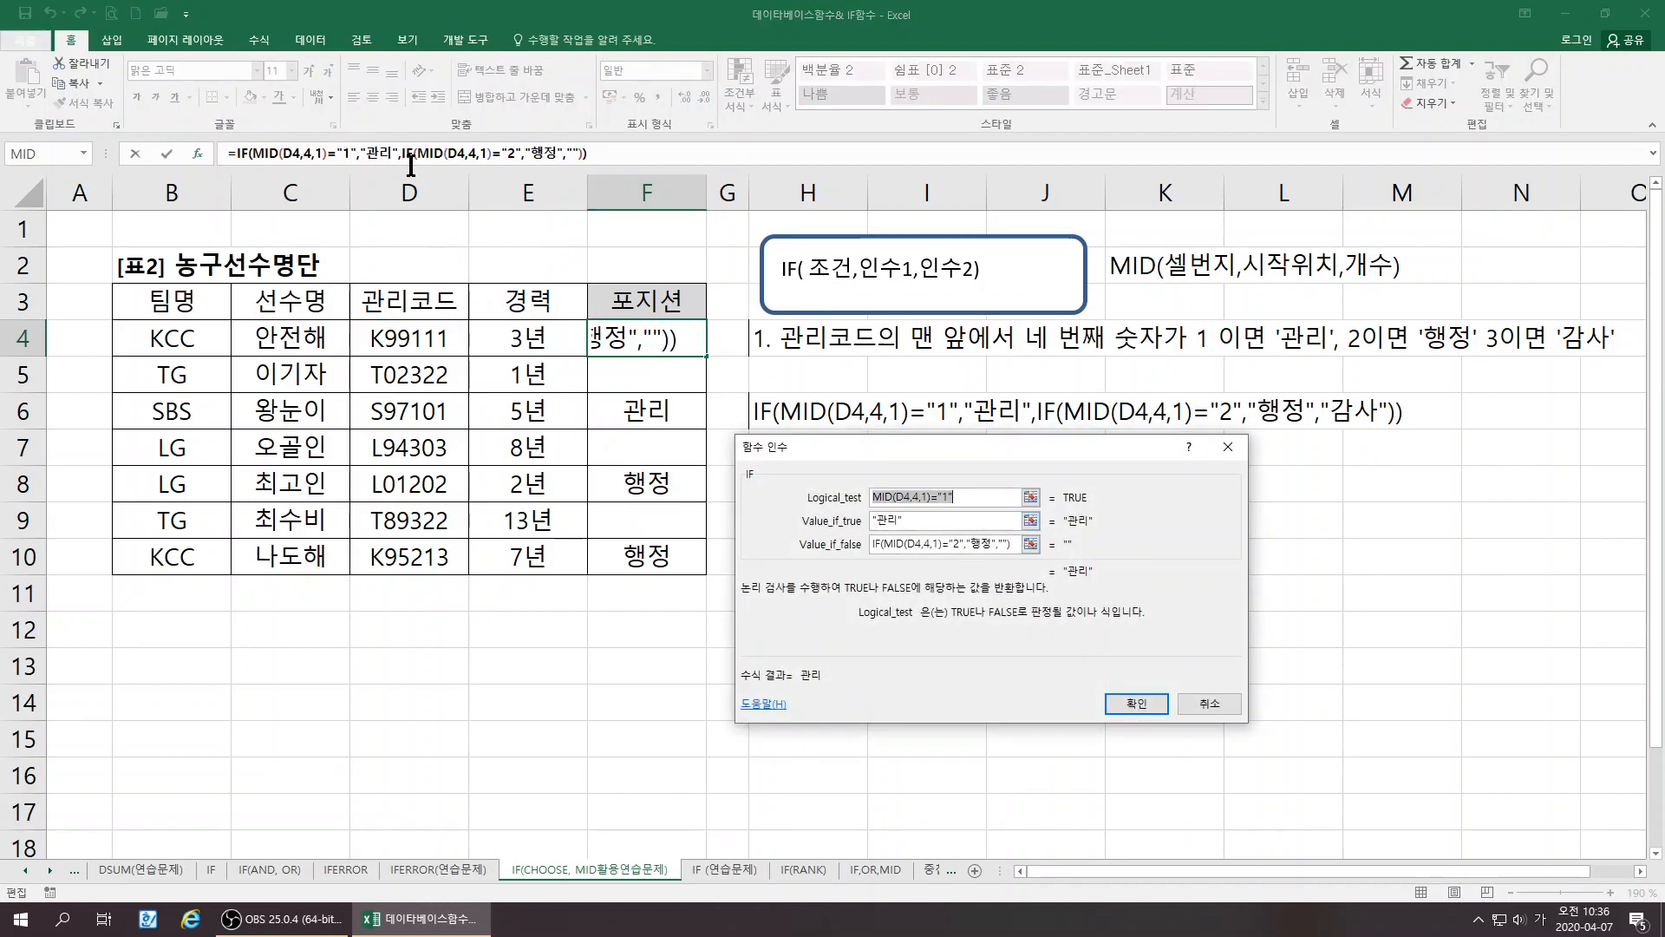
left_click(396, 153)
left_click(893, 545)
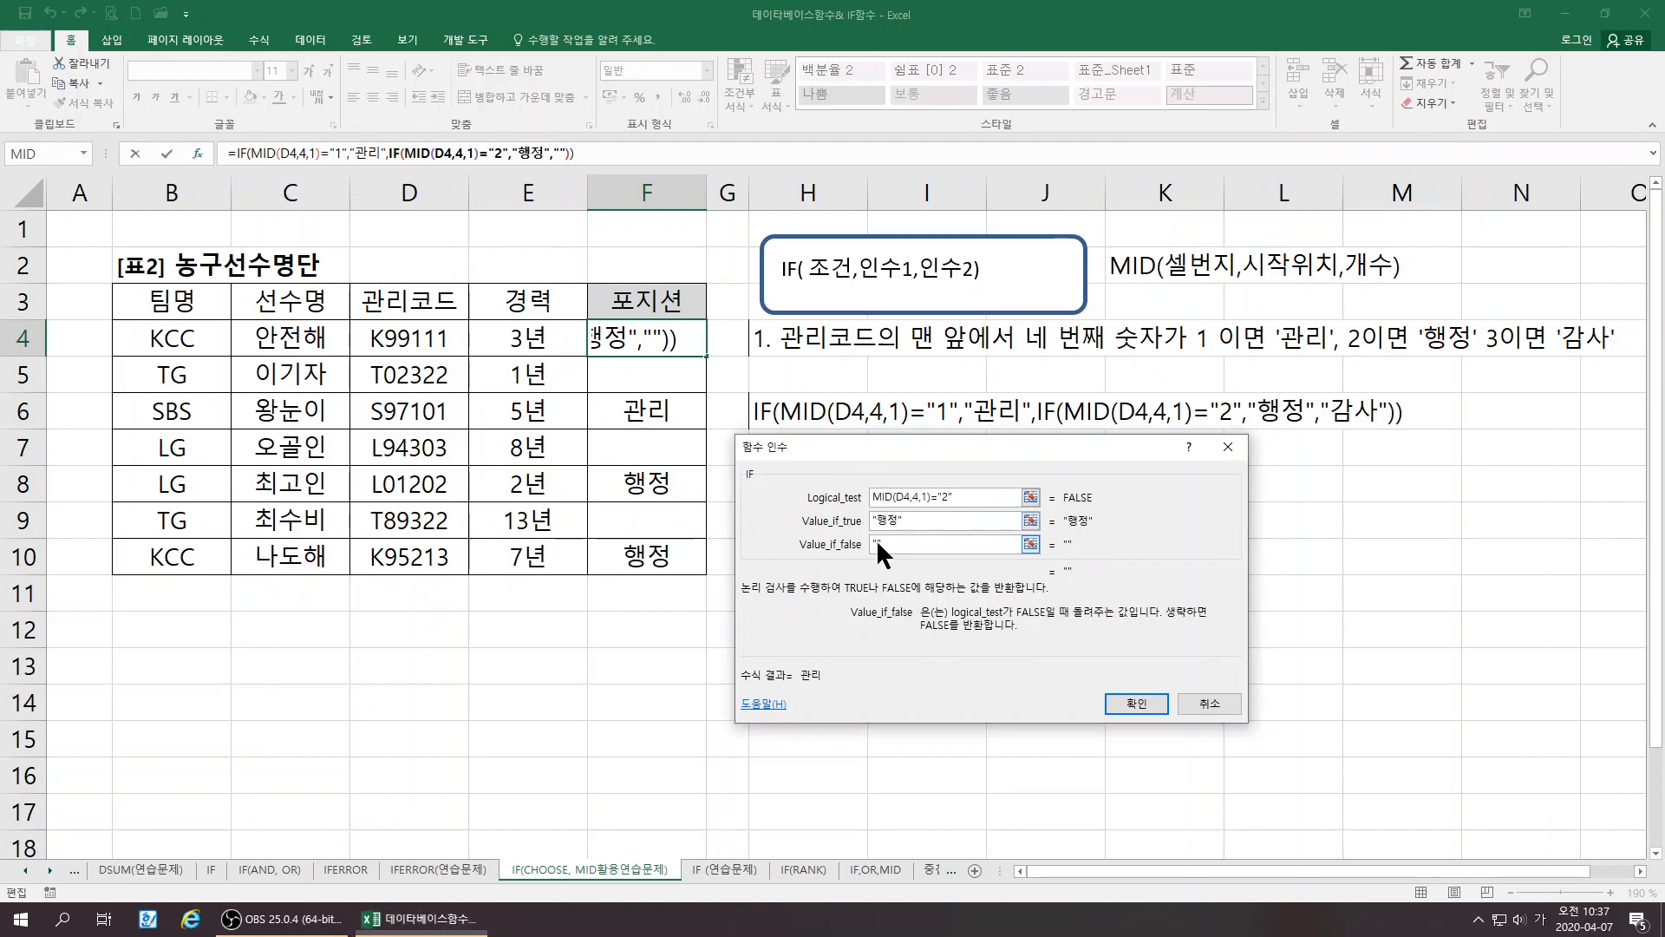
type("\"")
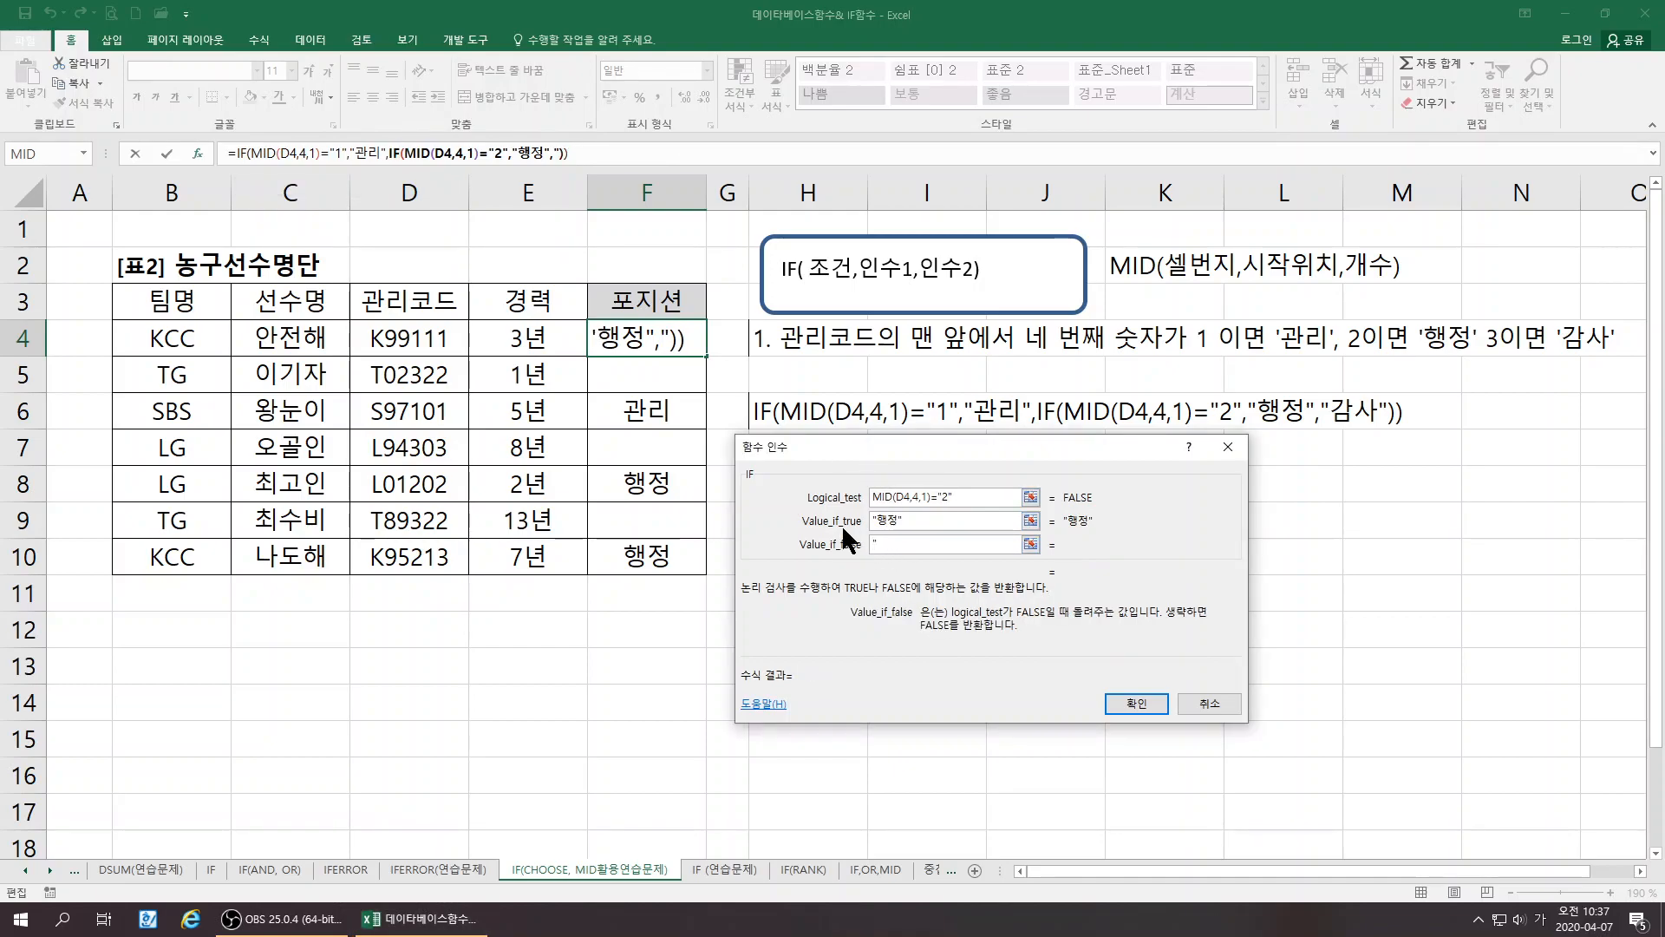
type("감사\"")
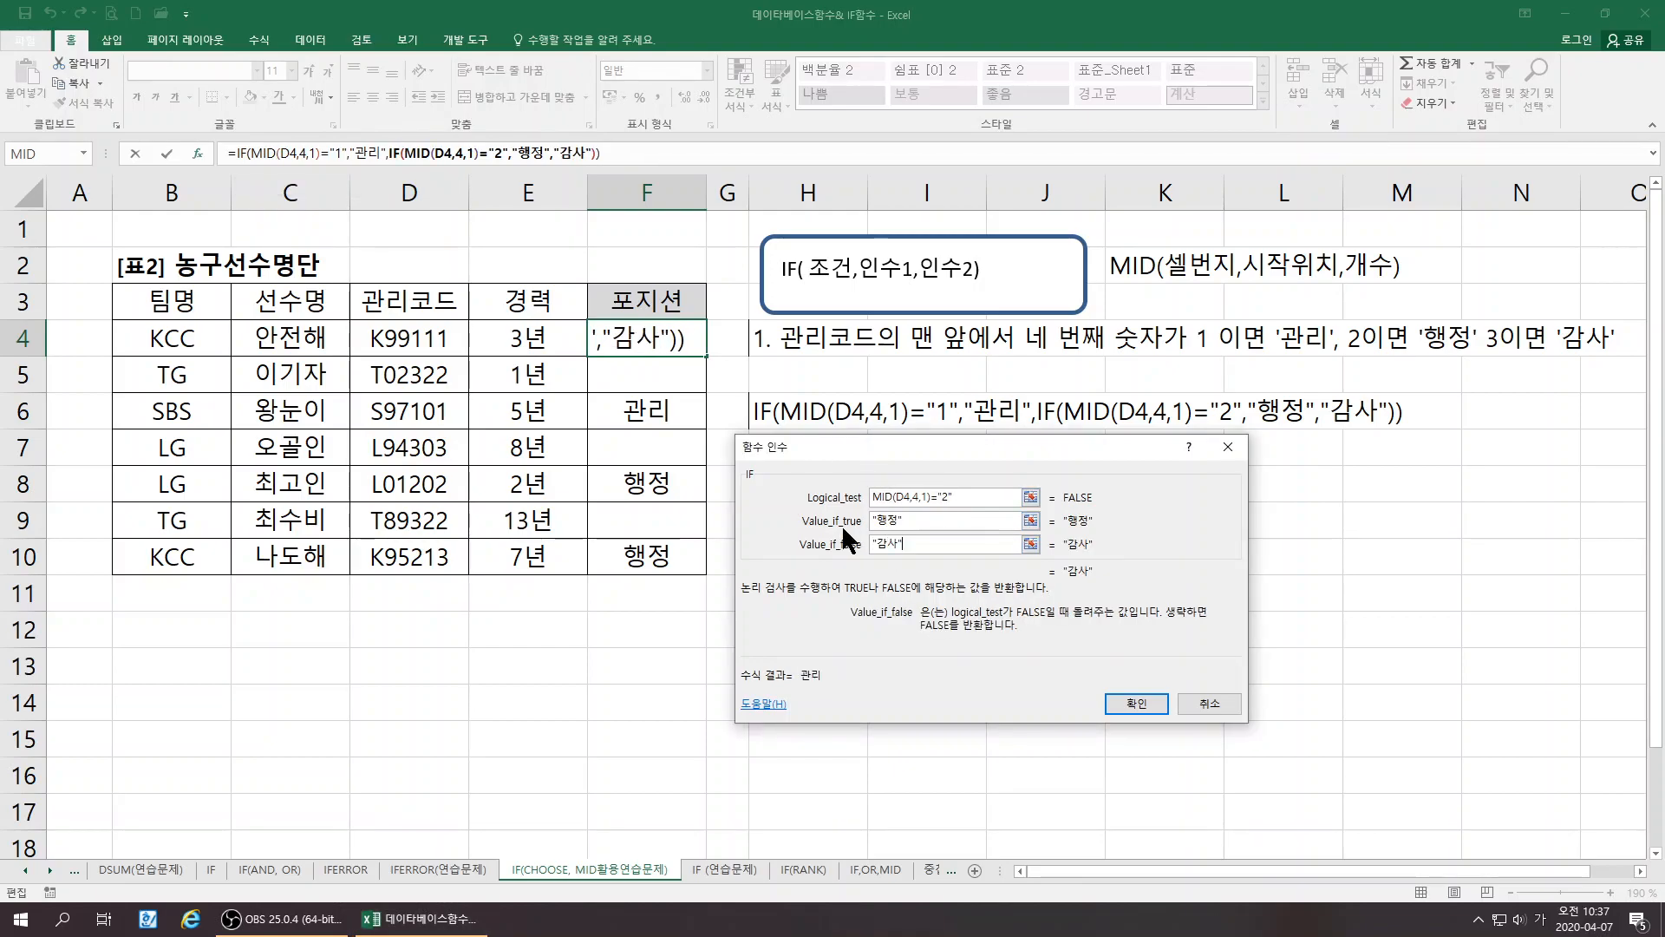
left_click(1132, 704)
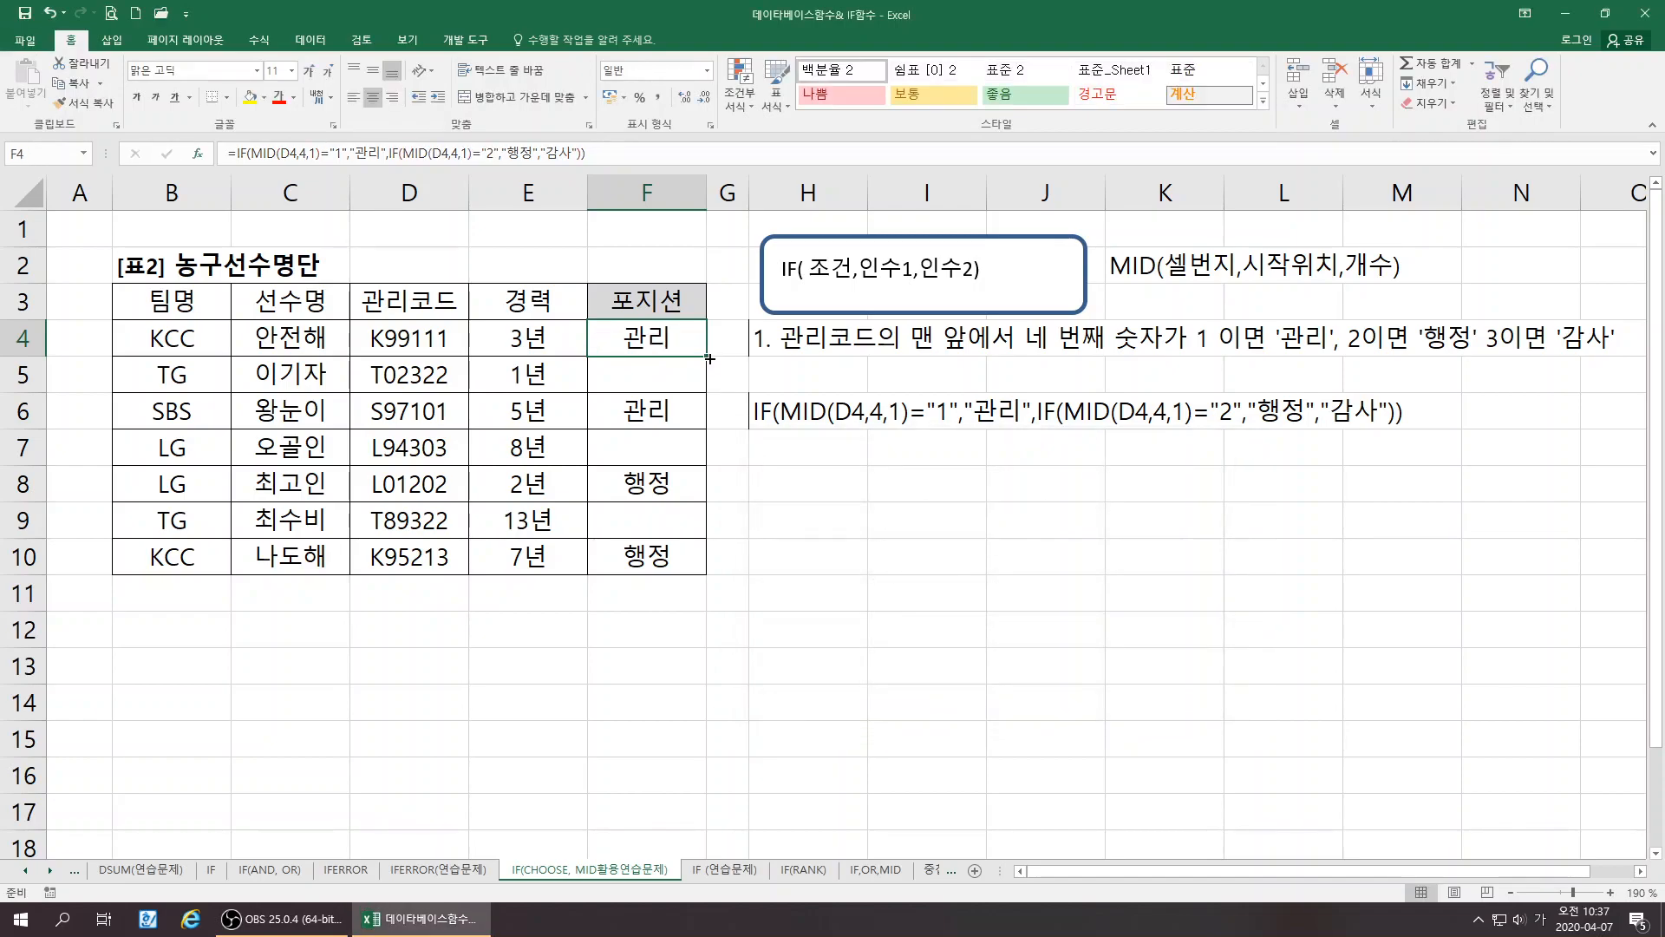
left_click_drag(708, 374, 708, 574)
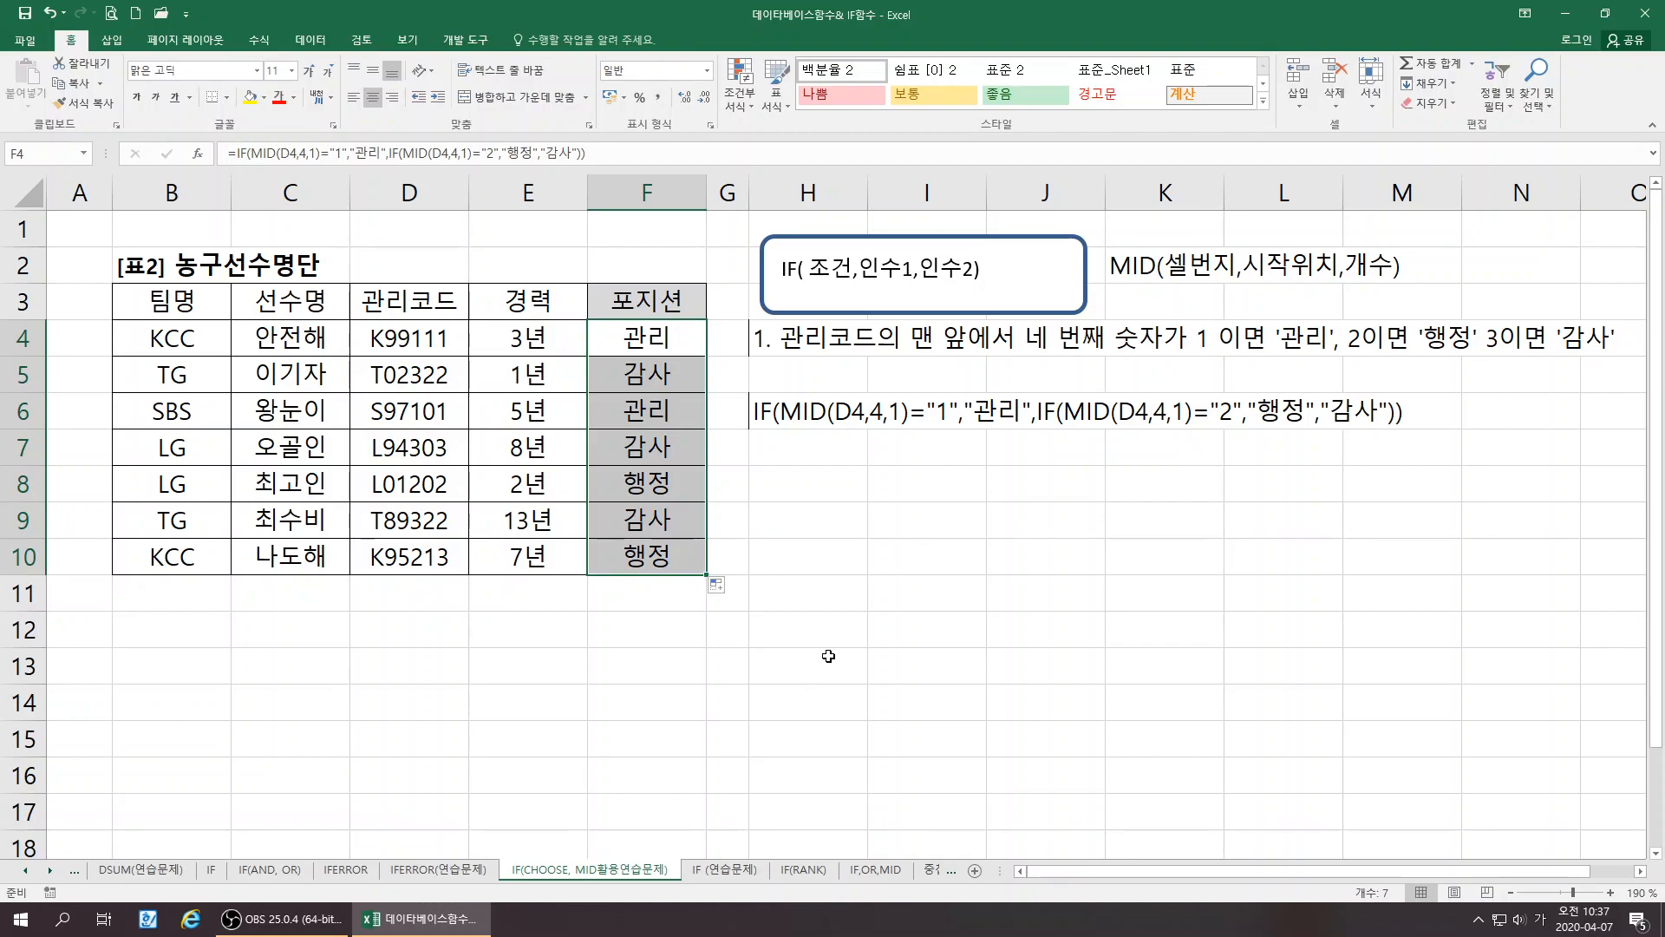
left_click(822, 653)
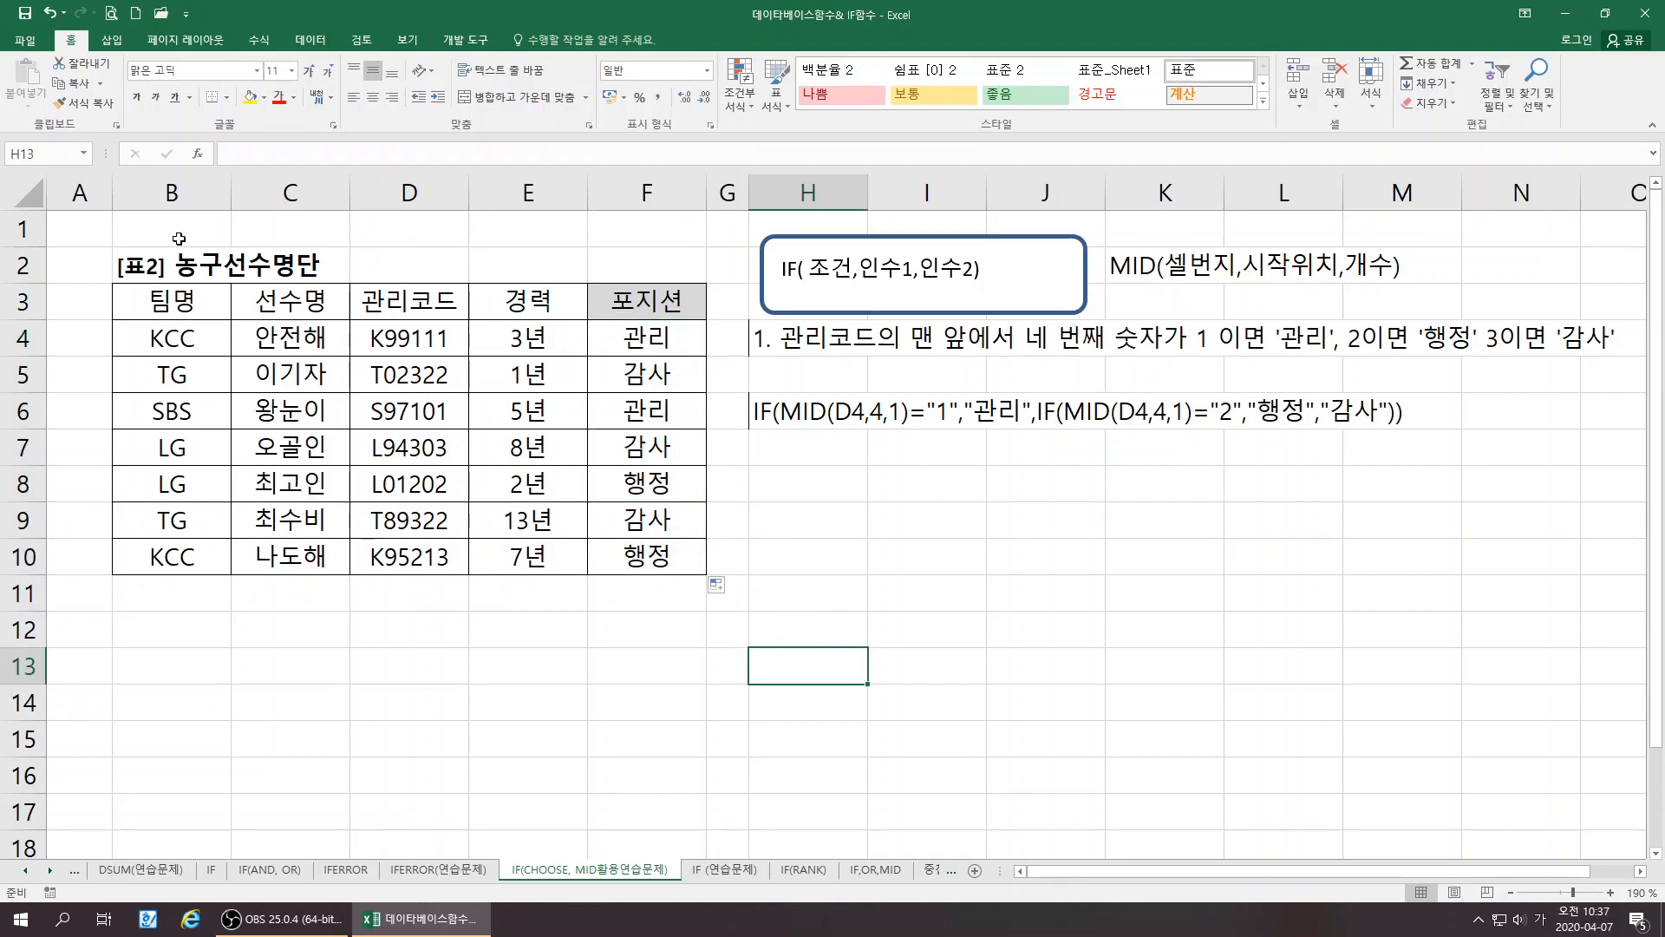
Narrow column A and widen column G to make room for another result column
left_click_drag(113, 193, 66, 184)
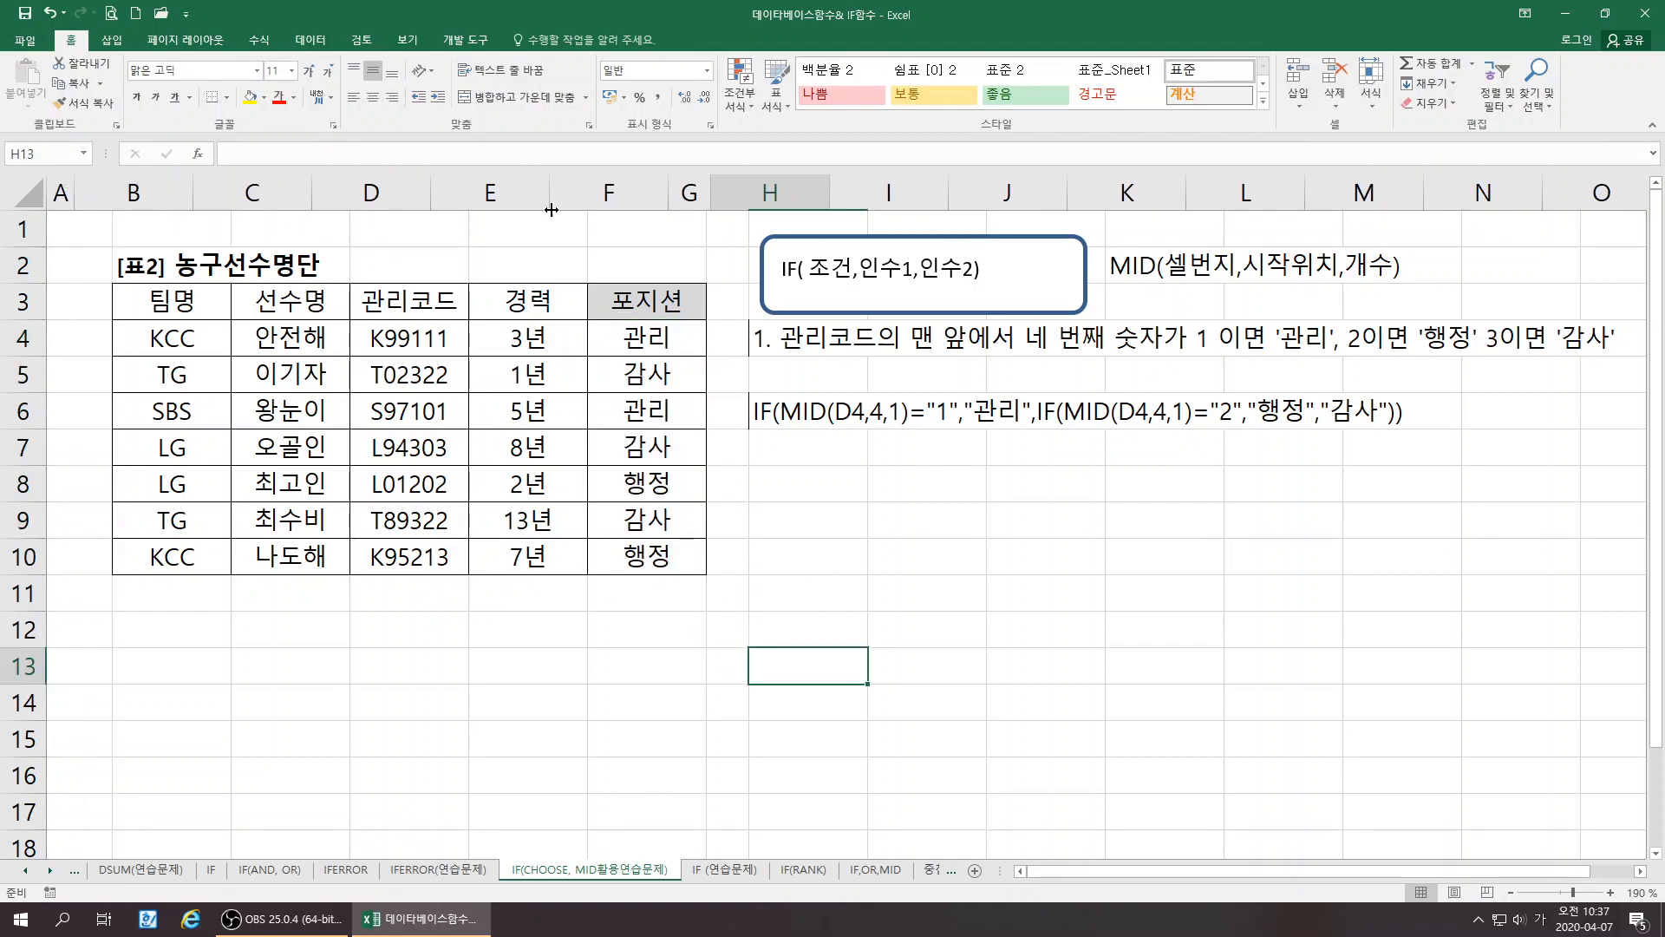
left_click_drag(830, 199, 841, 201)
left_click_drag(713, 193, 793, 193)
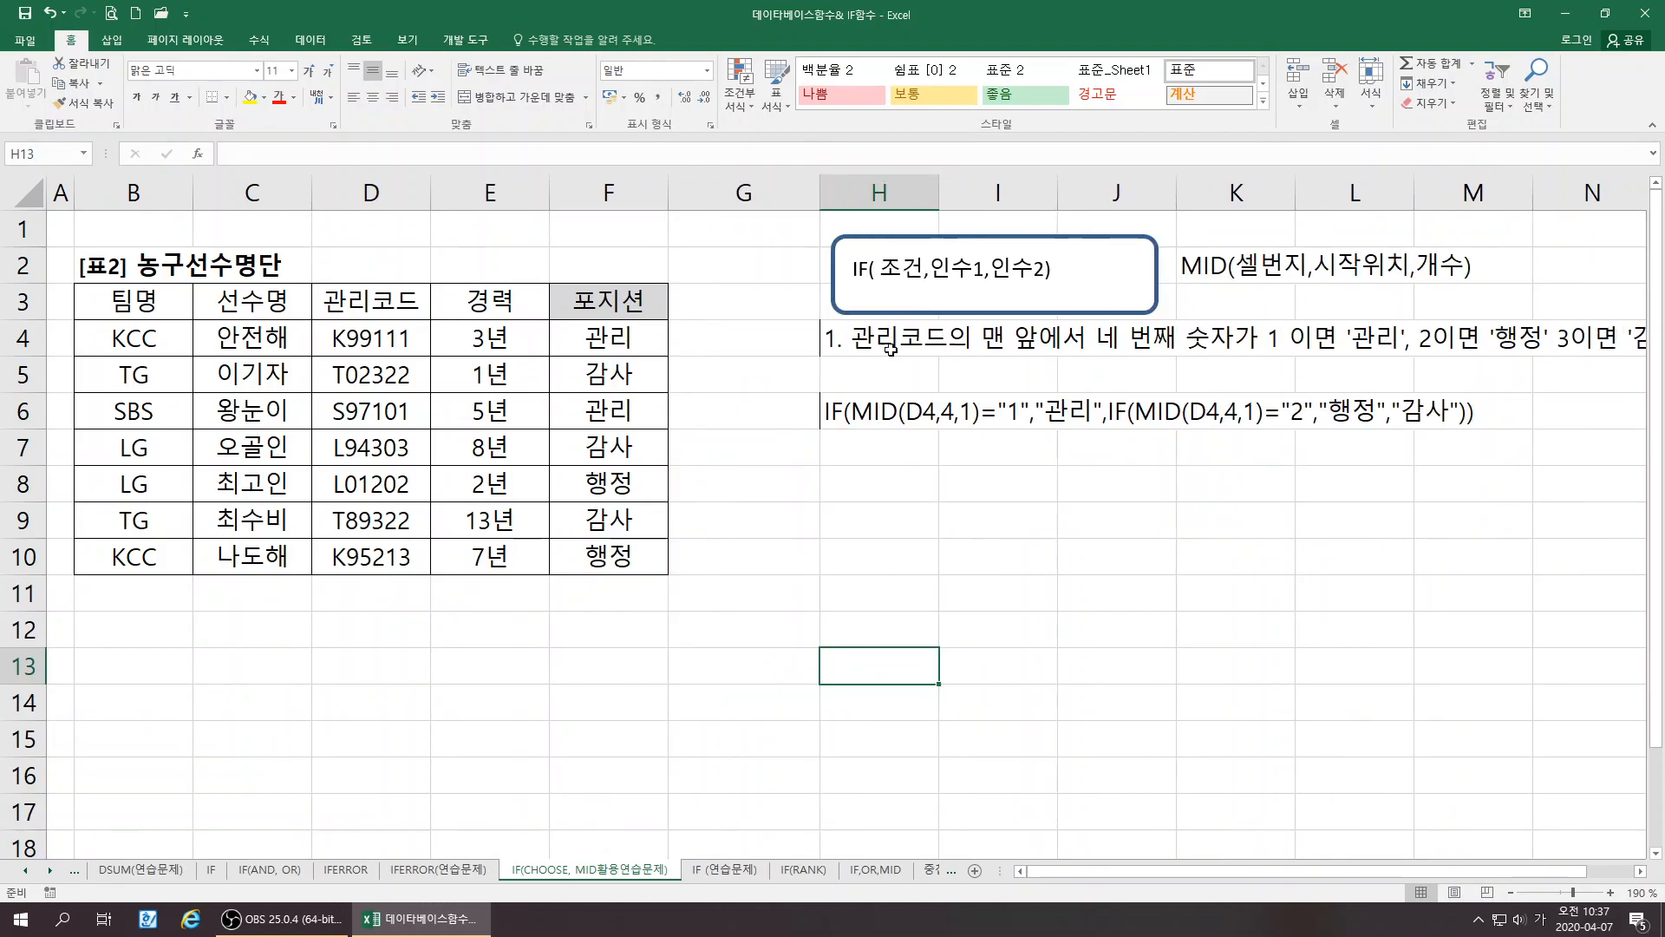
Enter the heading CHOOOSE in G3 and shade it gray to match the 포지션 header
left_click(742, 312)
type("C")
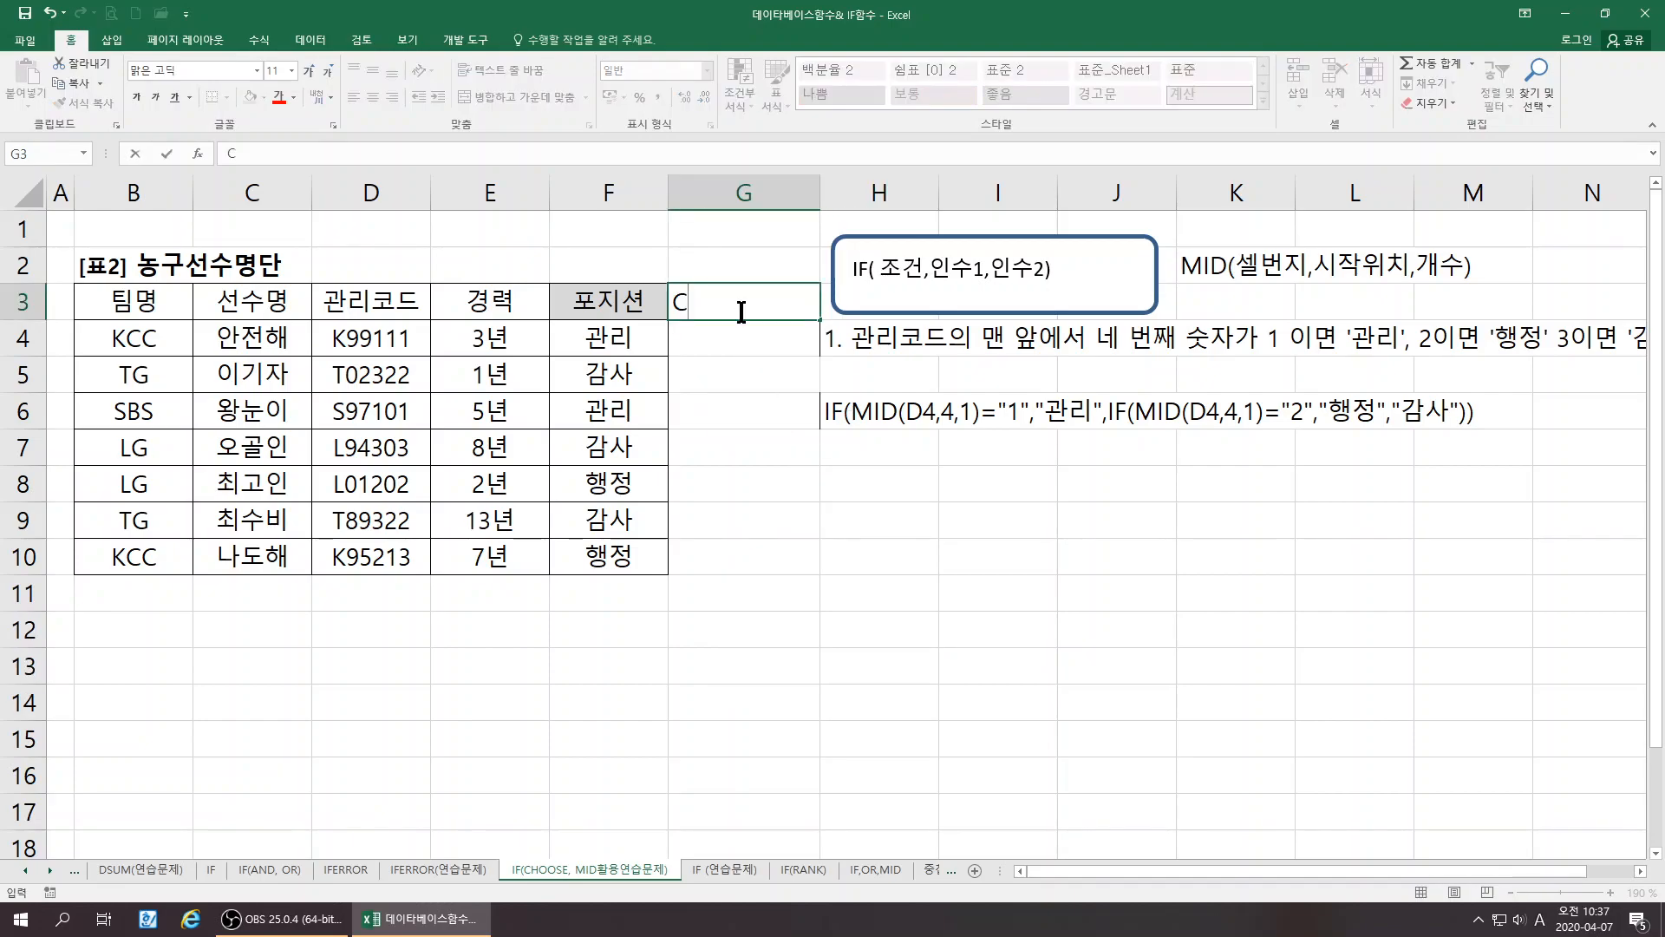
type("HOOOSE")
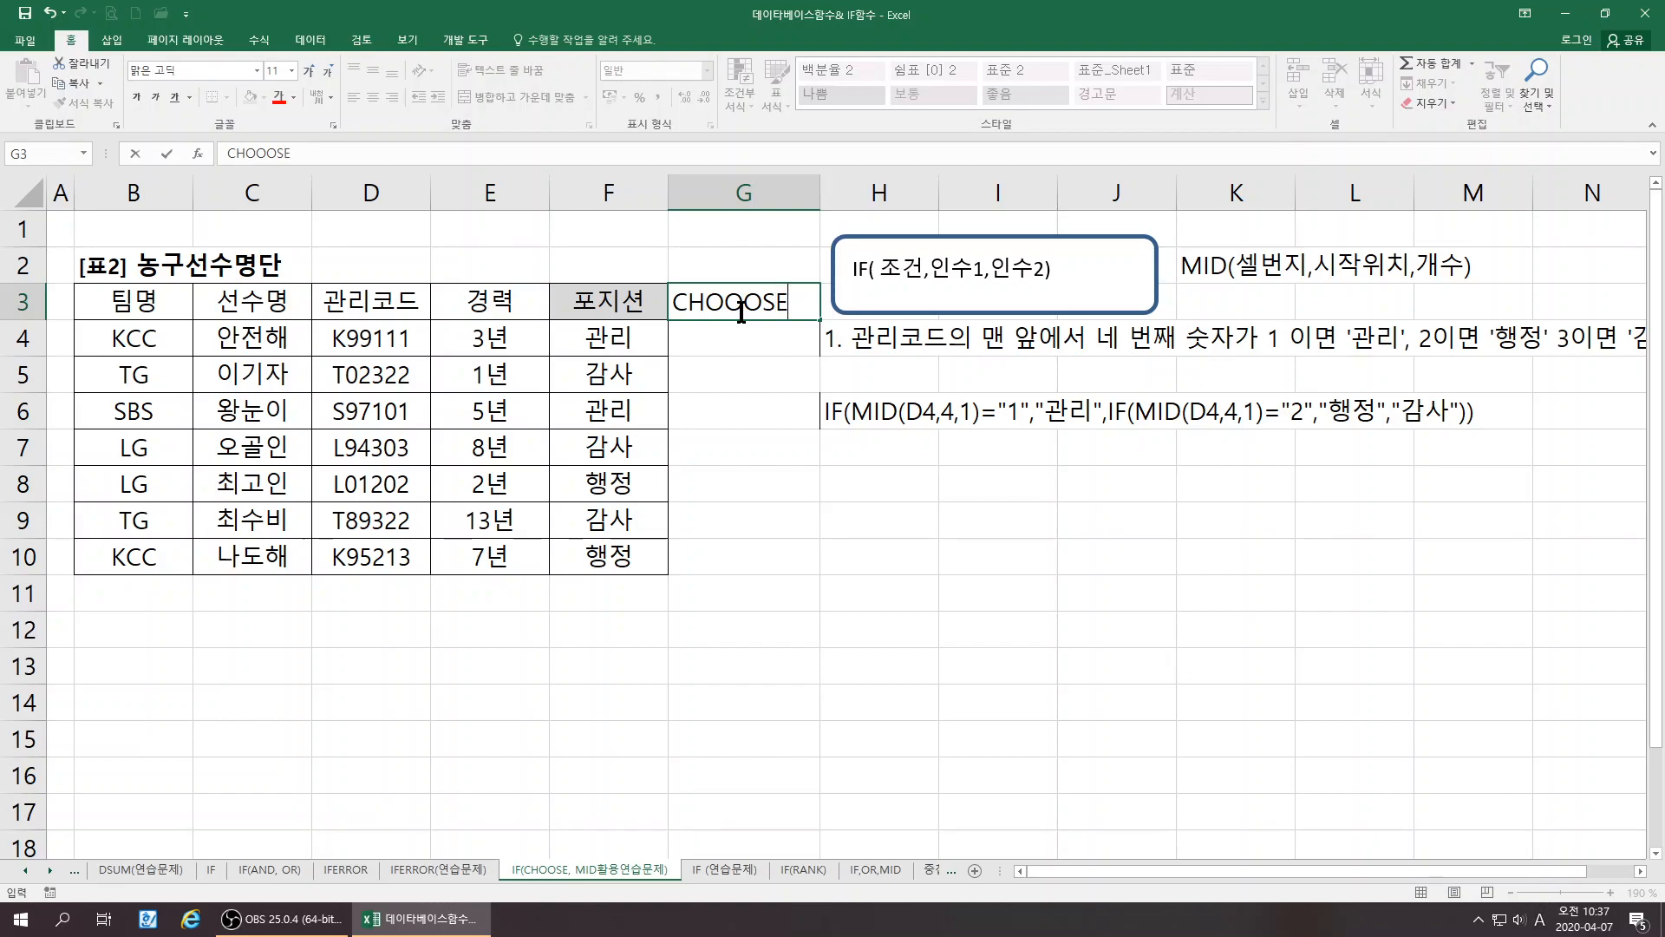
key("Return")
left_click(863, 408)
left_click_drag(607, 303, 706, 309)
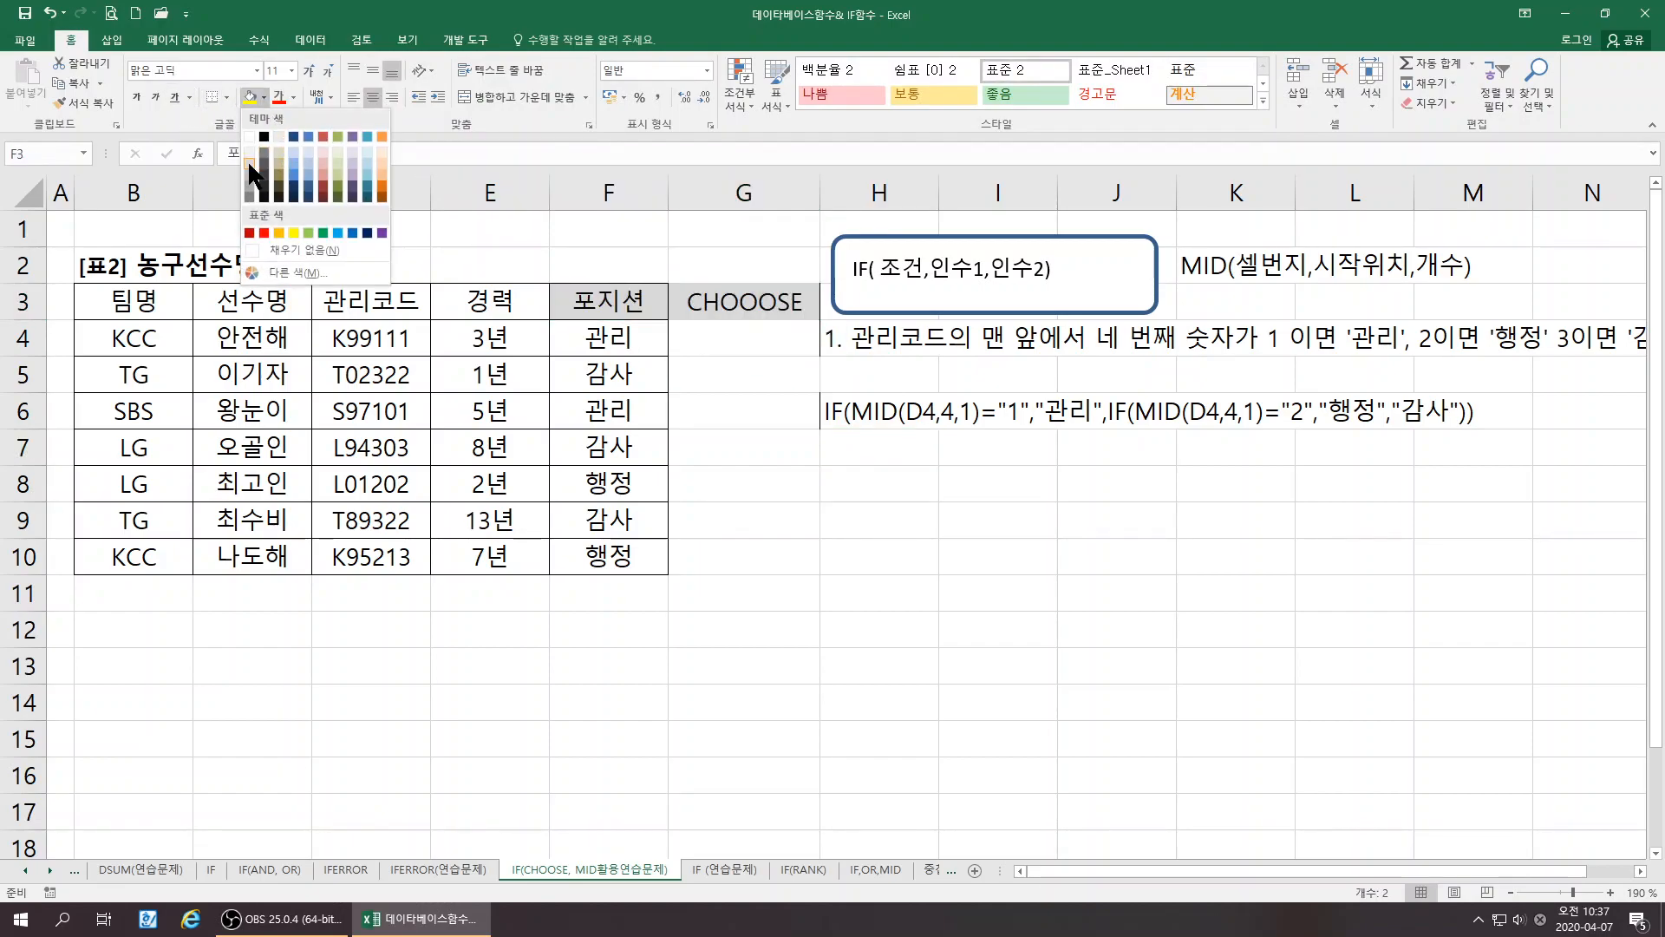
left_click(676, 445)
Insert the CHOOSE function from the 찾기/참조 영역 category in G4
left_click(720, 343)
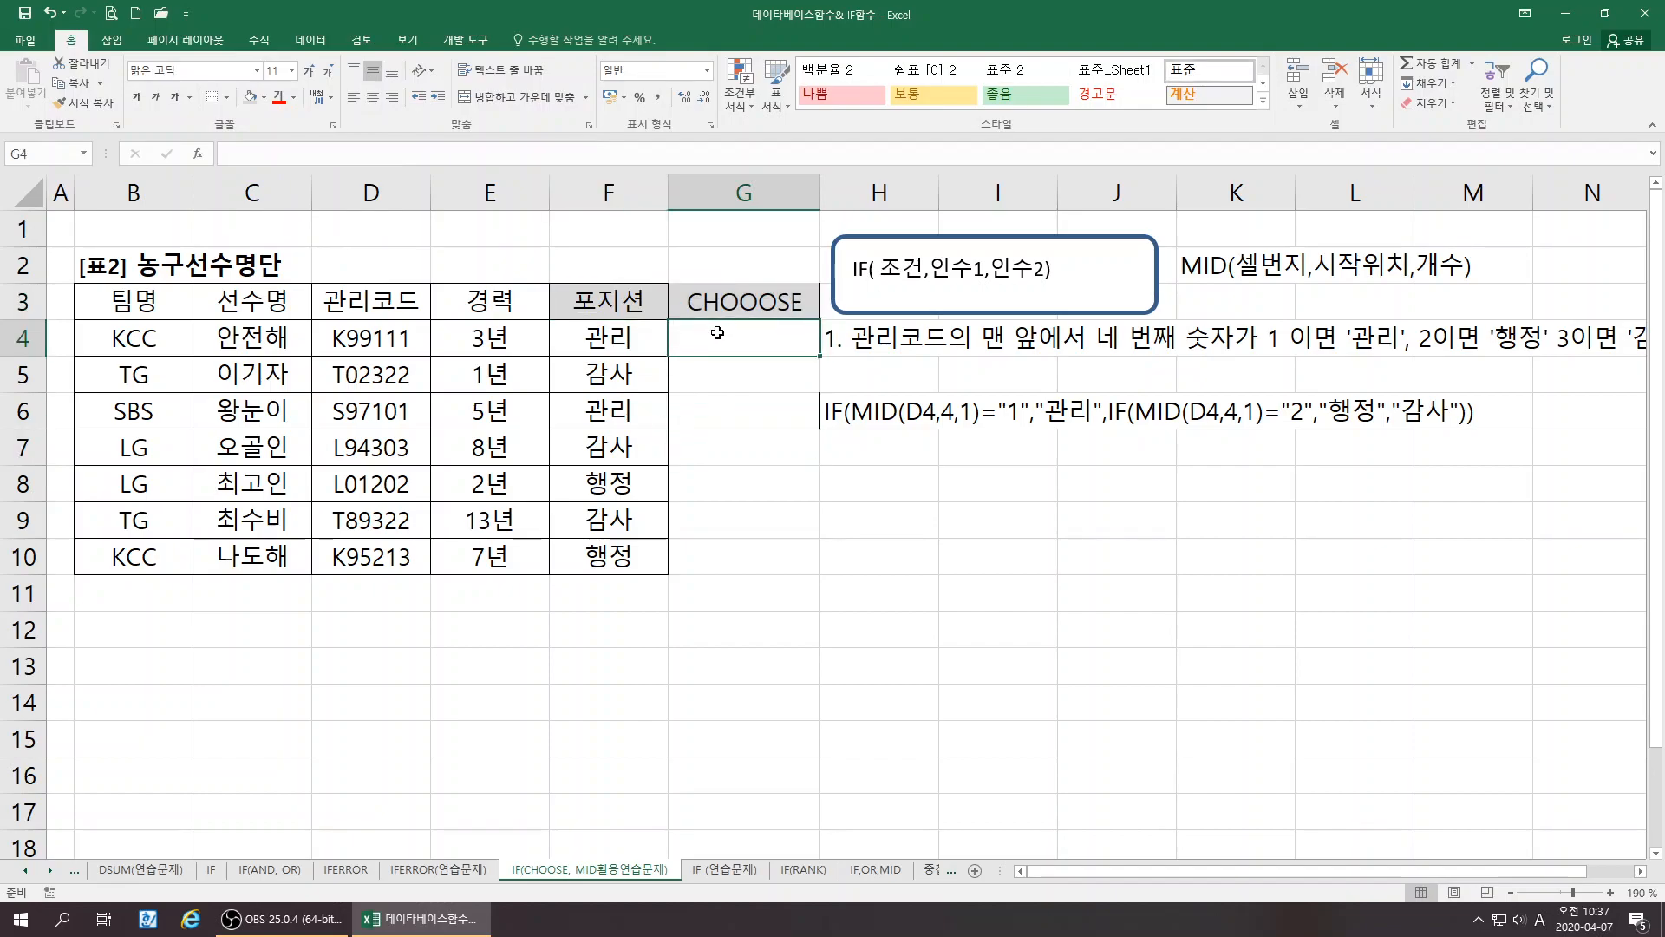
left_click(199, 154)
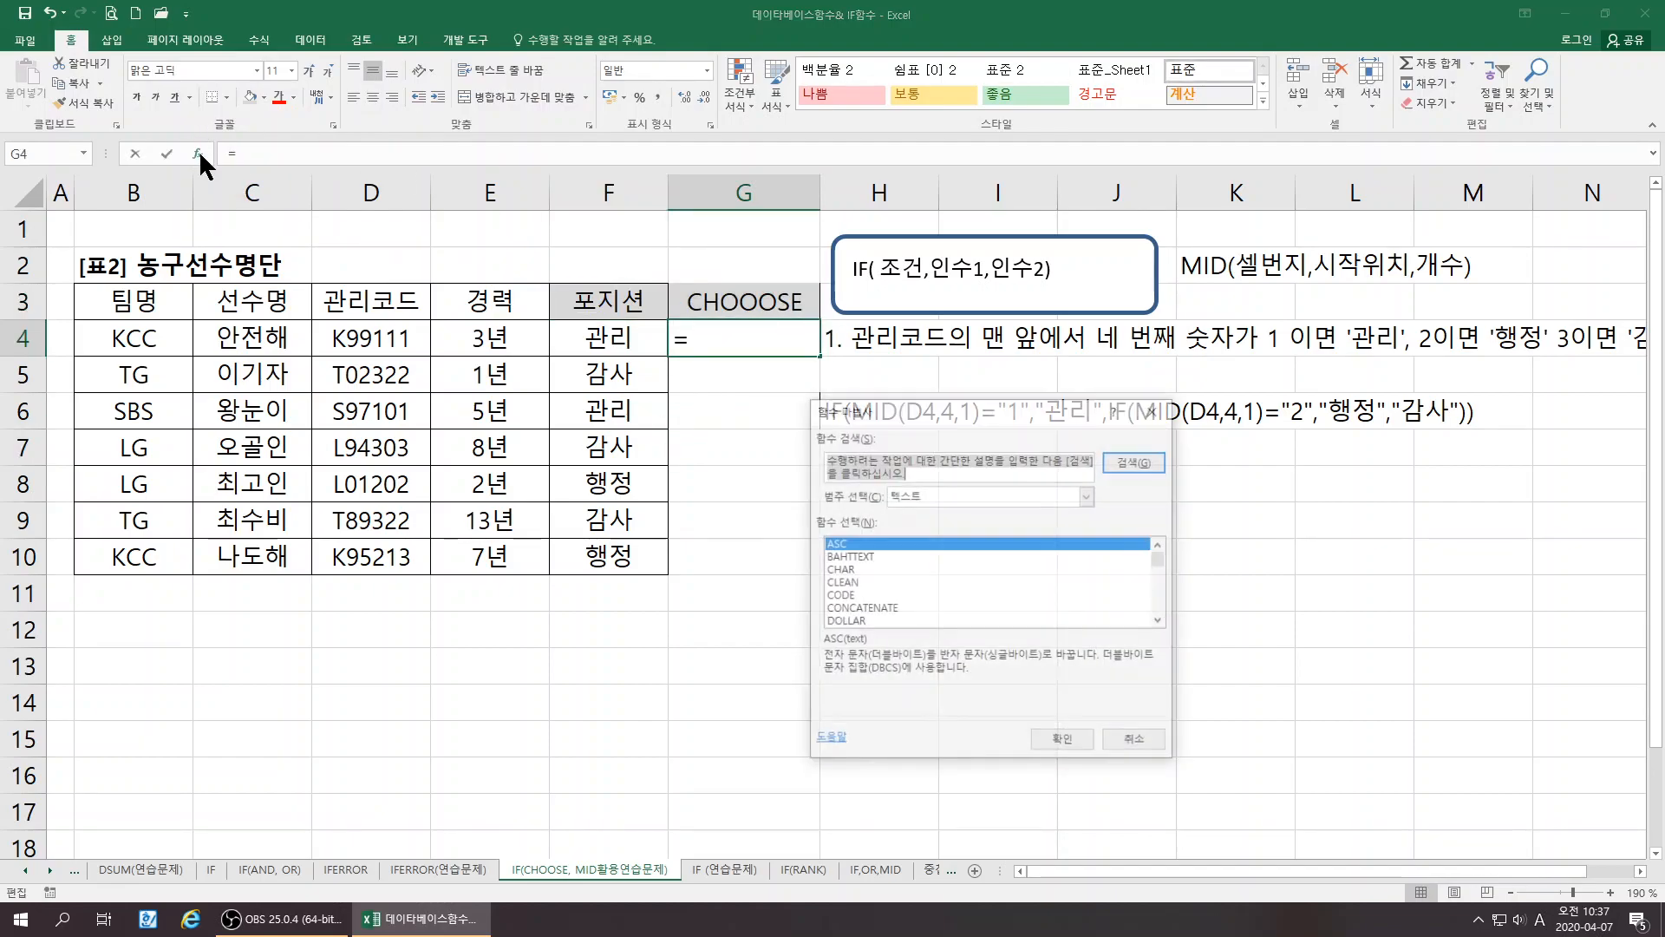
left_click(954, 495)
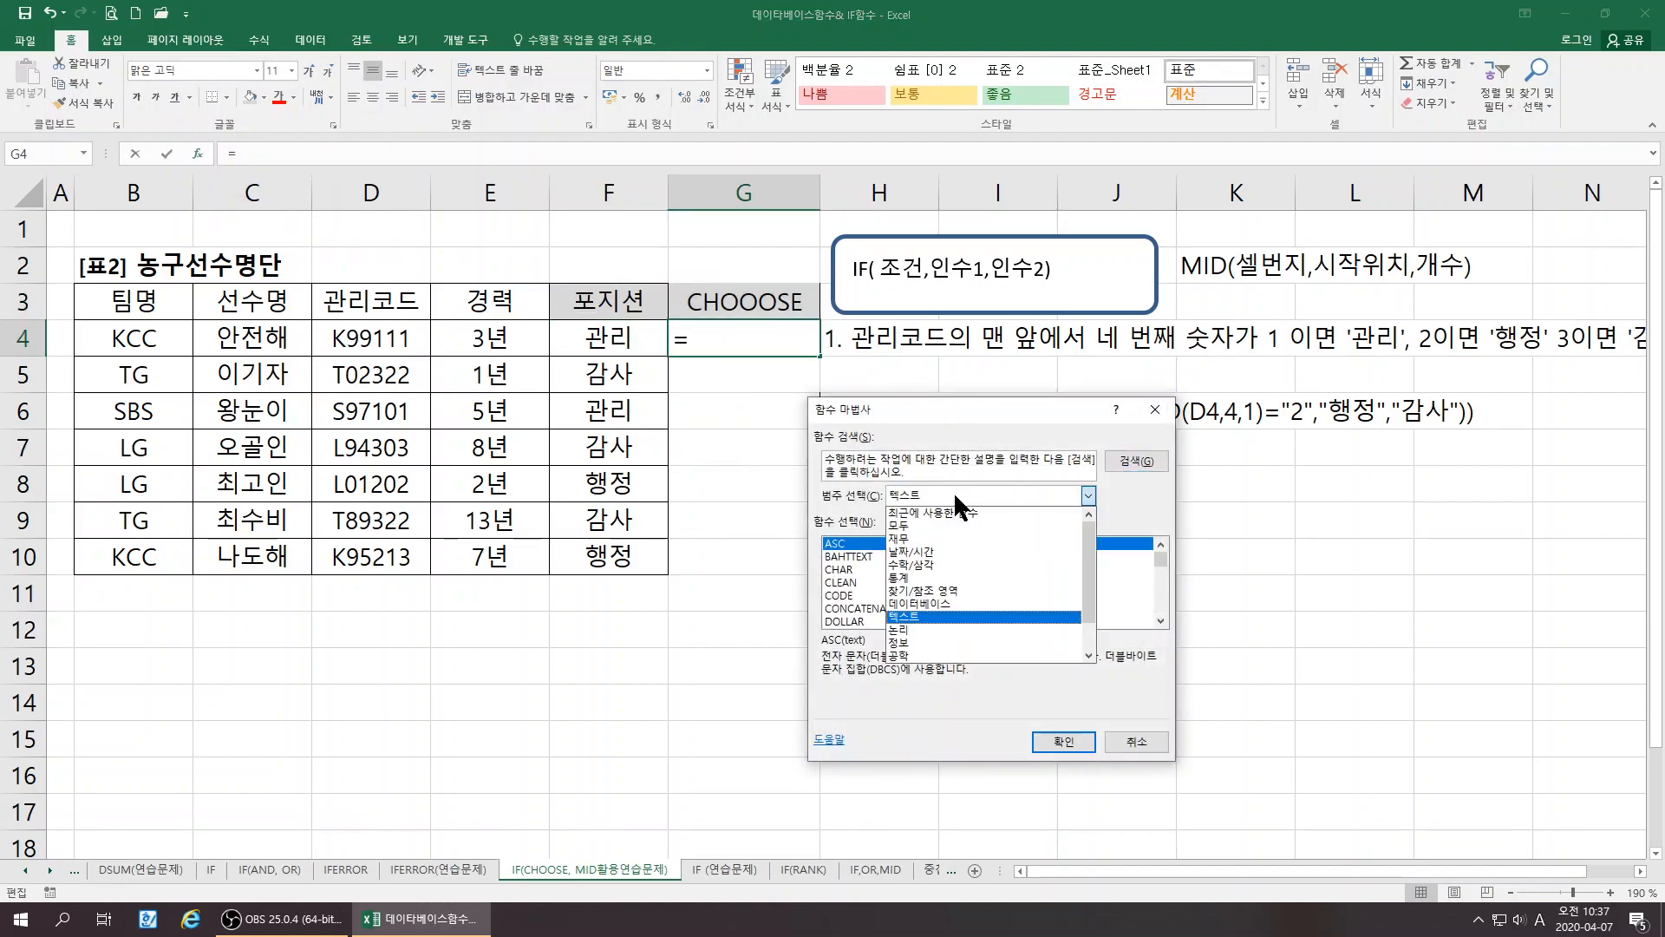
left_click(929, 590)
left_click(858, 570)
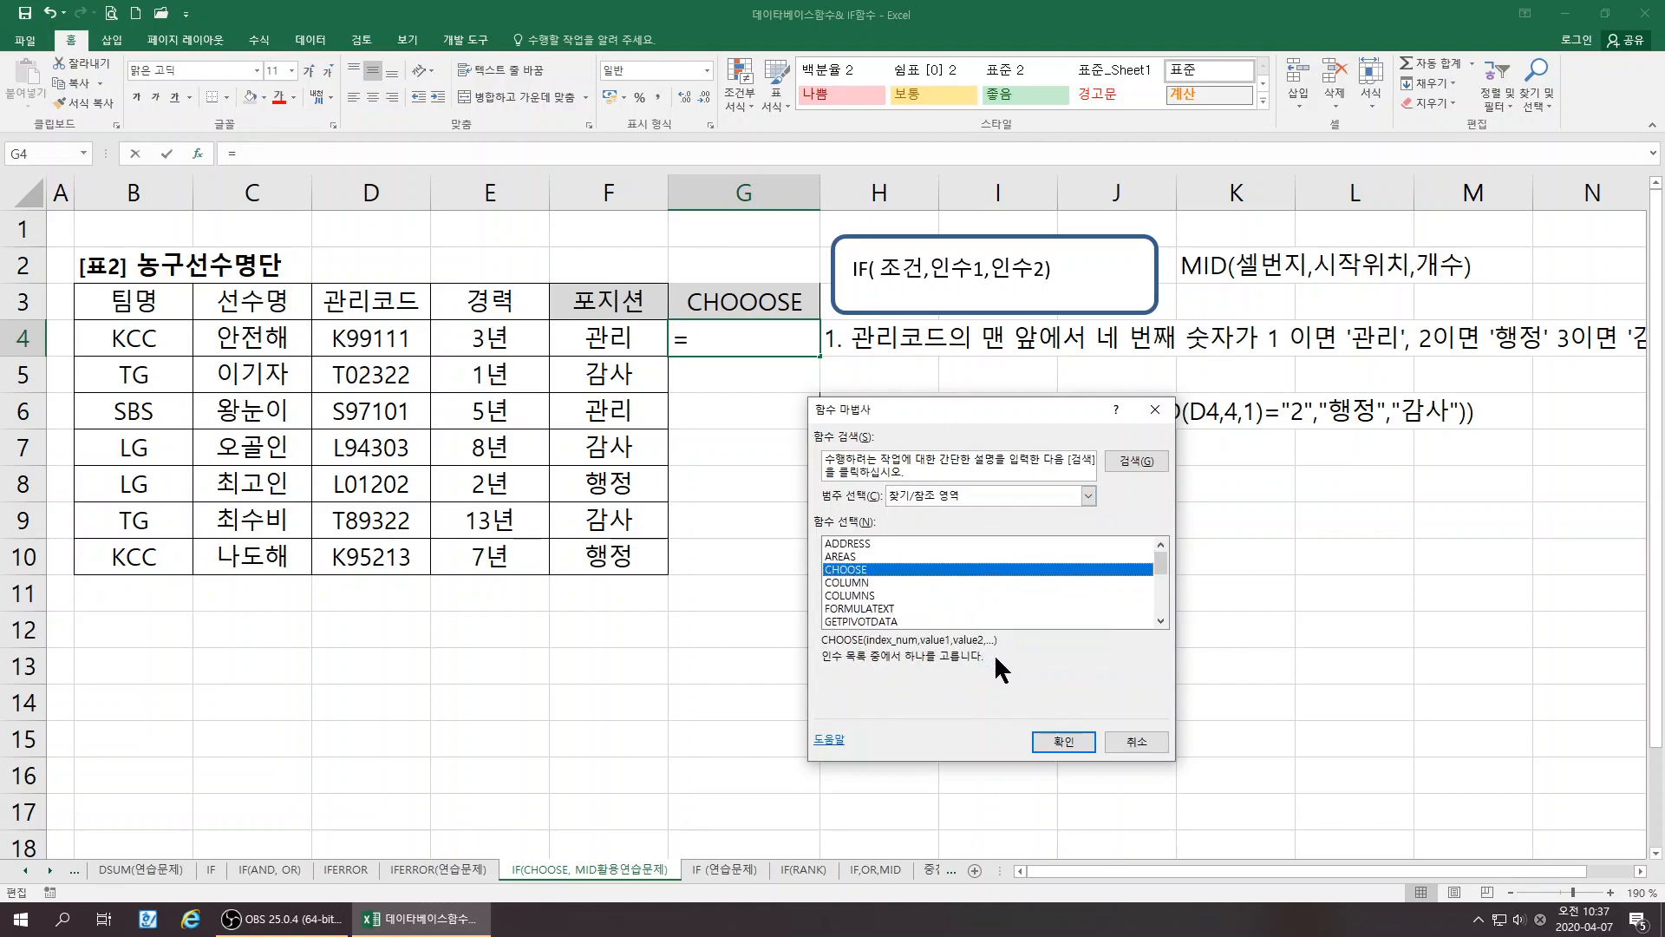
left_click(1060, 742)
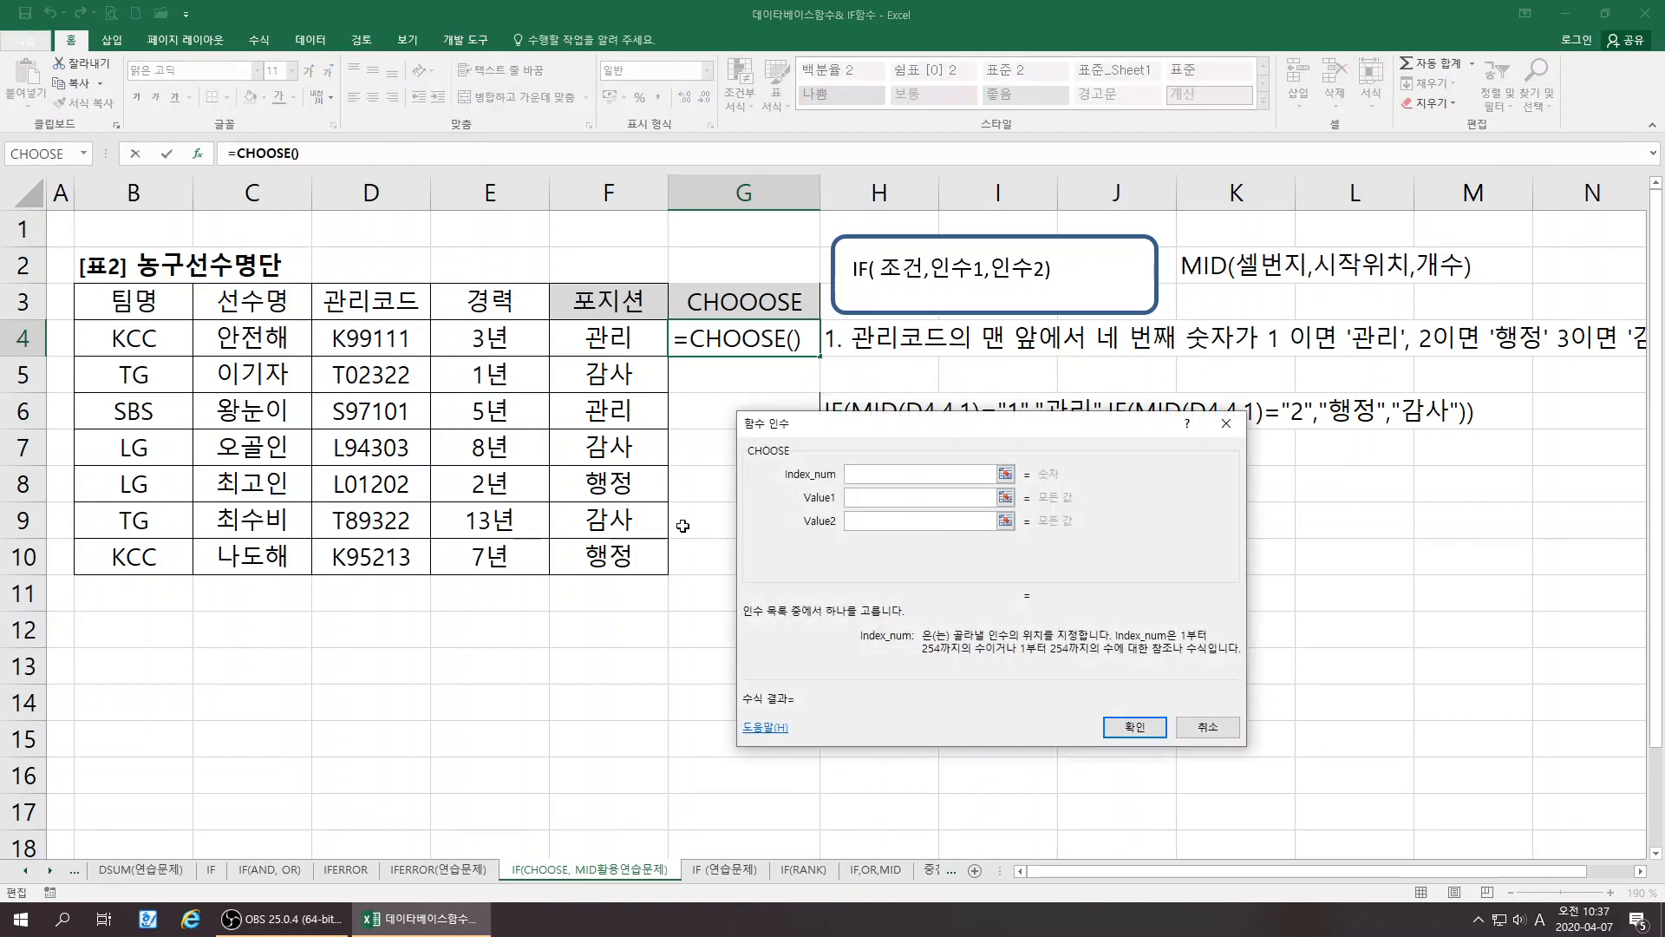
left_click_drag(855, 419, 867, 438)
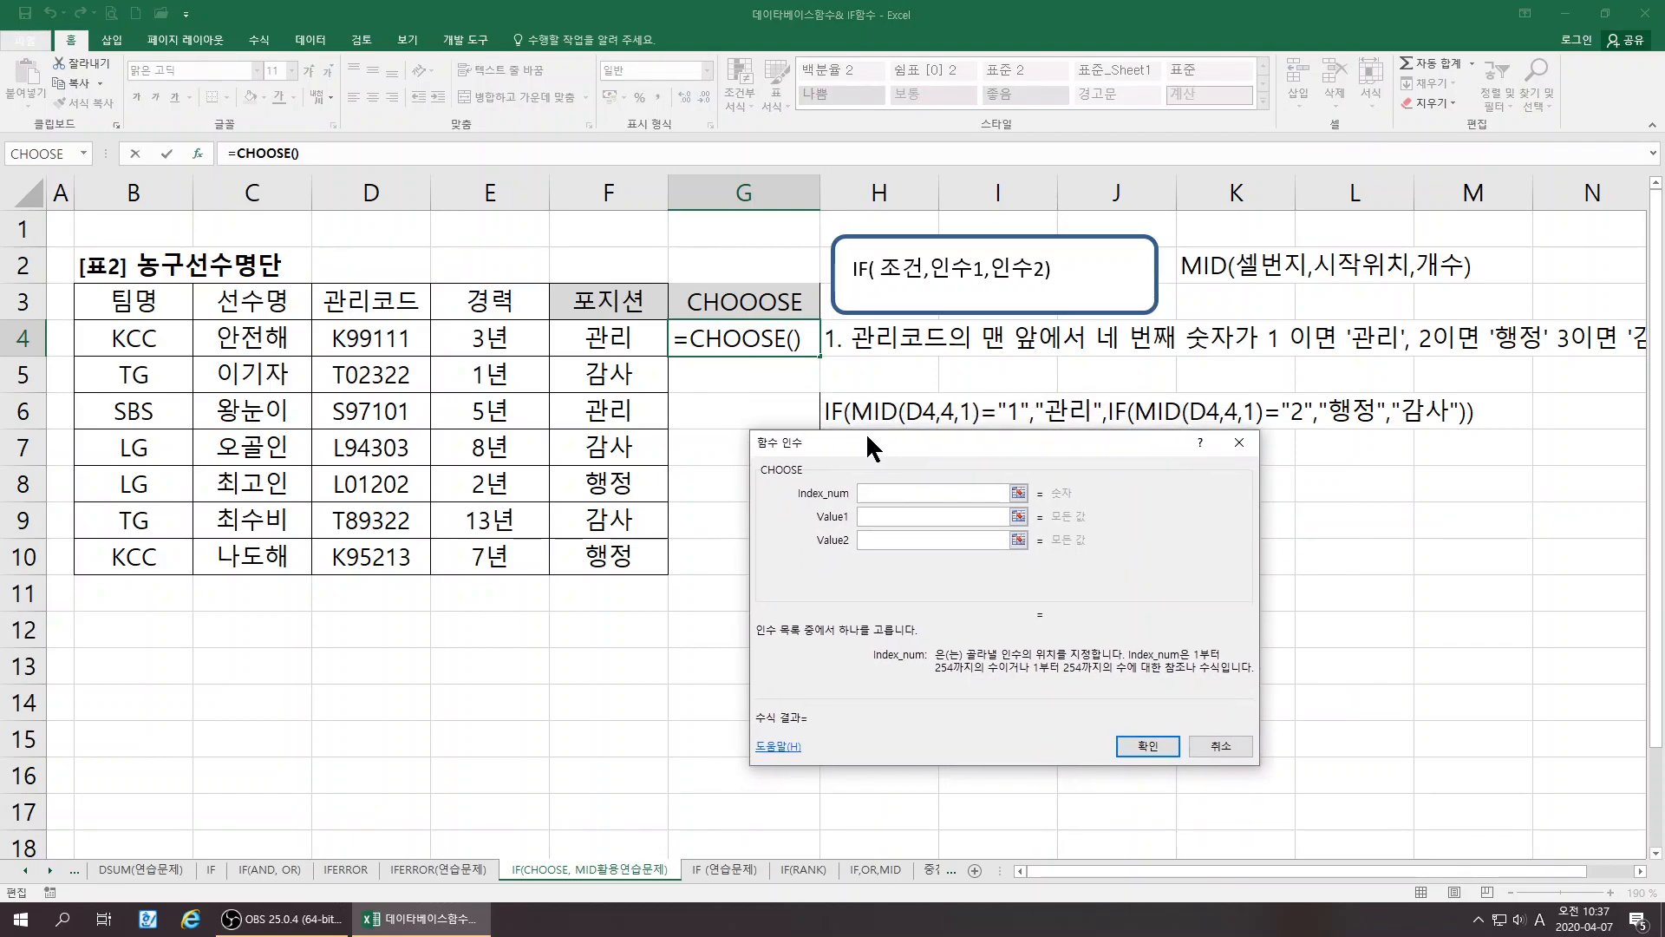
Nest MID as CHOOSE's index number with text D4, start position 4 and 1 character, and return to CHOOSE's arguments
left_click(84, 154)
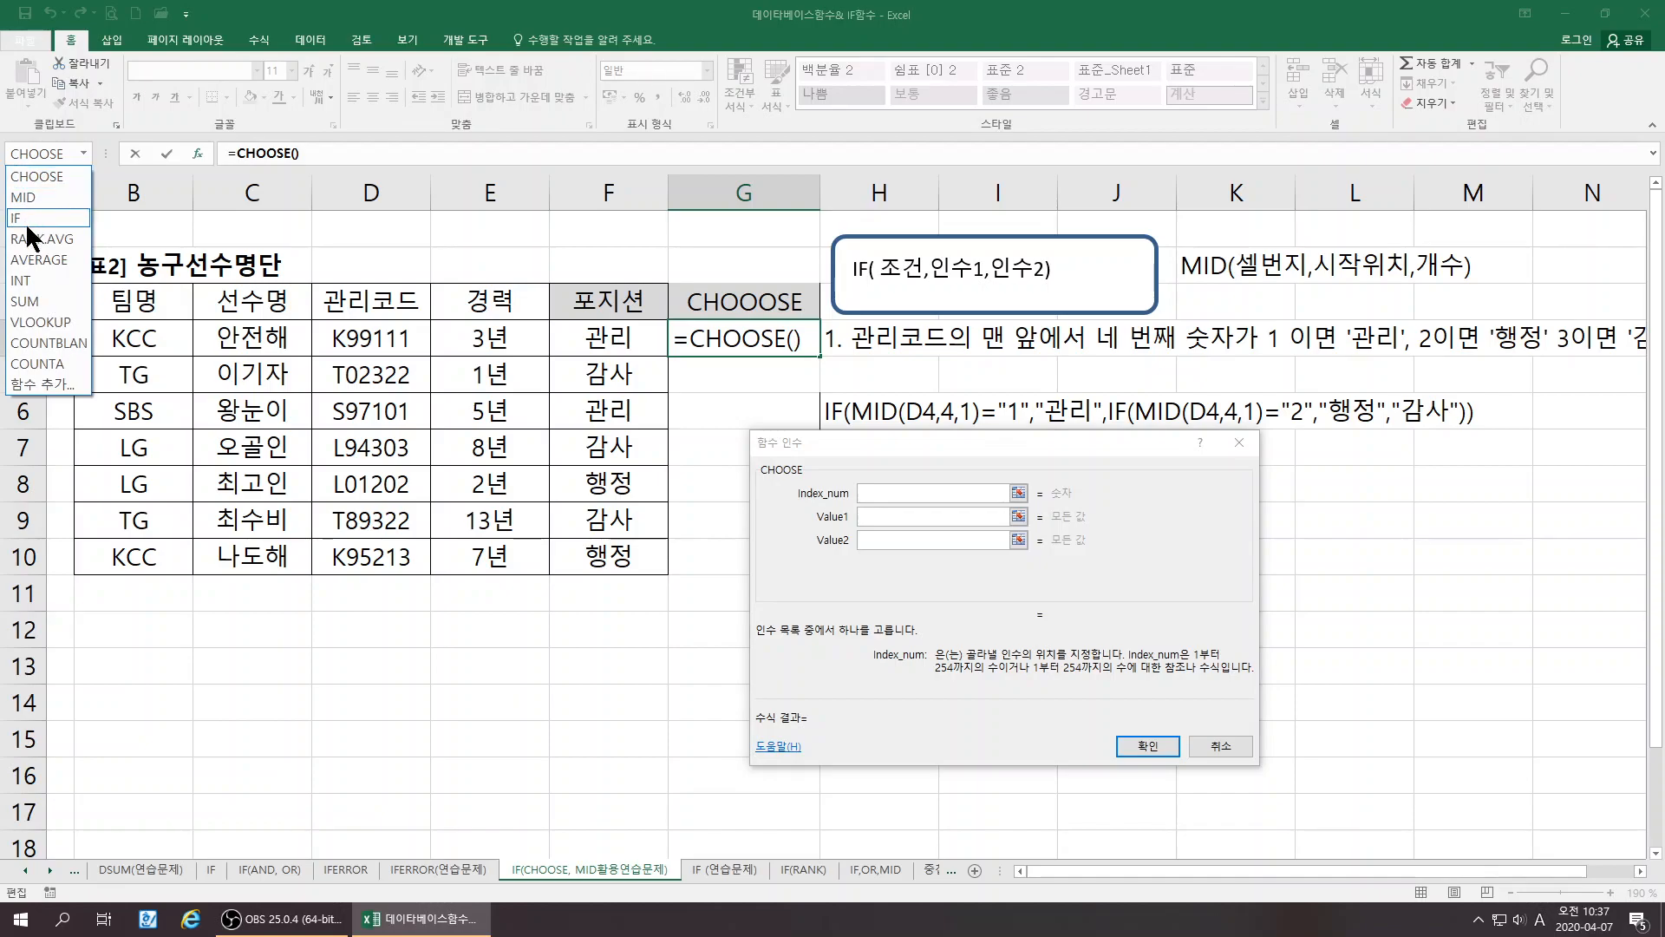
left_click(26, 198)
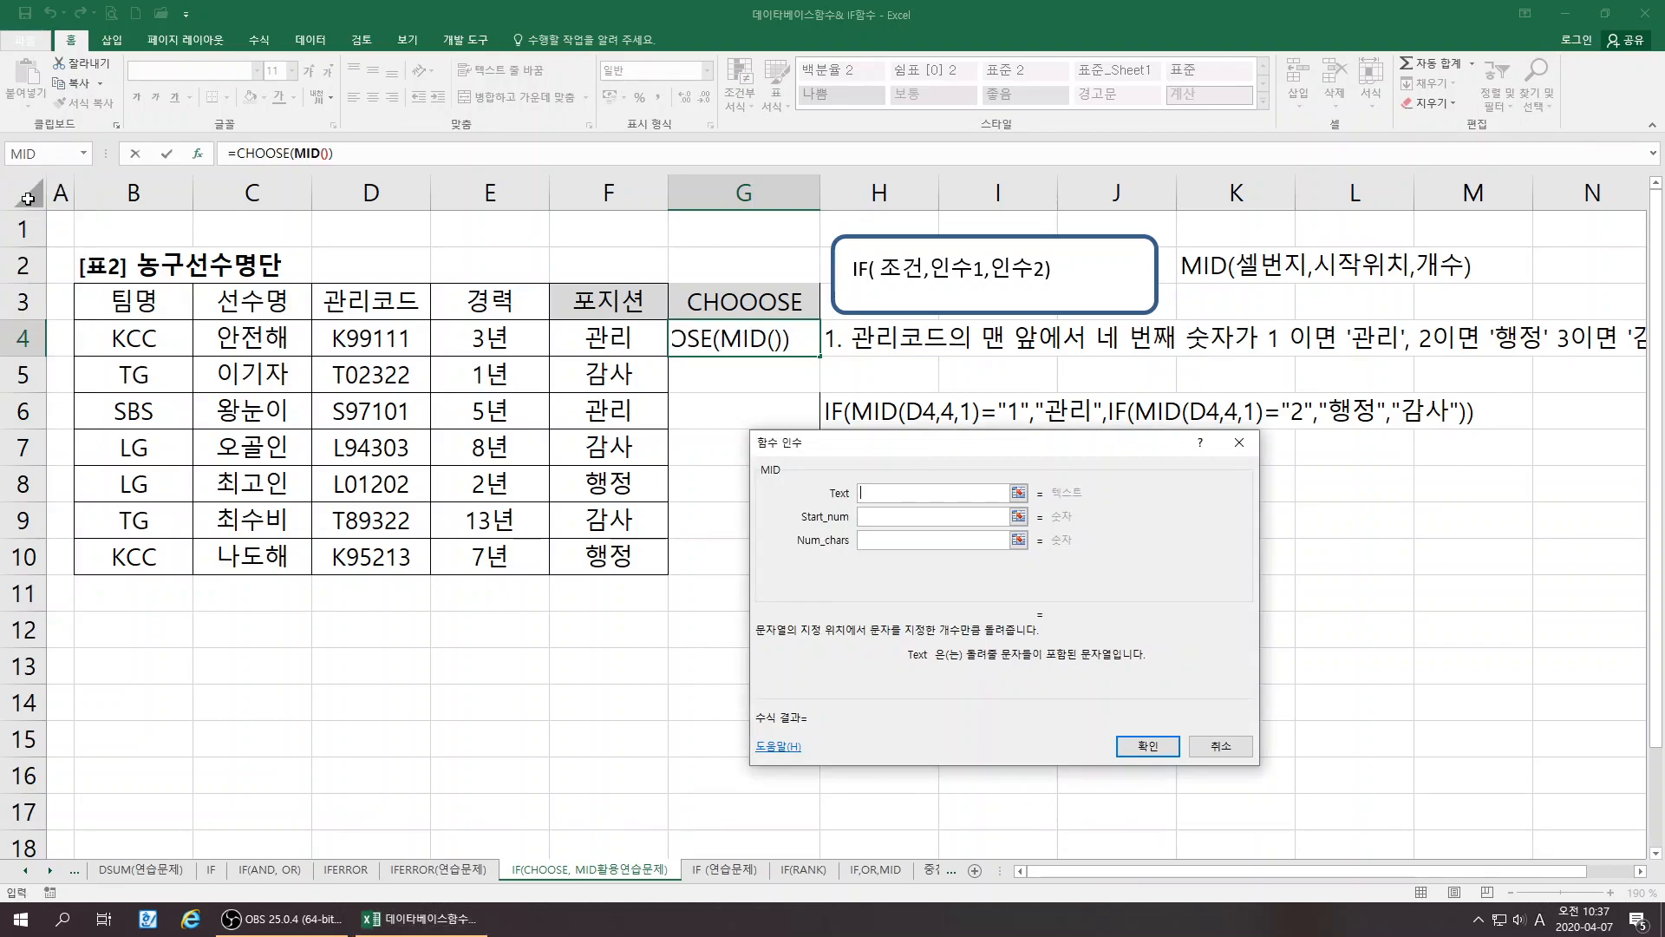
left_click(346, 339)
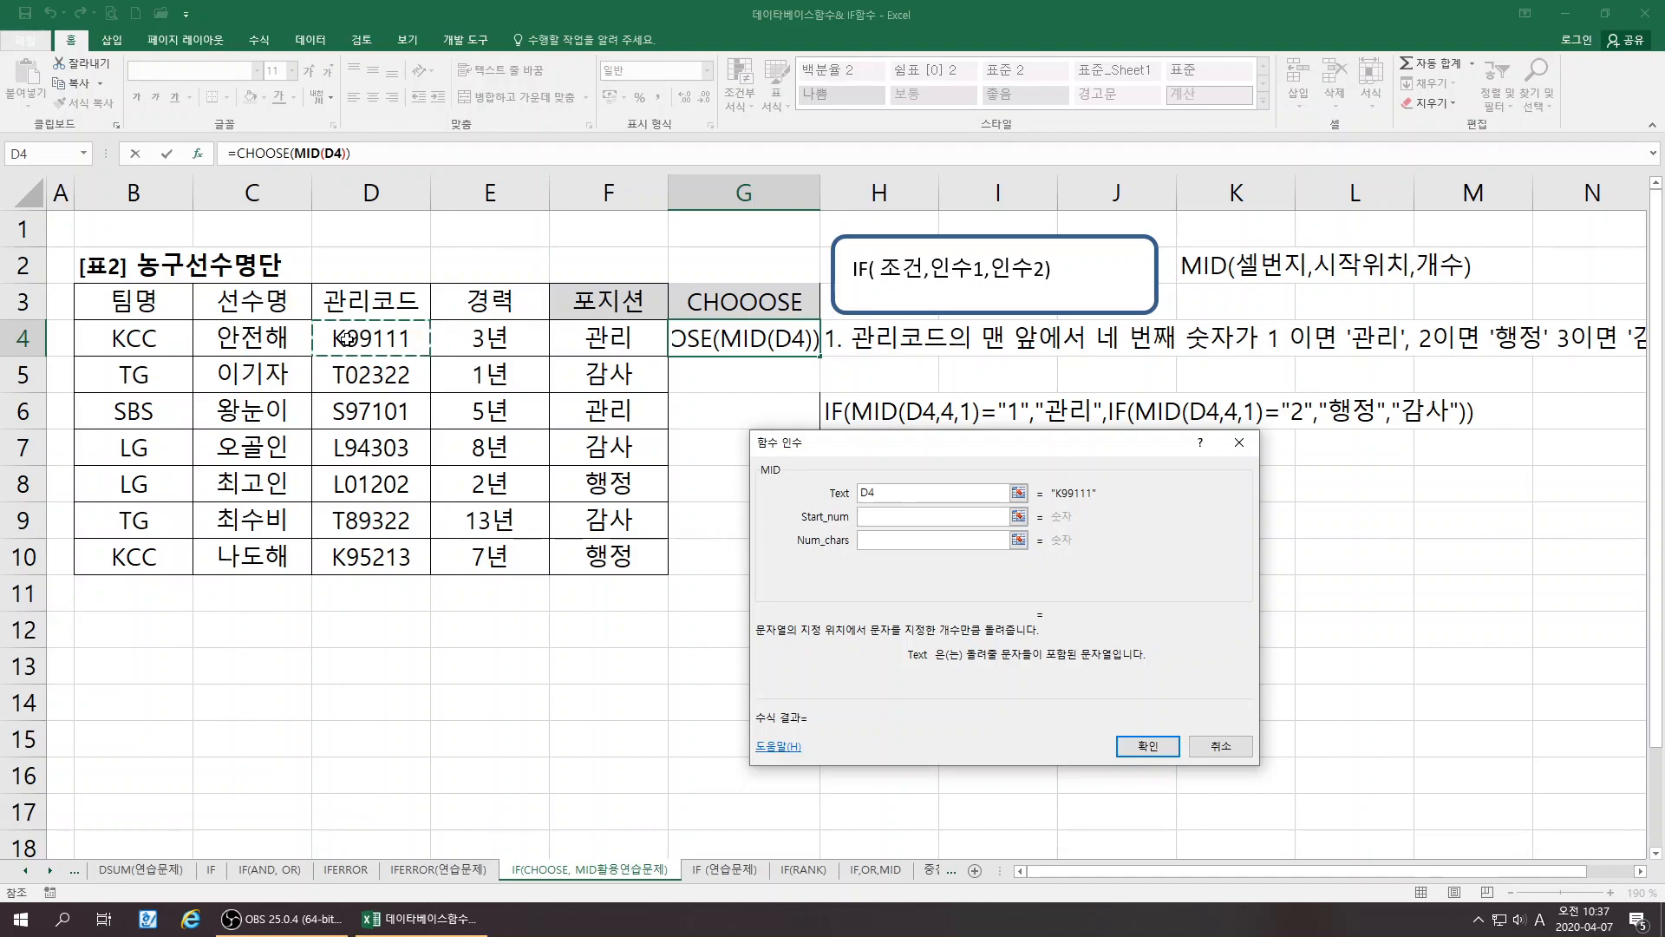
key("Tab")
type("4")
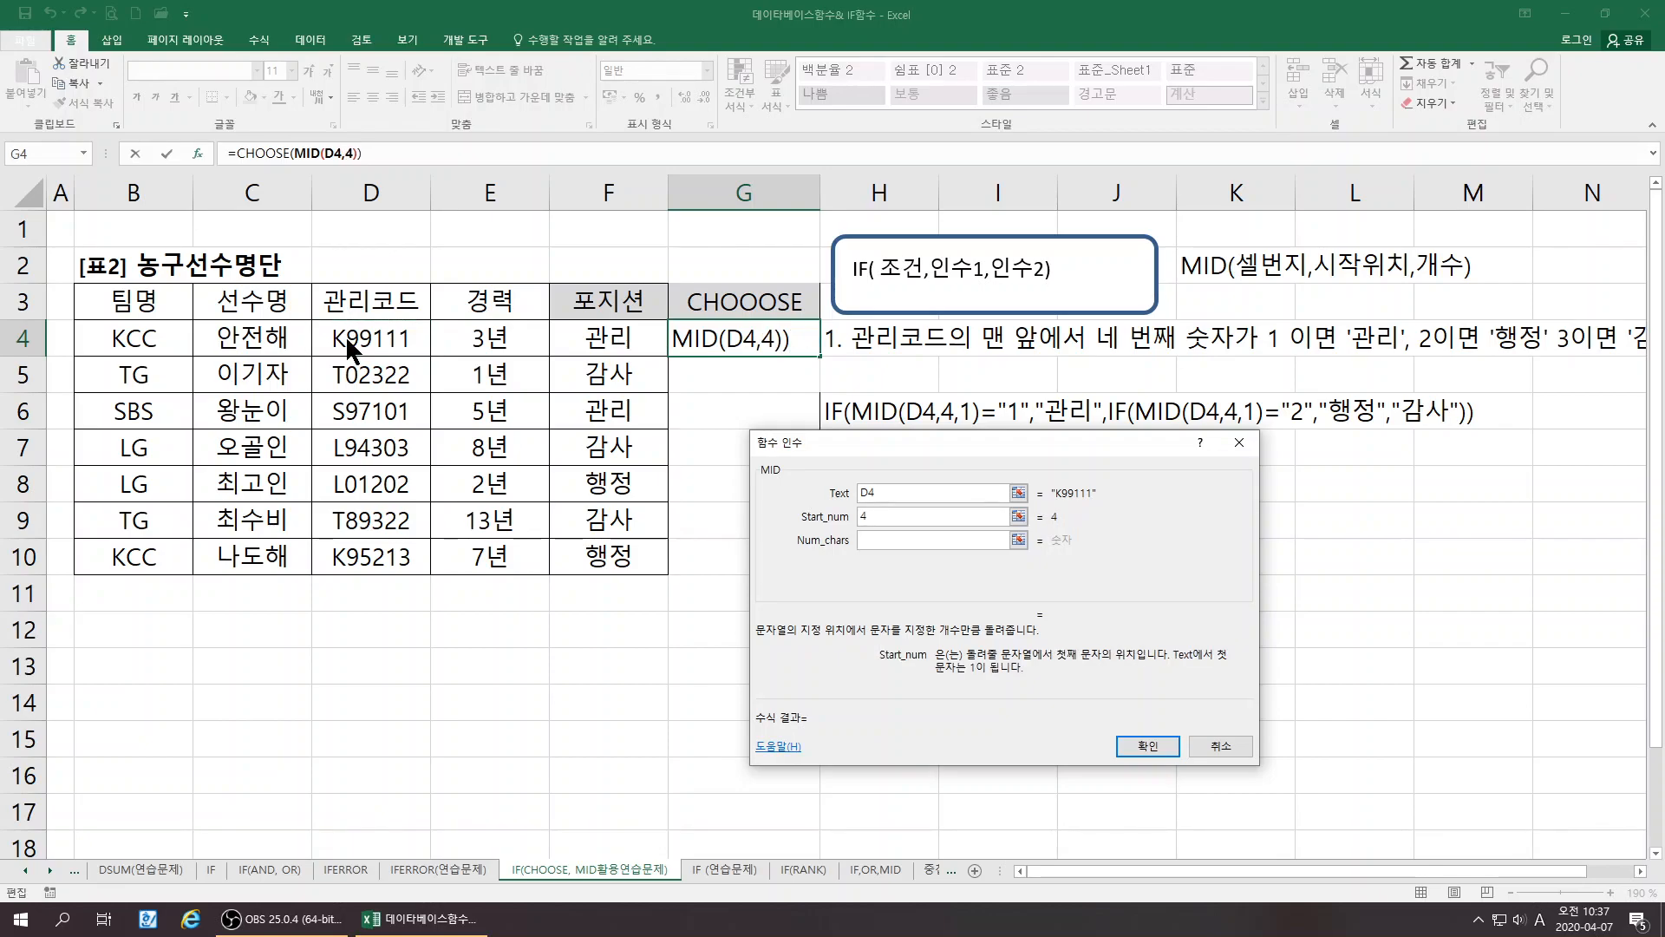
key("Tab")
type("1")
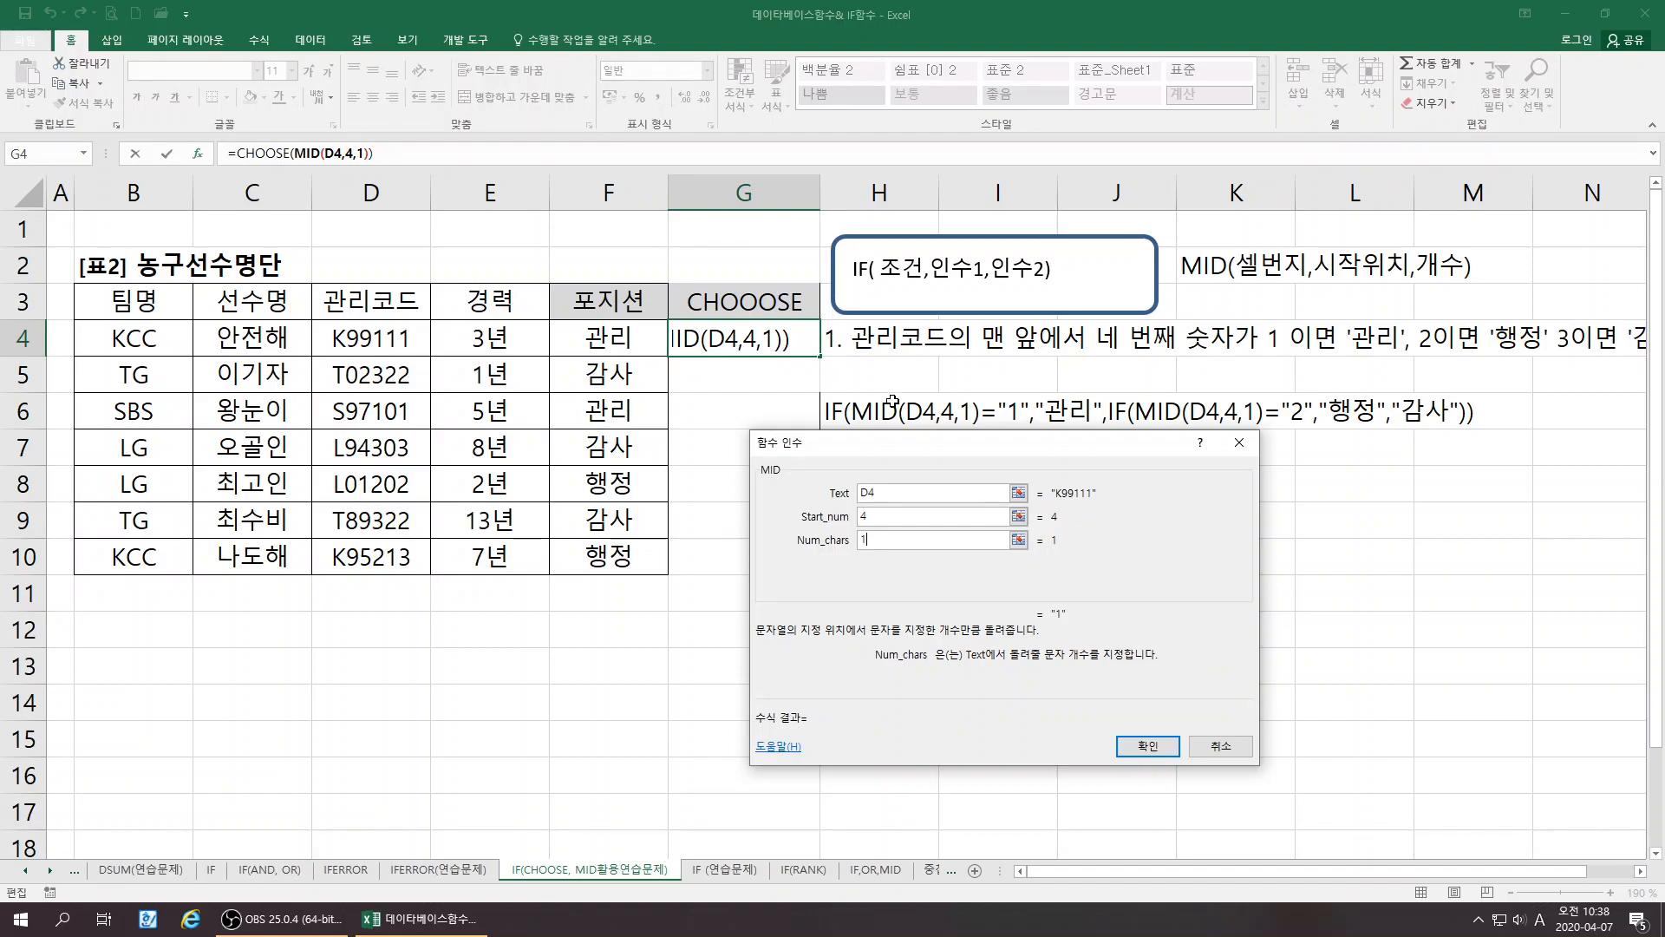
left_click(264, 153)
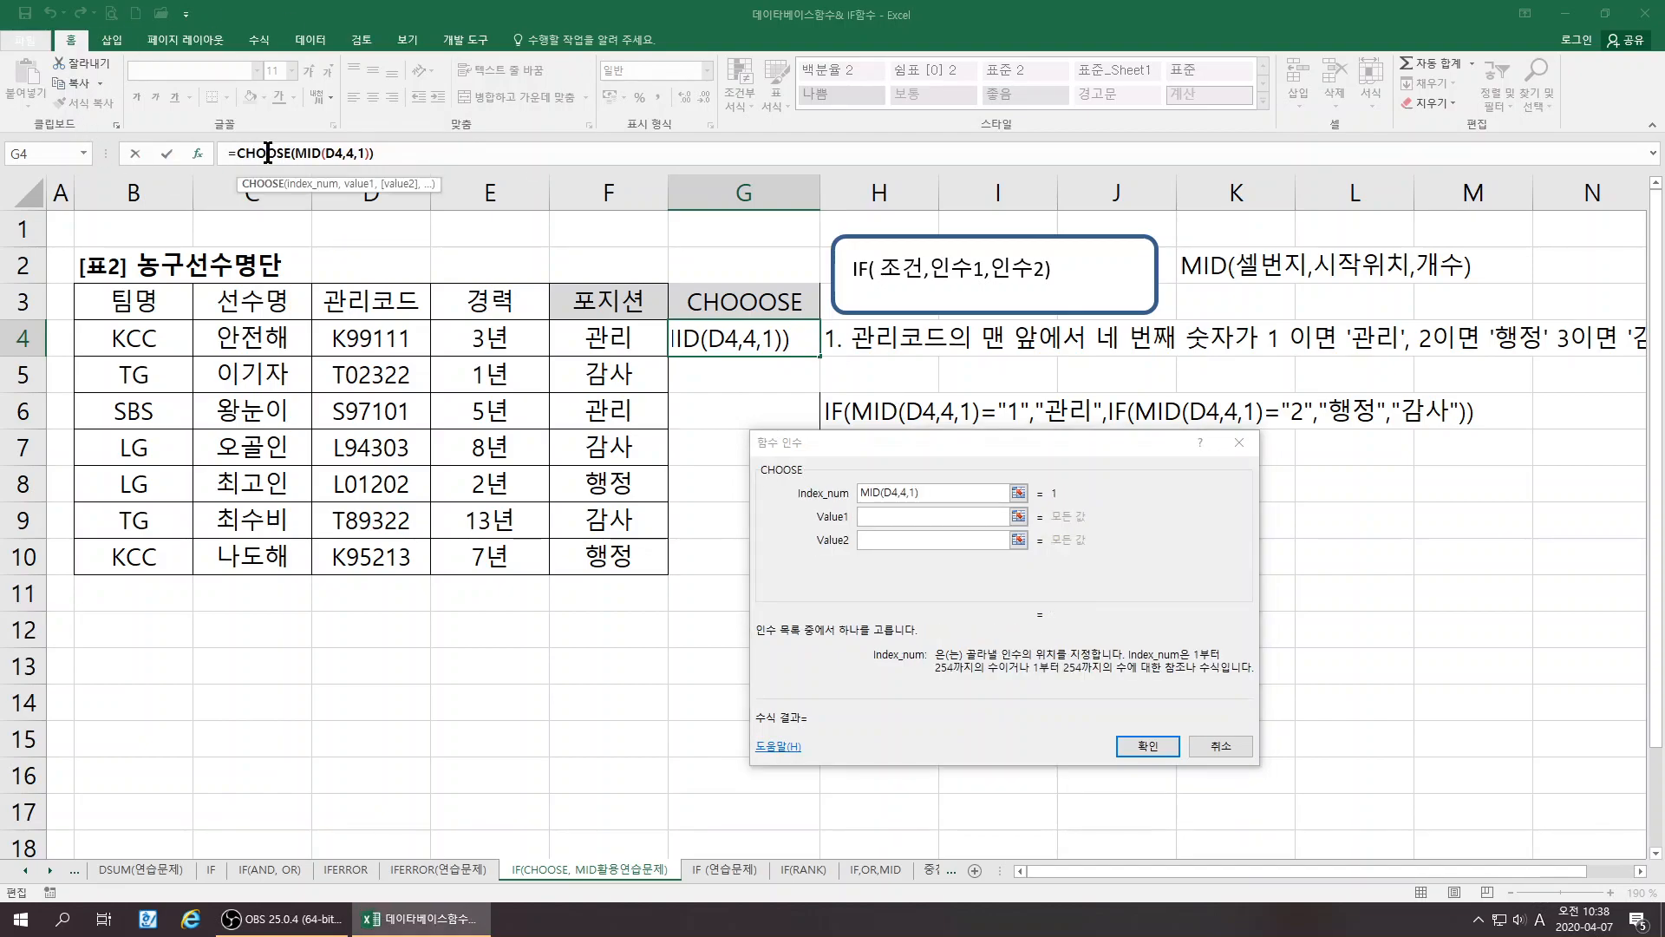
left_click(930, 491)
type("=1")
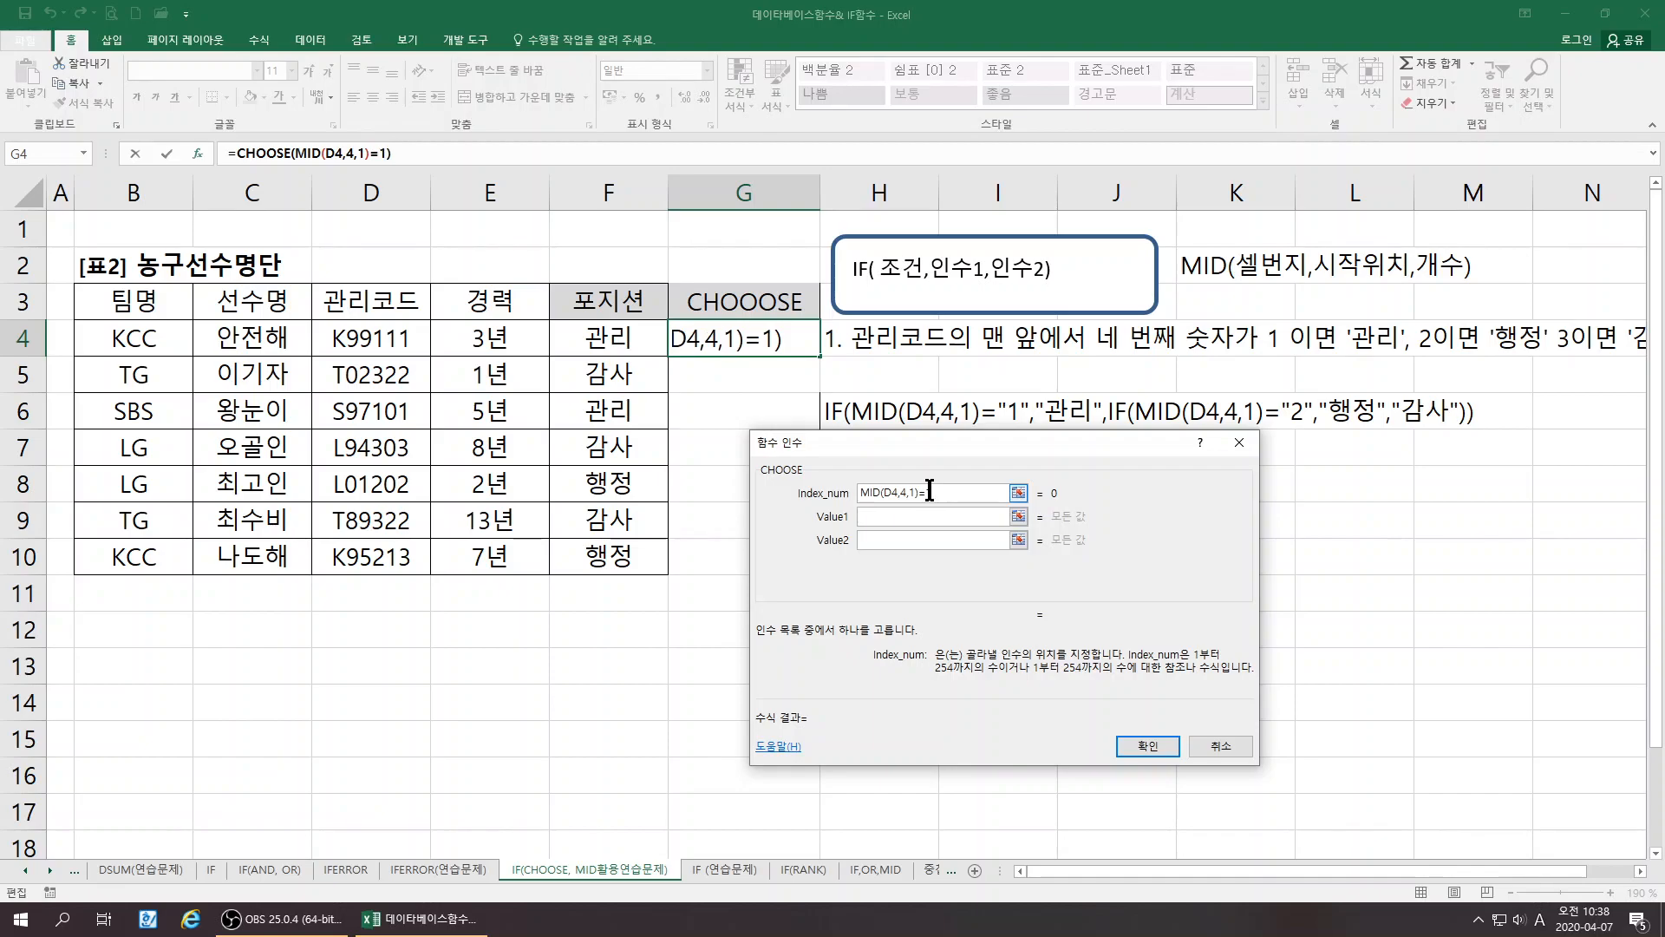
key("BackSpace")
key("BackSpace")
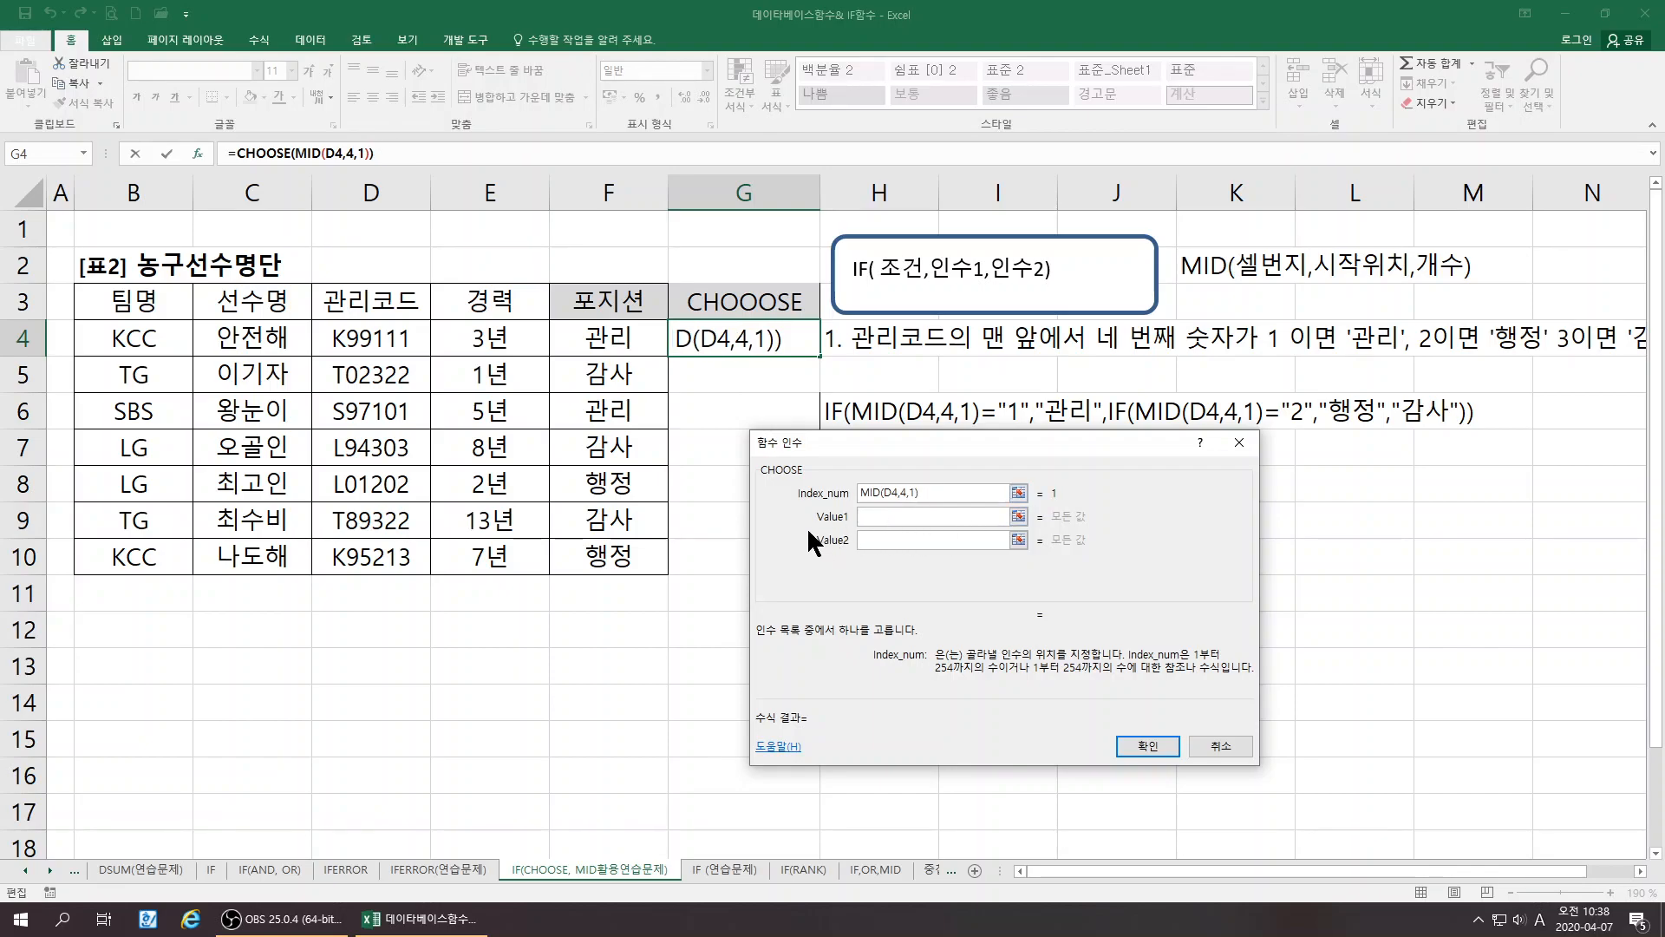
Enter 관리, 행정 and 감사 as CHOOSE's Value1, Value2 and Value3 and complete the formula in G4
left_click(886, 517)
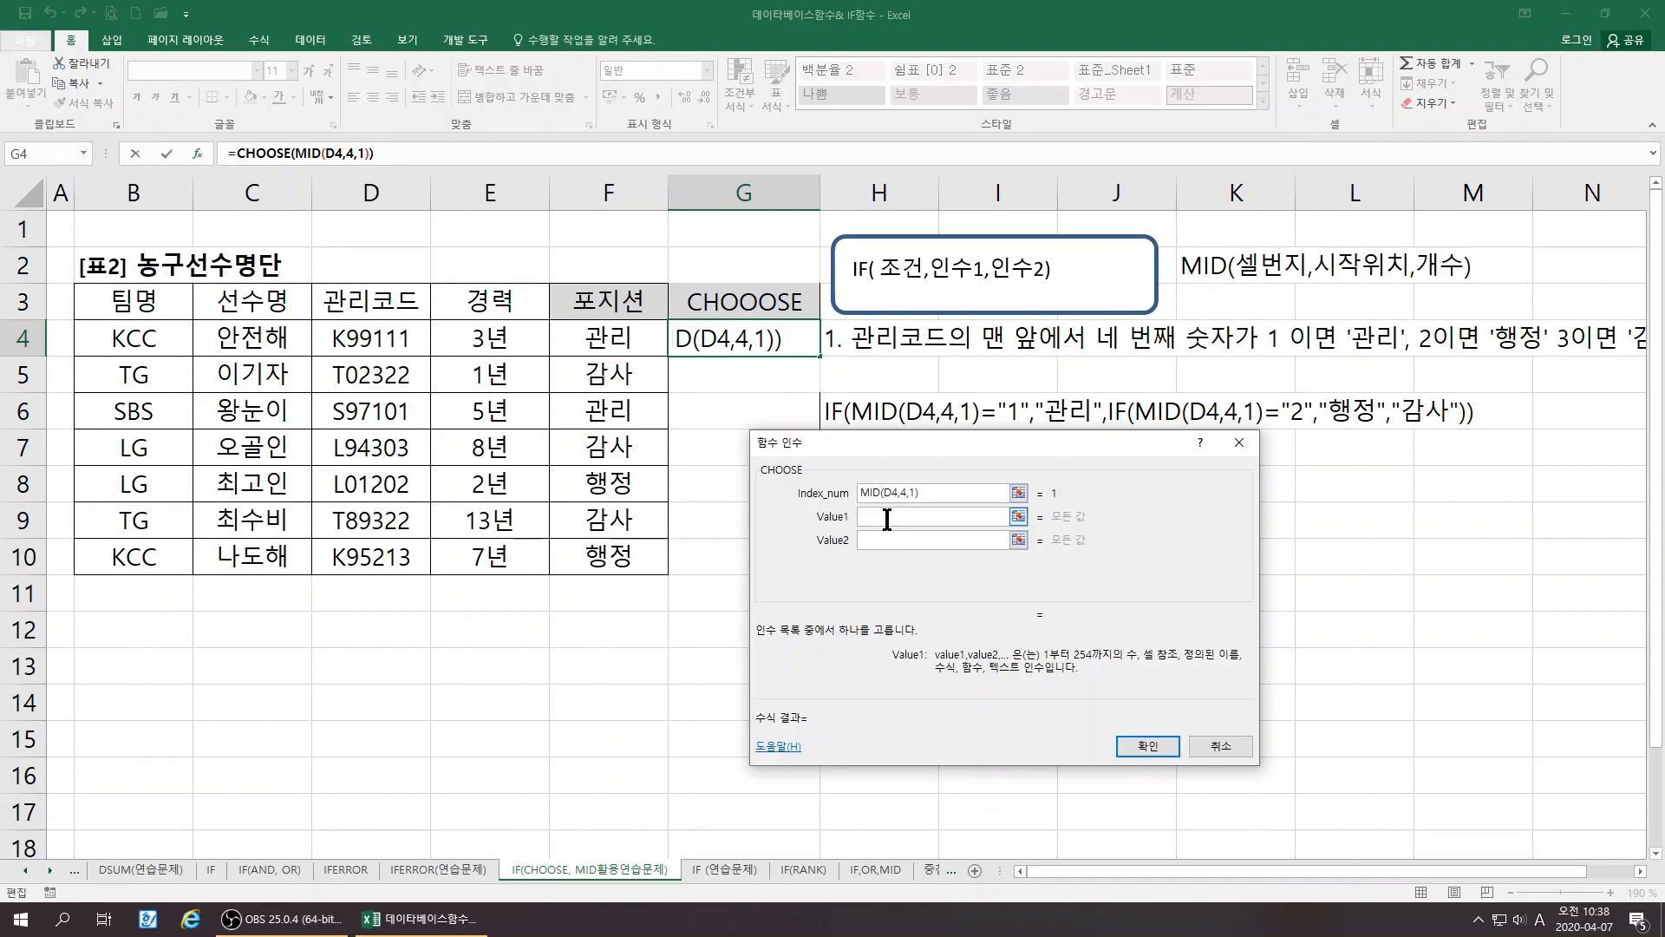
type("rhks")
key("BackSpace")
key("BackSpace")
key("BackSpace")
key("BackSpace")
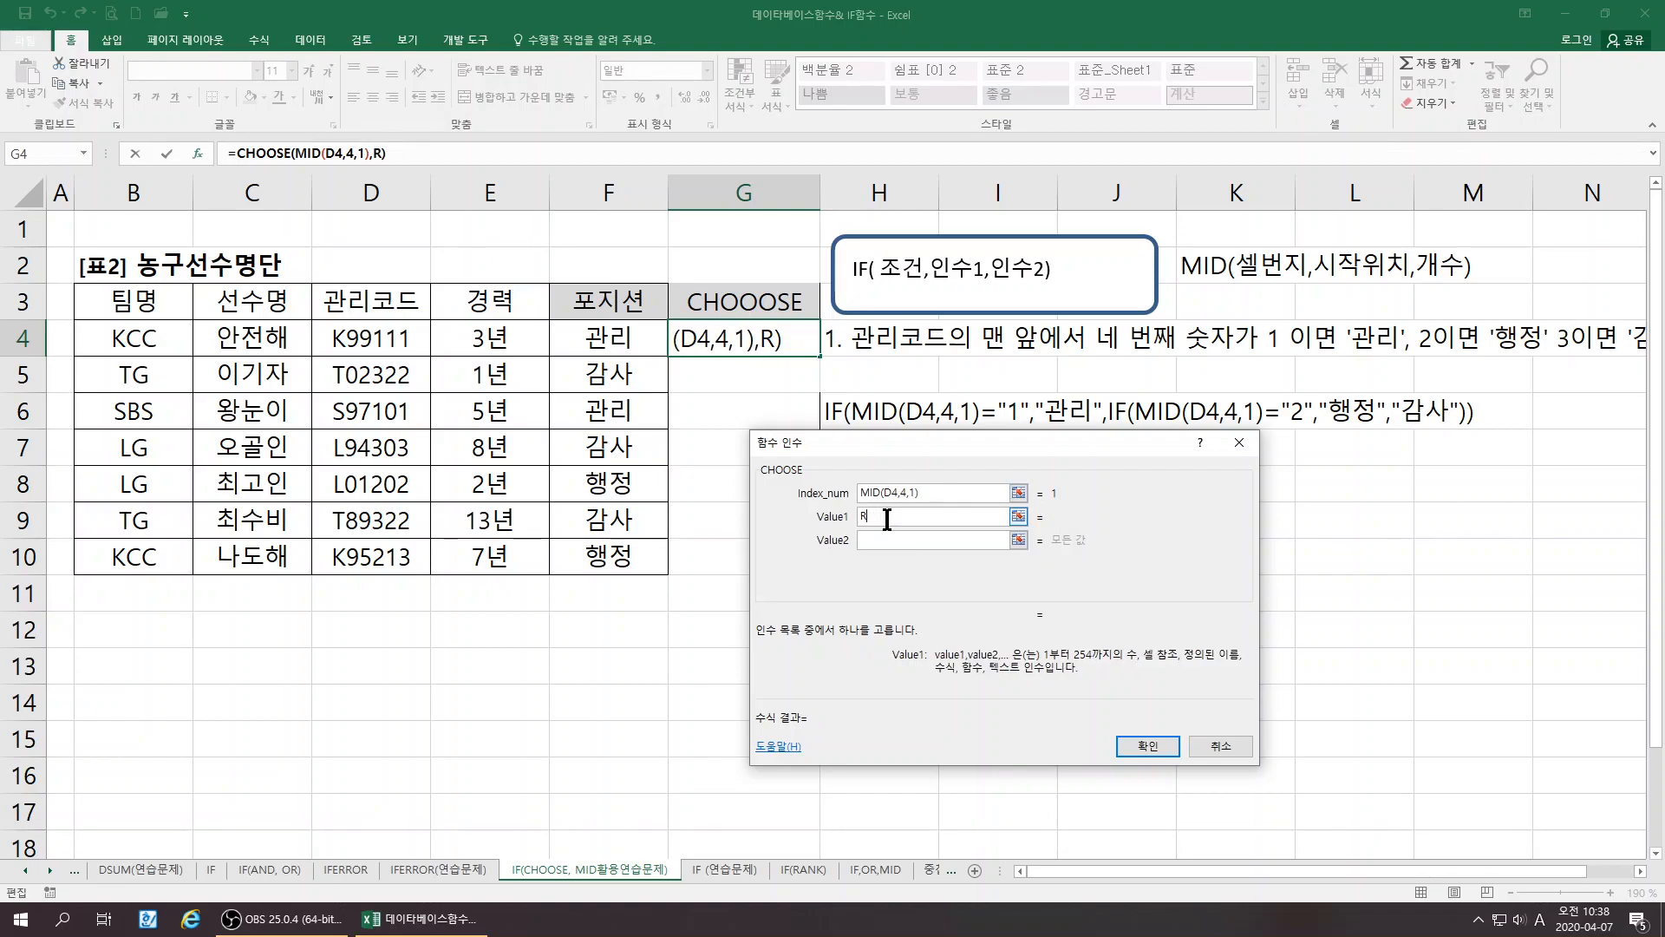
type("관리")
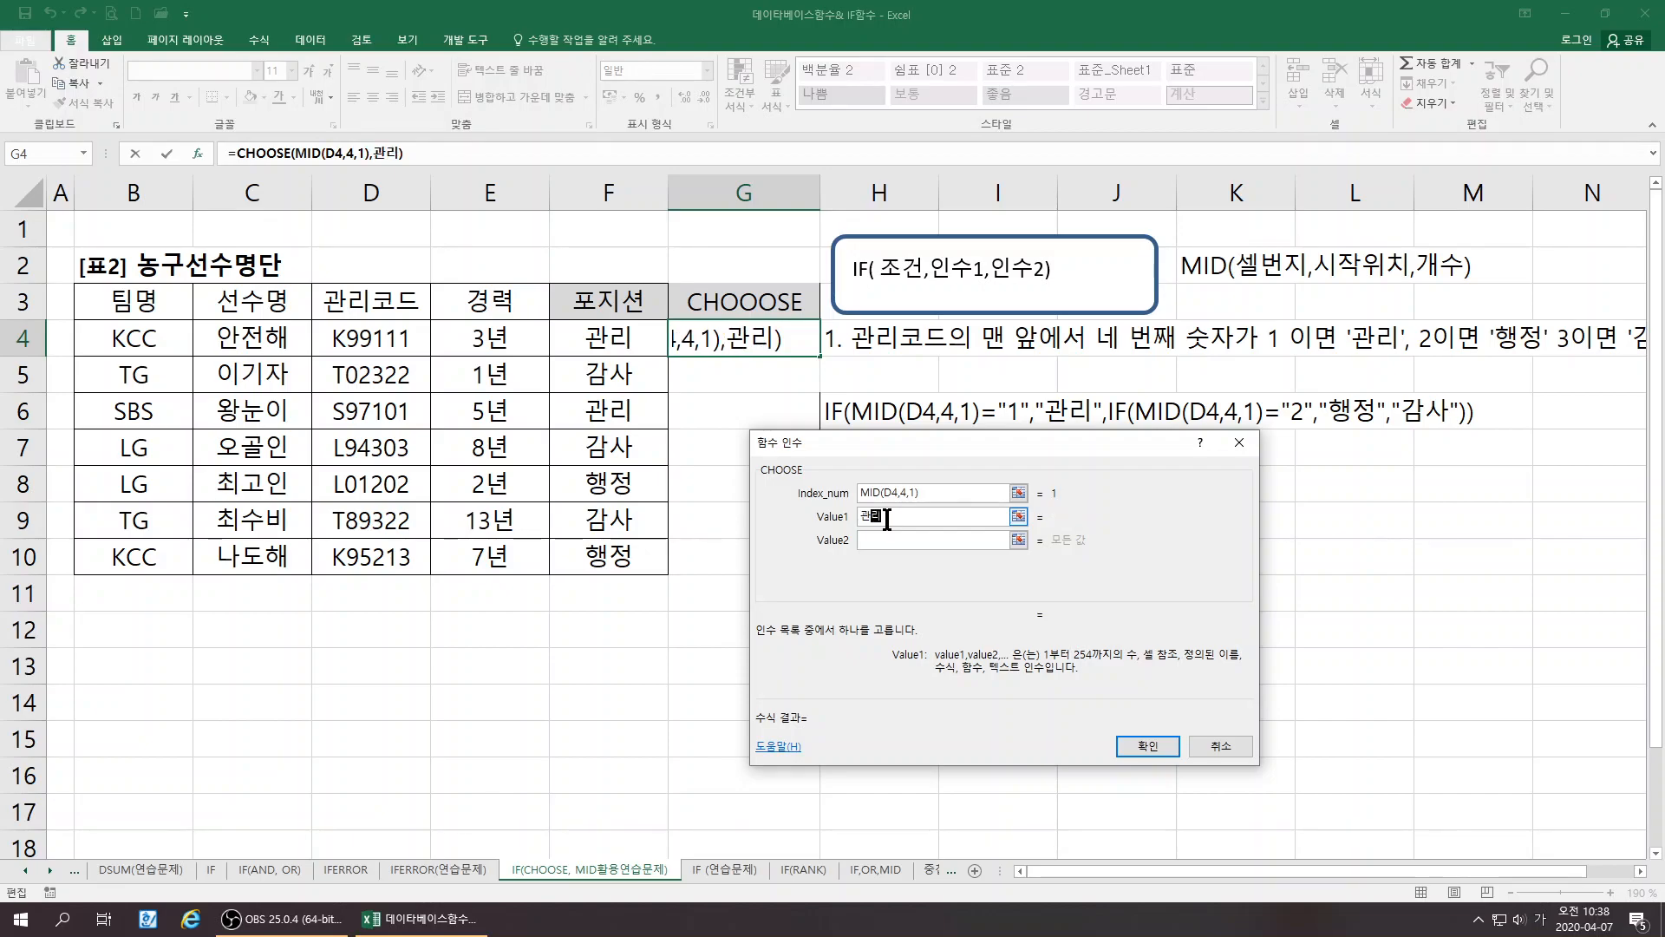
key("Tab")
type("행정")
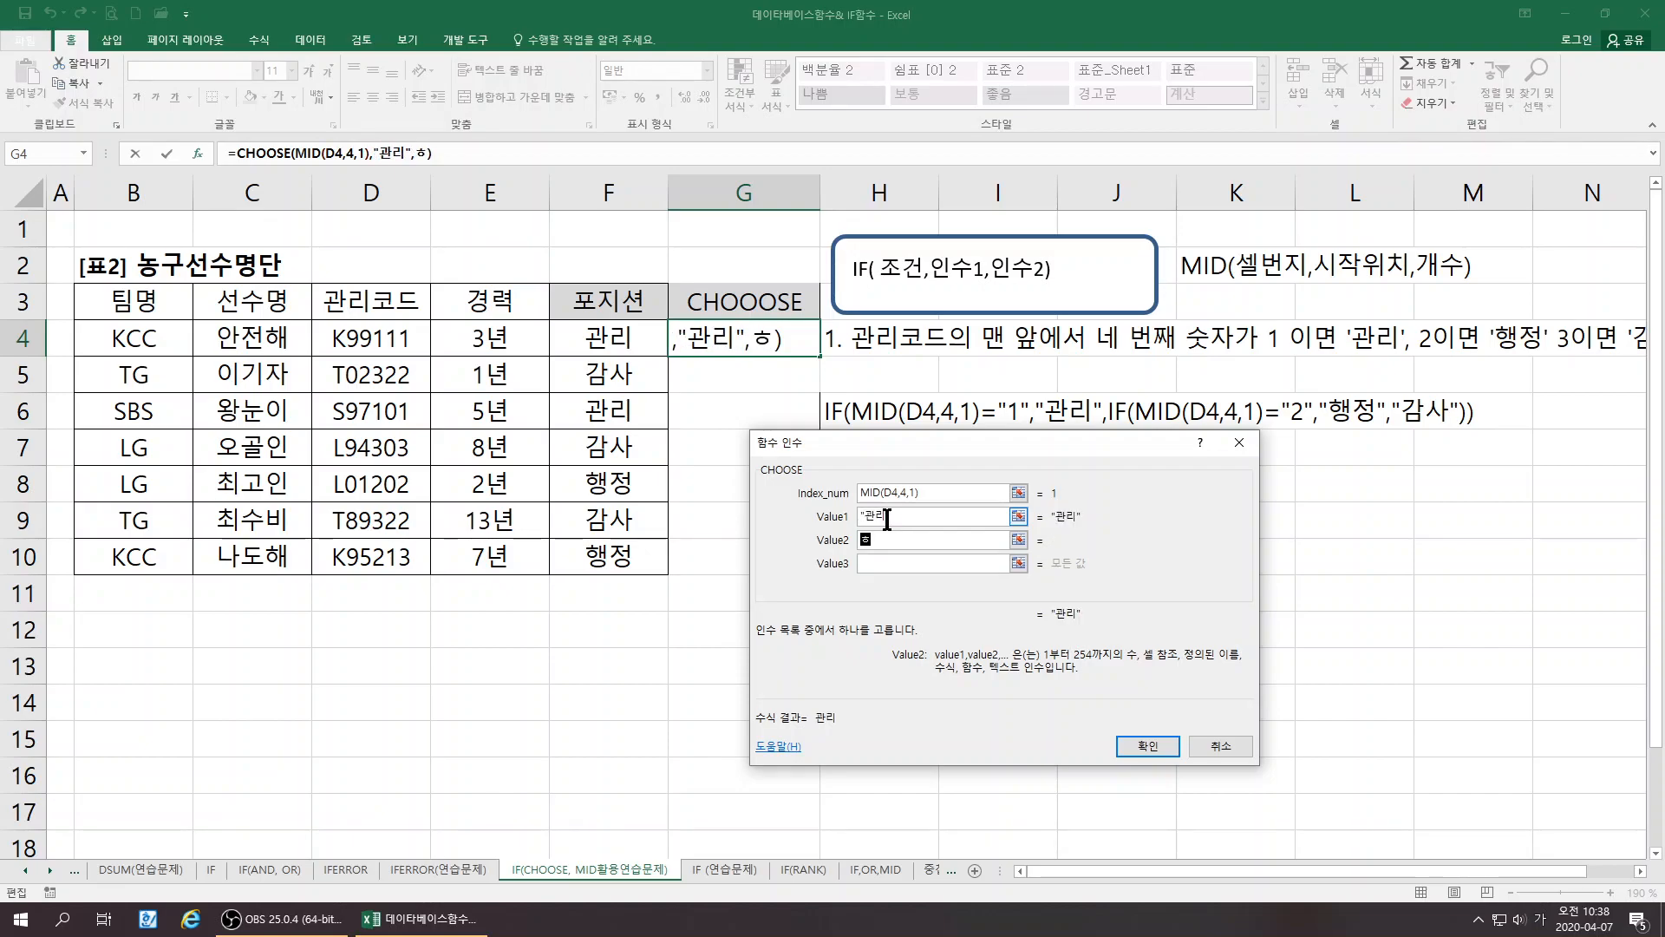
key("Tab")
type("감사")
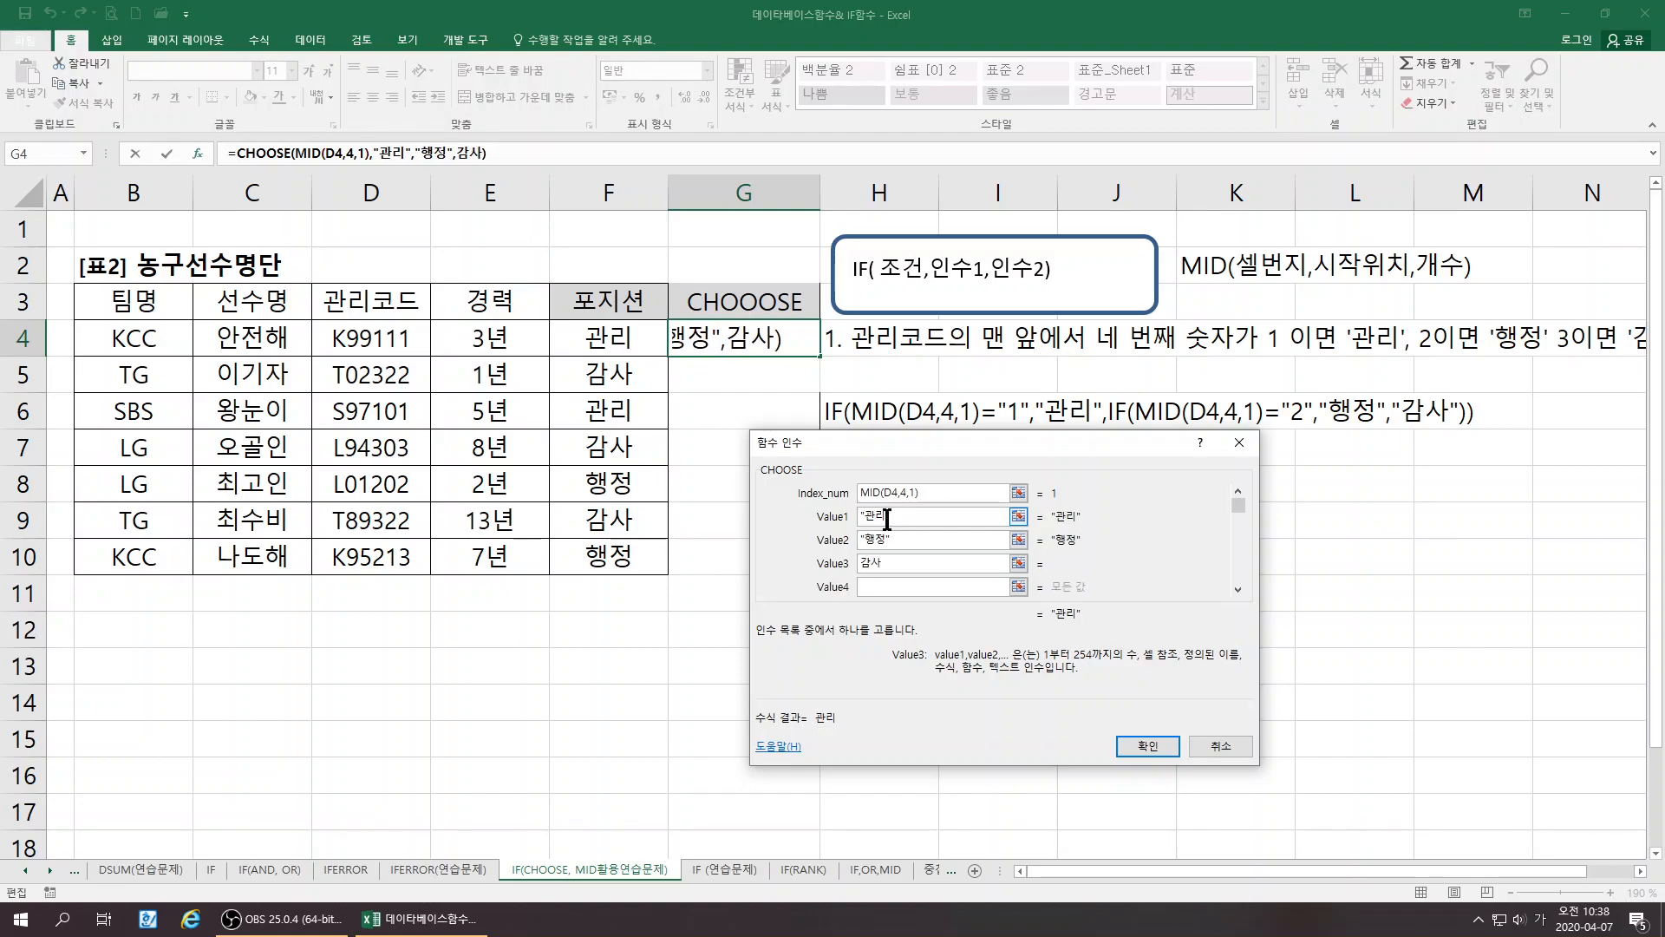
left_click(1149, 745)
Copy the CHOOSE formula from G4 down to G10 and center the results in G4:G10
left_click_drag(819, 356, 790, 562)
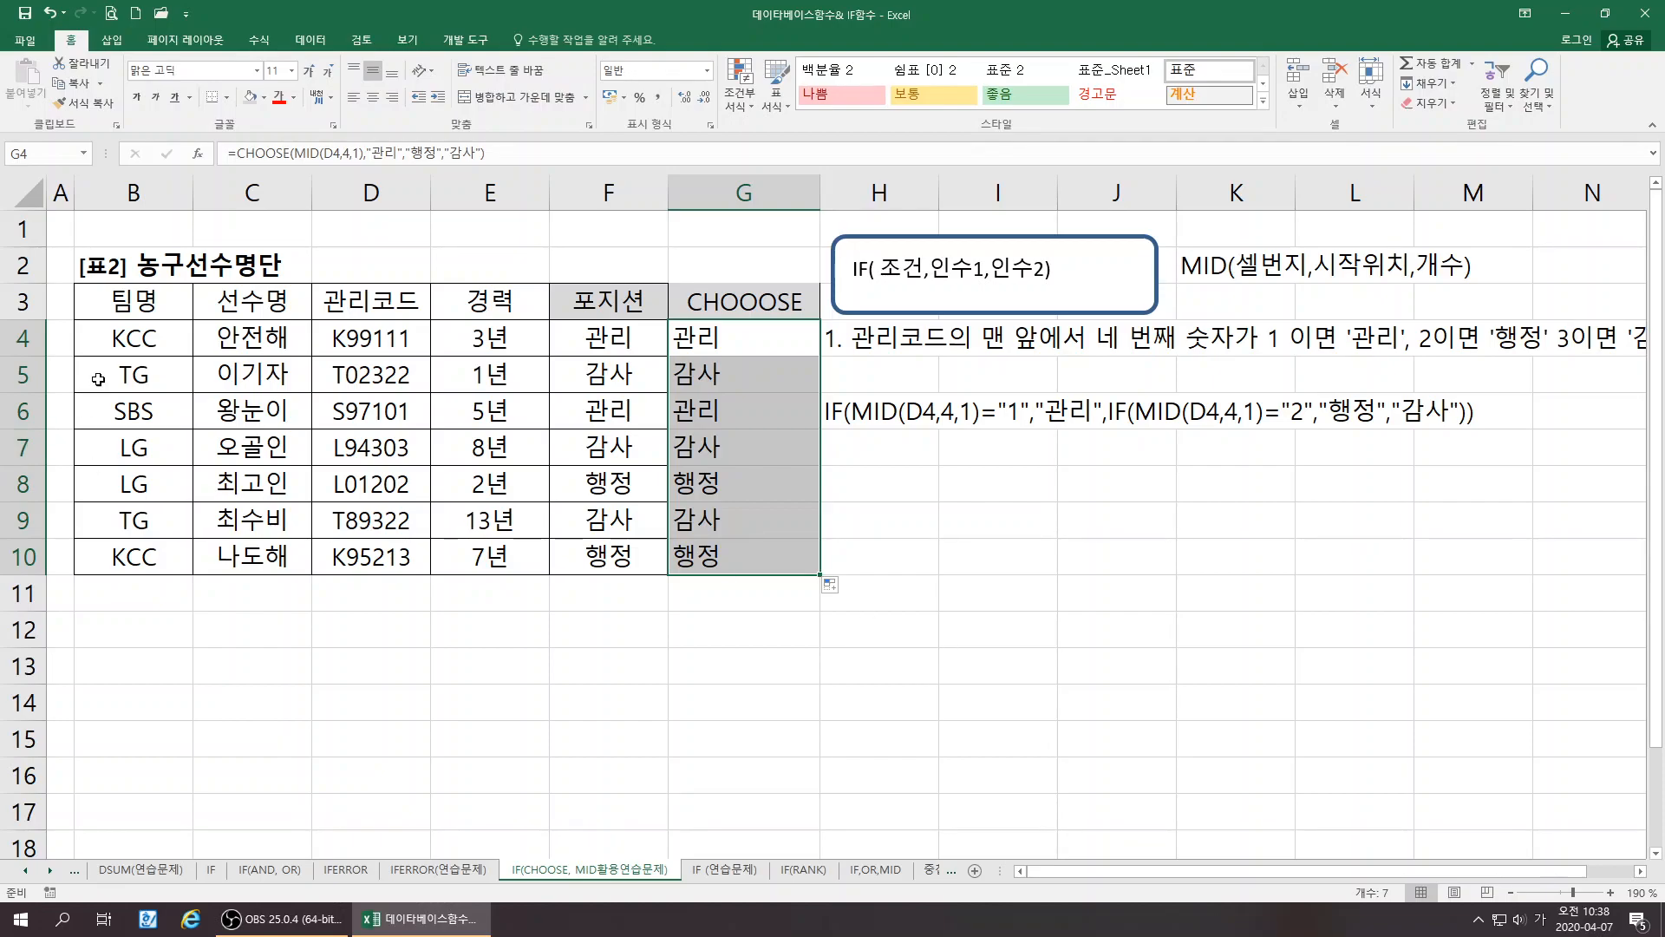
left_click(128, 341)
left_click_drag(128, 341, 143, 558)
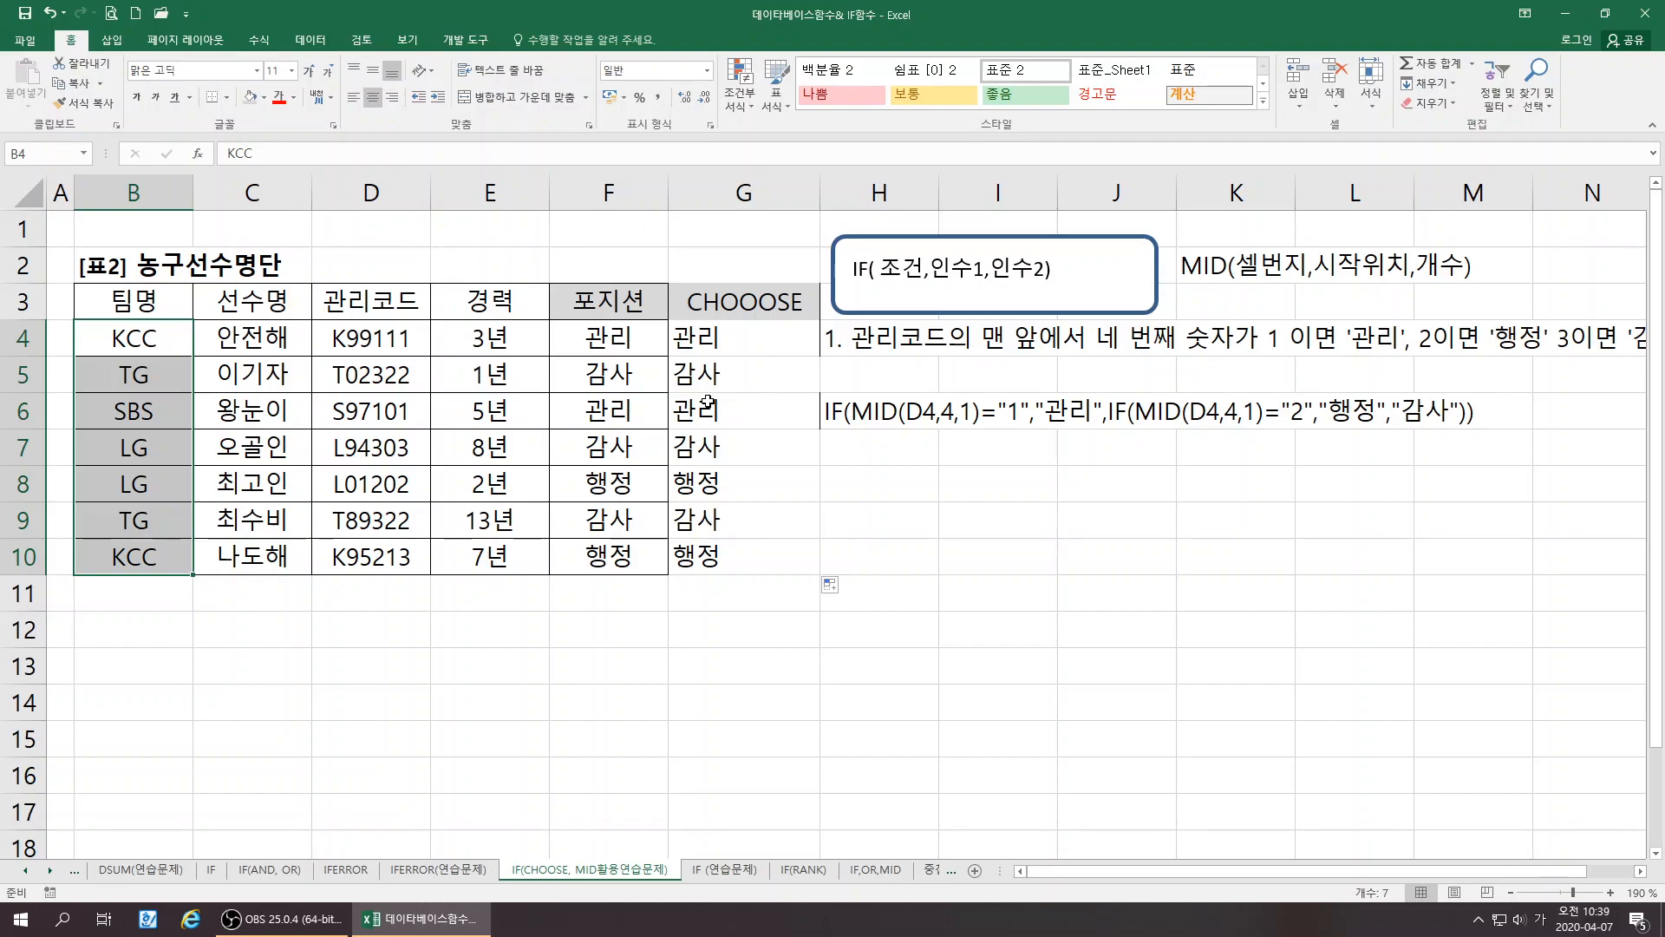
left_click_drag(744, 337, 742, 559)
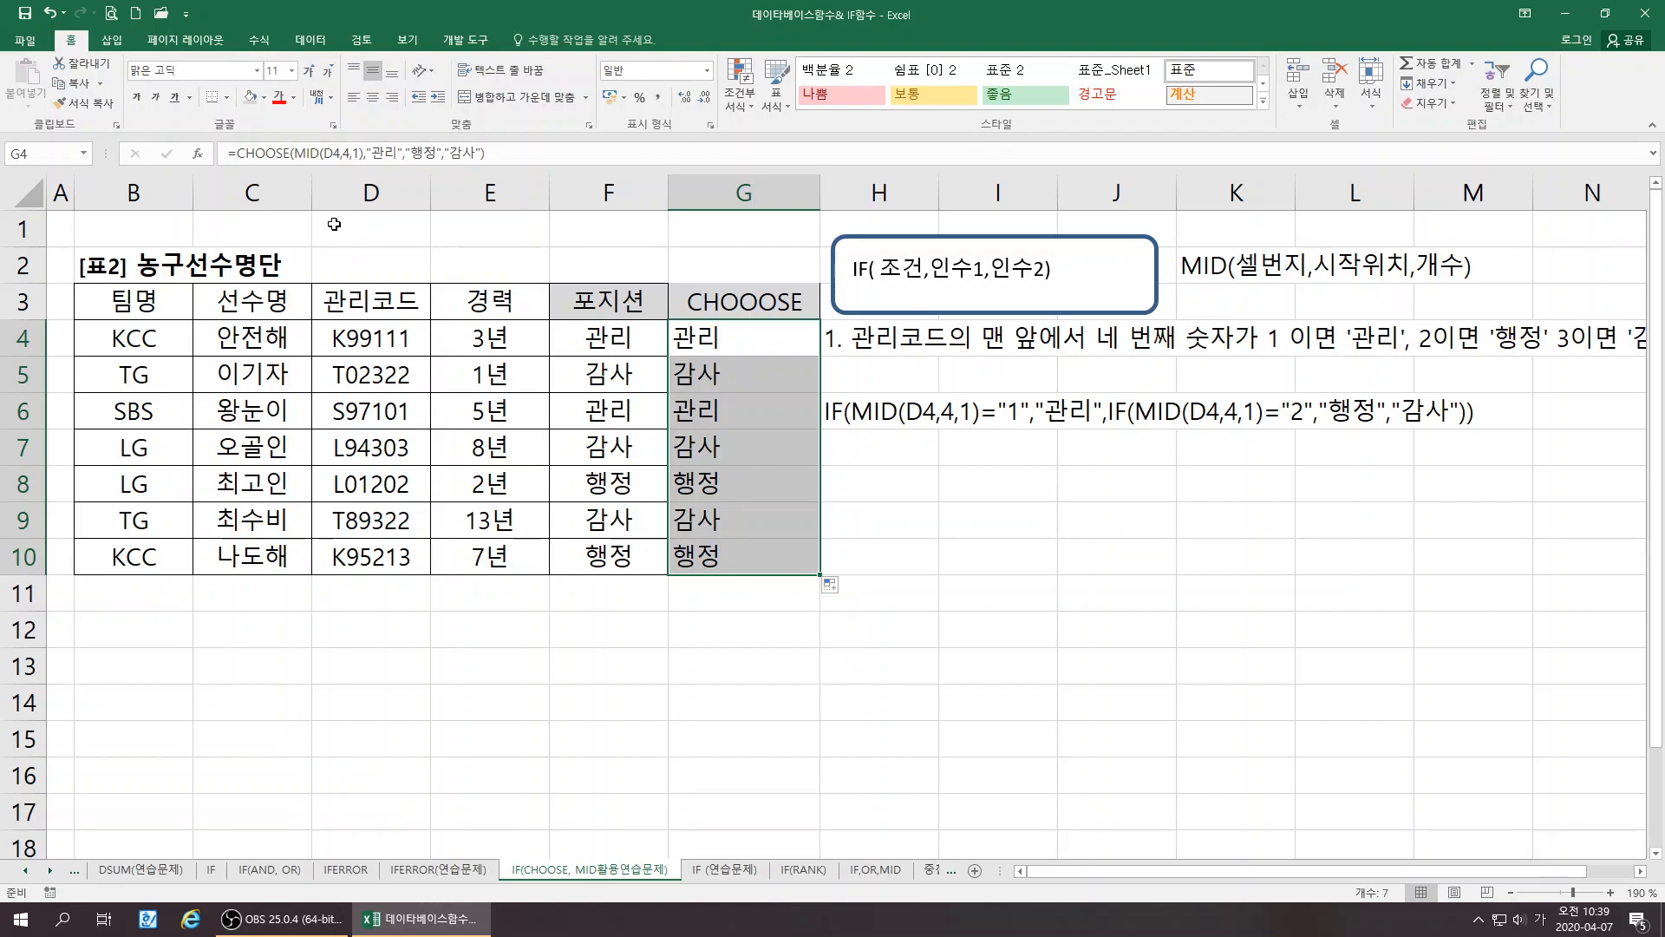
left_click(369, 97)
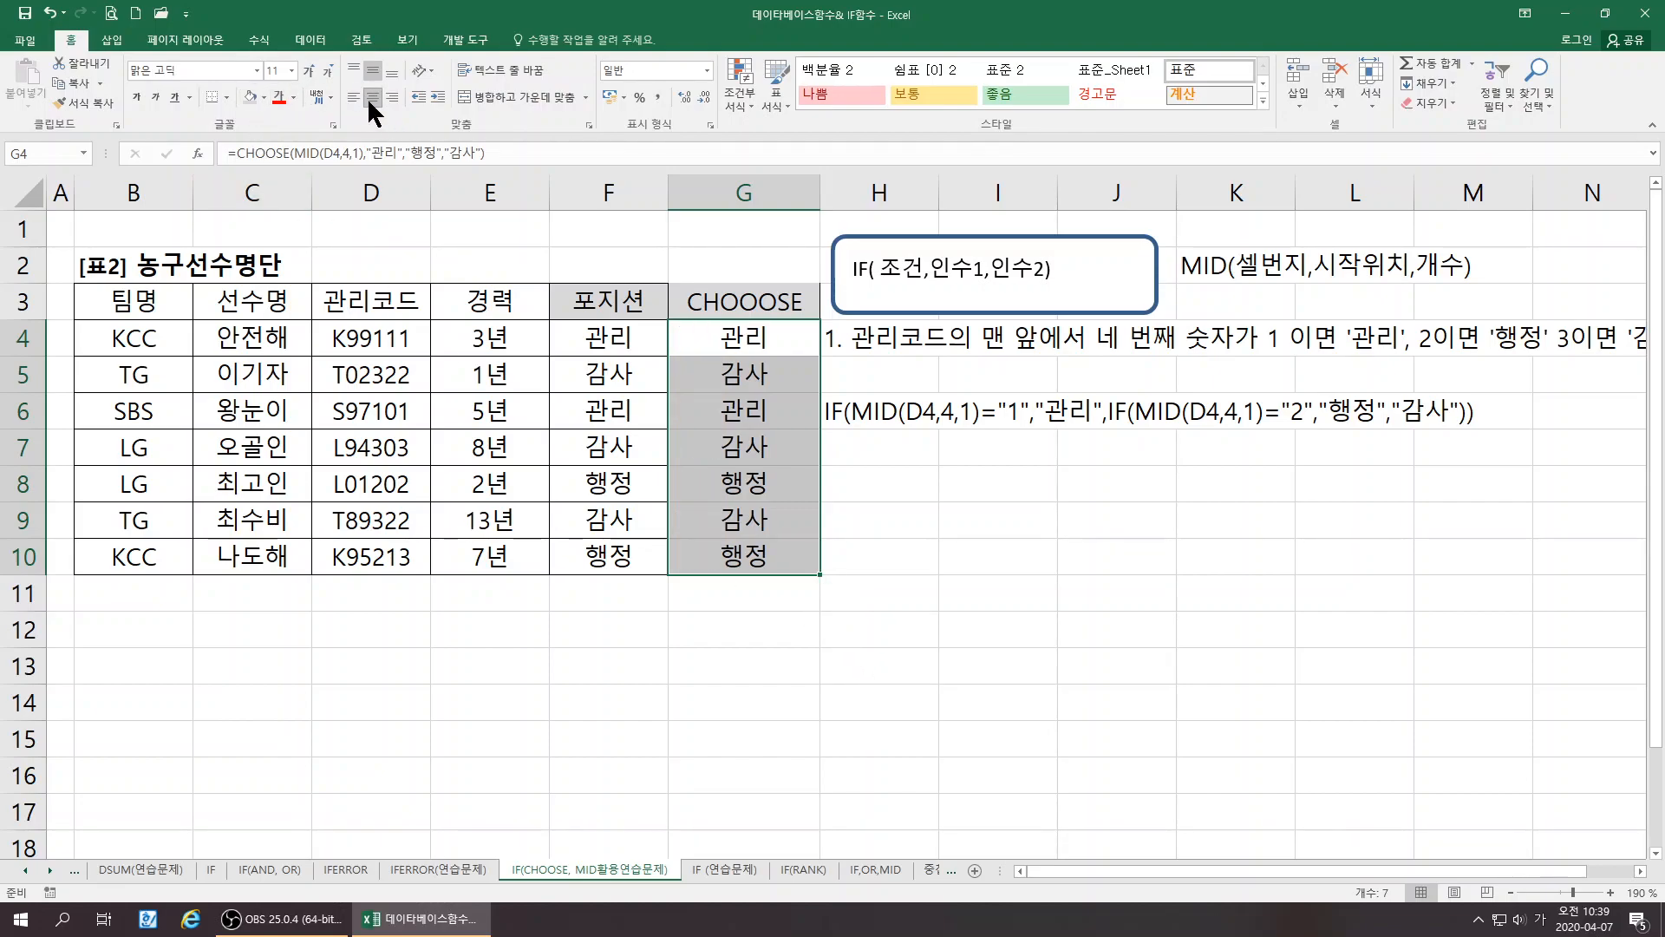
left_click(608, 621)
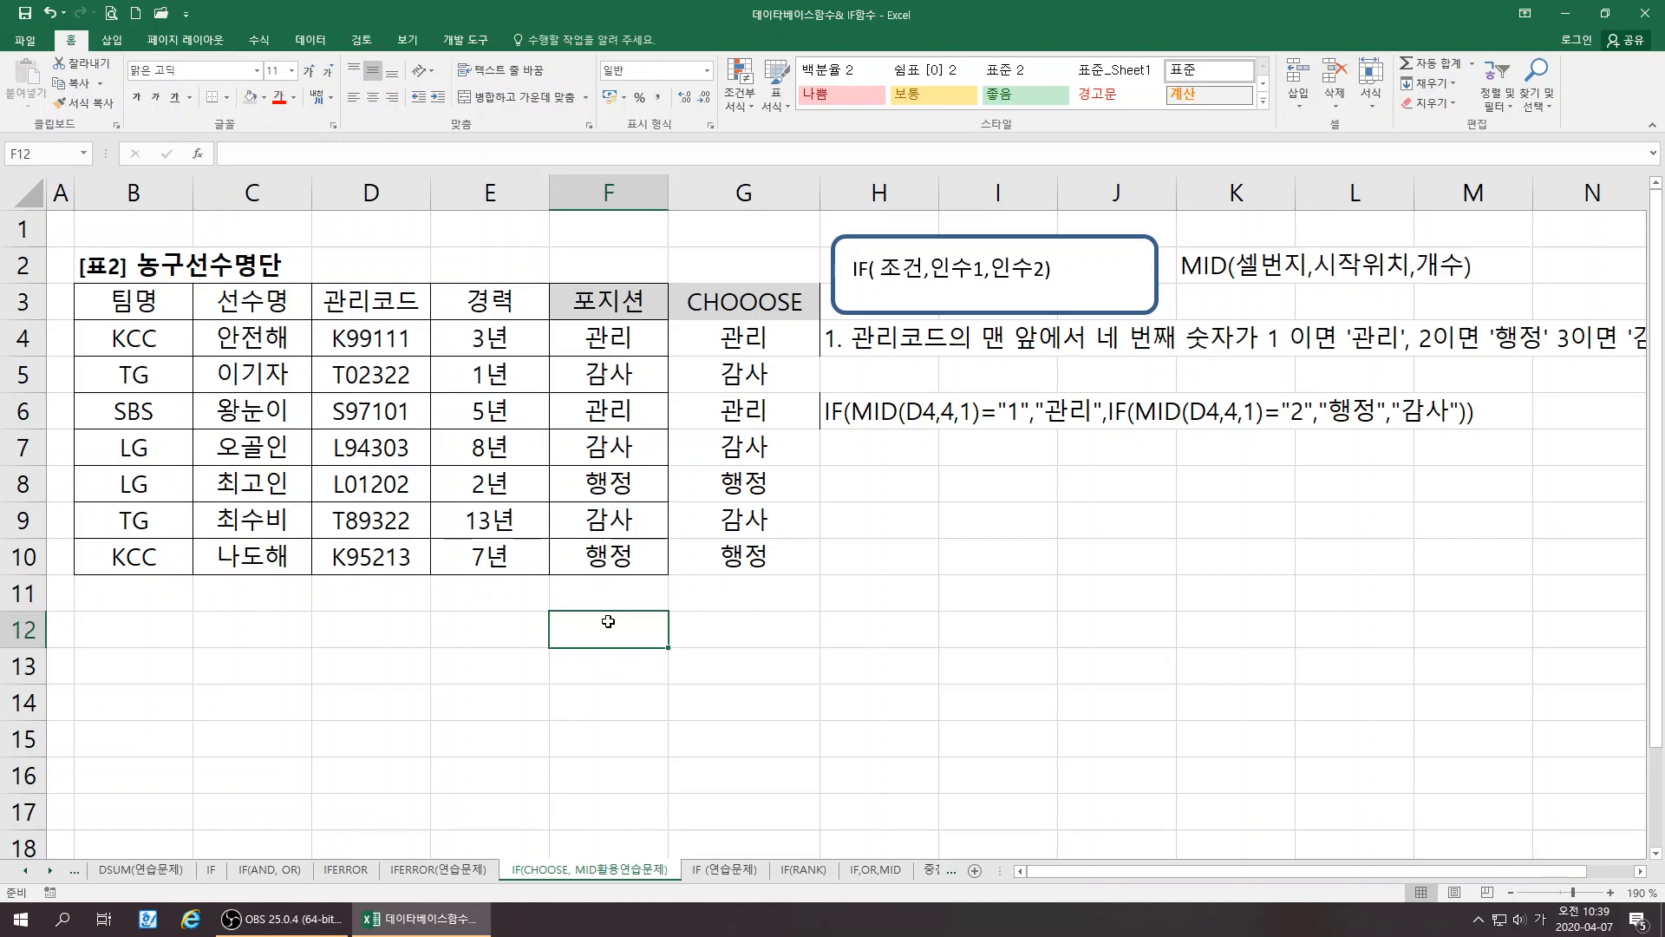
left_click_drag(767, 341, 745, 559)
left_click(707, 631)
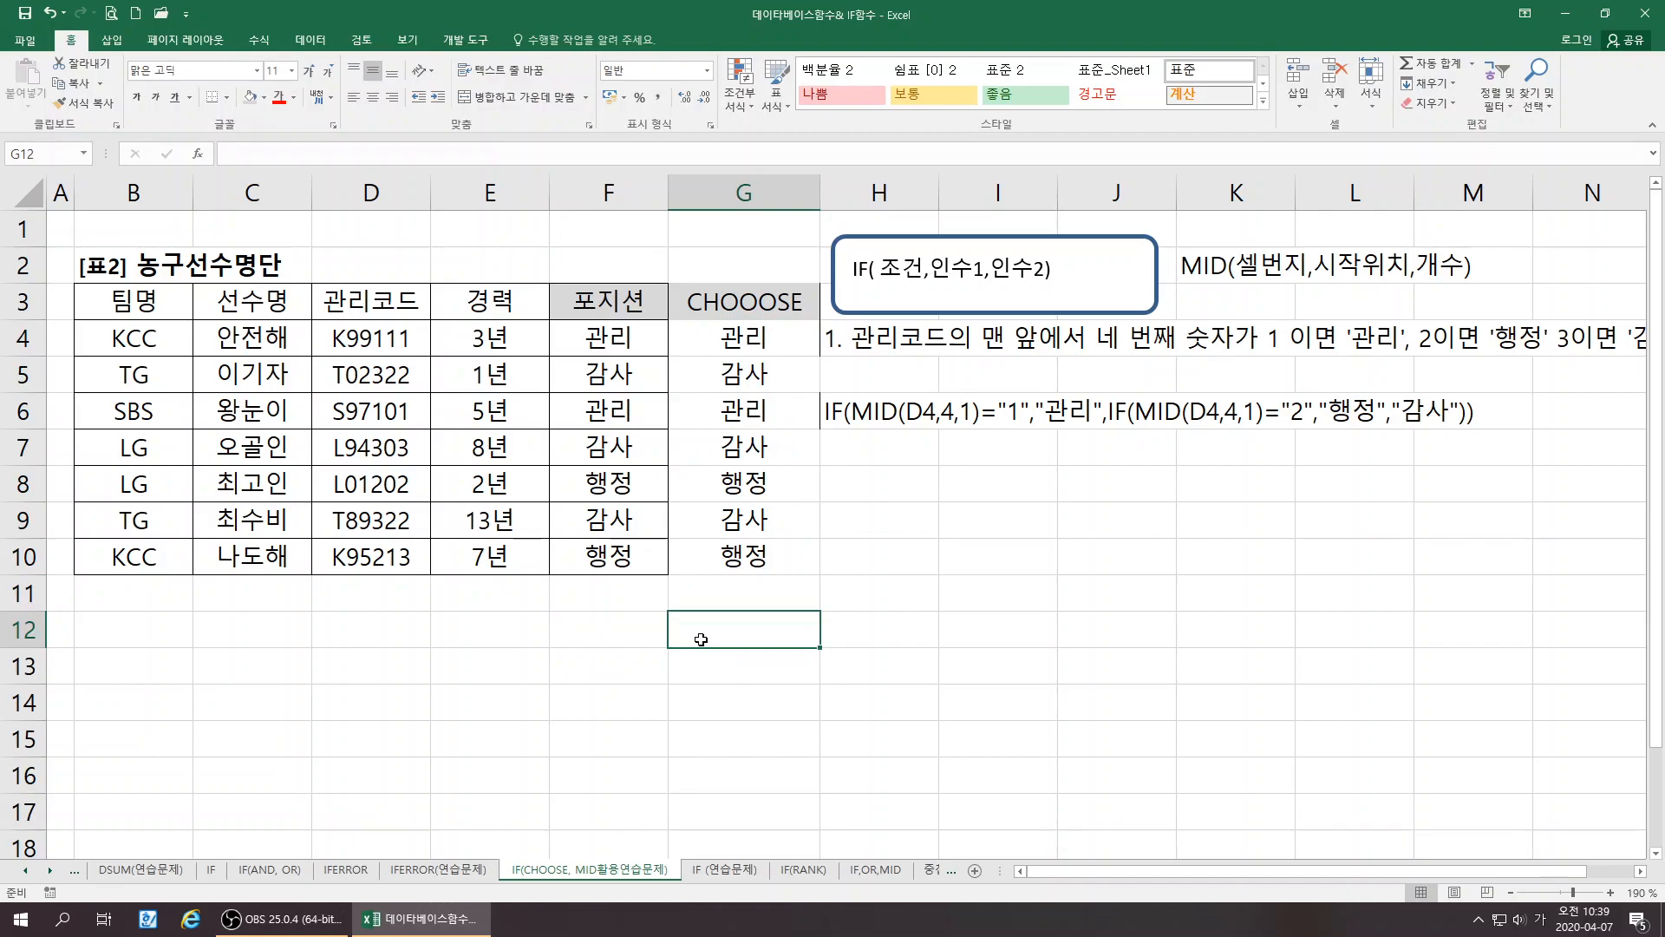
Go to the IF (연습문제) sheet and move the IF syntax box closer to the 성과금 column
left_click(726, 866)
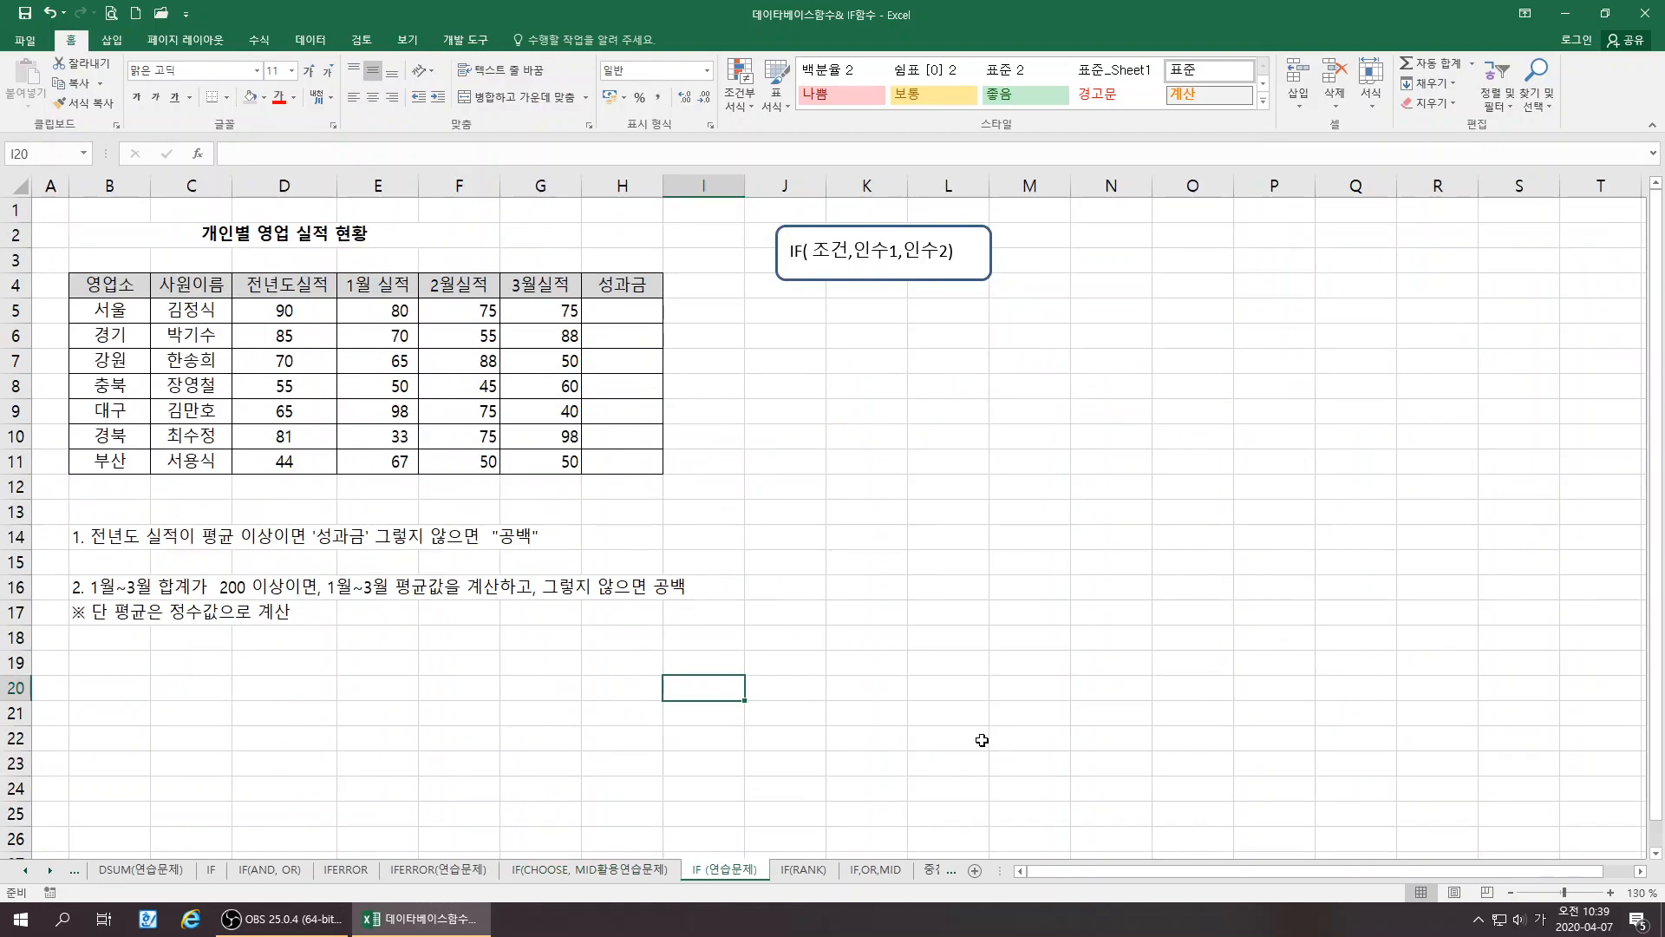
left_click_drag(926, 278, 862, 285)
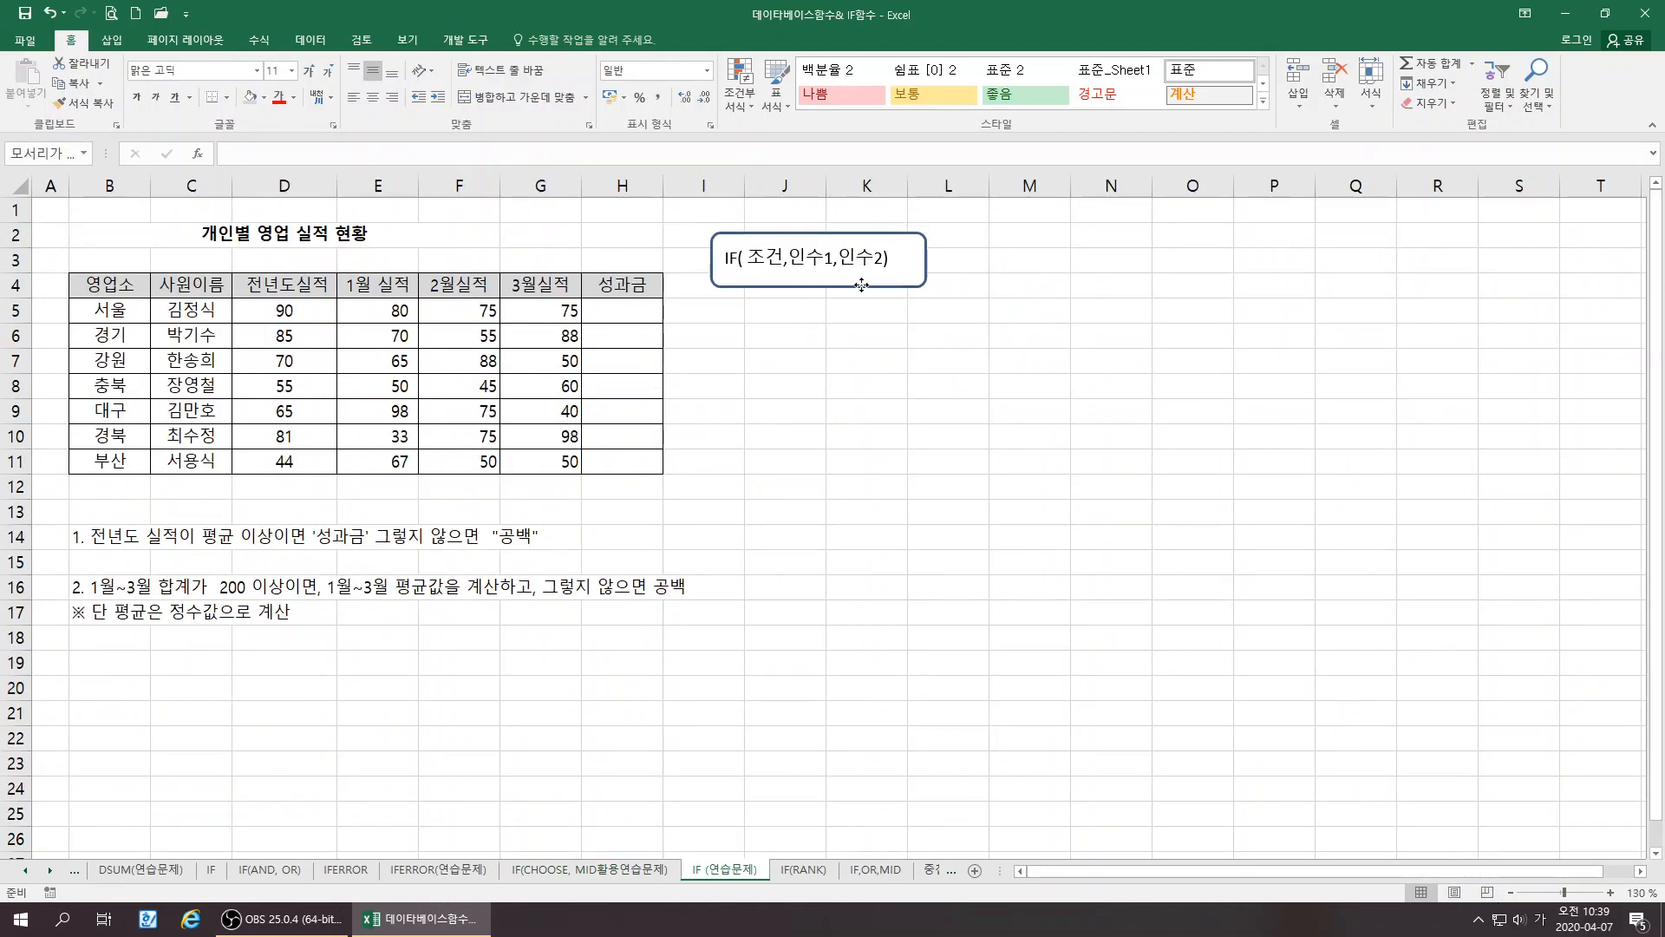
left_click(1609, 891)
left_click(1609, 891)
left_click(703, 562)
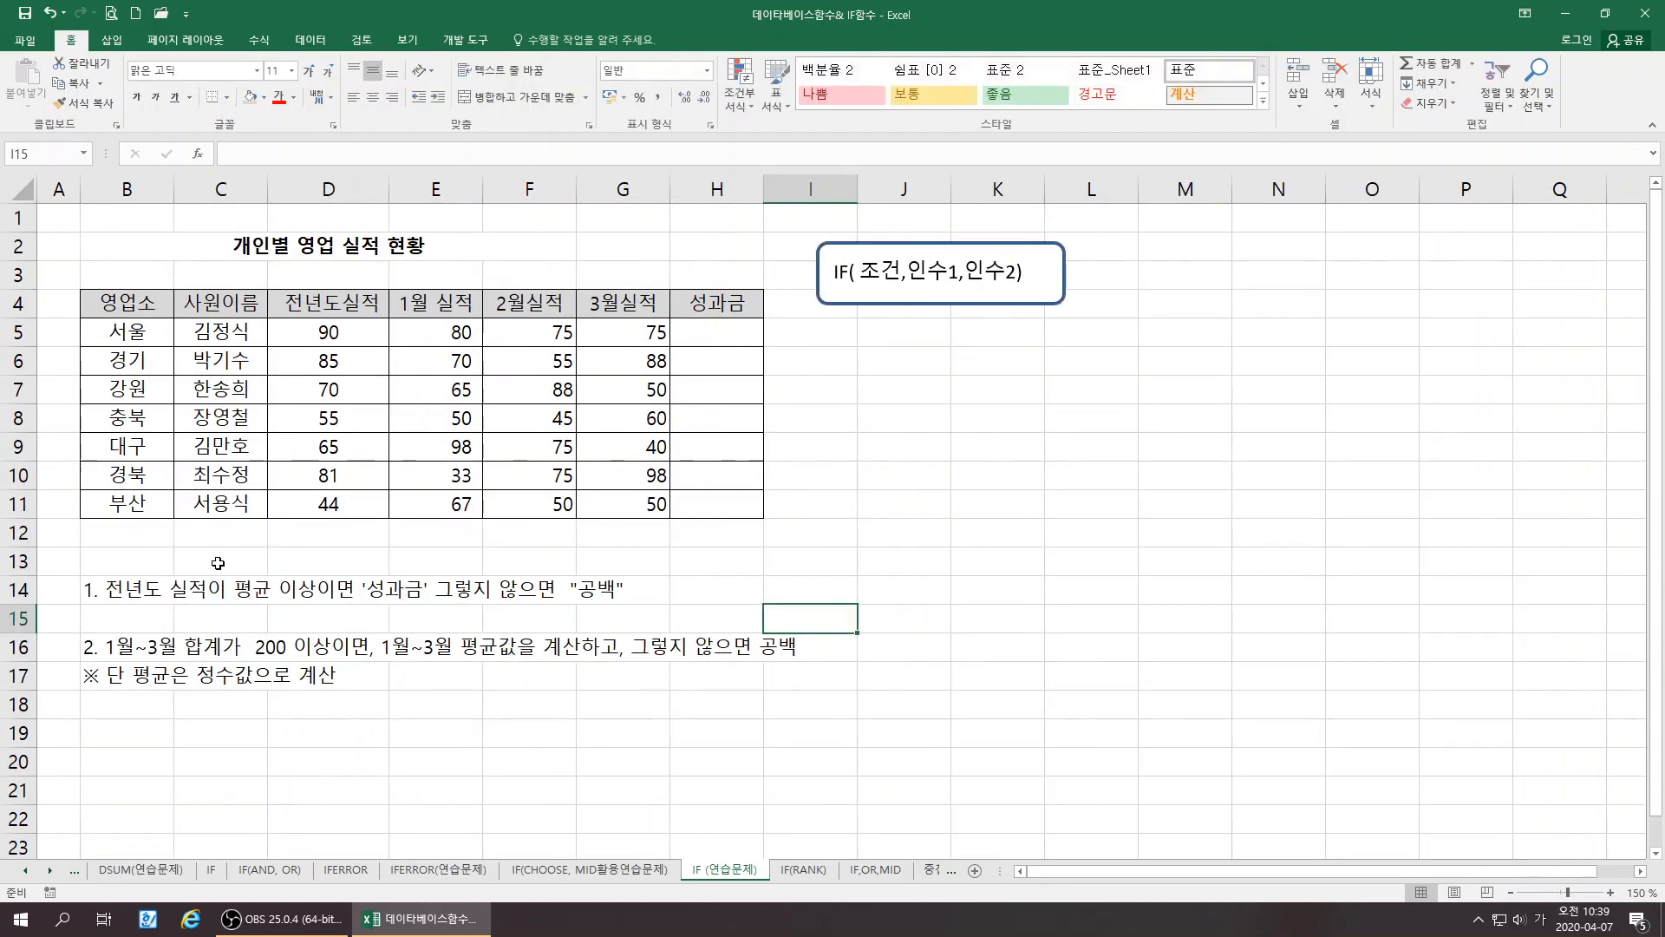
Examine task 1 in row 14 against the 전년도실적 scores and the empty 성과금 column
left_click(148, 591)
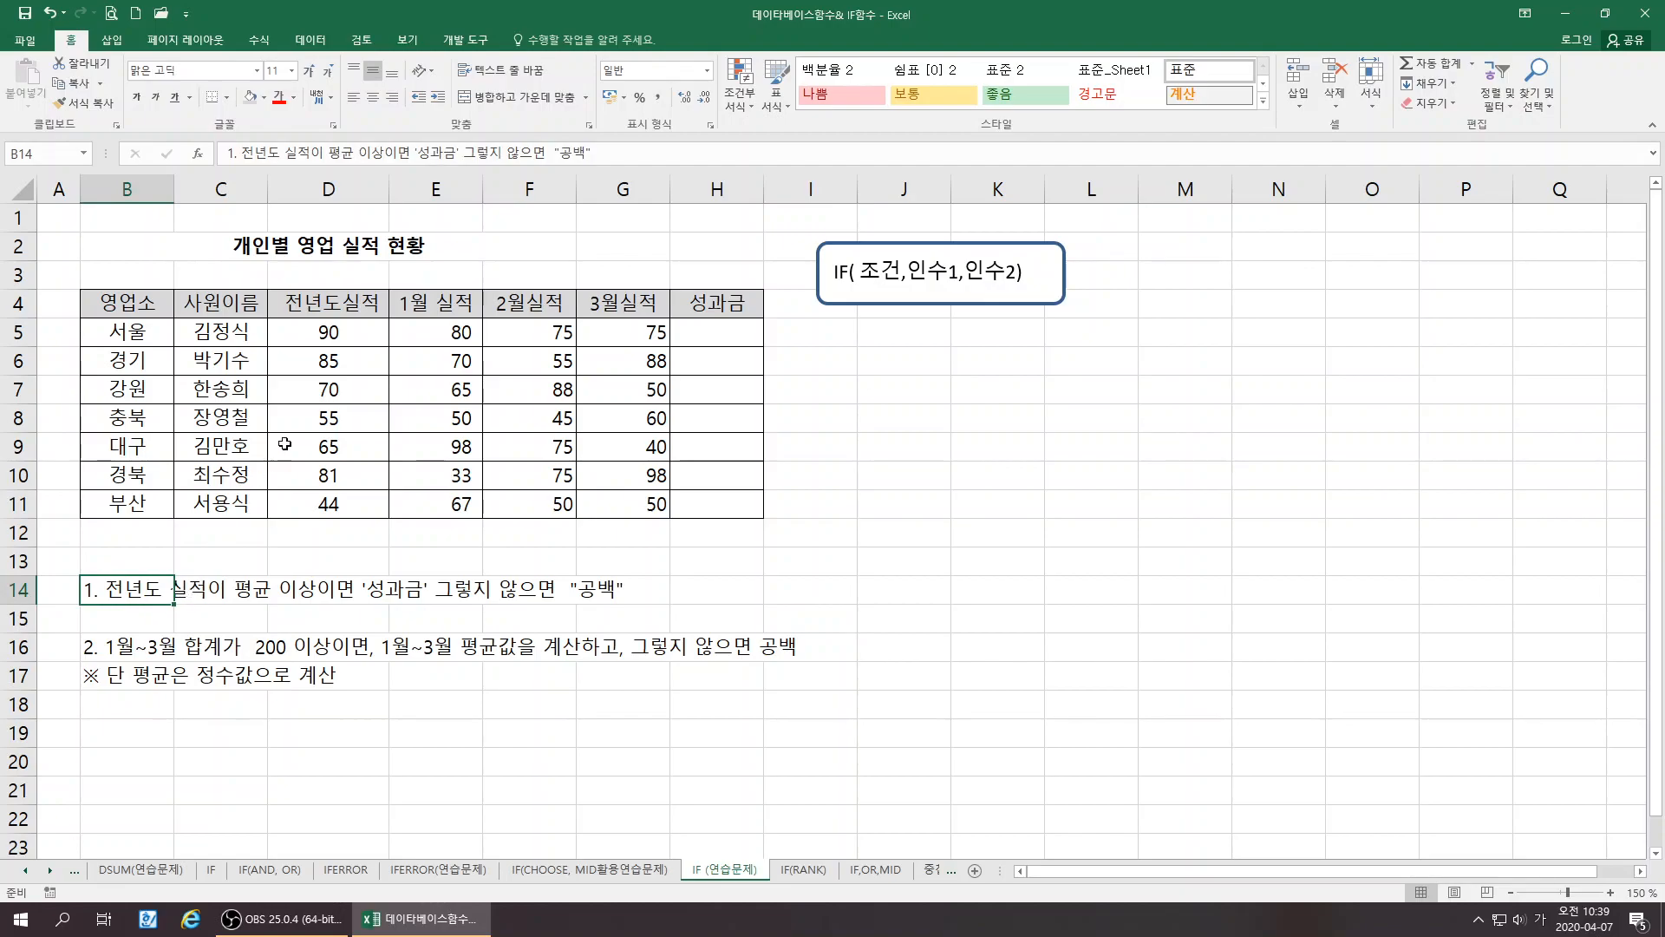
left_click_drag(328, 331, 328, 475)
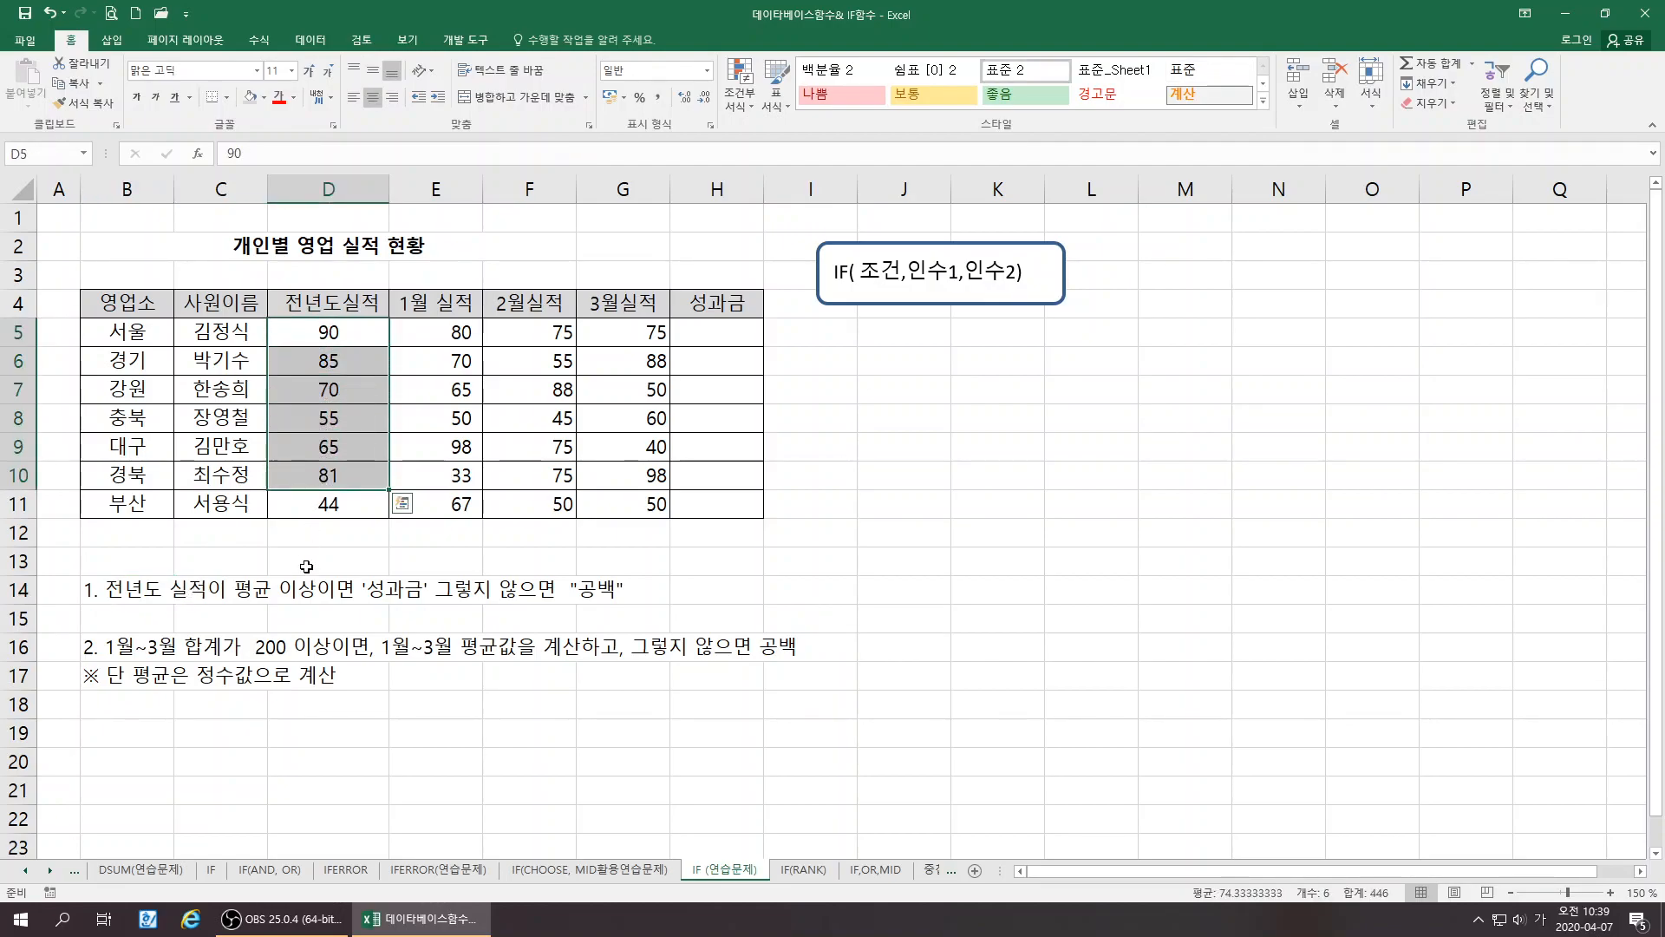
left_click(244, 588)
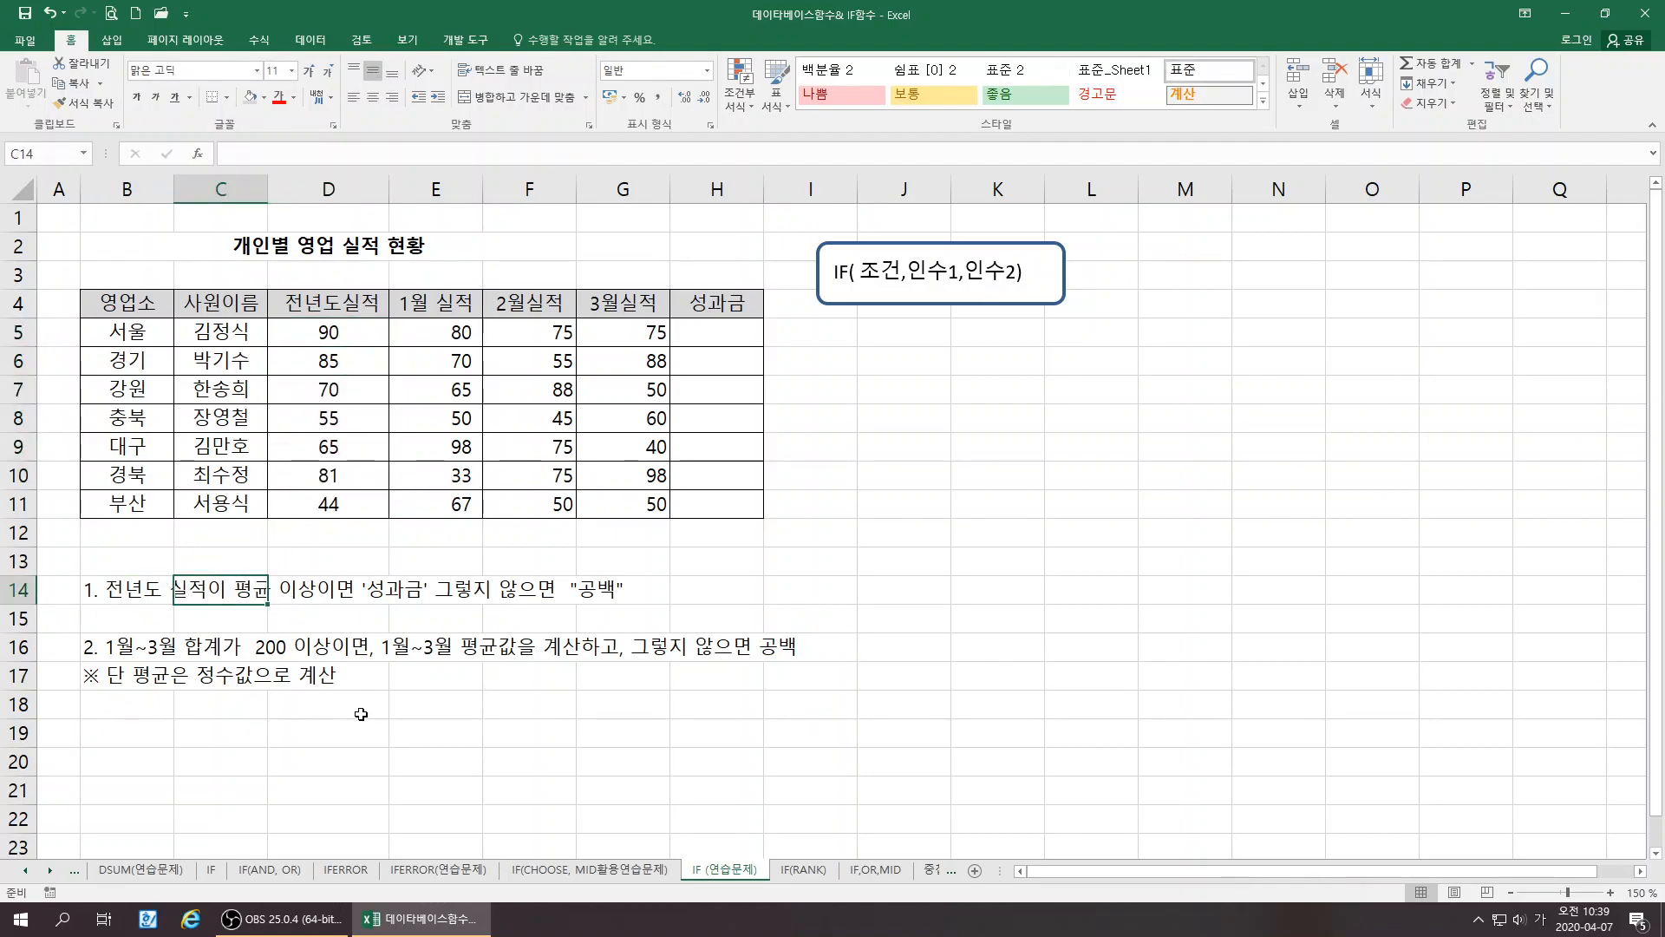
left_click(117, 597)
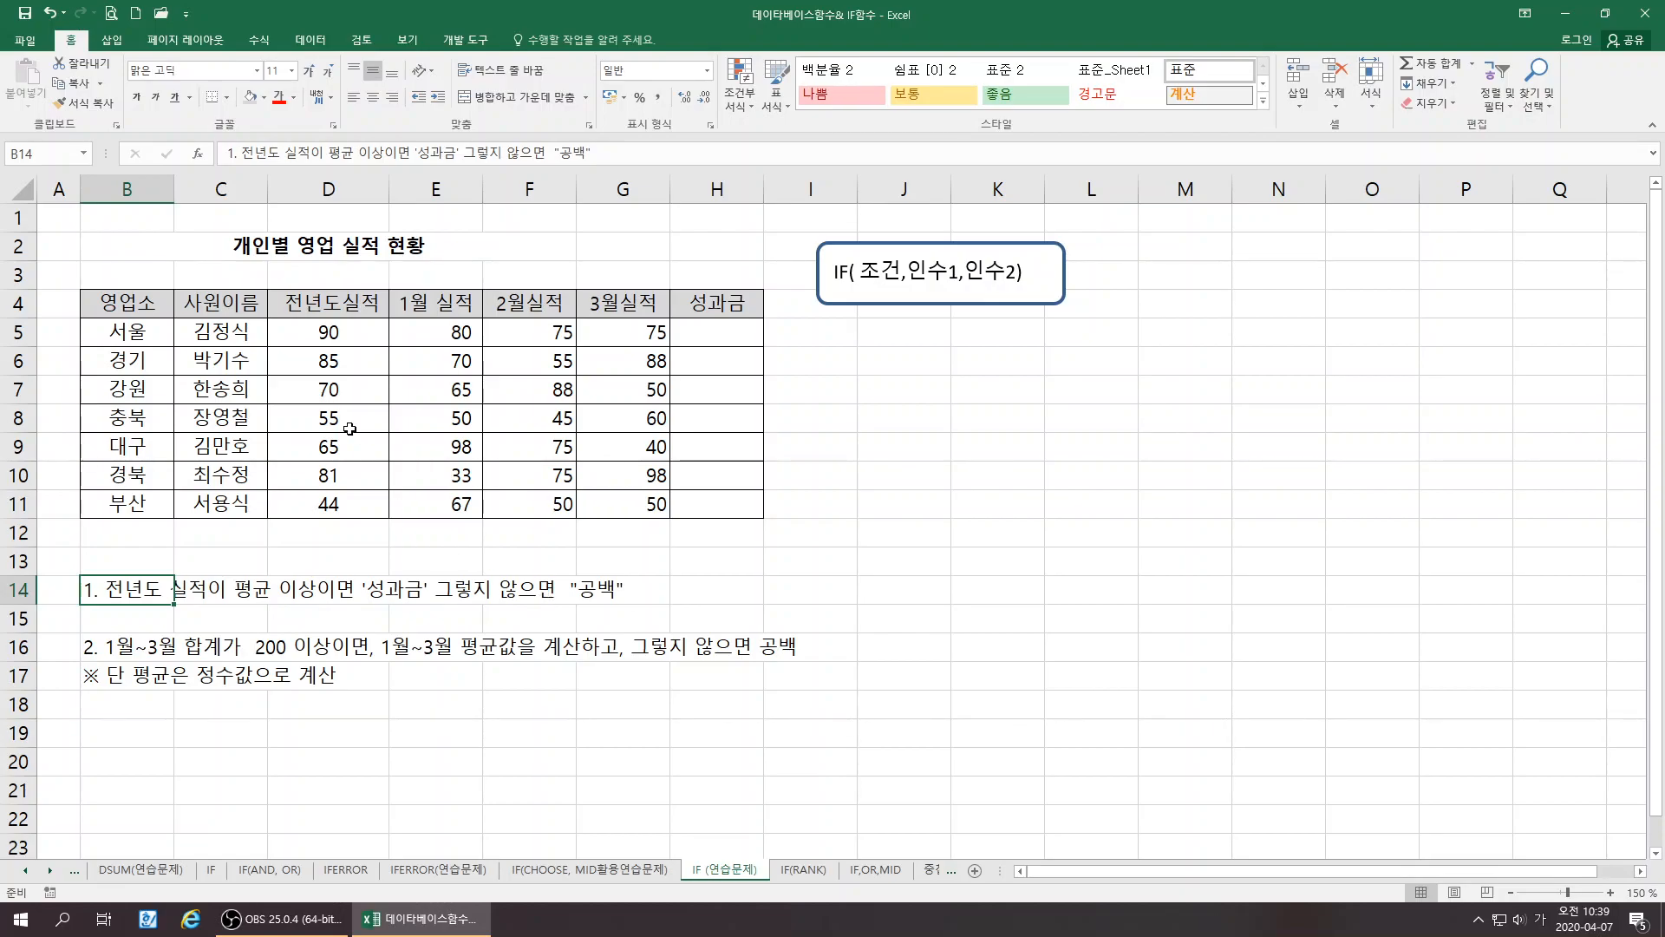
left_click(311, 534)
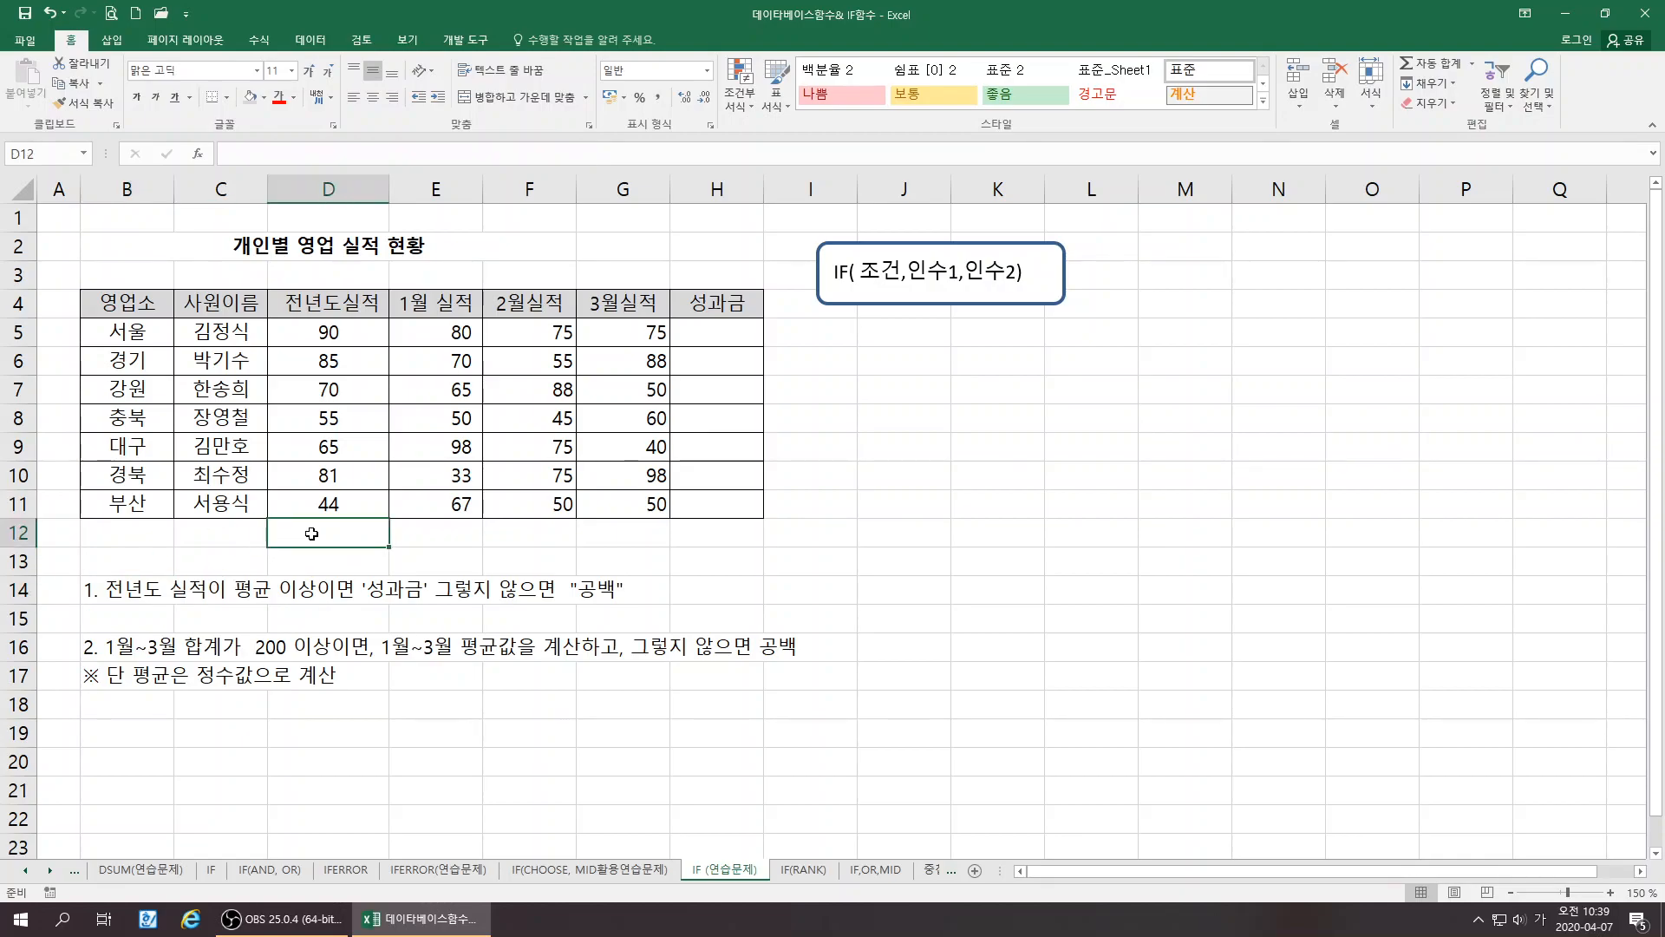
left_click(707, 333)
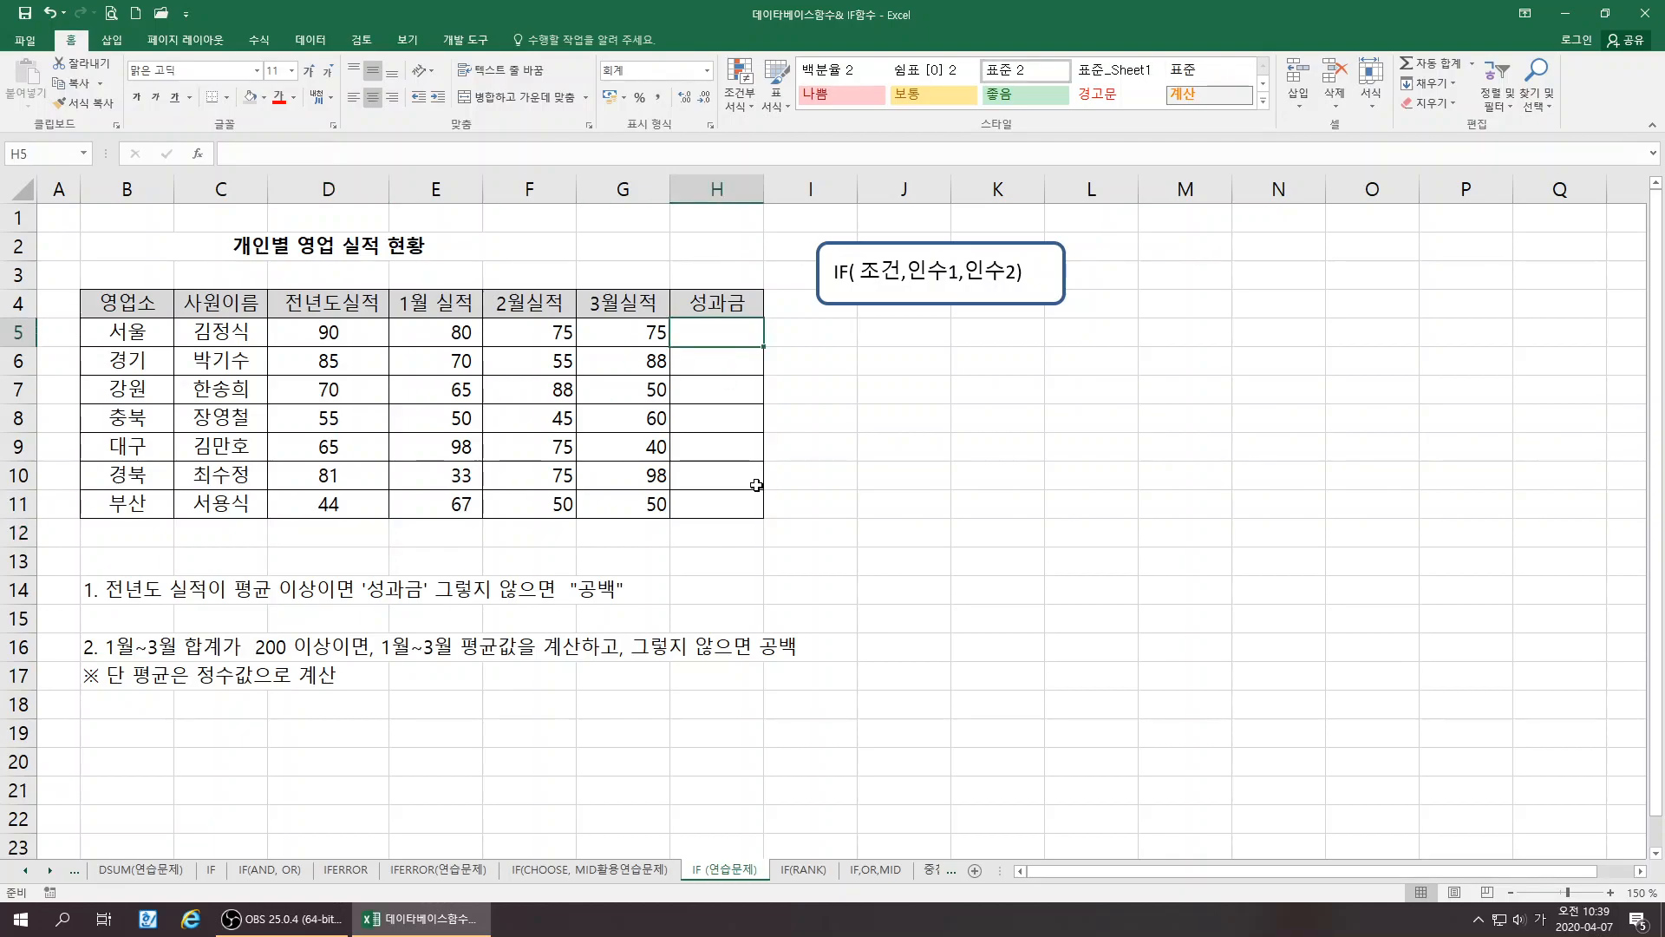
left_click(614, 596)
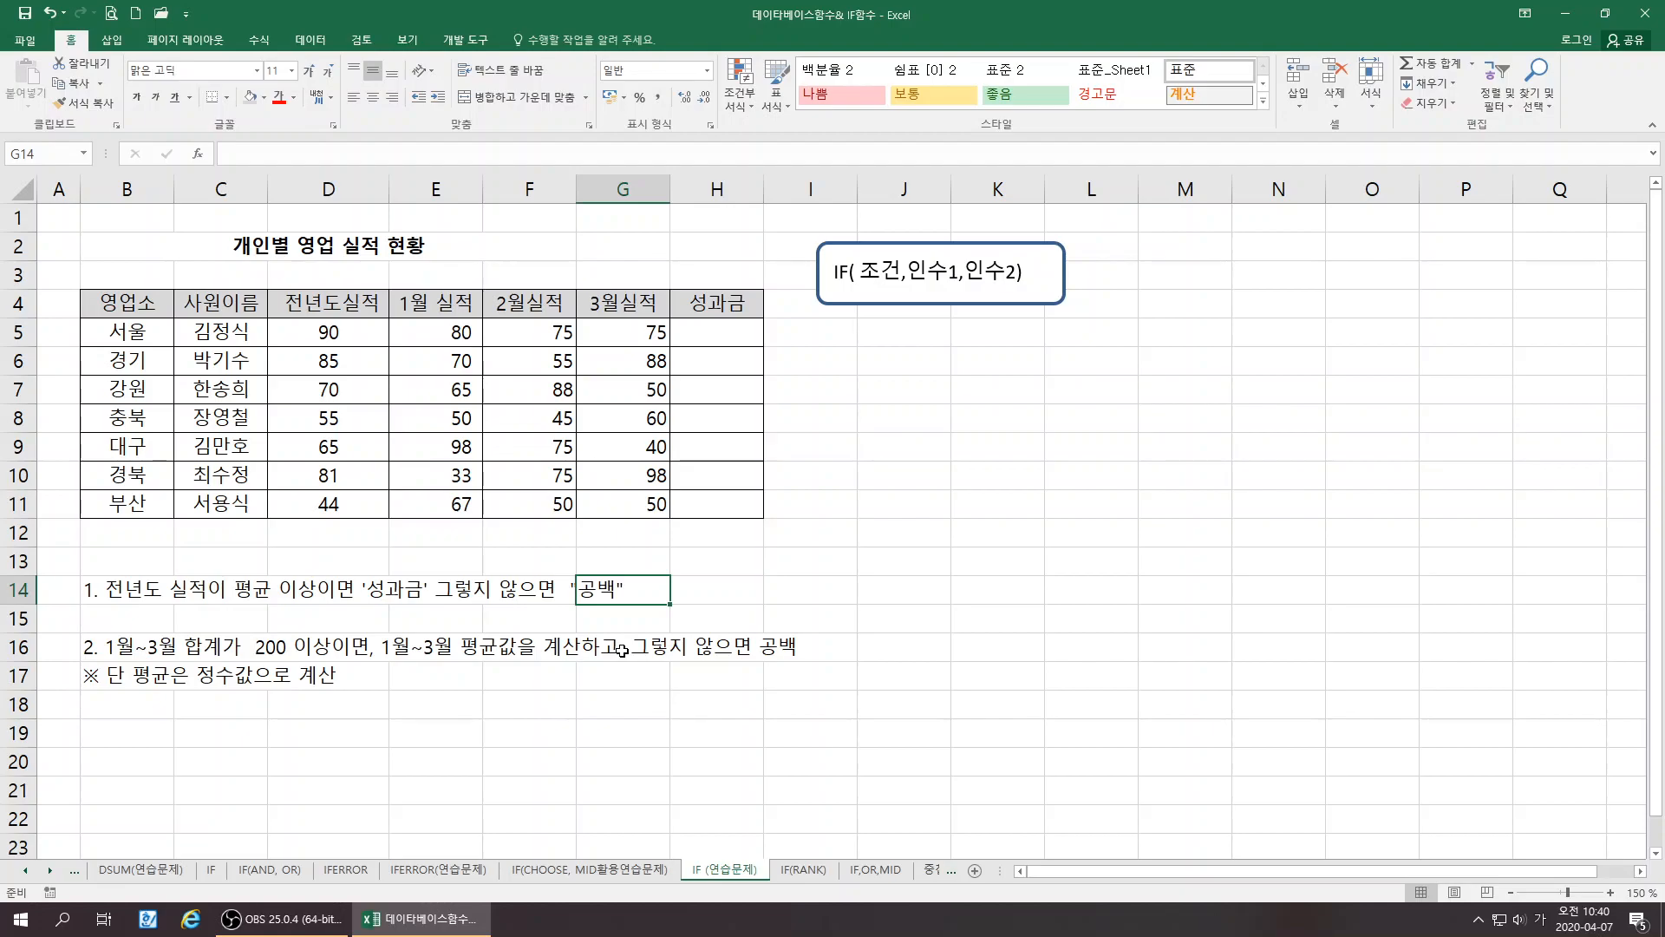
left_click(863, 335)
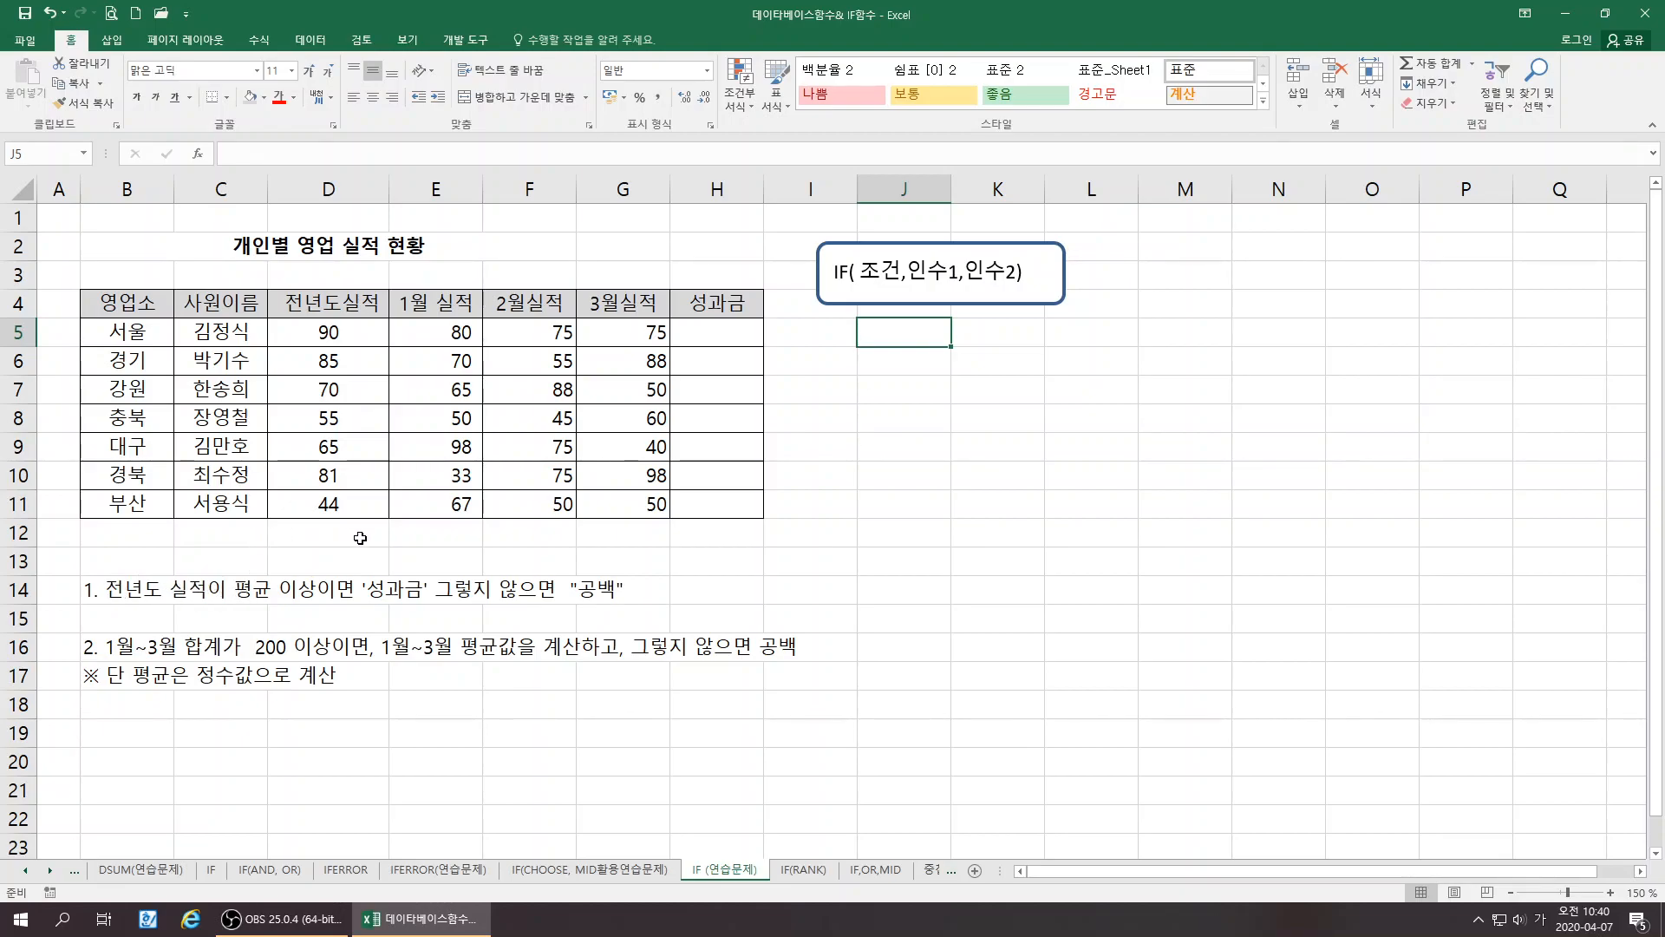
left_click(327, 529)
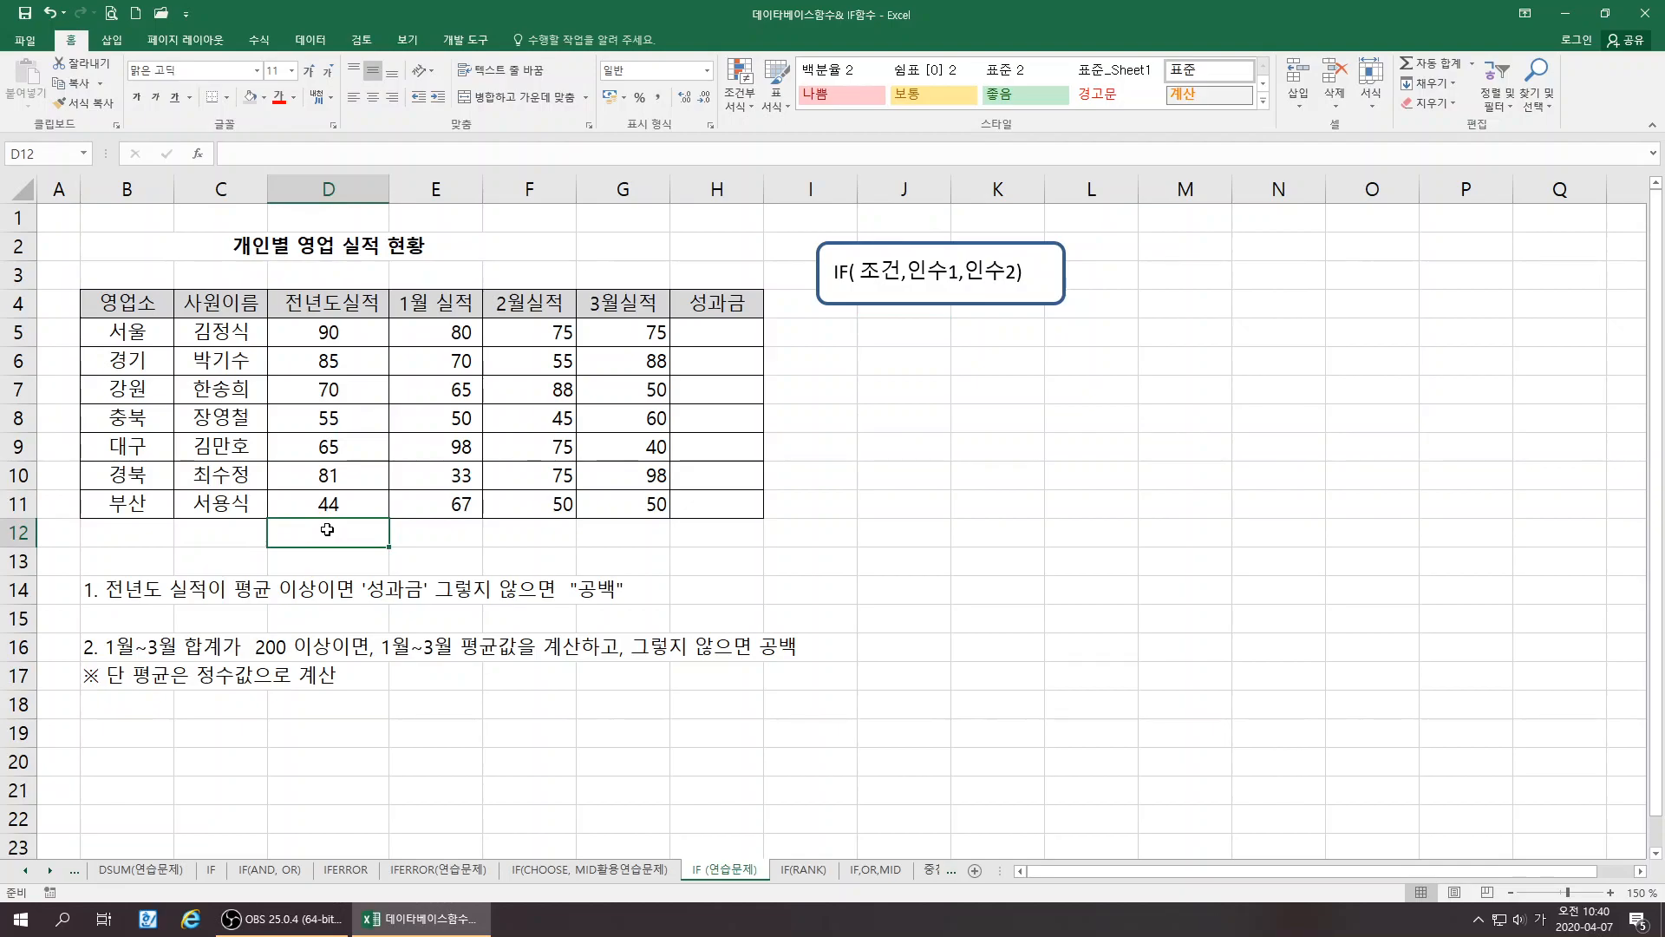
Begin a plain-text formula note in J5 below the IF syntax box with IF(
left_click(886, 335)
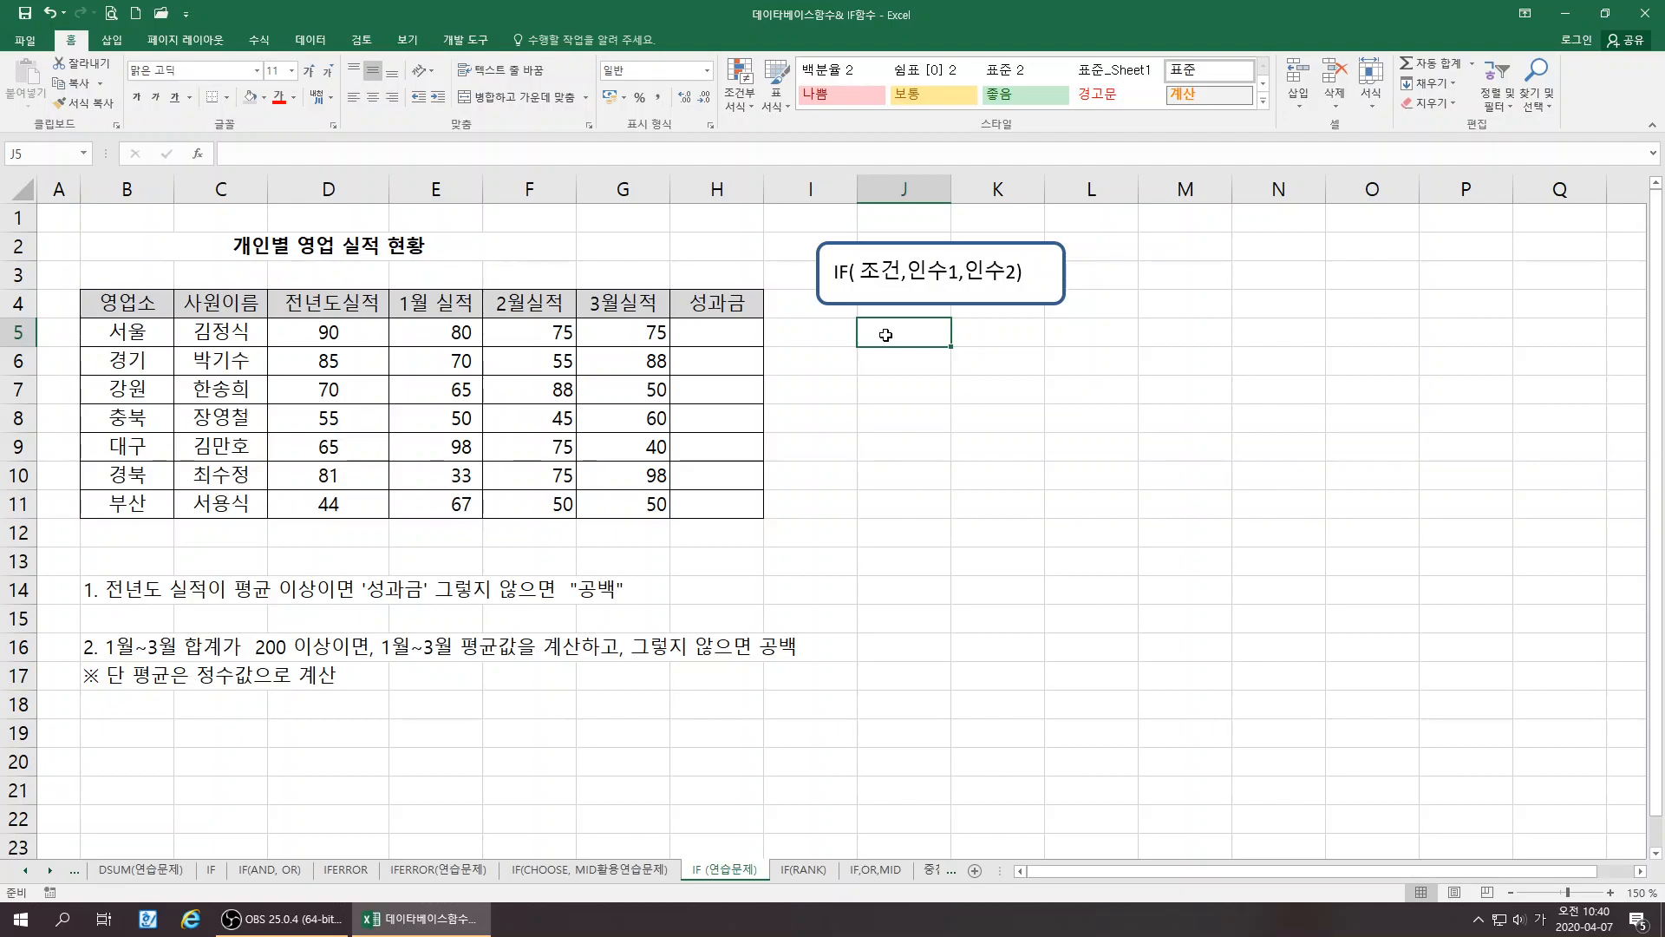
double_click(885, 335)
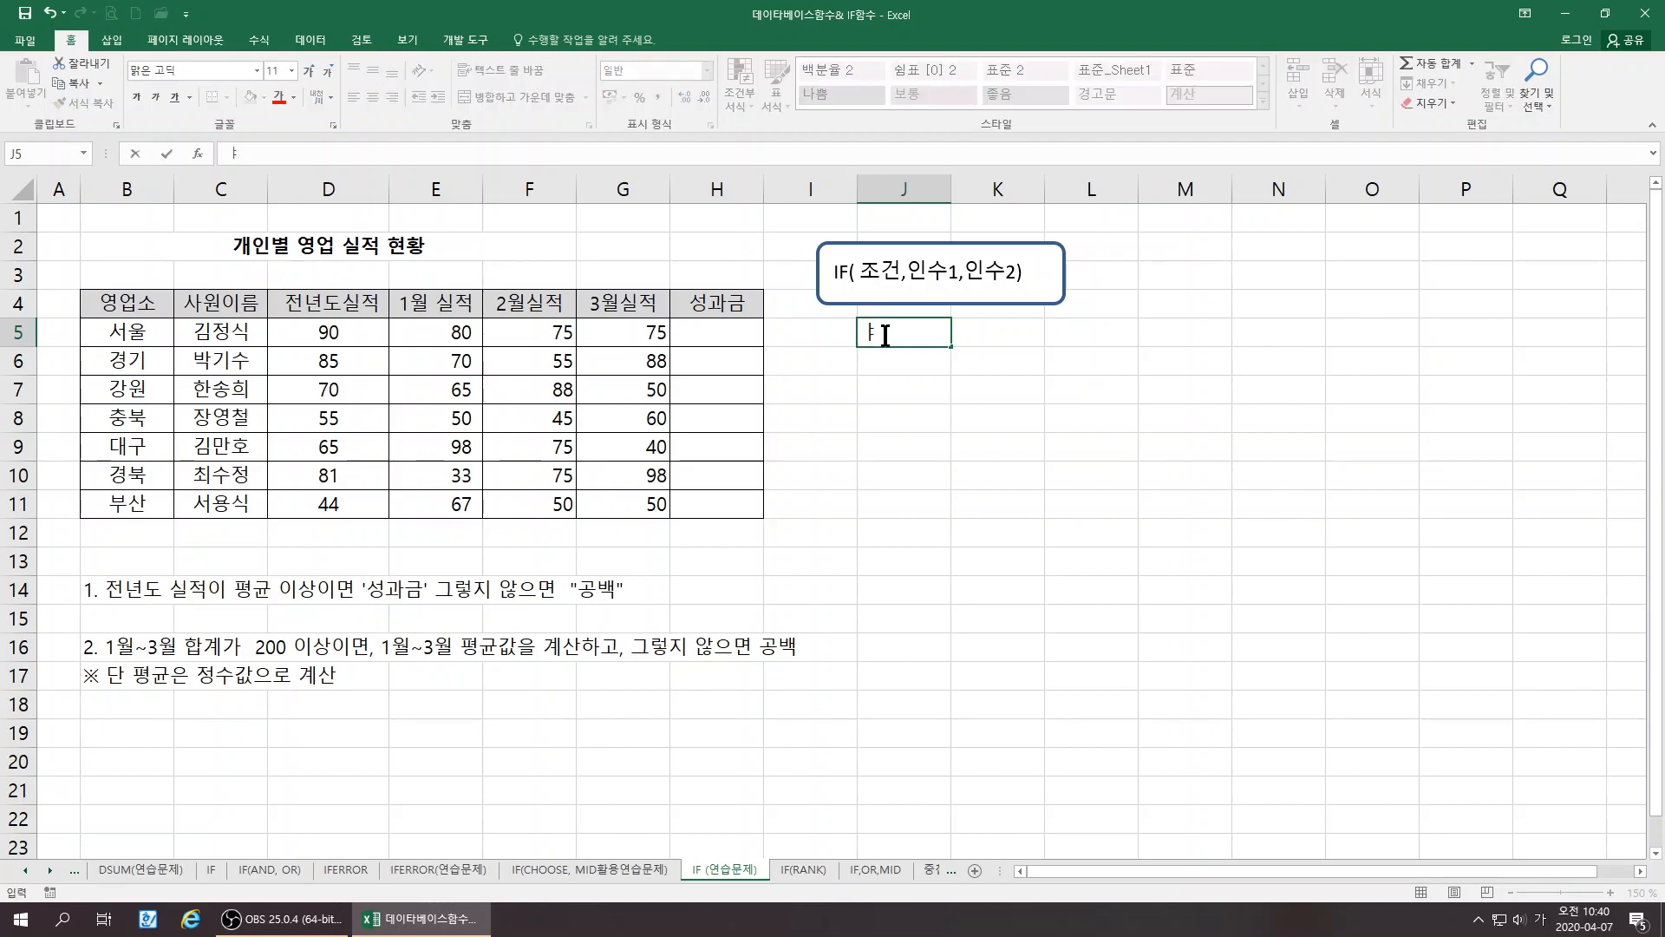
key("Hangul")
type("IF(")
type("AVERAGE(")
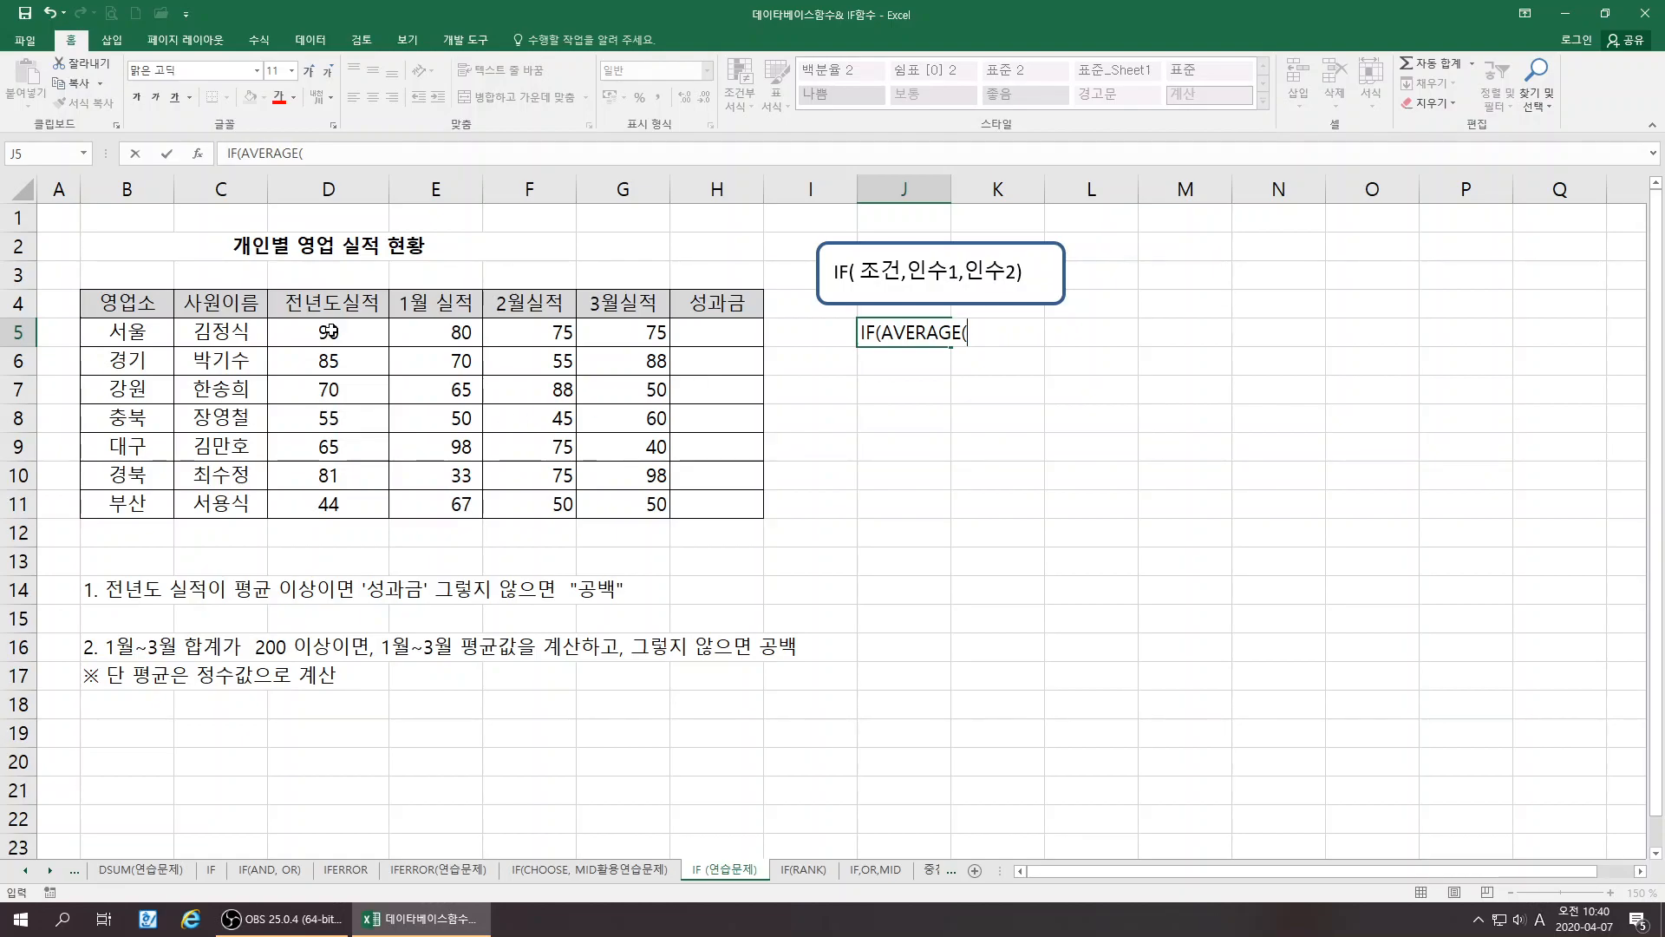
type("D5:D11)")
left_click_drag(966, 338, 1030, 337)
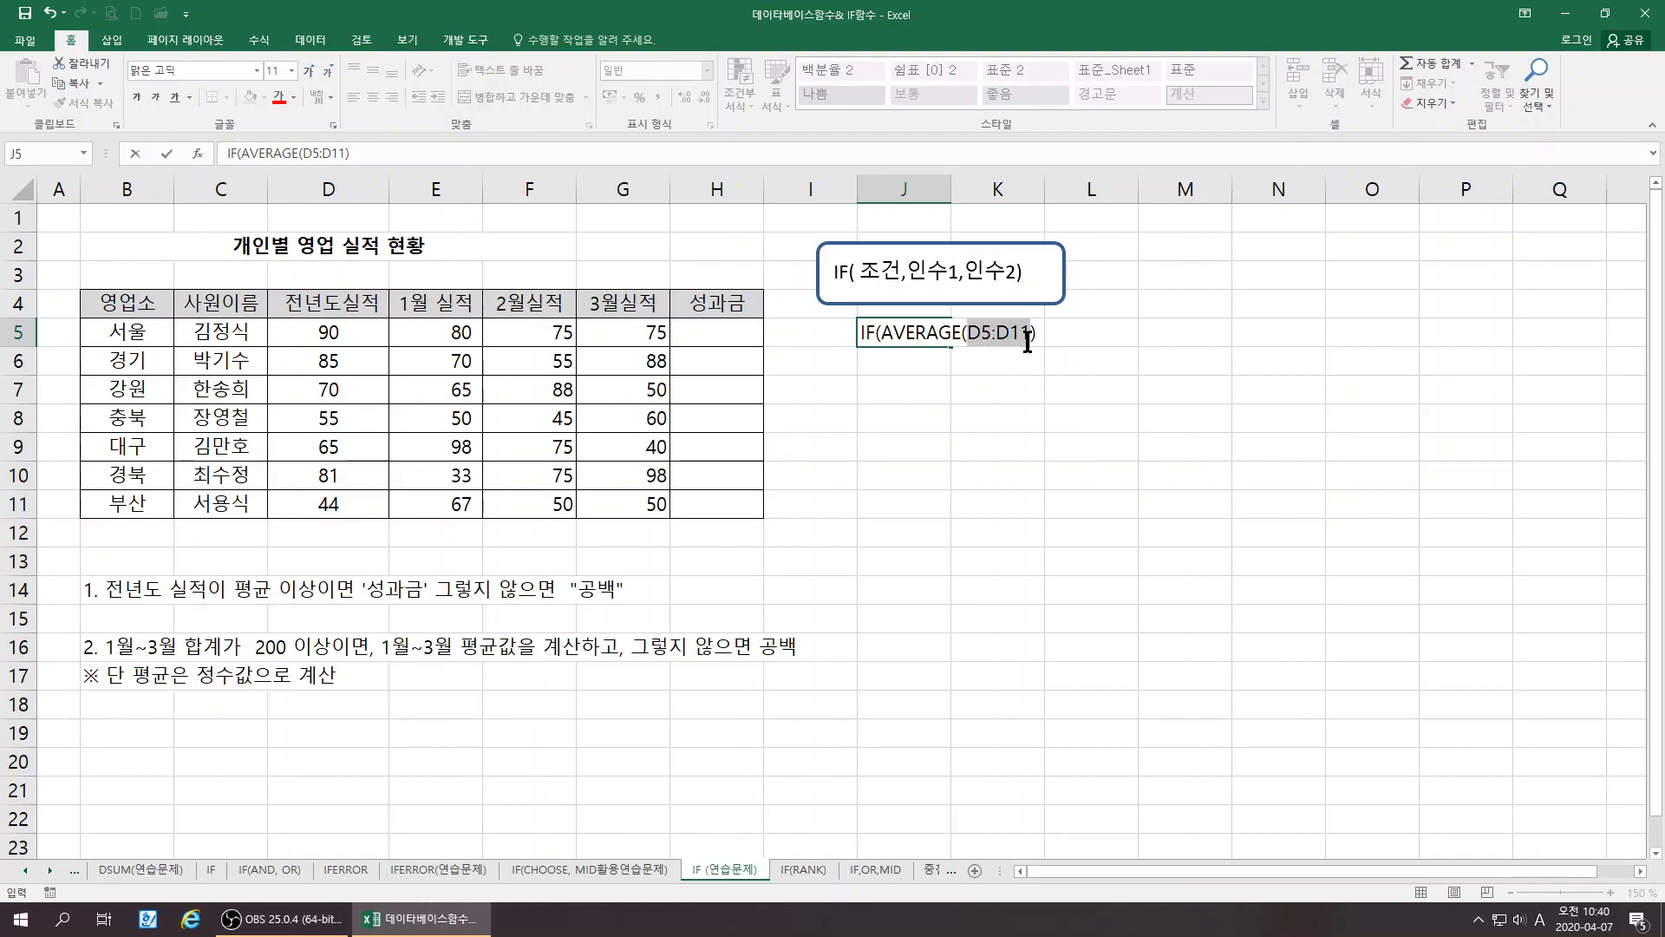
left_click(174, 97)
left_click(1051, 336)
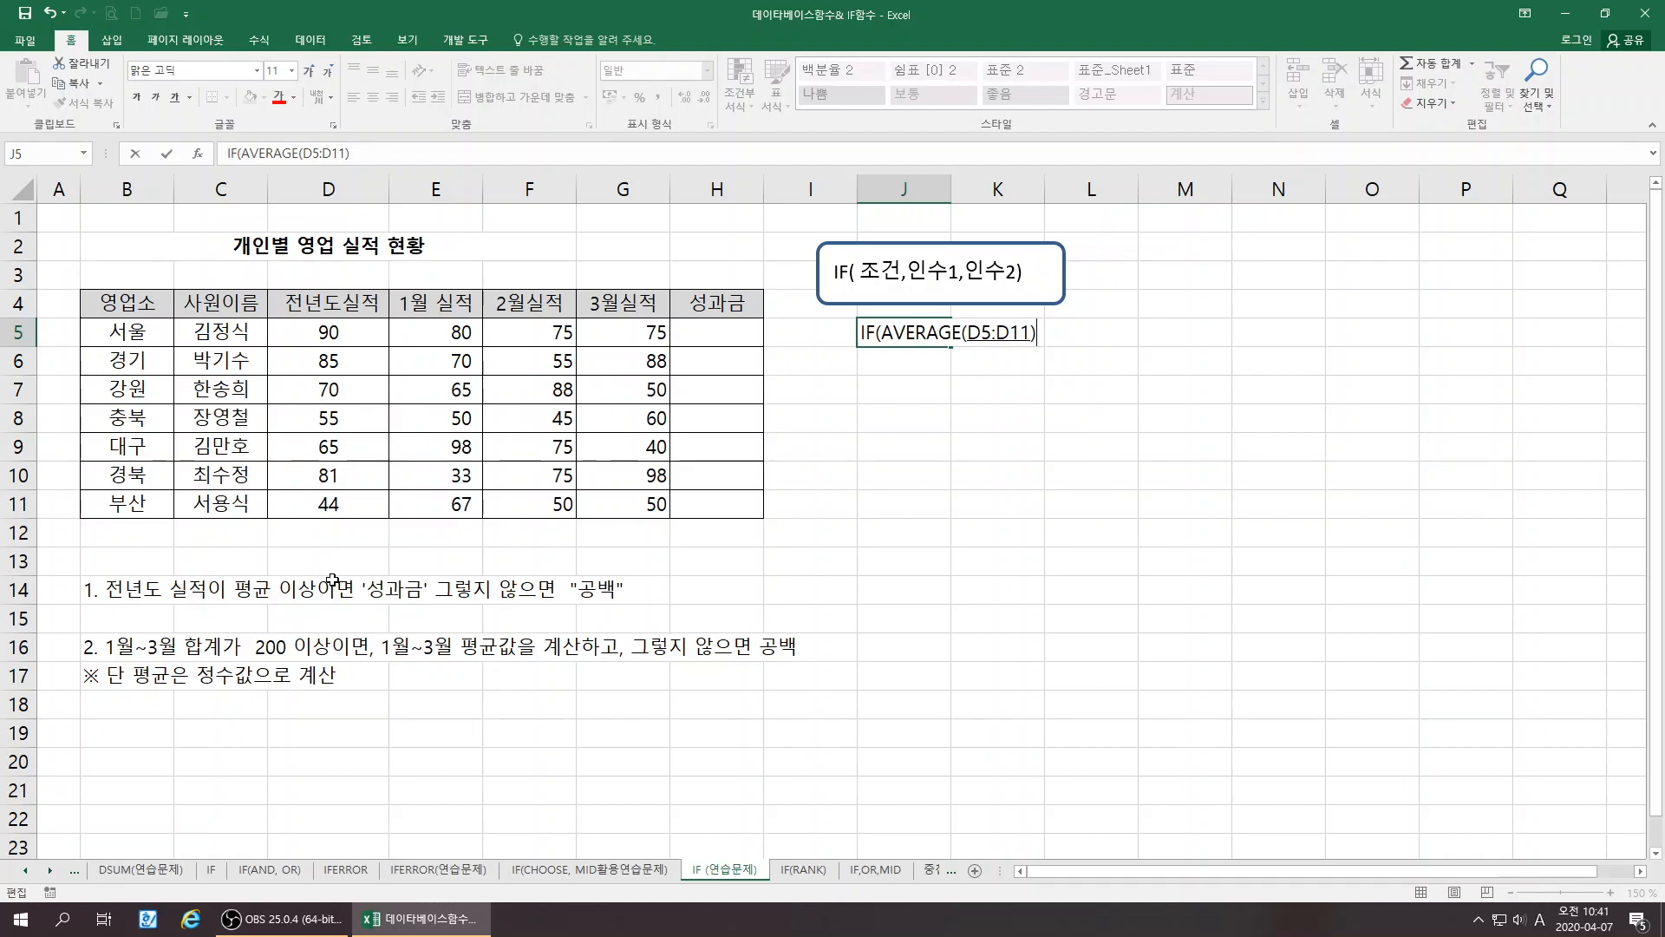
key("BackSpace")
key("BackSpace")
key("BackSpace")
key("BackSpace")
key("BackSpace")
key("BackSpace")
key("BackSpace")
key("BackSpace")
key("BackSpace")
key("BackSpace")
key("BackSpace")
key("BackSpace")
key("BackSpace")
key("BackSpace")
key("BackSpace")
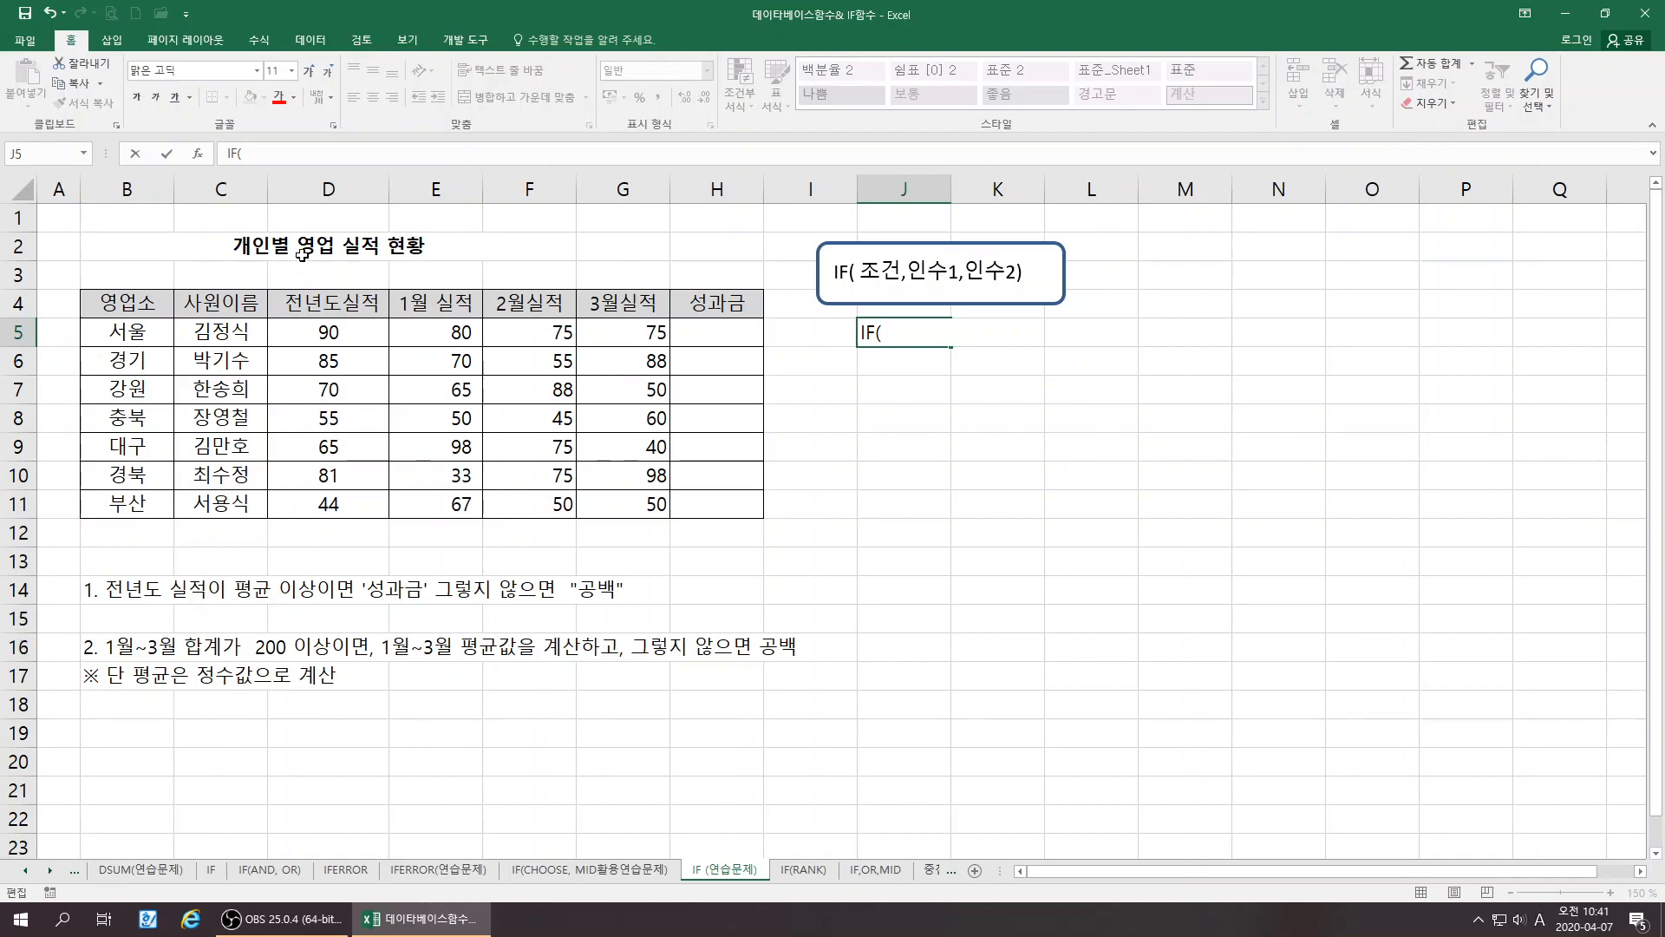
Add the condition D5>=AVERAGE(D5:D11) to the note in J5 and underline the range D5:D11
type("D5>=AVERAGE(")
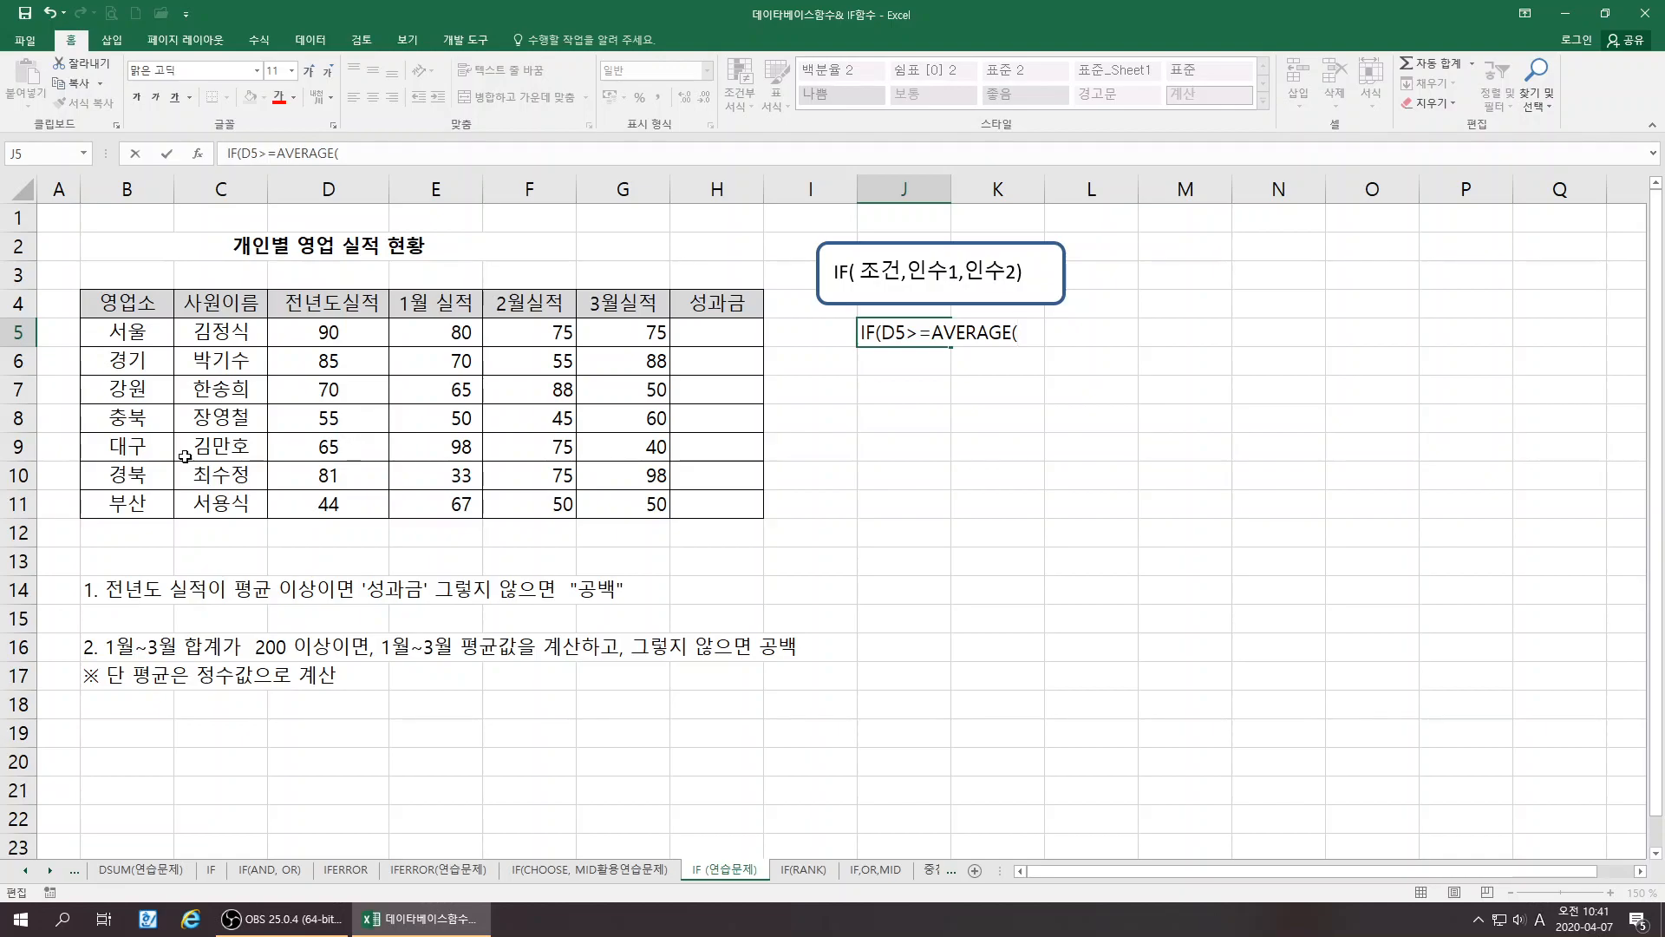
type("D5:D11)")
left_click_drag(1018, 334, 1085, 336)
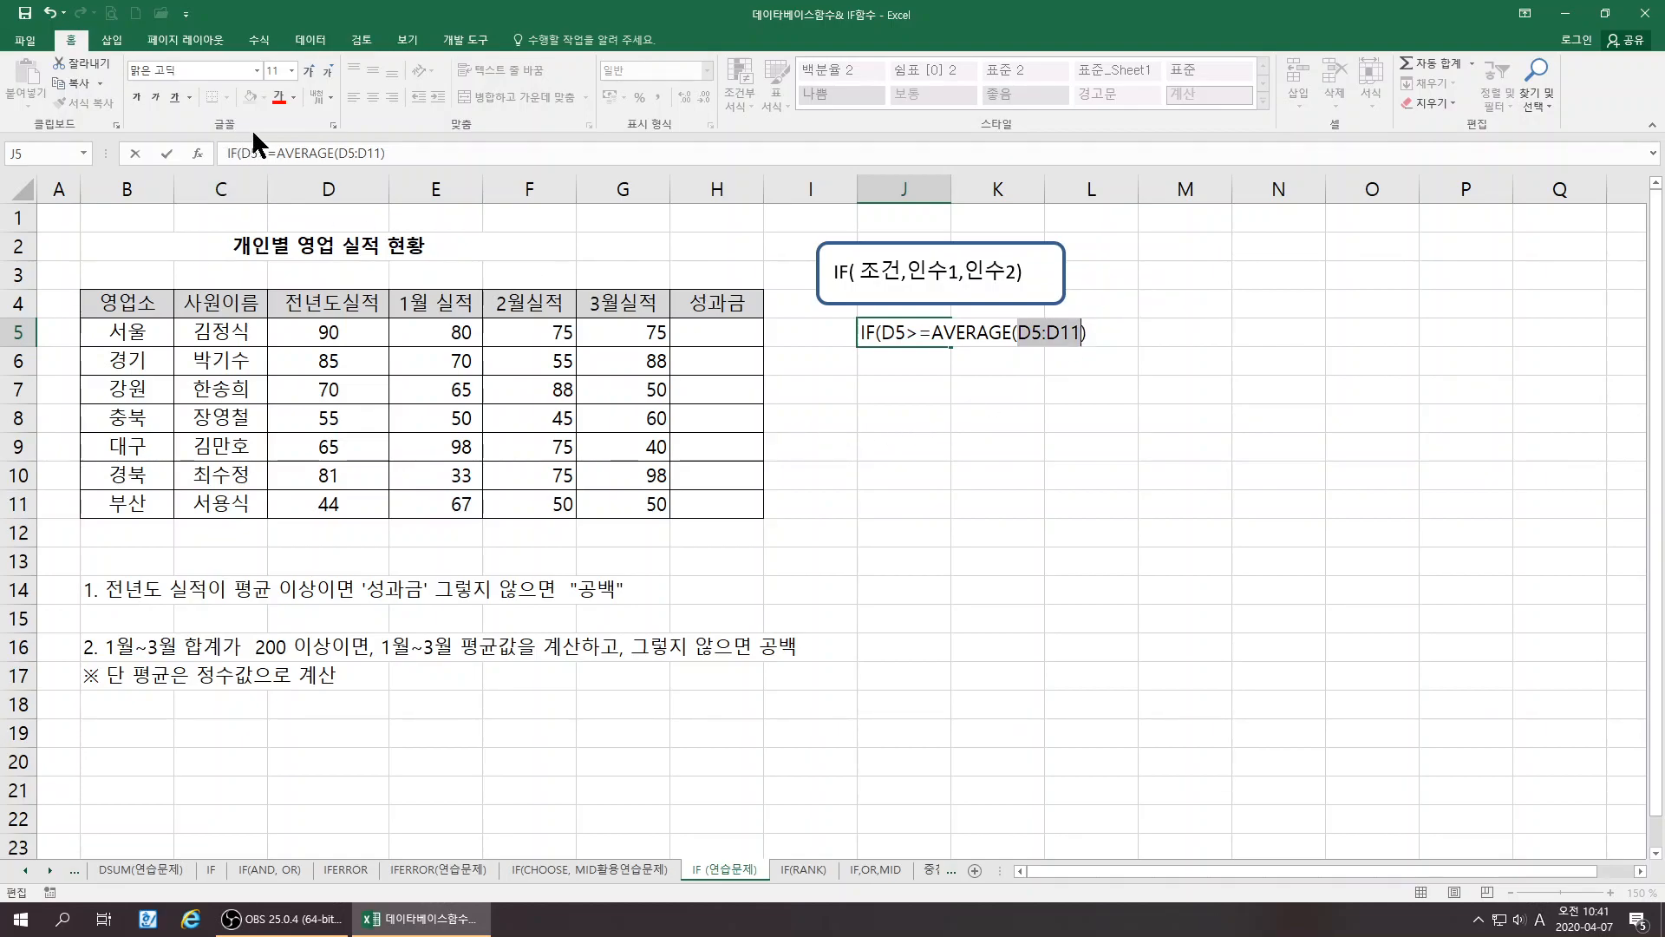
left_click(175, 96)
left_click_drag(885, 335, 1084, 338)
Complete the J5 note with "성과금" as the true result and "" as the false result
left_click(1090, 338)
type(",\"")
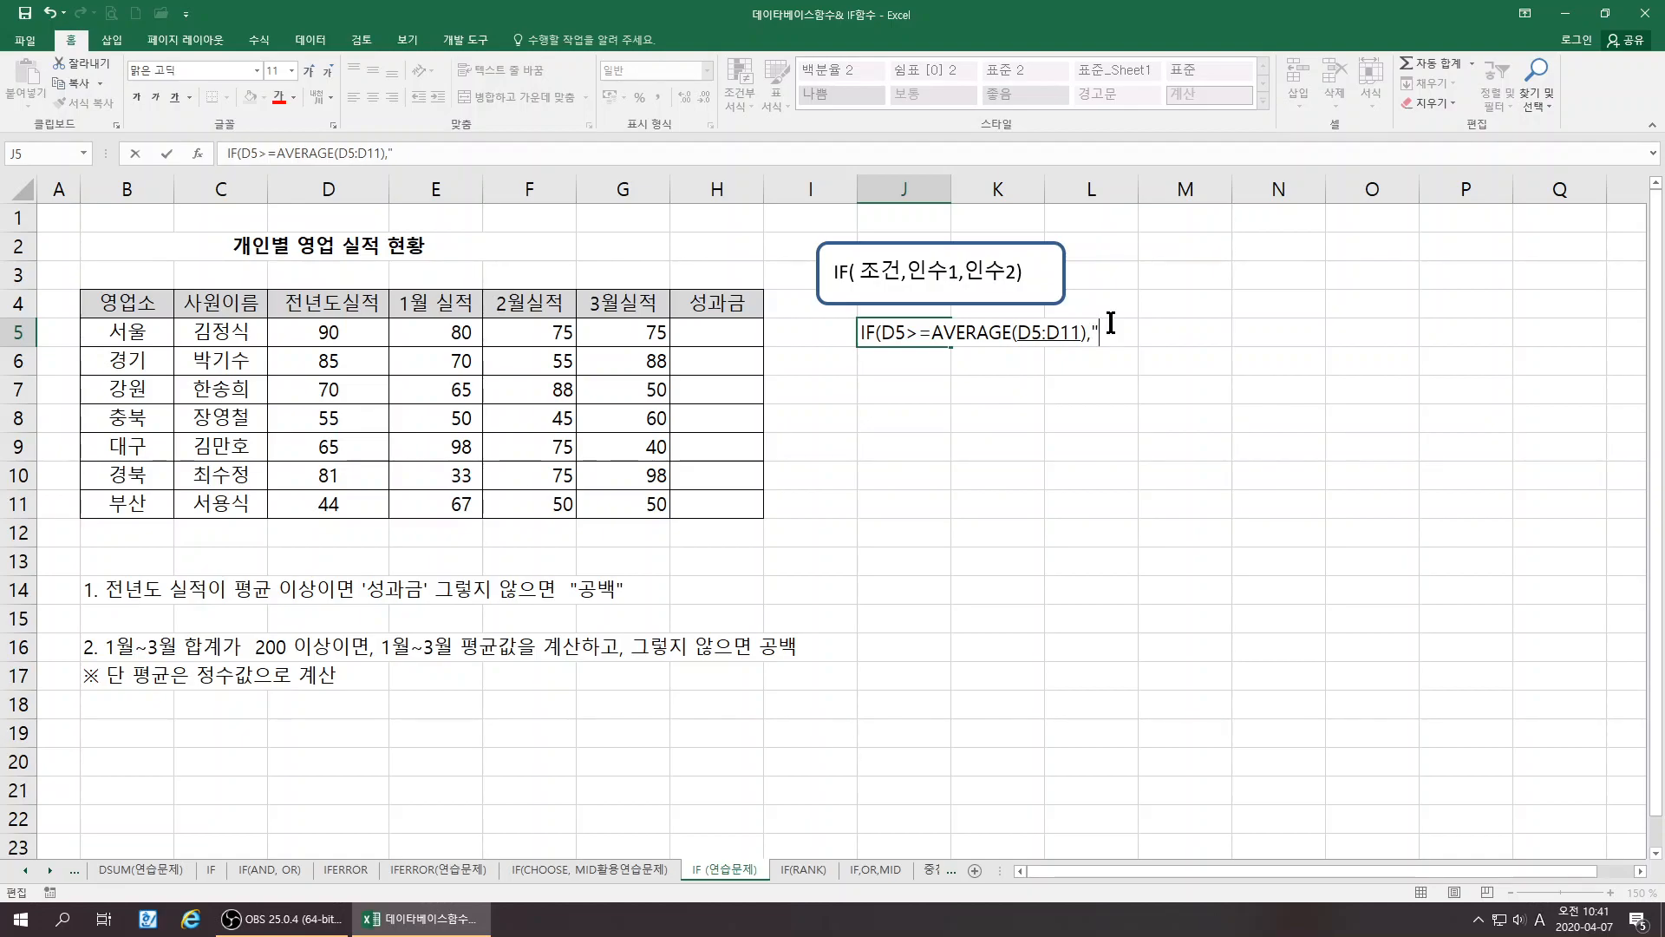
type("성곽금")
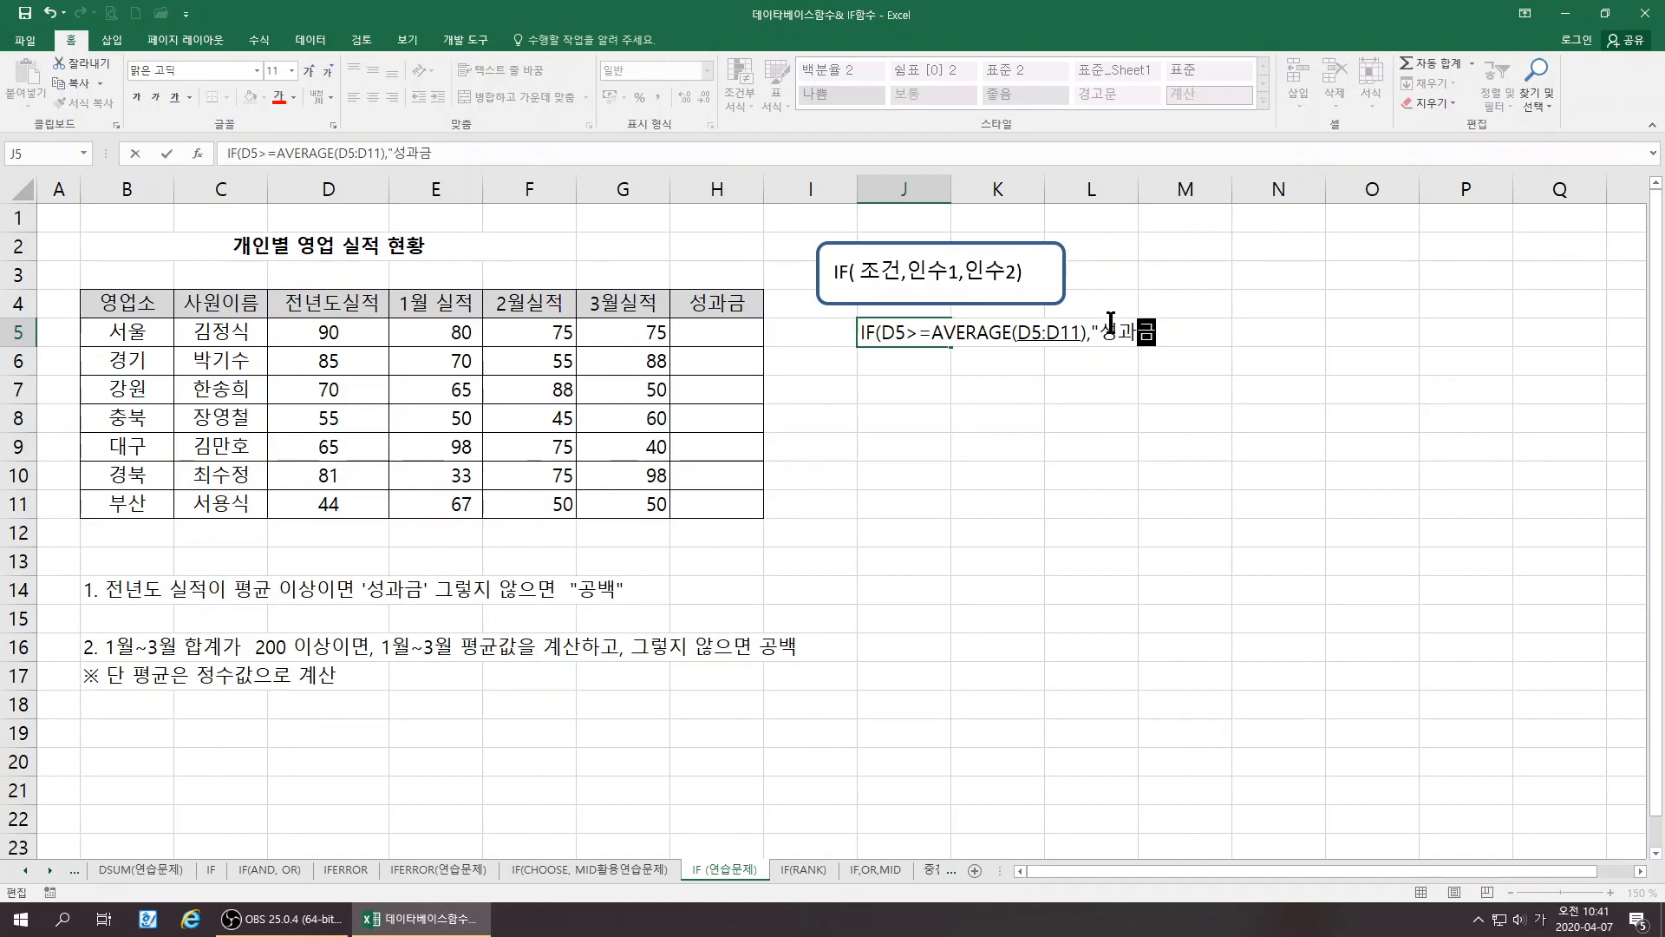
type("\",\"\")")
key("Return")
left_click(945, 409)
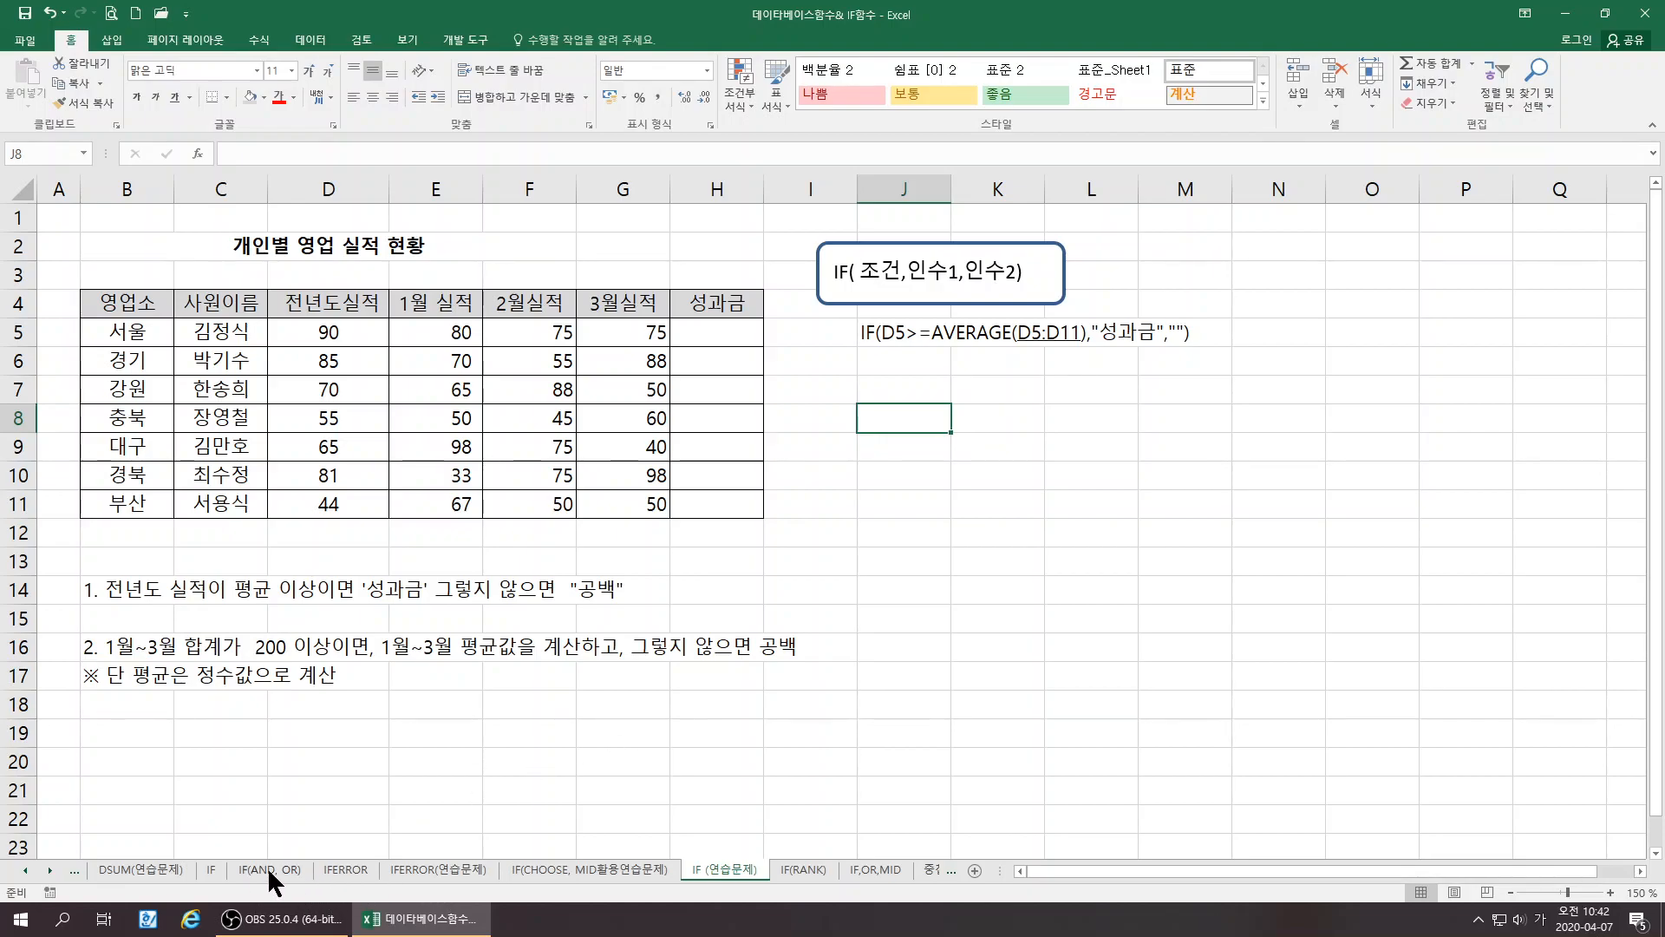
left_click(353, 536)
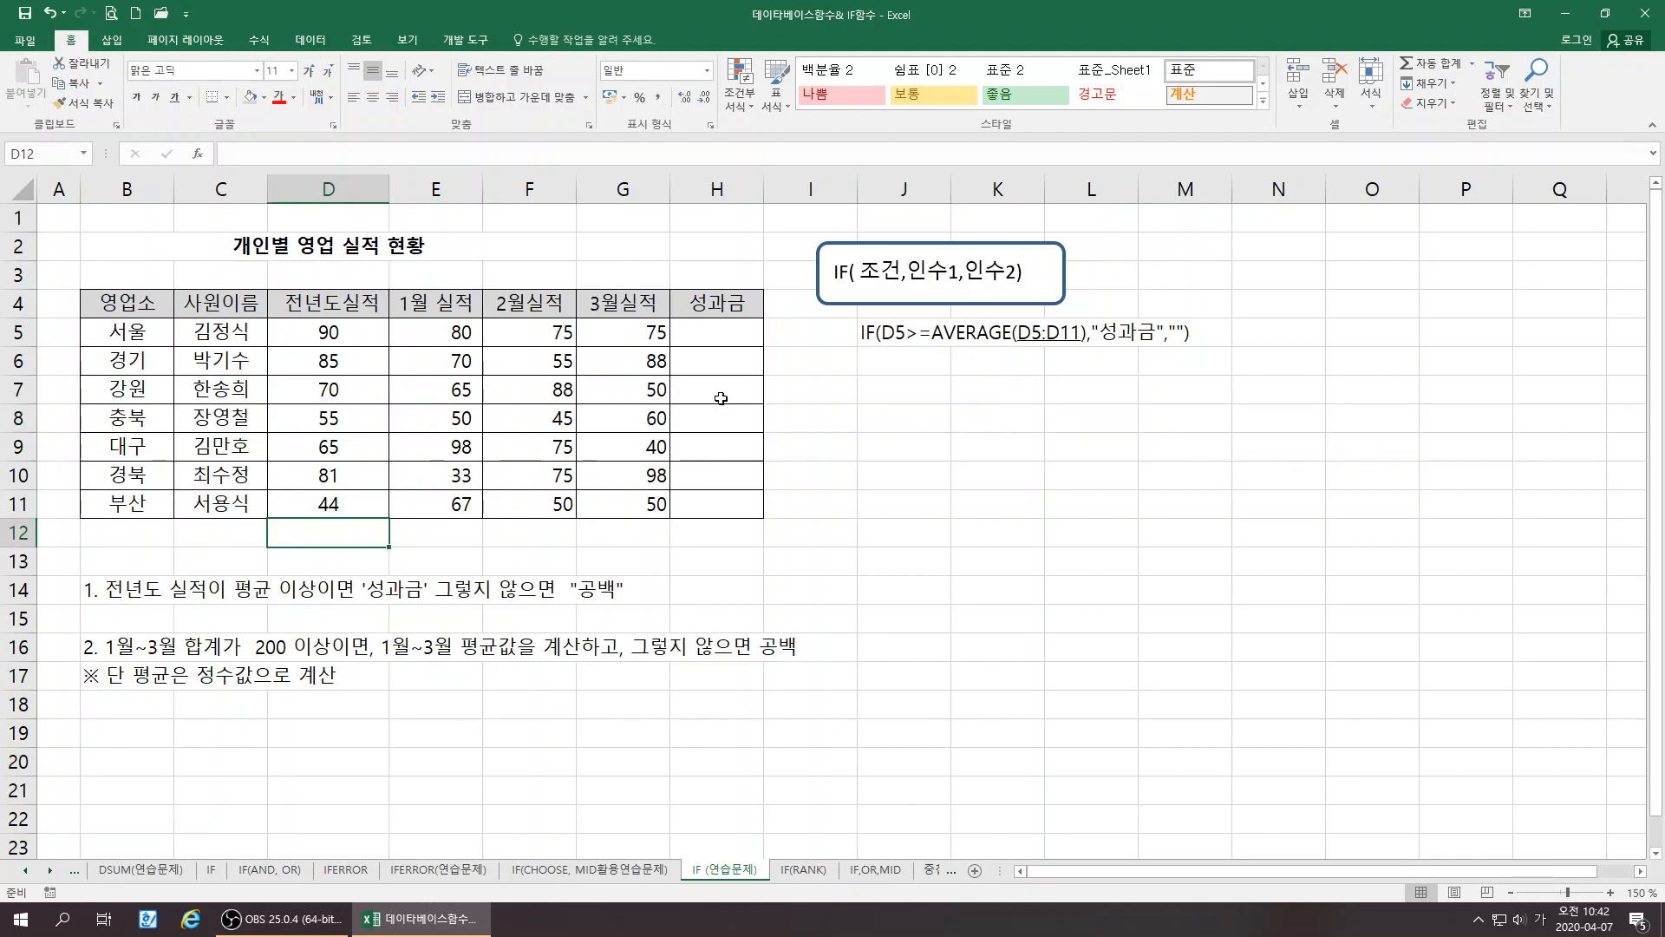
Insert the IF function from the 논리 category in H5, the first 성과금 cell
left_click(981, 339)
left_click(949, 418)
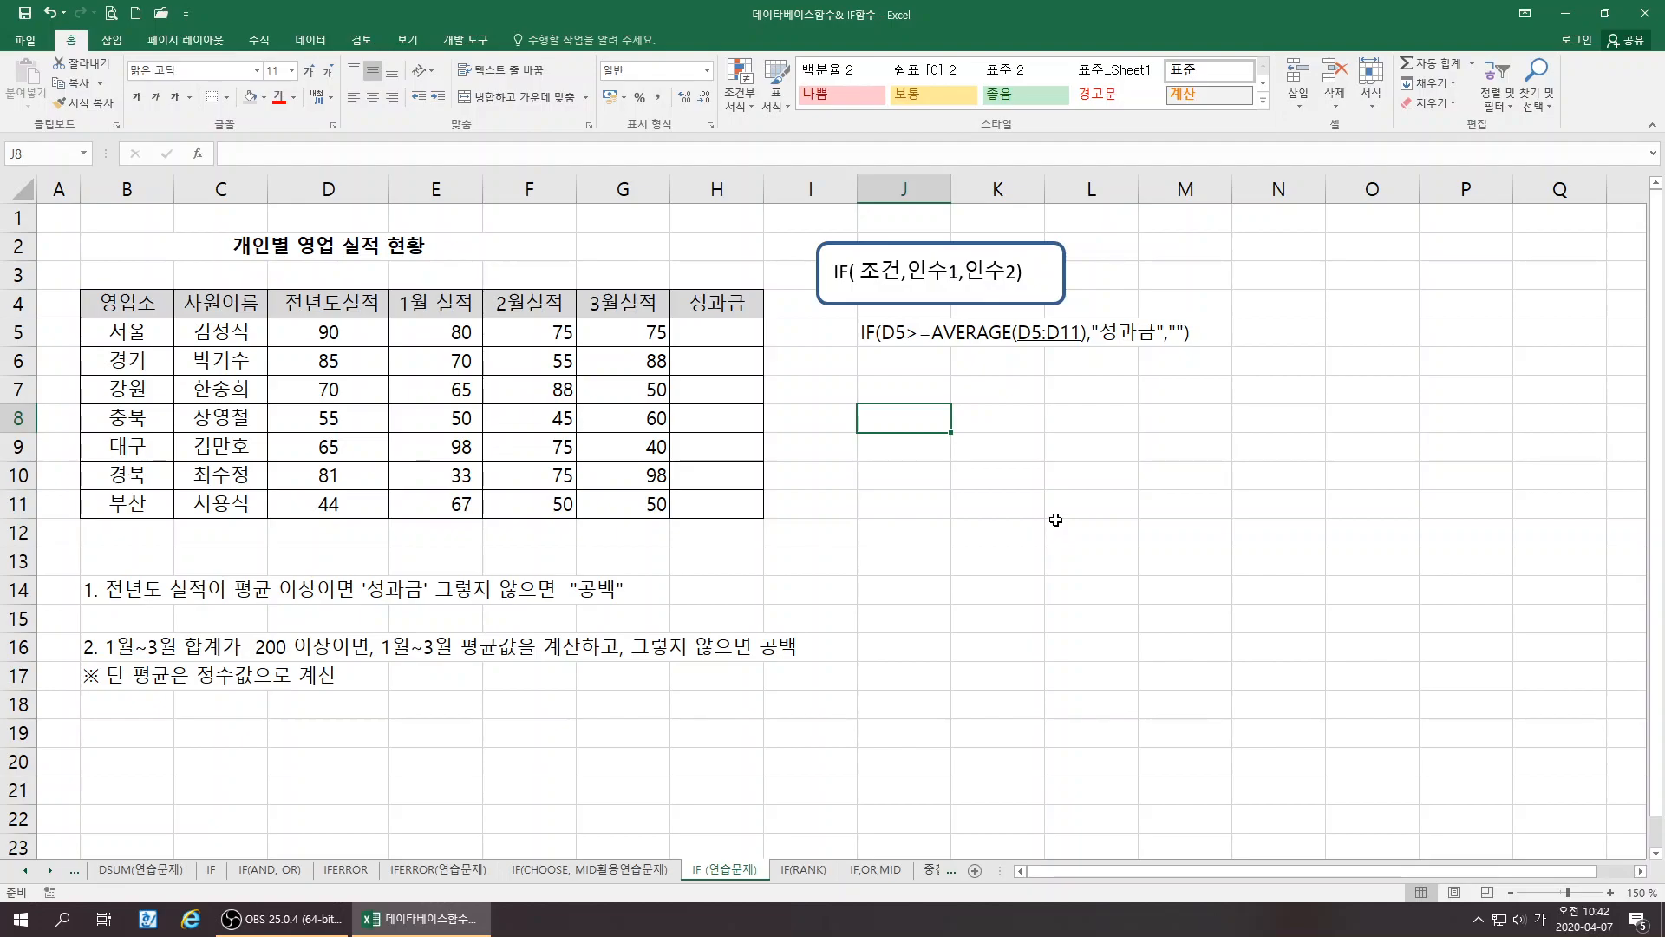
left_click(712, 334)
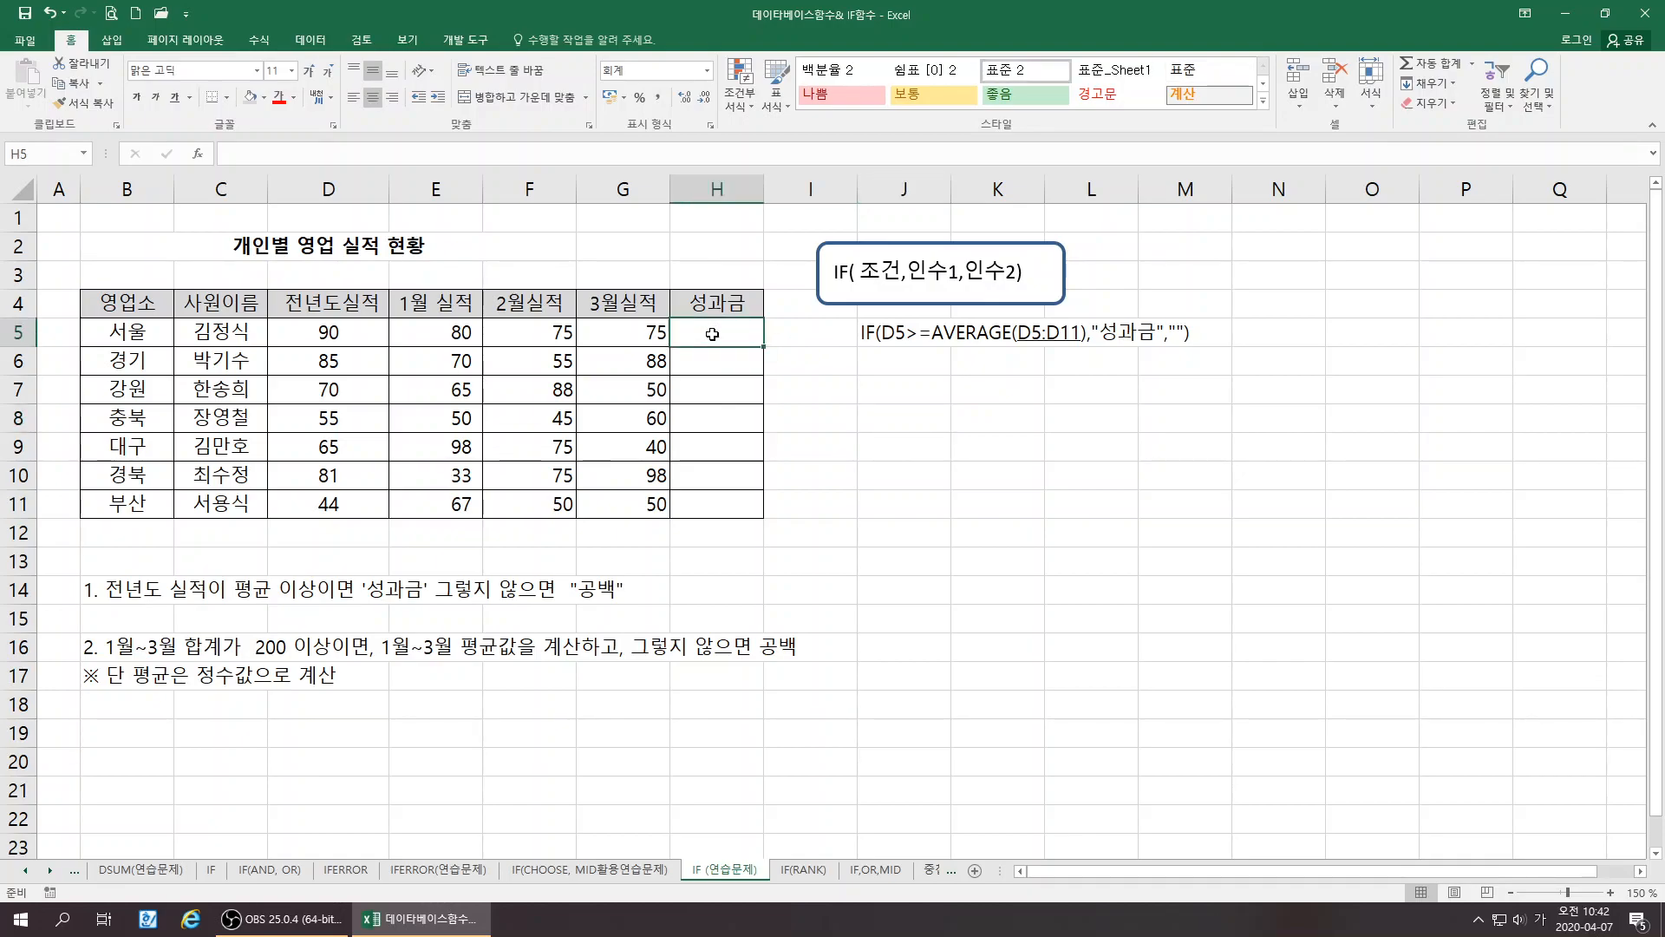
left_click(200, 154)
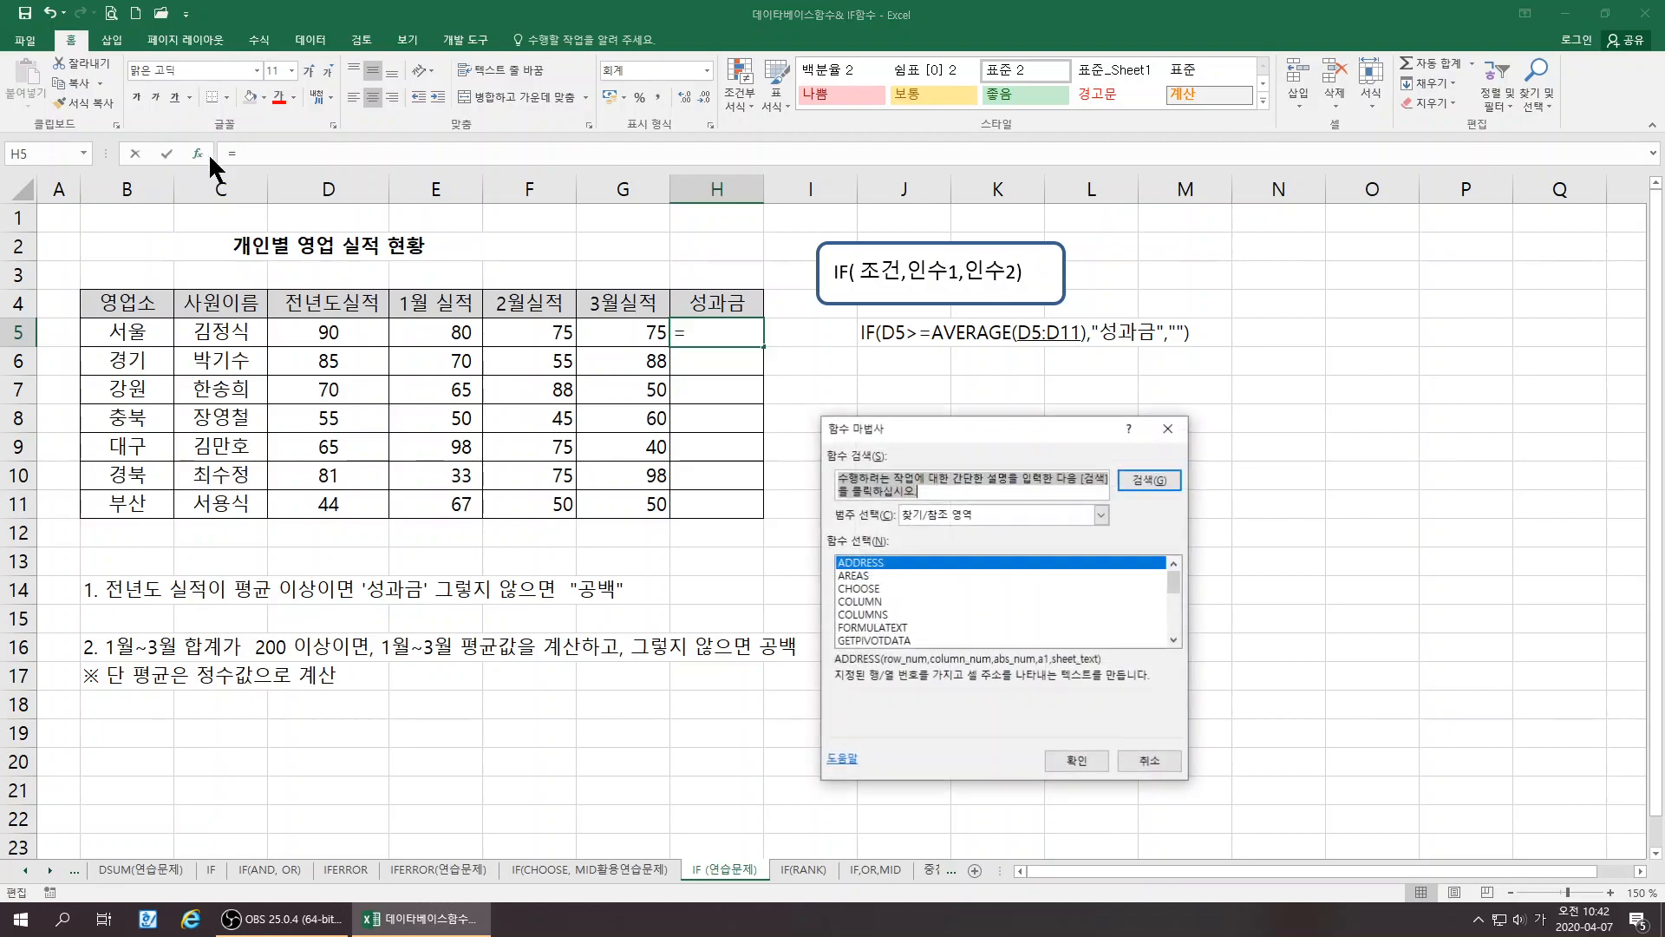
left_click(951, 511)
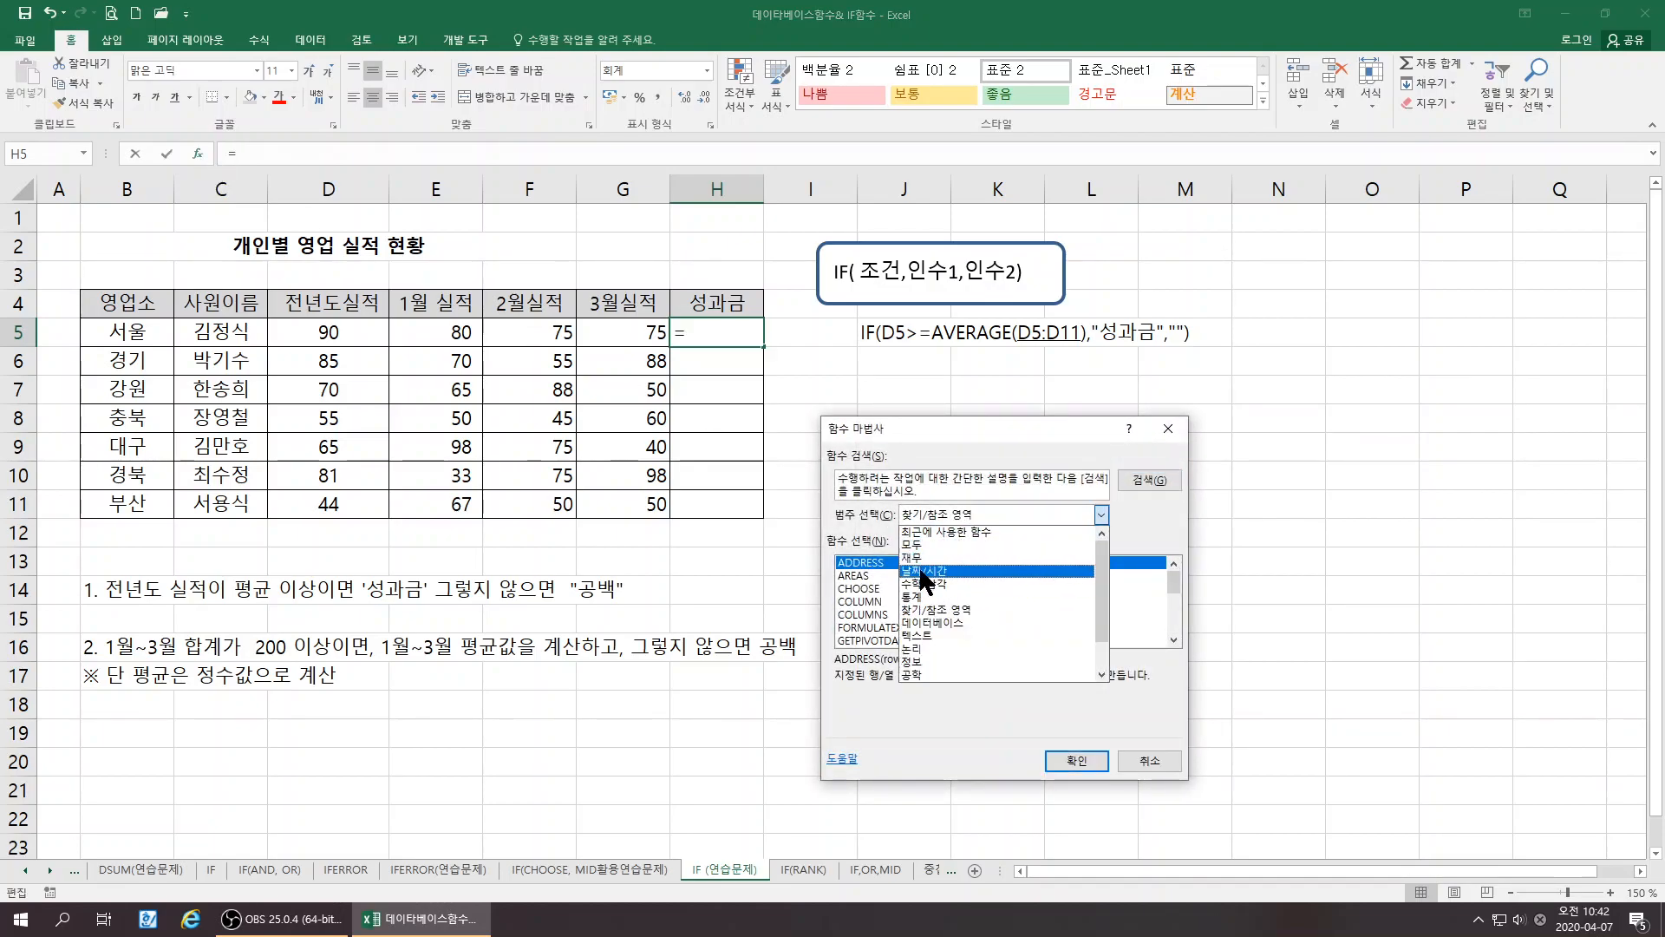
left_click(915, 648)
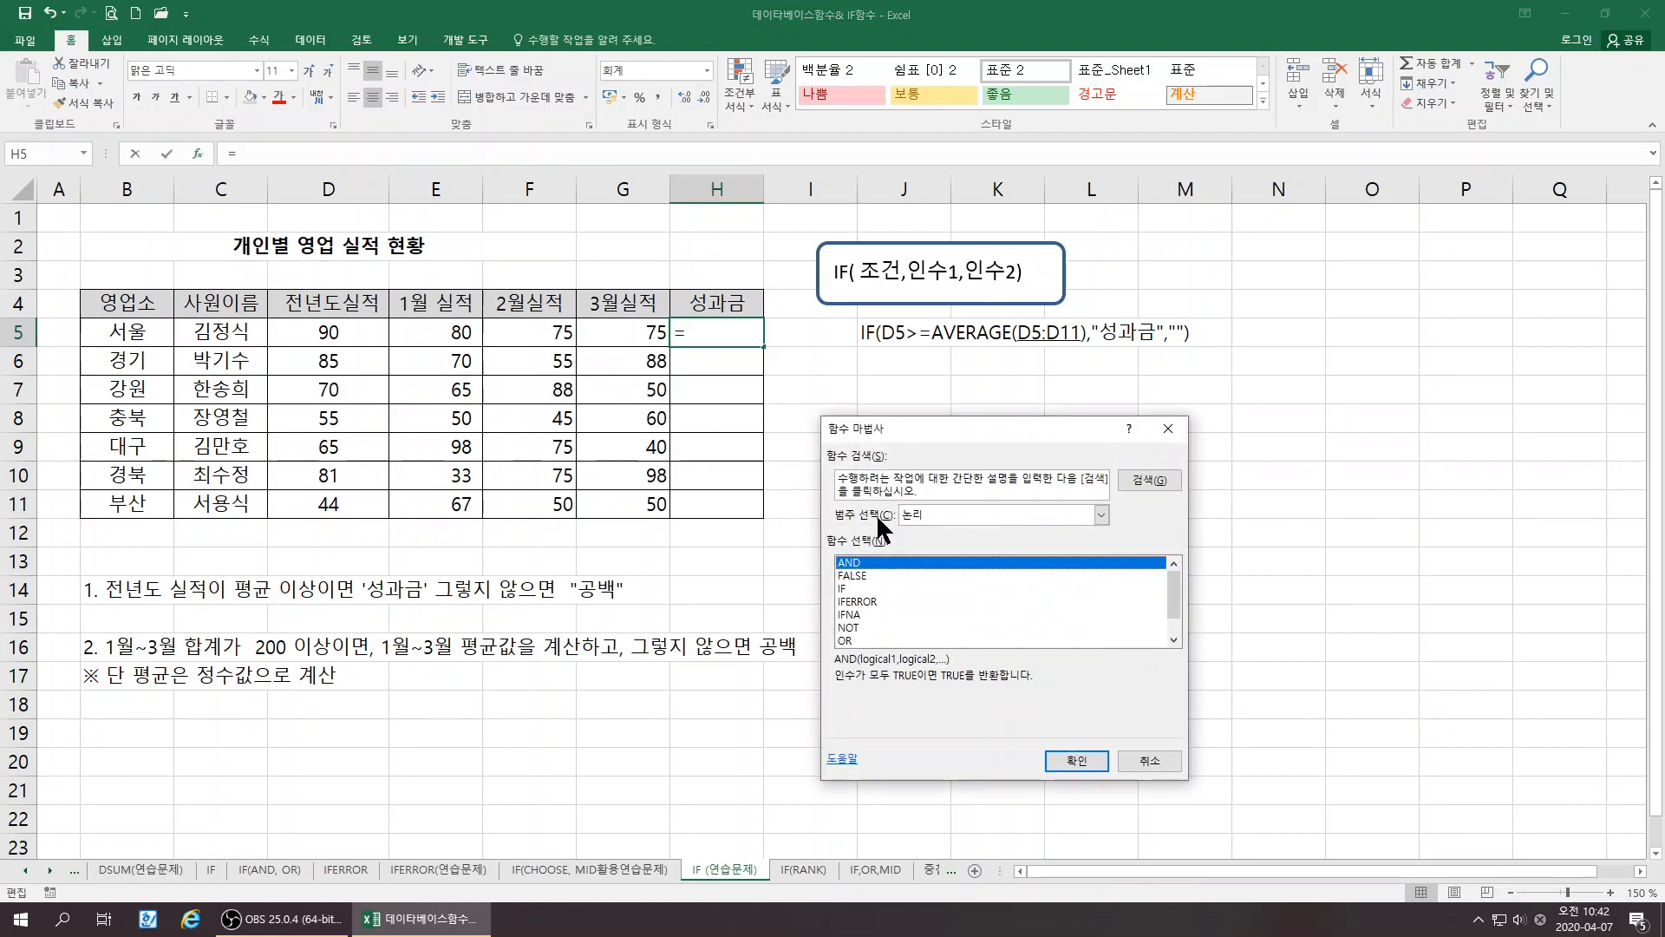
left_click(843, 589)
left_click(1071, 762)
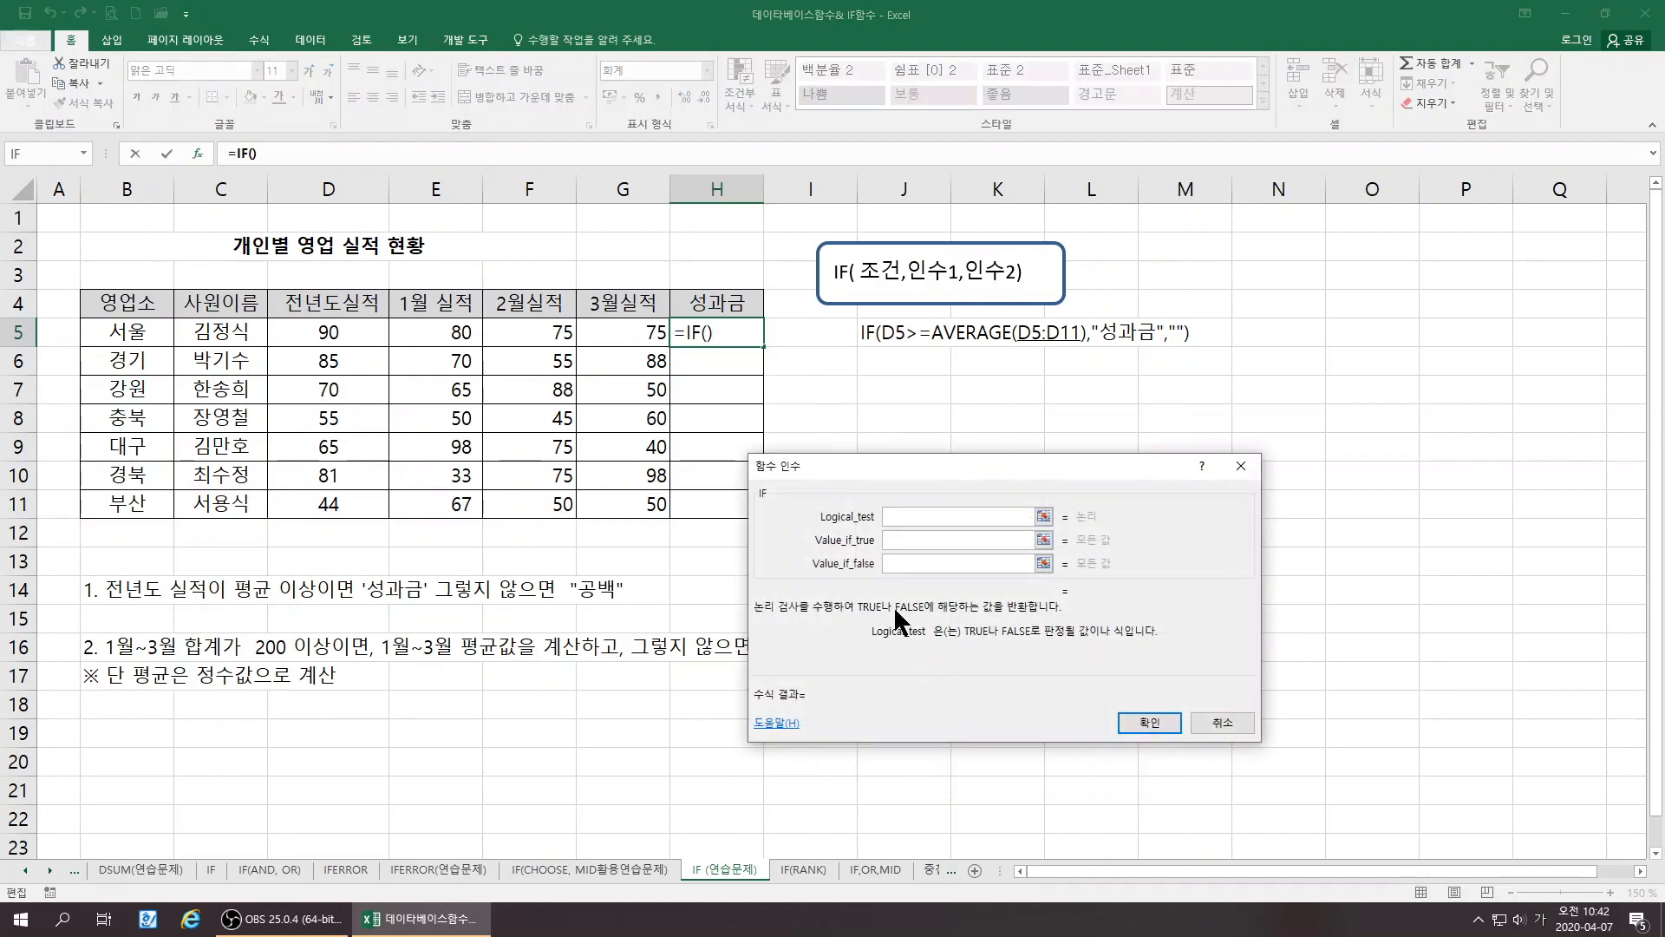
Set the IF condition in H5 to D5>=AVERAGE($D$5:$D$11), nesting AVERAGE with an absolute range
left_click(356, 325)
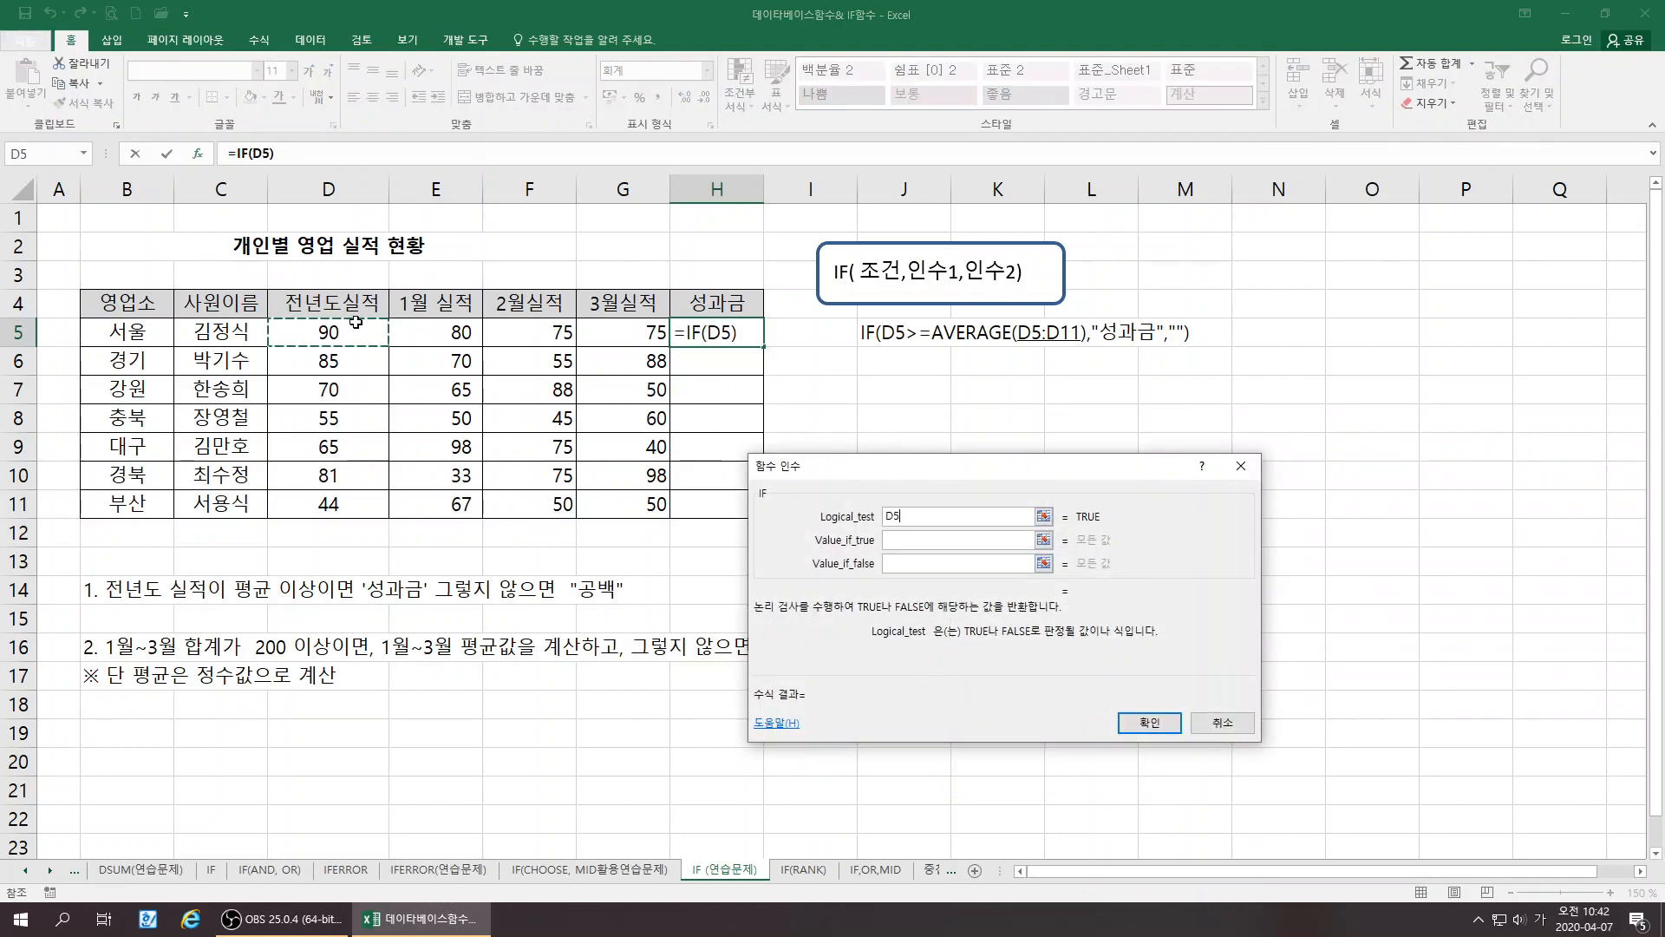
type(">=")
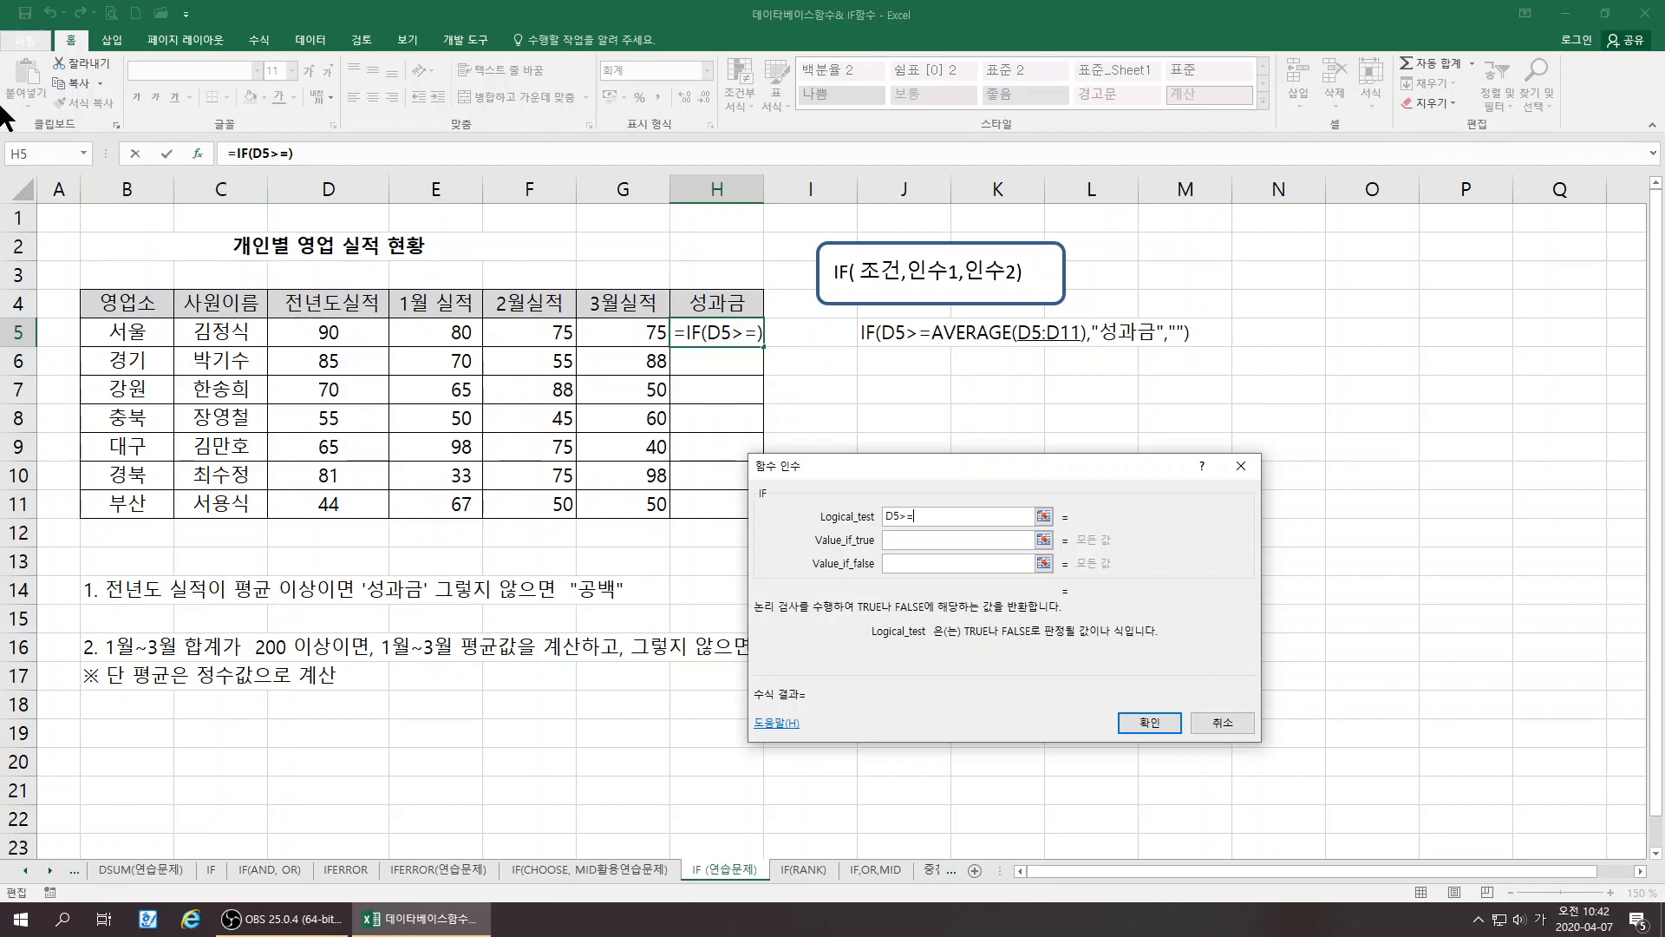
left_click(84, 153)
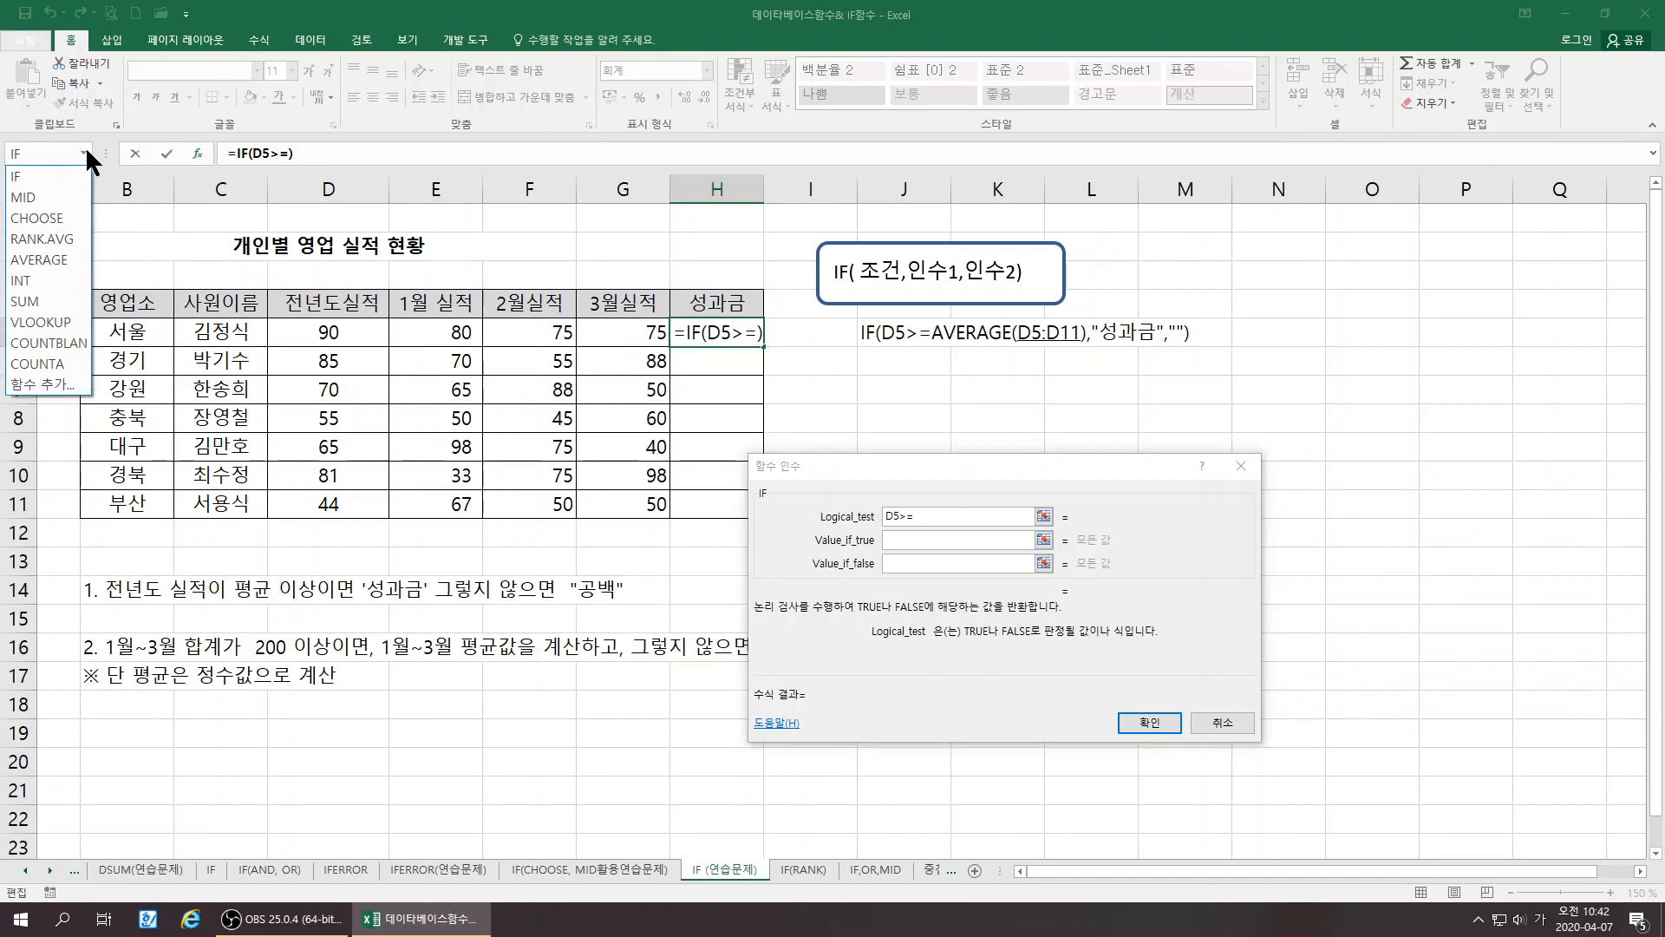
left_click(35, 260)
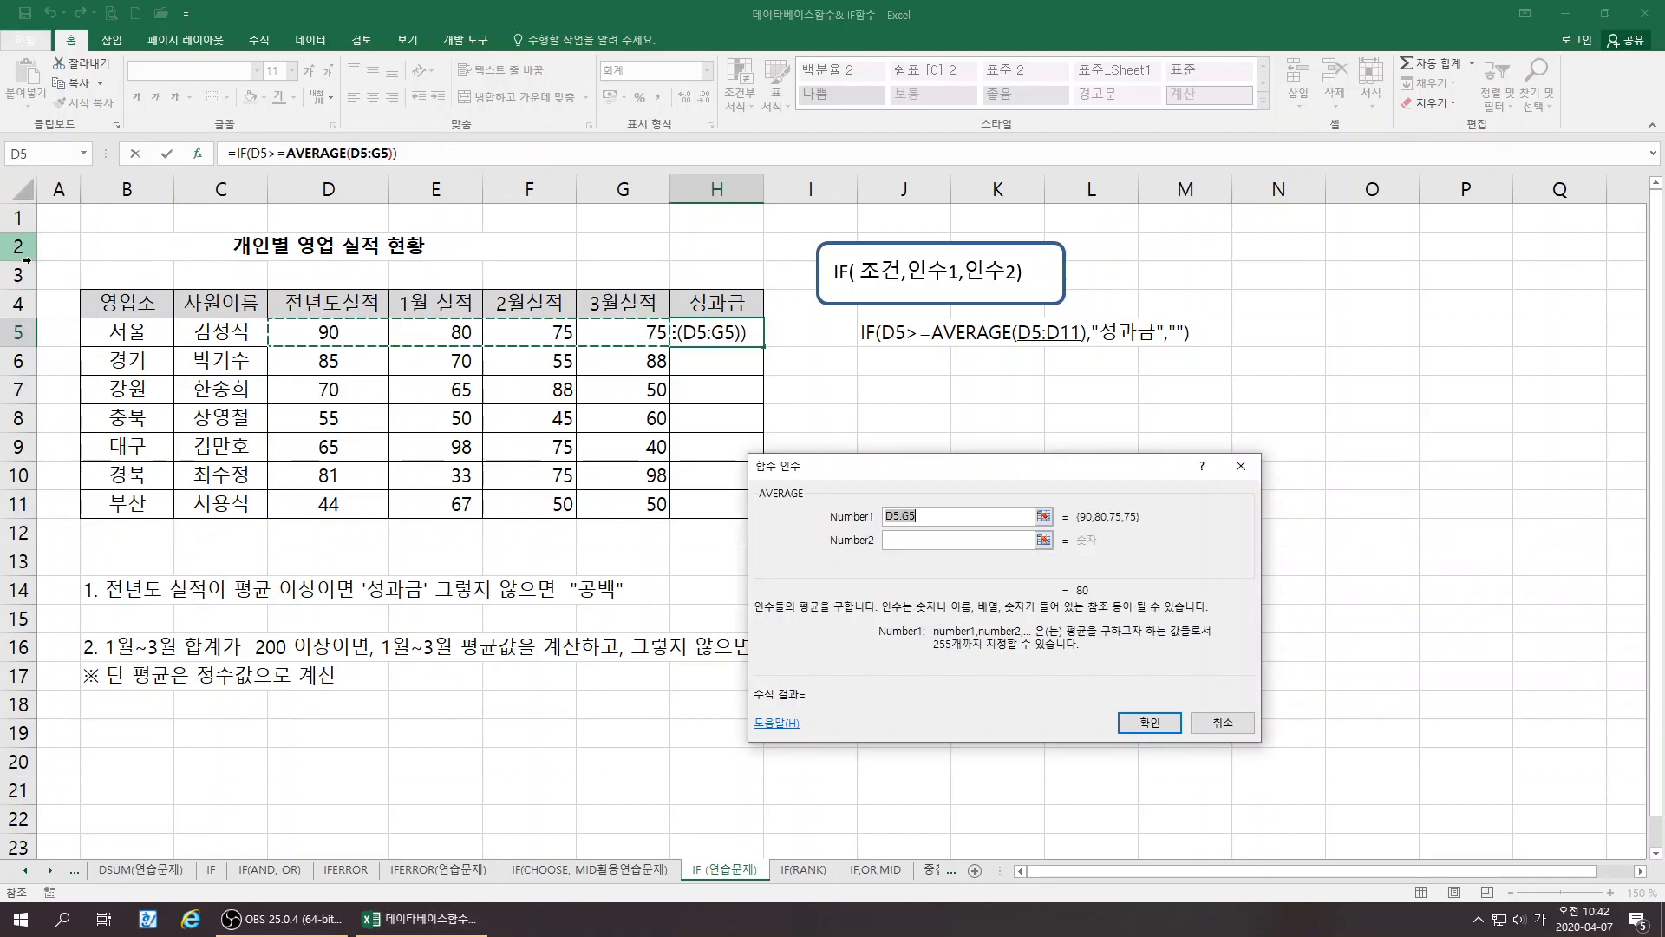
left_click(331, 331)
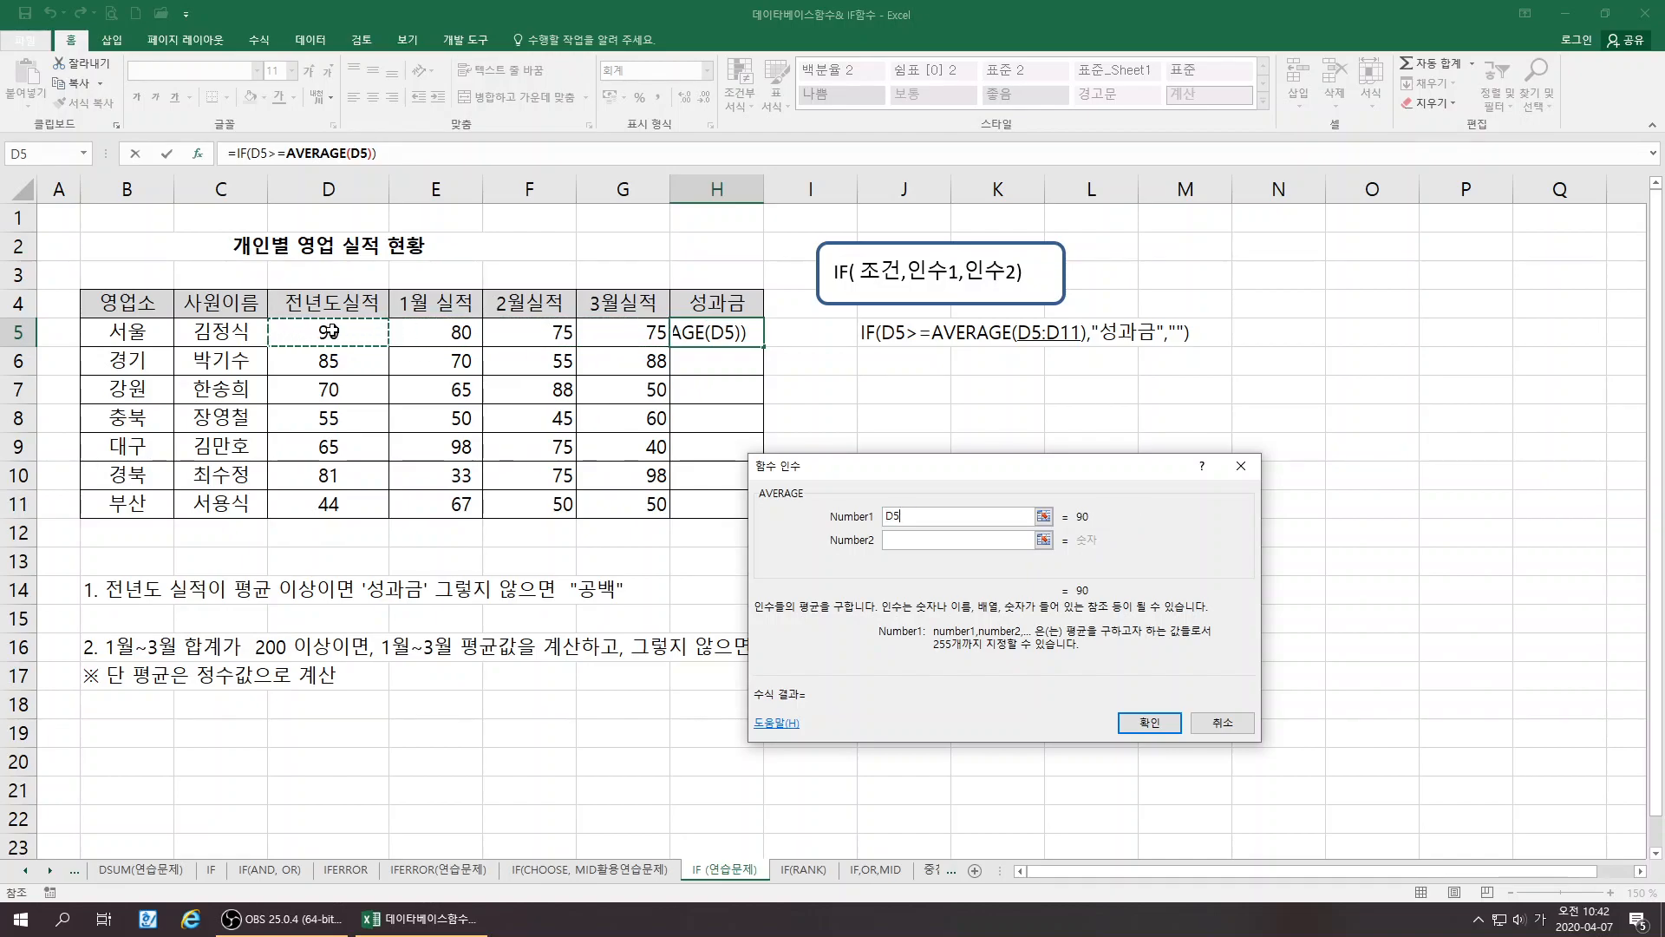
left_click_drag(331, 331, 329, 504)
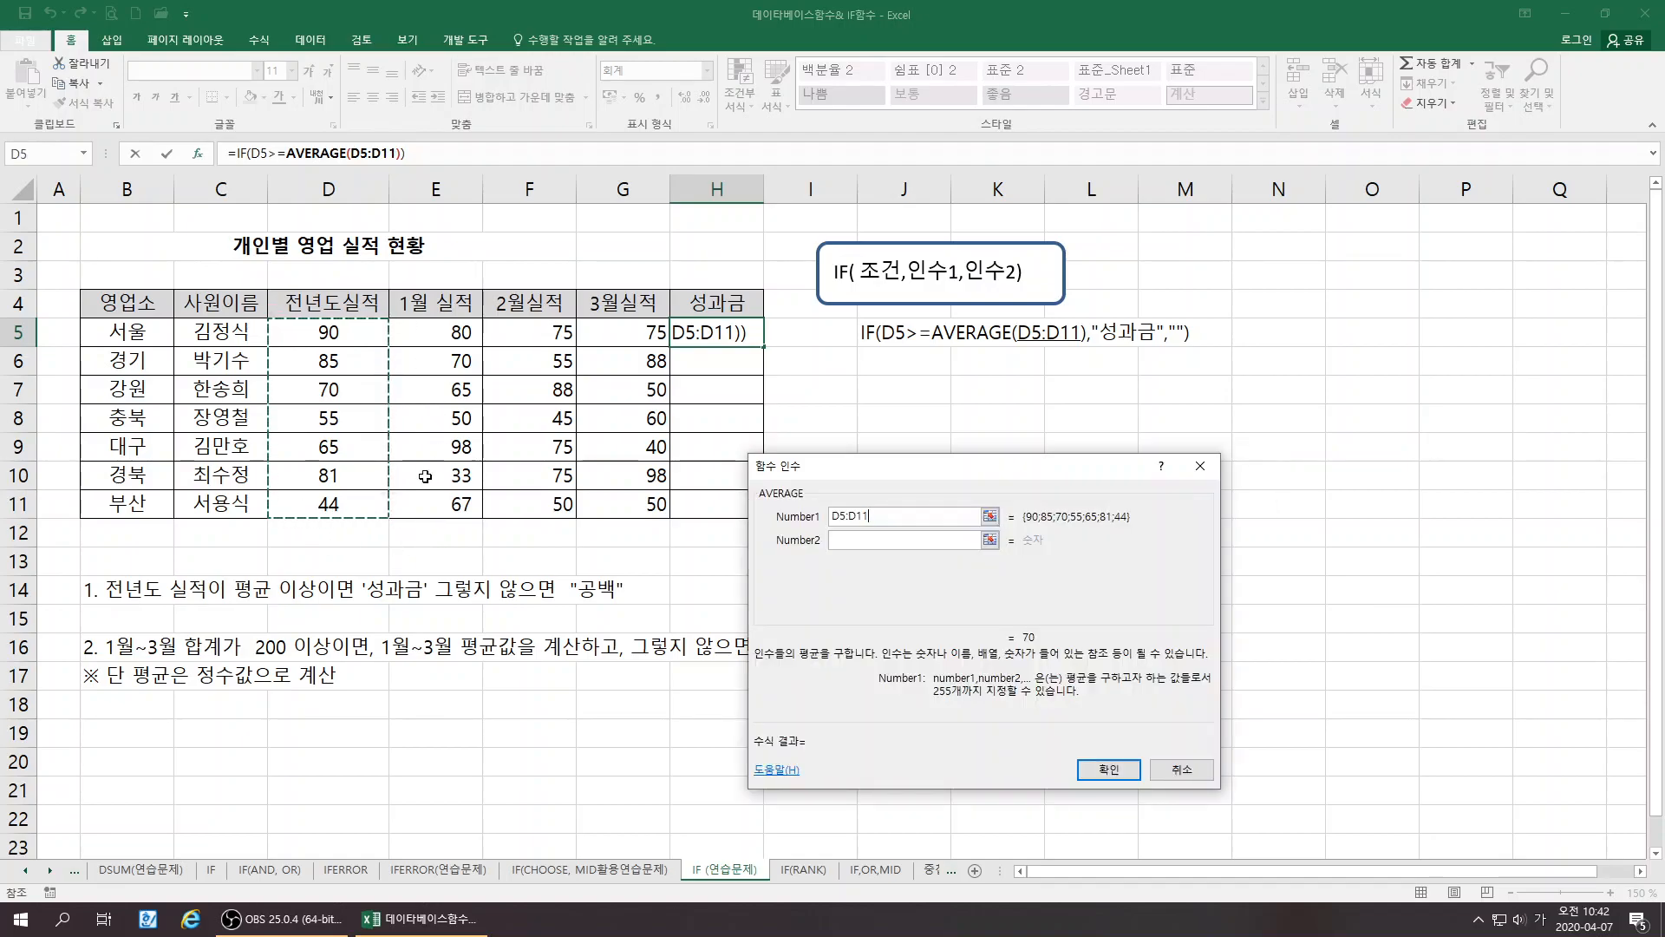
key("F4")
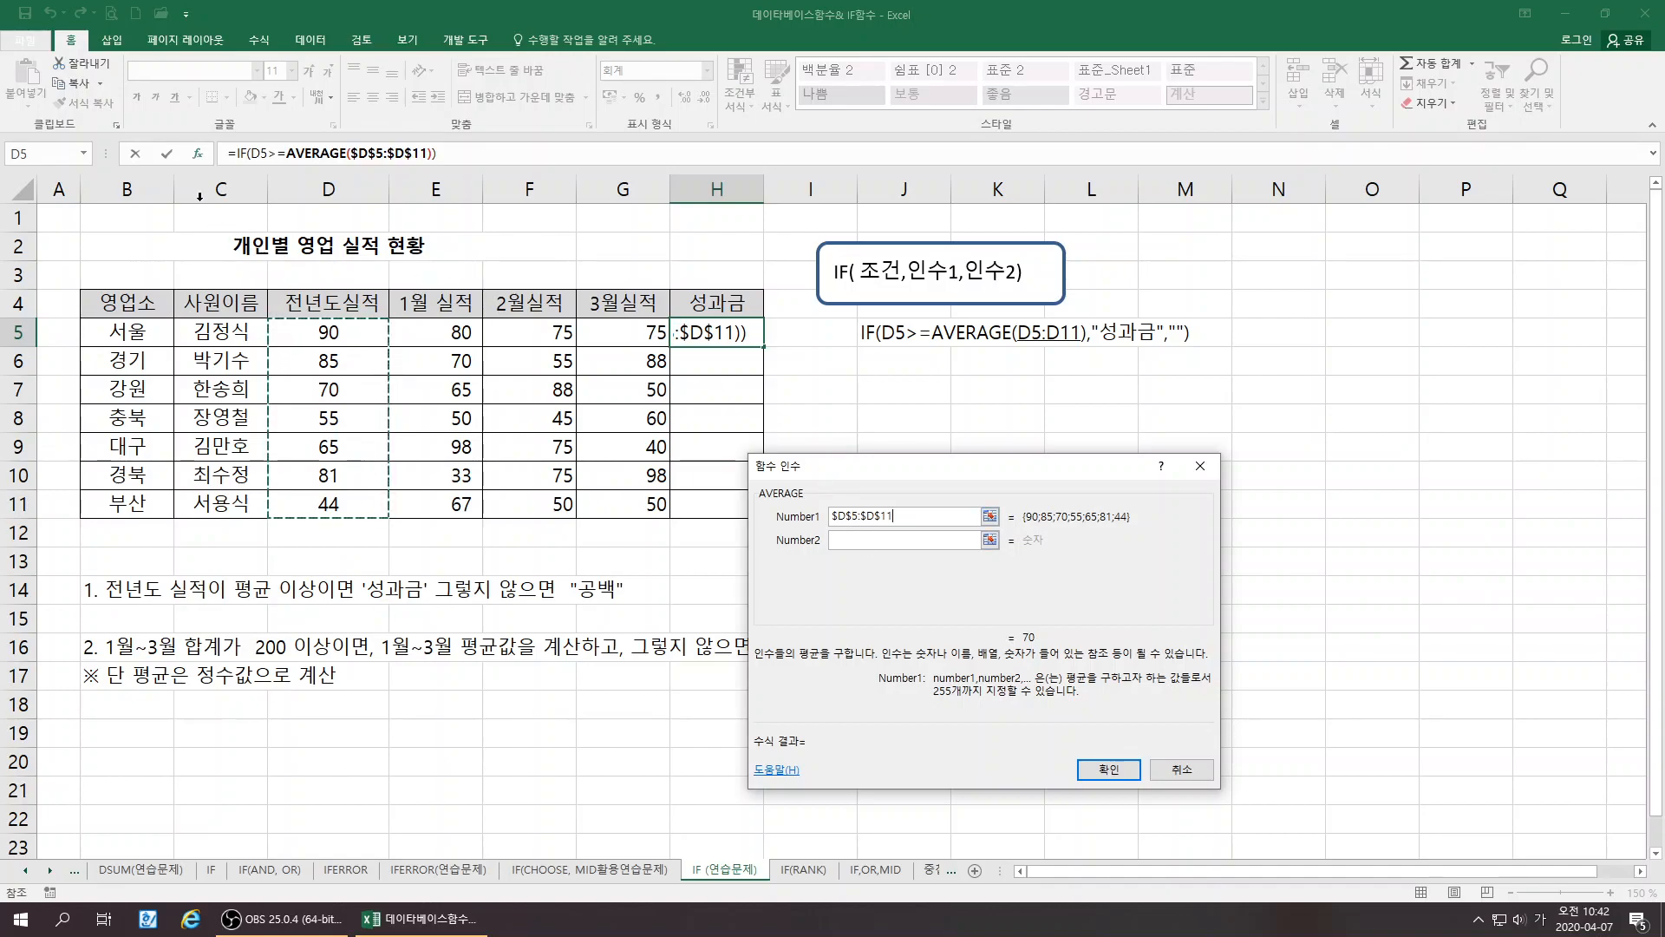
Complete the IF in H5 with "성과금" when true and "" when false, and fill the formula down to H11
left_click(242, 153)
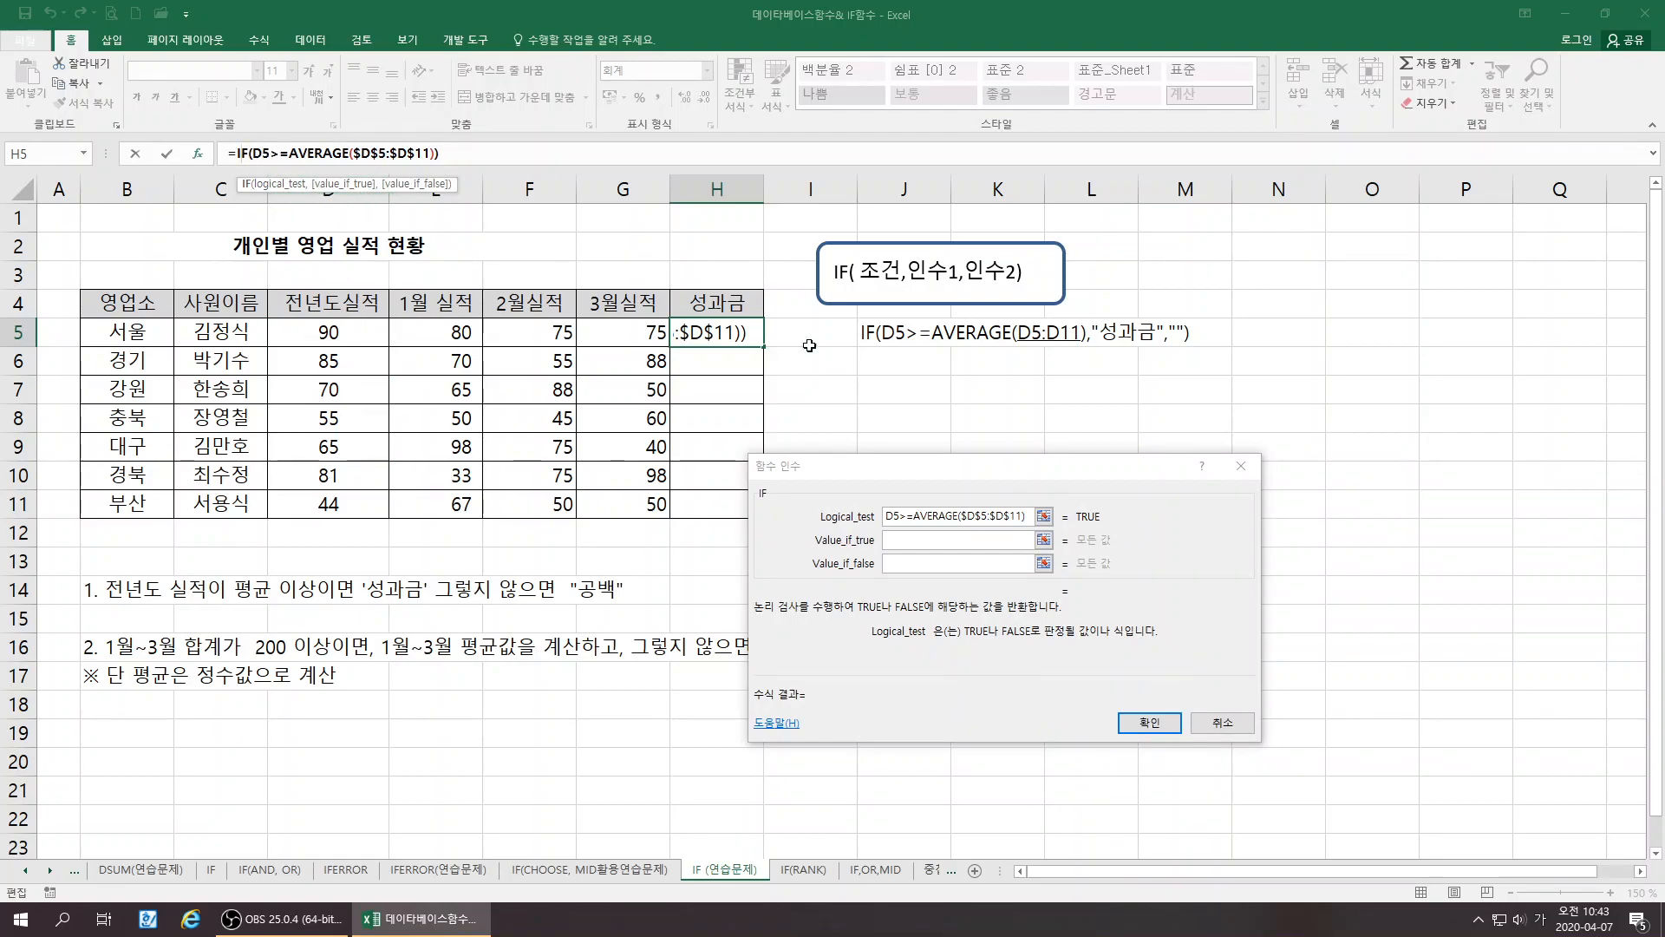
left_click(314, 154)
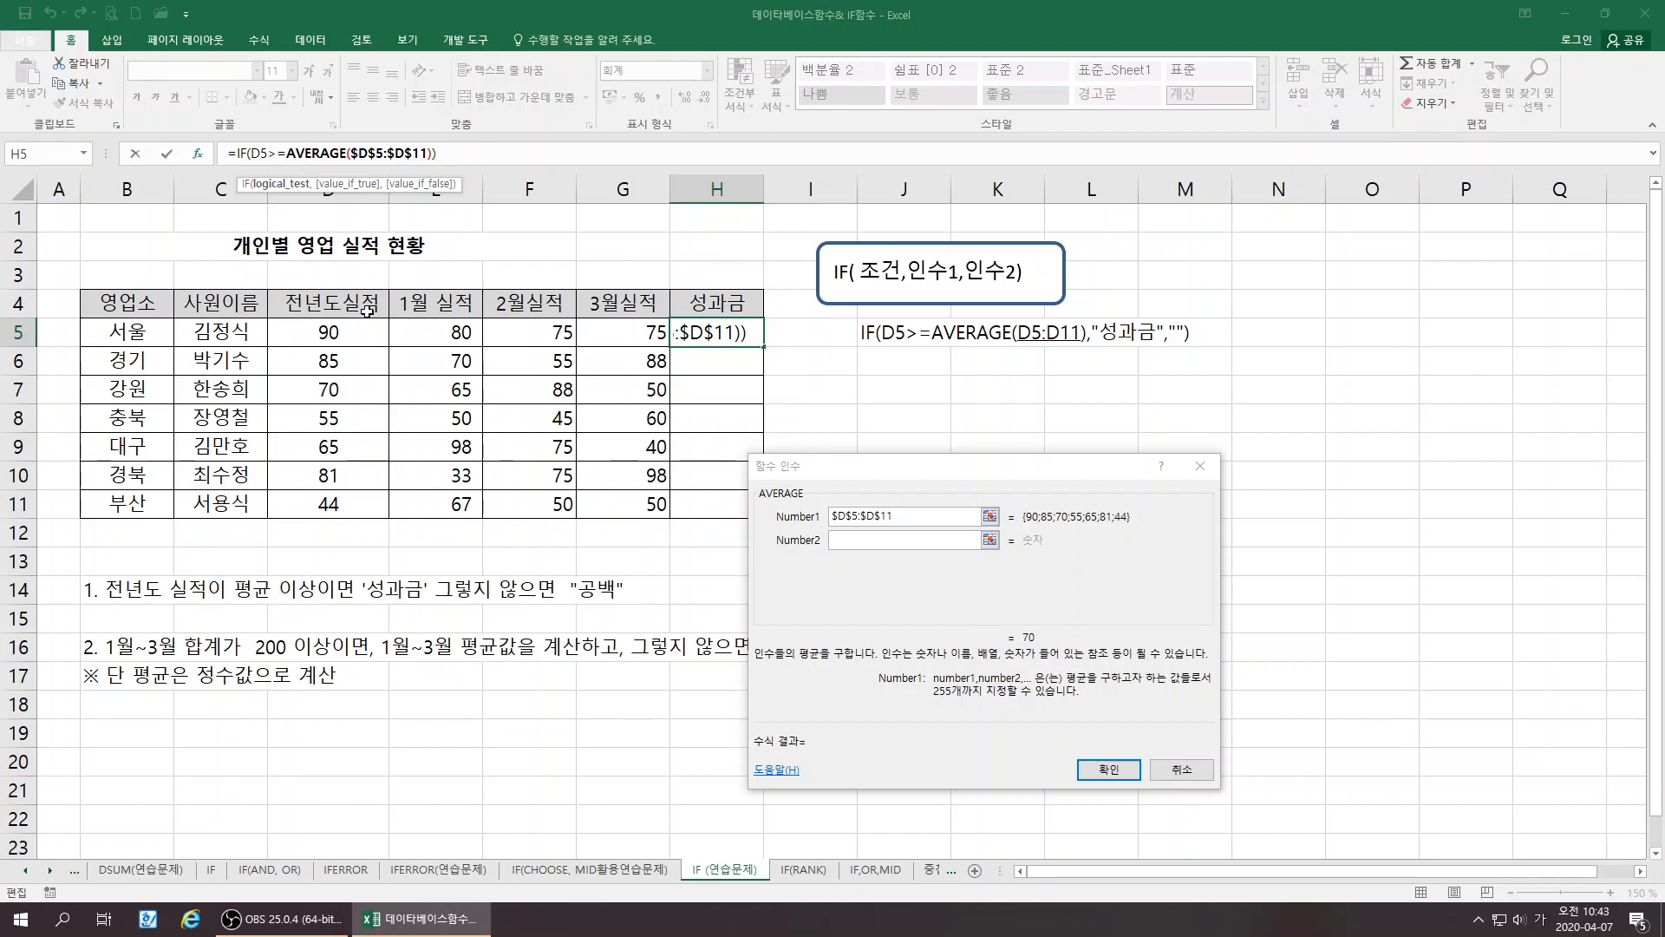
left_click(245, 154)
left_click(918, 542)
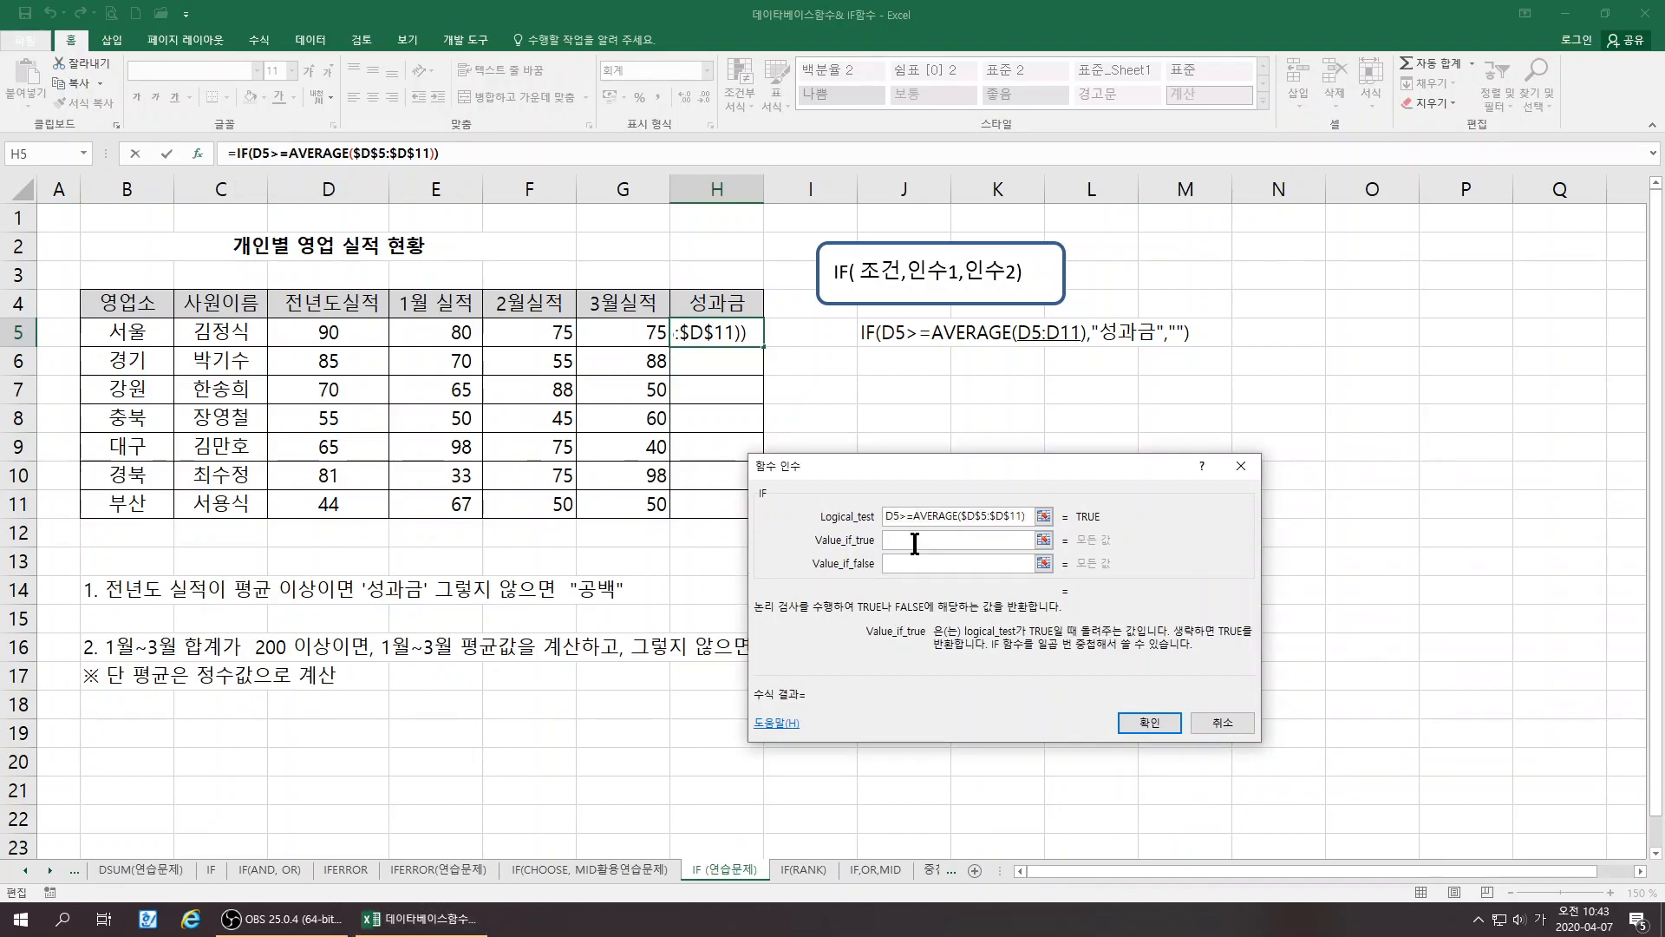
type("성과그")
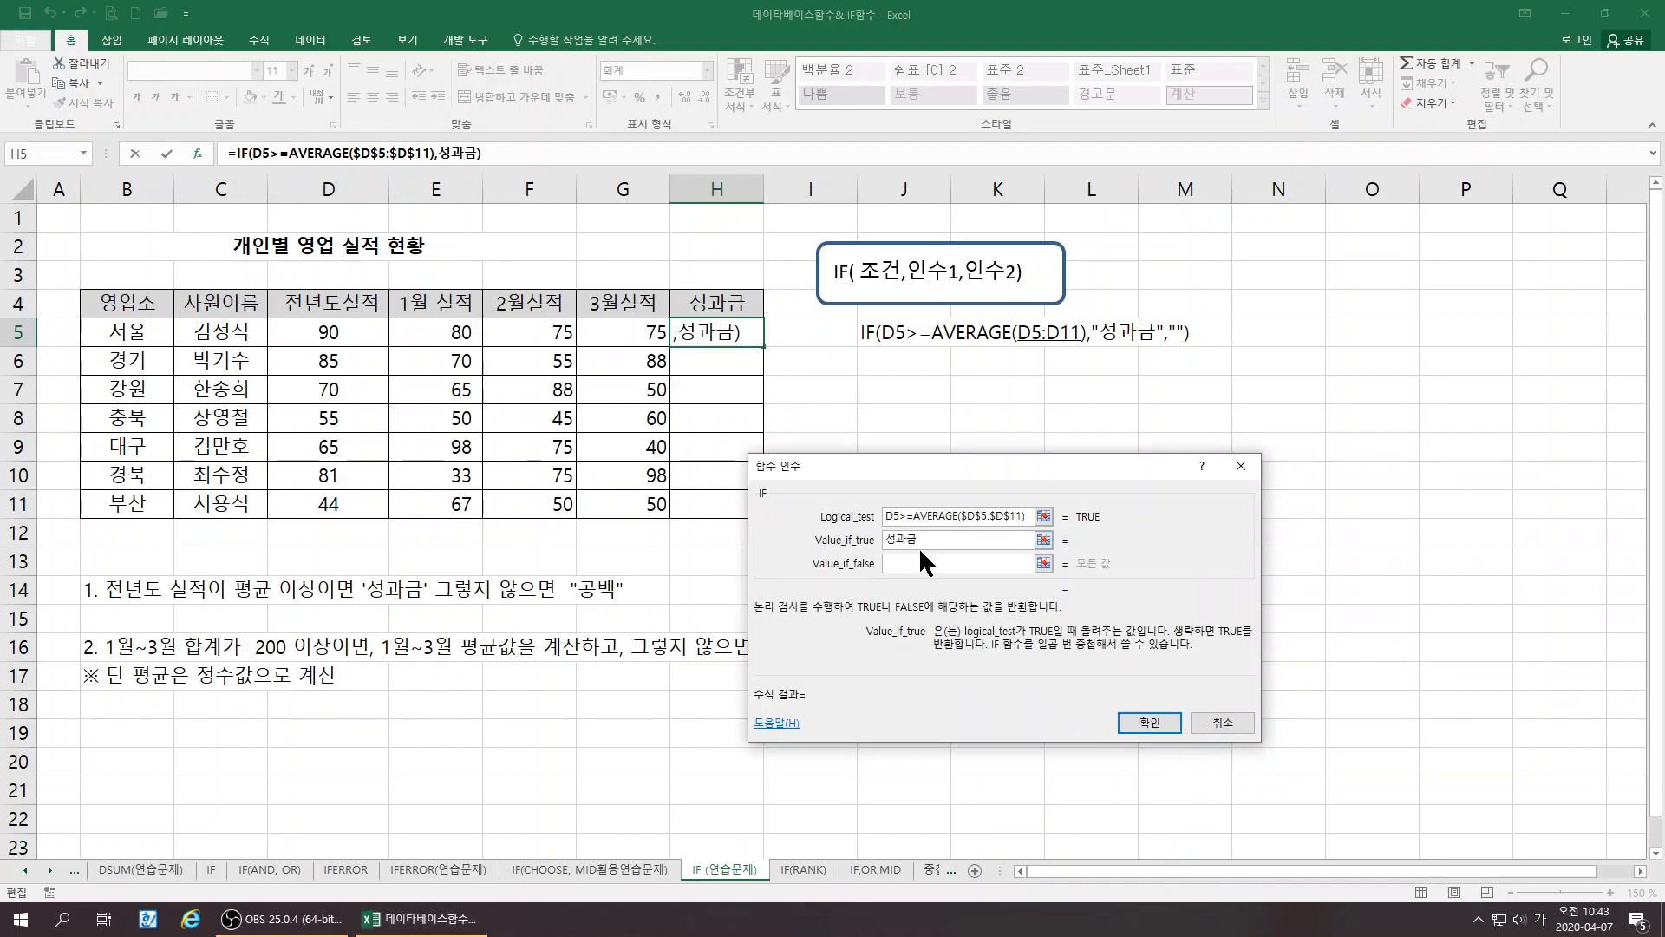
left_click(927, 562)
type("\"\"")
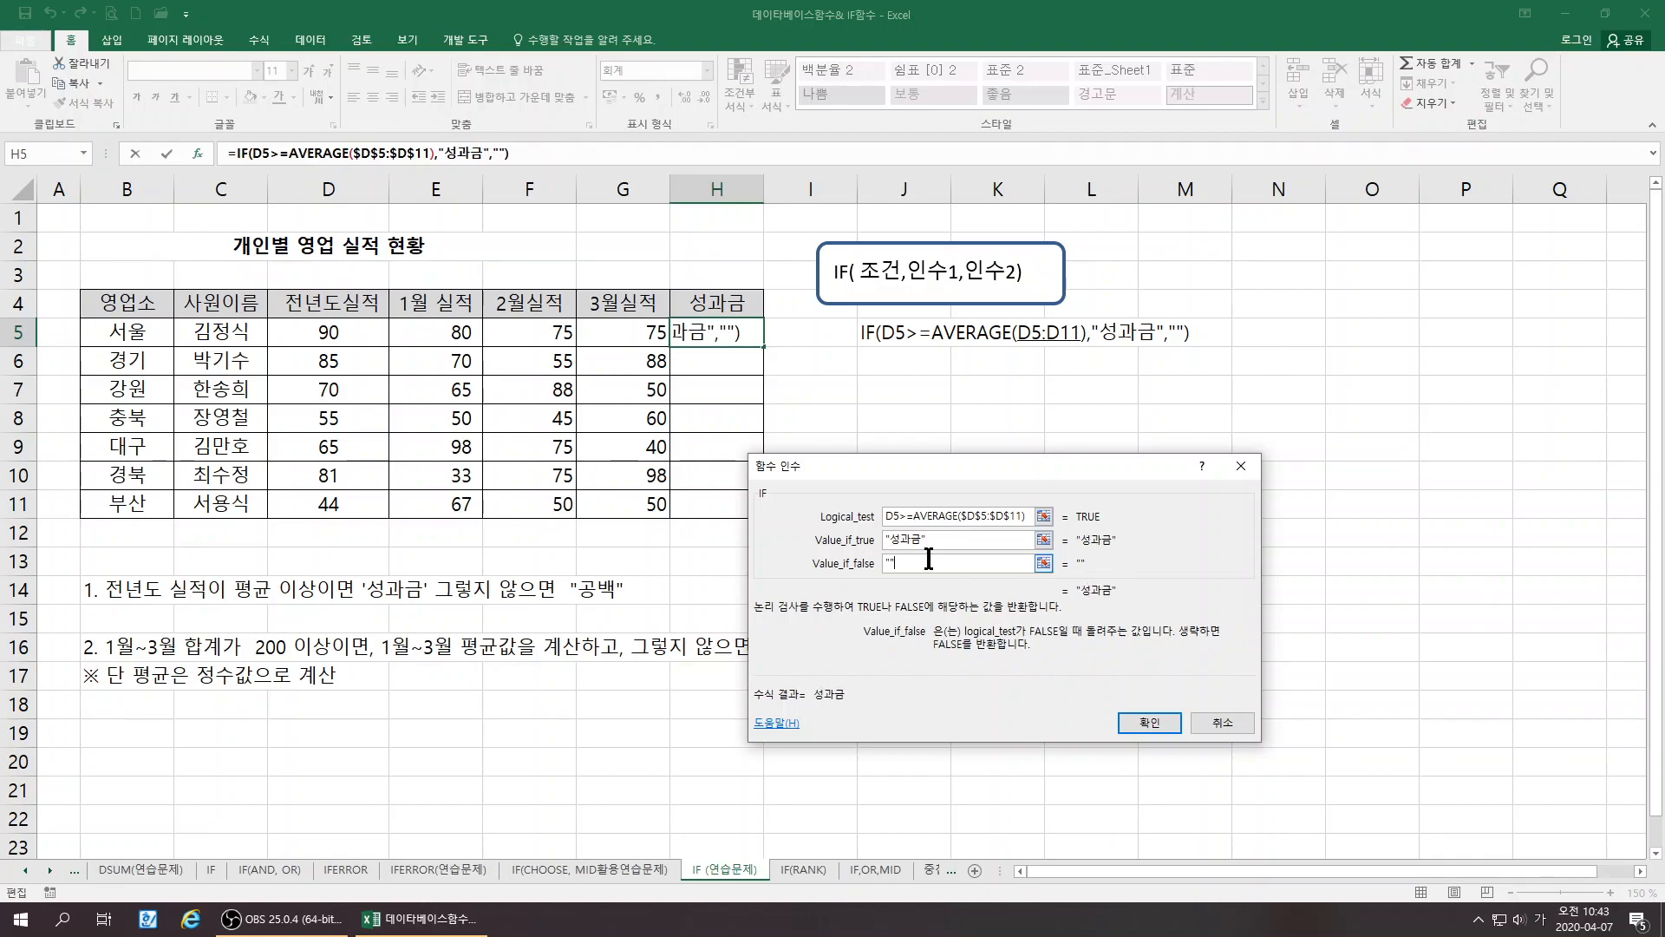
left_click(1149, 724)
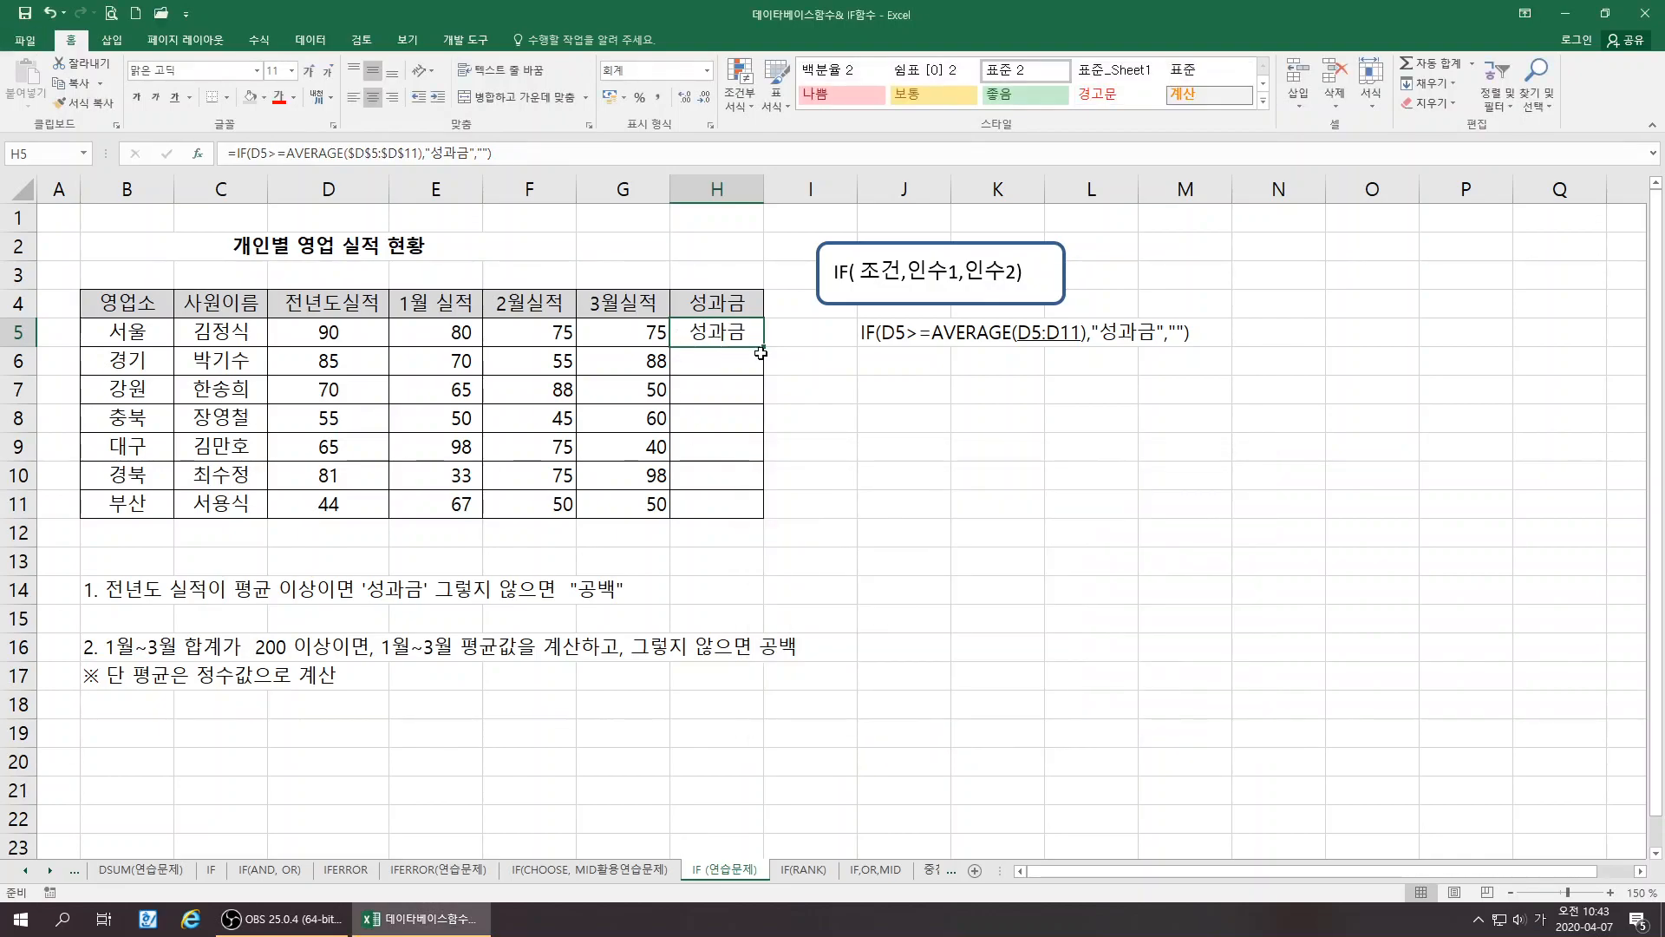
left_click_drag(763, 346, 775, 516)
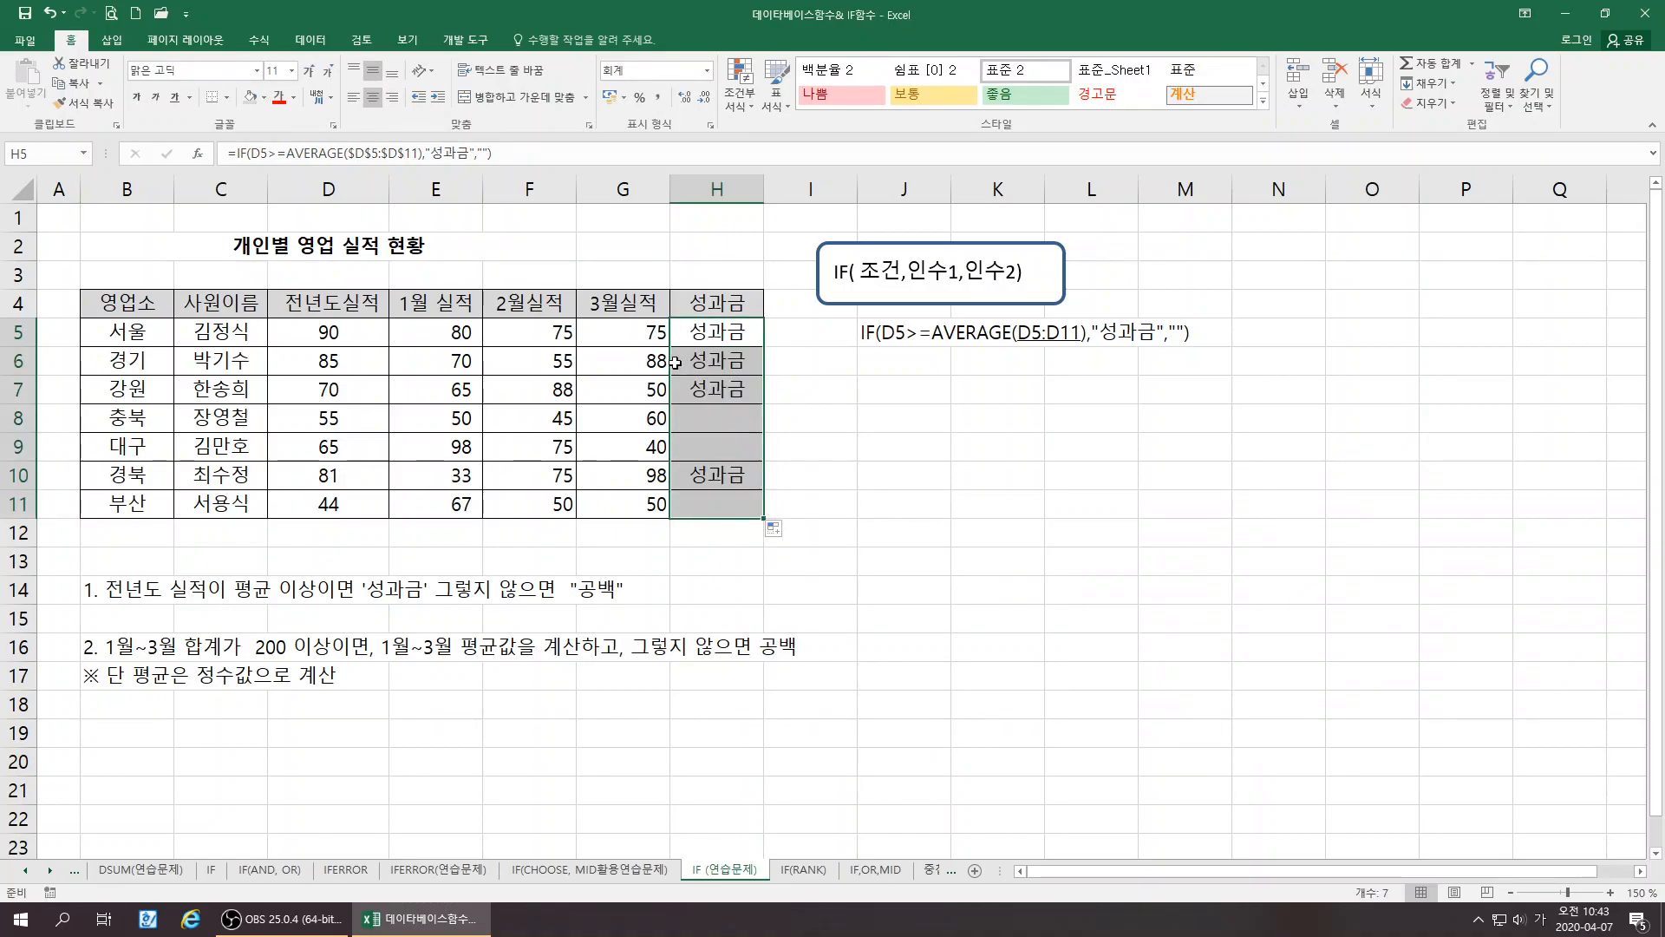
Examine the 성과금 results and the monthly scores in rows 7, 8, 10 and 11
left_click(648, 364)
left_click(654, 390)
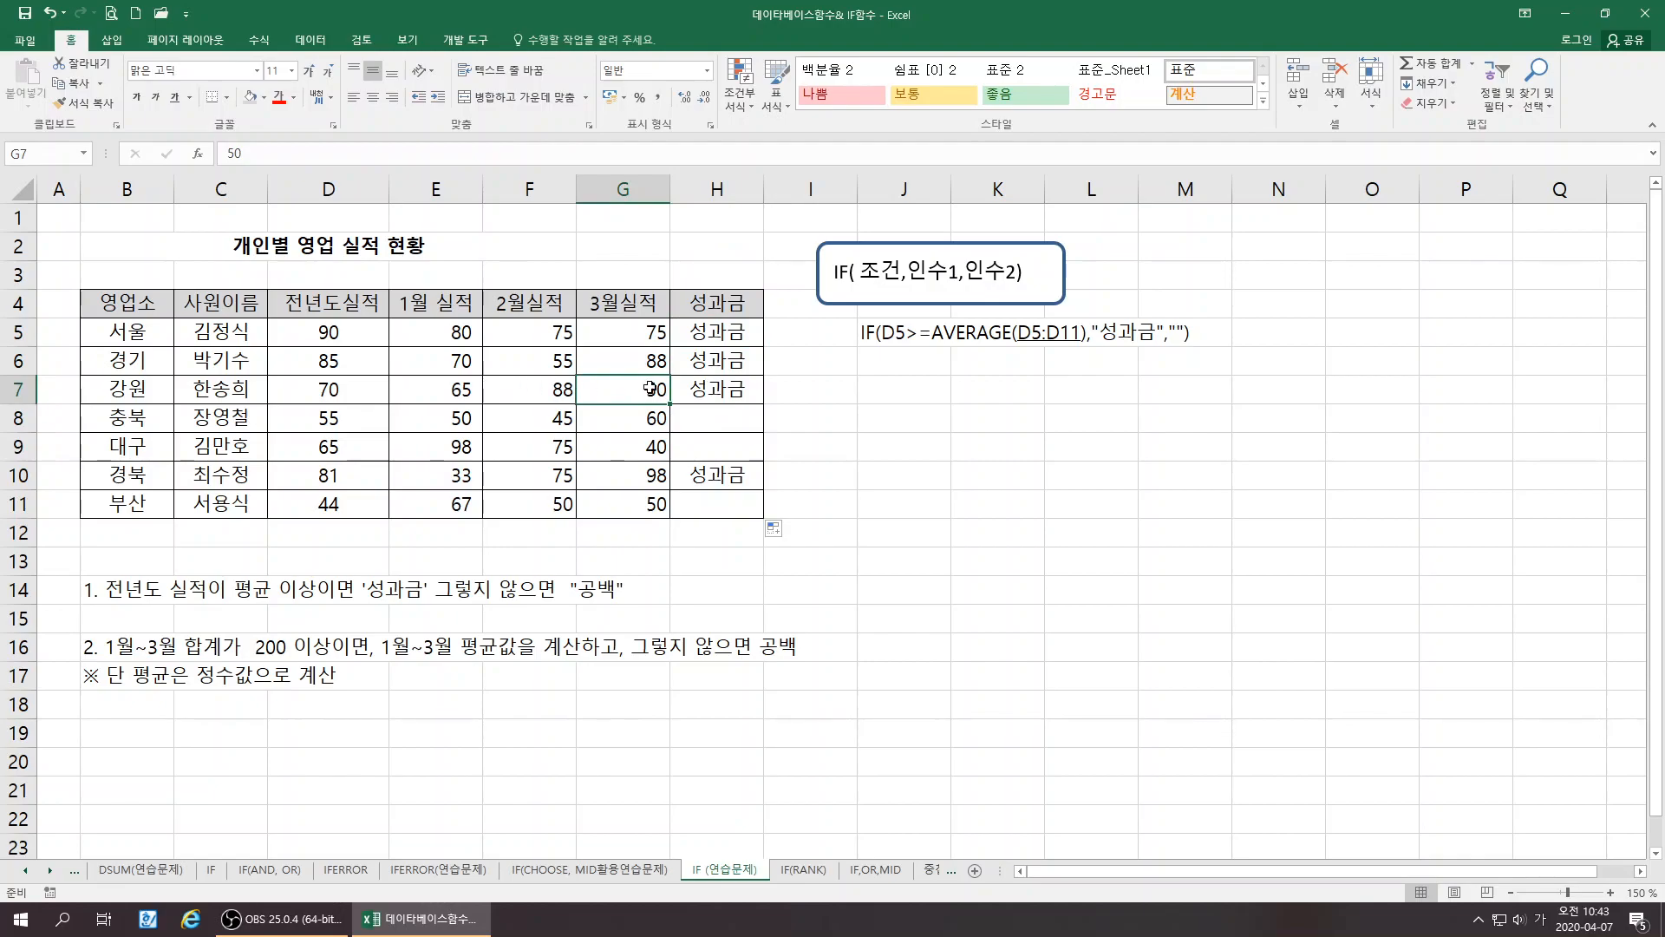
left_click(696, 391)
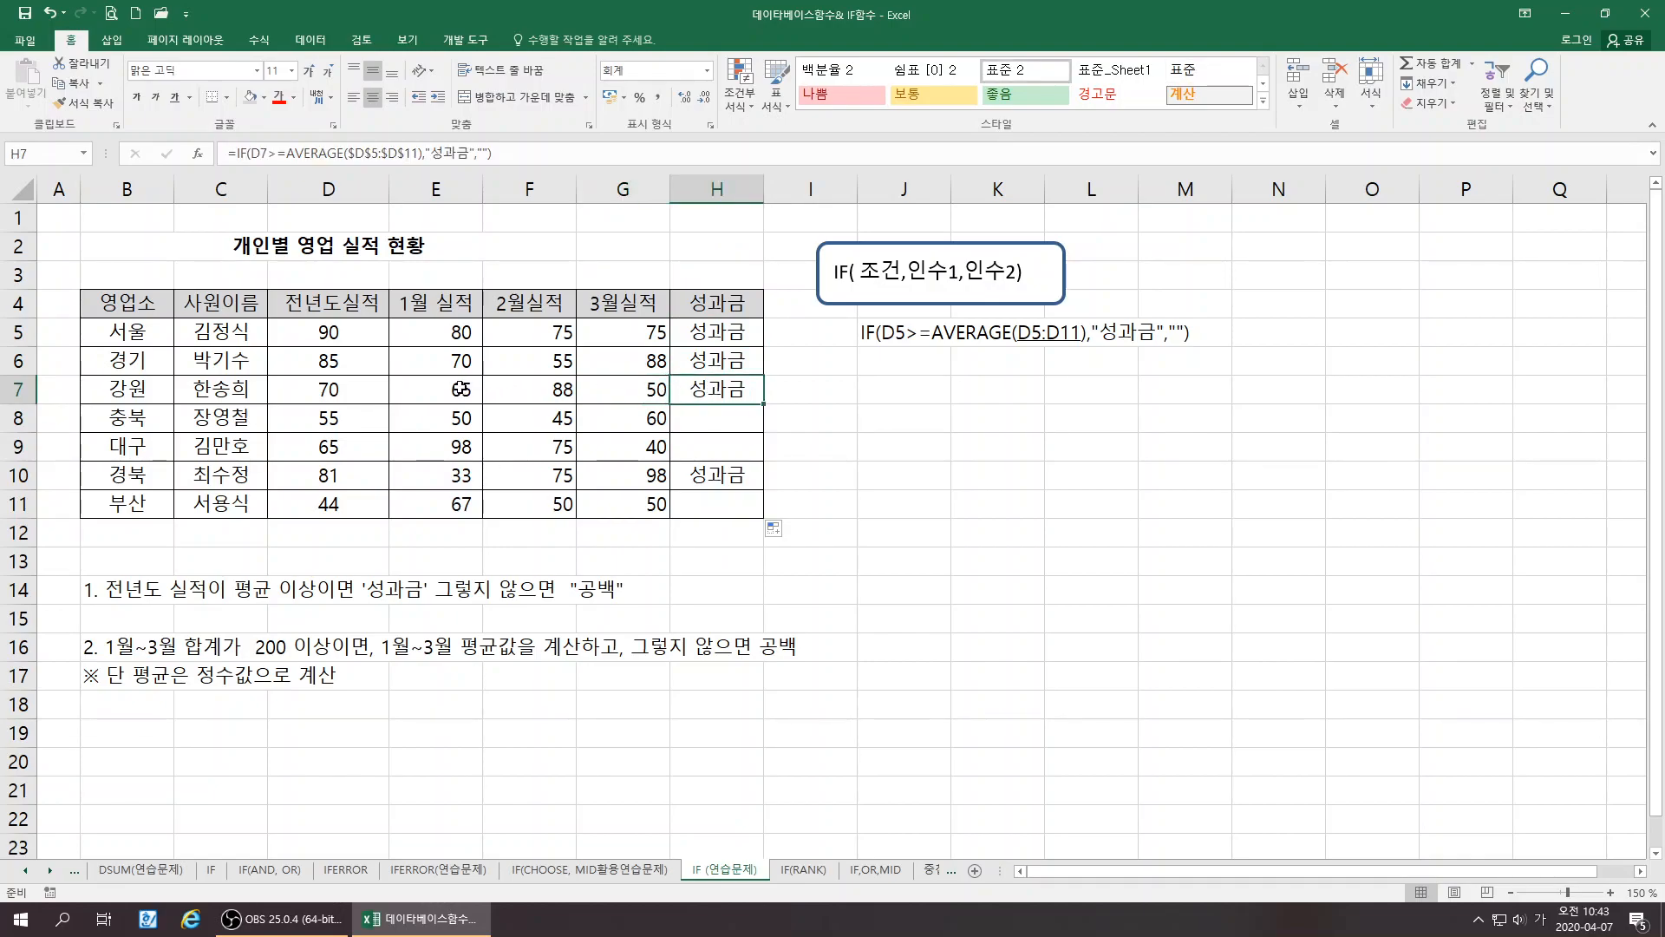
left_click_drag(460, 389, 643, 401)
left_click(707, 396)
left_click(721, 477)
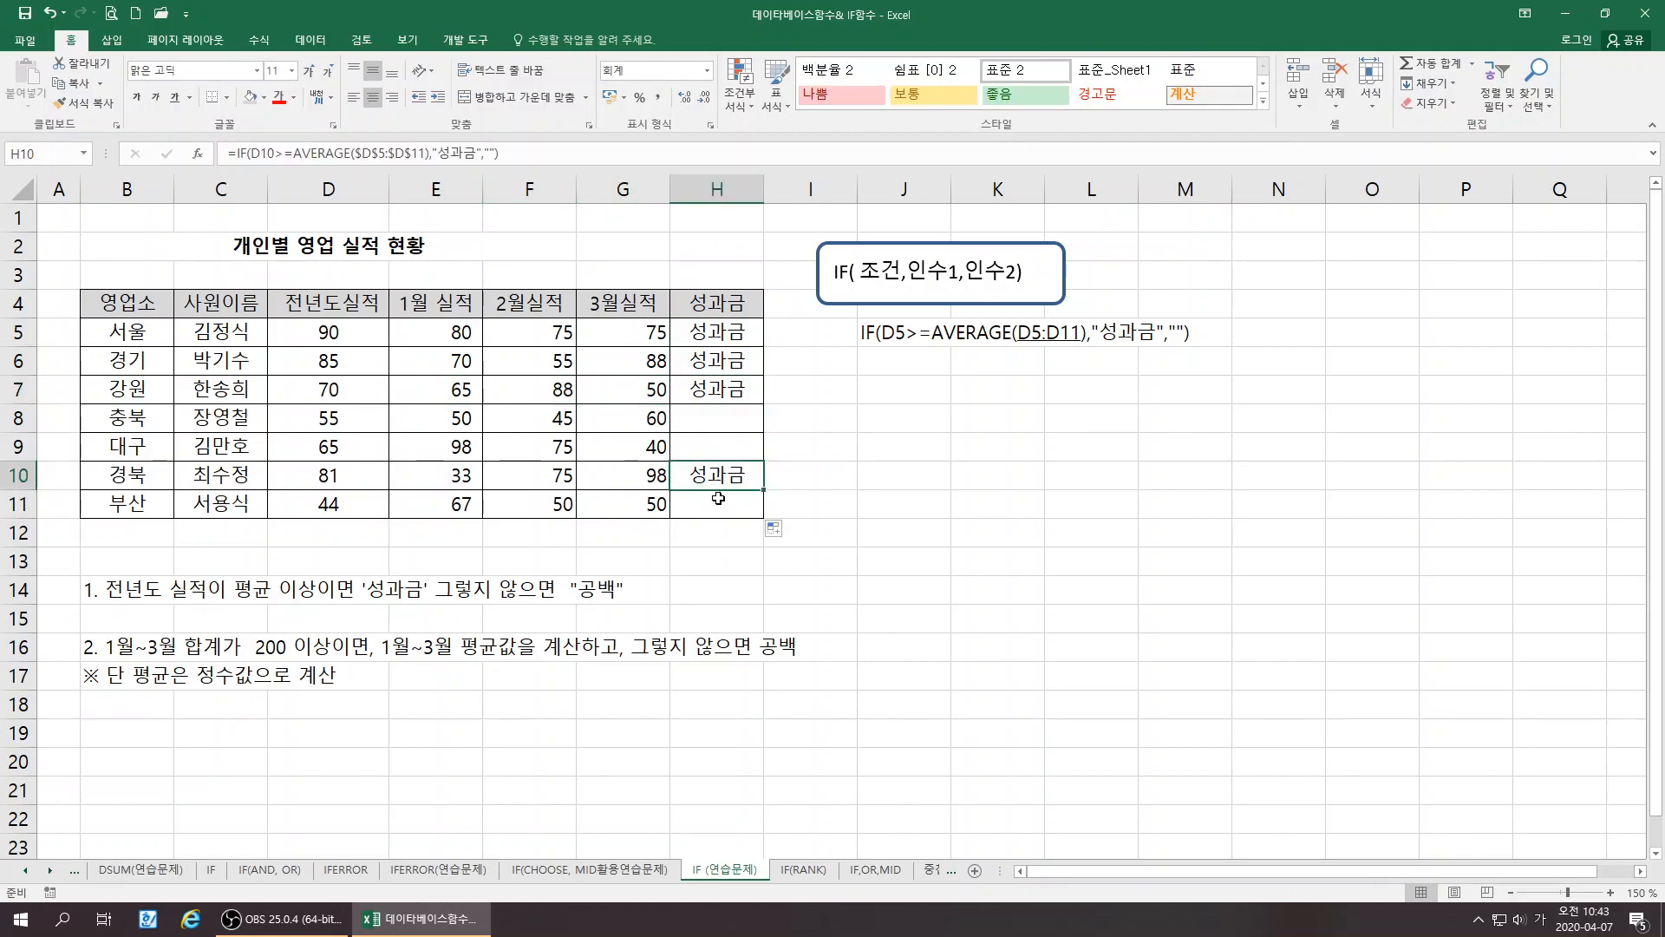
left_click_drag(461, 414, 646, 417)
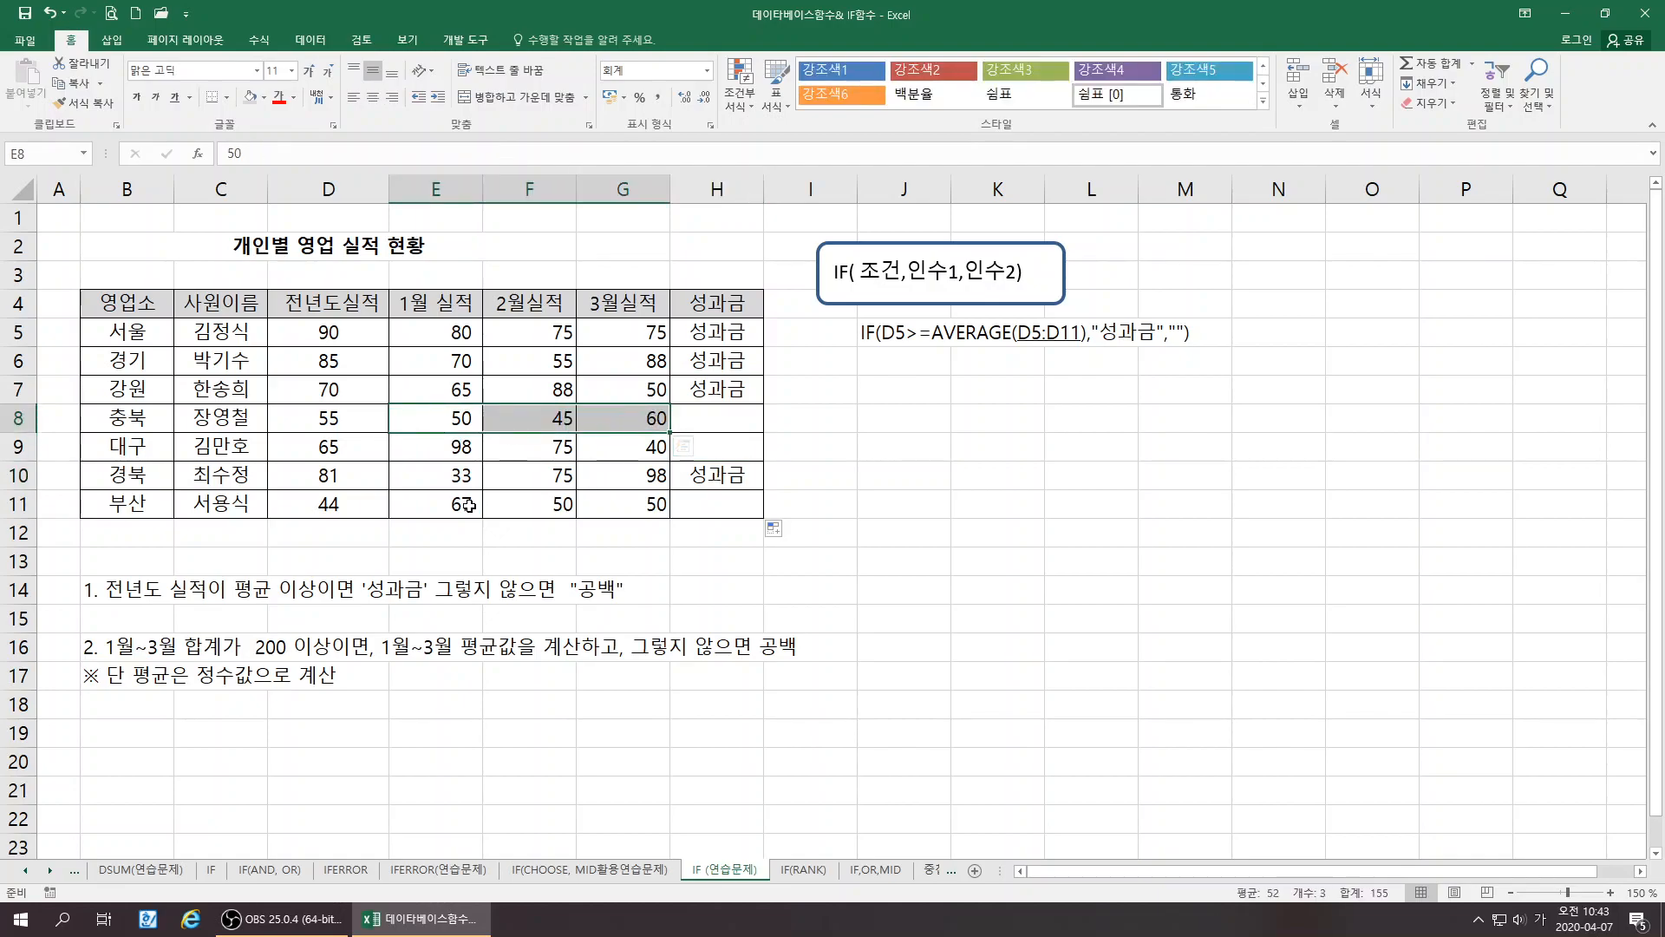
left_click_drag(471, 505, 632, 503)
left_click(673, 579)
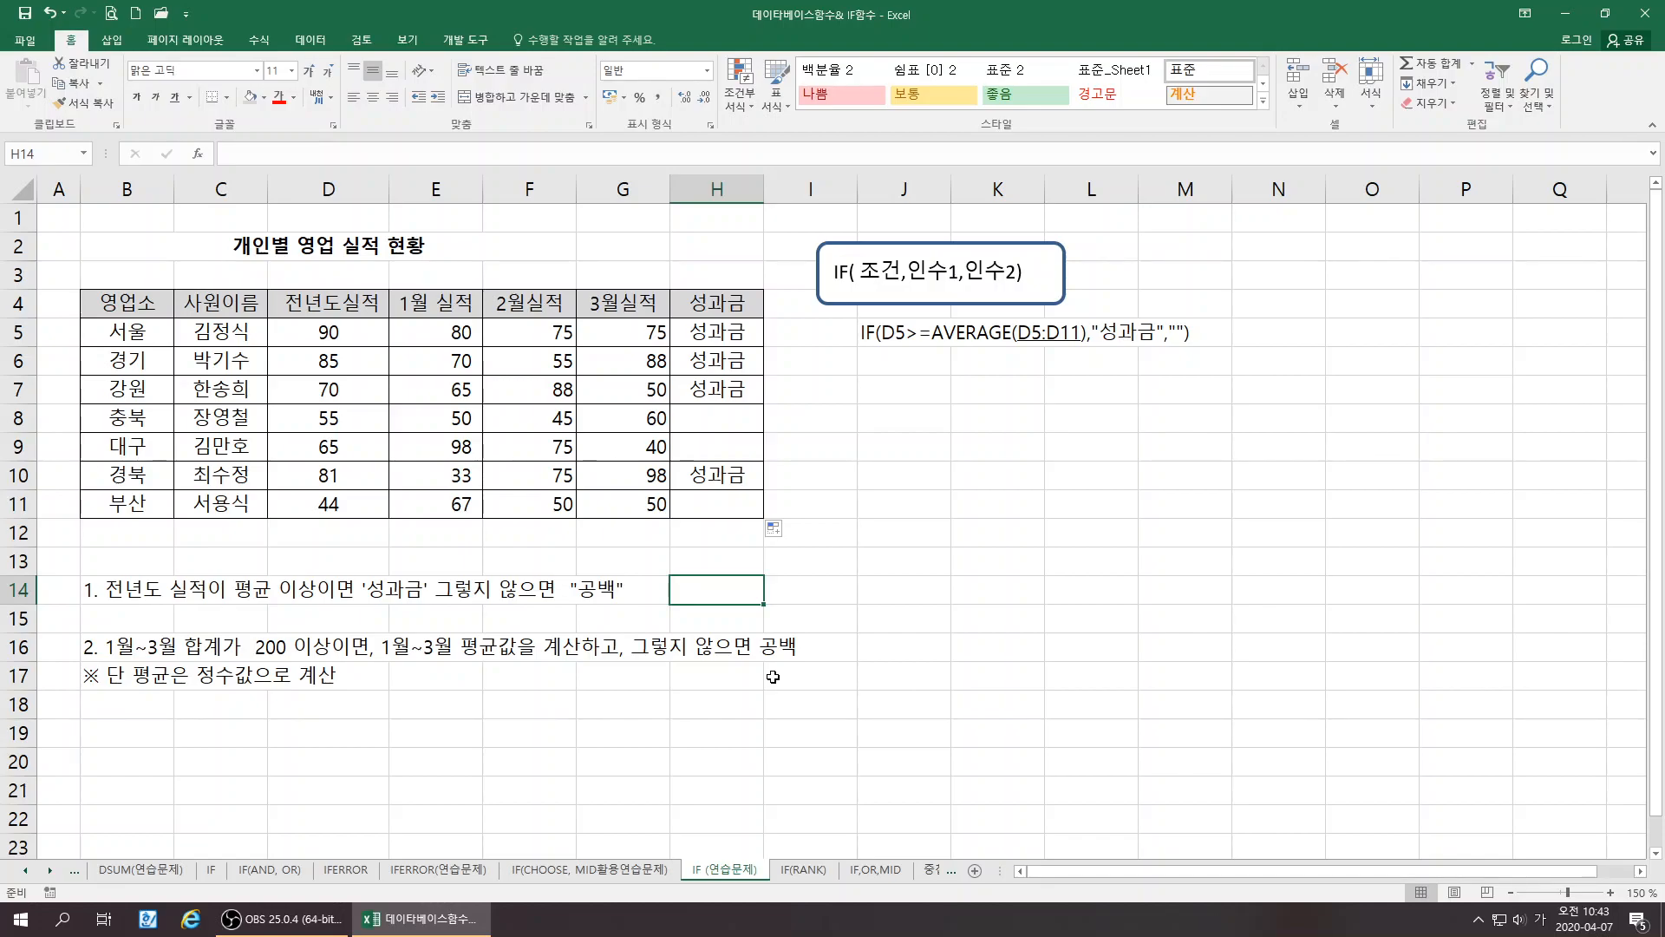
Move the IF syntax box about one column to the right, clear of column I
left_click_drag(904, 243, 1005, 241)
left_click(801, 329)
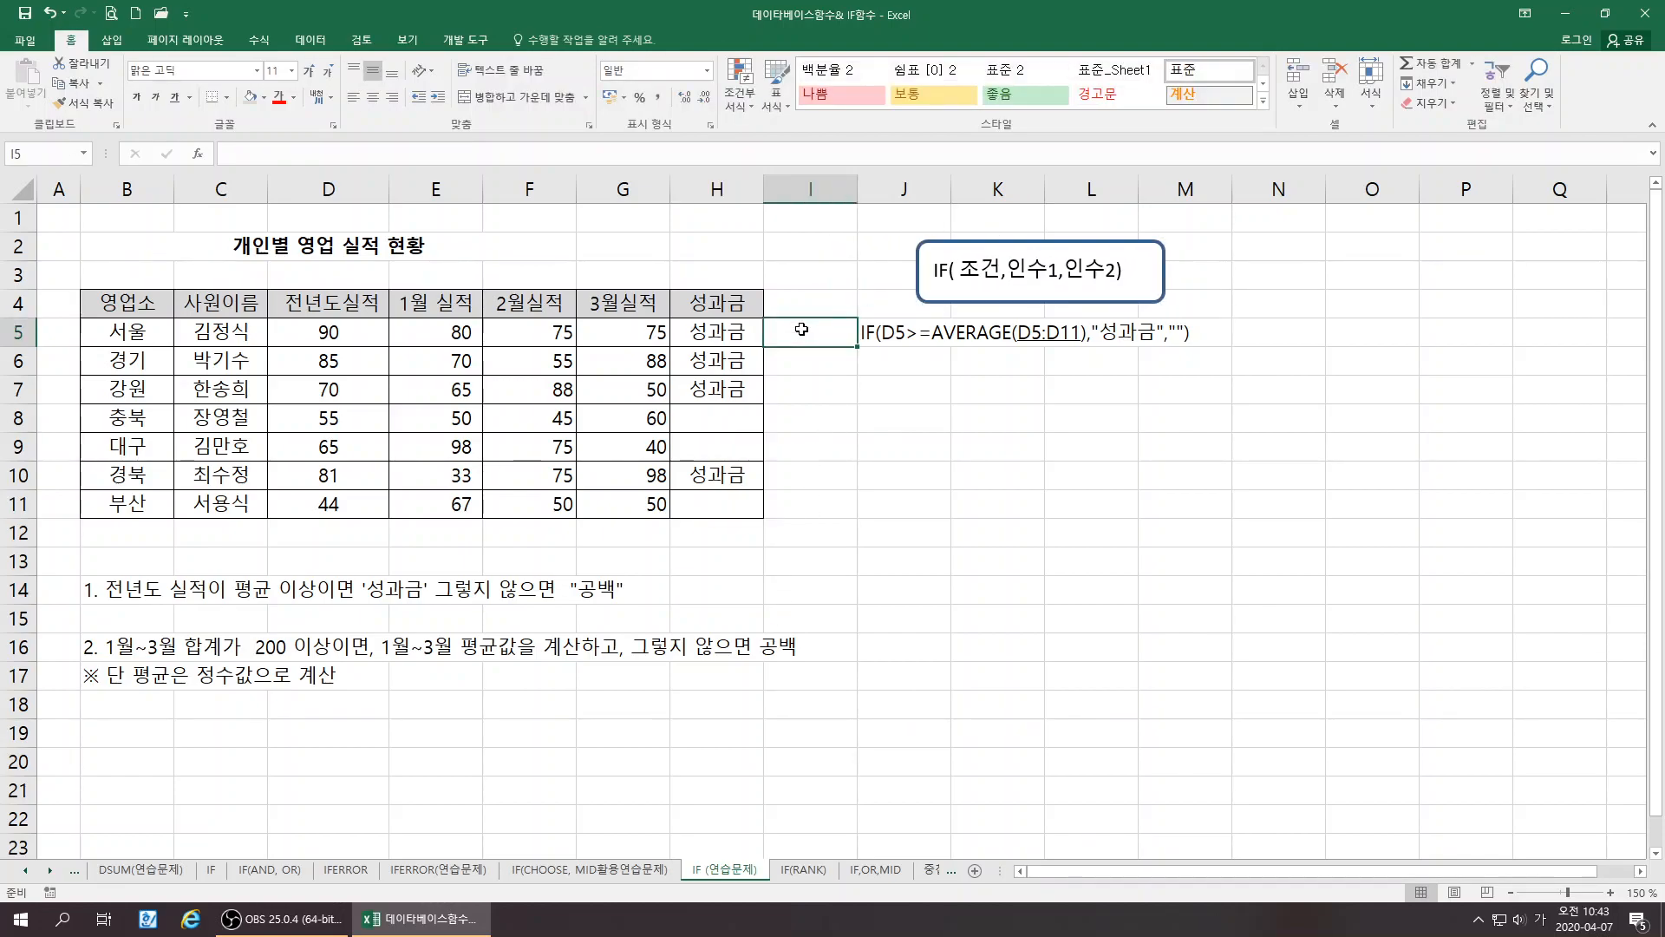
left_click(897, 409)
Calculate the average of D5:D11 in I5 as a check and clear that cell again
left_click(811, 337)
left_click(1471, 63)
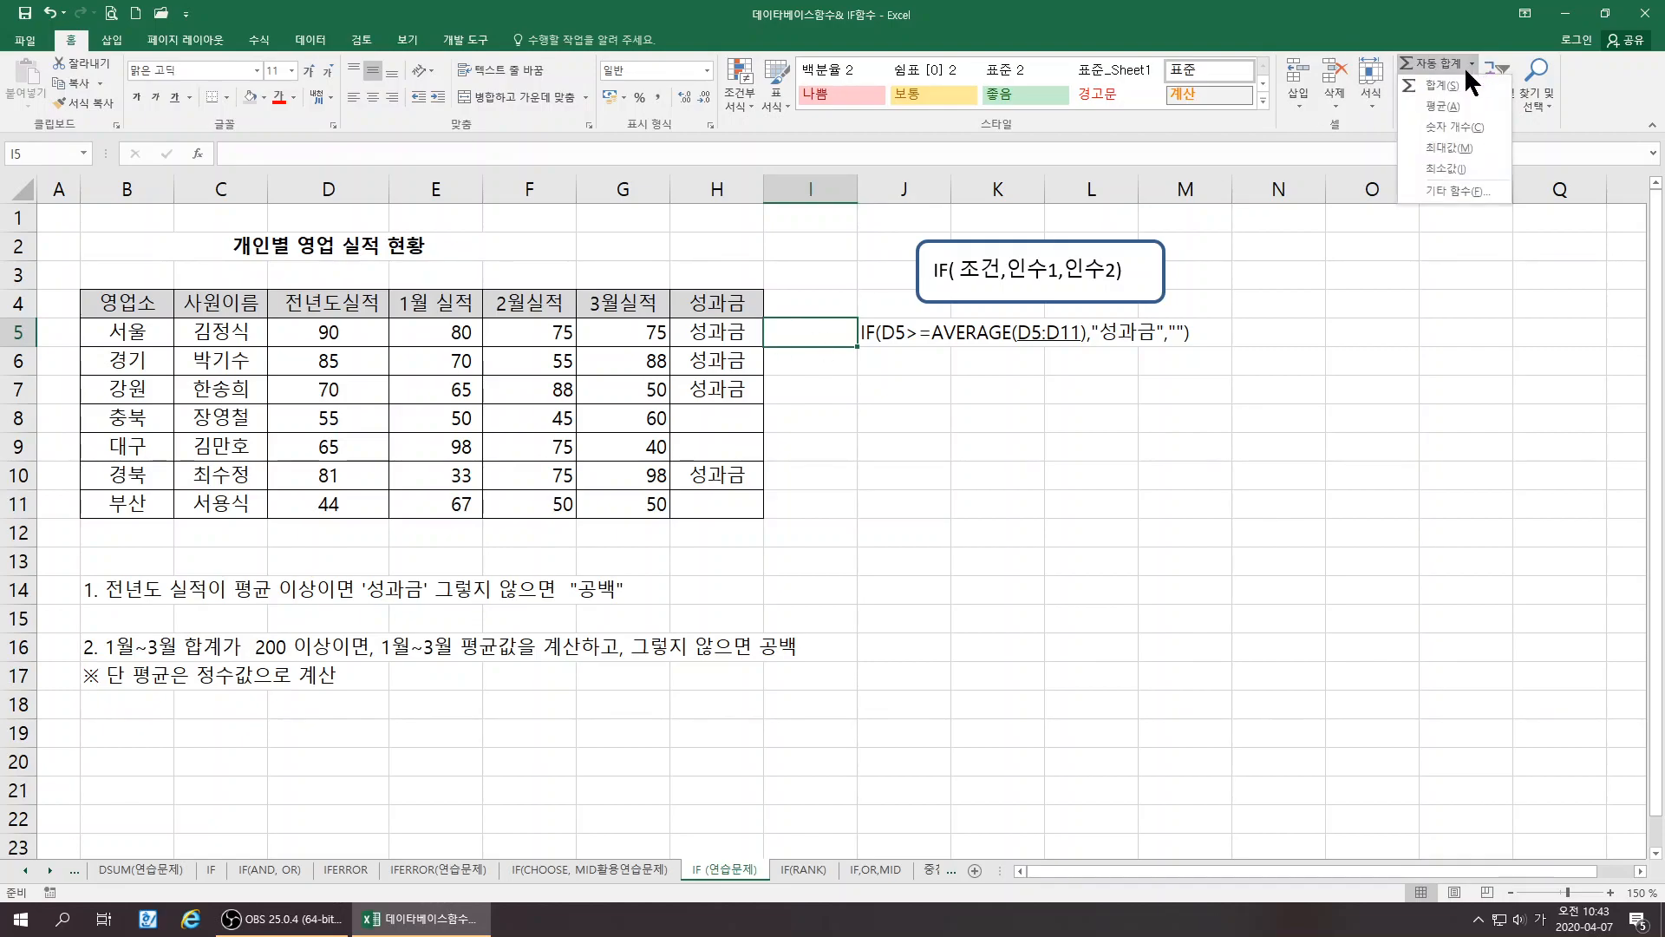
left_click(1443, 107)
left_click_drag(444, 338, 651, 338)
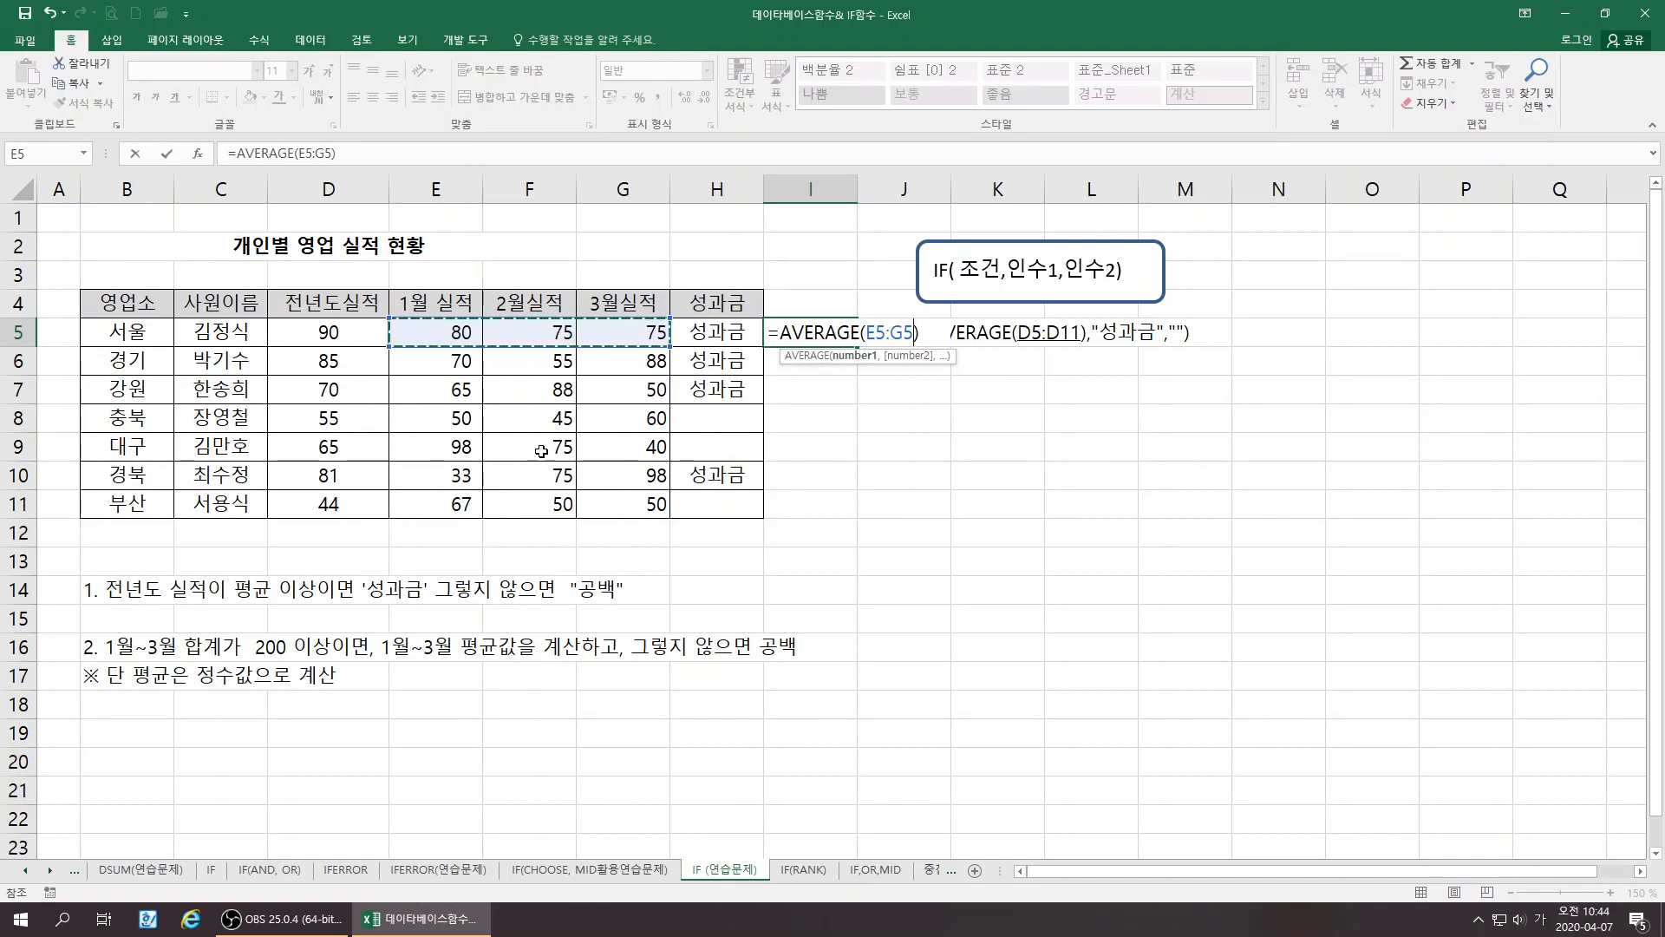
left_click_drag(344, 330, 348, 512)
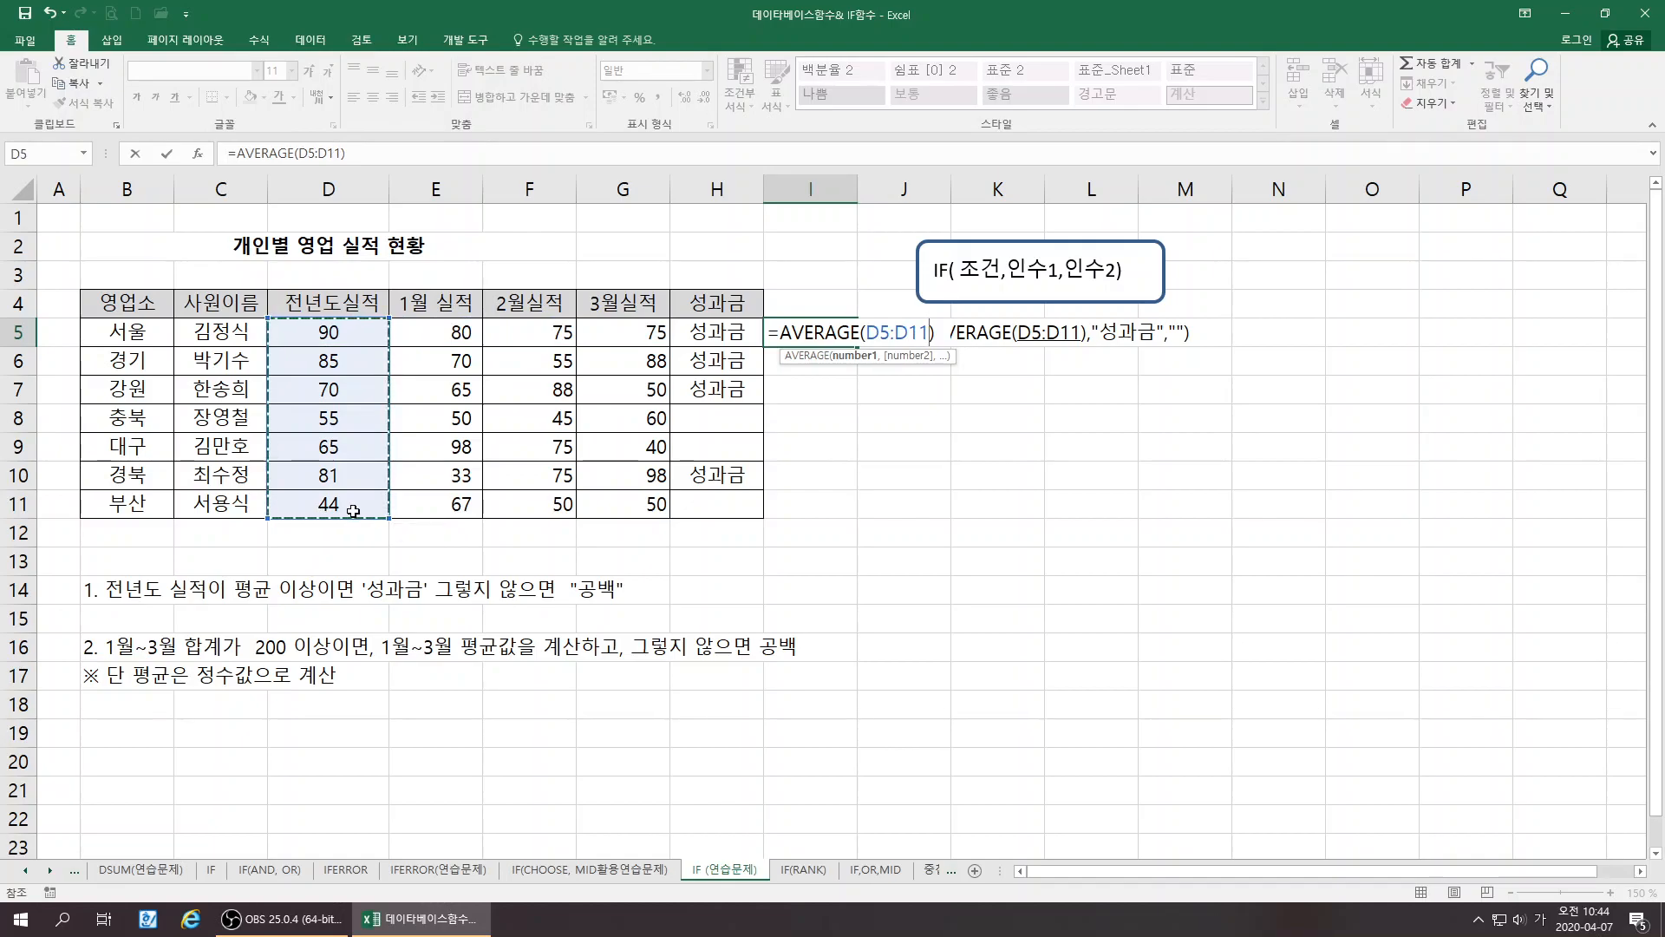
key("Return")
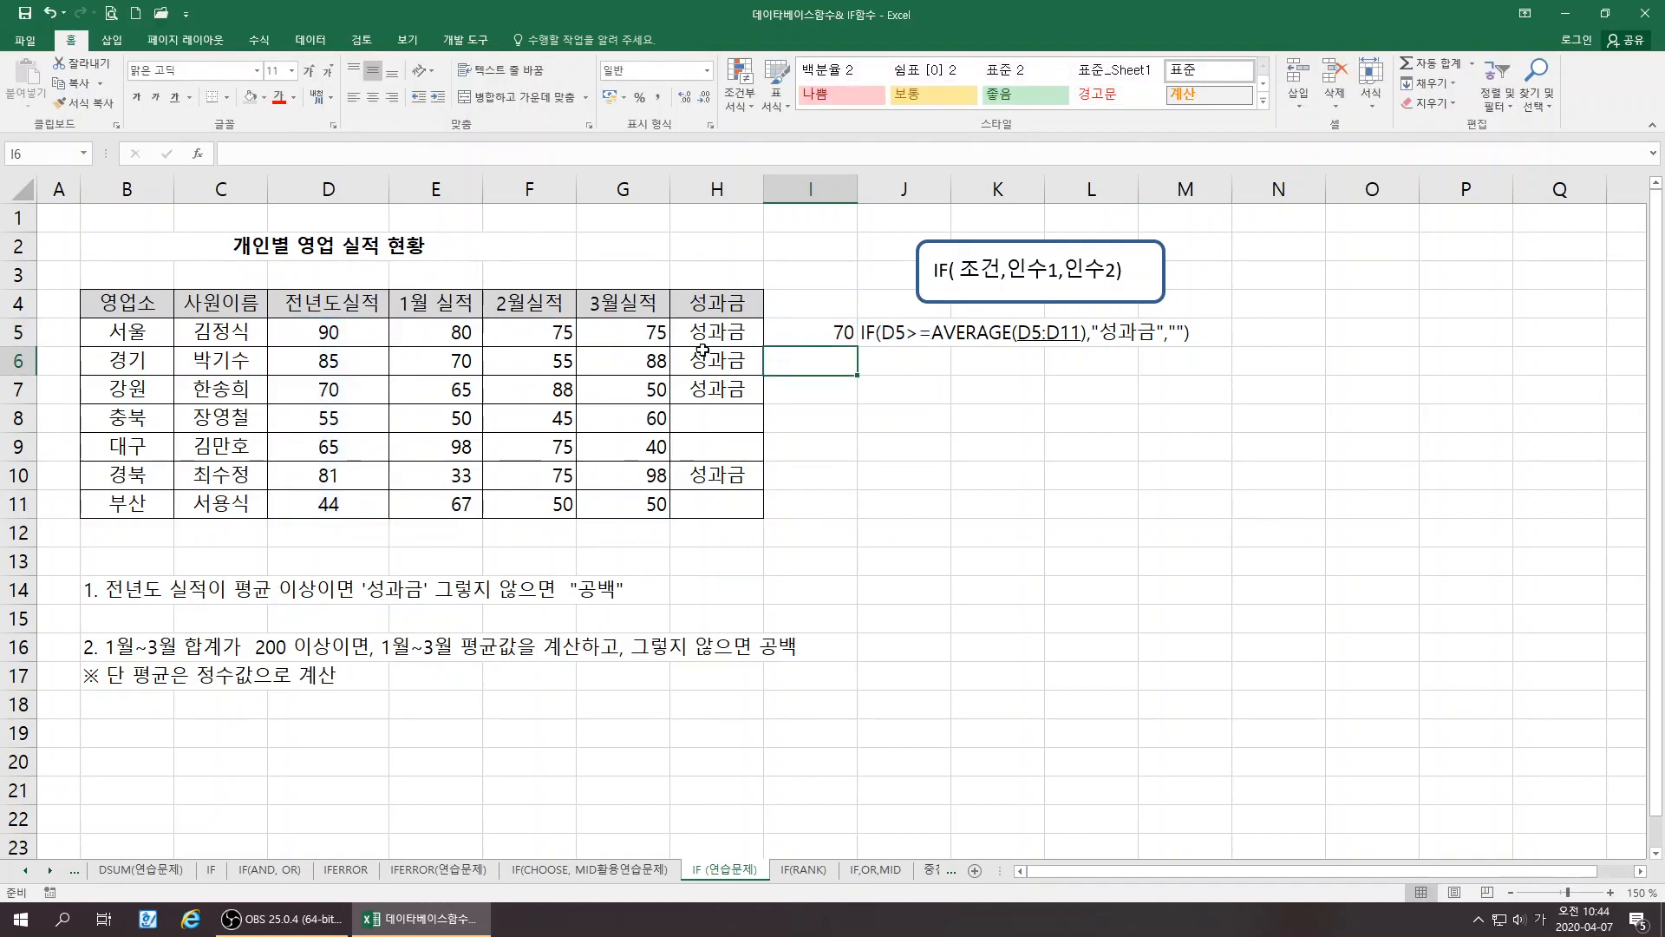
key("Up")
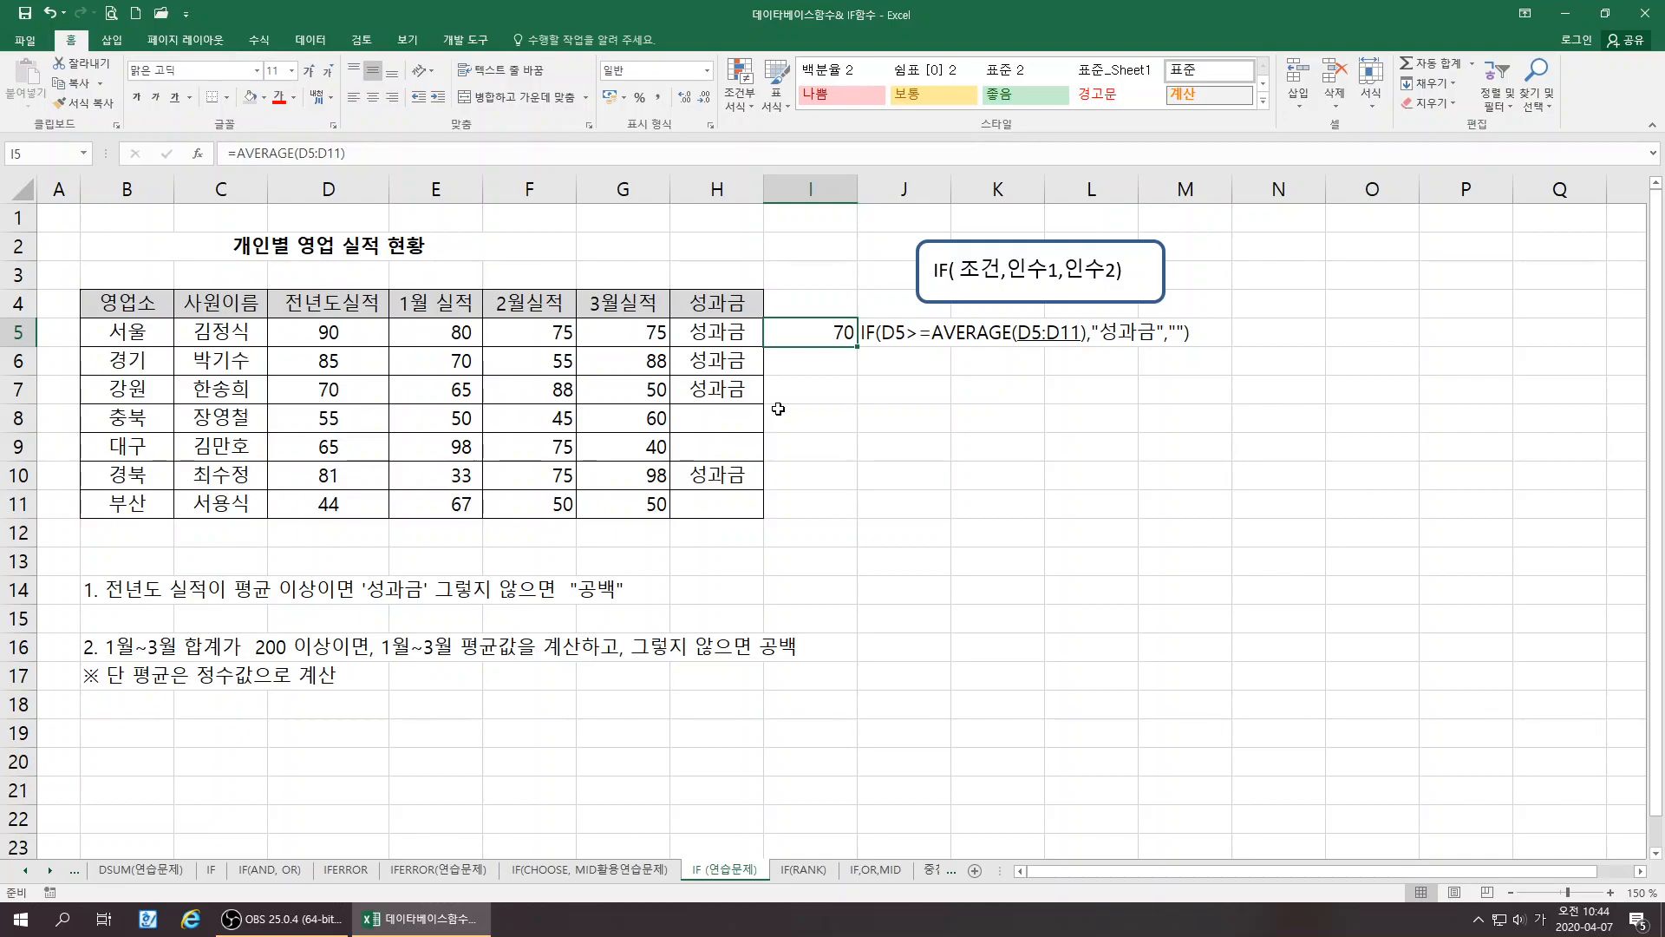
key("Delete")
Add the header 평균 in I4 beside 성과금 and select the task 2 text in B16
left_click(889, 447)
left_click(822, 304)
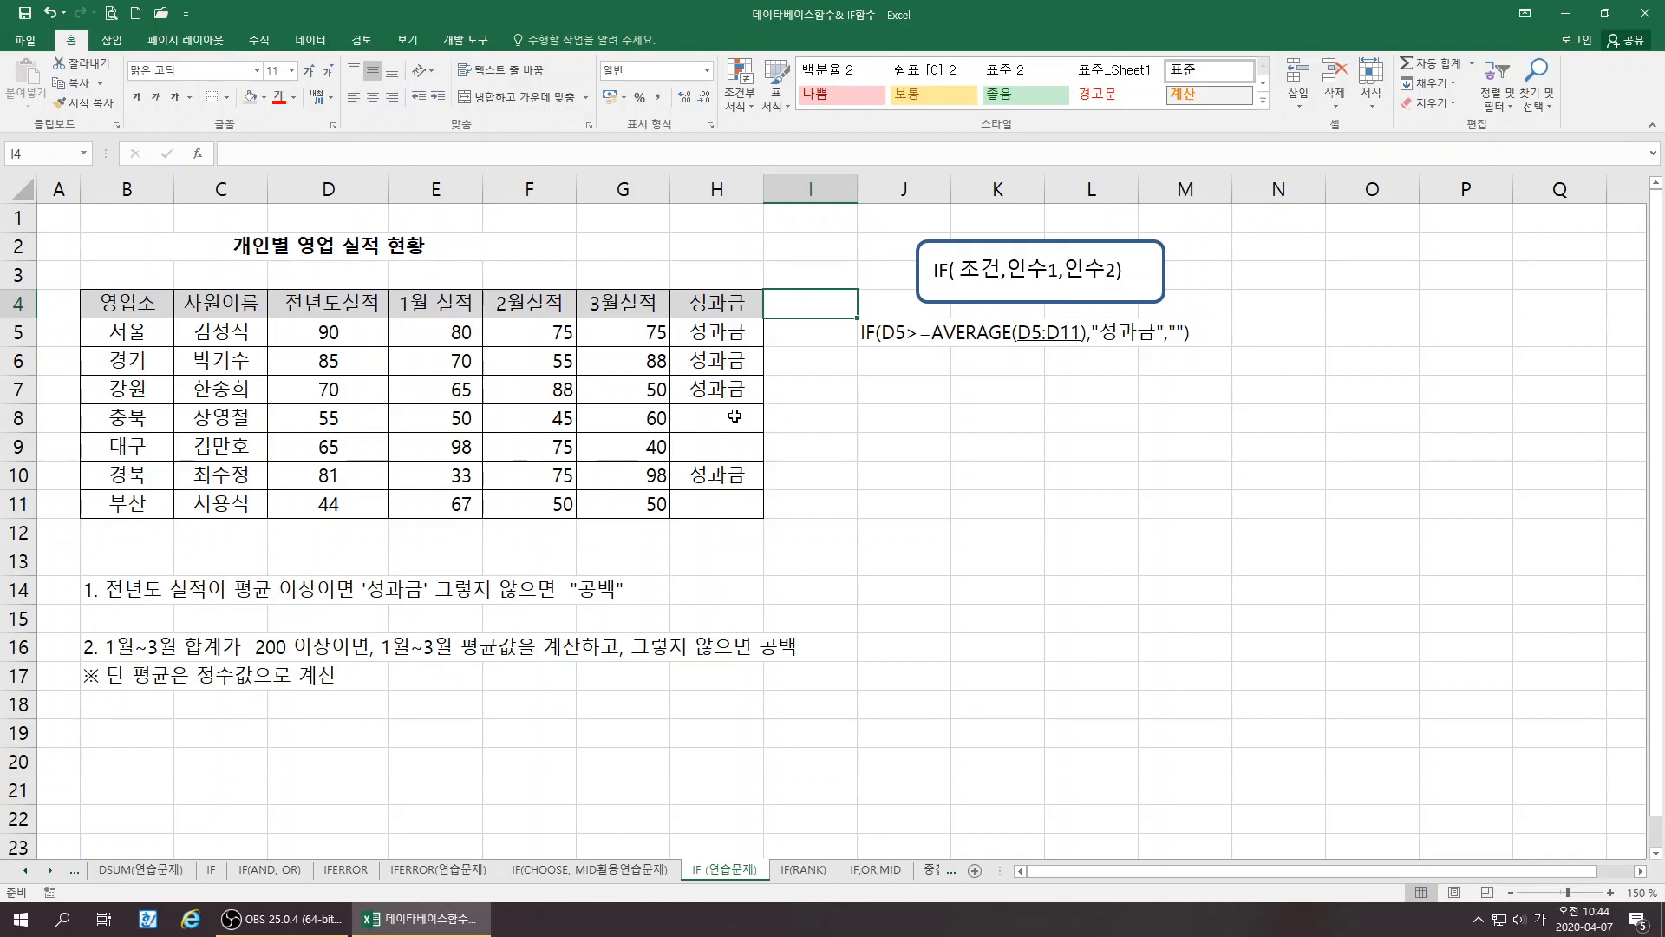
type("평균")
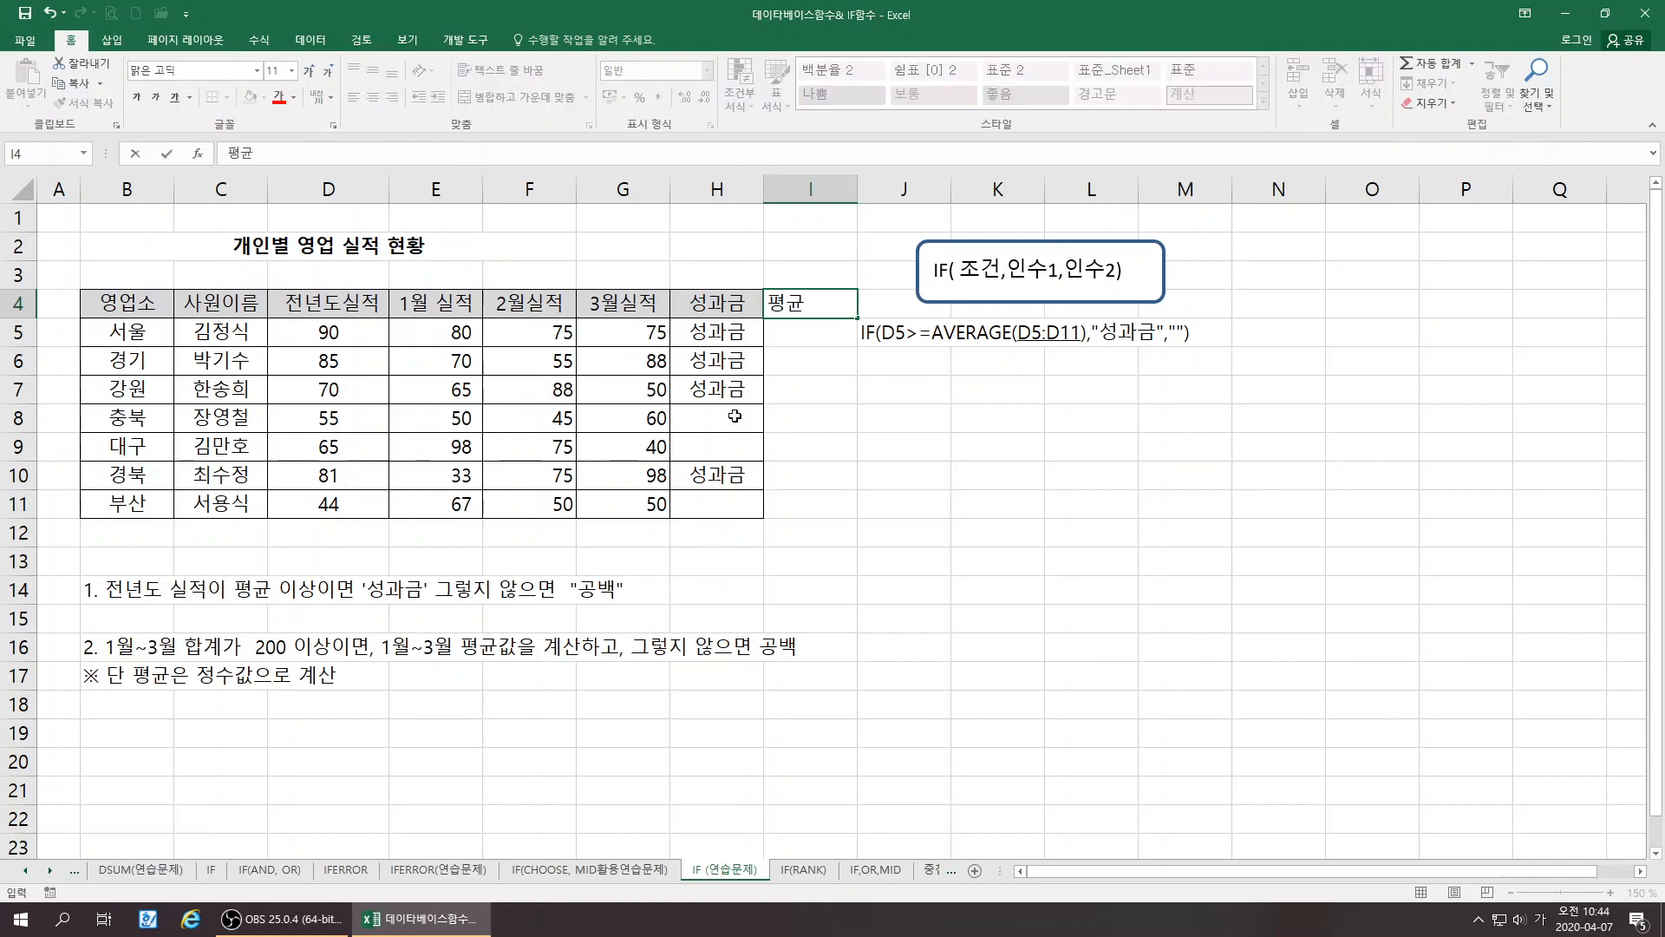
key("Return")
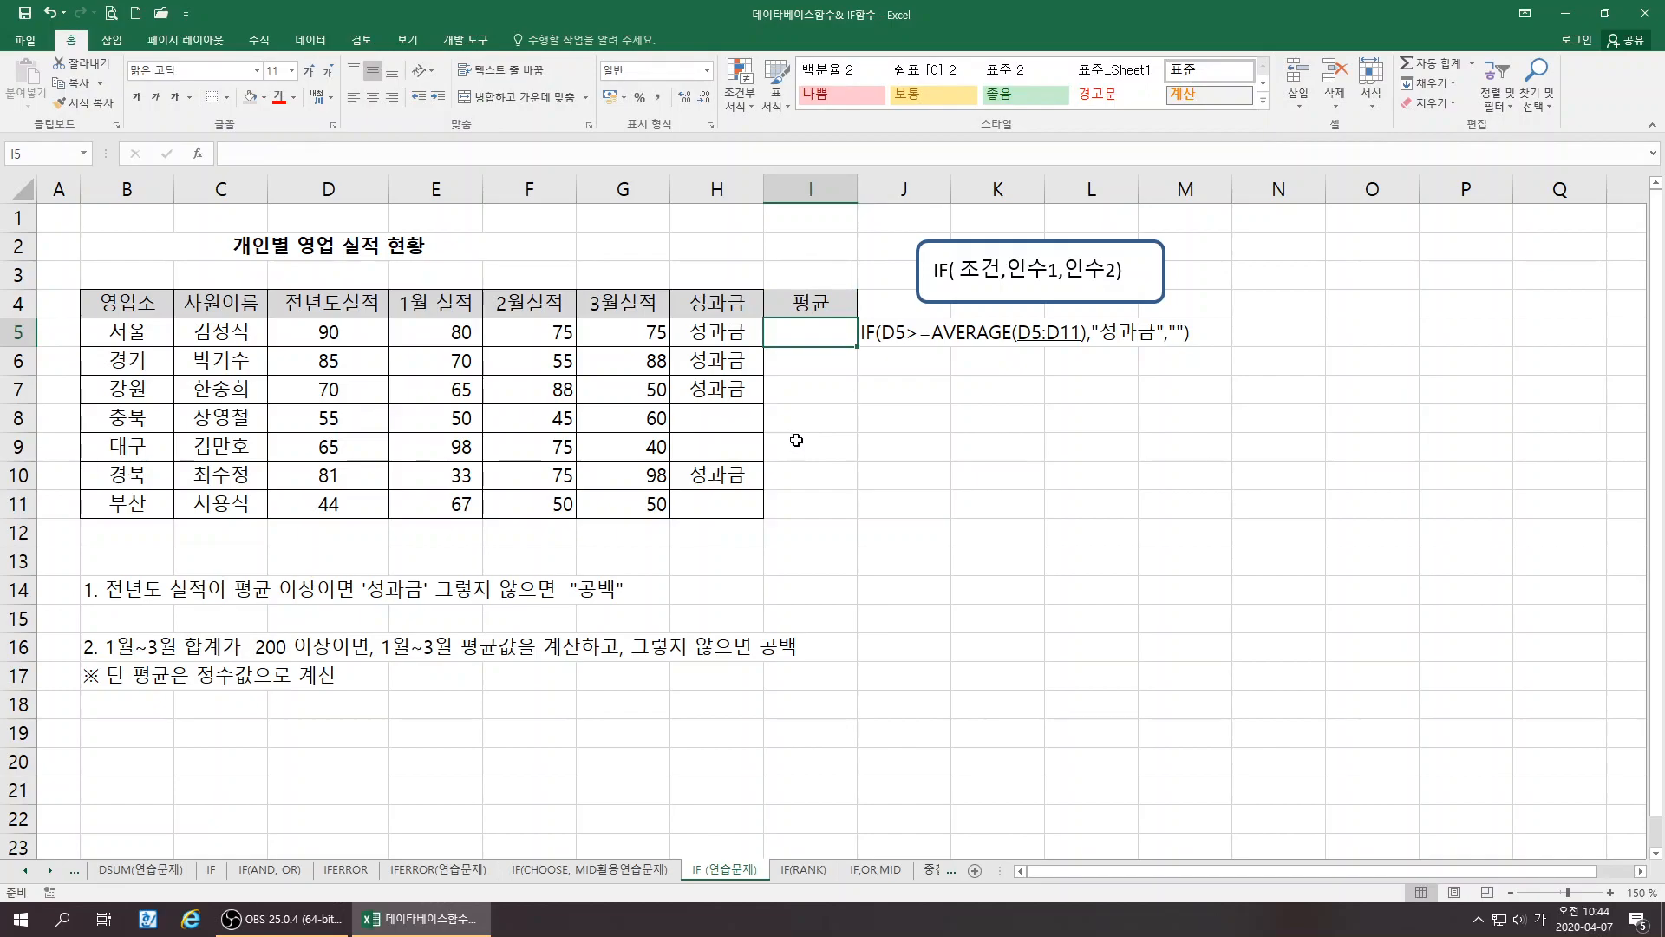
left_click(123, 654)
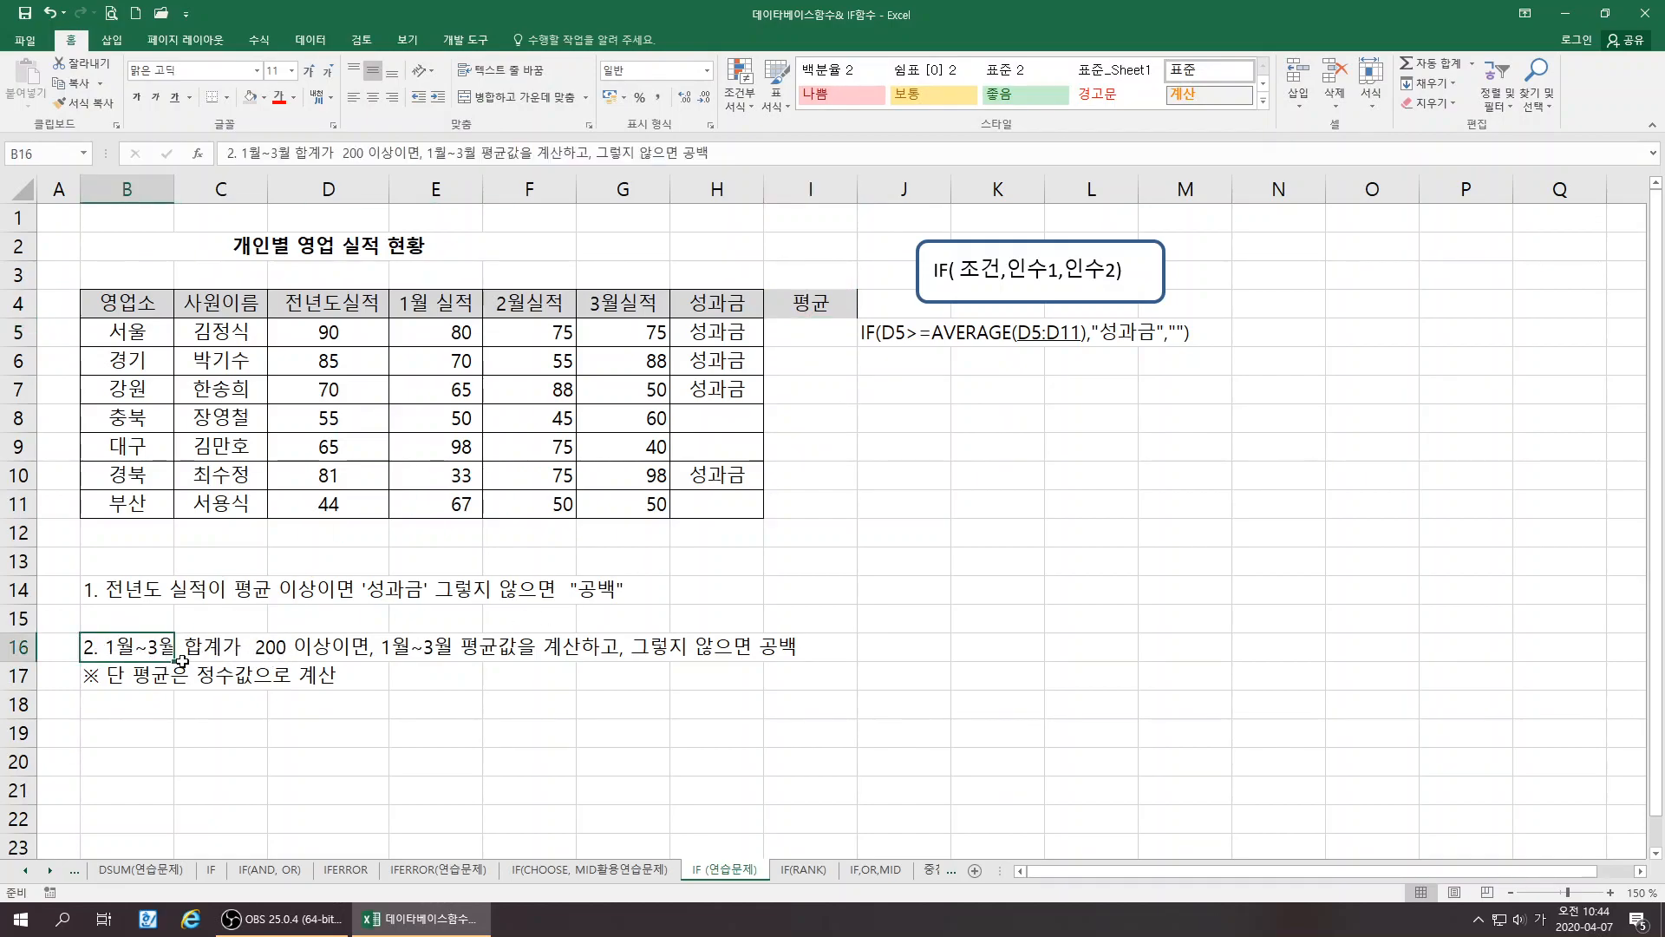
Review the task 2 conditions against E5:G5 and note the function name INT in E17 beside the integer-average remark
left_click_drag(451, 334, 640, 332)
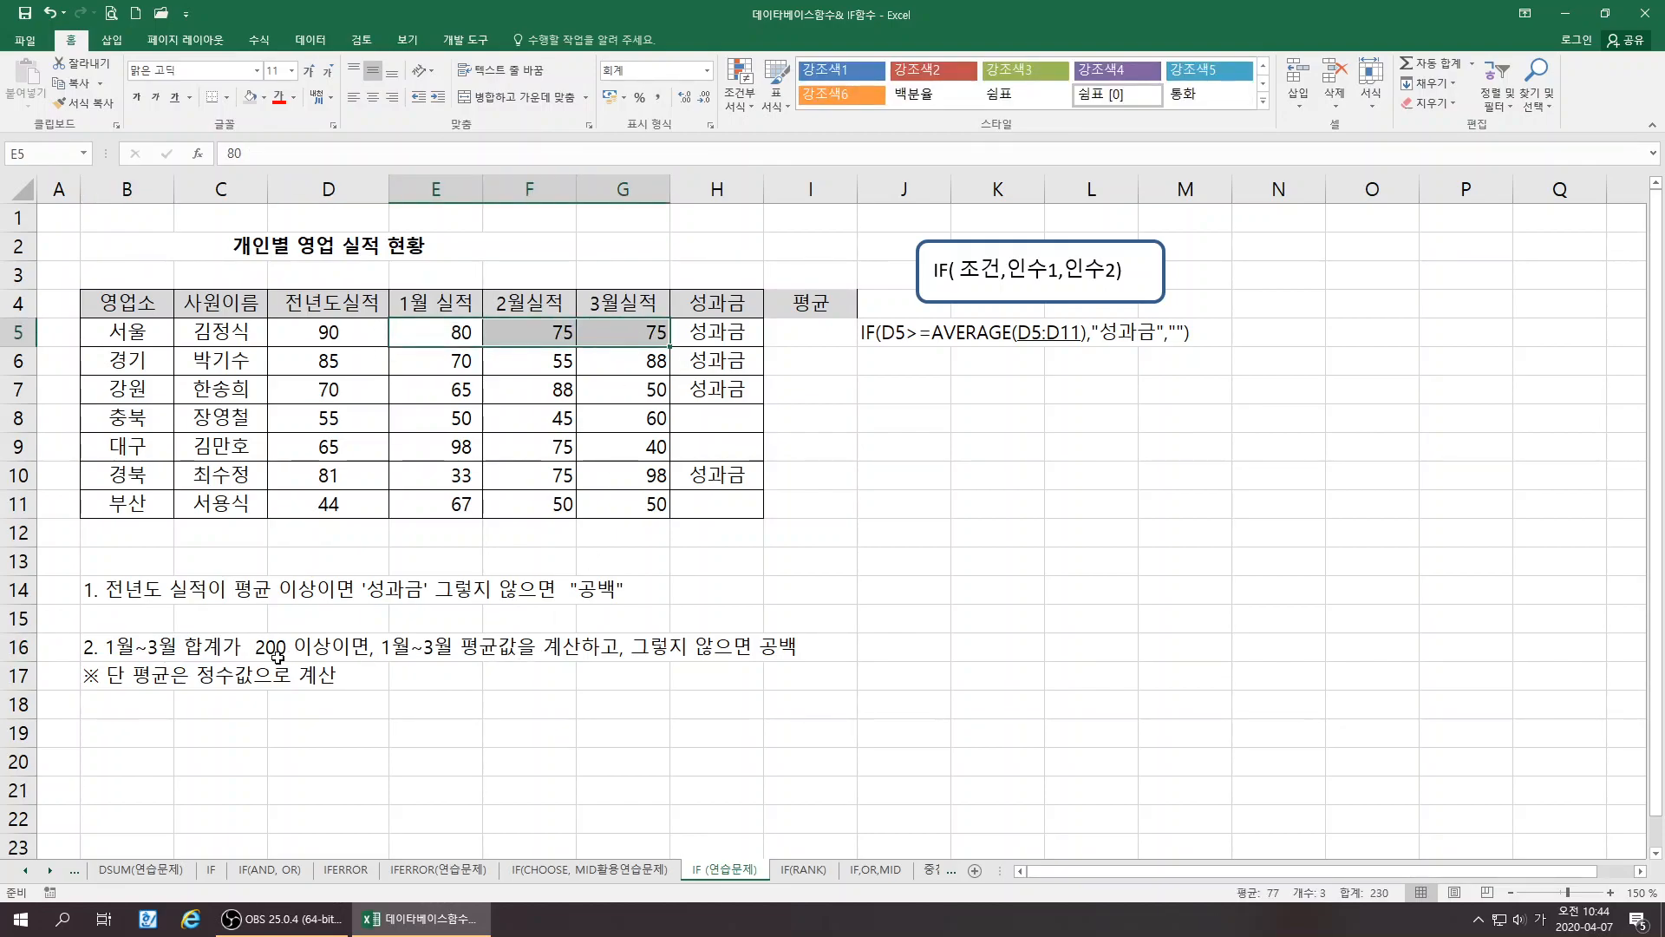
left_click(393, 651)
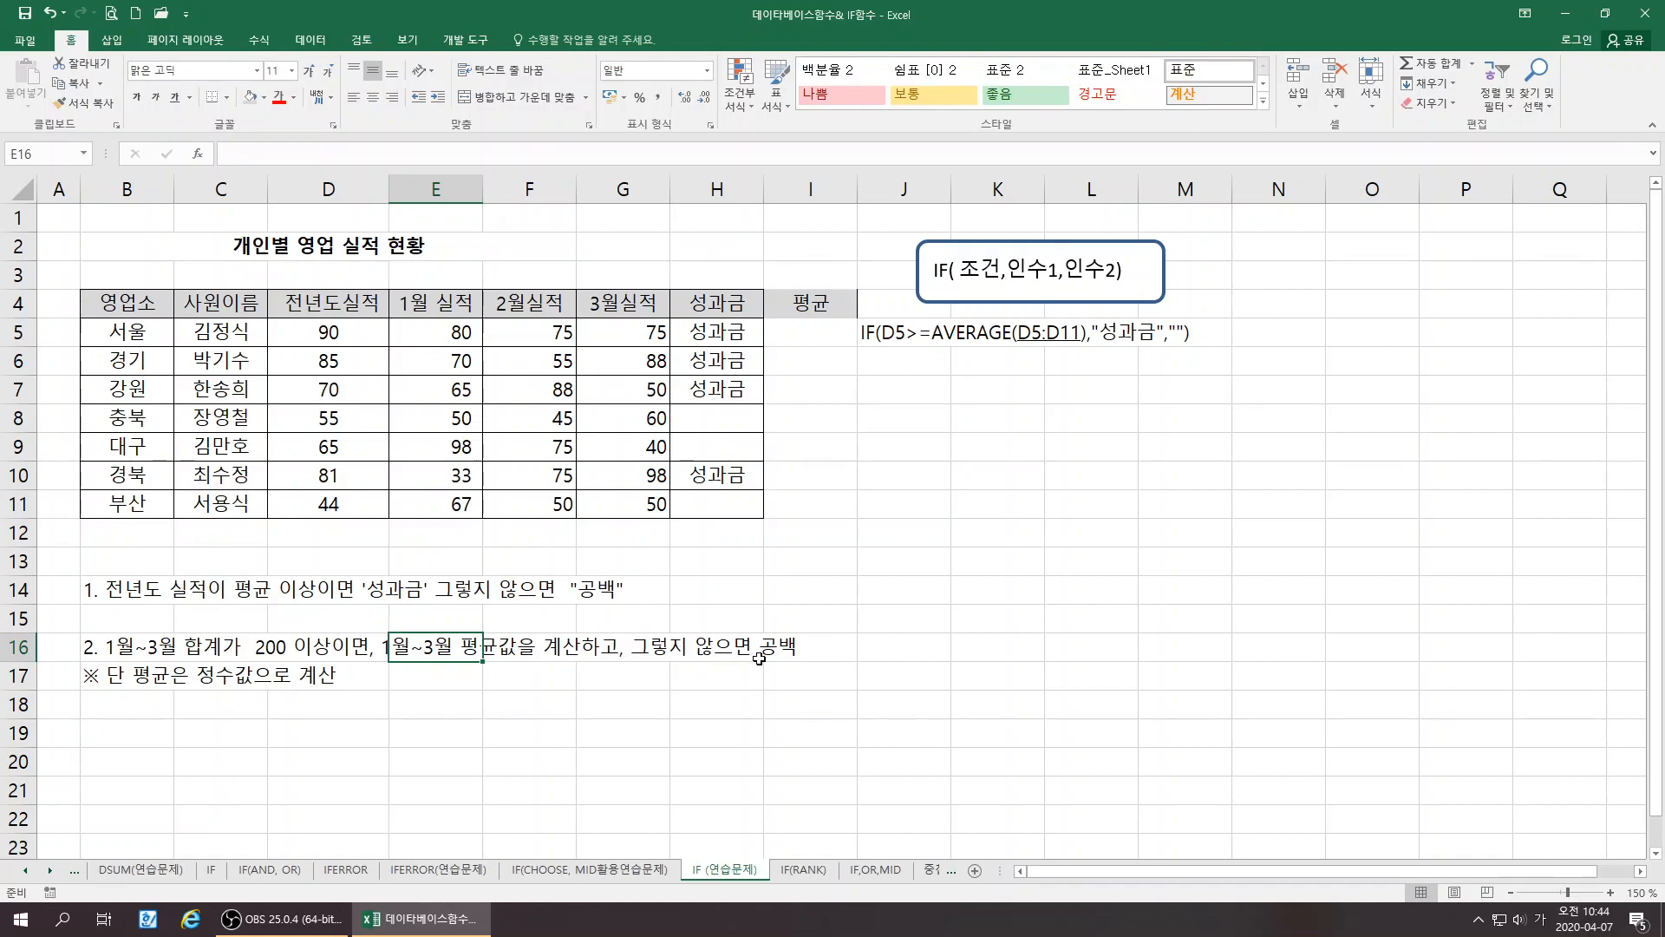
left_click(199, 647)
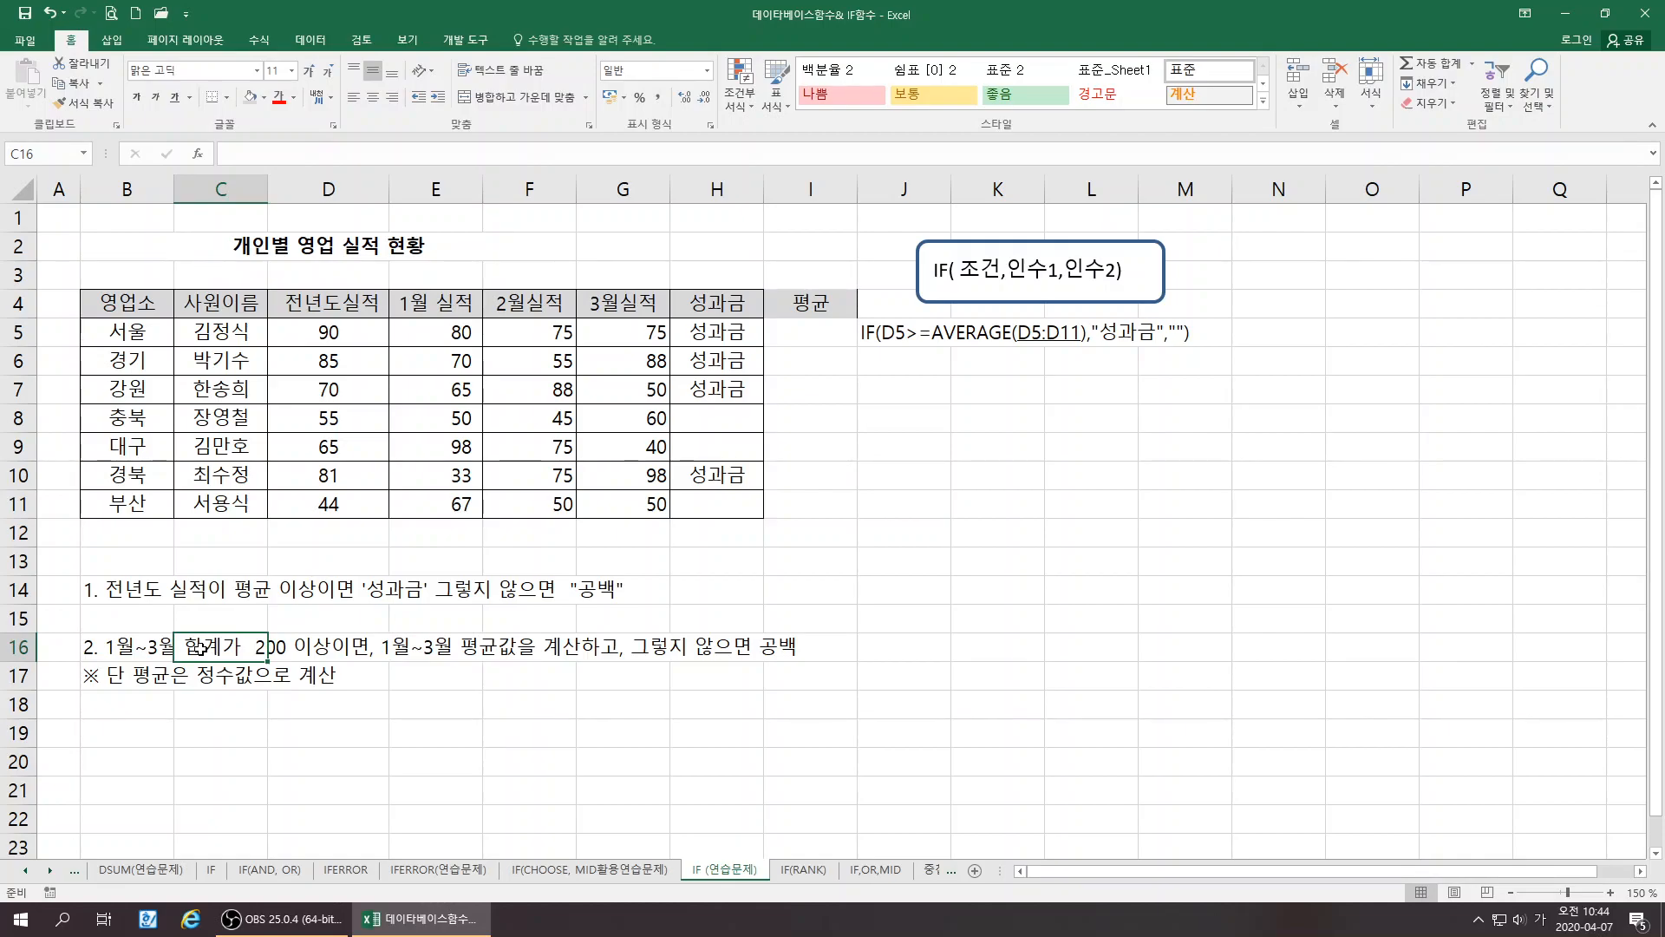
left_click(732, 647)
left_click(170, 676)
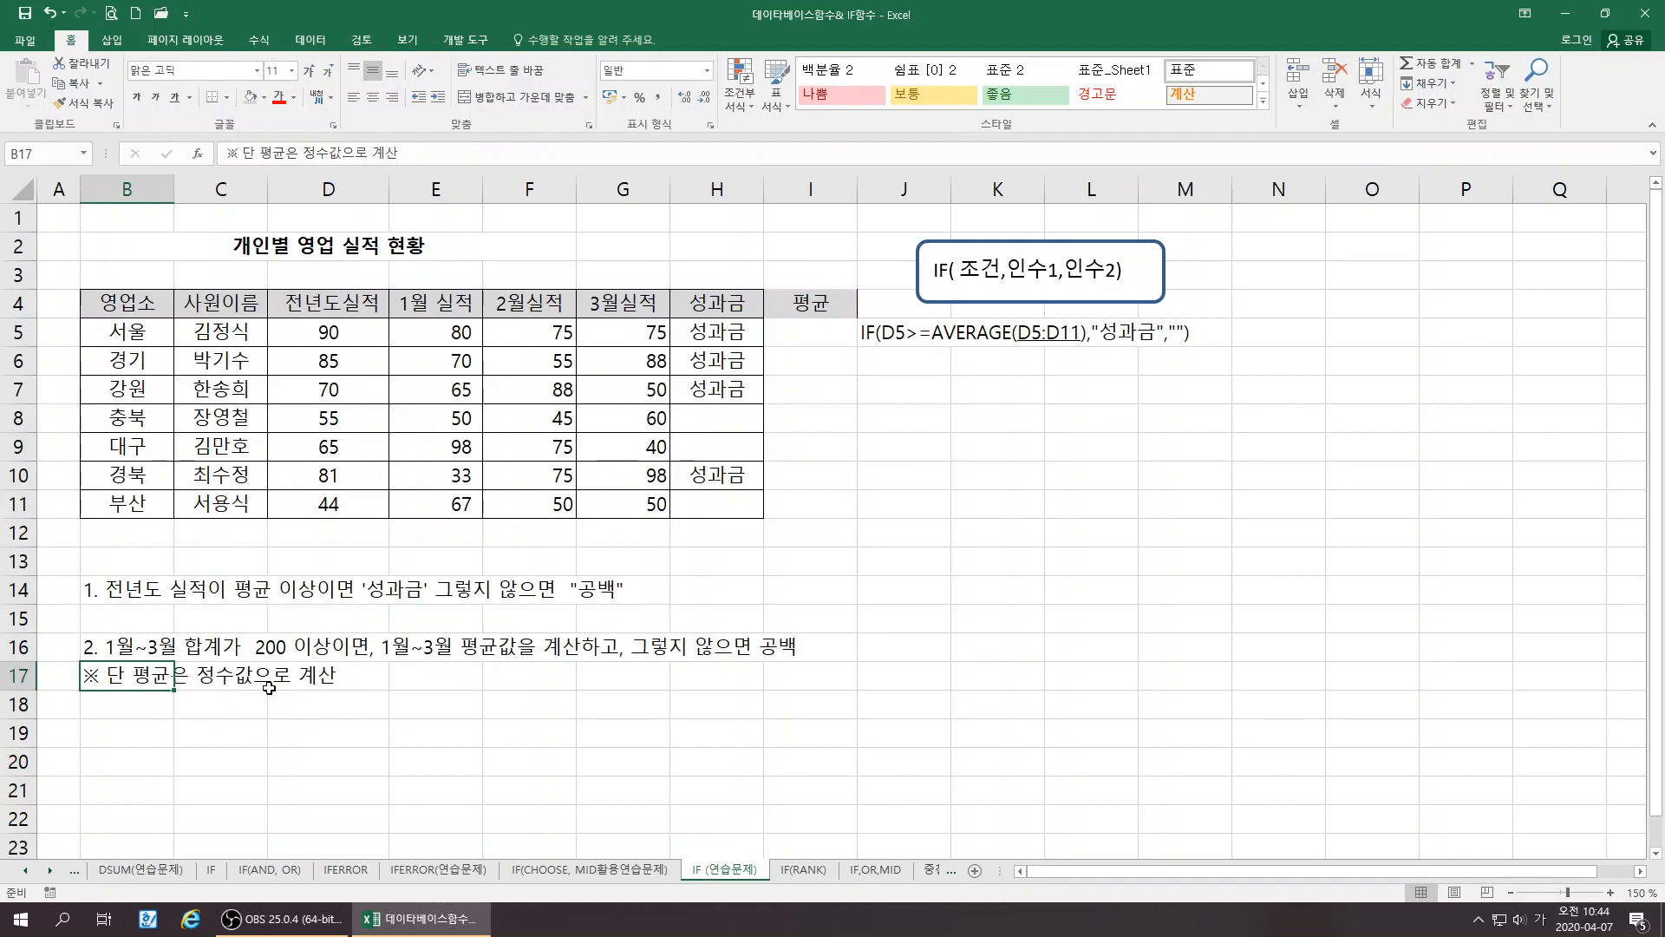
left_click(409, 679)
type("ㅑㅜㅅ")
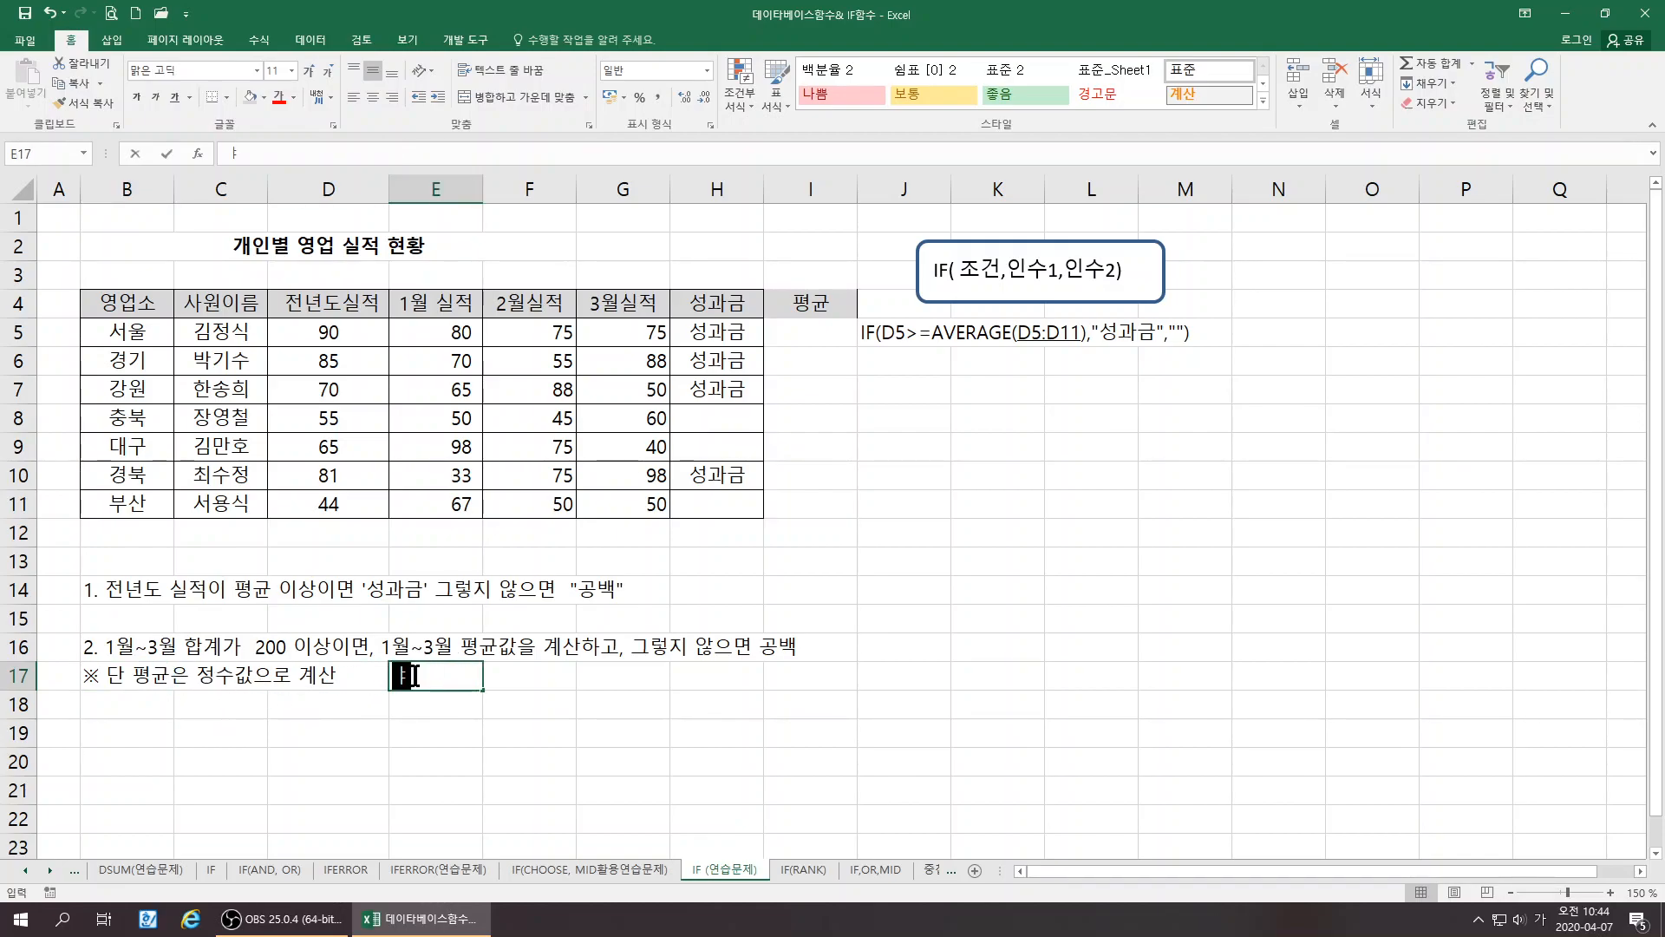
key("BackSpace")
key("BackSpace")
key("BackSpace")
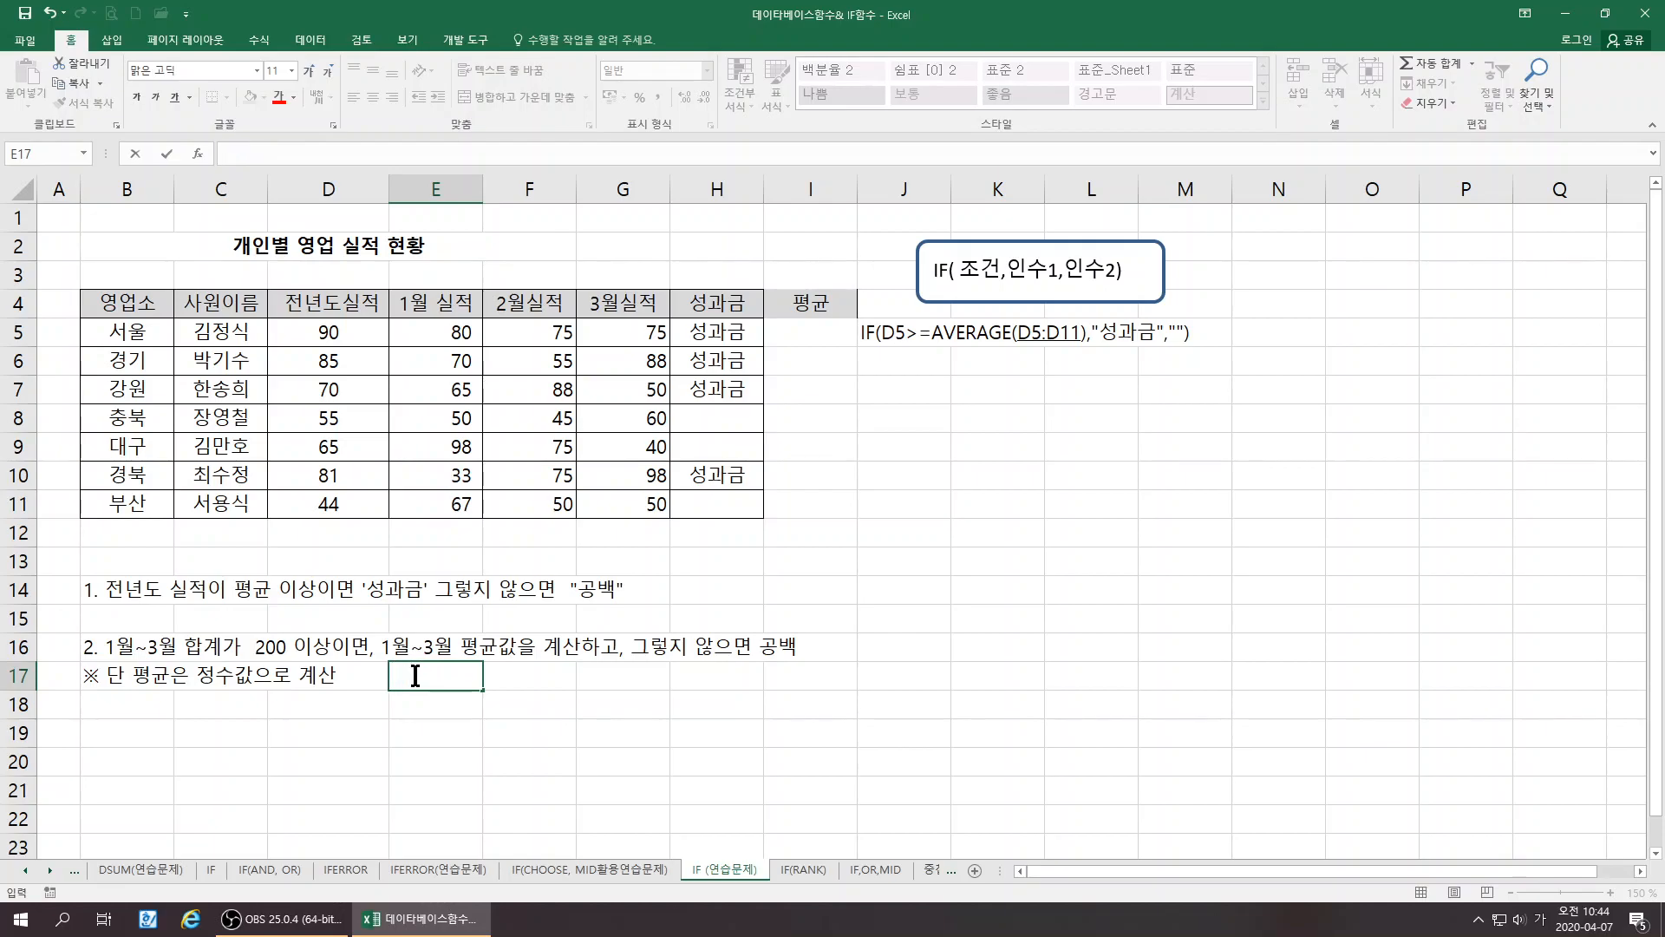
type("INT")
key("Return")
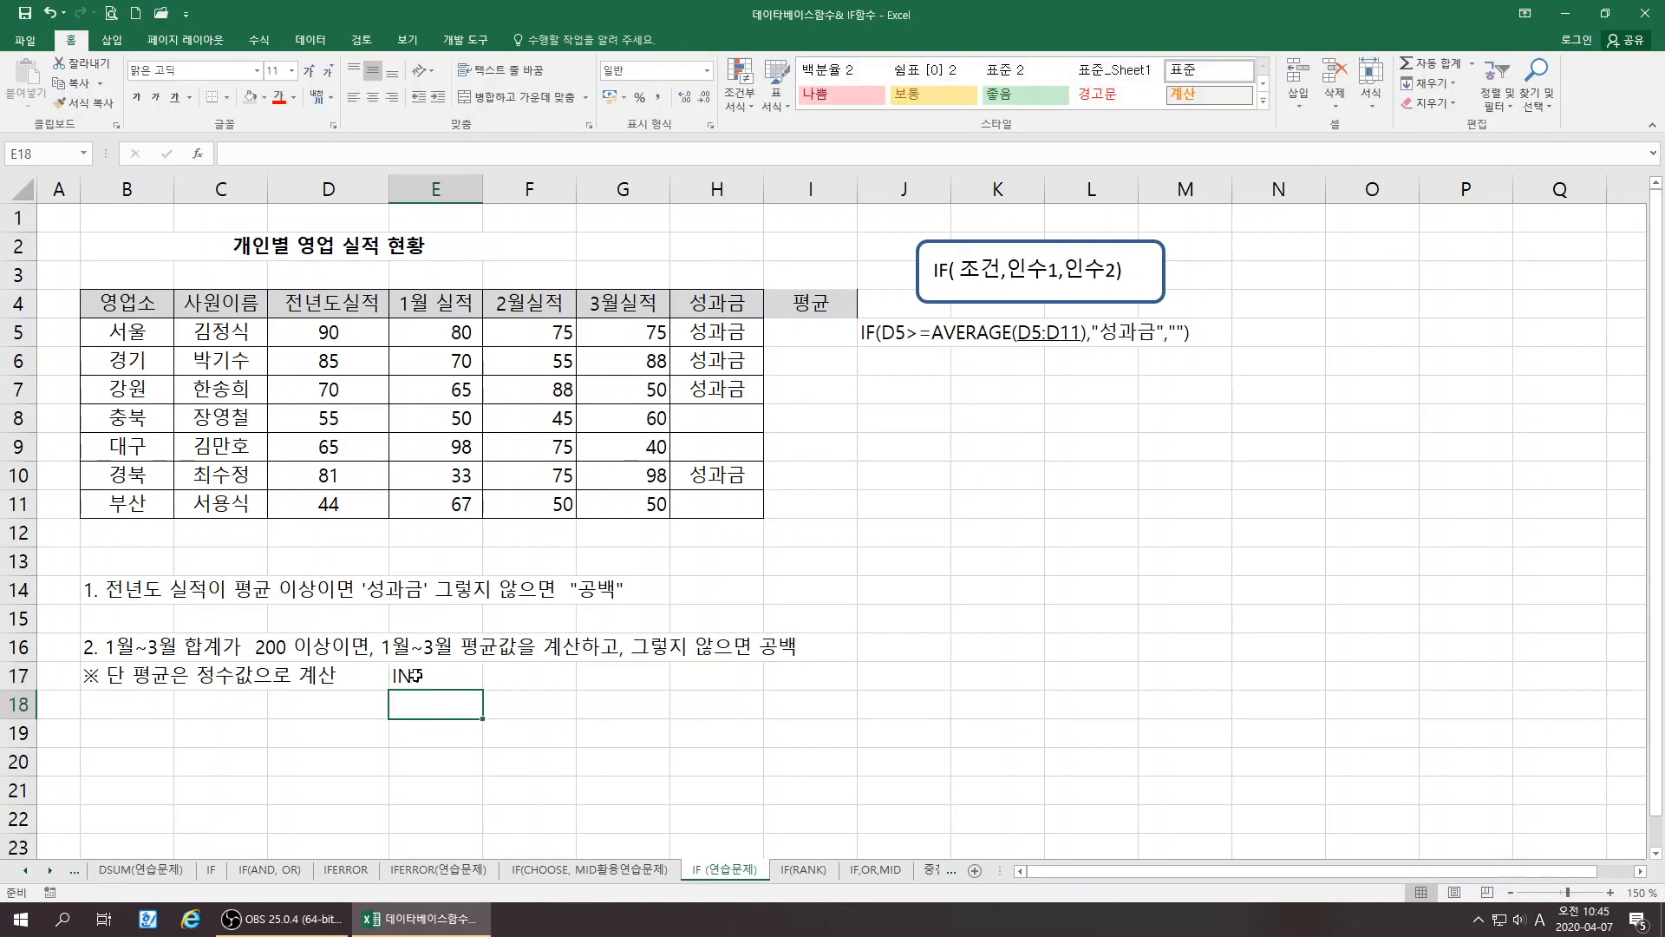
Write the task 2 formula IF(SUM(E5:G5)>=200,INT(AVERAGE(E5:G5)),"") as plain text in J7
left_click(201, 647)
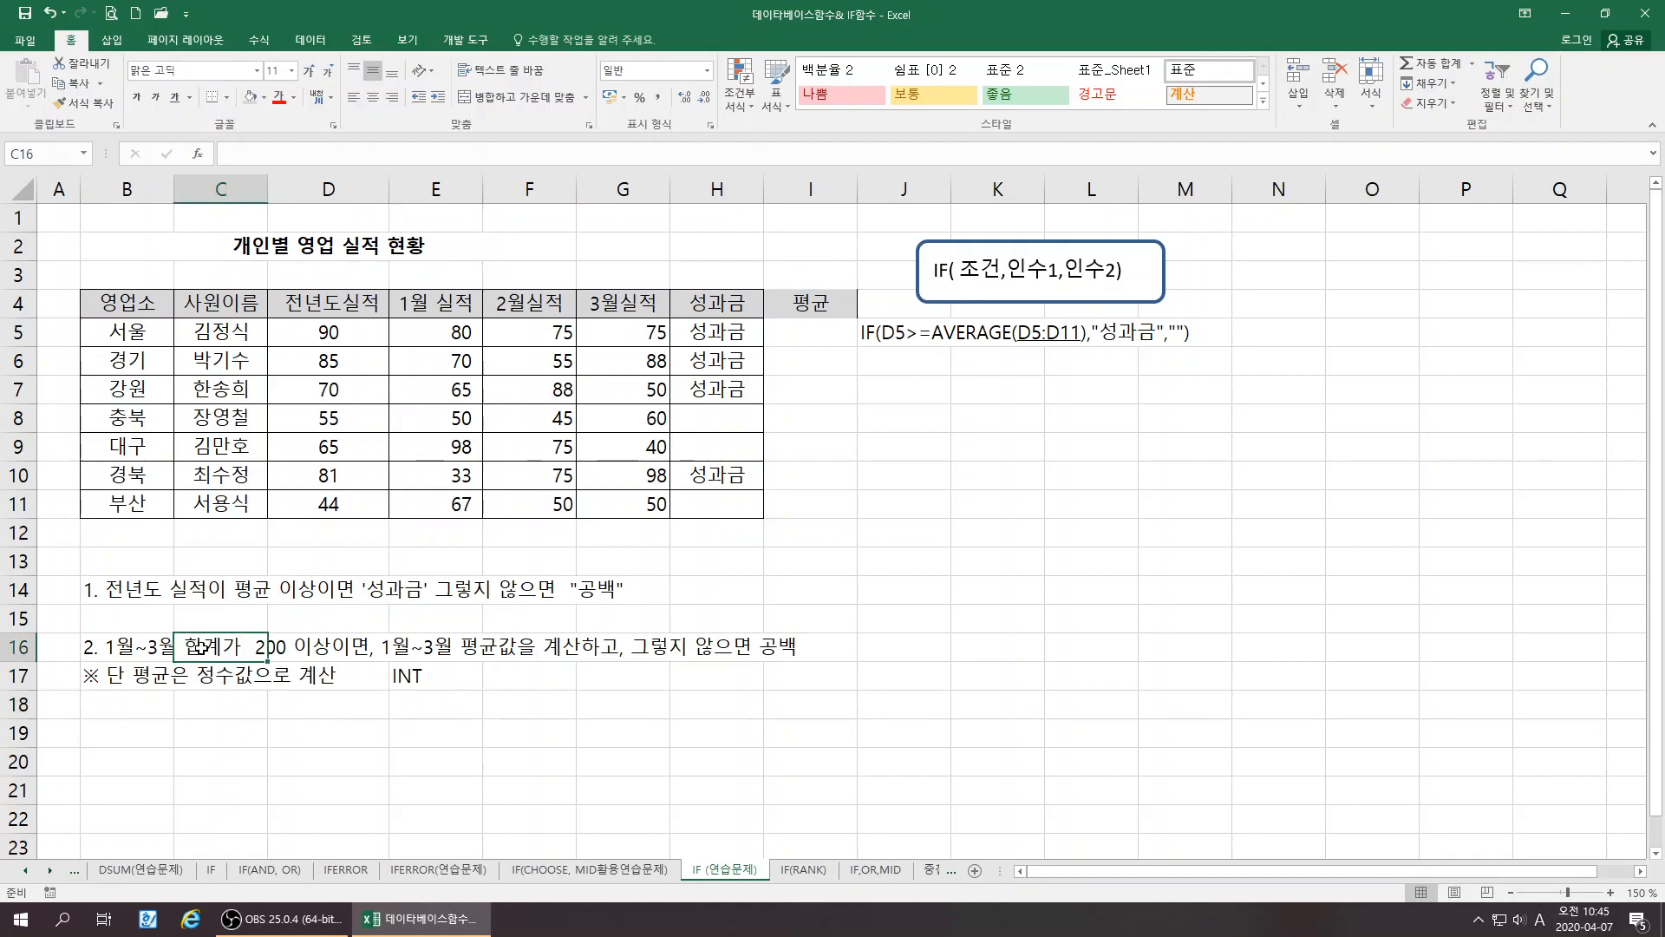
left_click(516, 647)
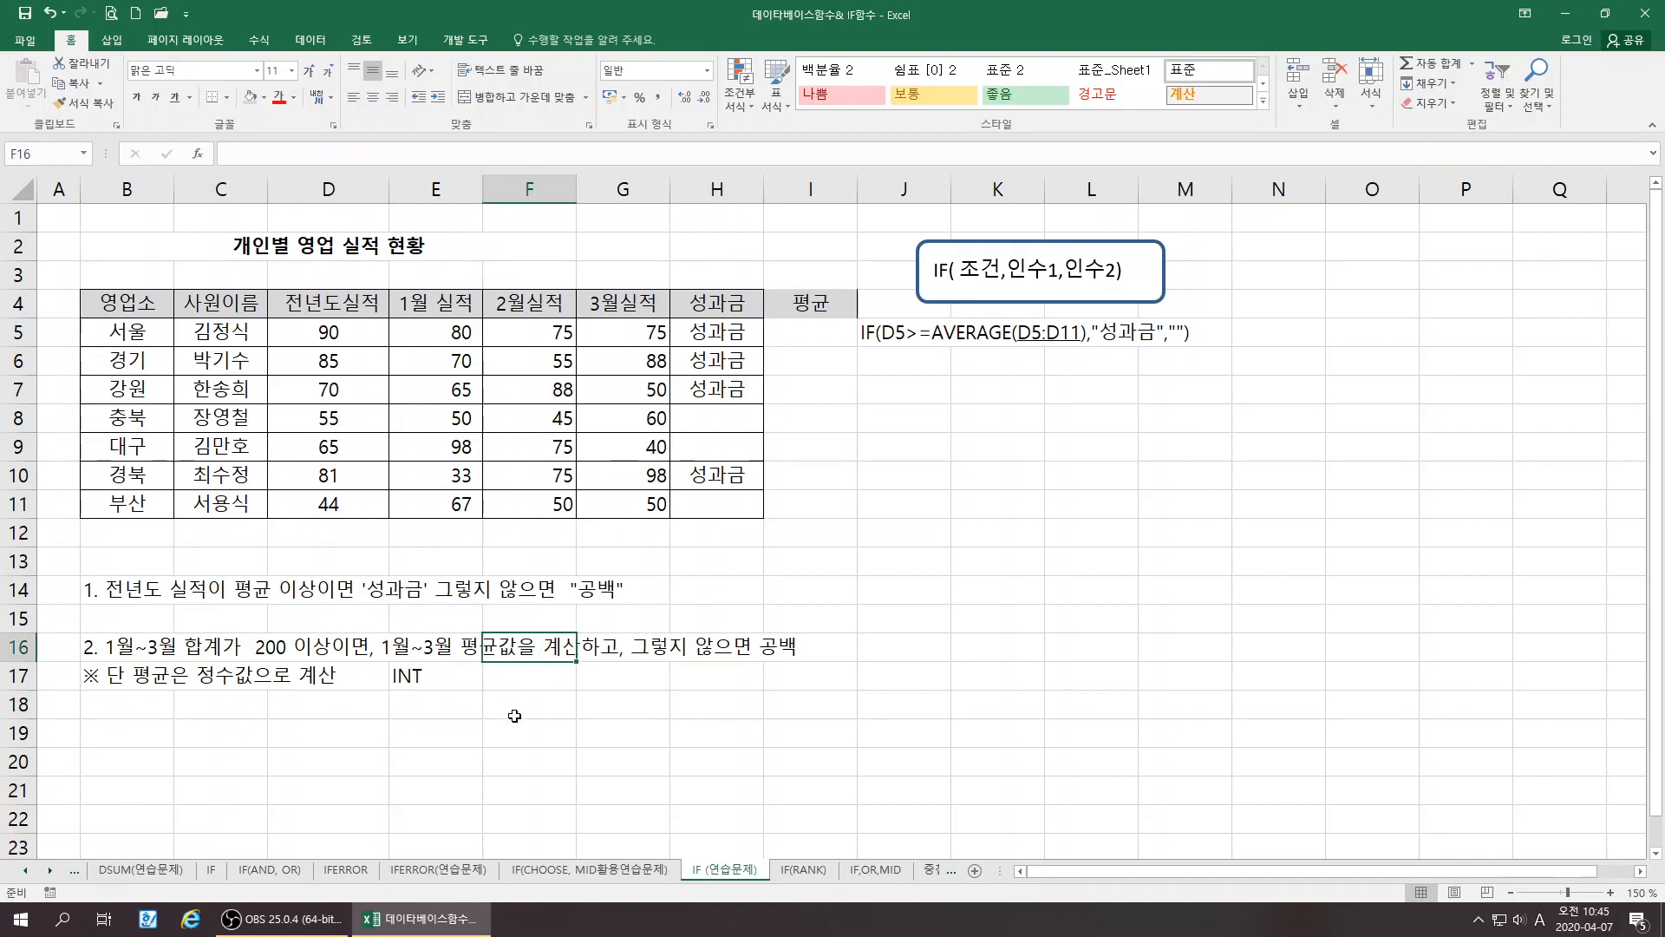
left_click(515, 715)
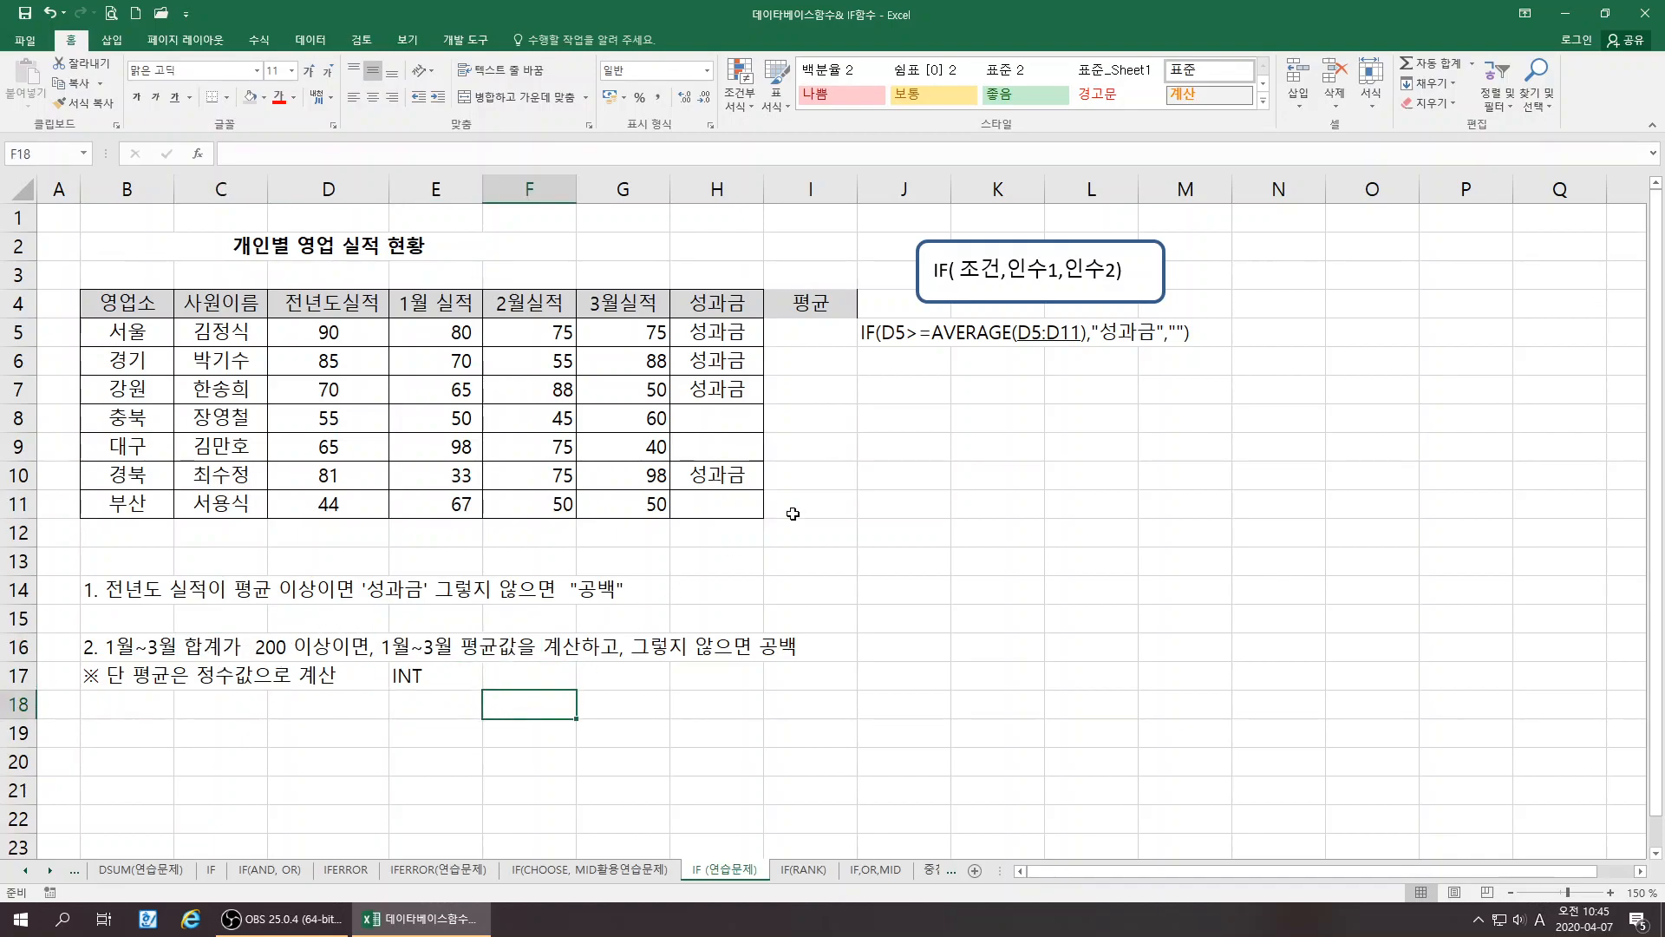
left_click(893, 393)
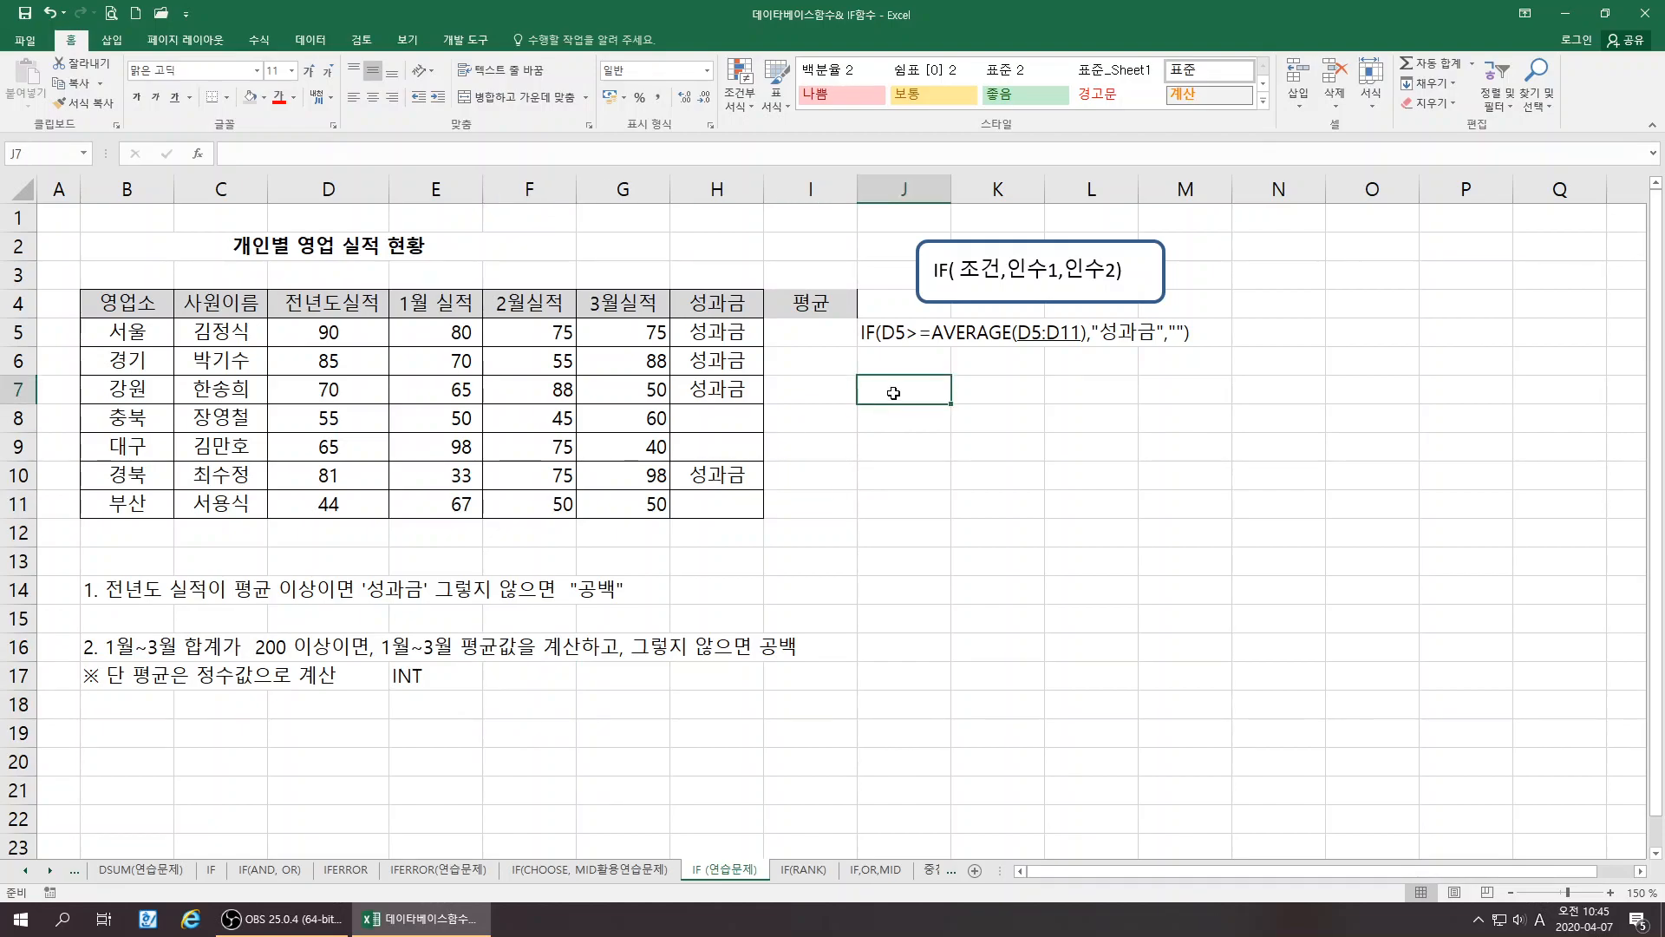
type("IF(")
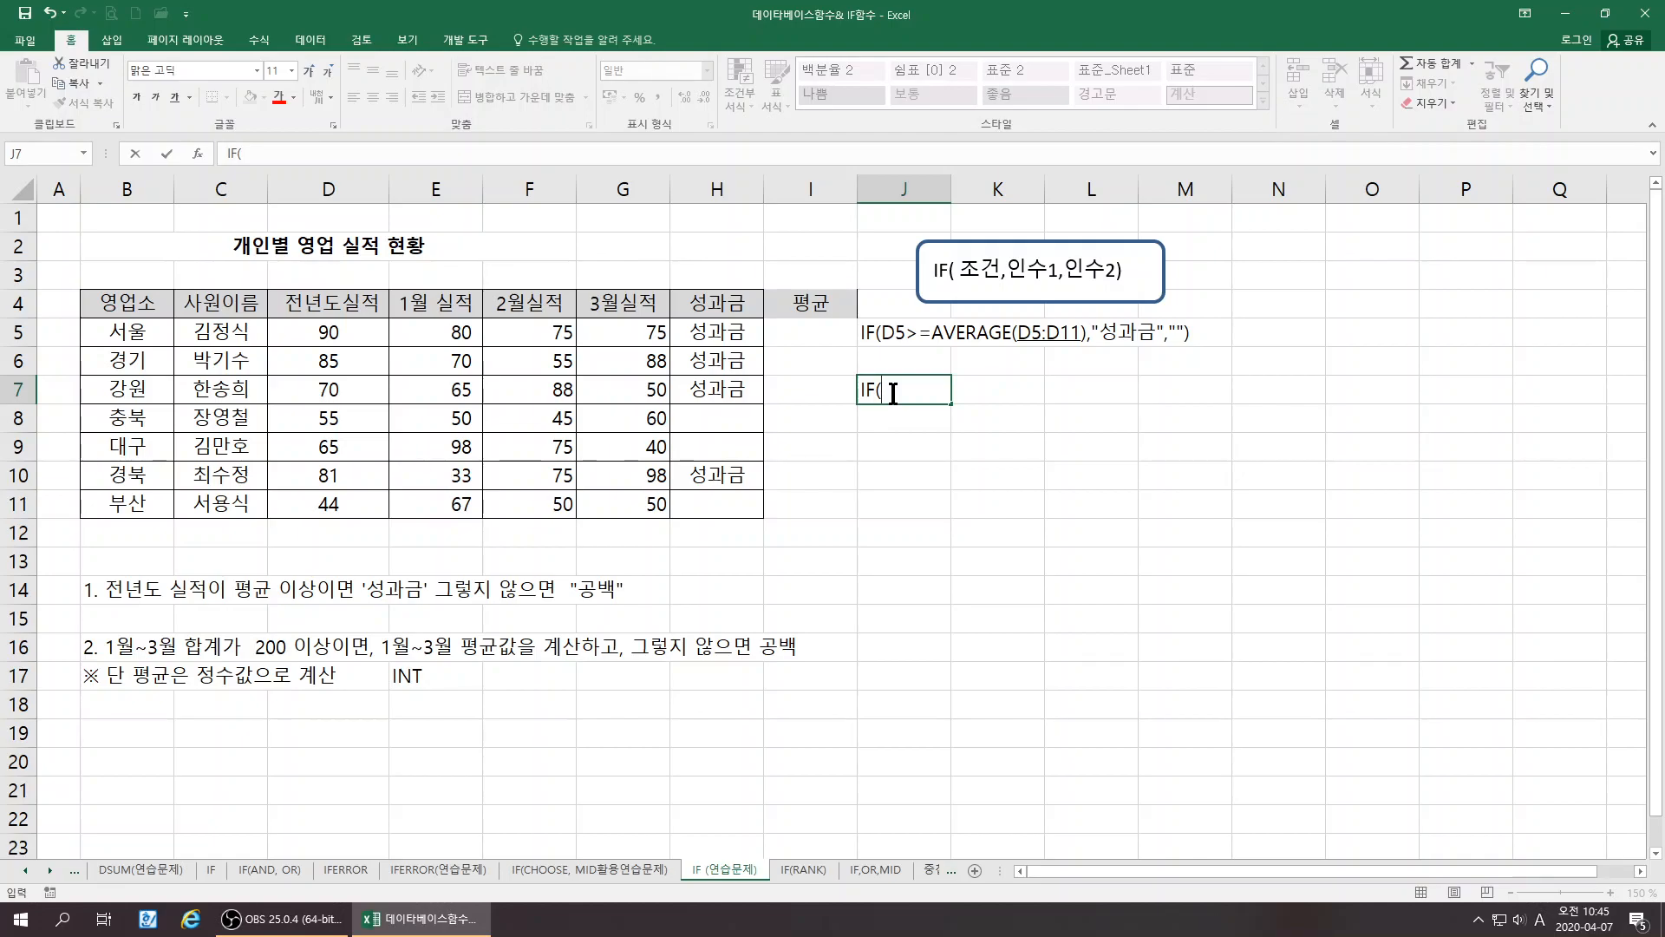
type("UM(E5")
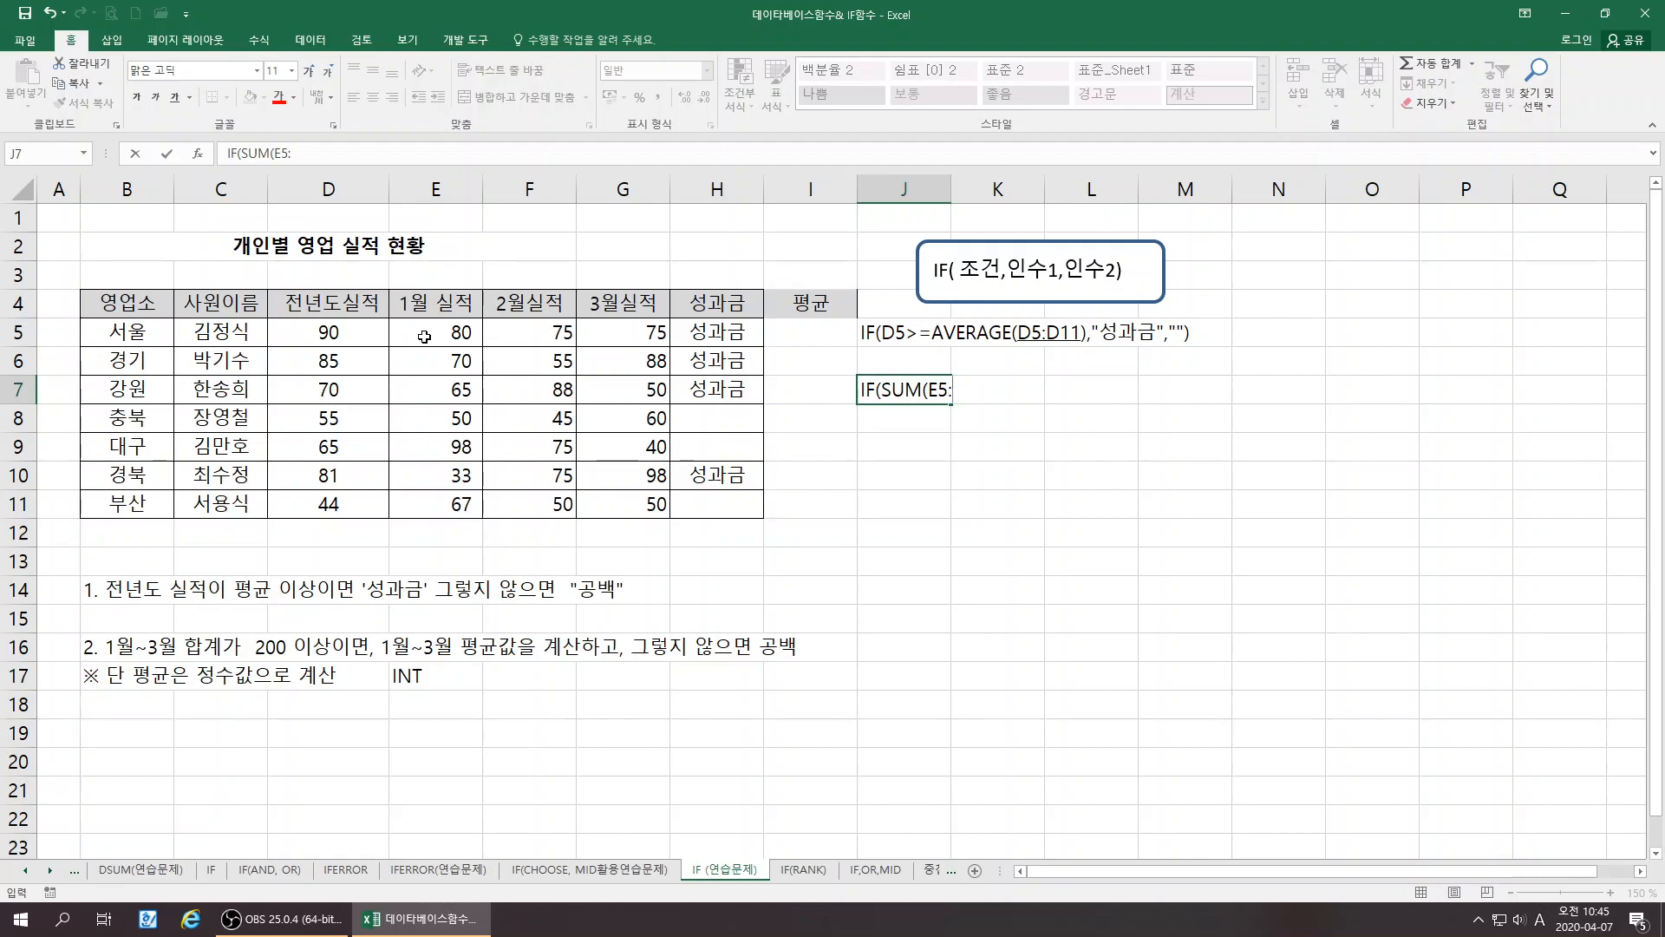
type(":G5)>=200")
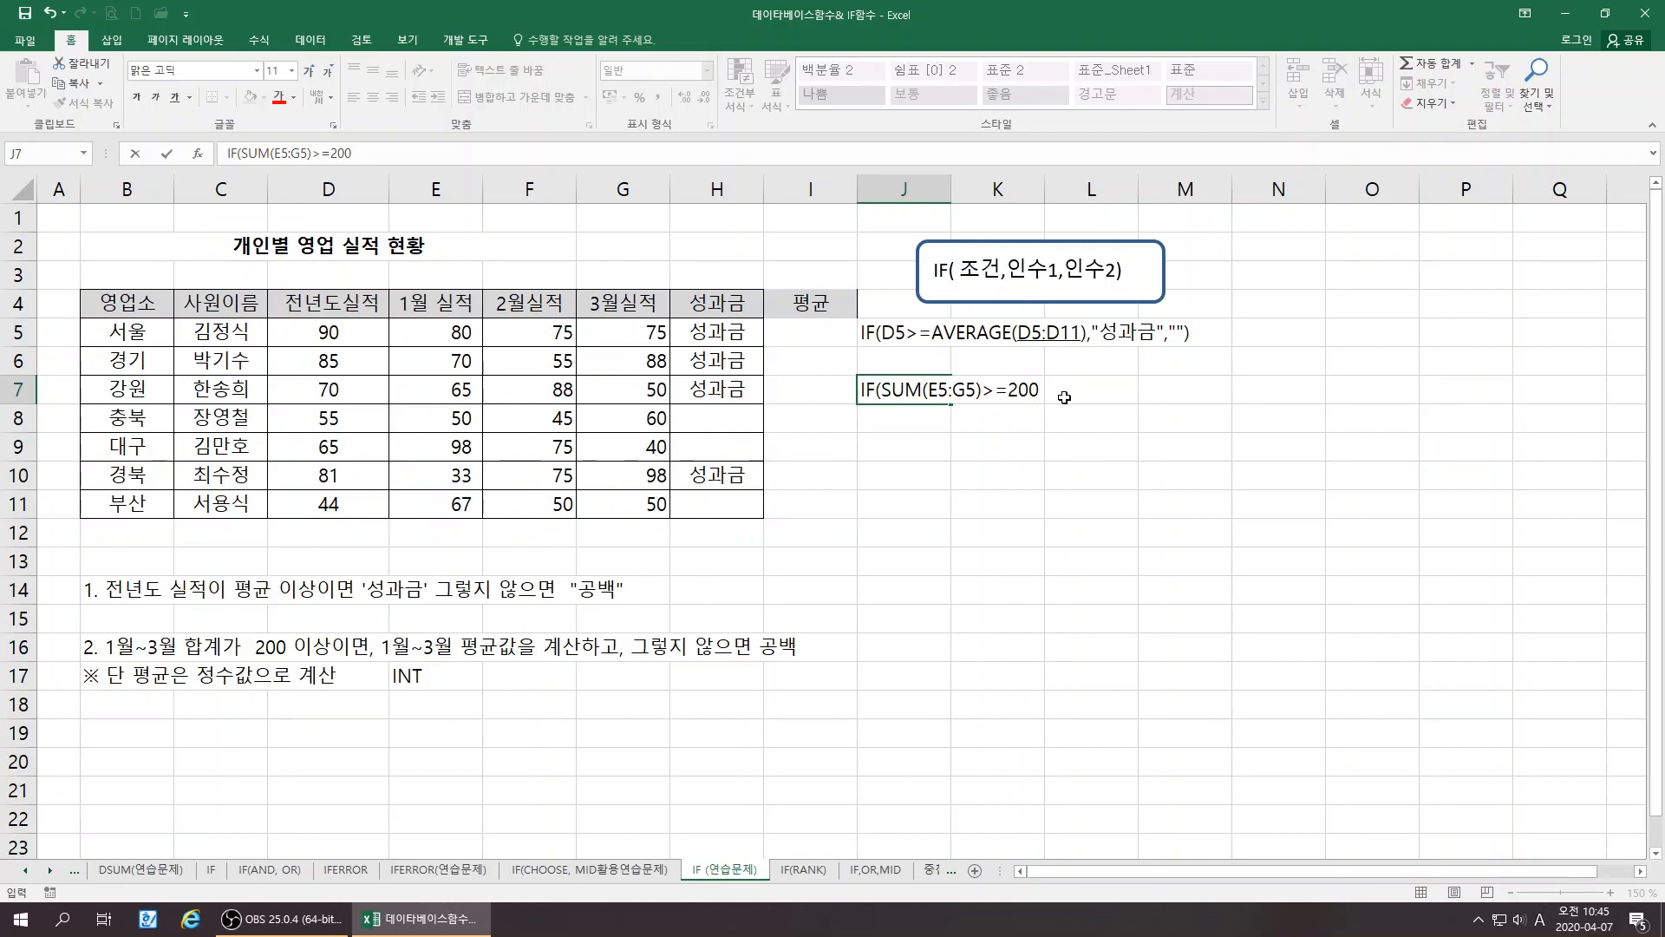
type(",")
type("INT(AVERA")
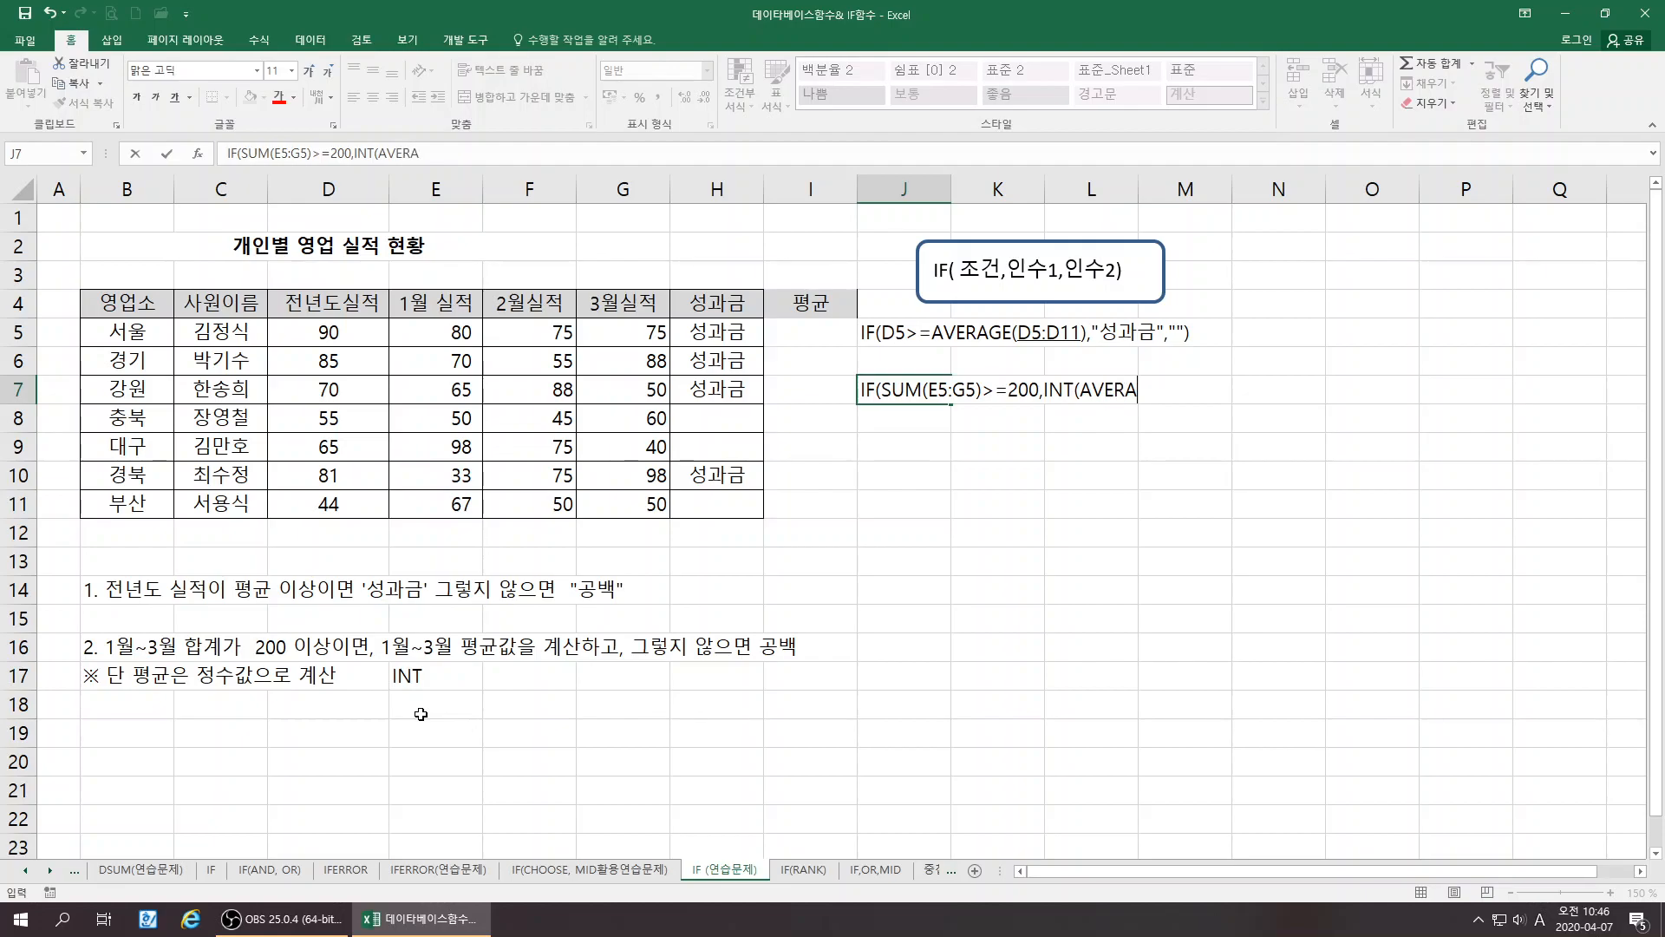
type("GE(E5:G5)),")
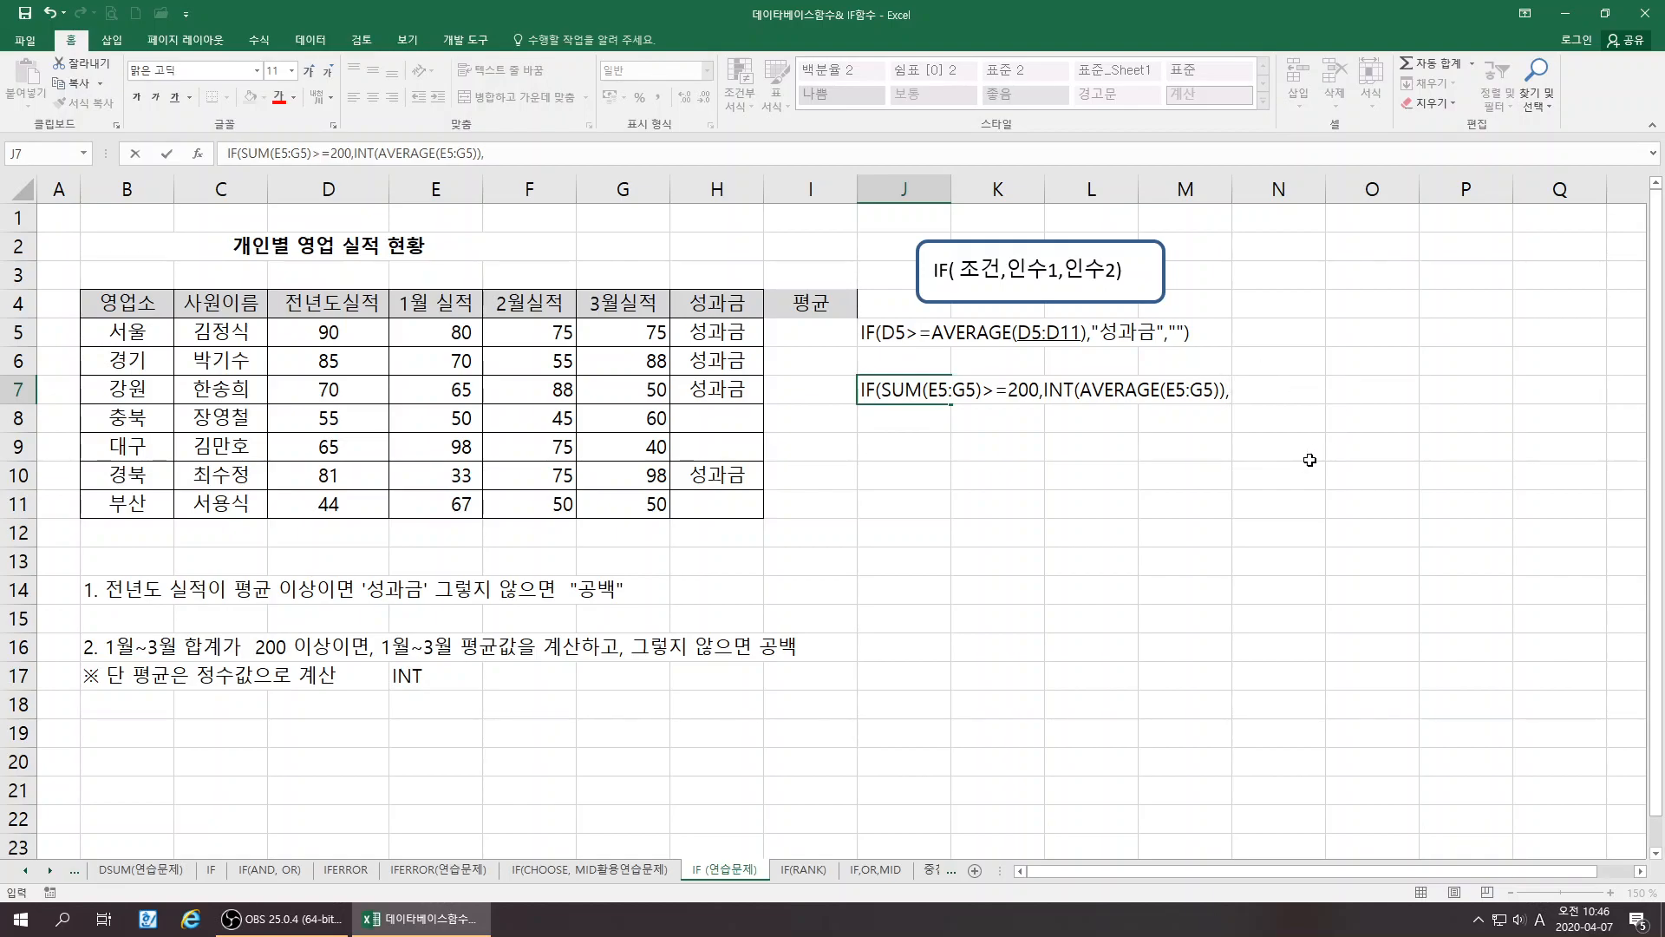
type("\"\")")
key("Return")
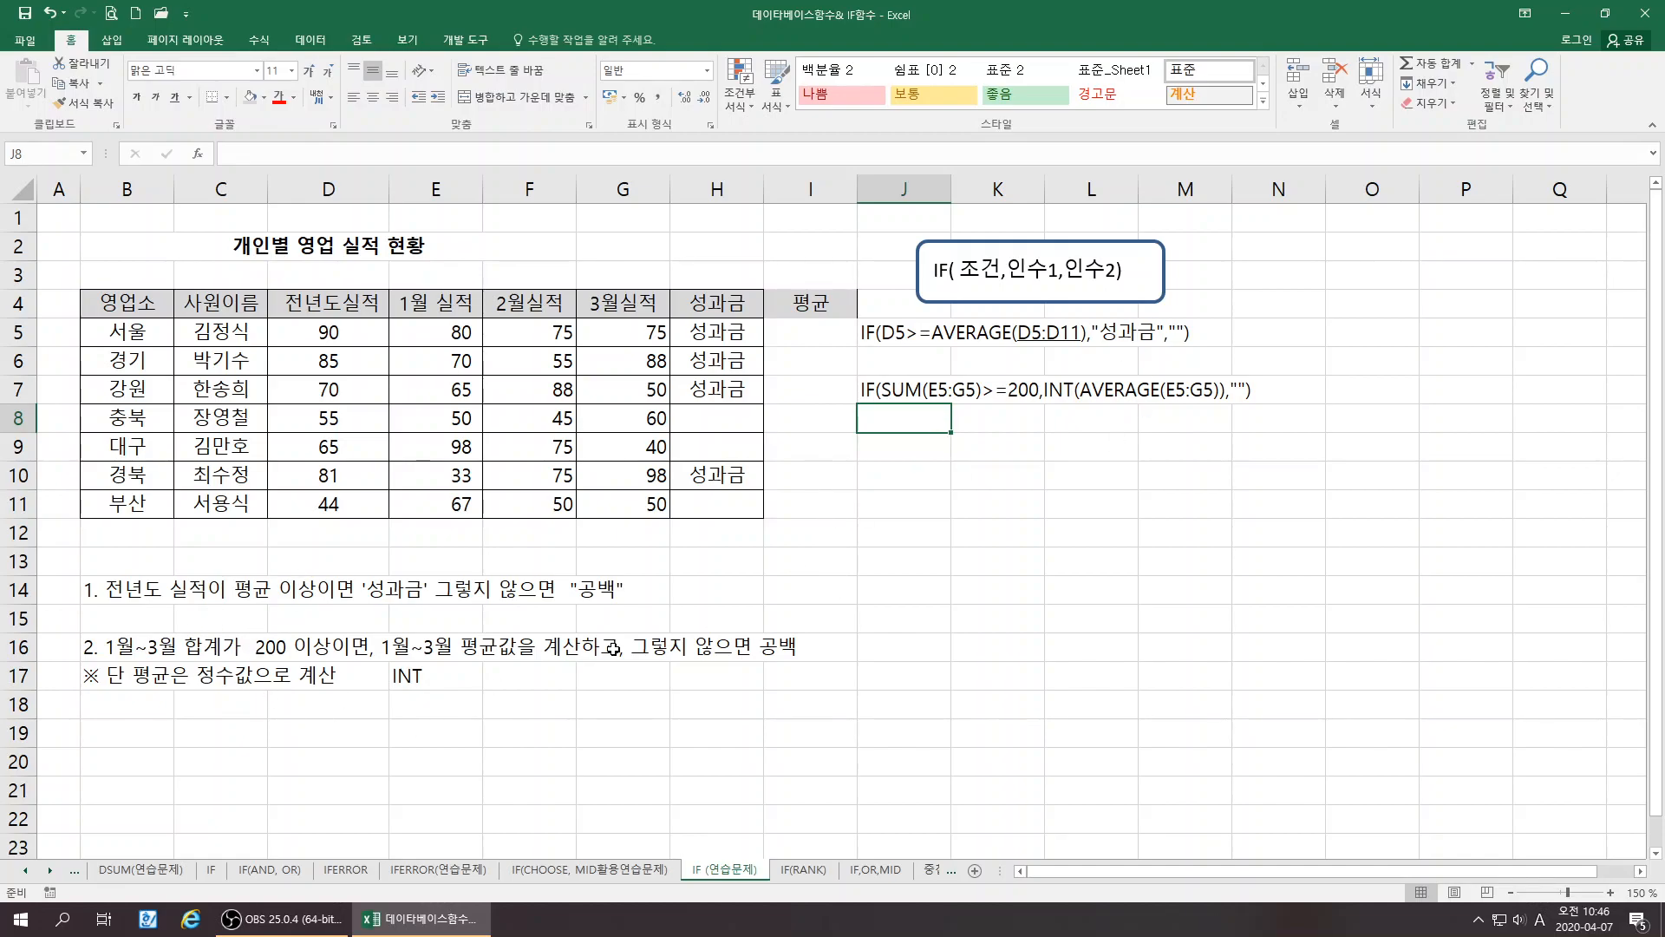
Insert the IF function from the logical category in I5 and move its arguments dialog clear of the task 2 text
left_click(453, 672)
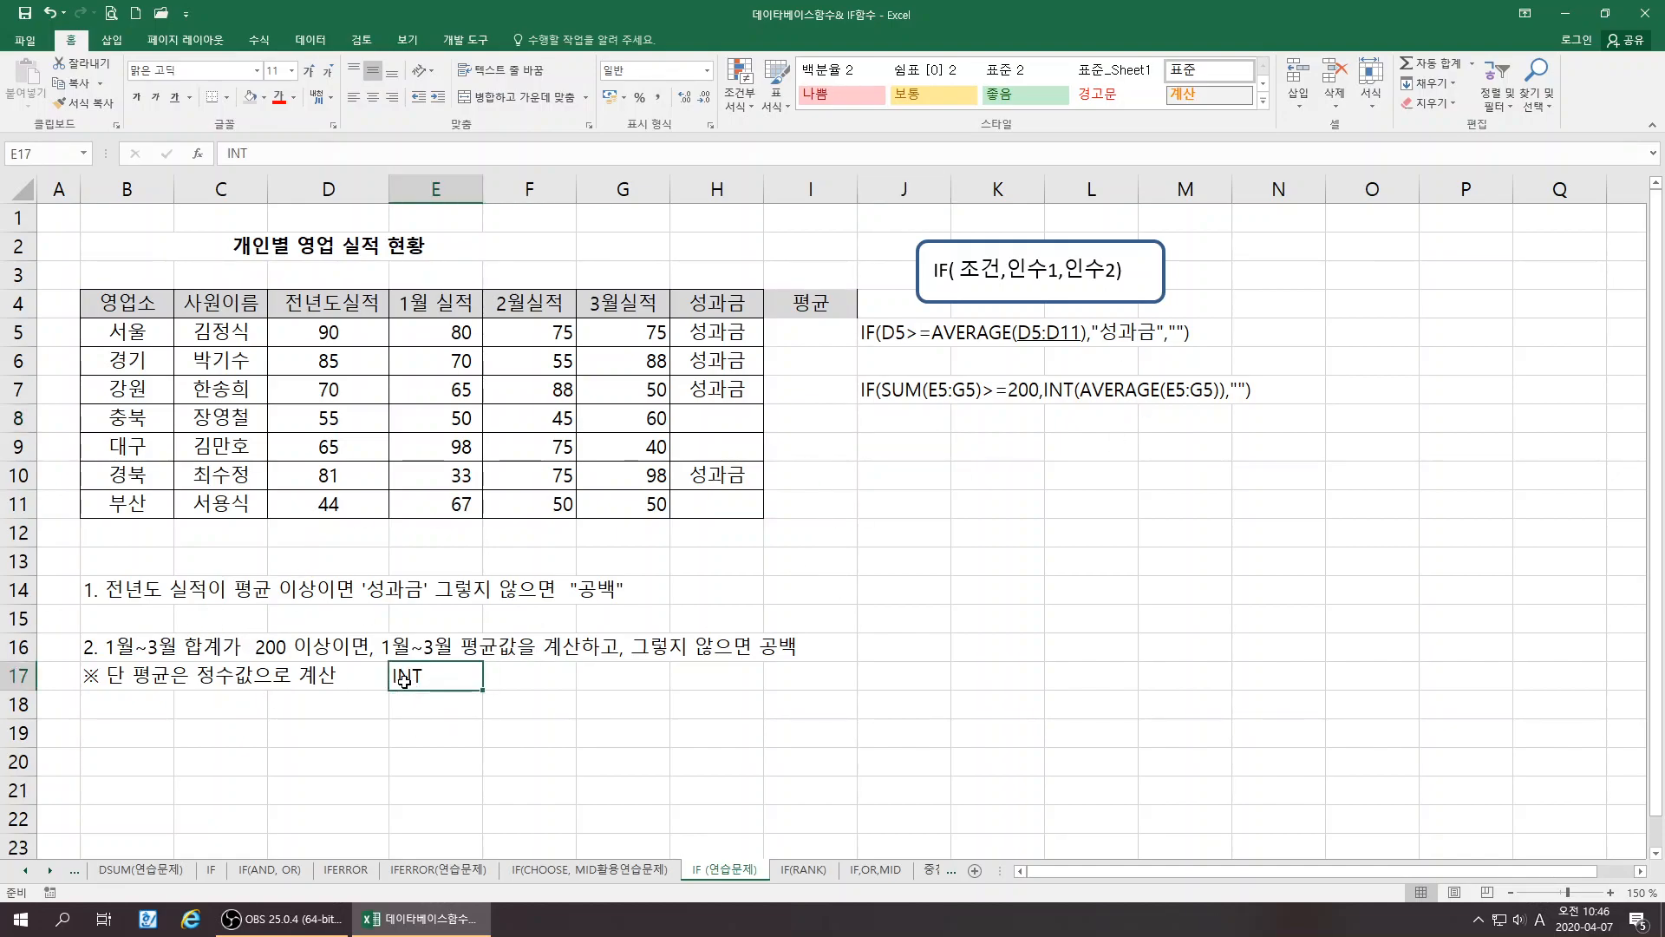
left_click(1027, 696)
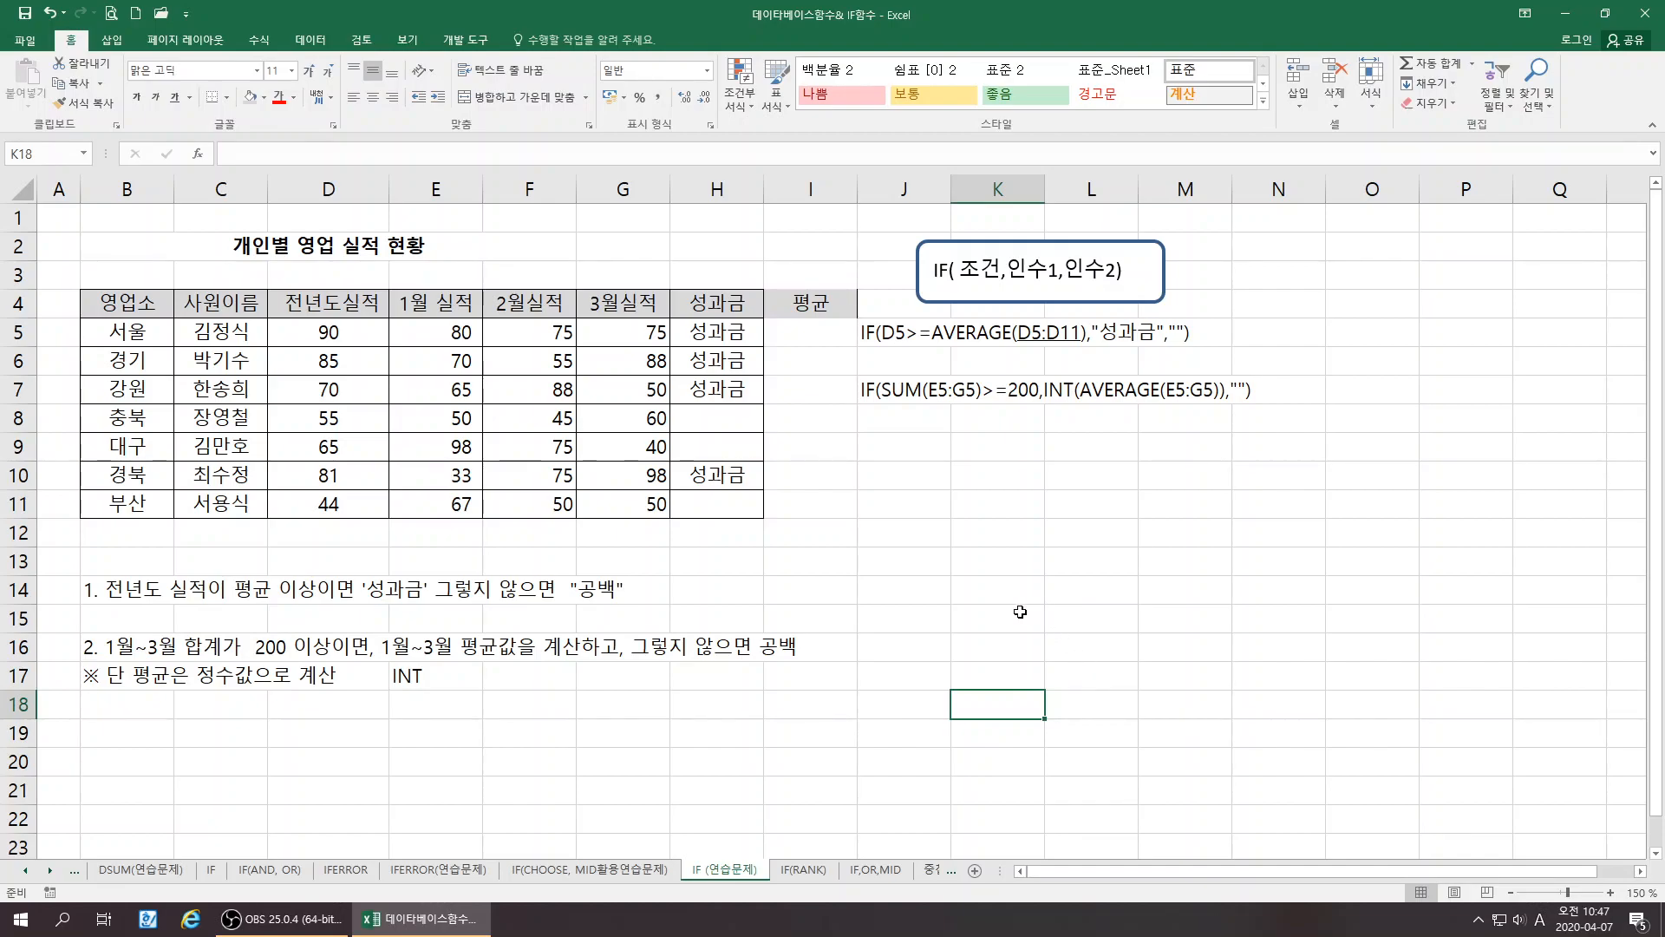
left_click(789, 338)
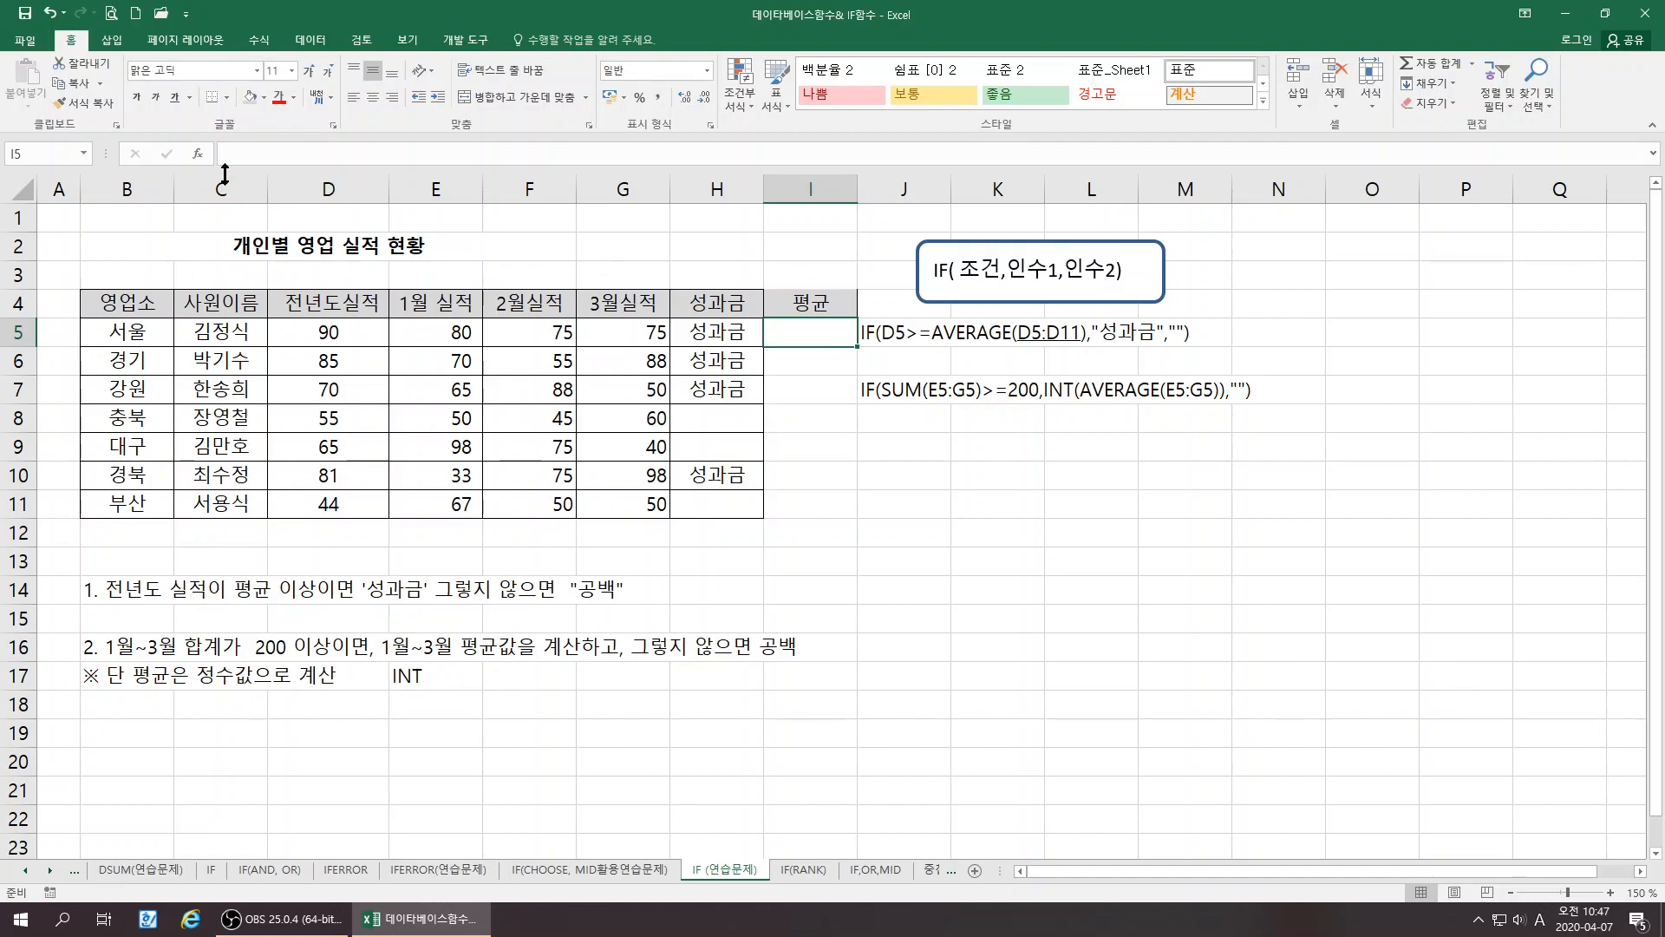
left_click(198, 154)
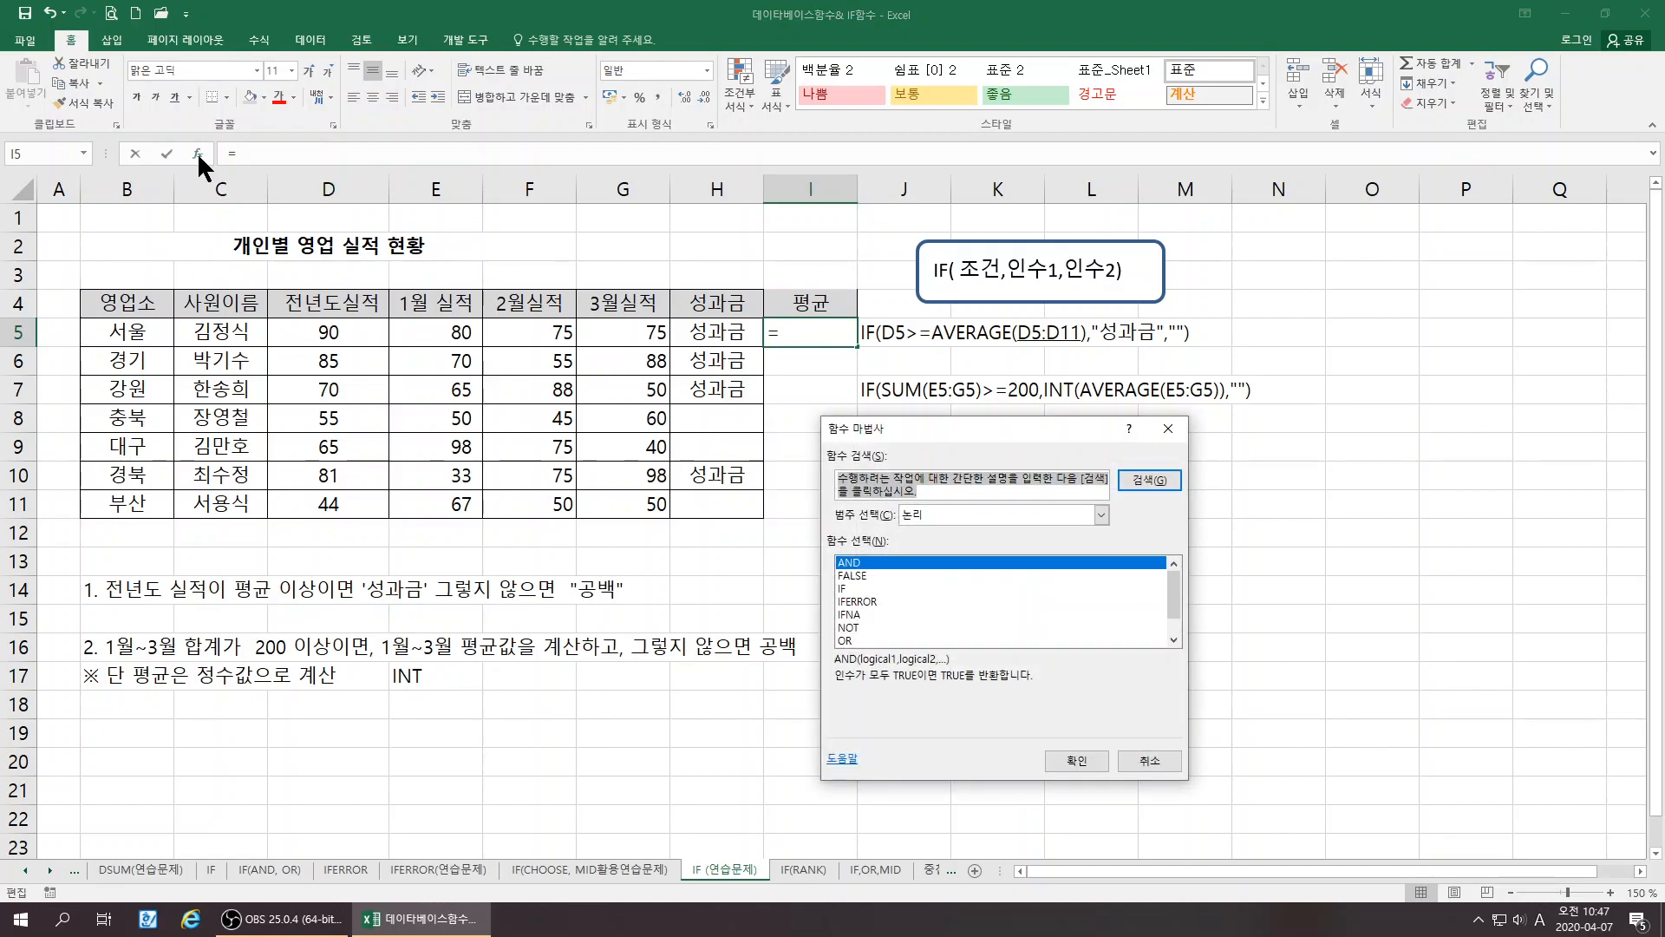
left_click(843, 589)
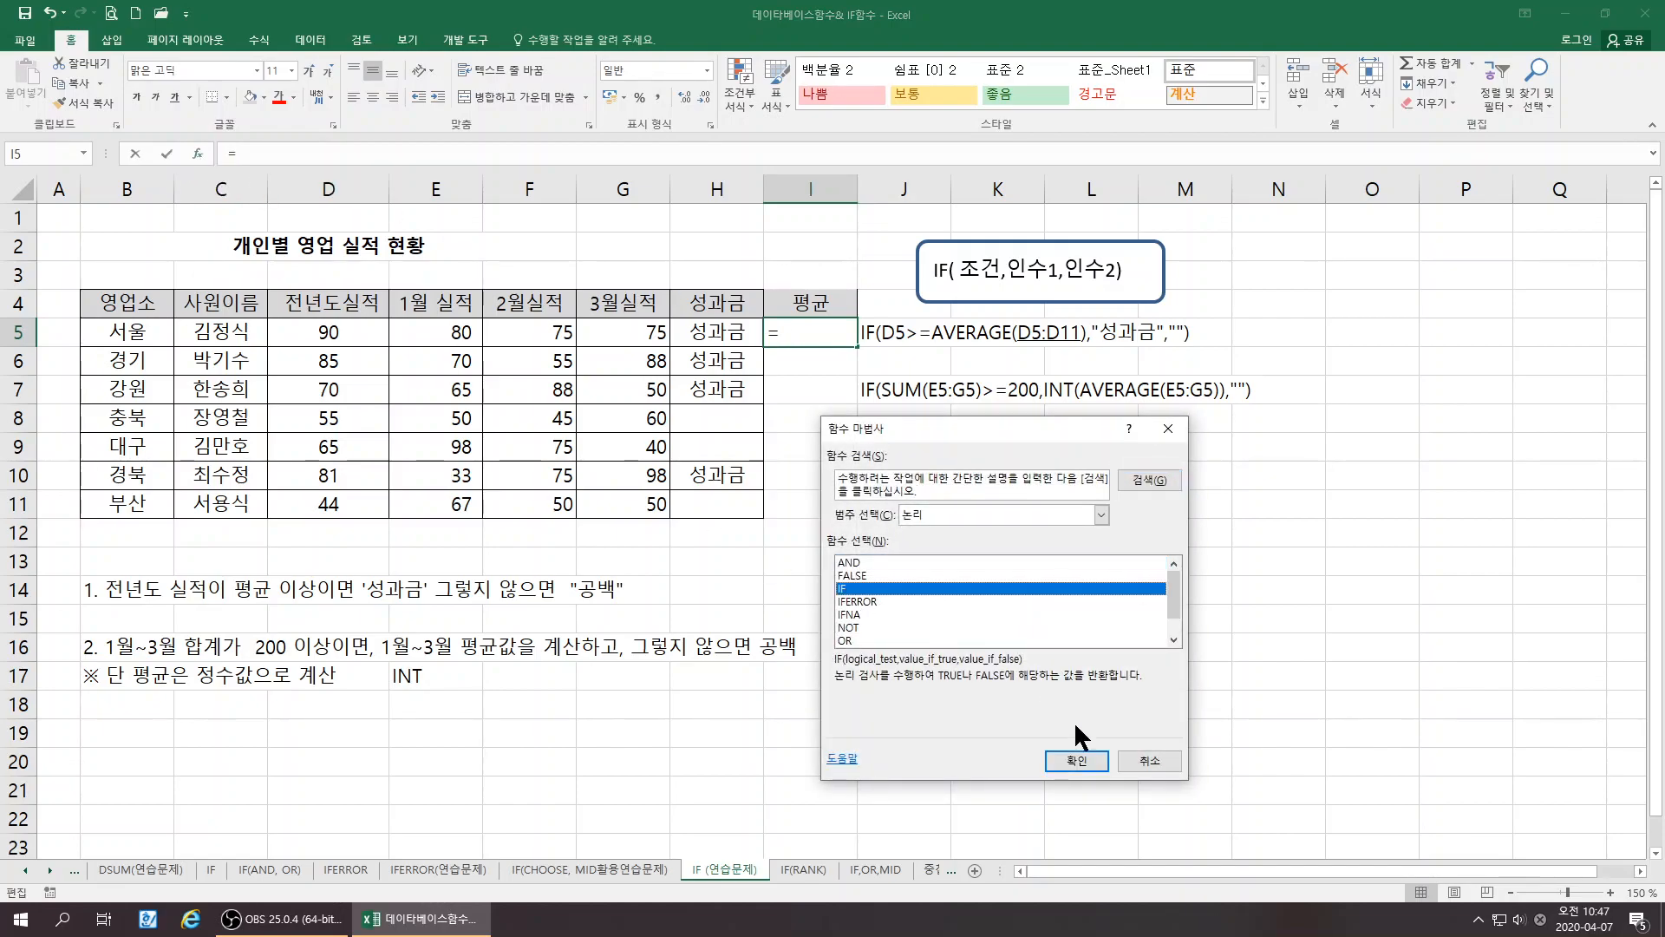
left_click(1070, 759)
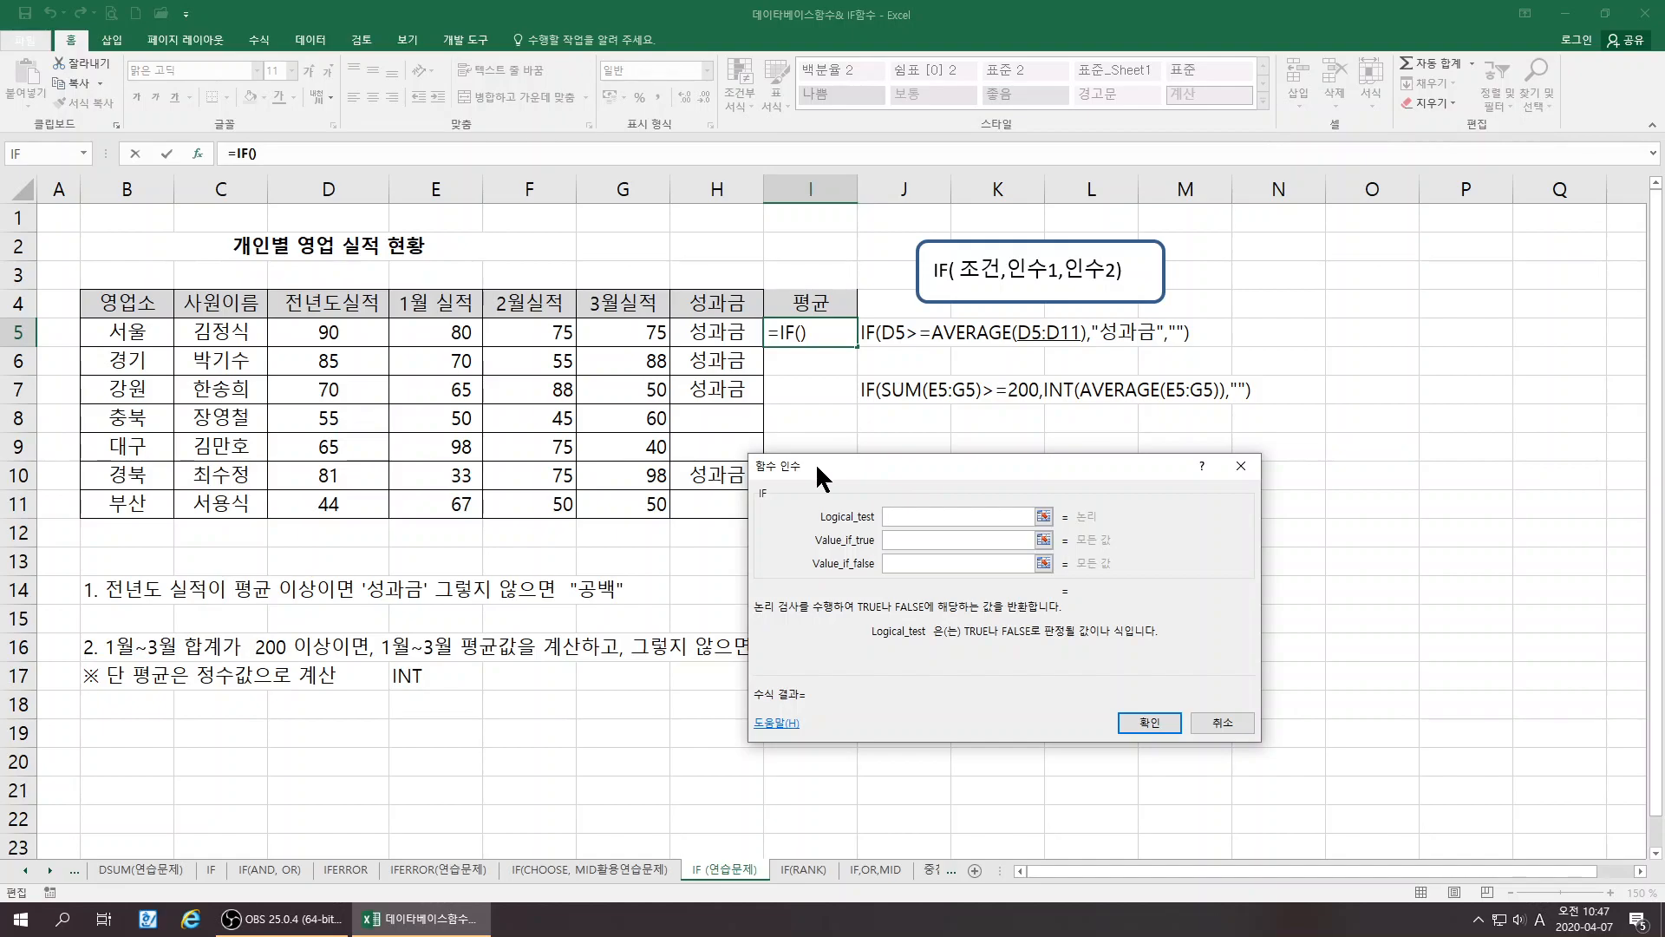
left_click_drag(816, 462, 930, 429)
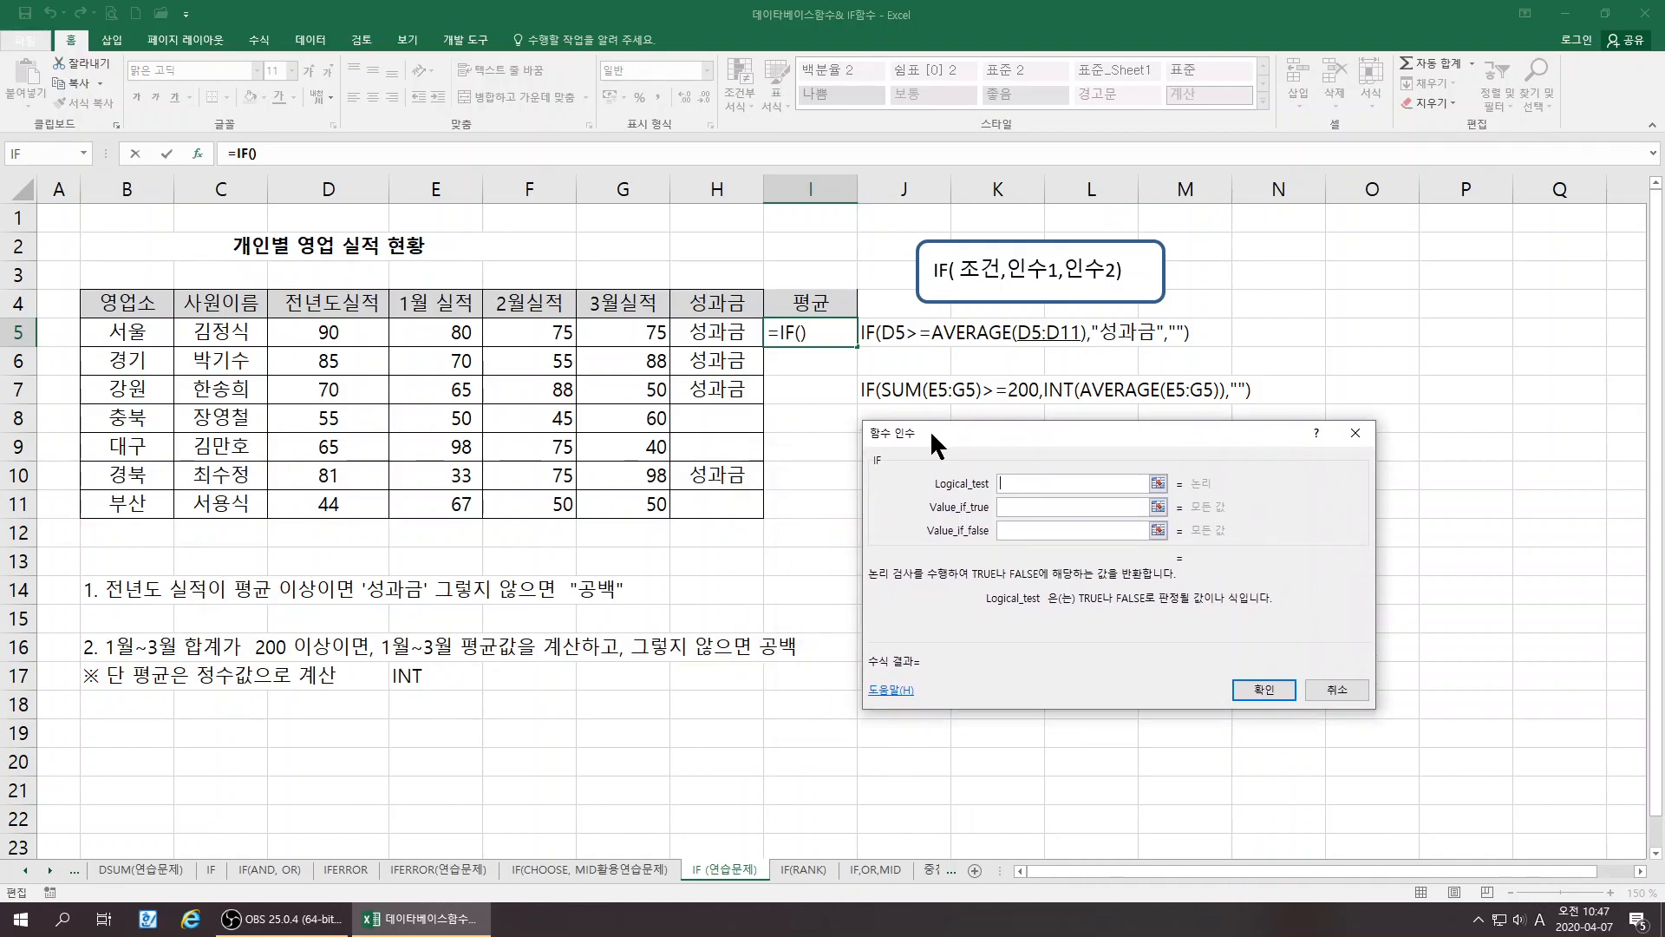
Nest a SUM function over E5:G5 in the logical test of the IF function
left_click(84, 153)
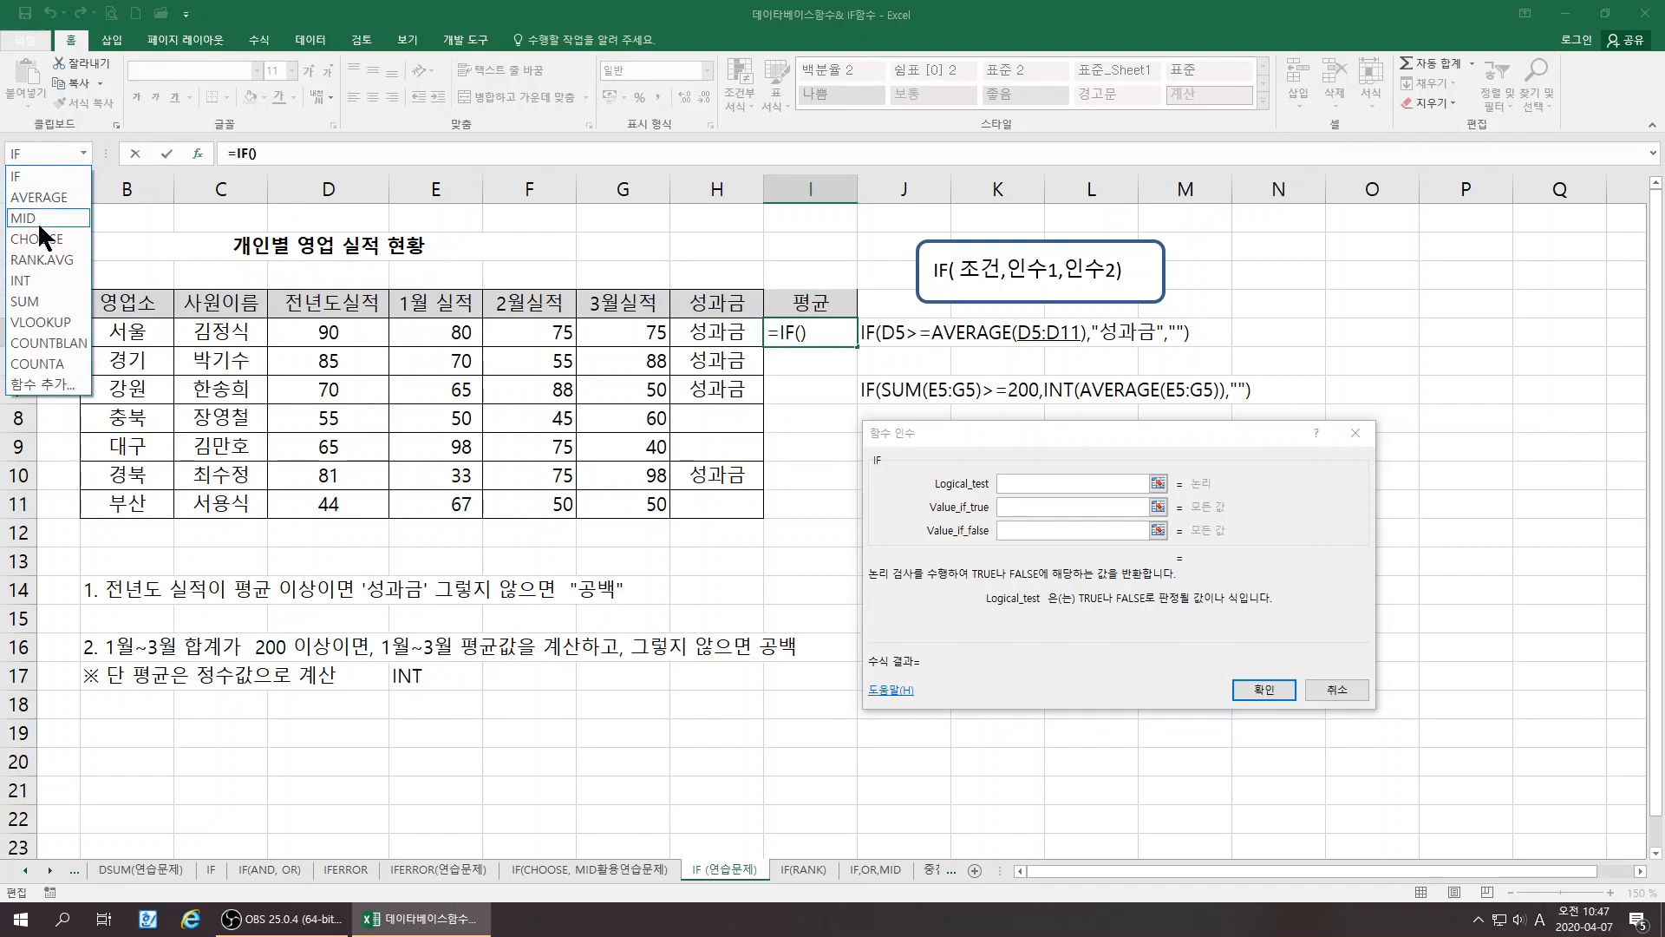
left_click(25, 301)
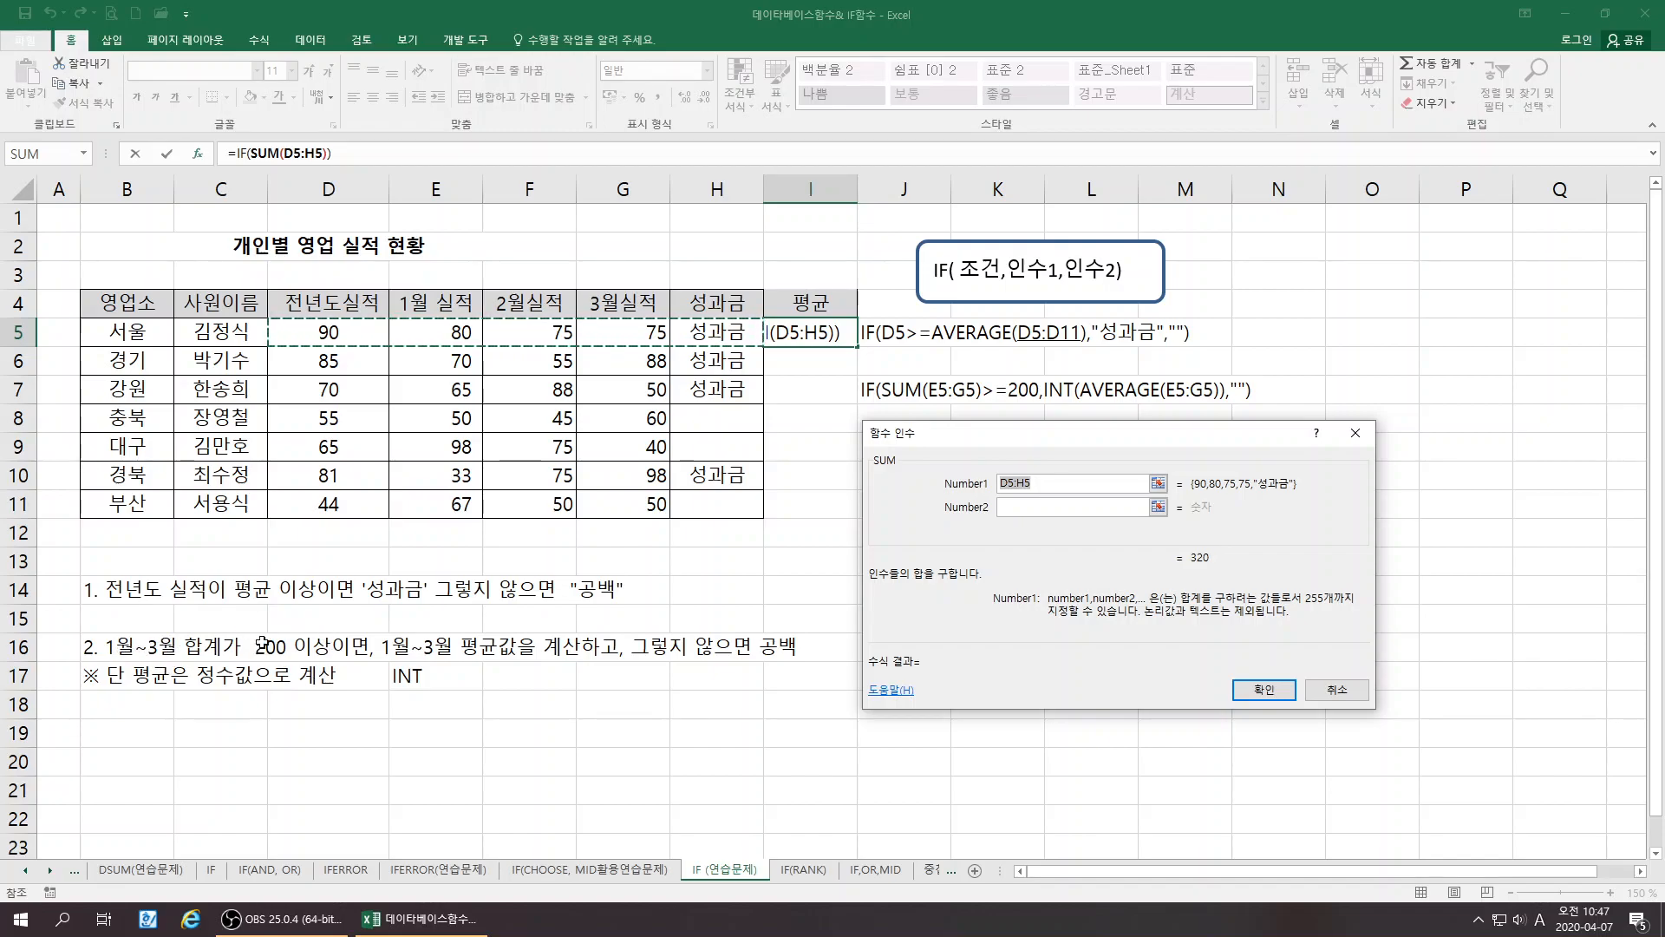
left_click_drag(434, 337, 636, 341)
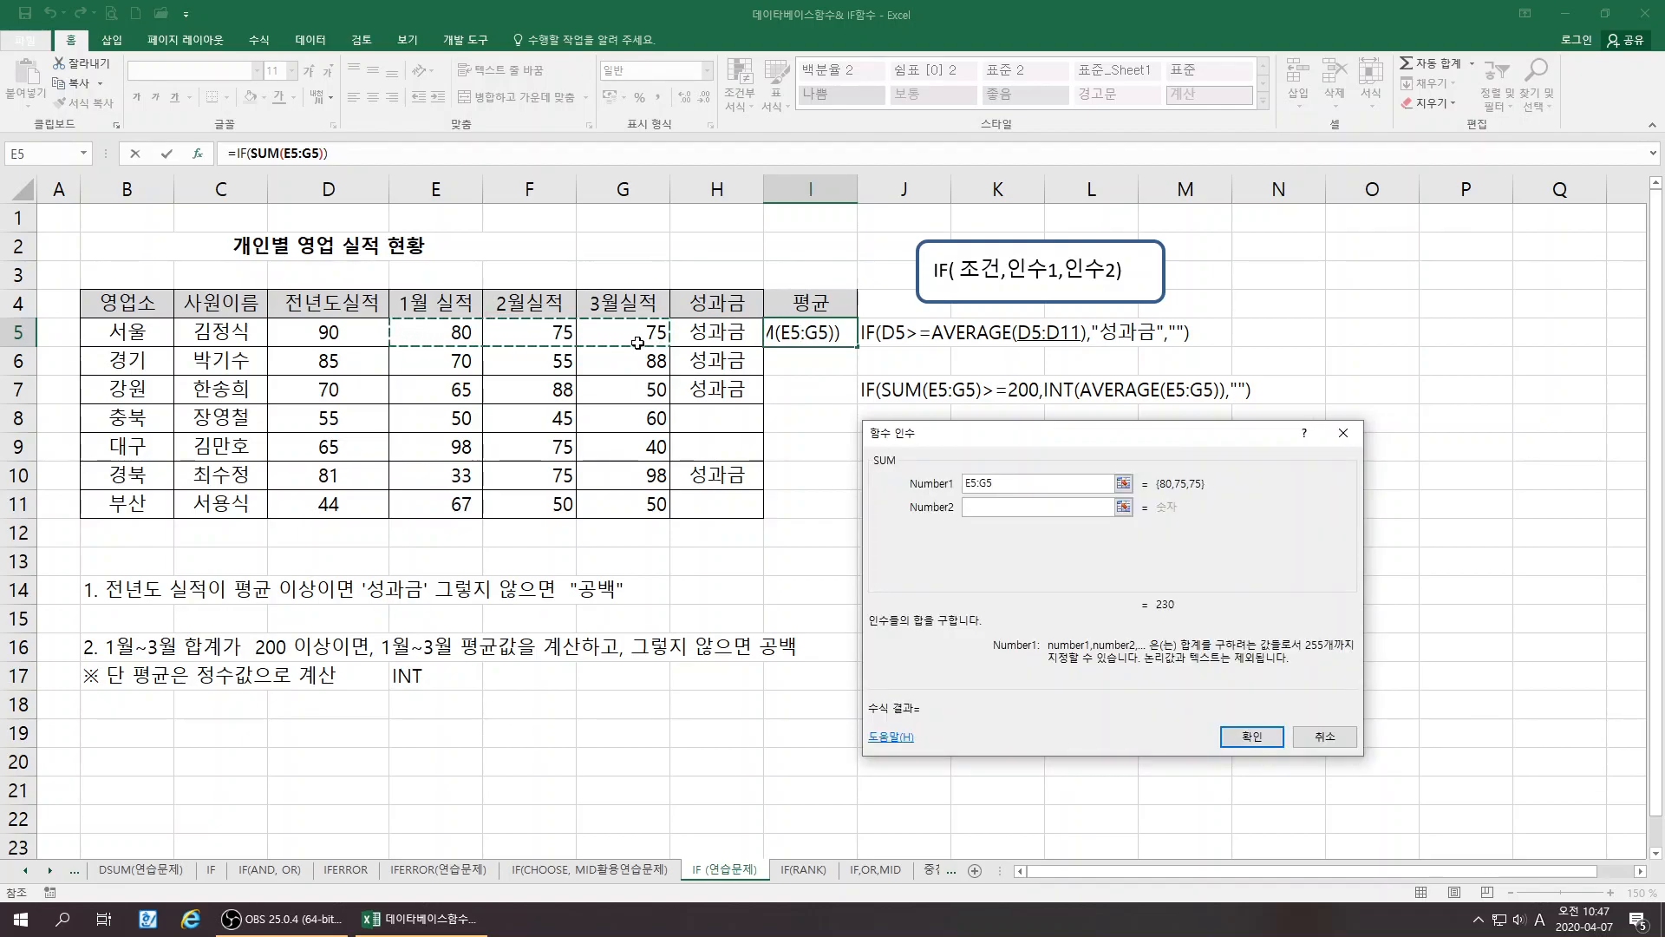
type(">=200")
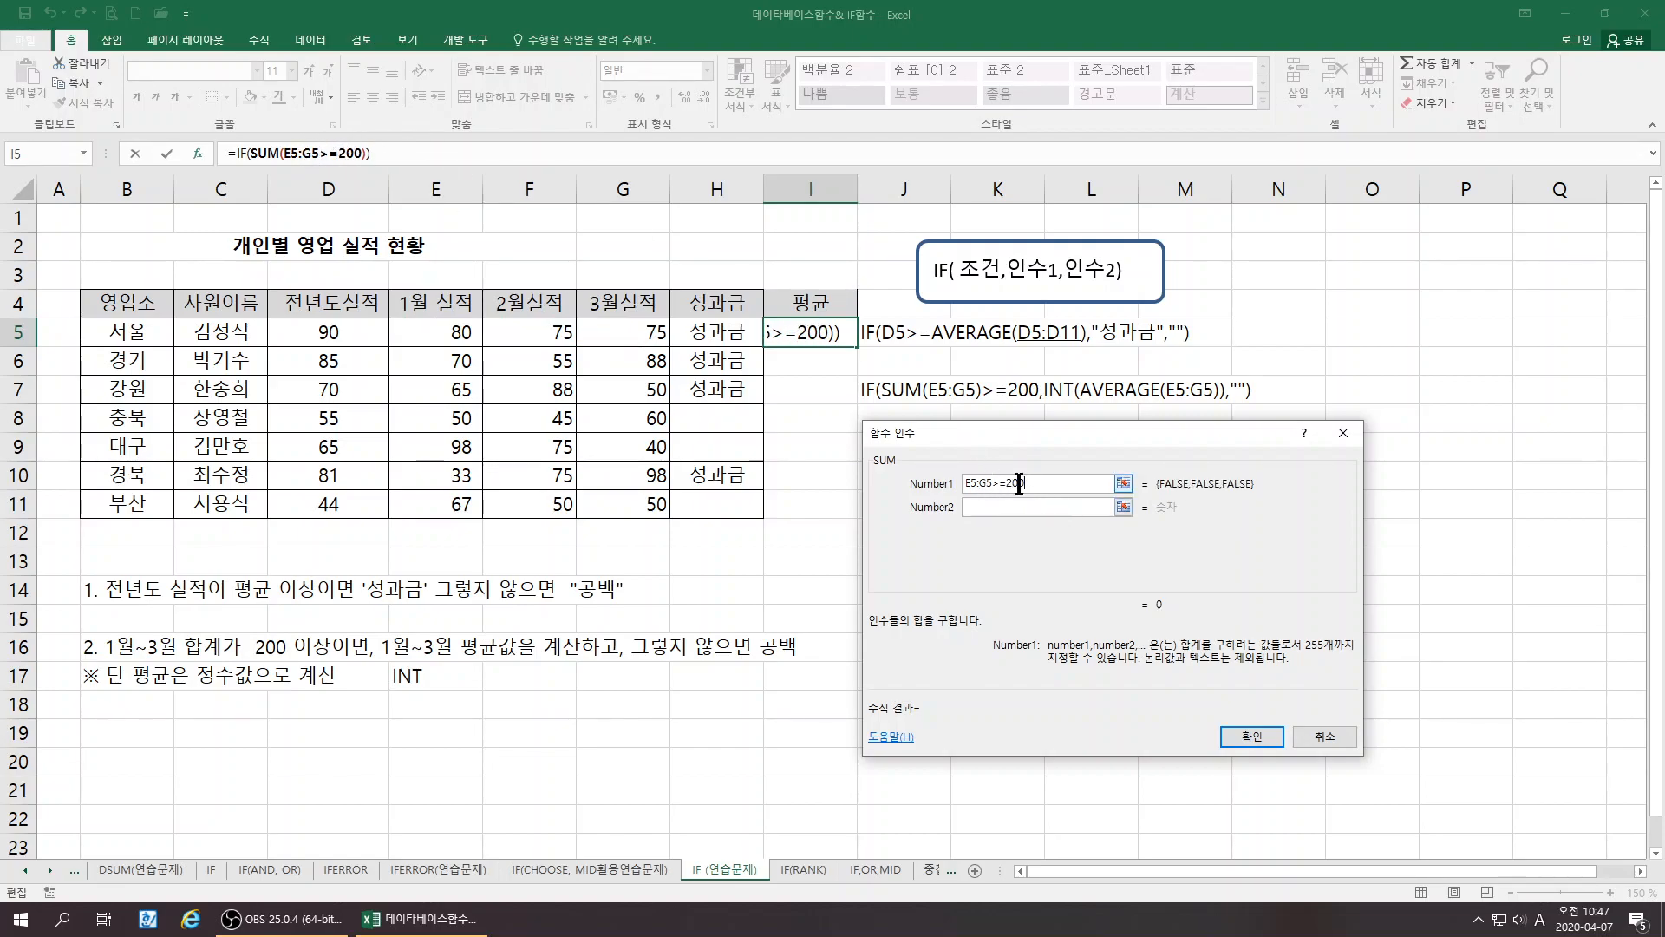
key("BackSpace")
key("BackSpace")
key("BackSpace")
key("BackSpace")
key("BackSpace")
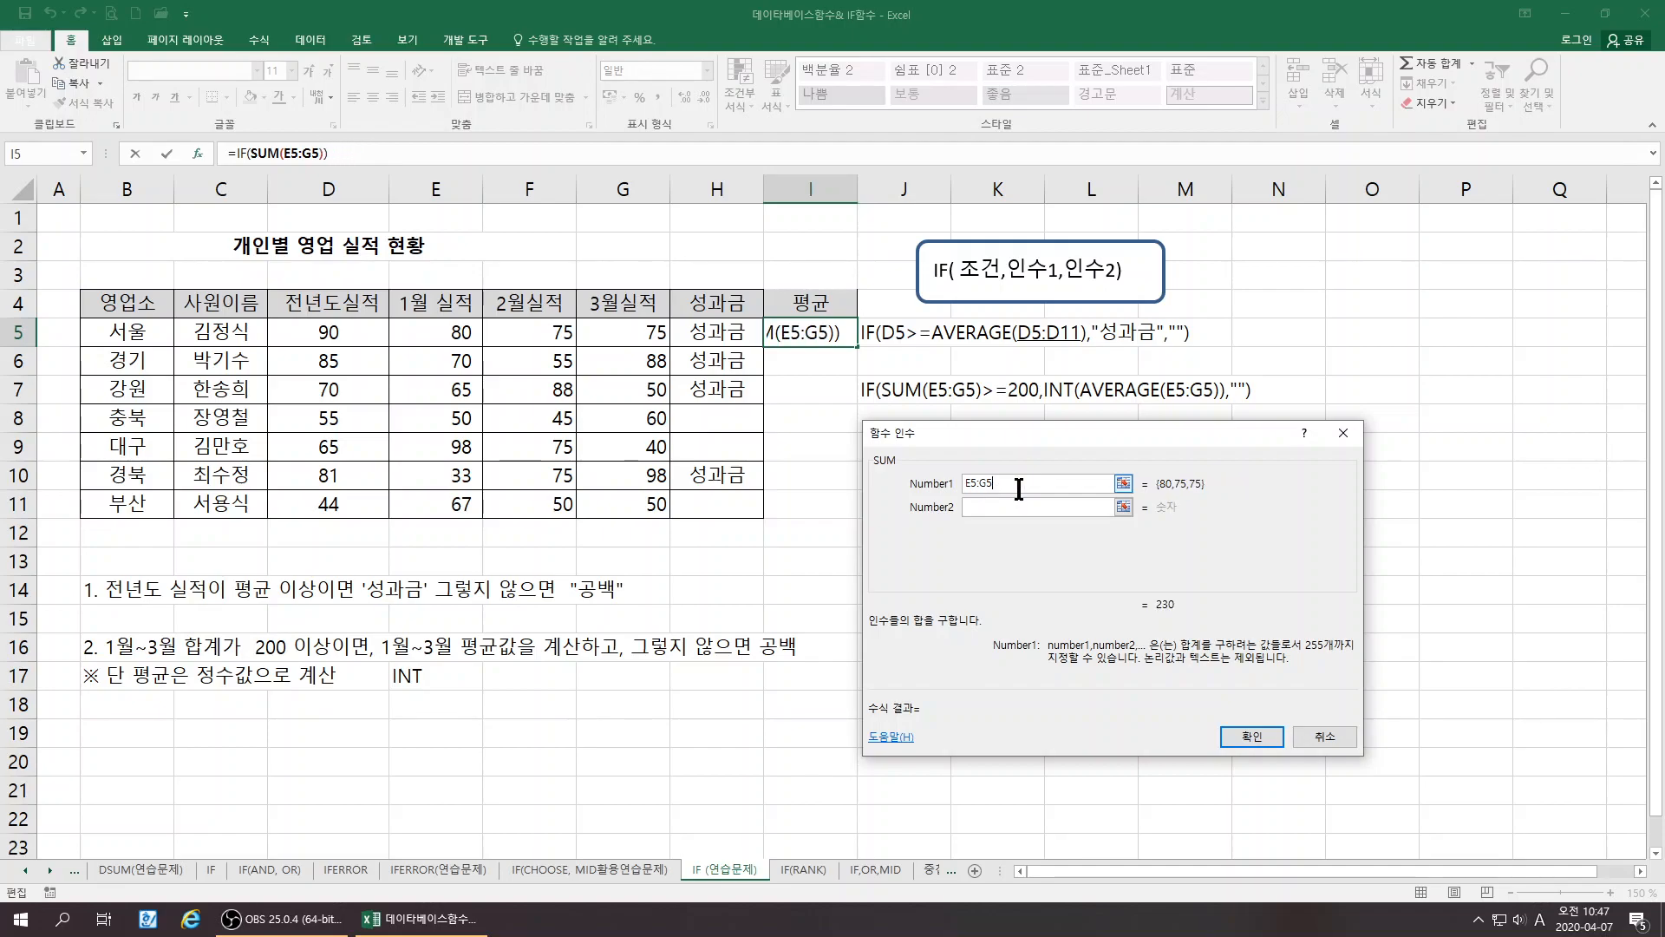
Return to the IF arguments and complete the logical test as SUM(E5:G5)>=200
left_click(240, 158)
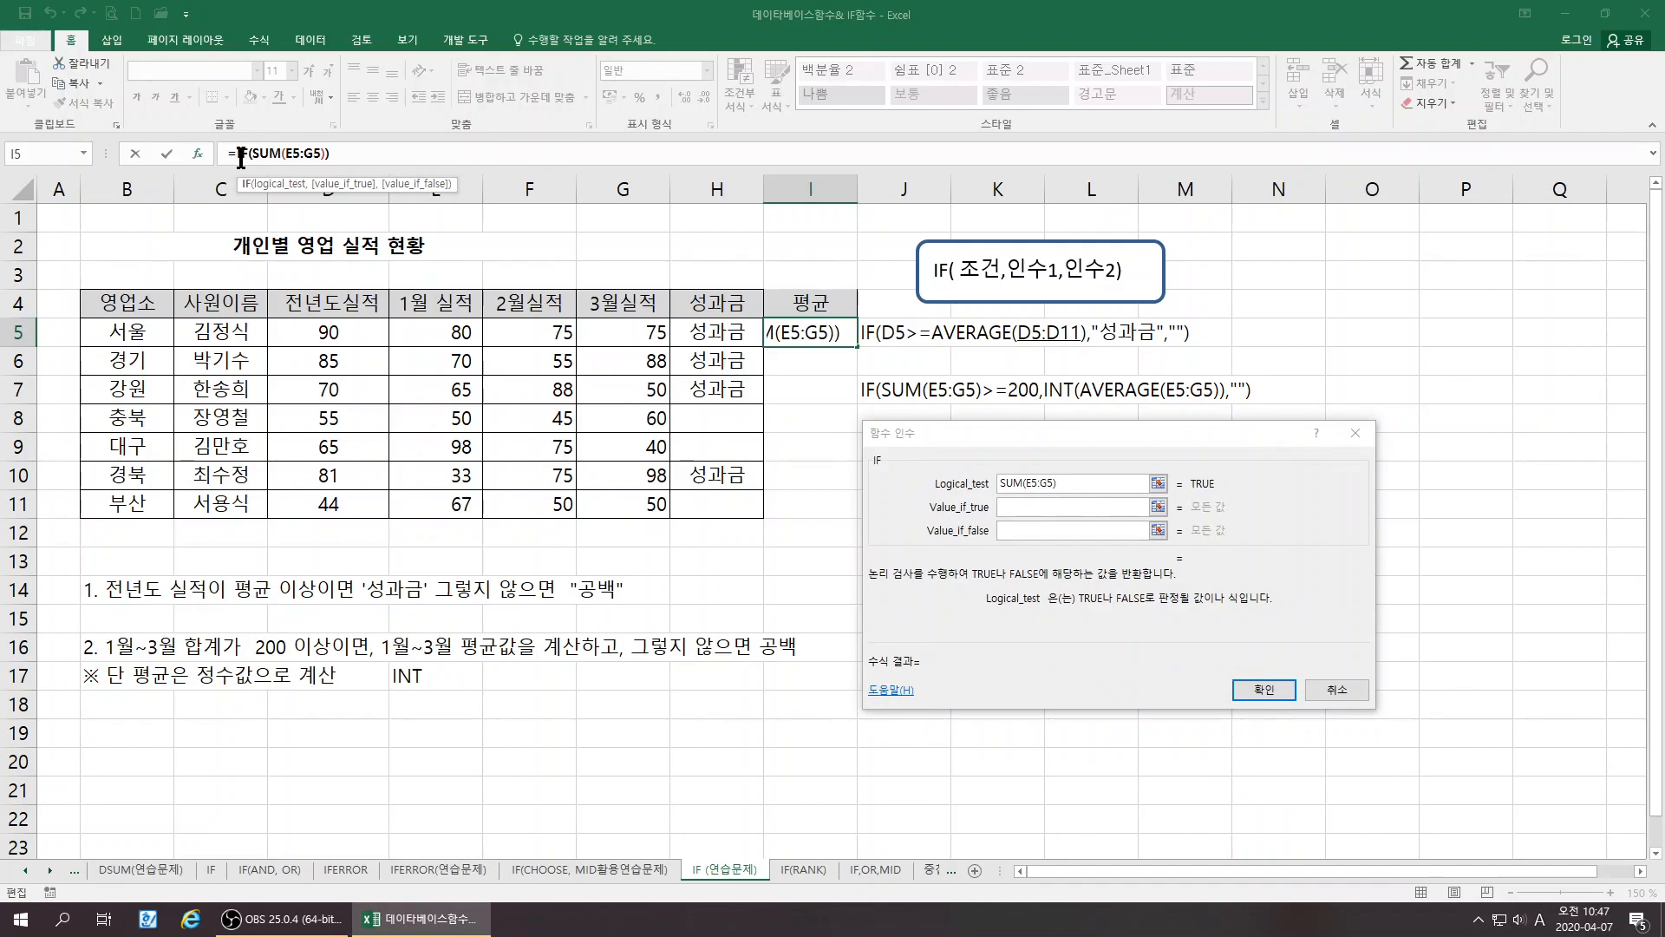
left_click(1066, 479)
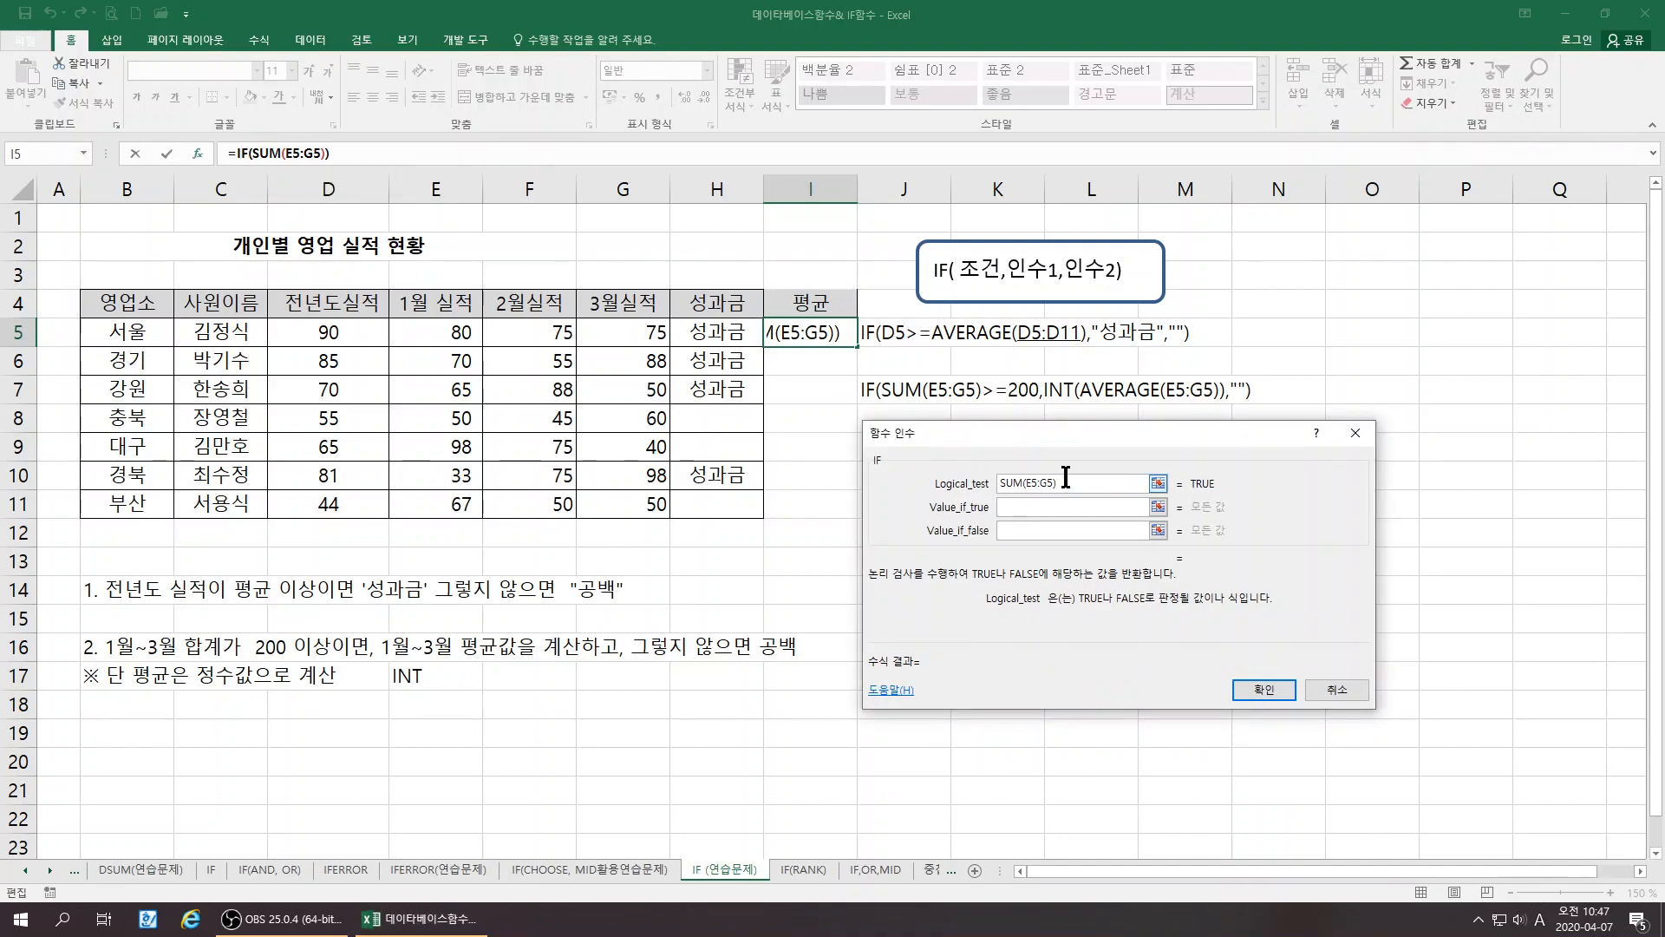
type(">=200")
Nest an INT function from the math and trigonometry category in the IF function's value-if-true argument
left_click(1024, 510)
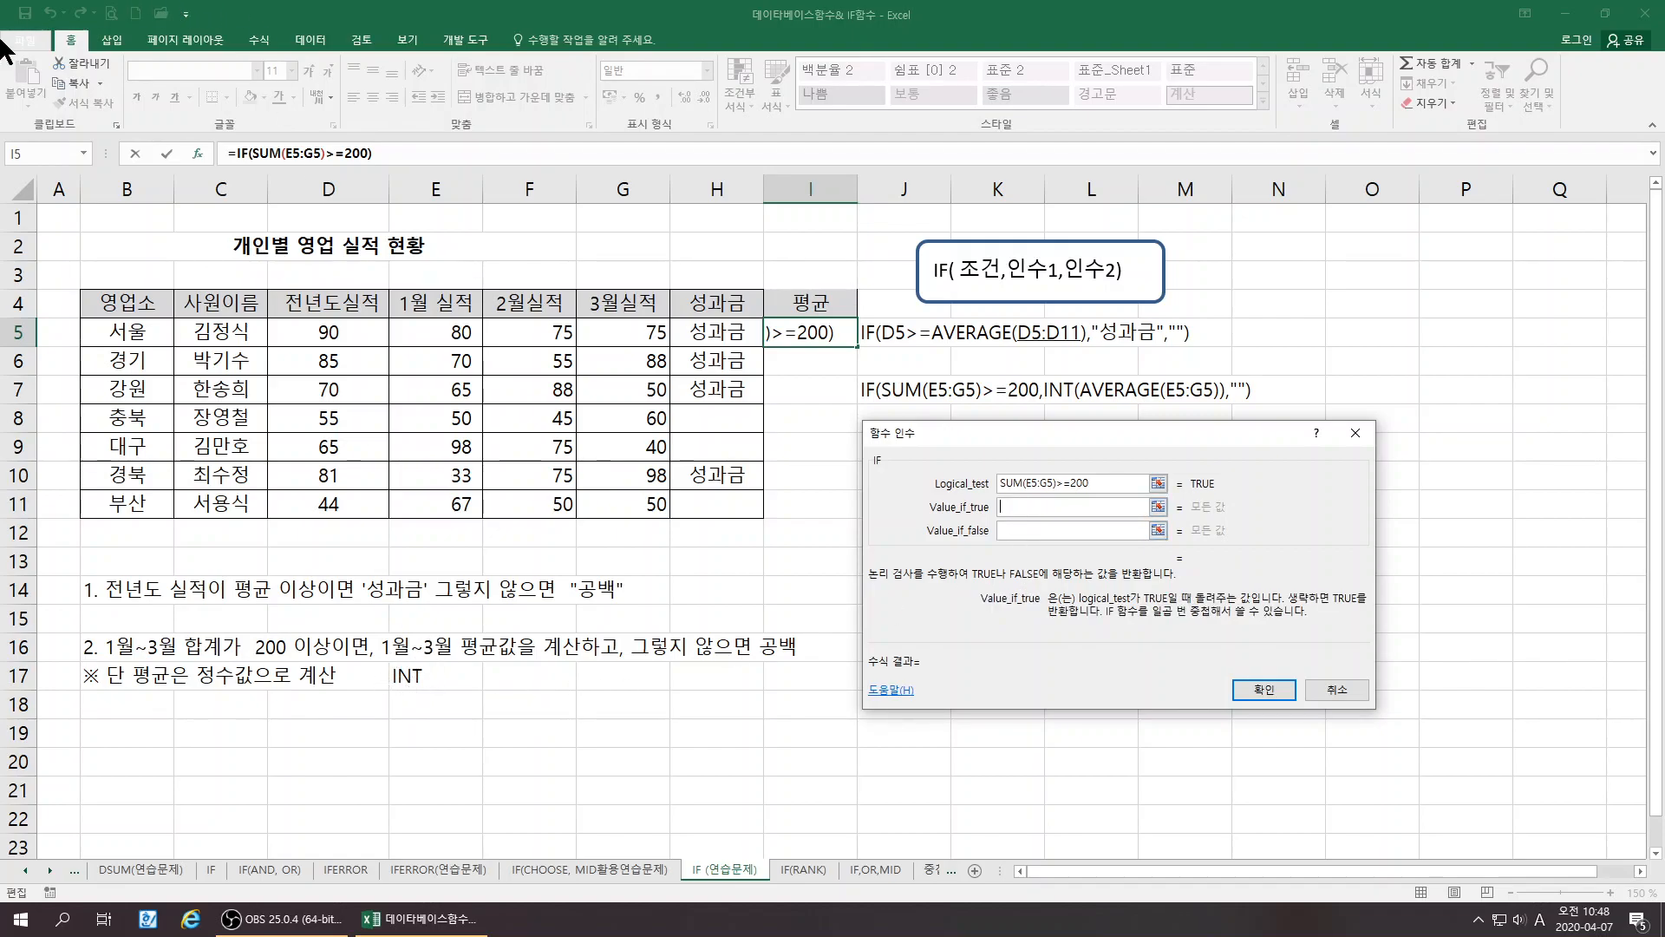
left_click(83, 152)
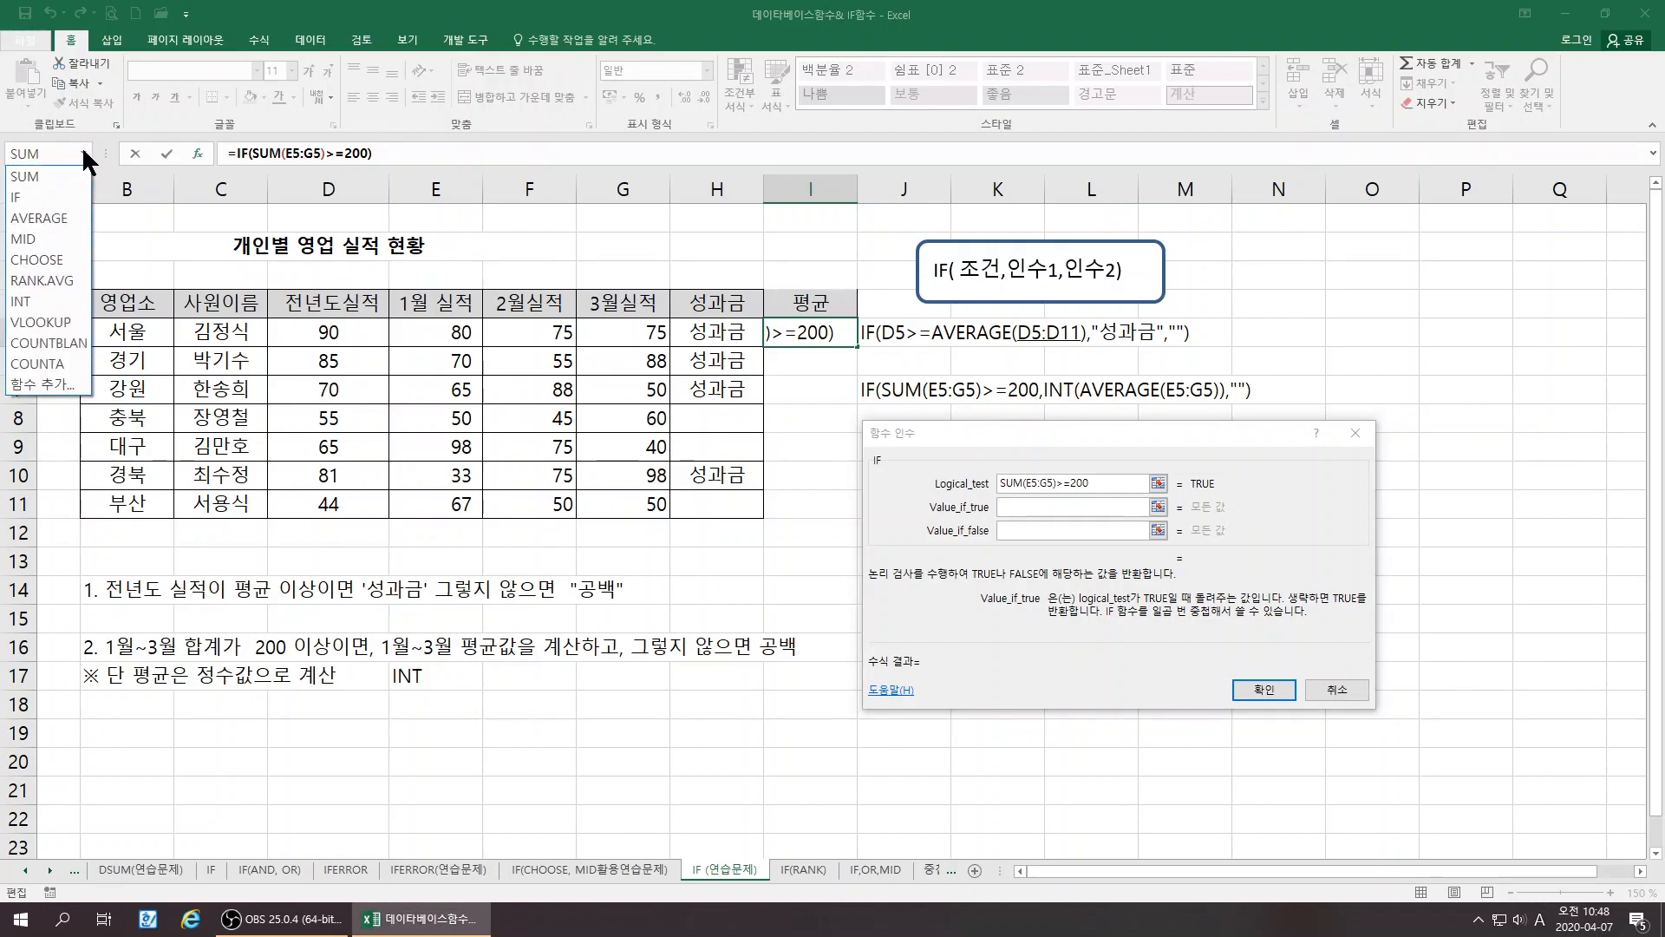
left_click(41, 383)
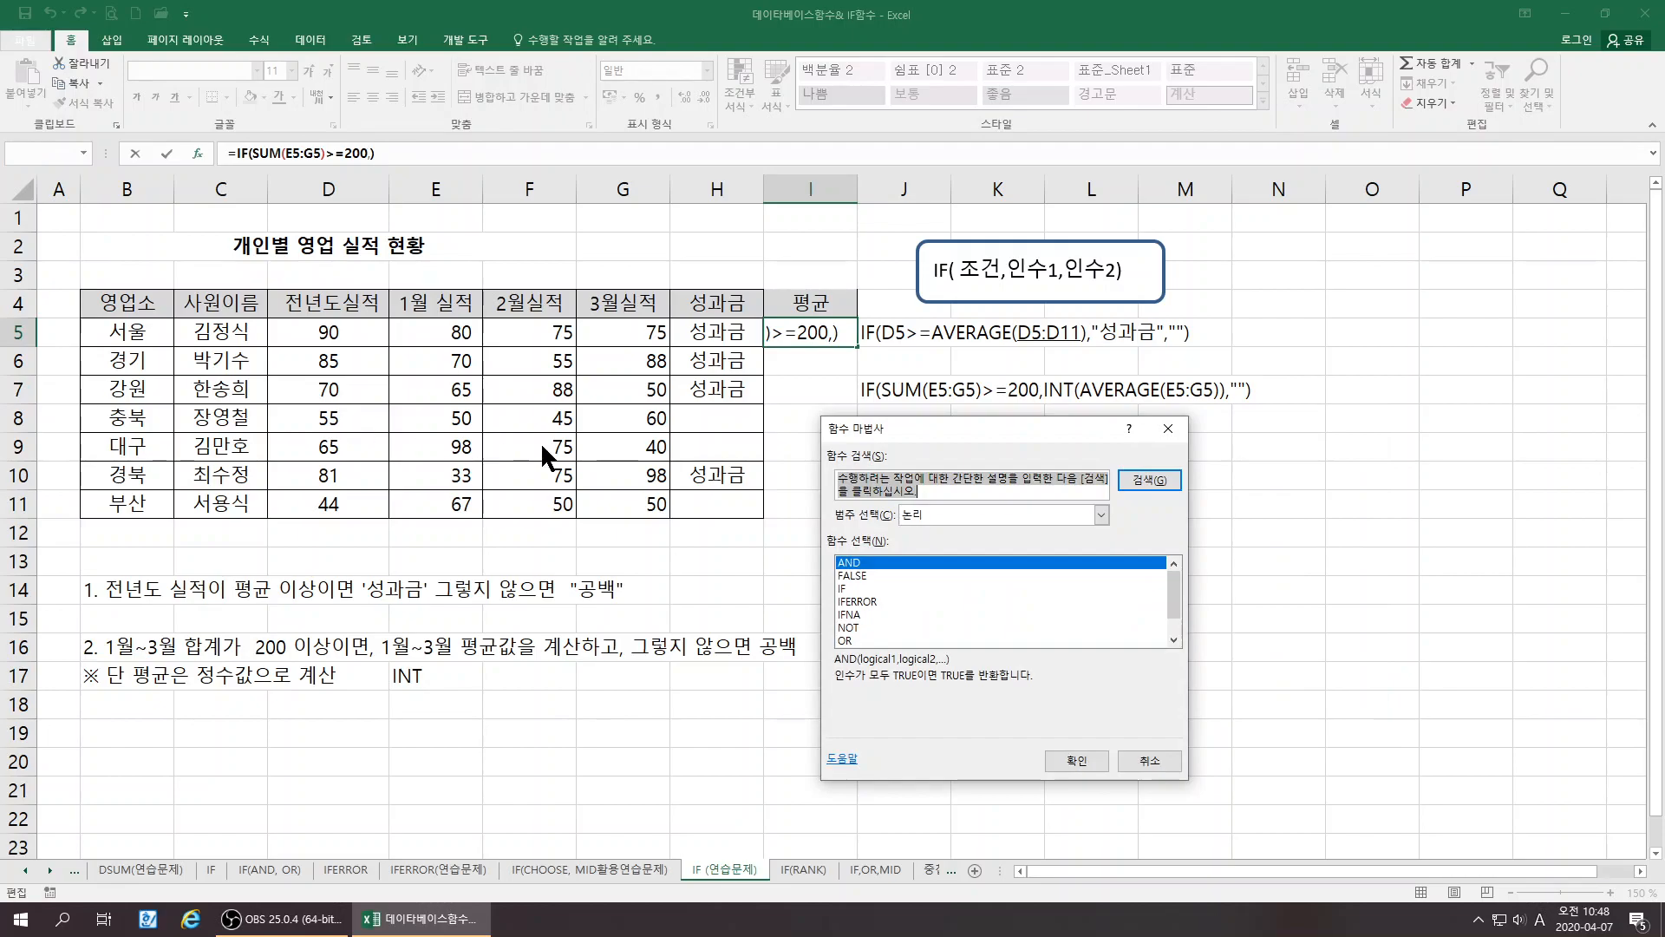
left_click(933, 511)
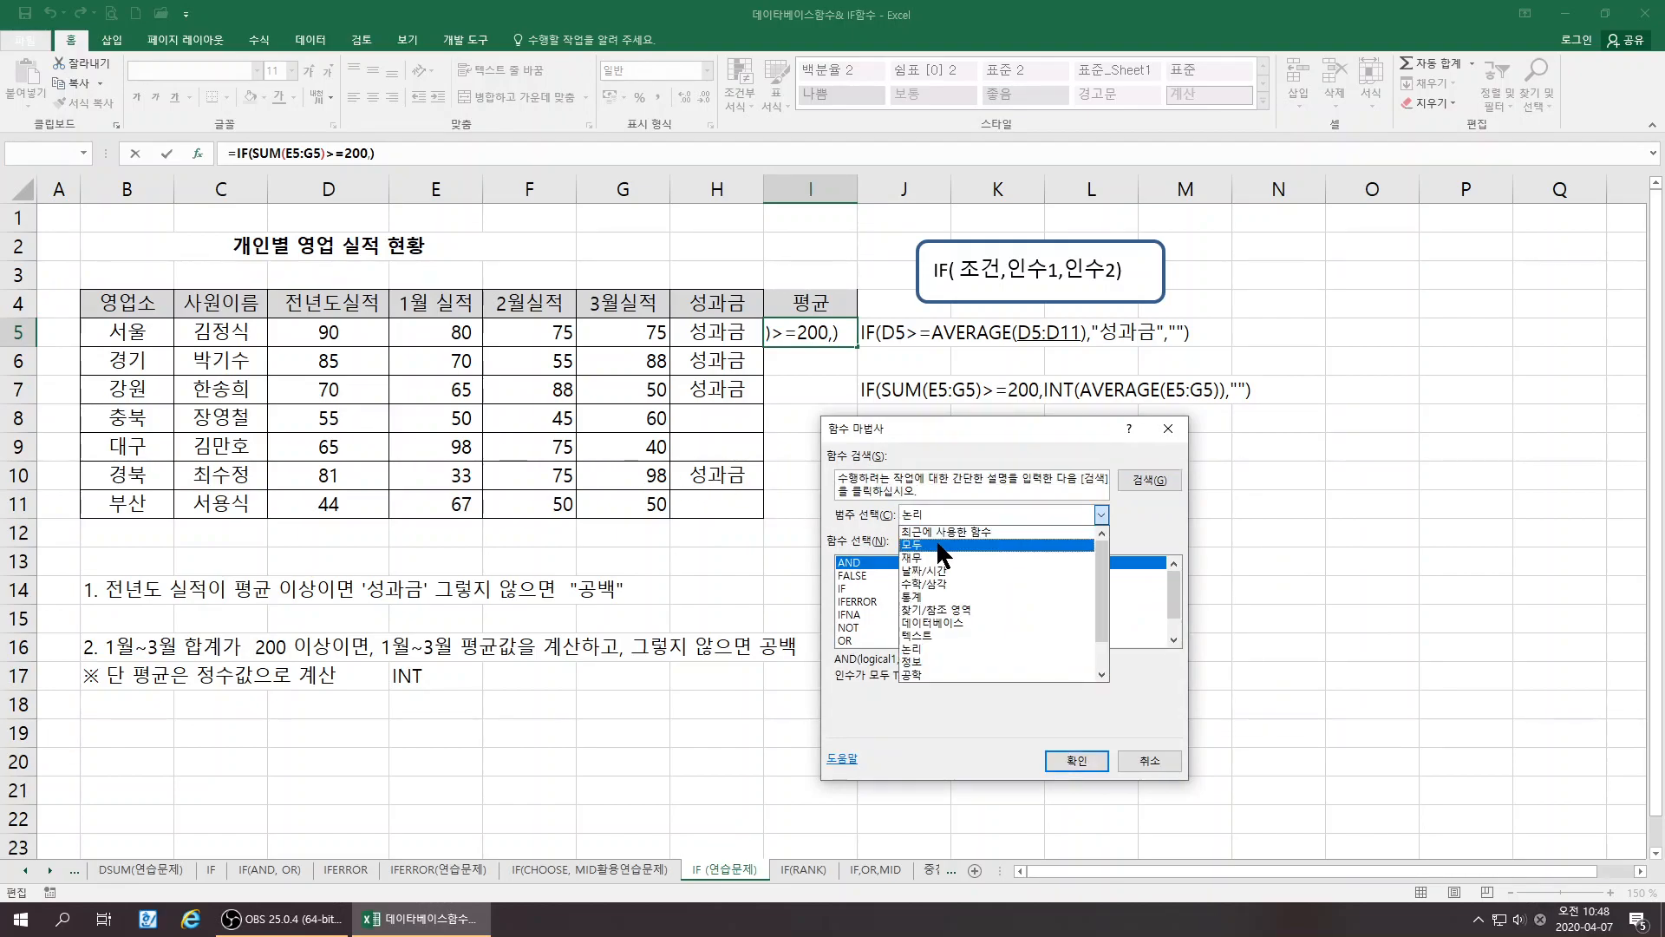
left_click(919, 580)
scroll(875, 600, "down", 8)
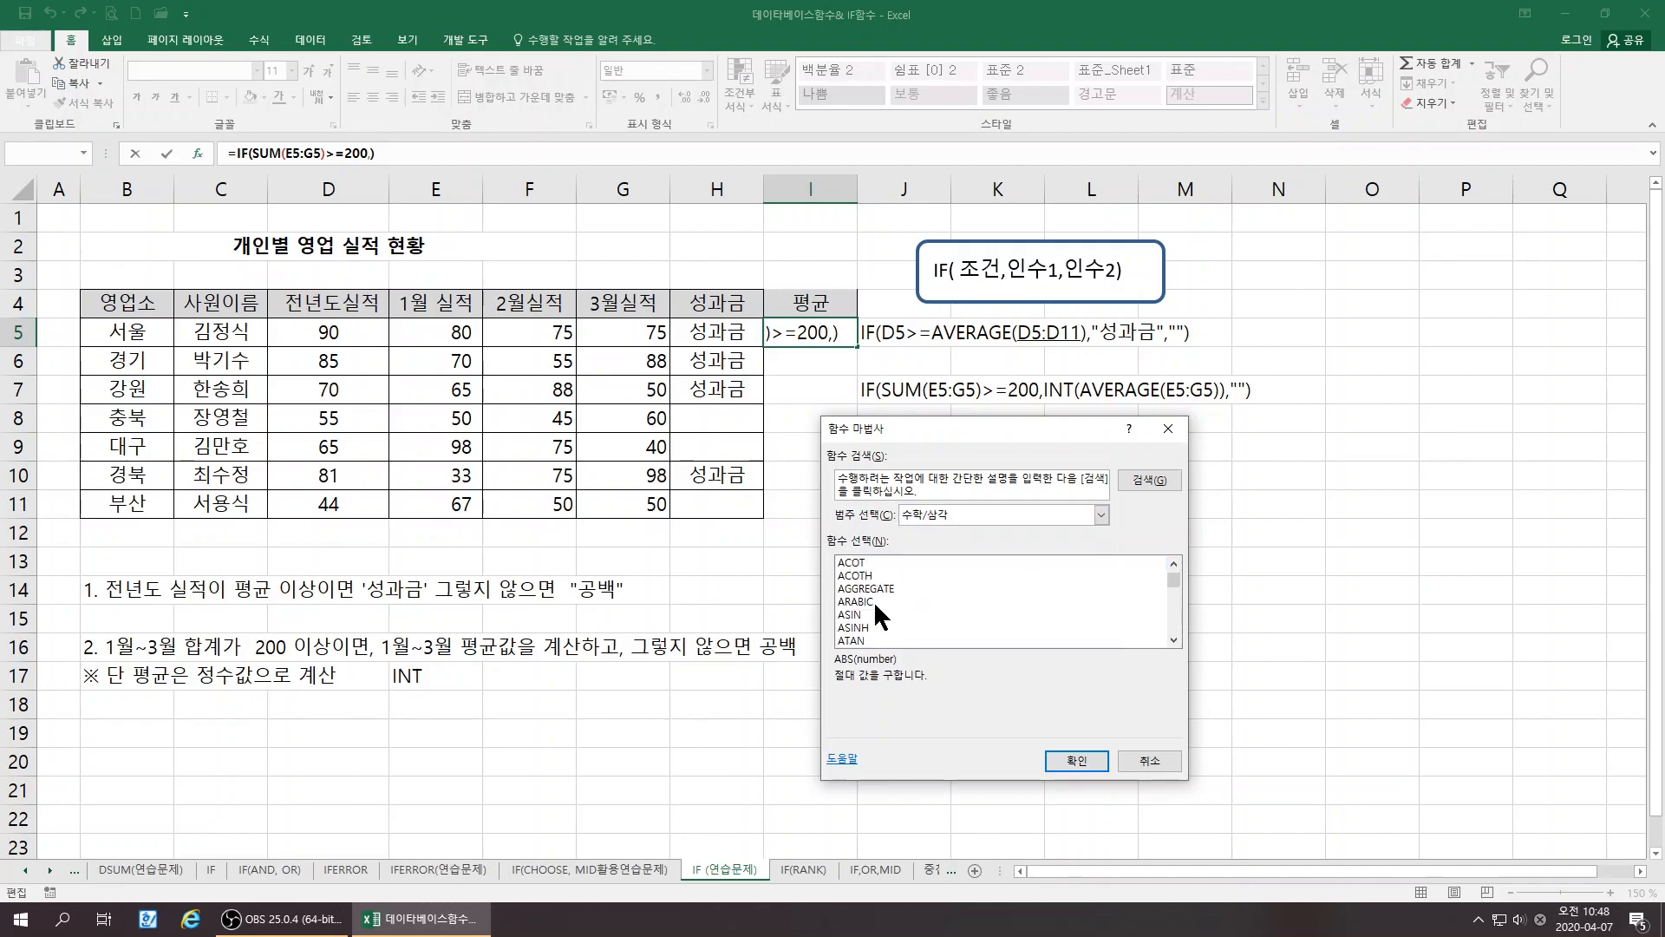
scroll(876, 601, "down", 4)
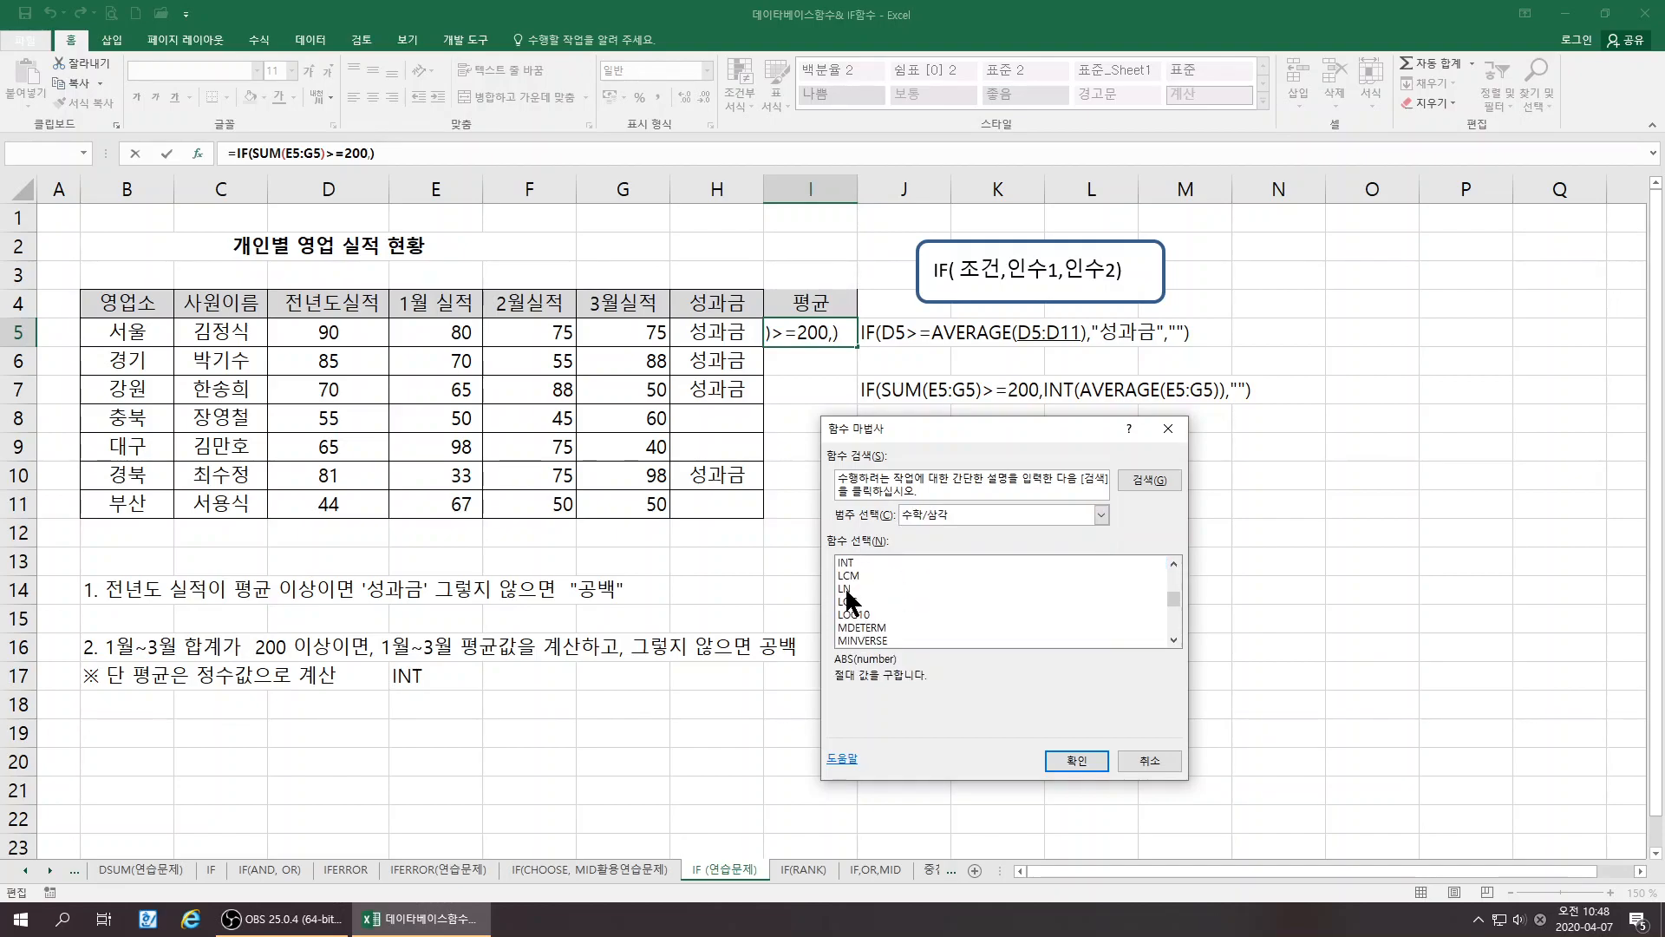
left_click(846, 563)
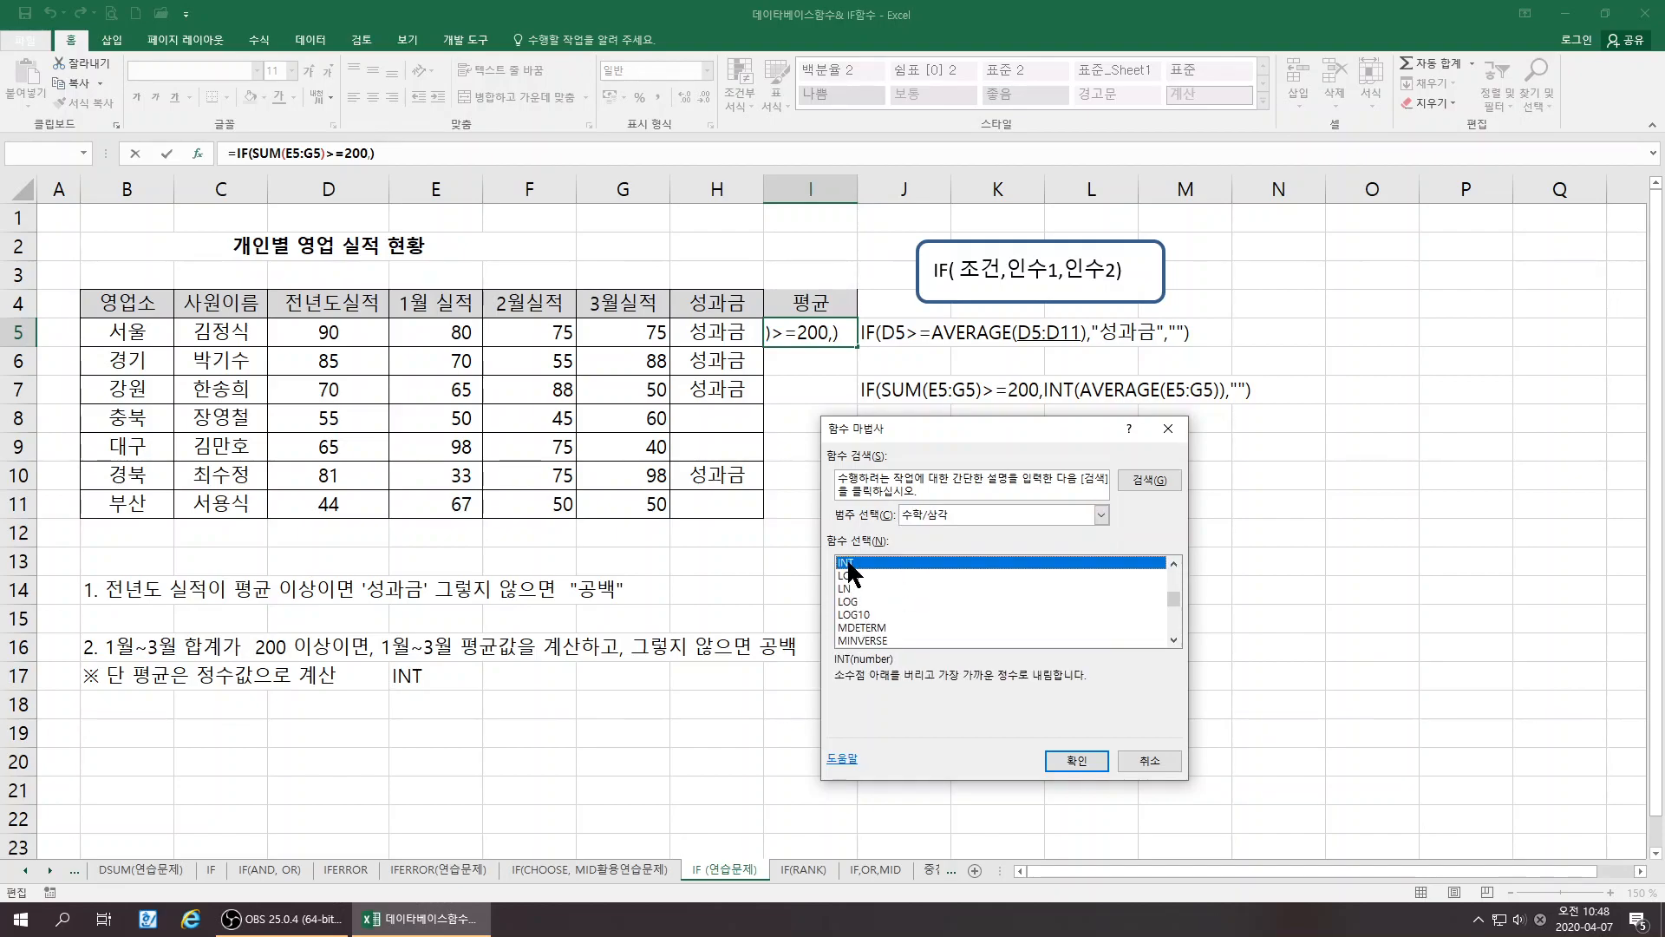
left_click(1075, 758)
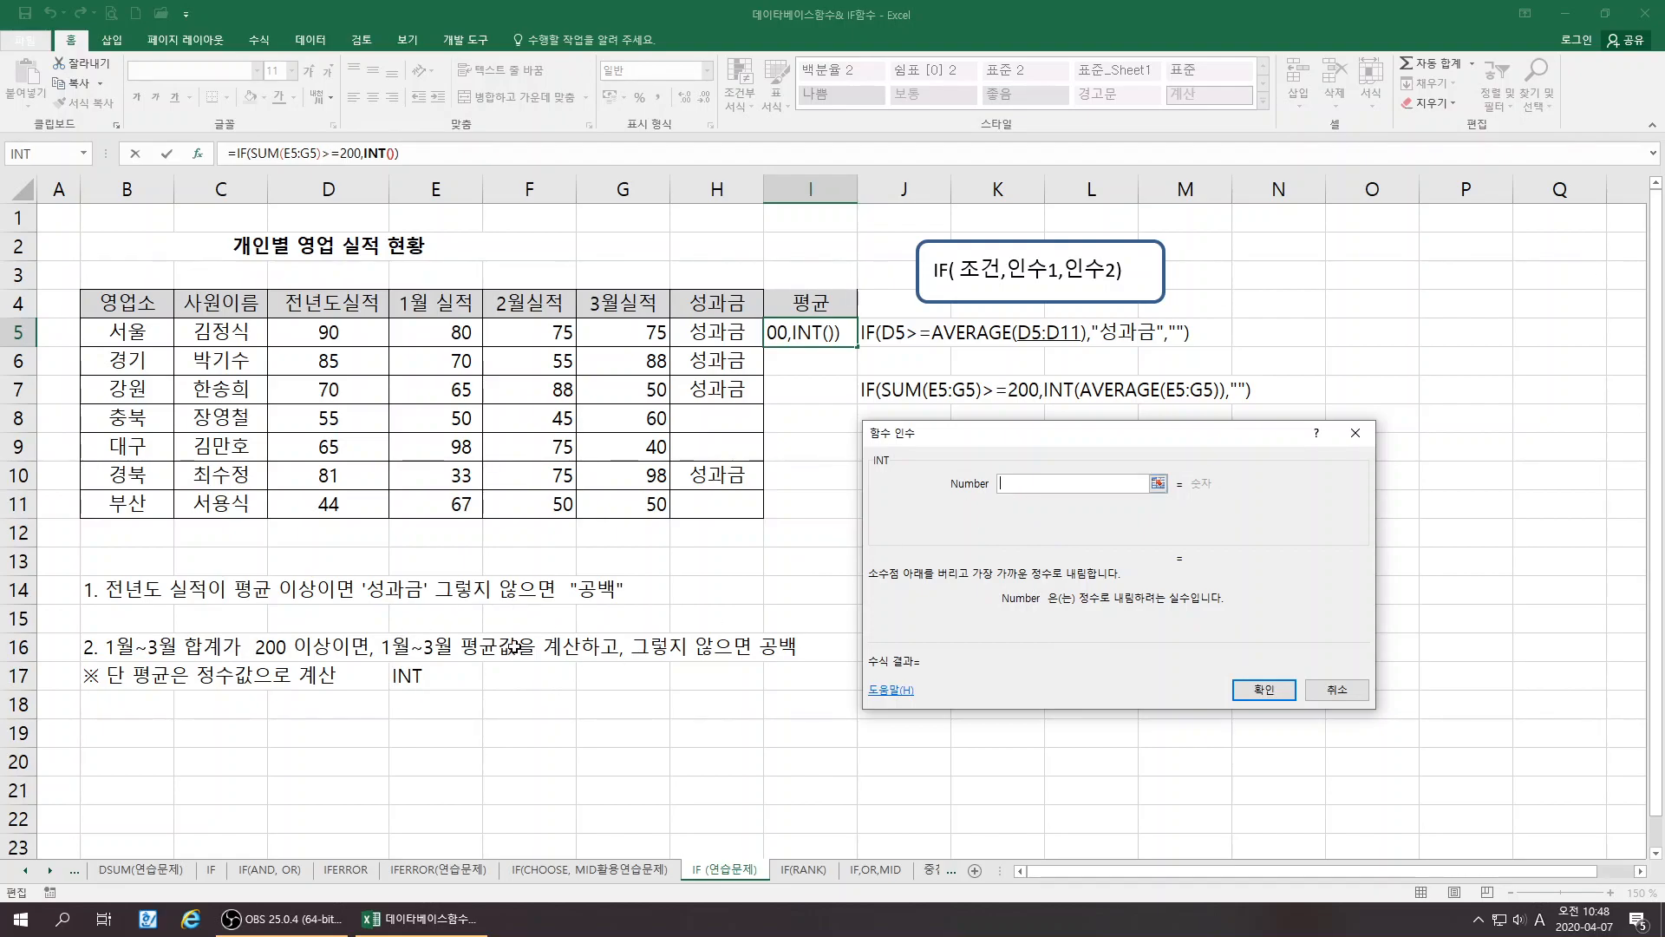
Nest an AVERAGE function over E5:G5 inside the INT function
left_click(84, 154)
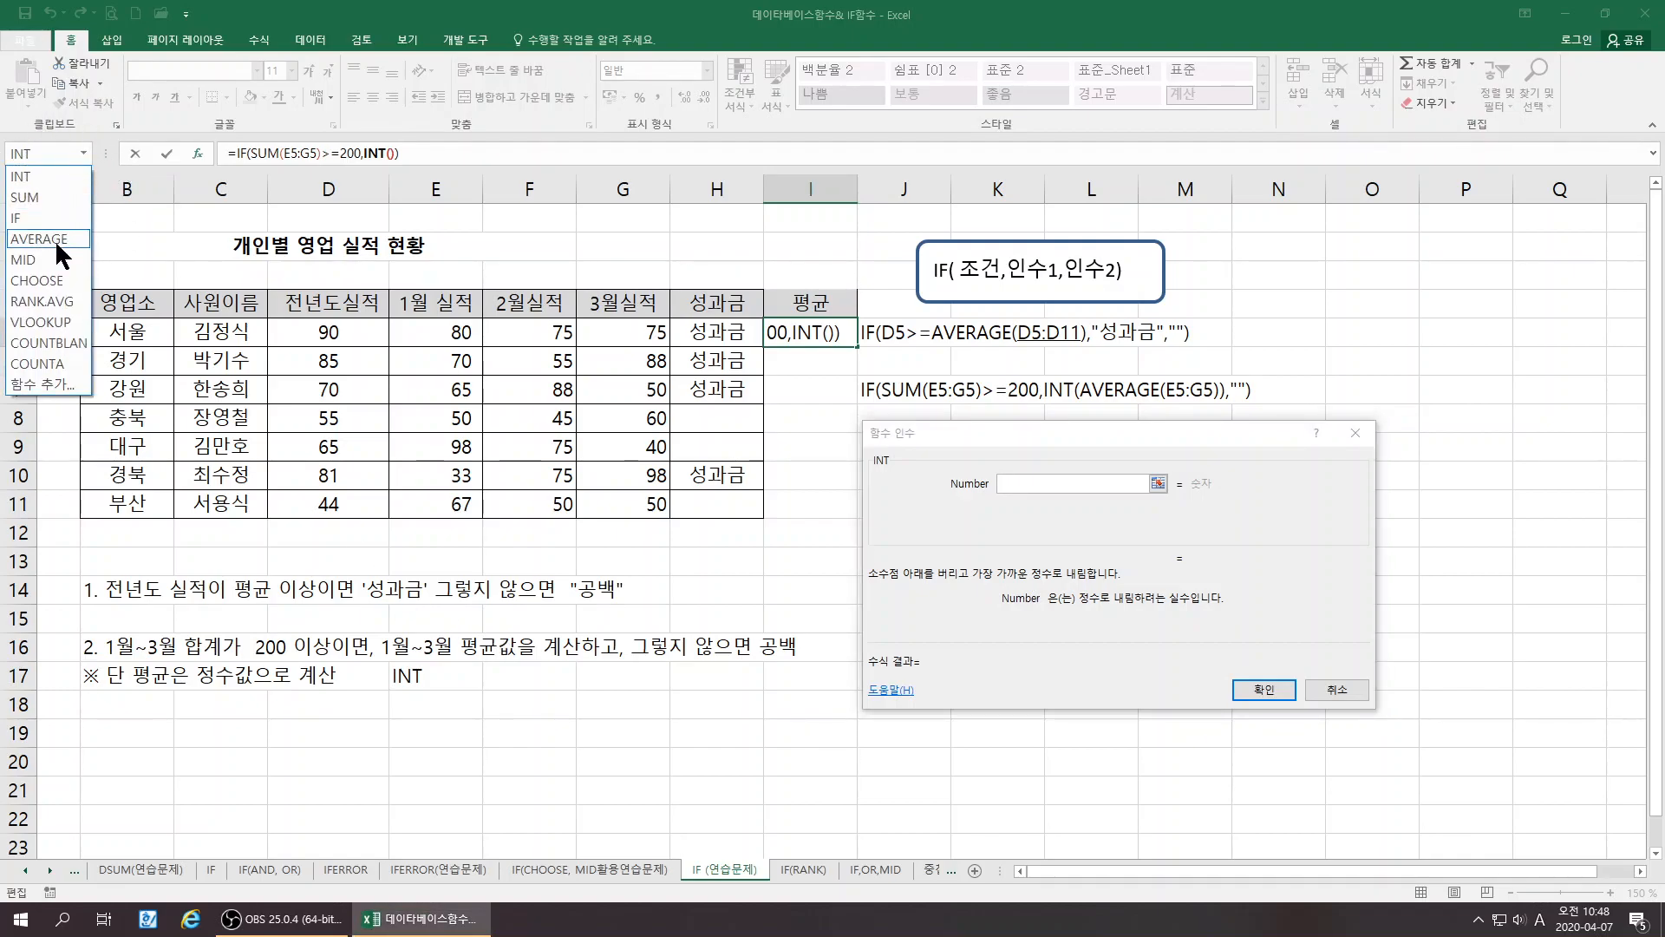
left_click(54, 240)
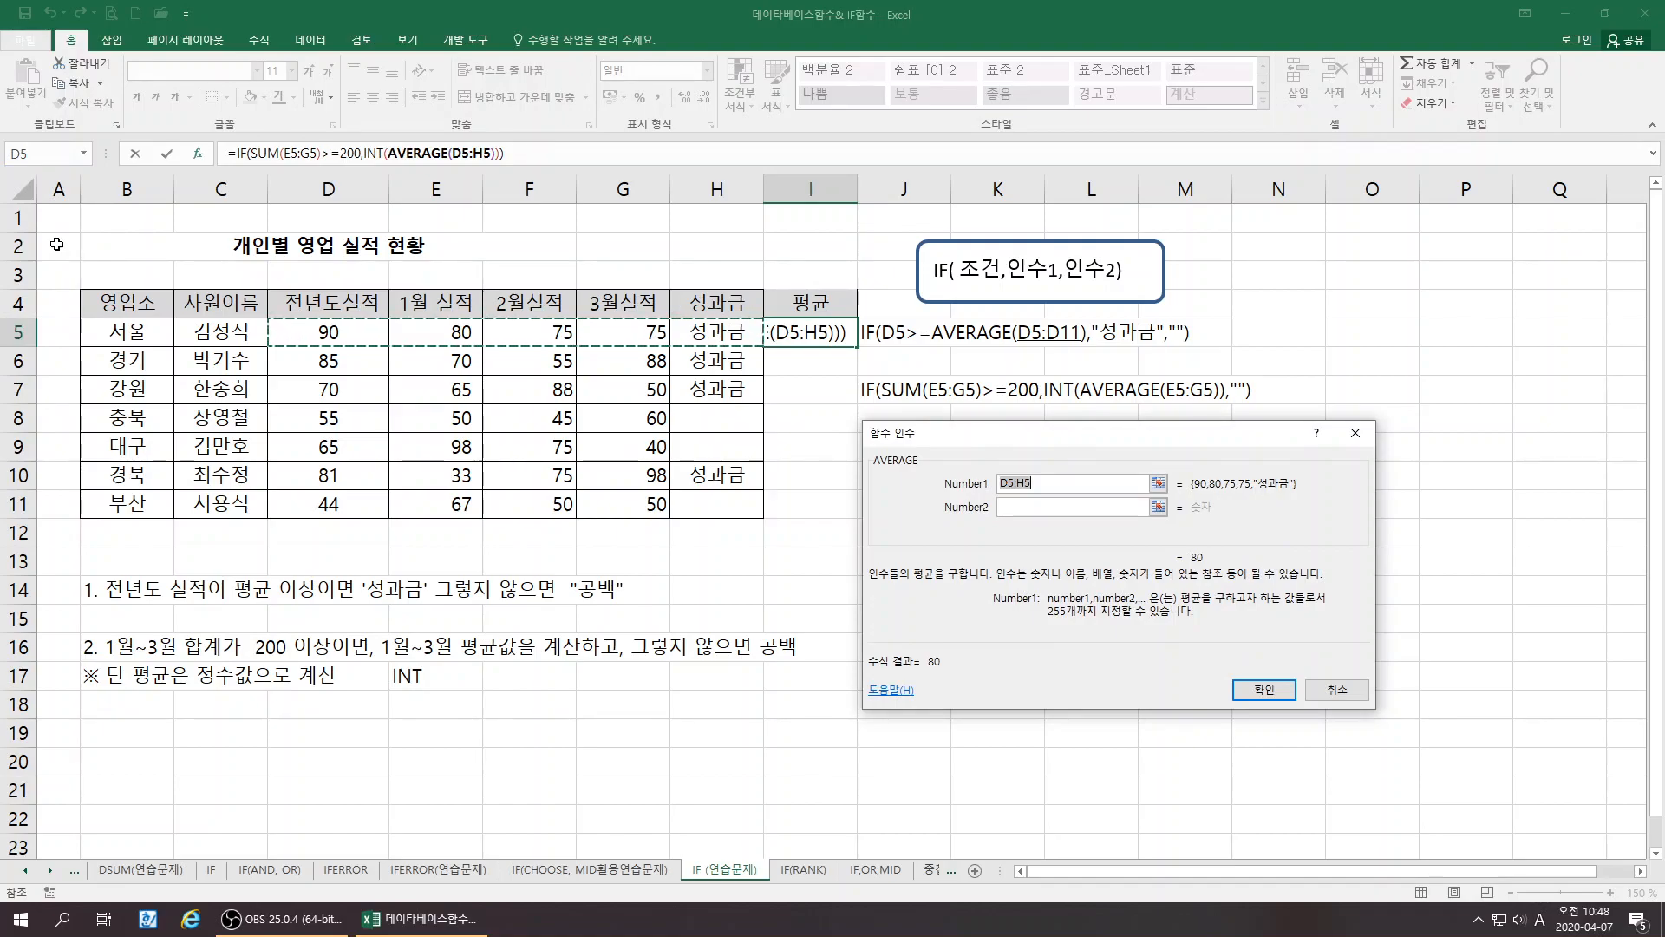
left_click_drag(434, 334, 646, 337)
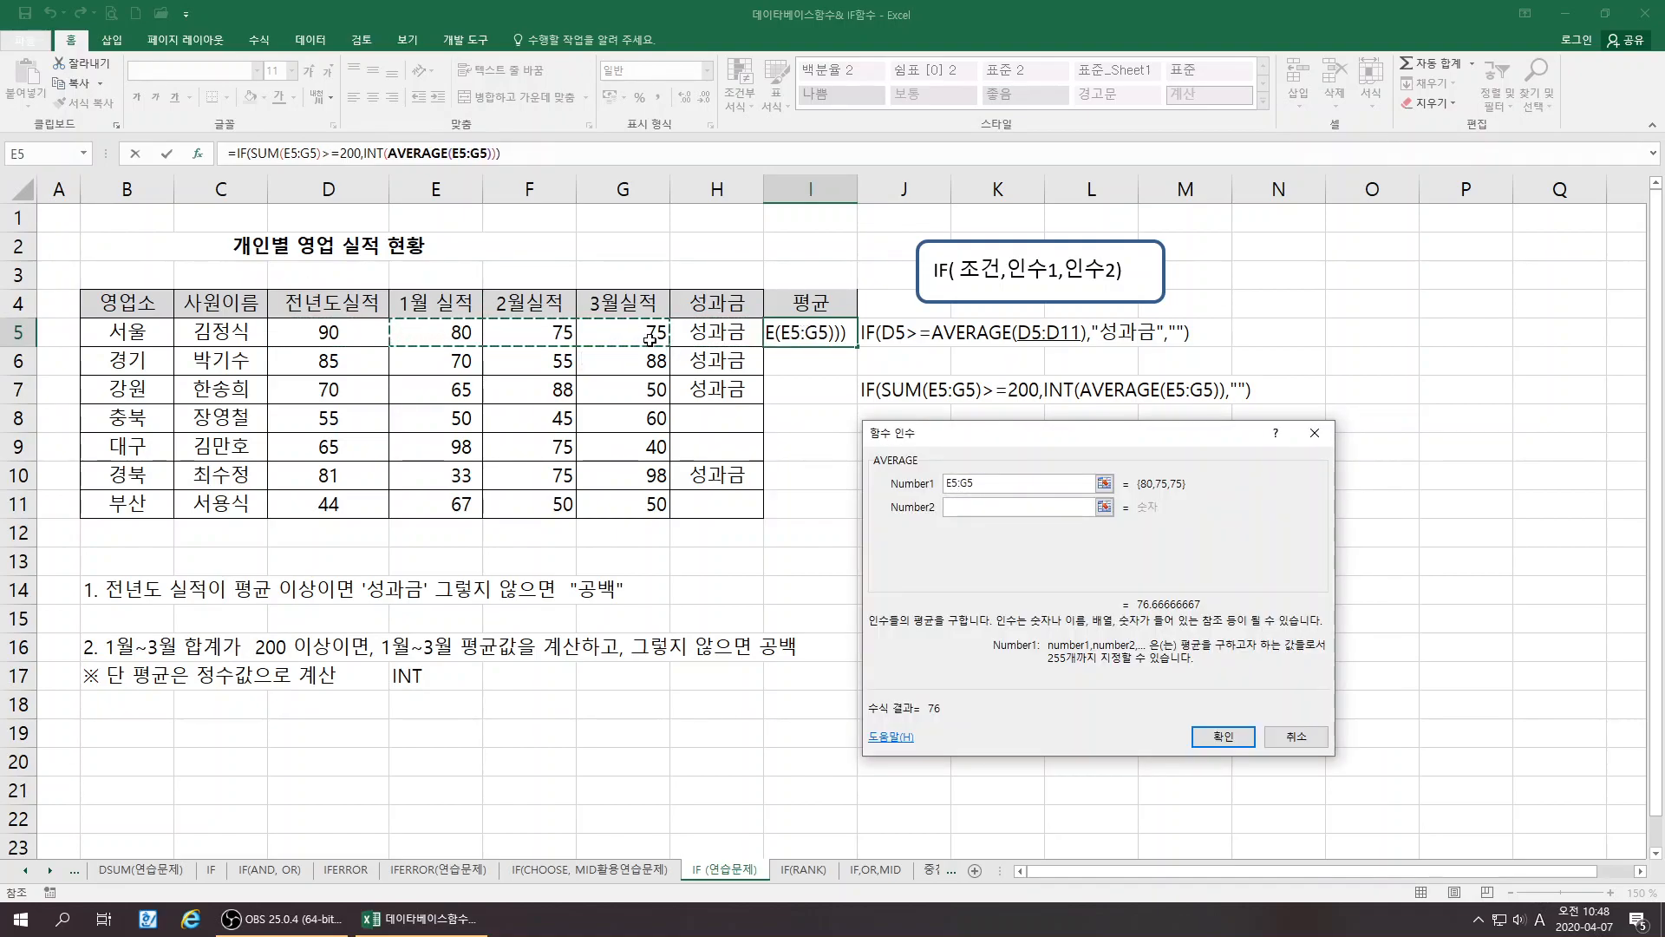
left_click(955, 507)
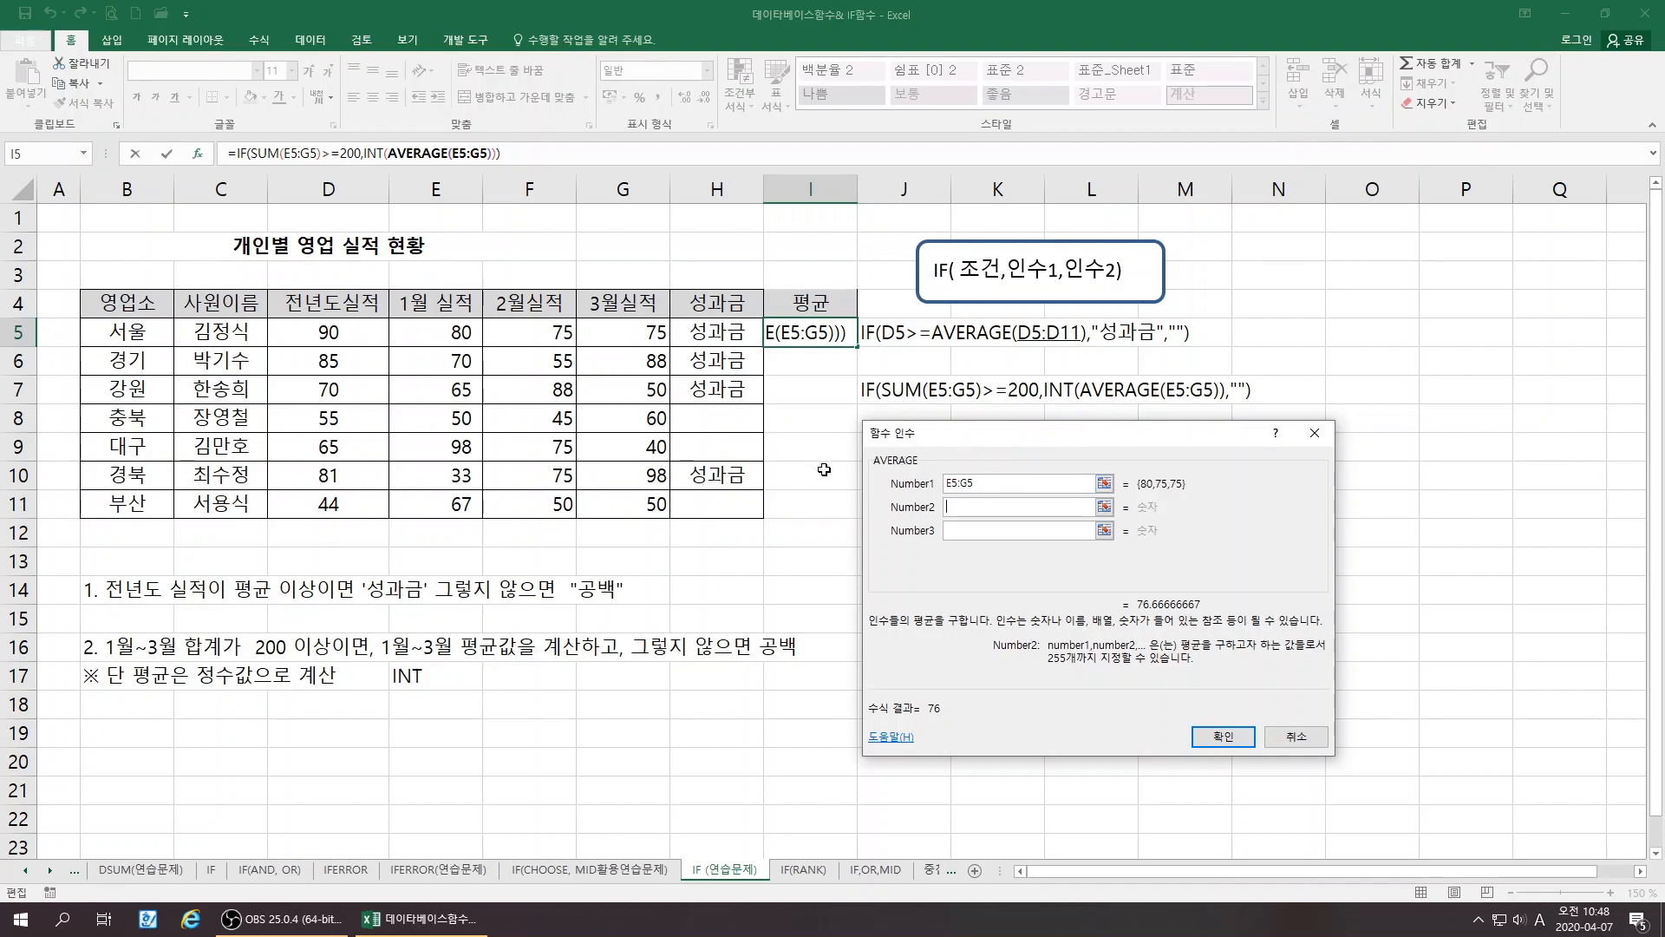
Return to the IF arguments, set the value-if-false to "" and complete the formula in I5
left_click(240, 154)
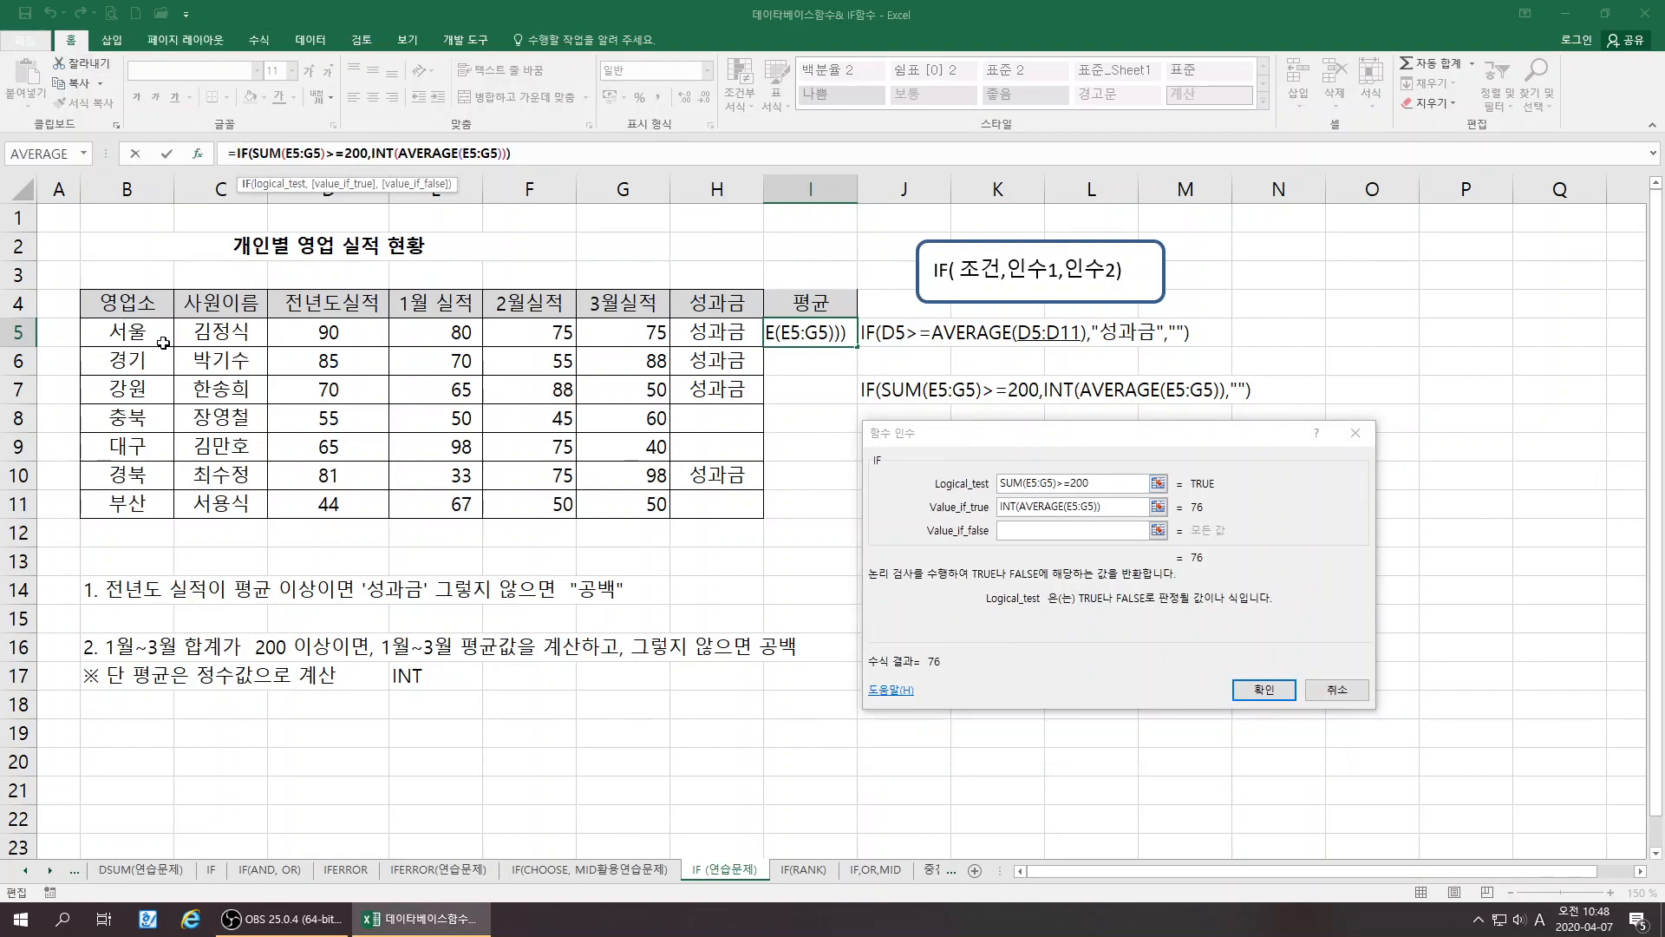
left_click(1008, 531)
left_click(1006, 529)
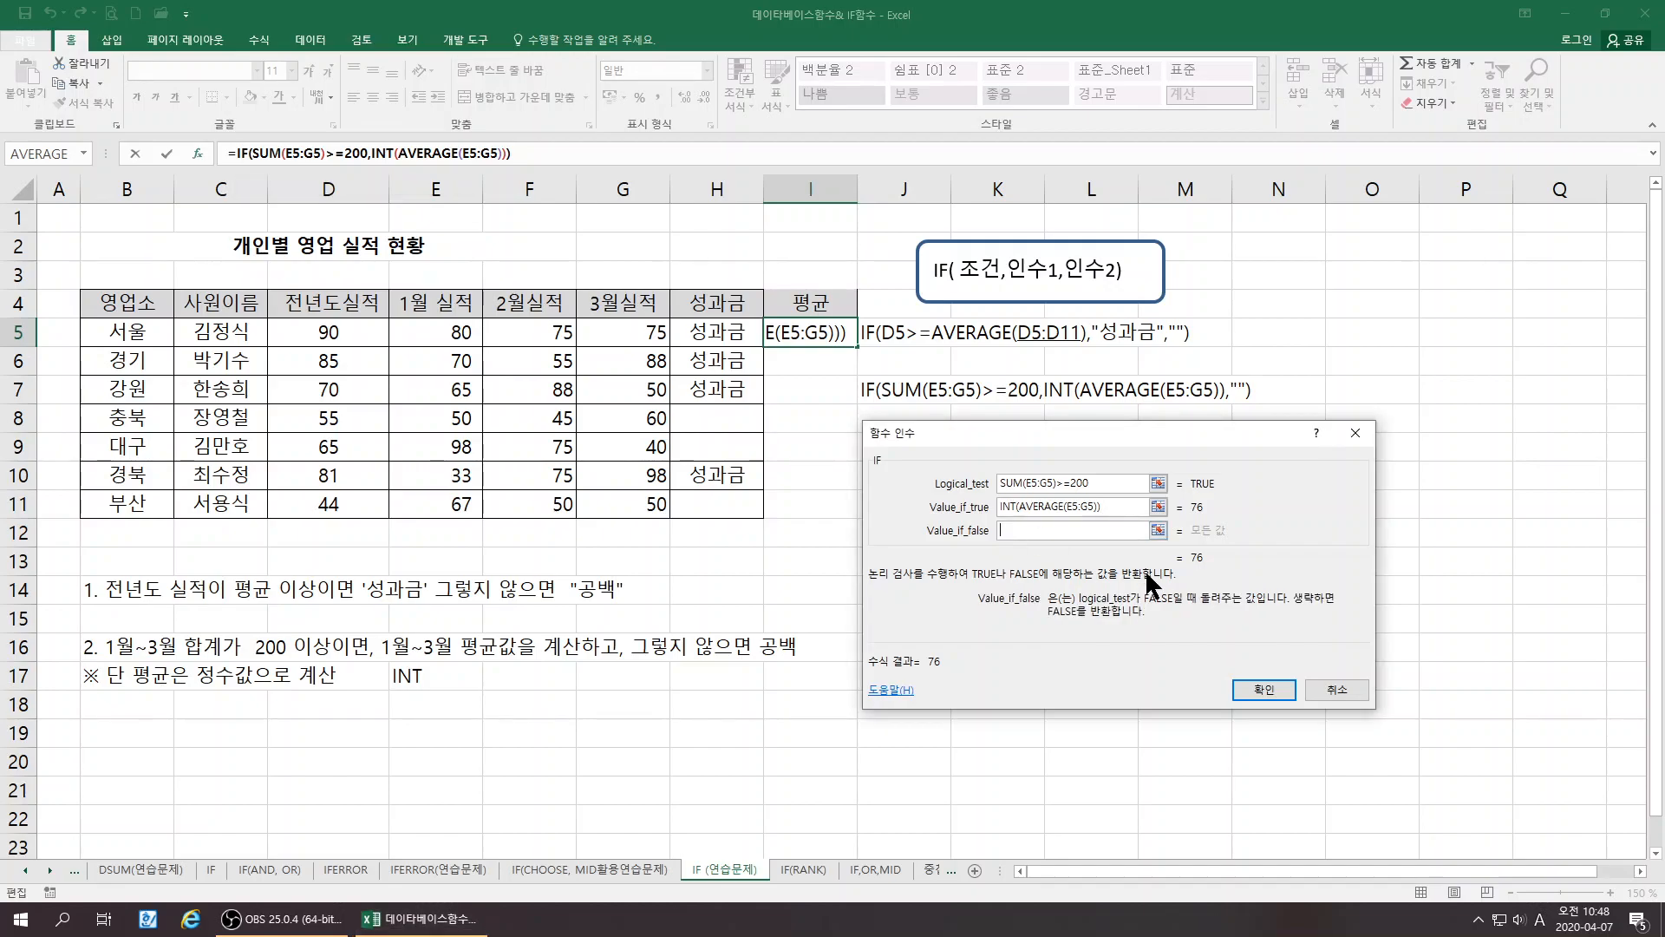
type("\"\"")
left_click(1032, 510)
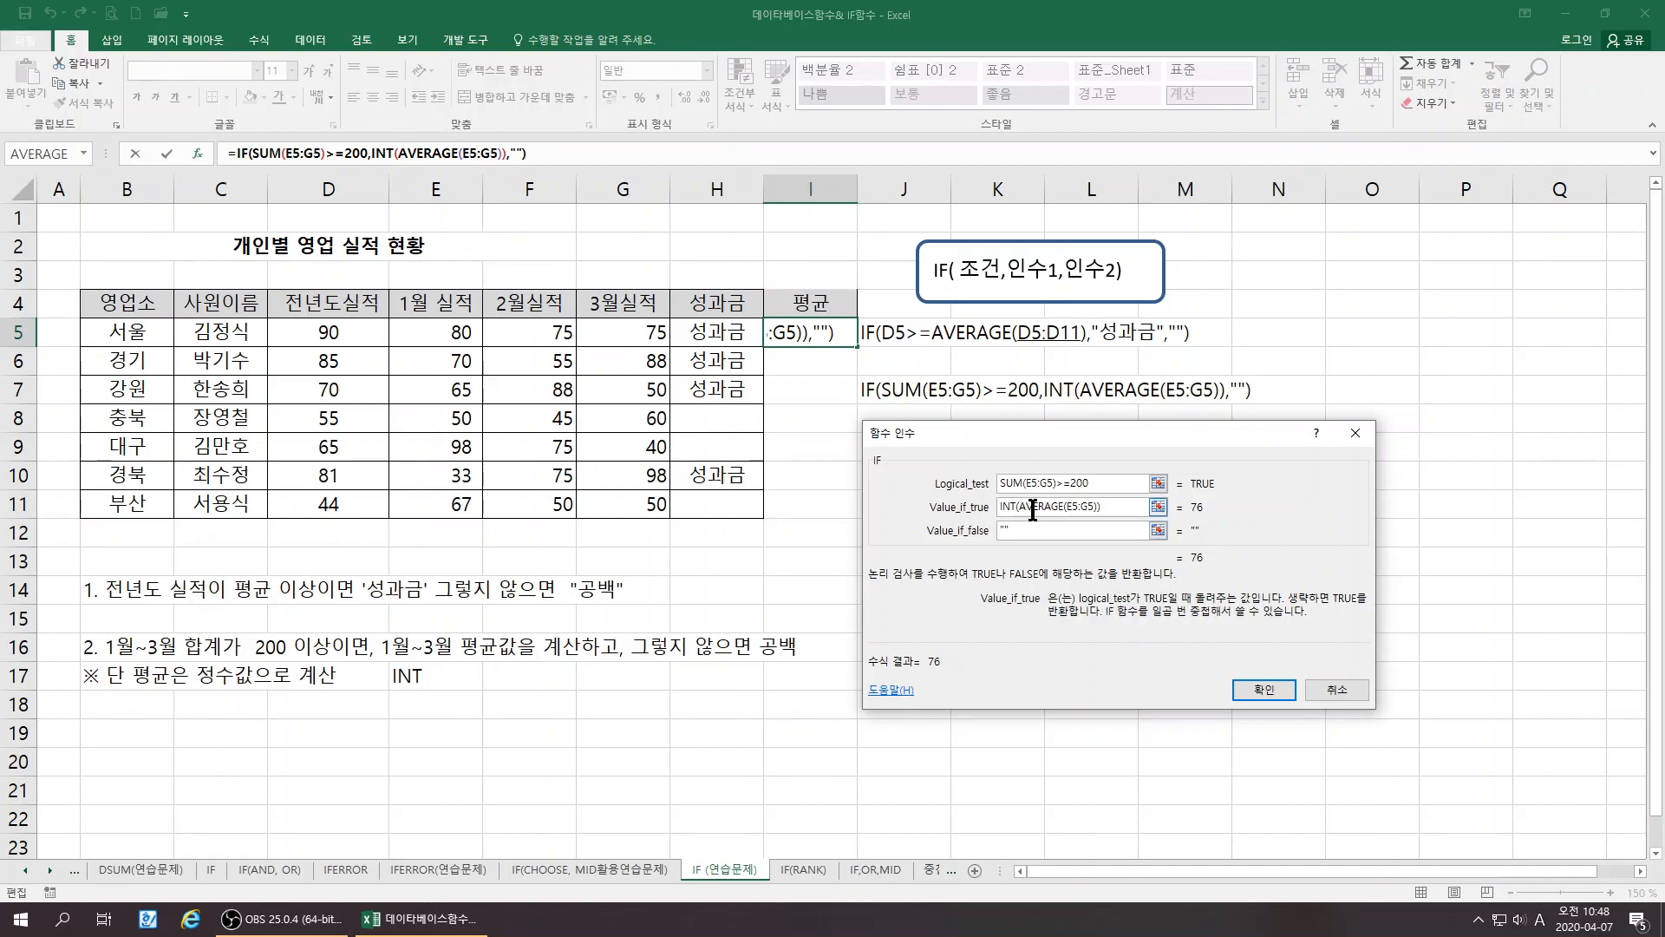
left_click(424, 153)
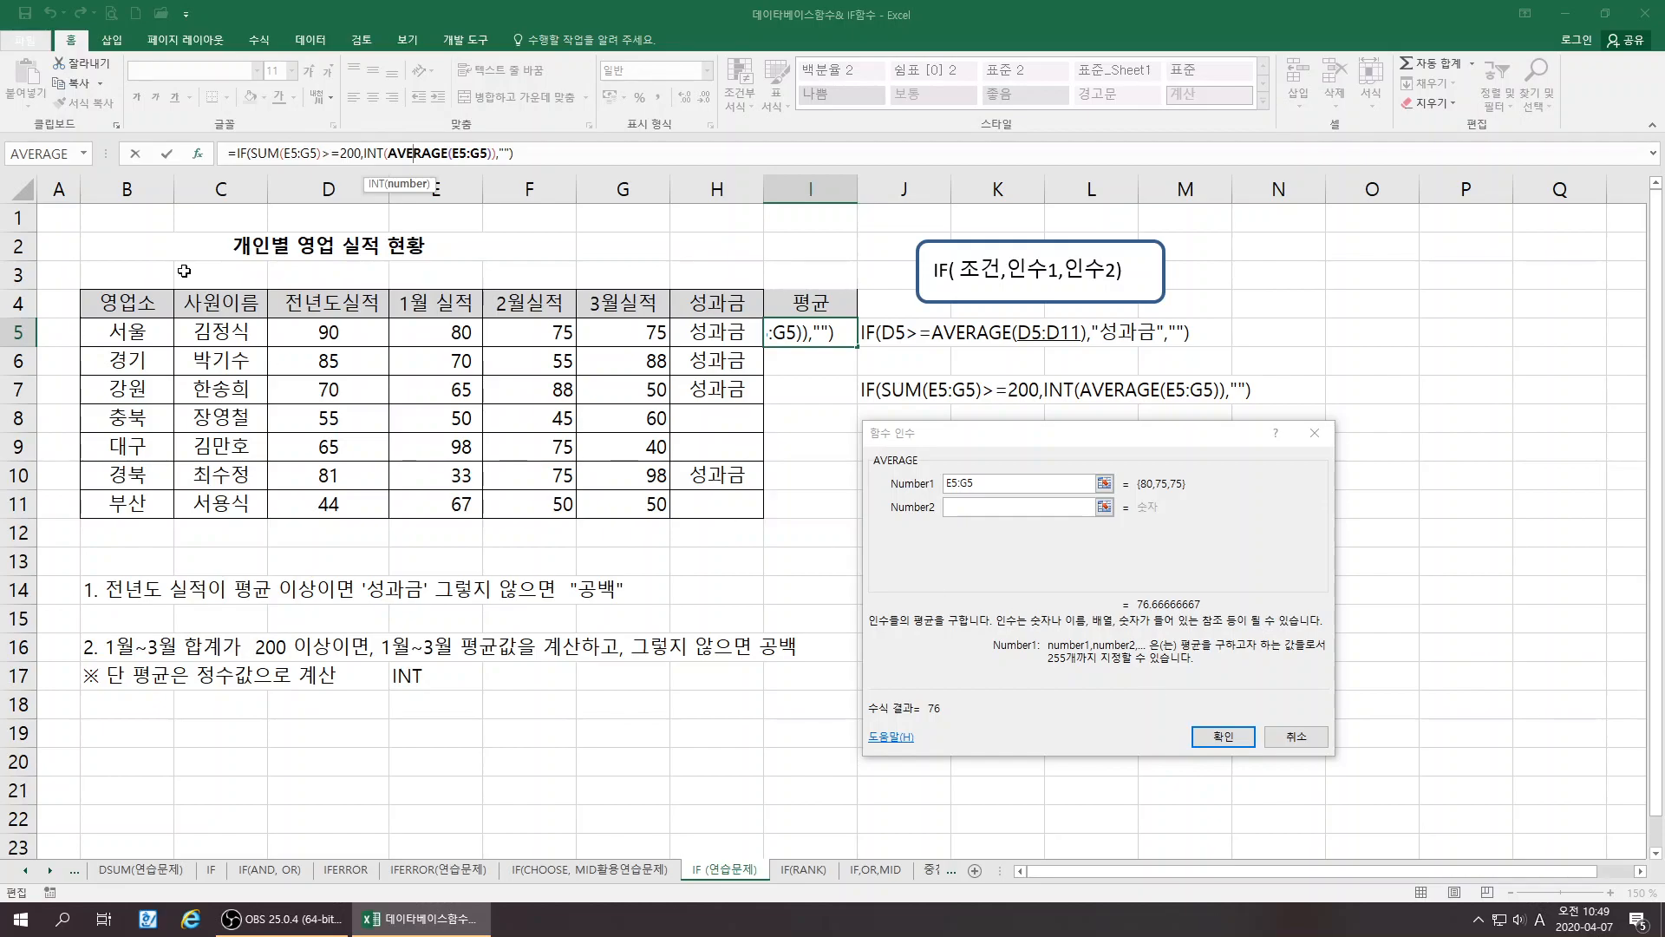
left_click(242, 152)
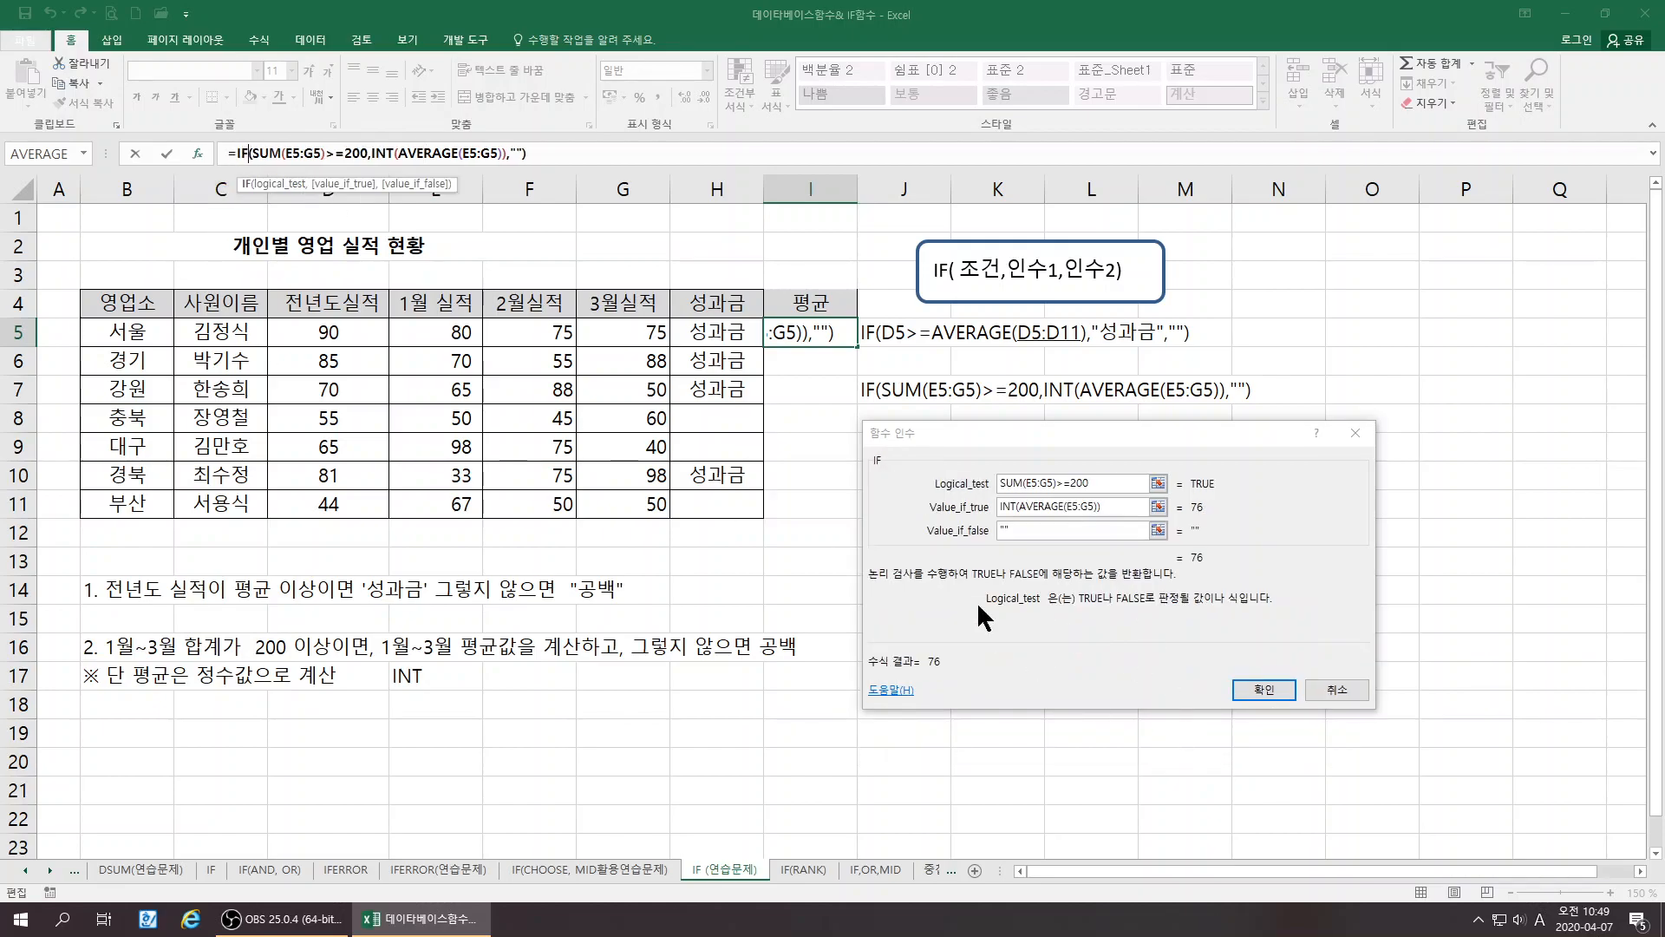
left_click(1273, 692)
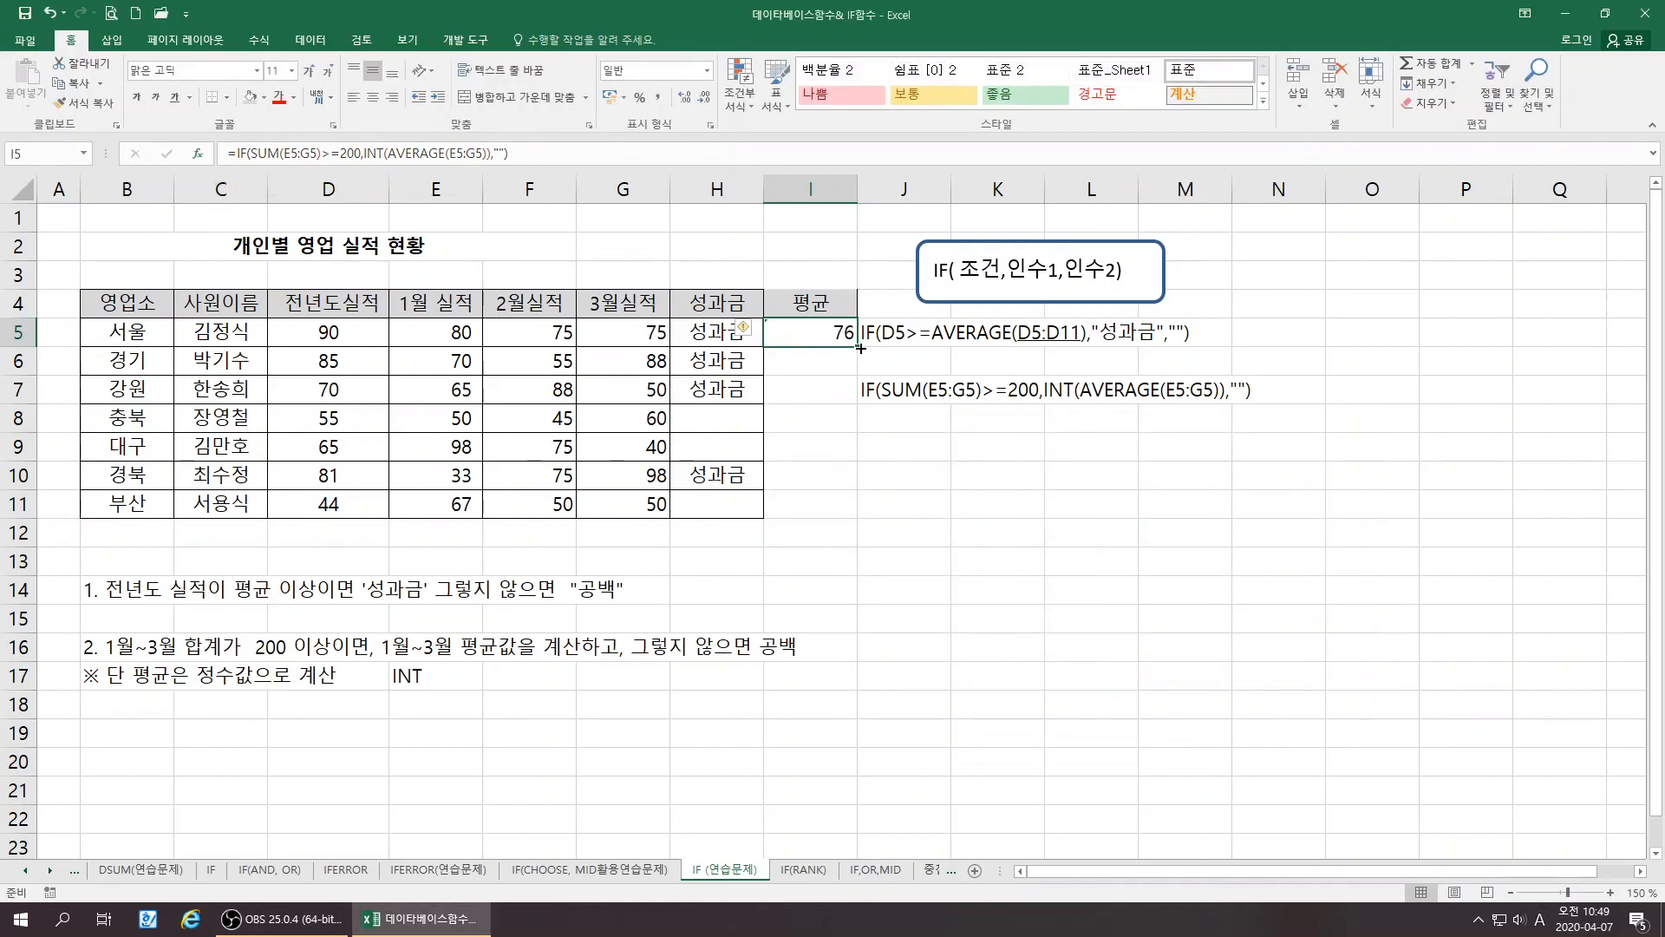
Fill the I5 formula down through I11 and ignore the error flags on the filled 평균 cells
left_click_drag(857, 346, 857, 518)
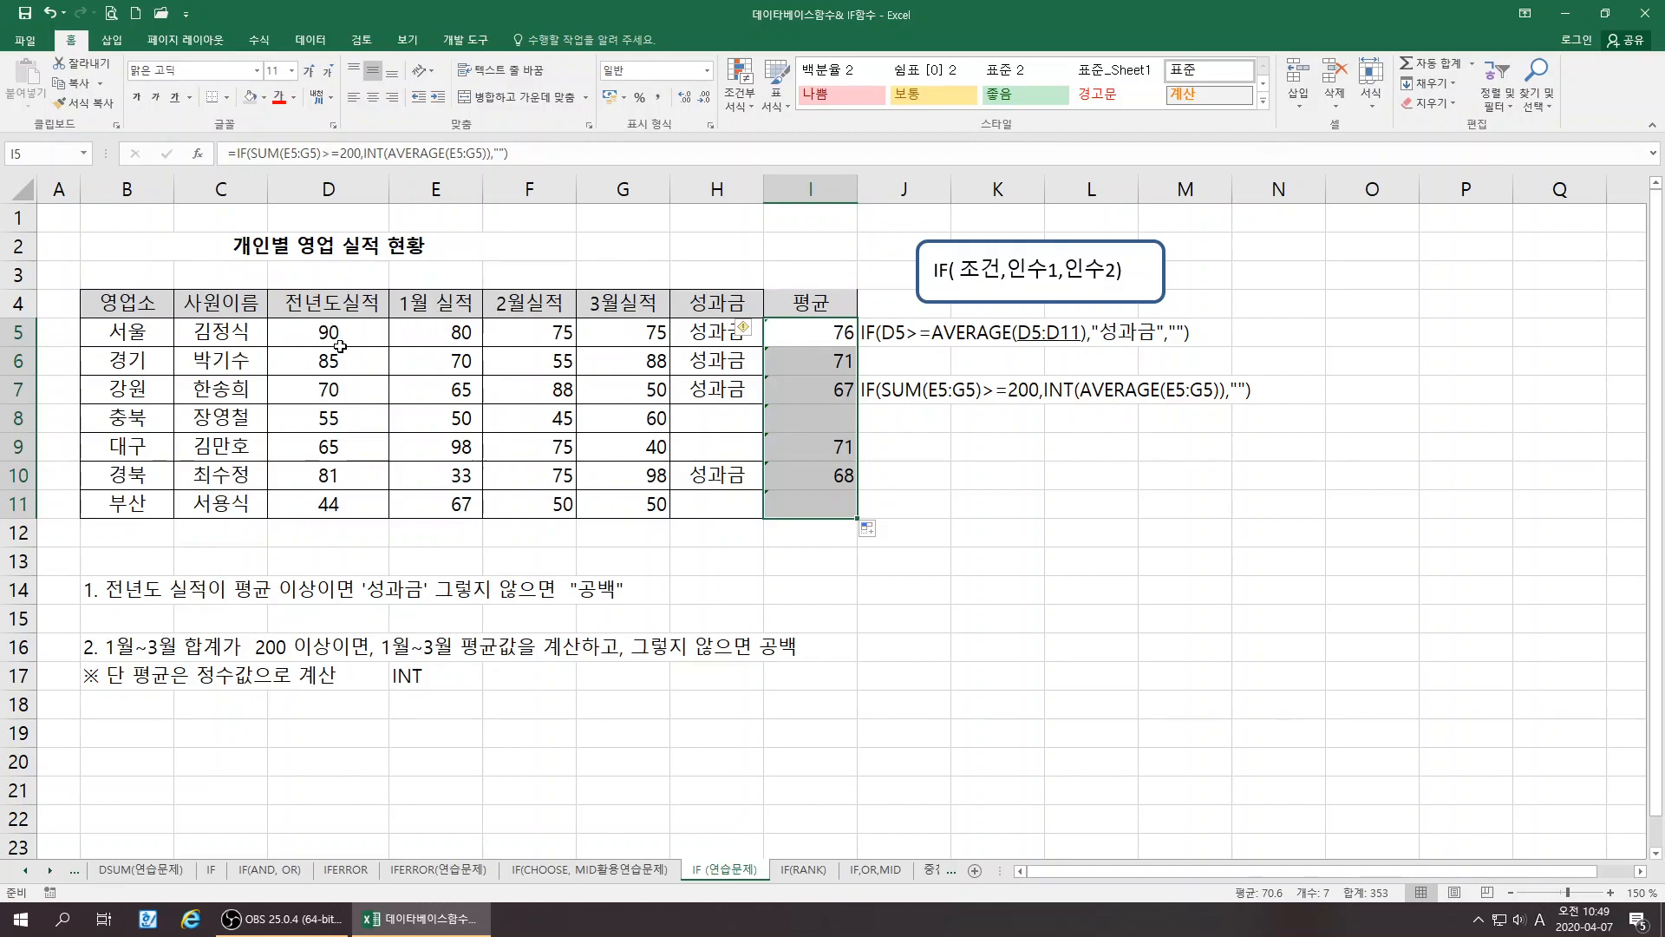
left_click(757, 328)
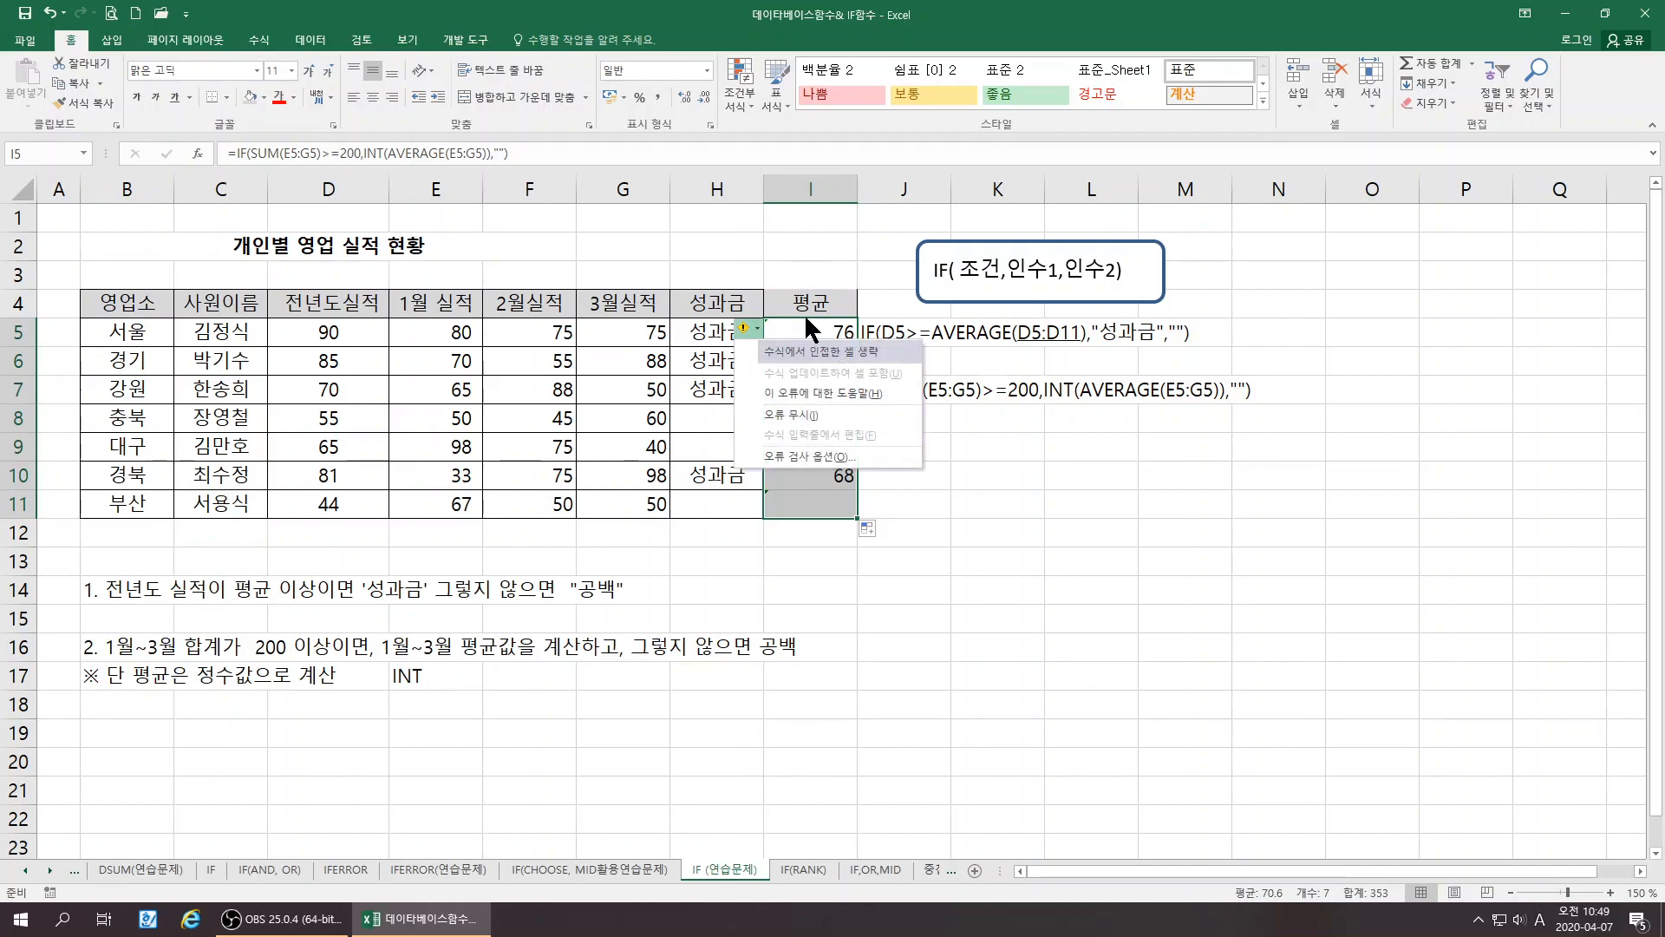
left_click(811, 419)
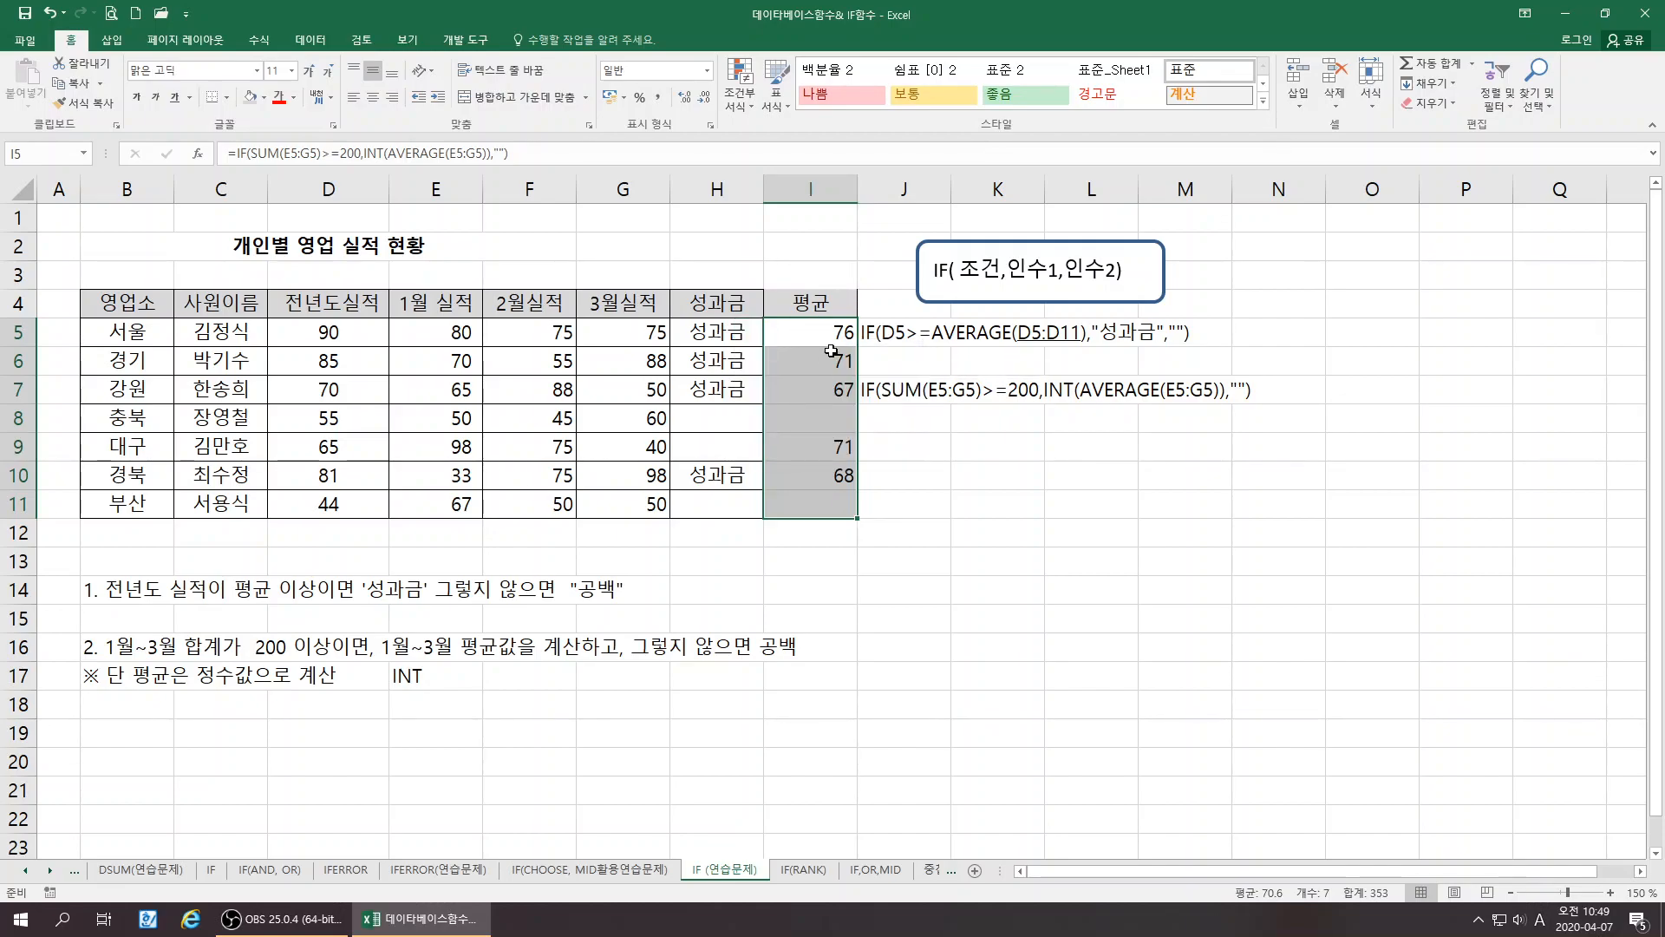
left_click(955, 585)
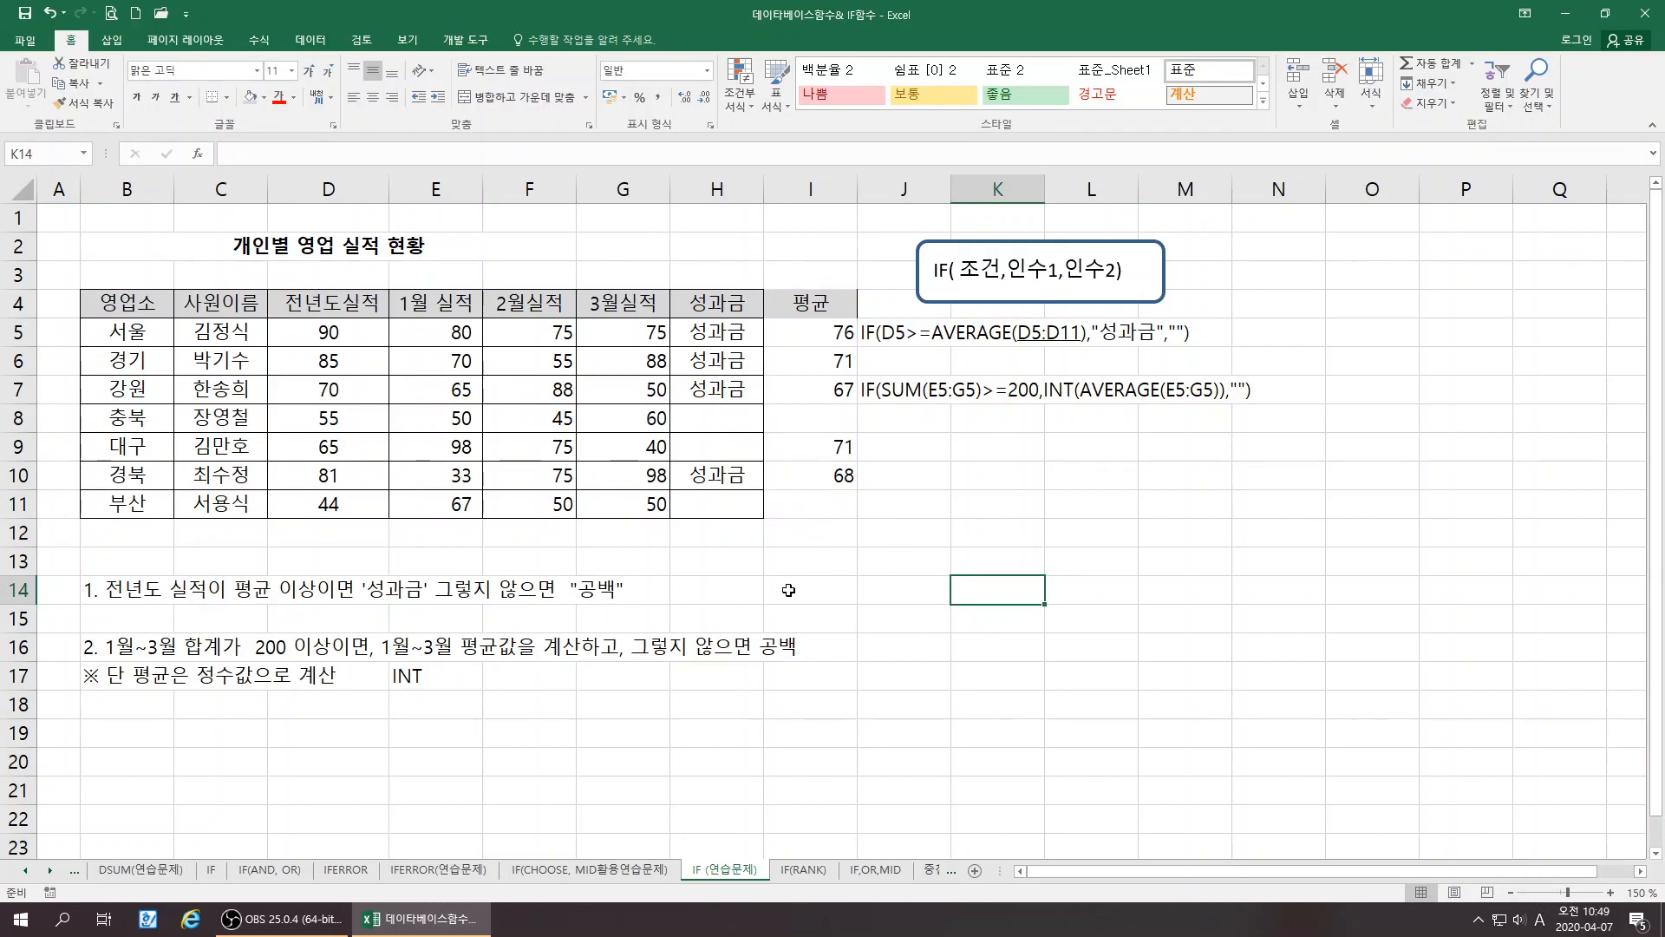
left_click(878, 699)
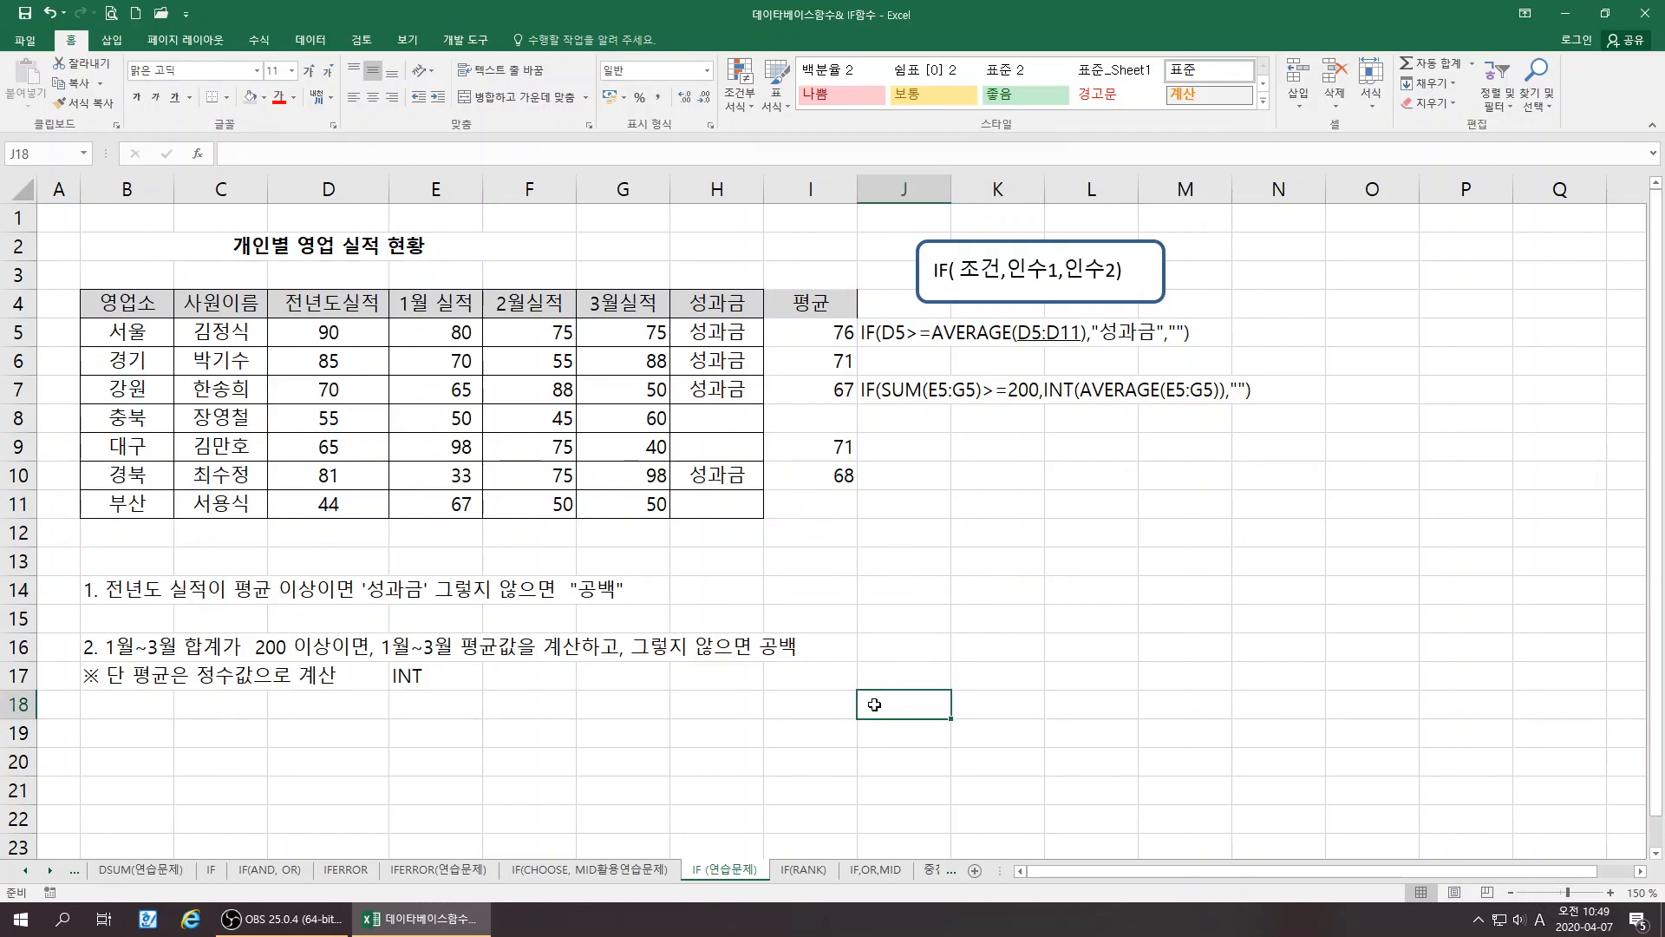
left_click(1005, 602)
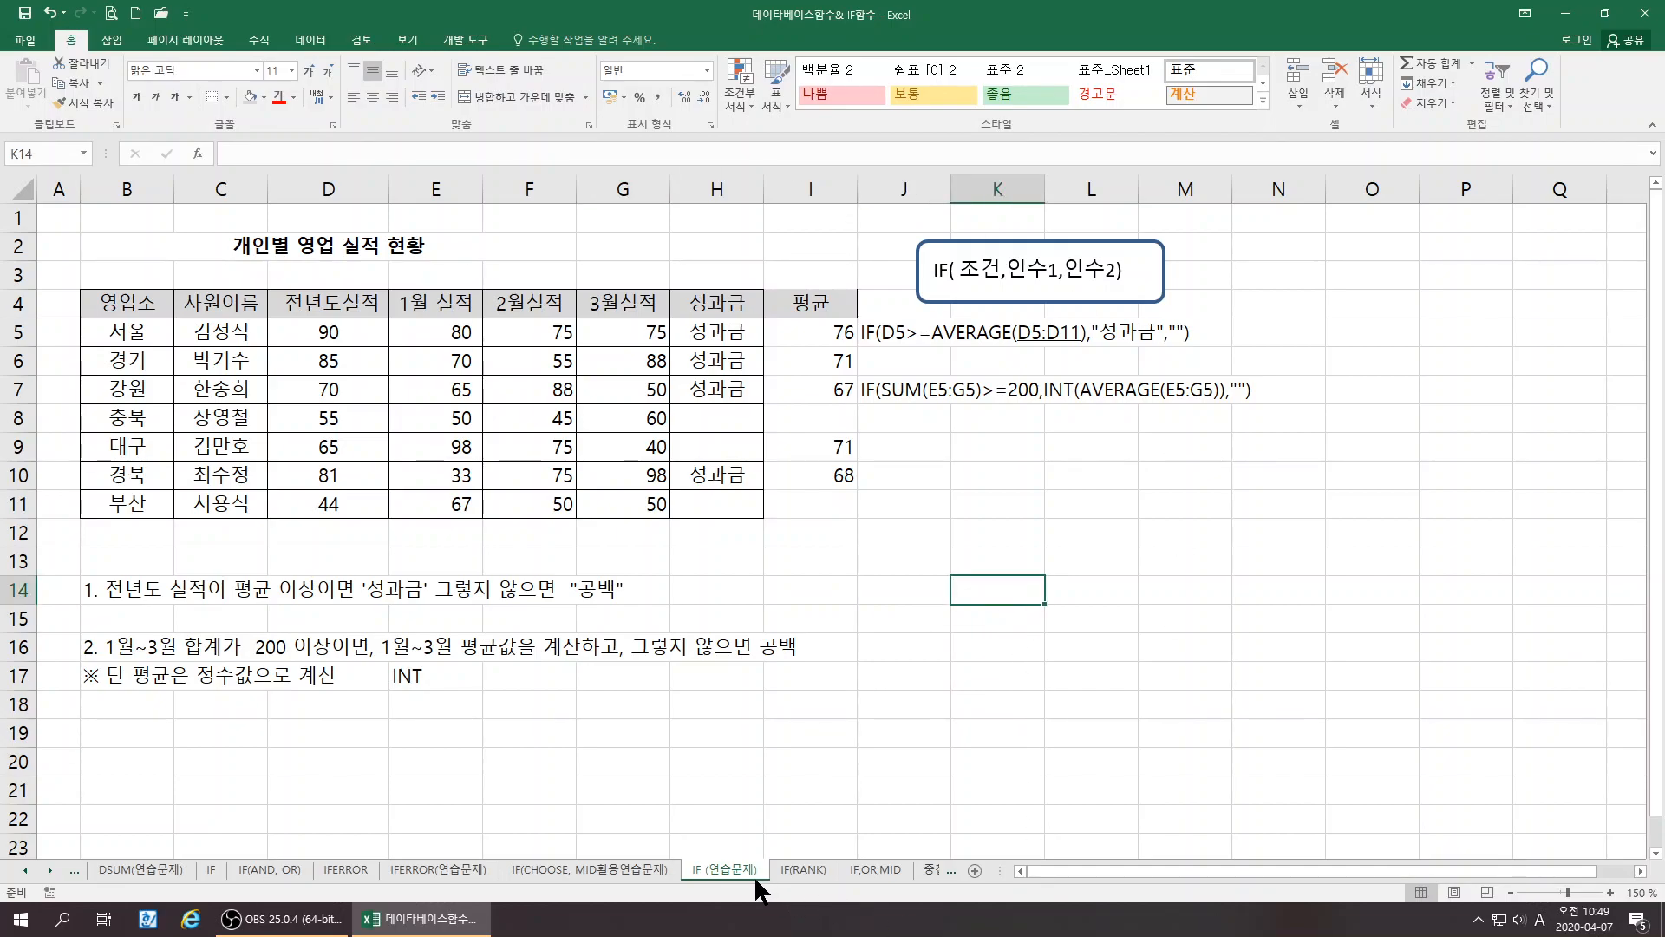
Switch to the IF(RANK) sheet and clear the existing 등수 formulas in E4:E16
left_click(805, 870)
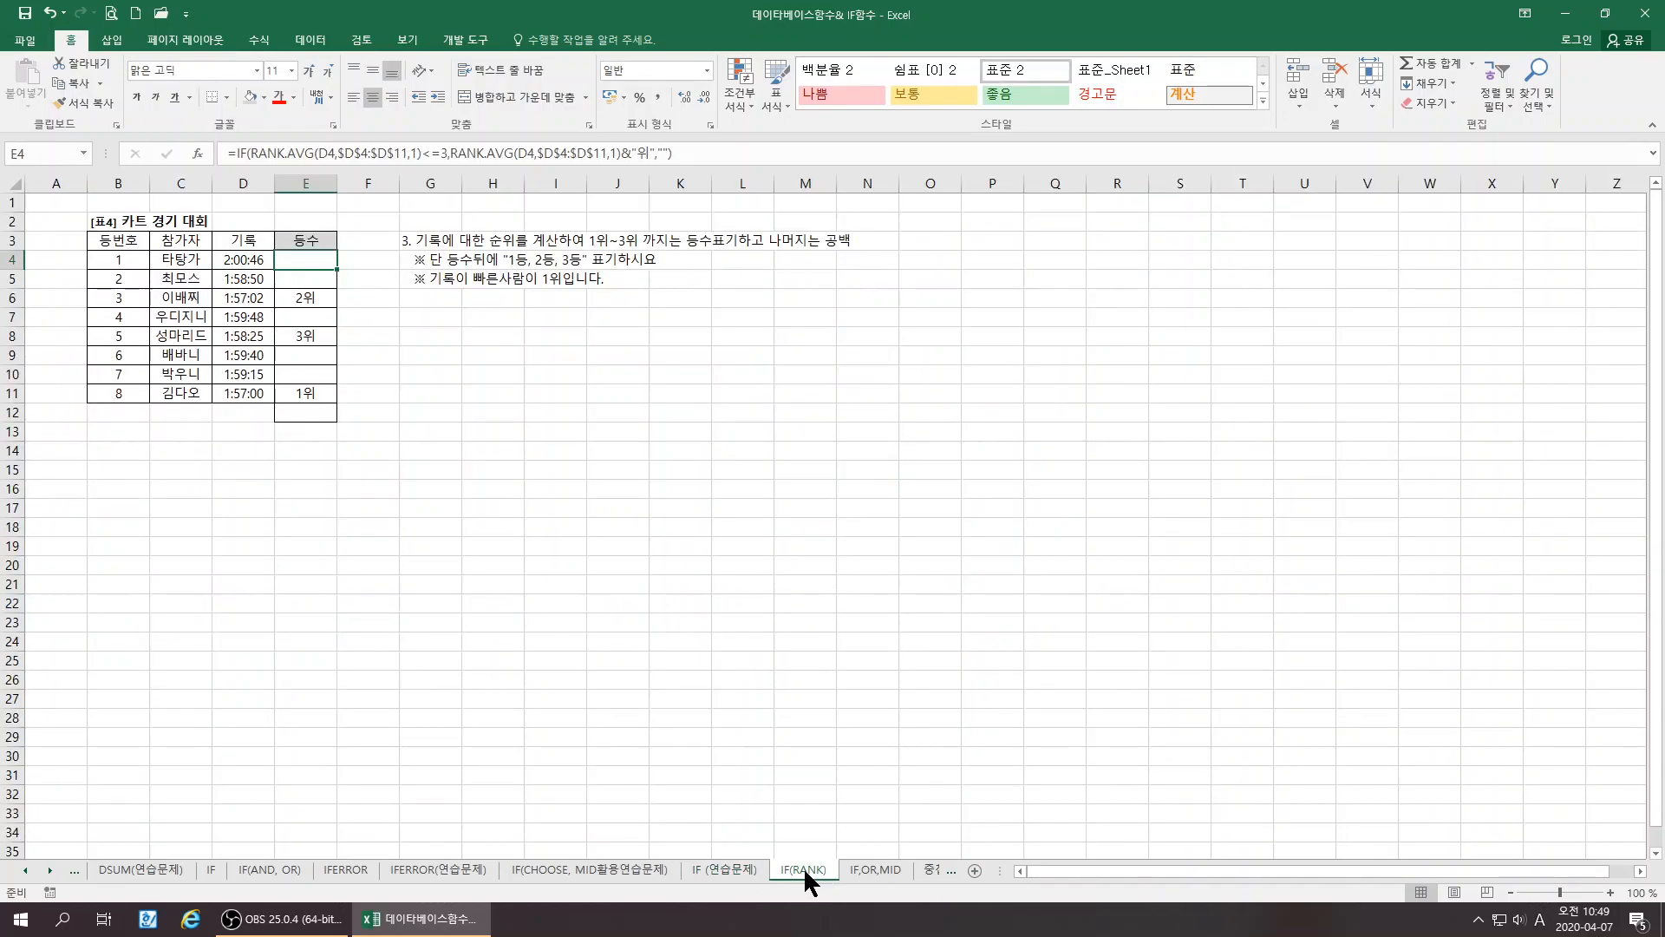
left_click(660, 702)
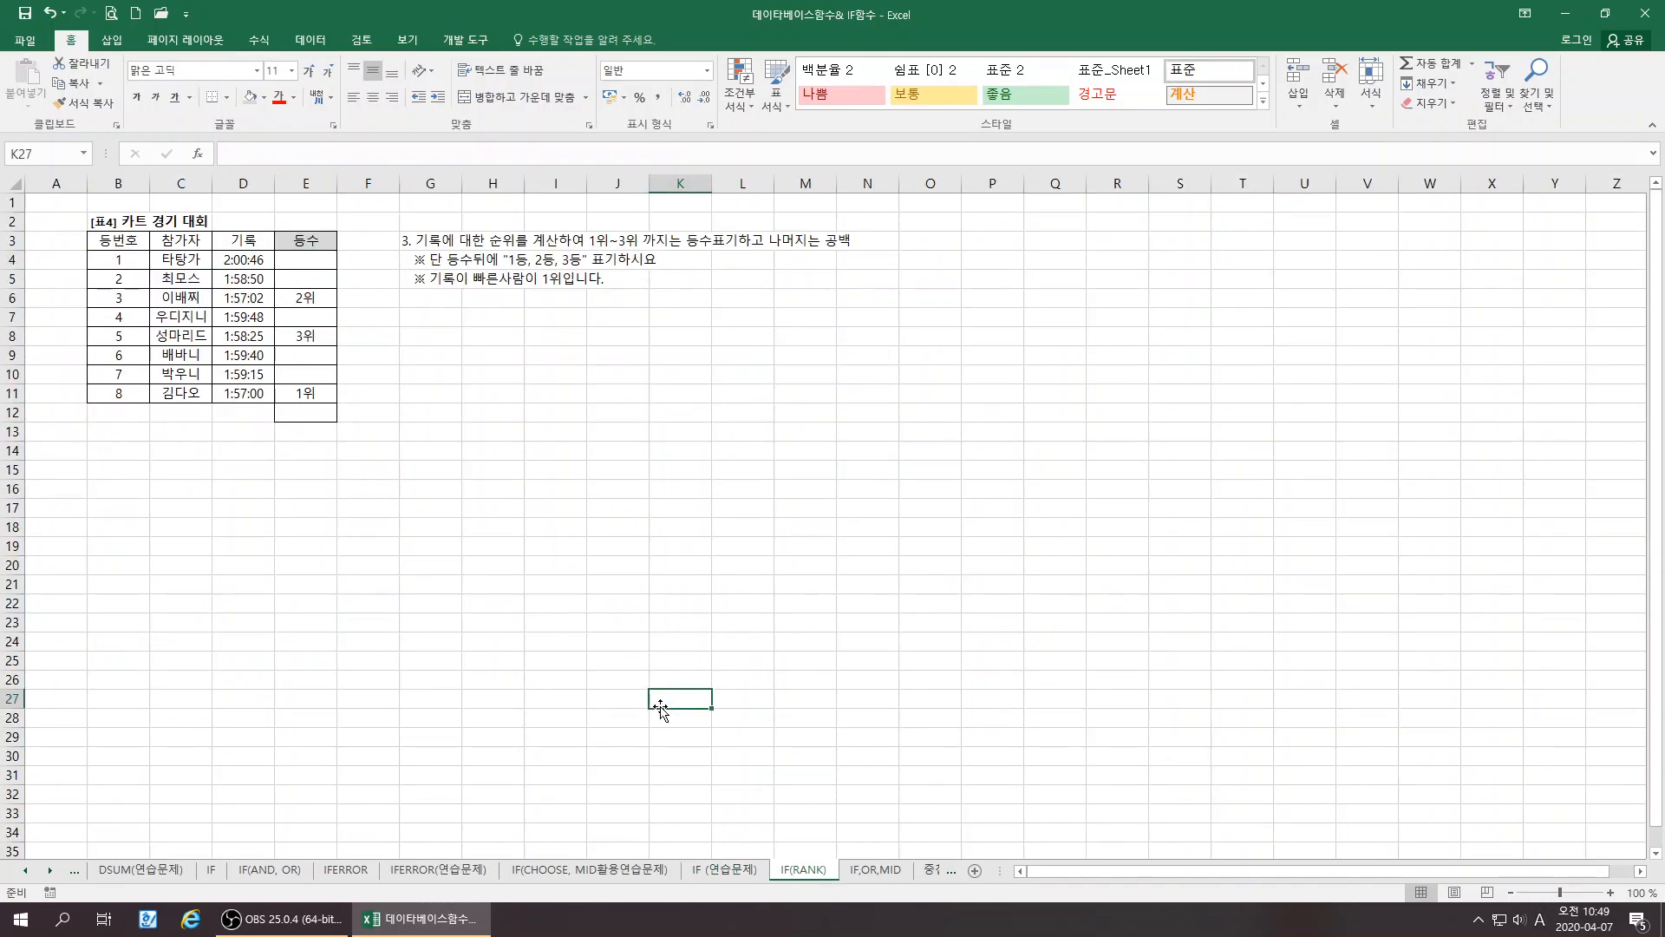
left_click(323, 265)
left_click_drag(335, 268, 291, 486)
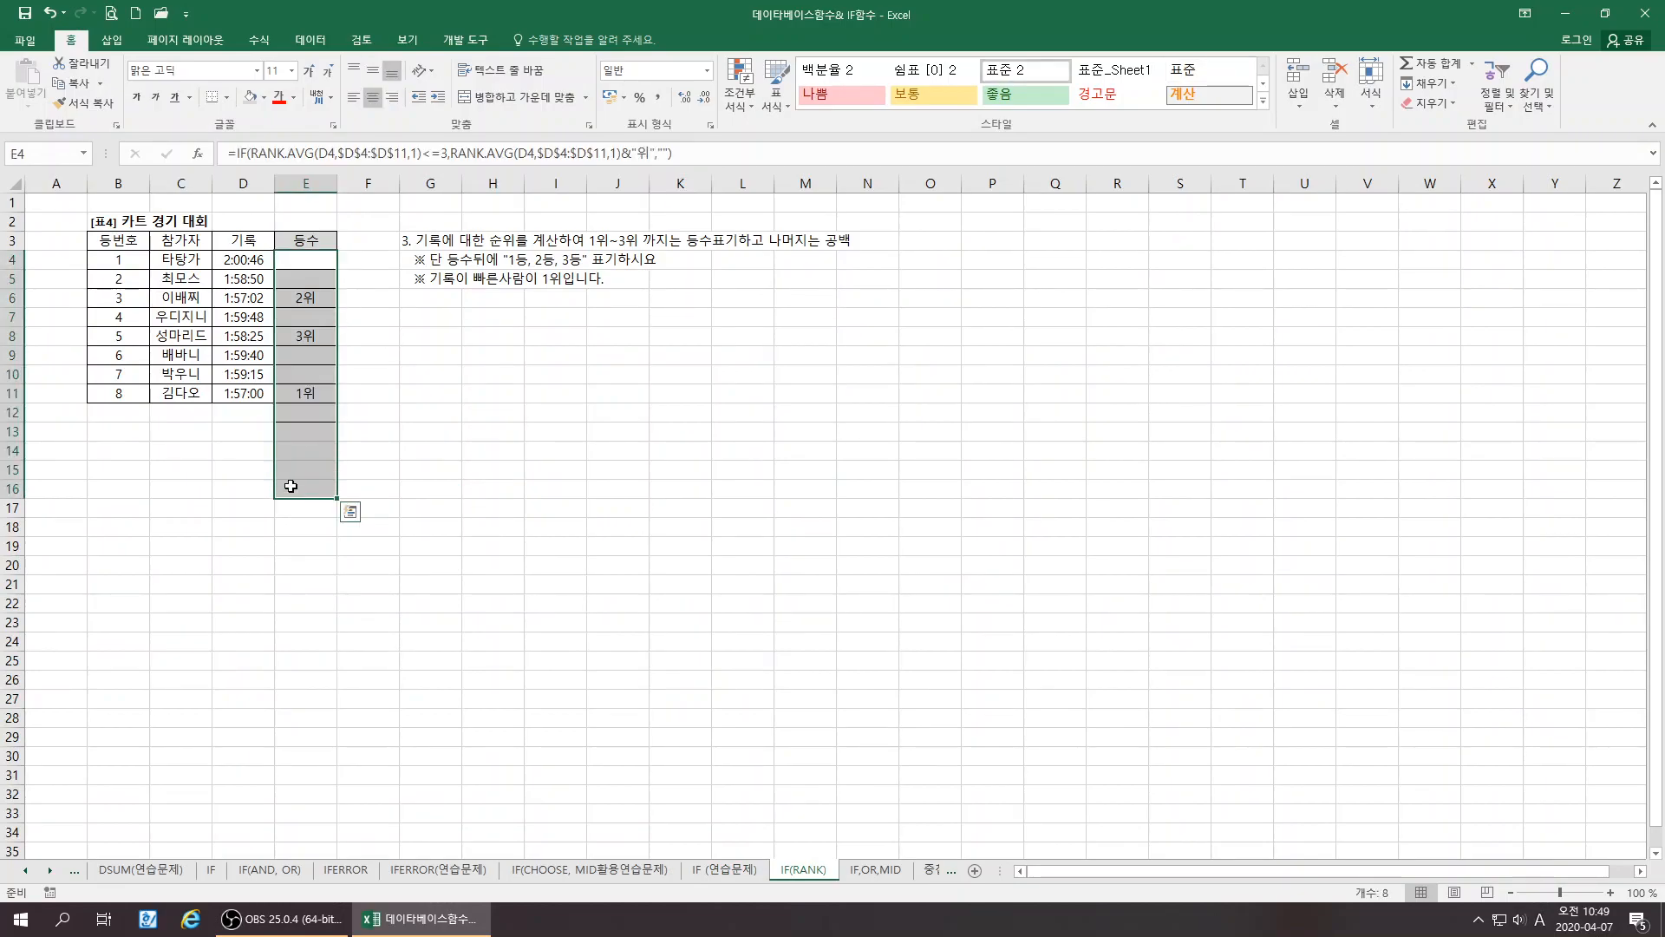
key("Delete")
left_click(563, 529)
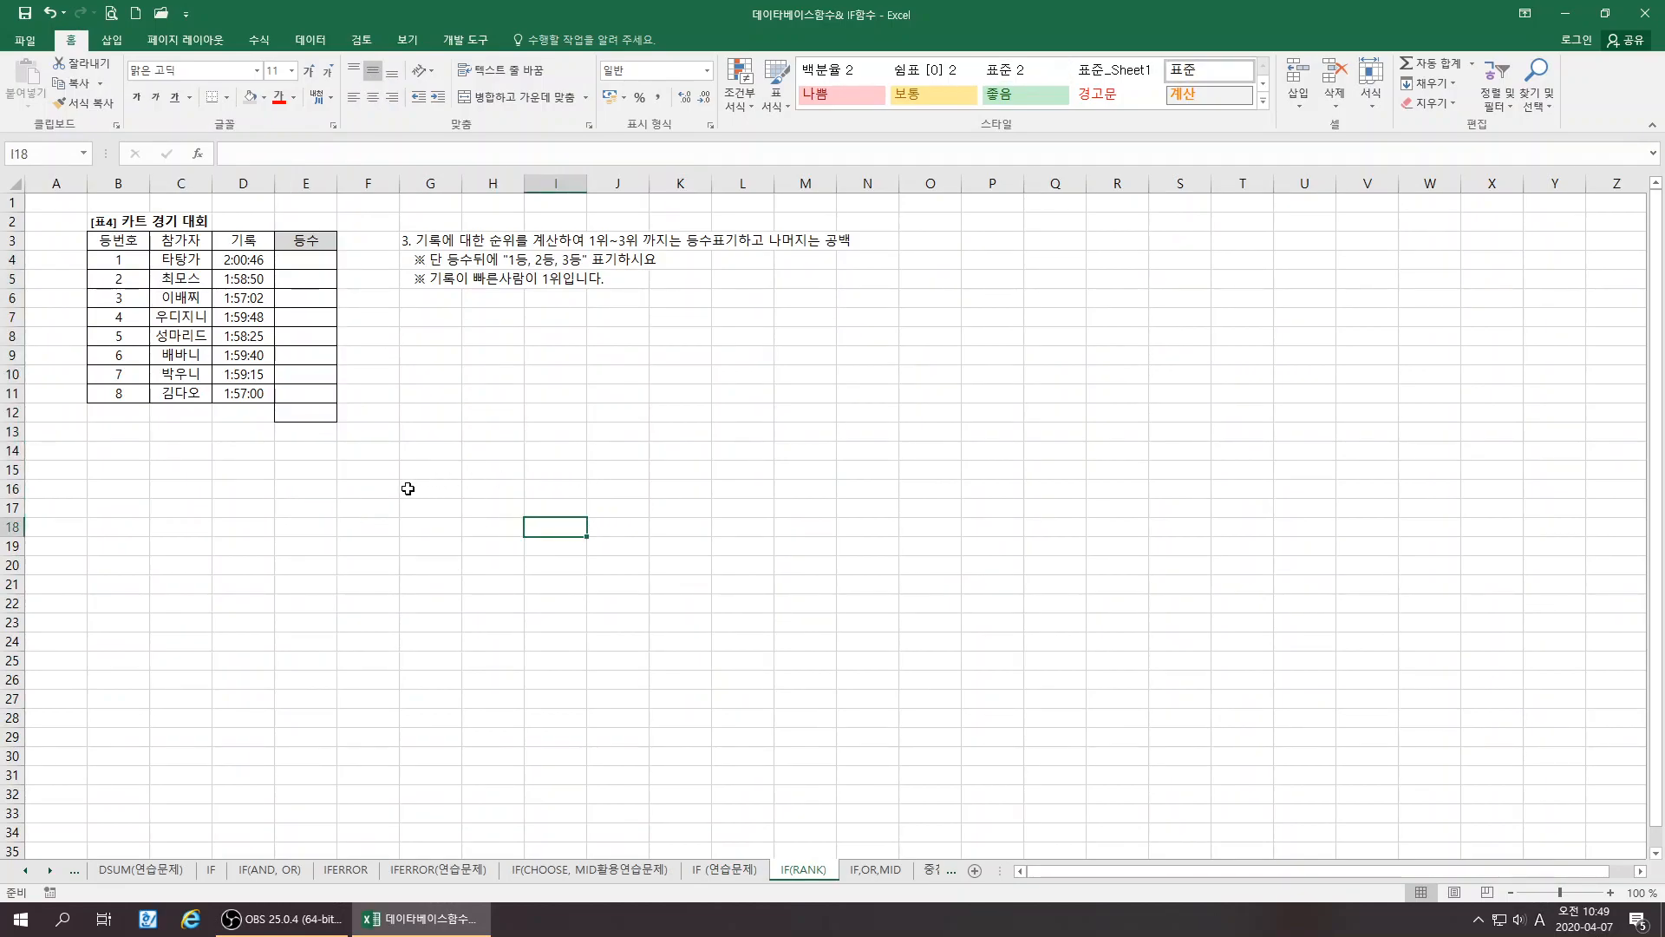
Enlarge the IF(RANK) sheet to 190% and narrow the empty column F between the table and the task text
left_click(1611, 893)
left_click(1611, 892)
left_click(1611, 893)
left_click(1611, 893)
left_click(1611, 893)
left_click(1610, 893)
left_click(1611, 893)
left_click(1611, 893)
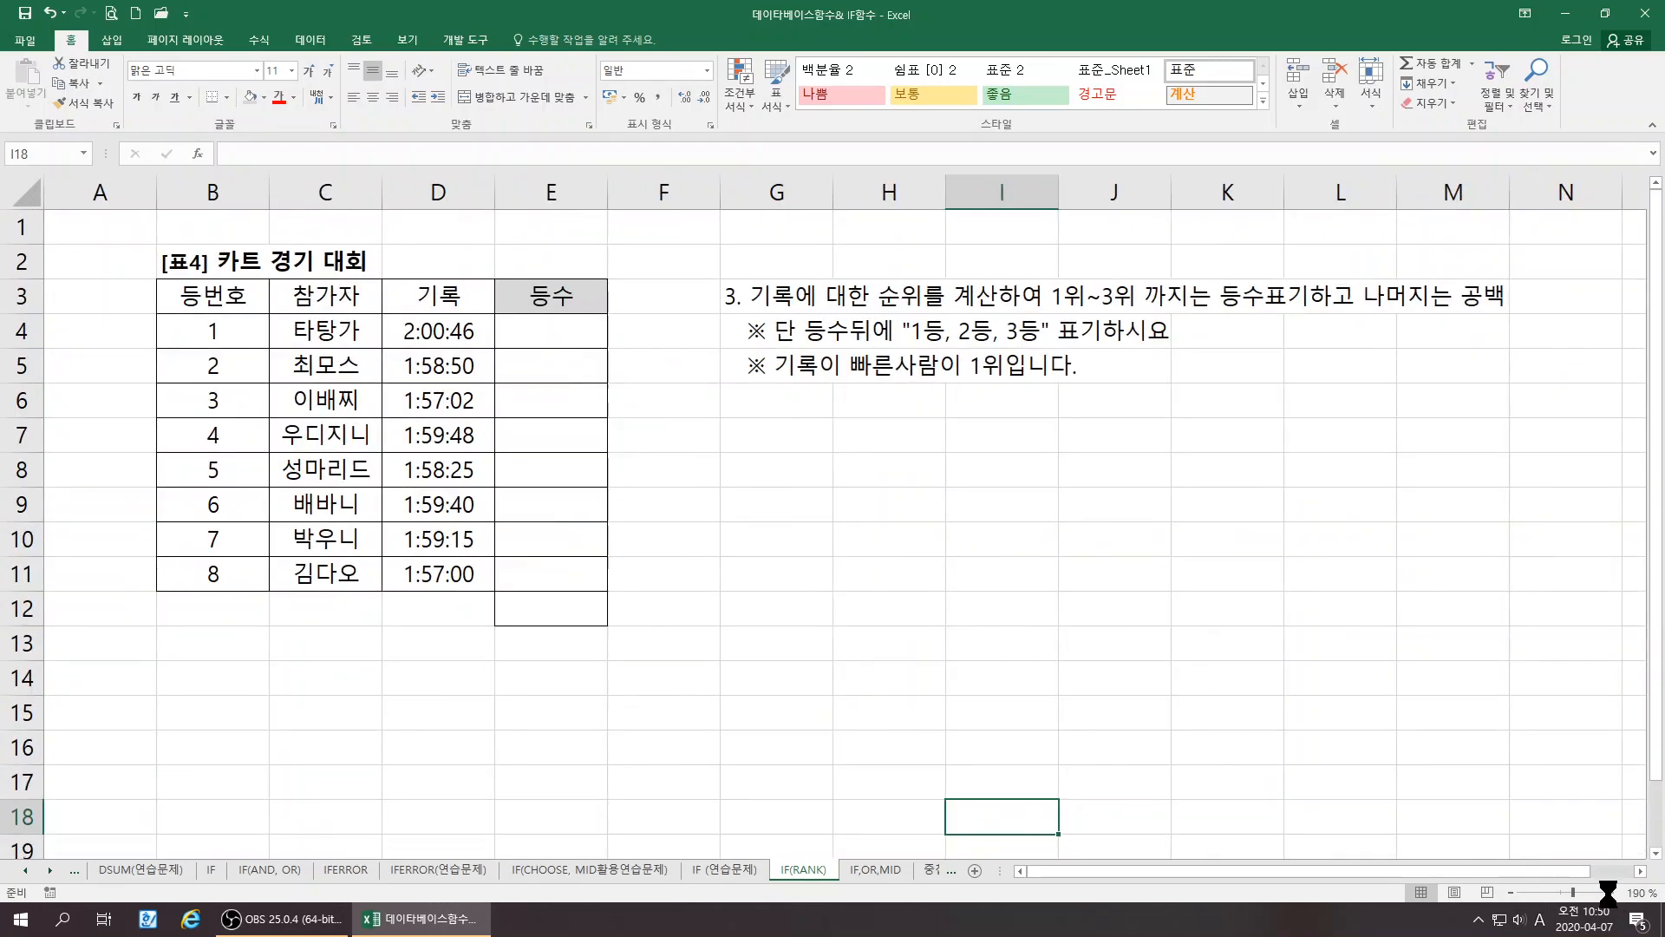
left_click_drag(640, 192, 575, 201)
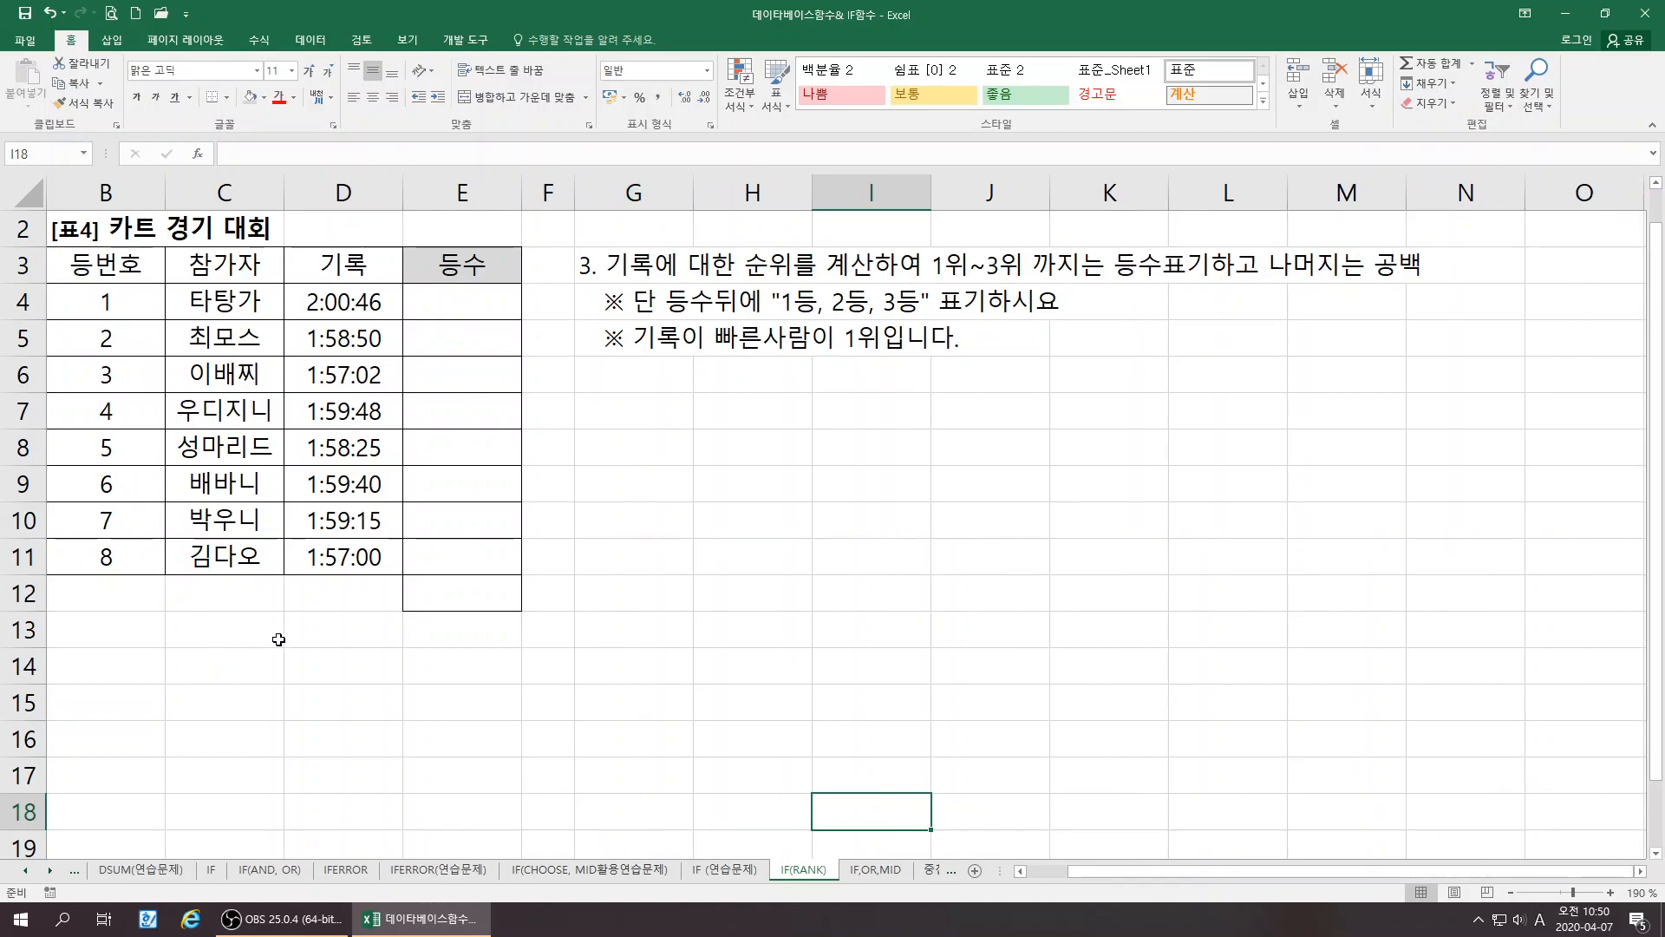
scroll(636, 563, "up", 1)
left_click_drag(1088, 873, 1036, 867)
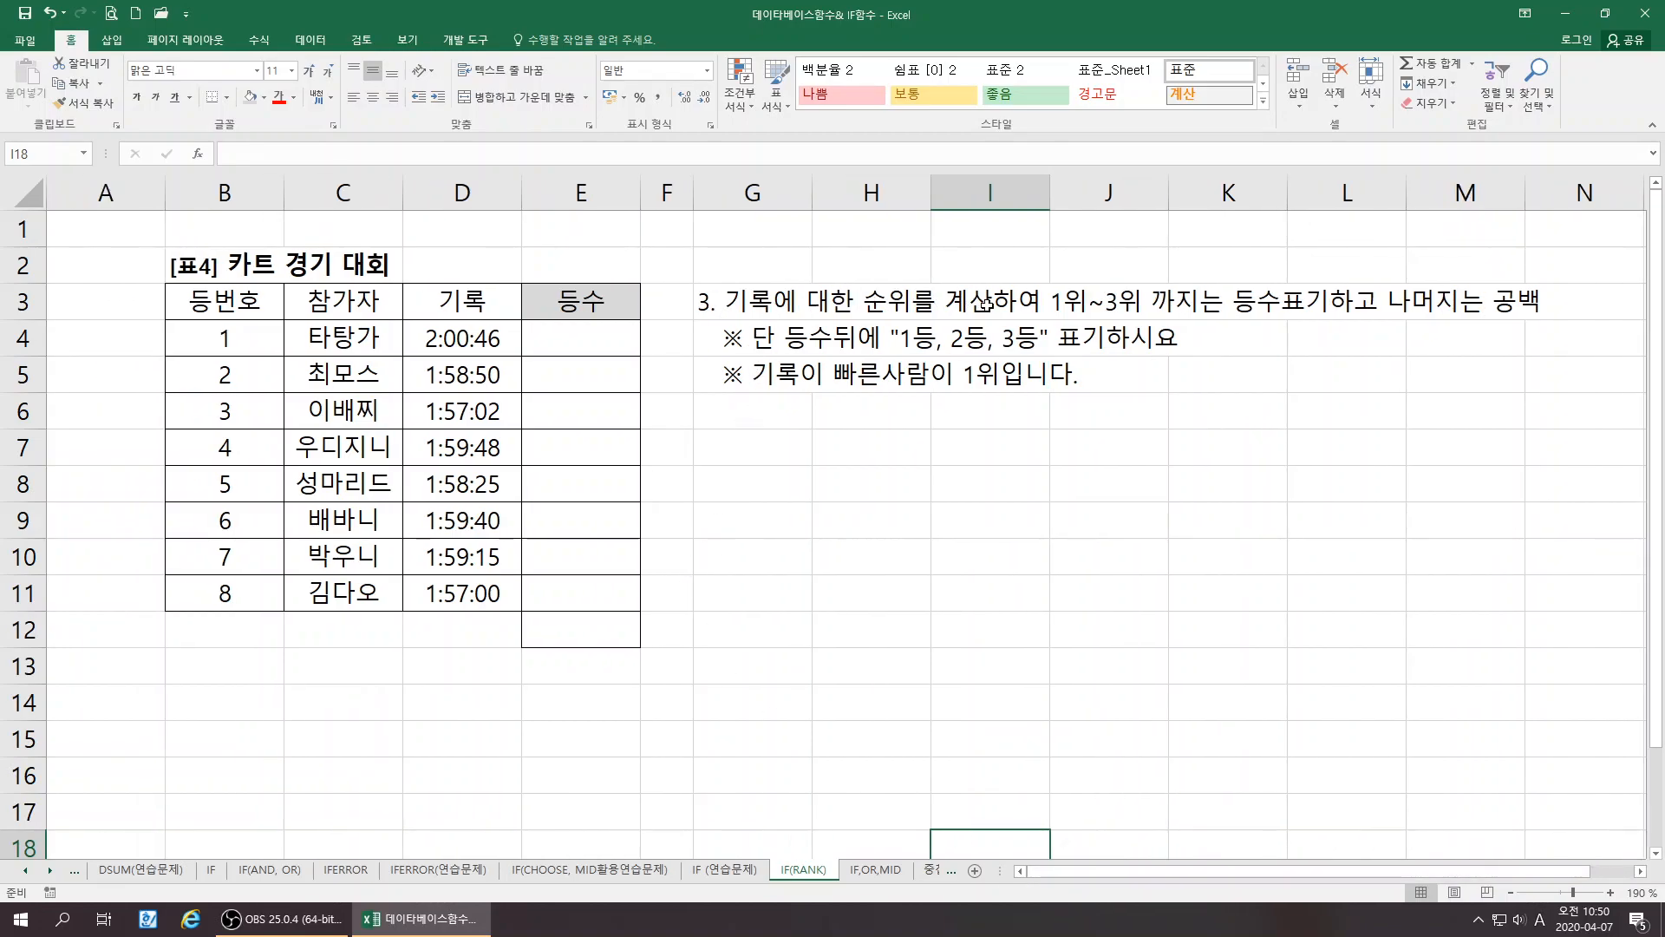
Write the RANK syntax note RANK(셀번지,범위,옵션) as plain text in G7
left_click(749, 453)
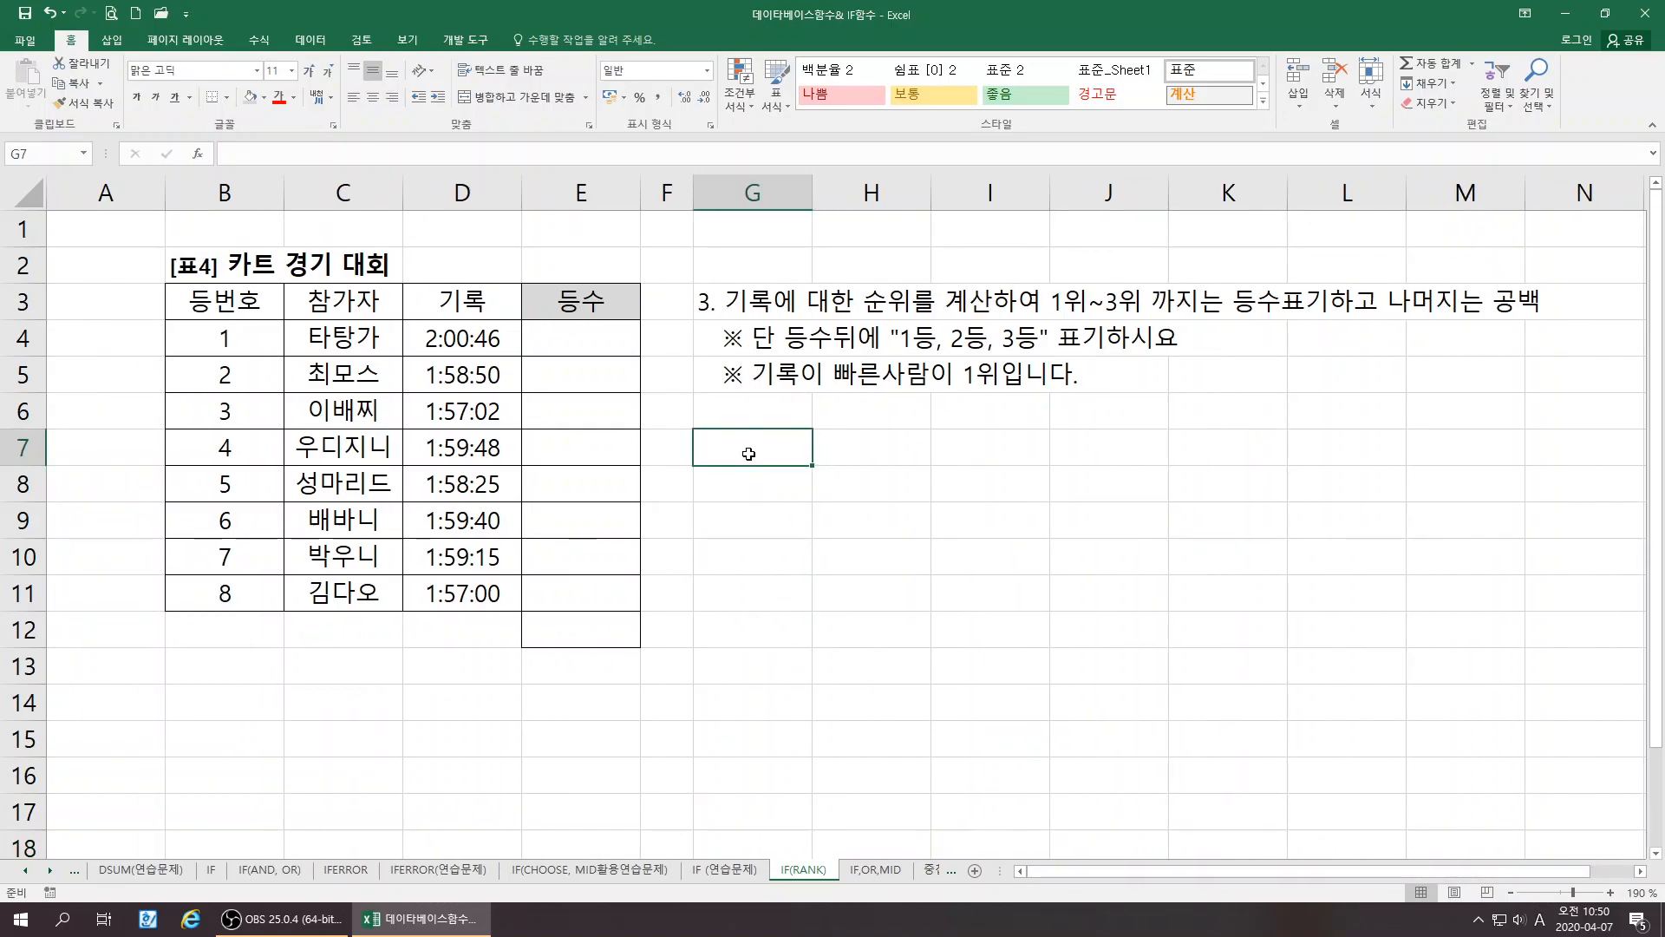
type("RANK")
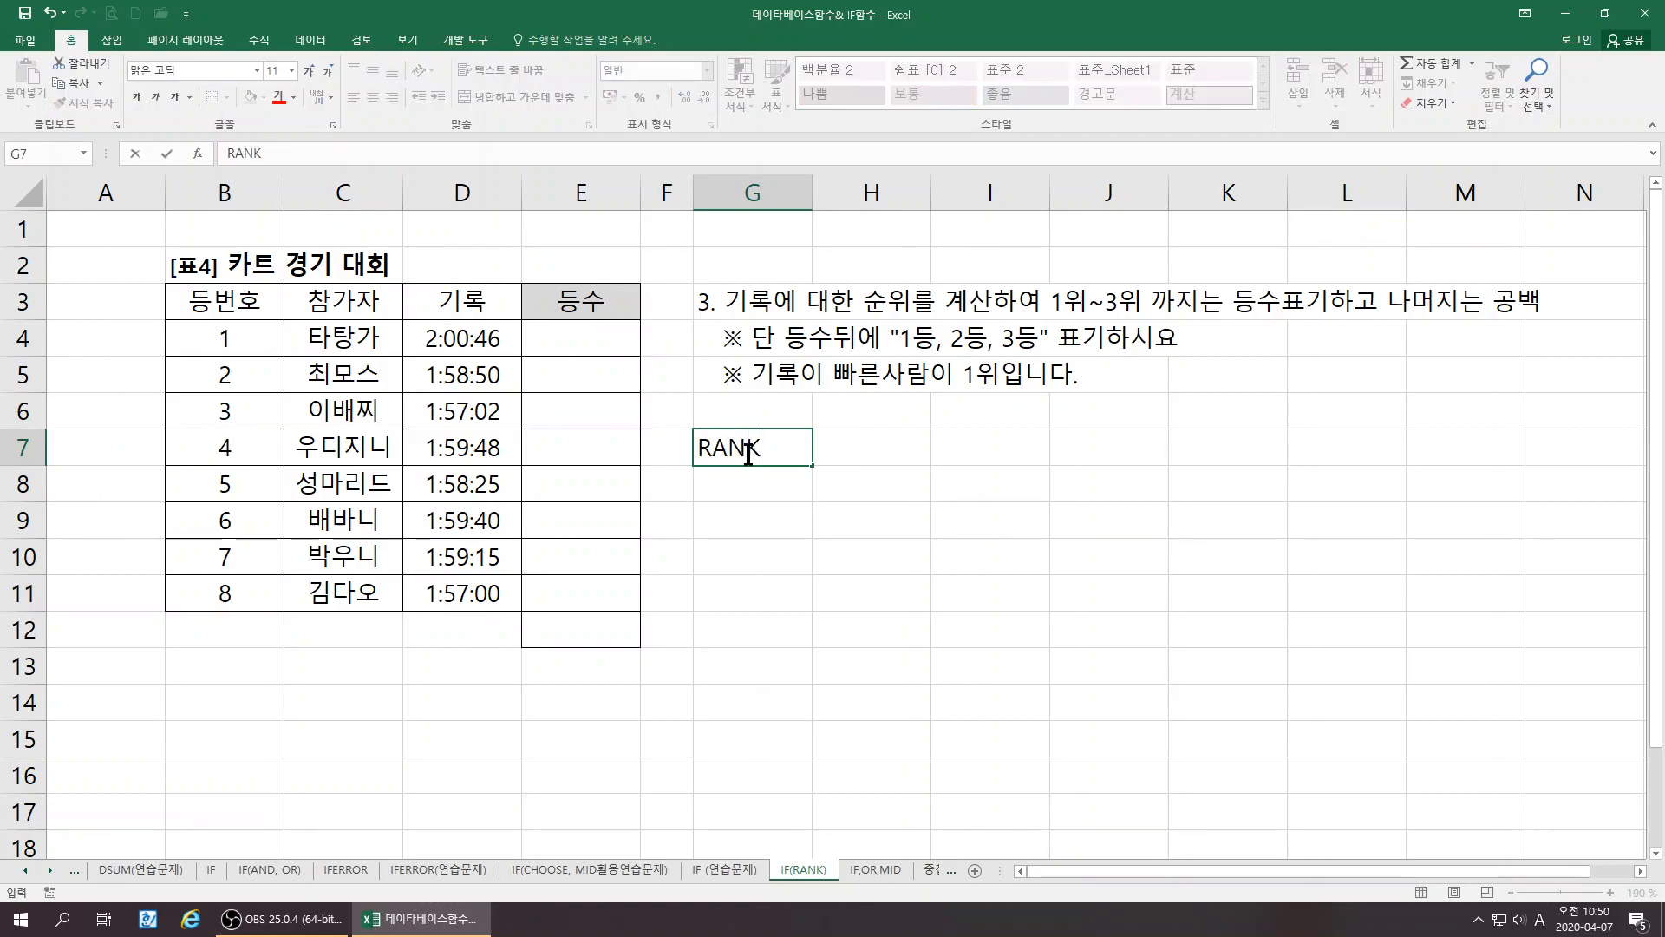
key("Up")
double_click(762, 451)
type("(")
type("d4")
key("BackSpace")
key("BackSpace")
type("셀번지,범위")
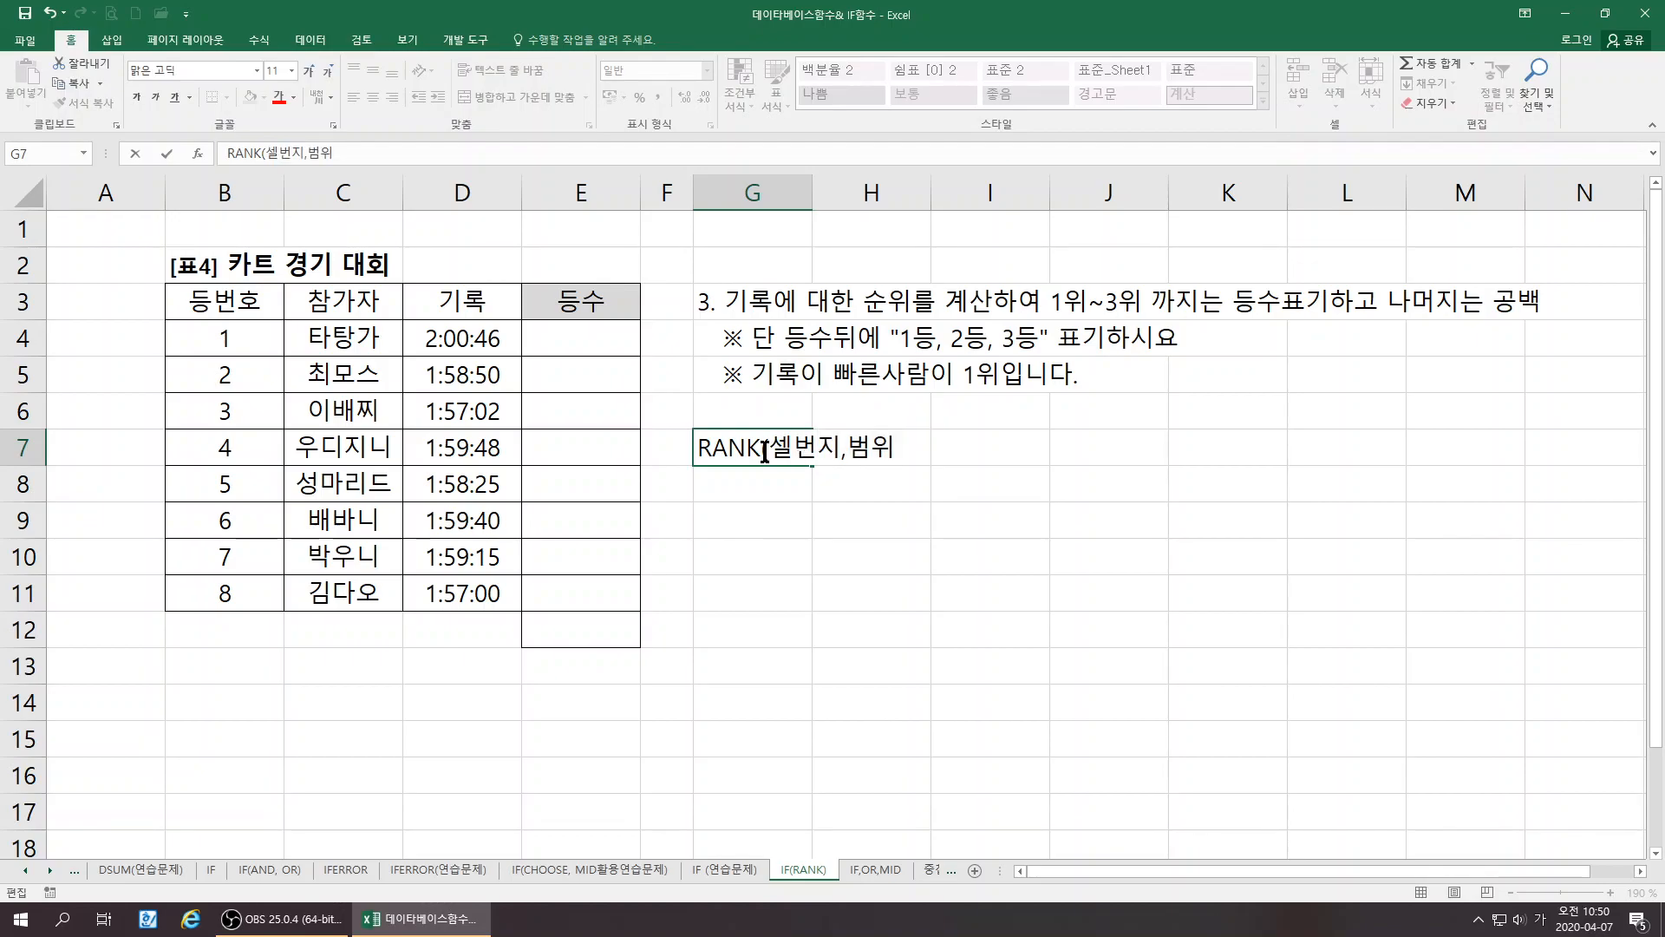
type(",옵션)")
key("Return")
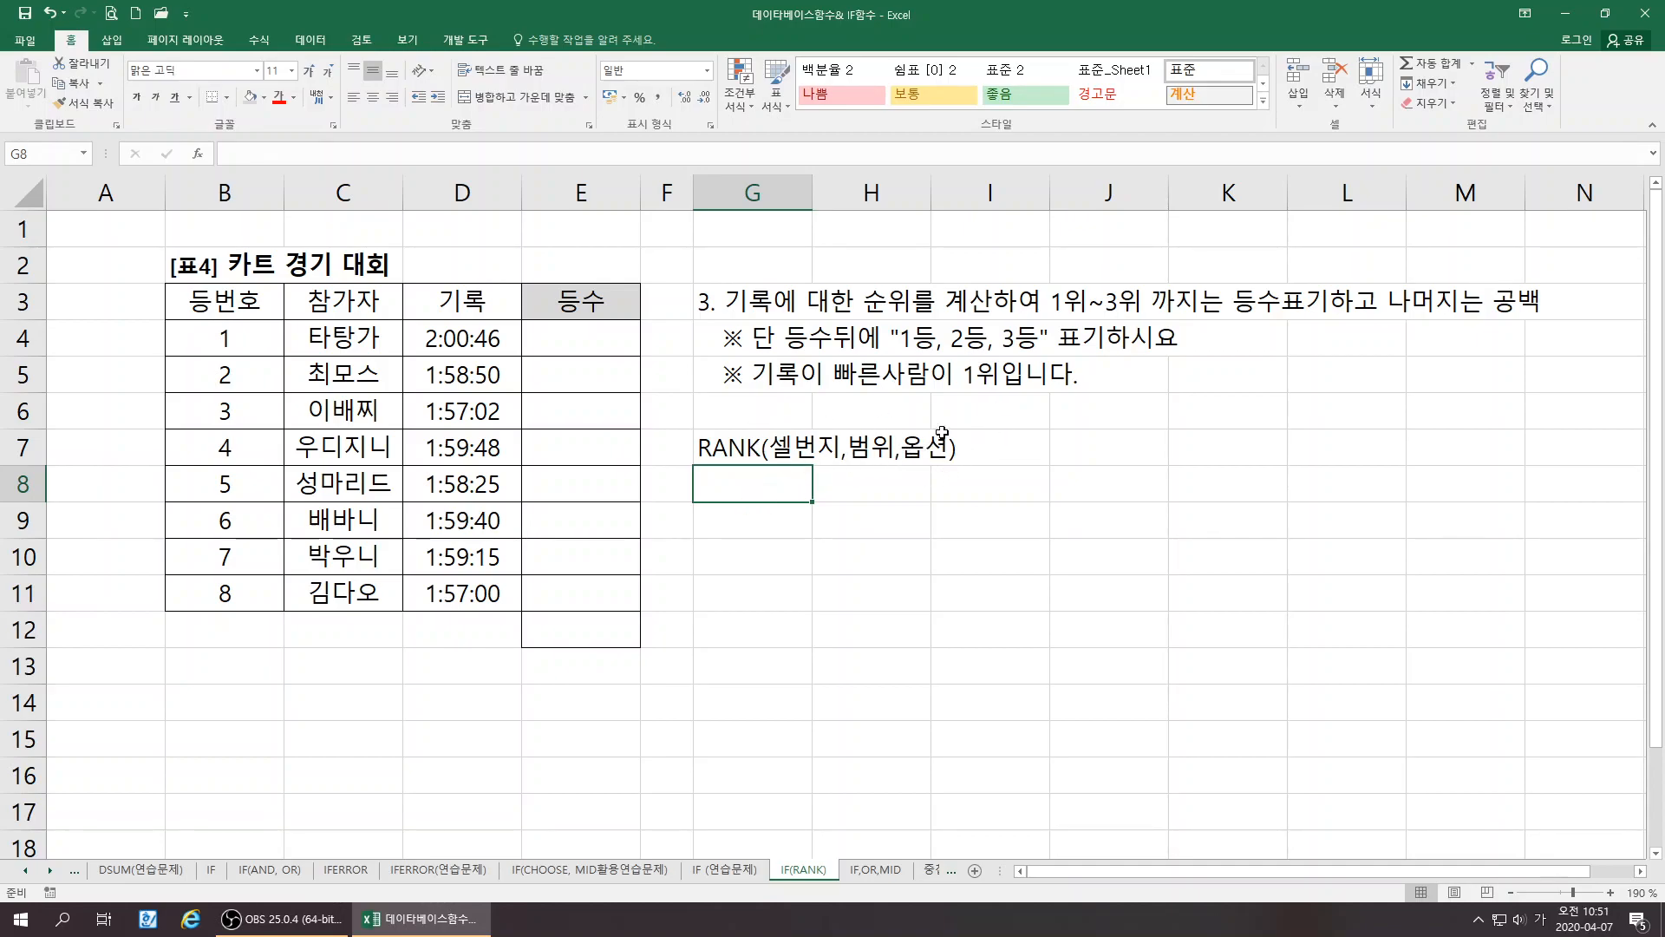
left_click(1105, 452)
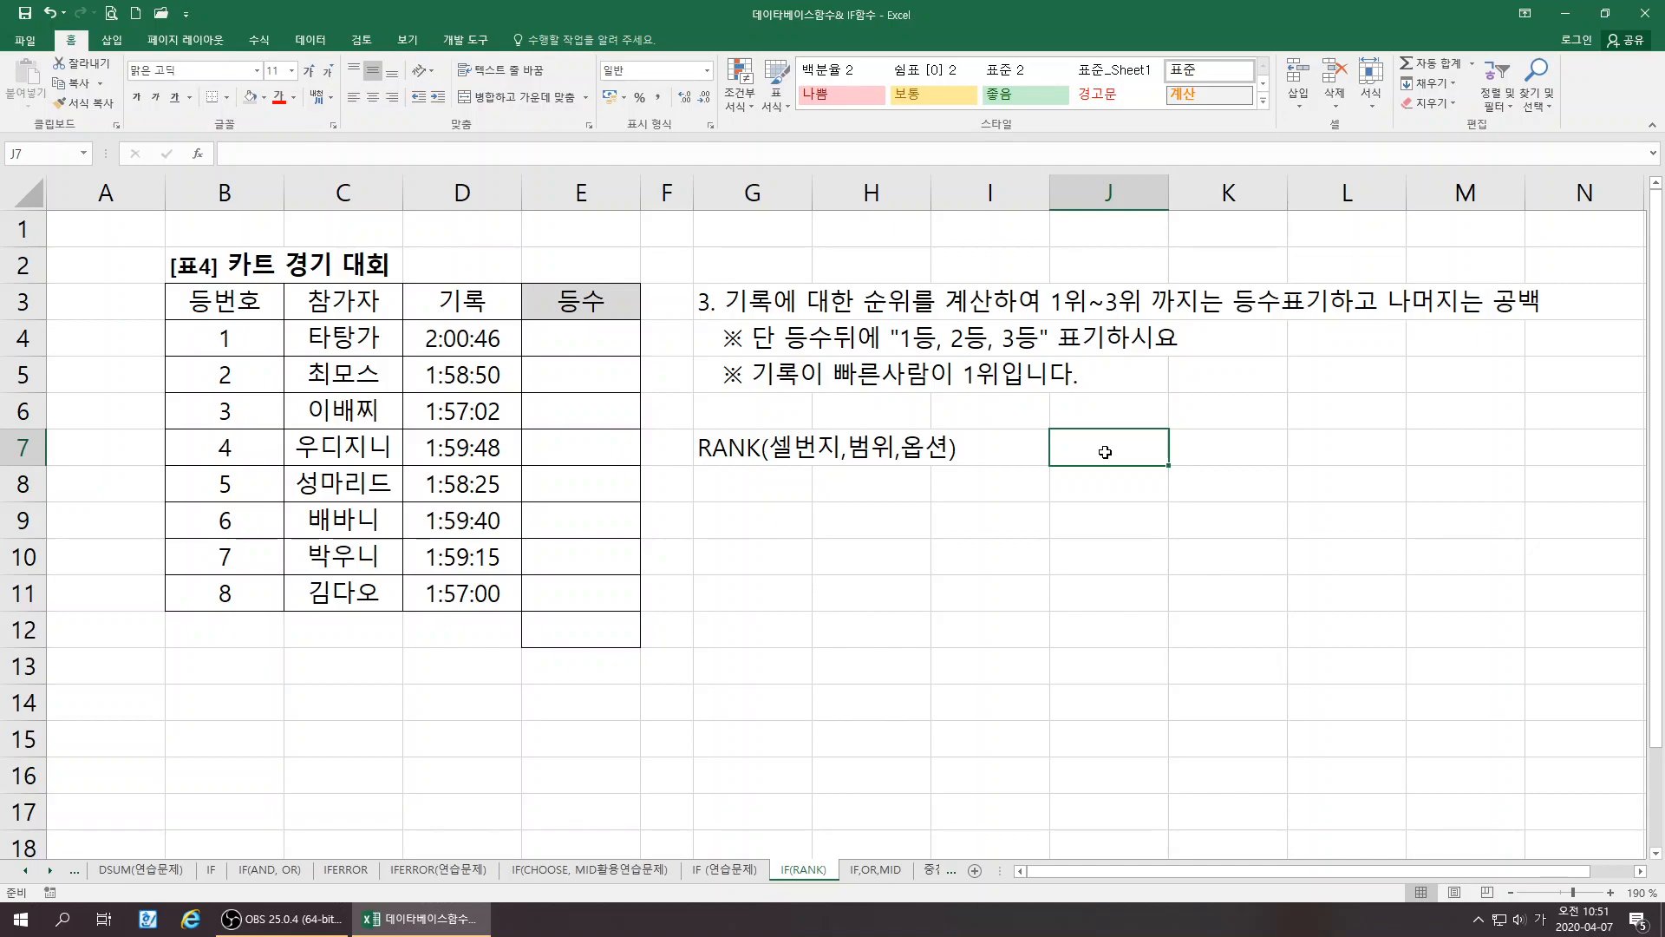
left_click_drag(476, 338, 457, 608)
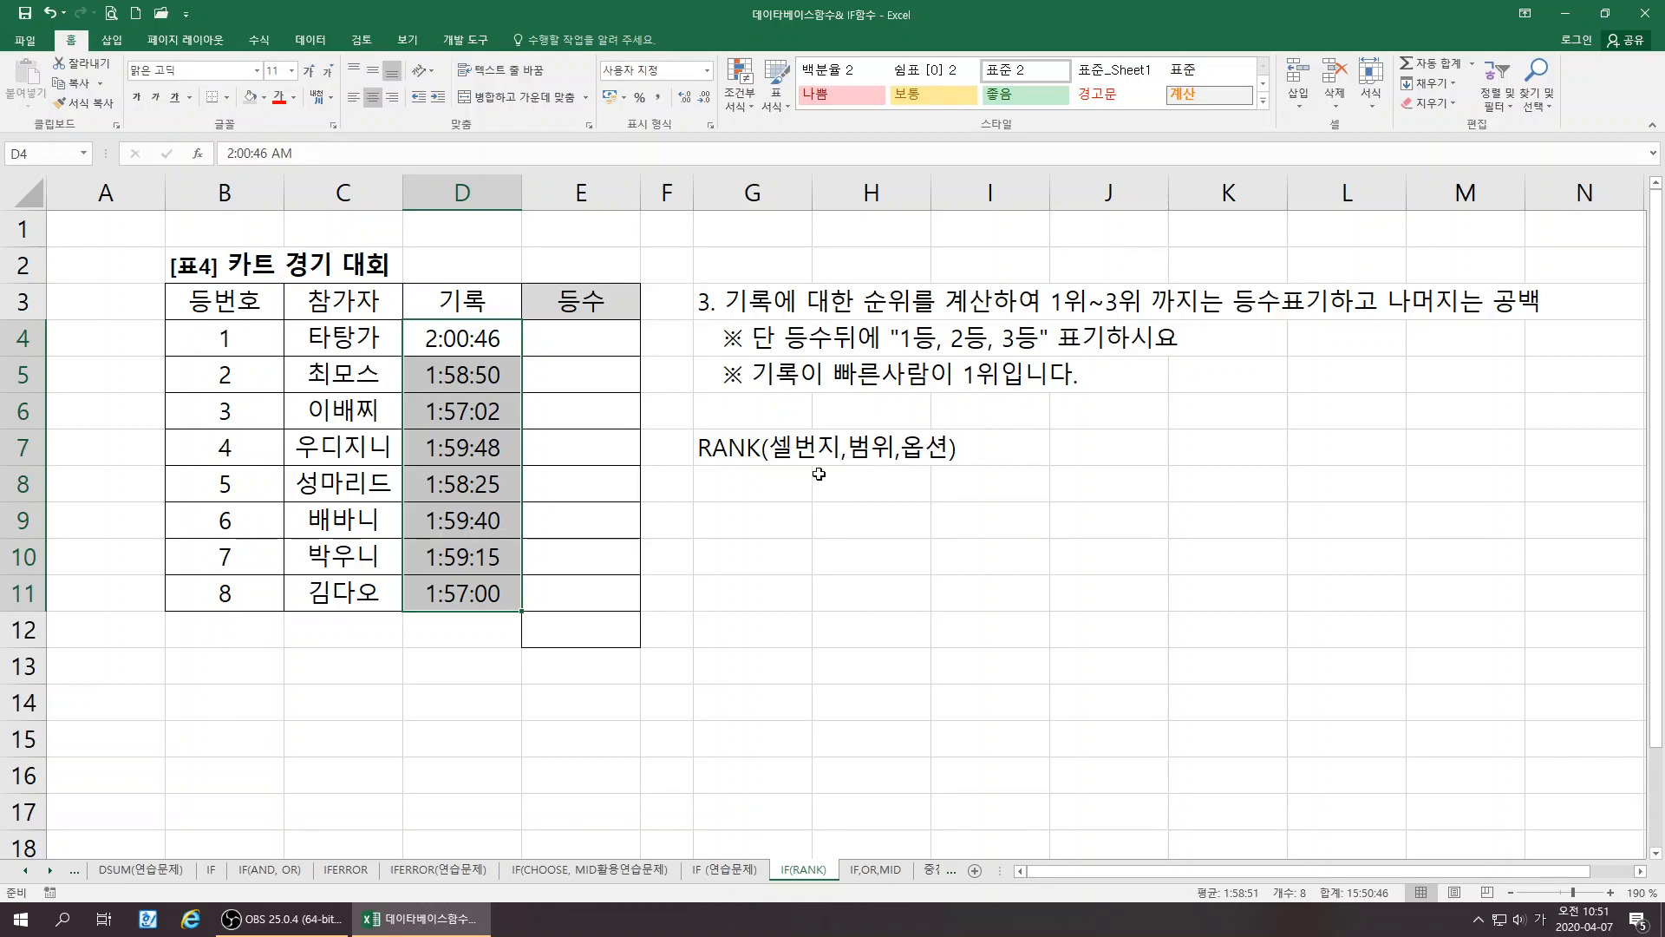
left_click(769, 520)
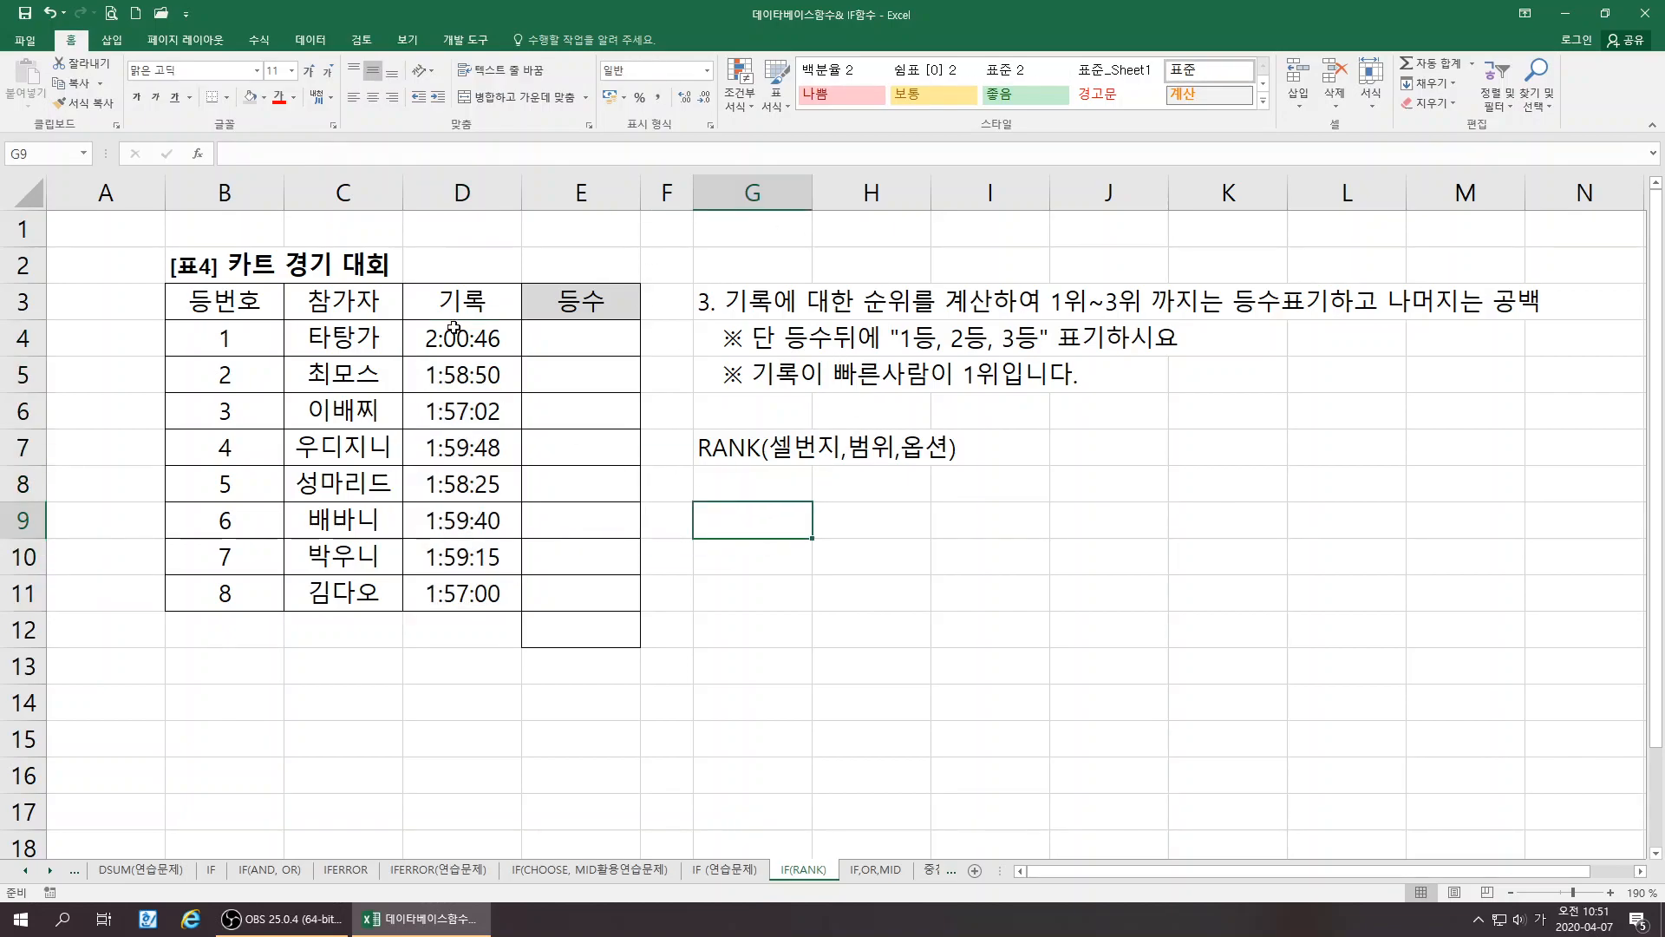
Start a plain-text formula note in G8 reading IF(RANK(D4,D4:D11,1)
left_click(759, 487)
type("=ㄱ")
key("BackSpace")
key("BackSpace")
key("Hangul")
type("IF(TA")
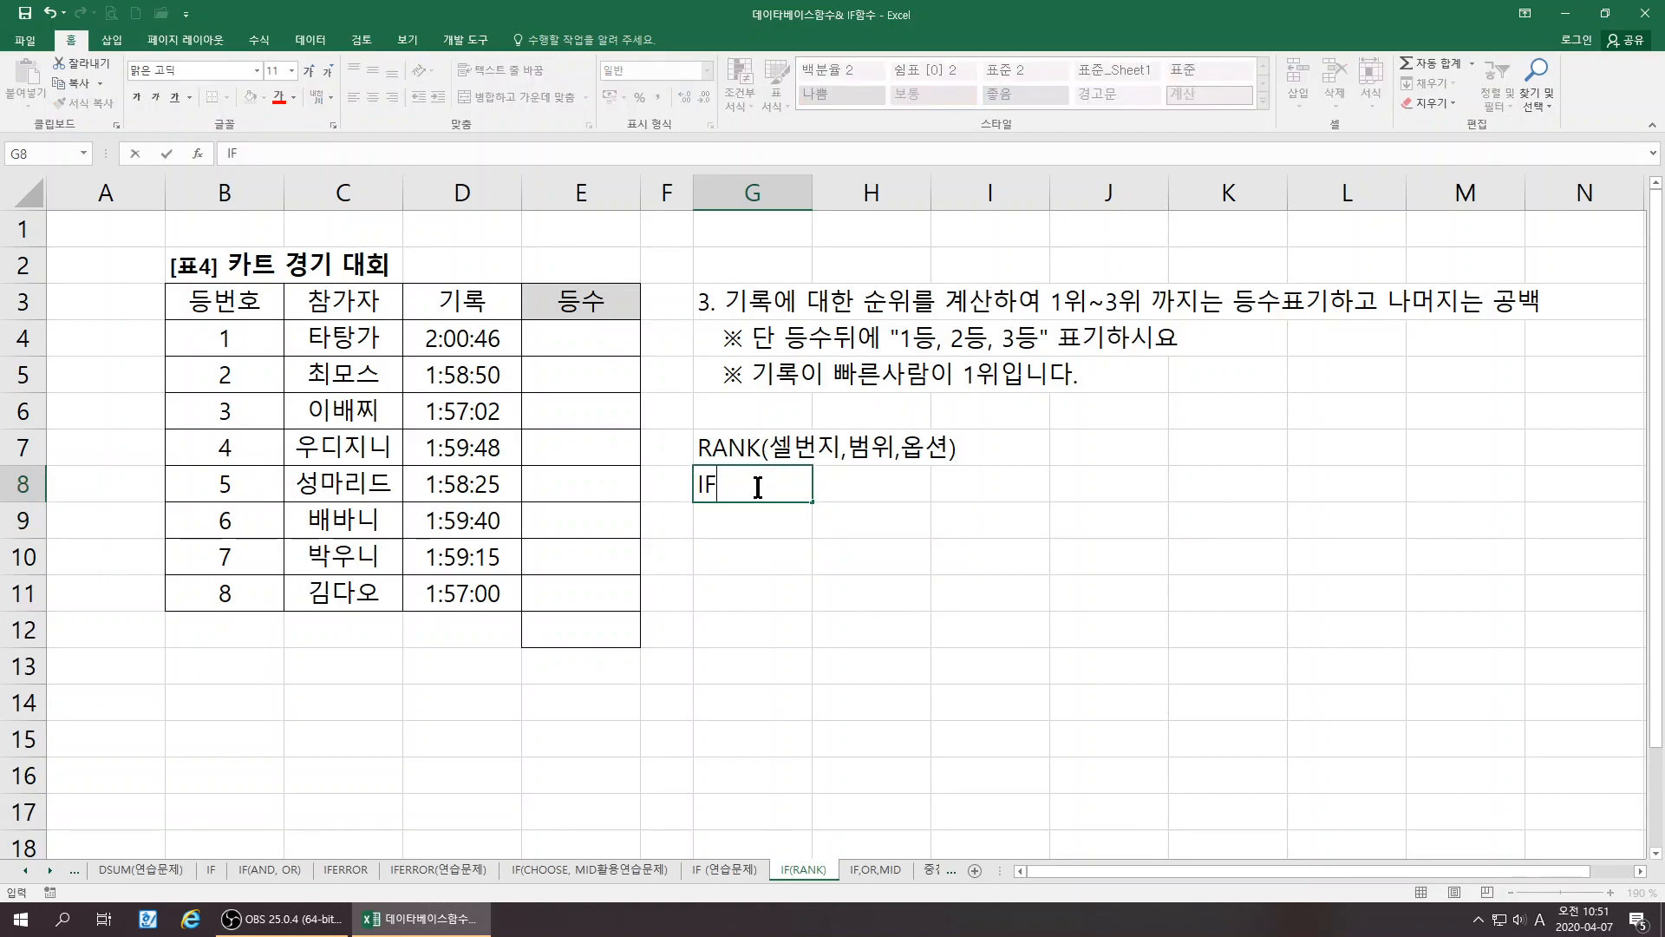
key("BackSpace")
key("BackSpace")
type("\"ㅎ")
key("BackSpace")
key("BackSpace")
key("Hangul")
type("RANK(")
type("D4")
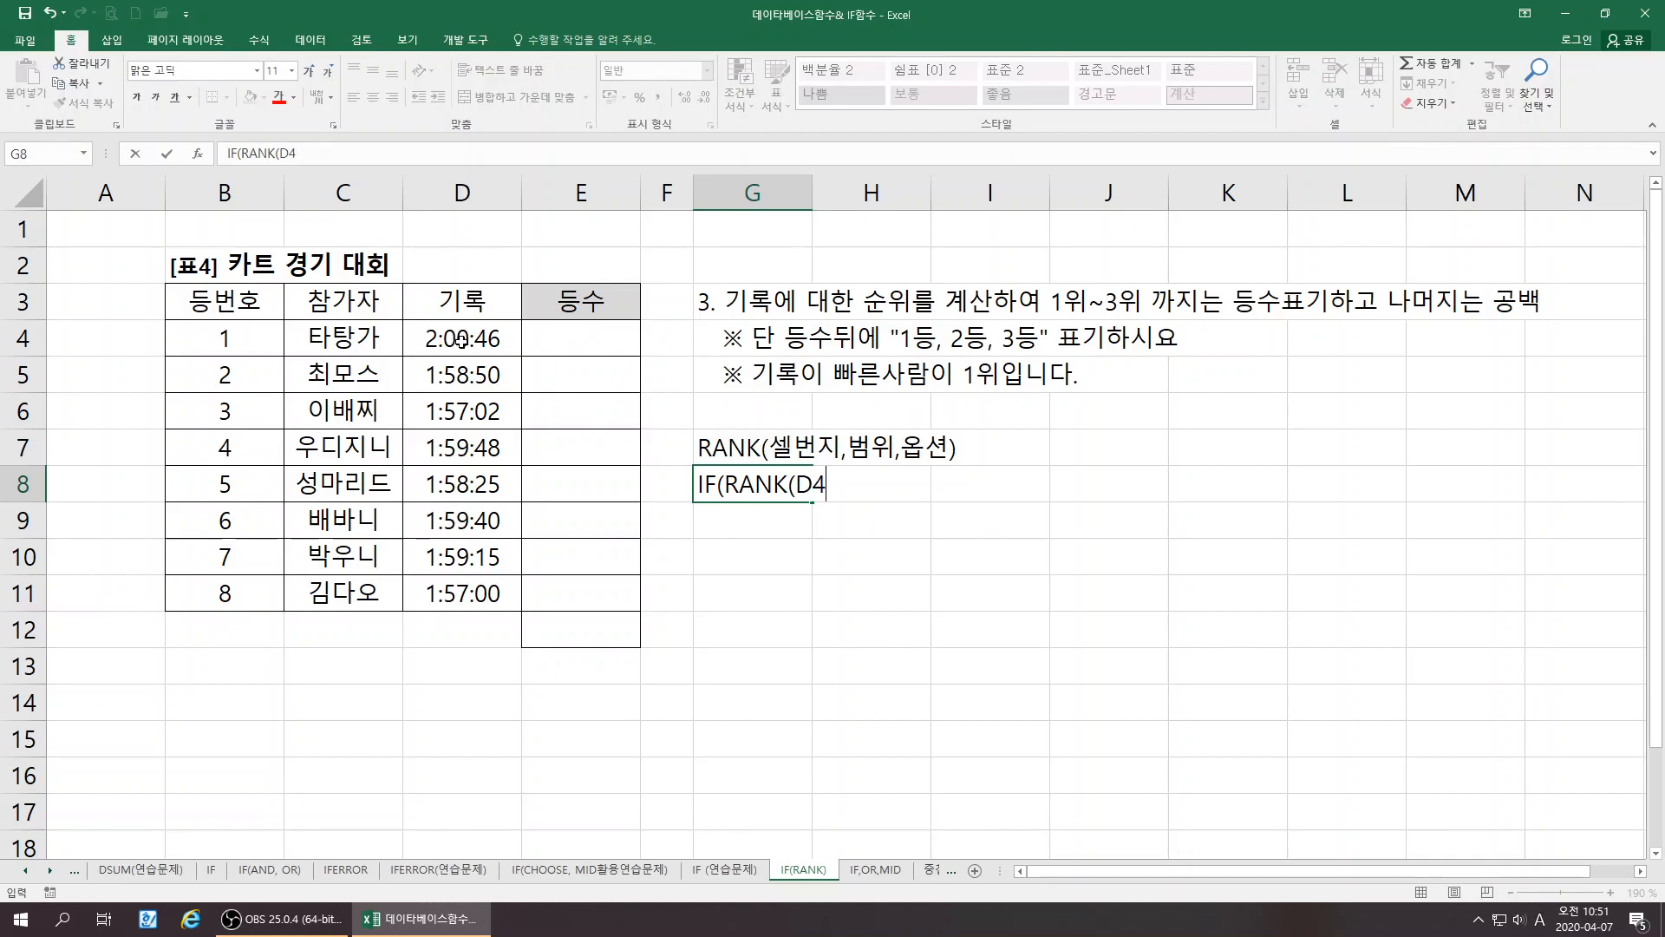
type(",D4:D11,1)")
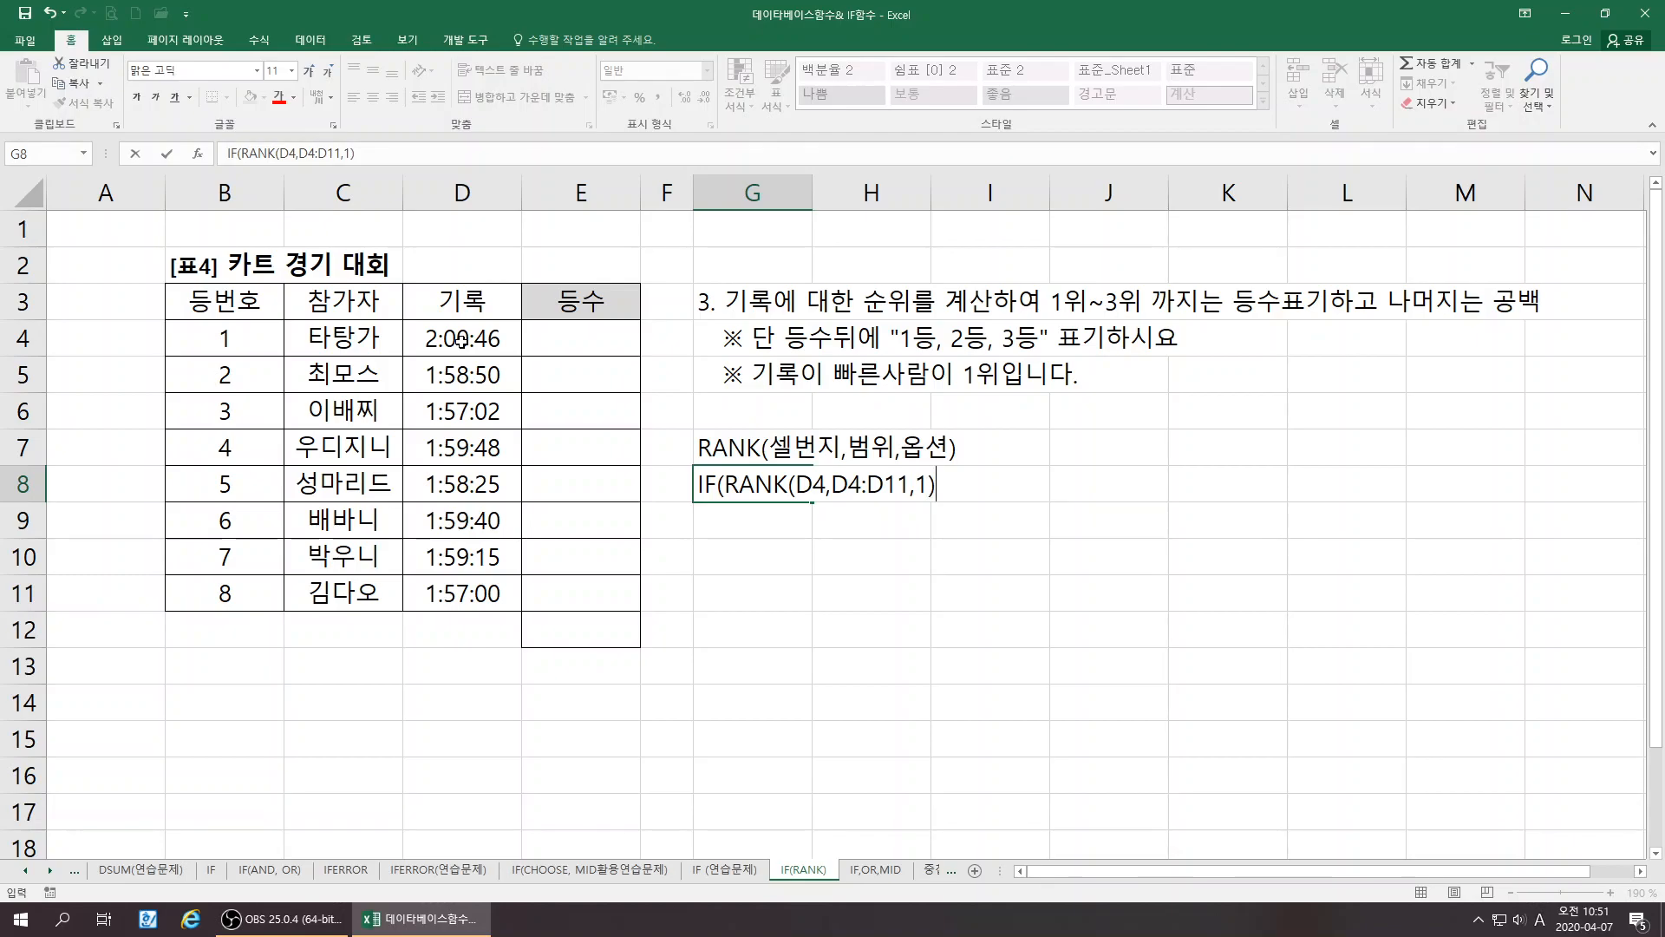
Complete the condition in the G8 note with <=3 after the RANK expression
type("=1")
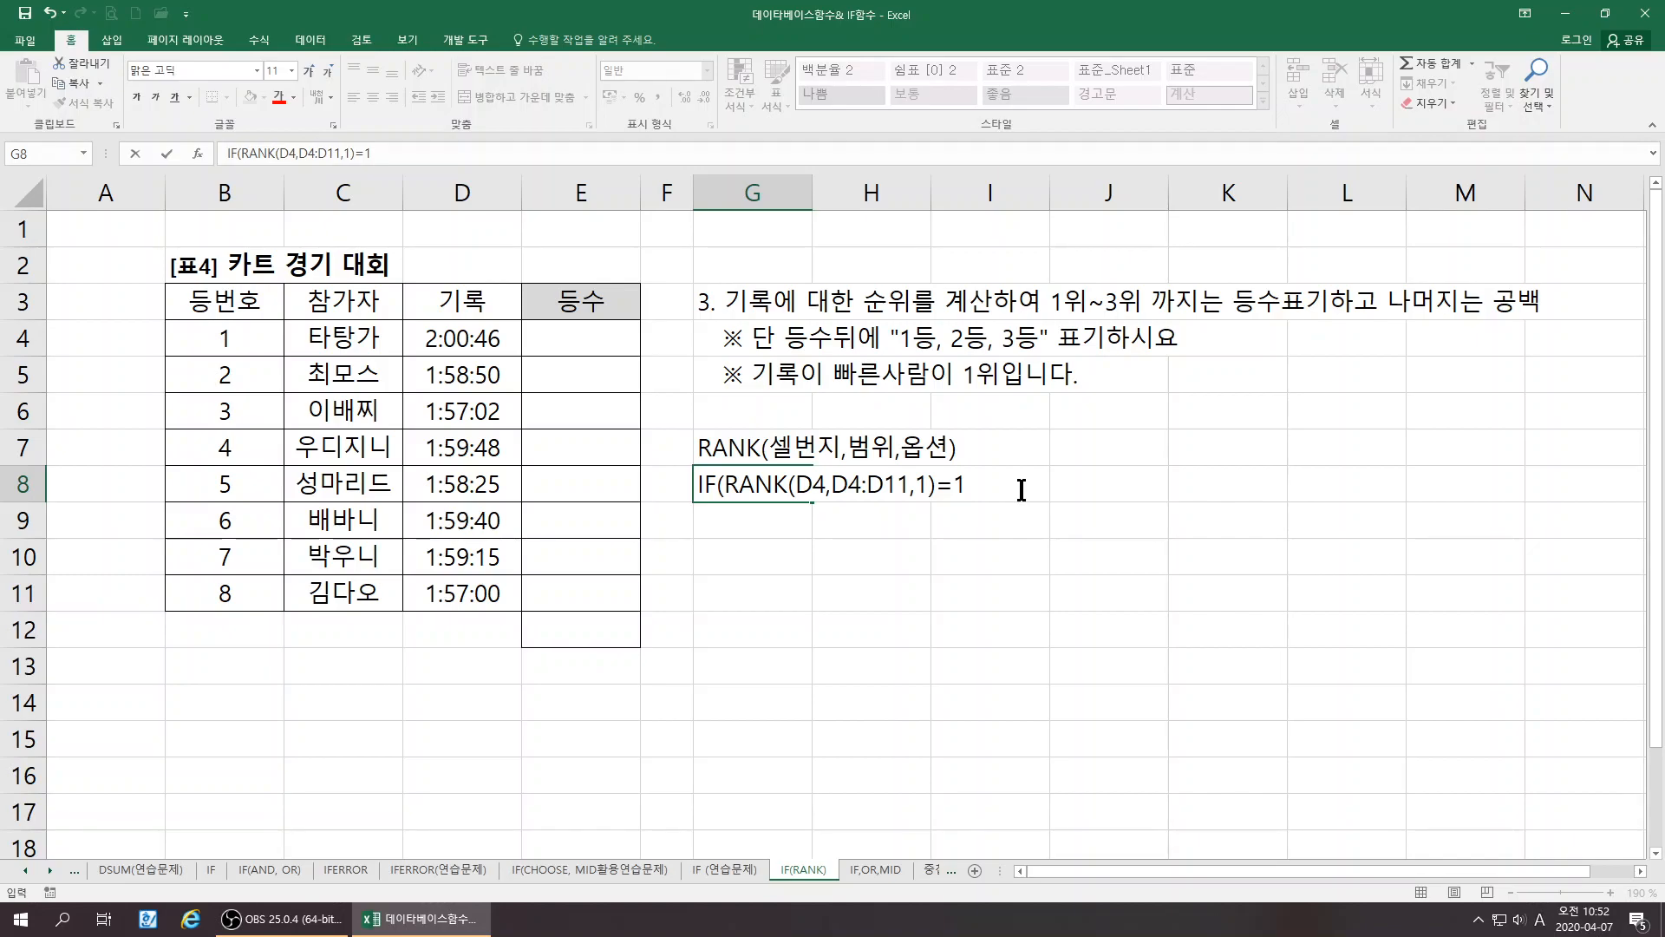
key("BackSpace")
key("BackSpace")
type("<=")
key("Right")
key("Right")
key("Right")
key("Right")
key("Right")
key("Right")
key("Right")
key("Right")
key("Right")
key("Right")
key("Right")
key("Right")
Add RANK(D4,D4:D11,1) as the value-if-true part of the G8 note
type("RANK(D4")
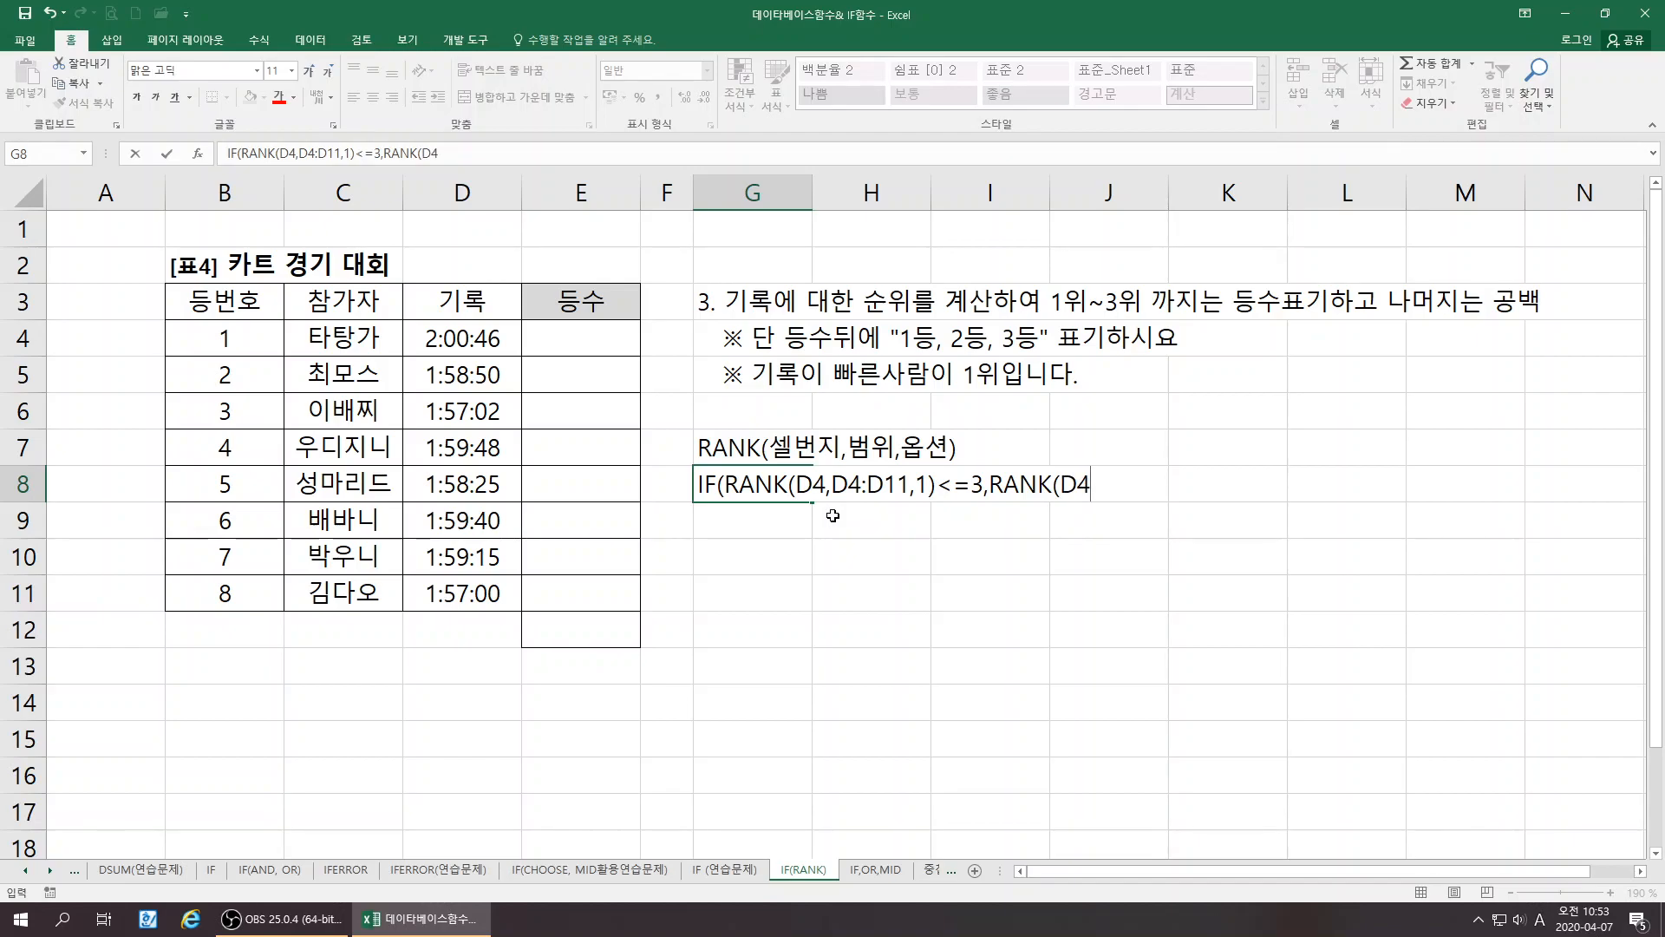
type(":D4:D11")
left_click(1151, 487)
key("BackSpace")
type(",")
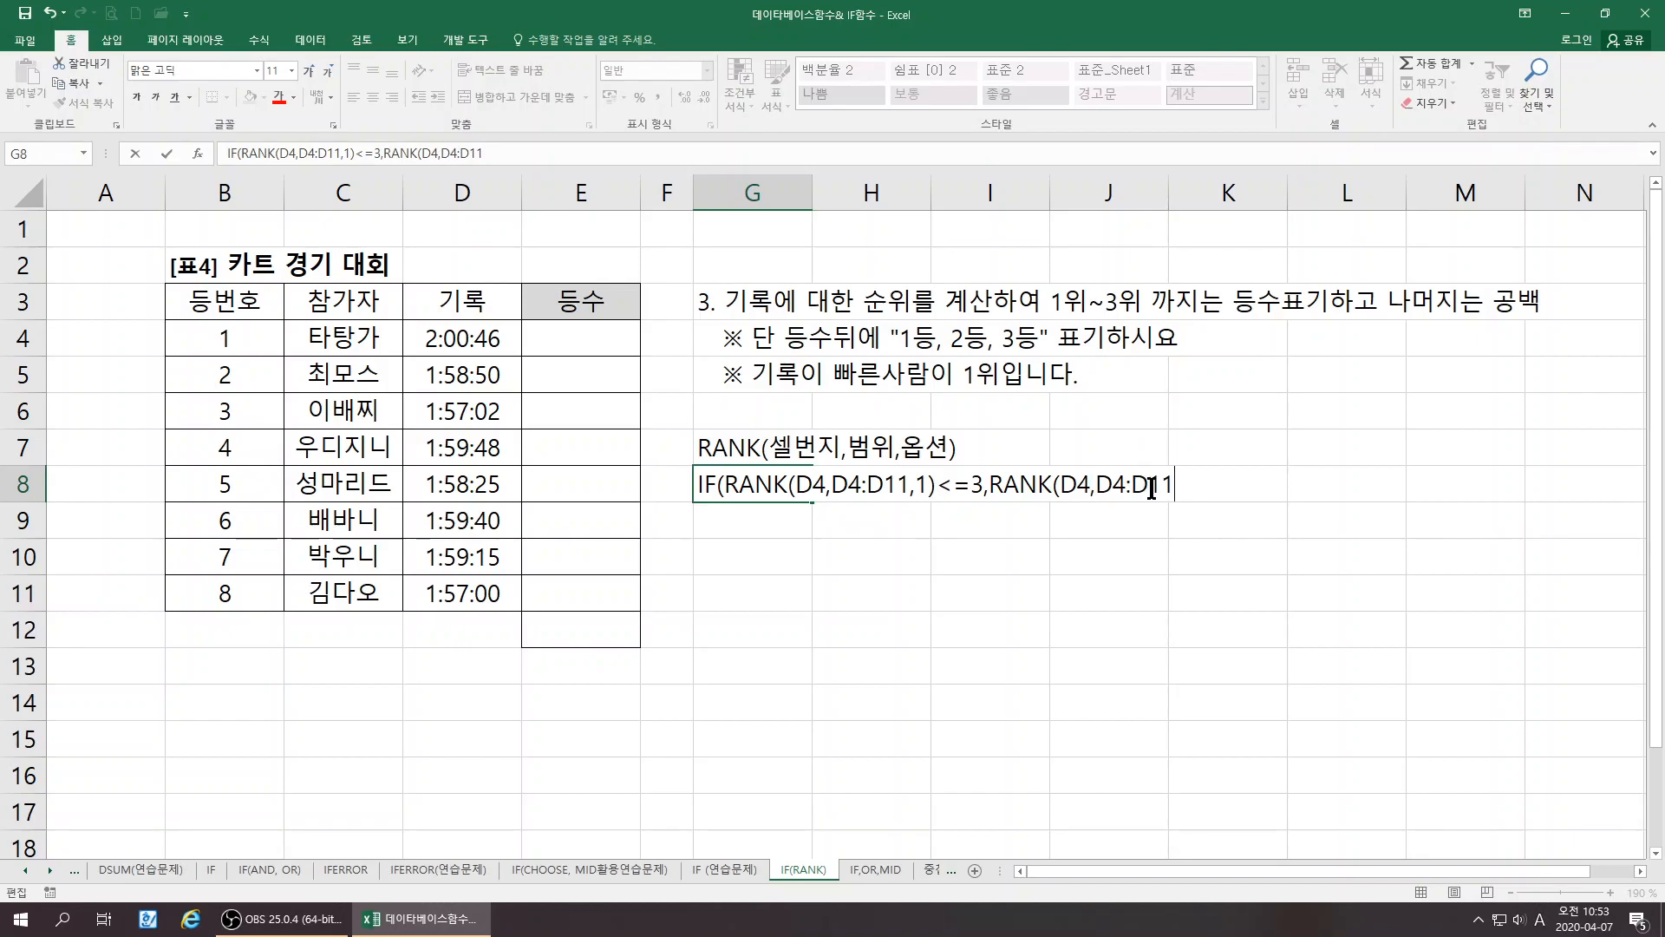
type(",1)")
Append &"등" to the second RANK in G8 and finish the note with ,"") for all other ranks
left_click_drag(994, 482, 1212, 484)
left_click(1214, 484)
type("&\"EMD")
key("BackSpace")
key("BackSpace")
key("BackSpace")
key("Hangul")
type("등\"")
left_click_drag(1062, 483, 1181, 483)
left_click(1243, 483)
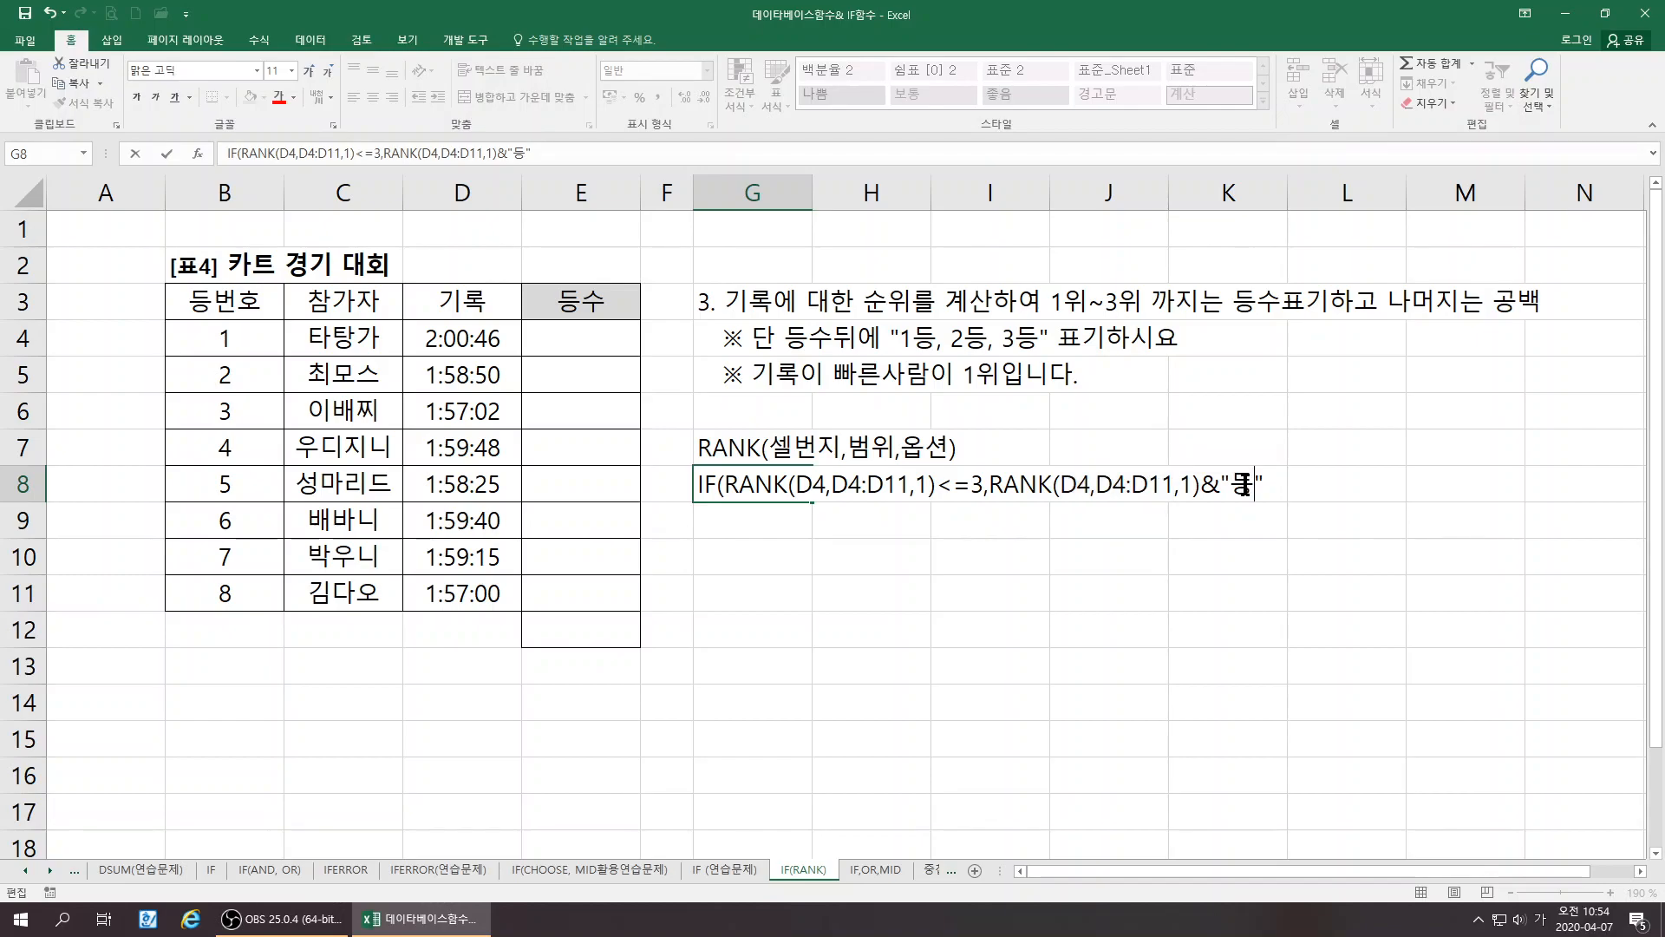
type(",\"\")")
key("Return")
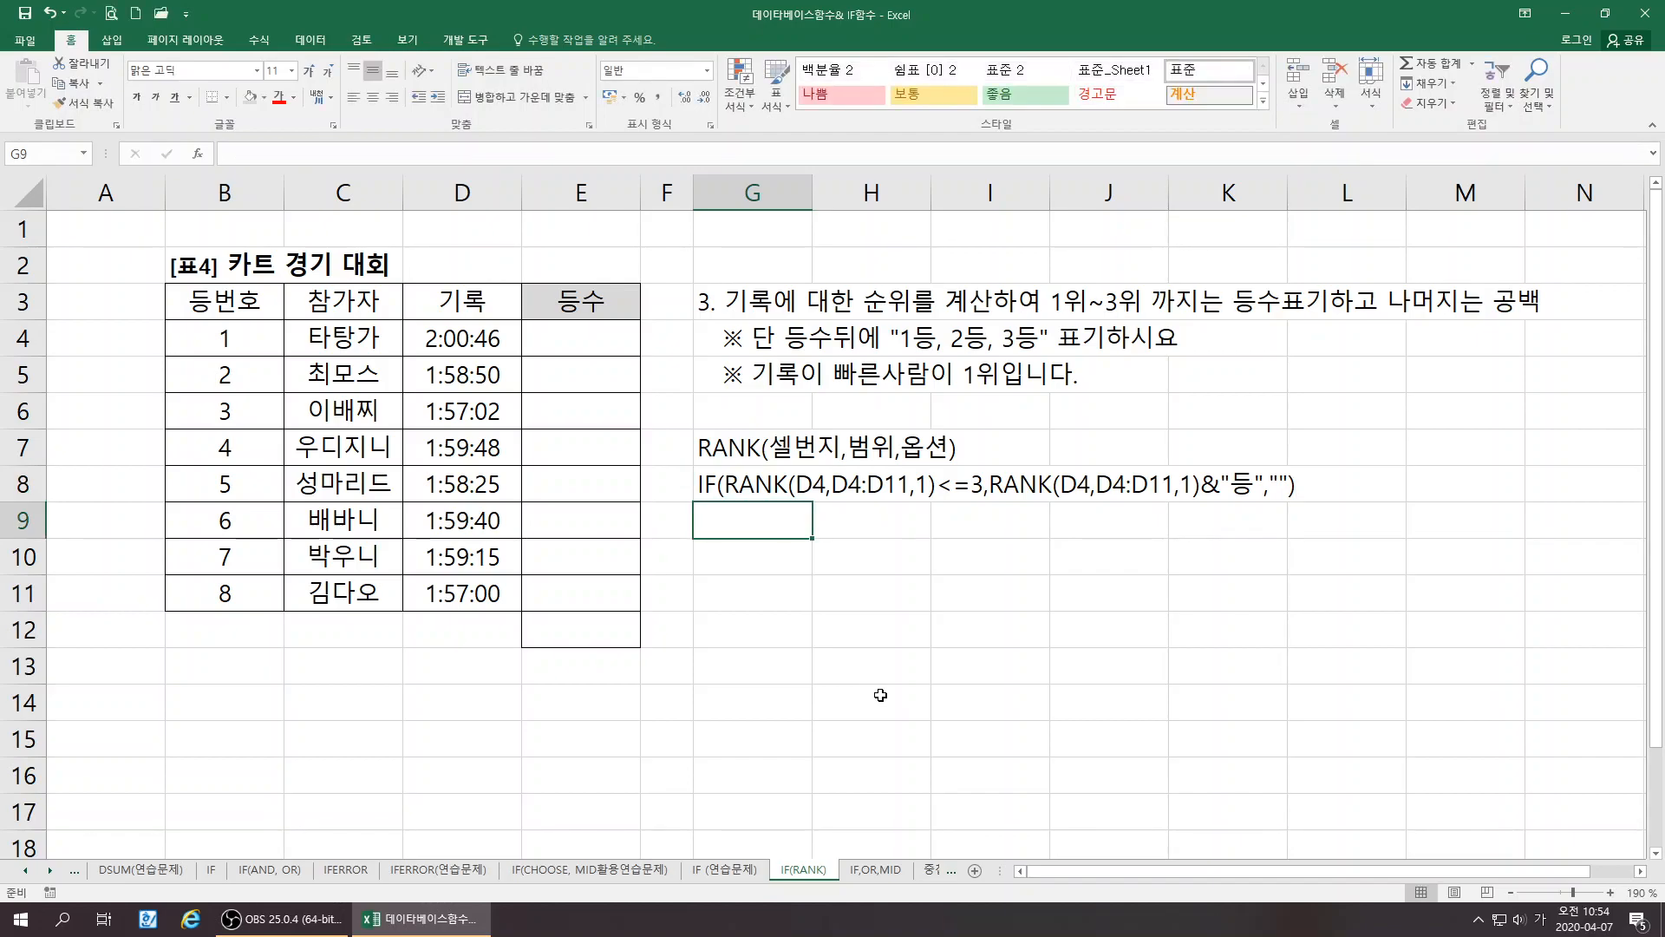
Turn the G8 note into a live formula by adding a leading equals sign
left_click(727, 486)
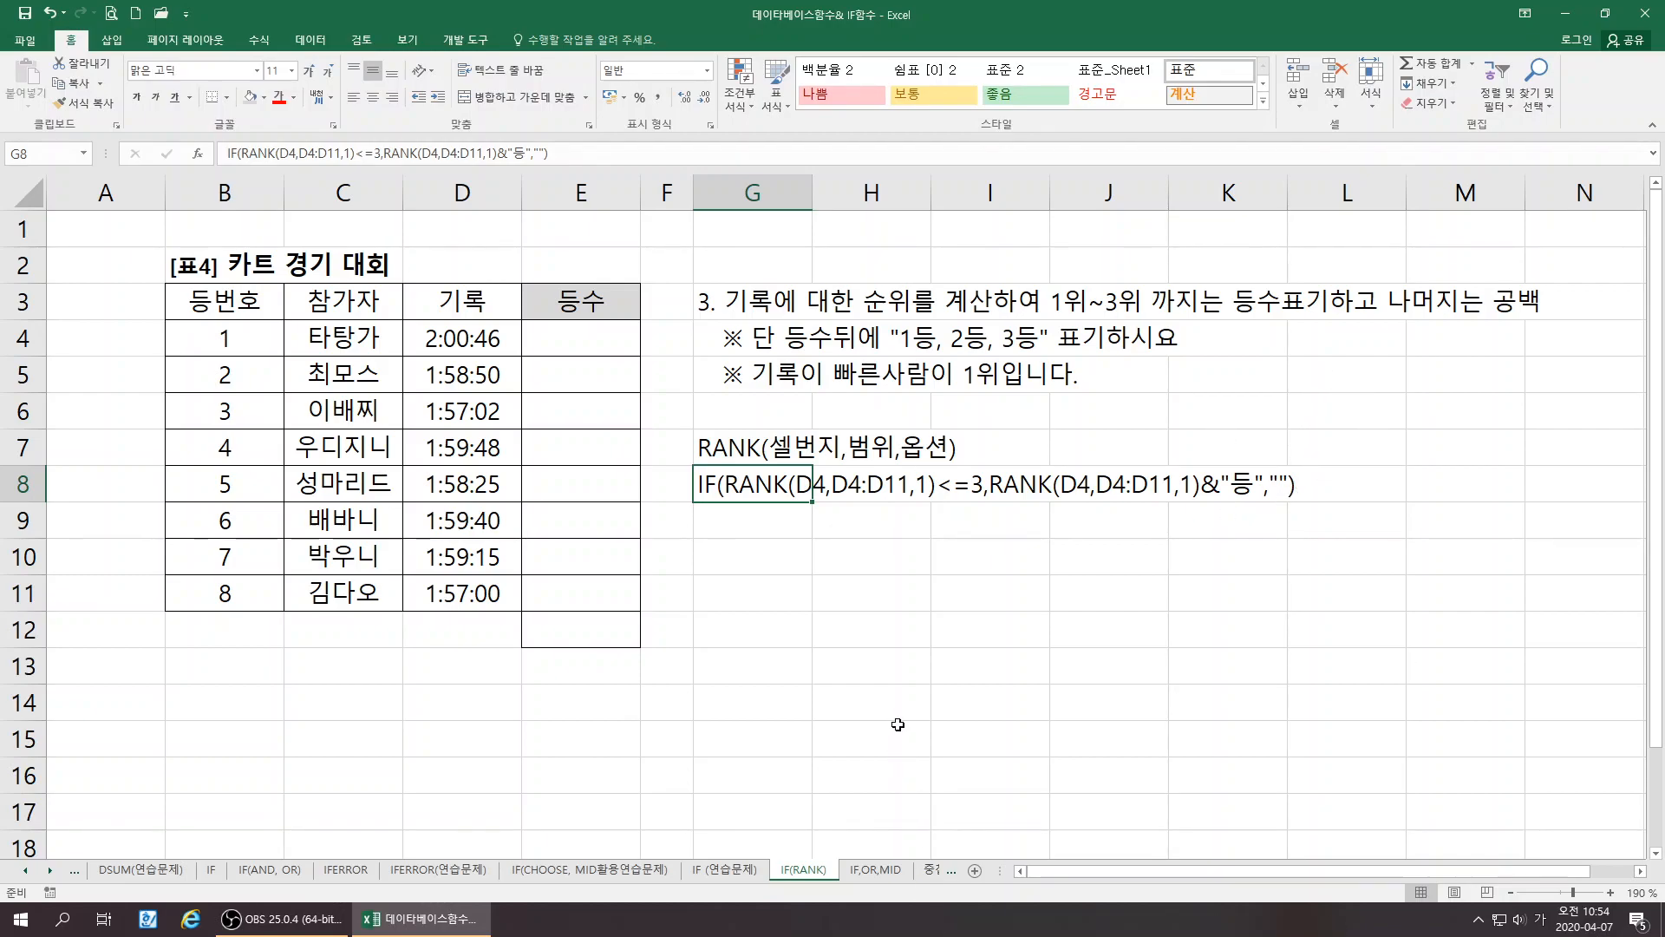
double_click(699, 482)
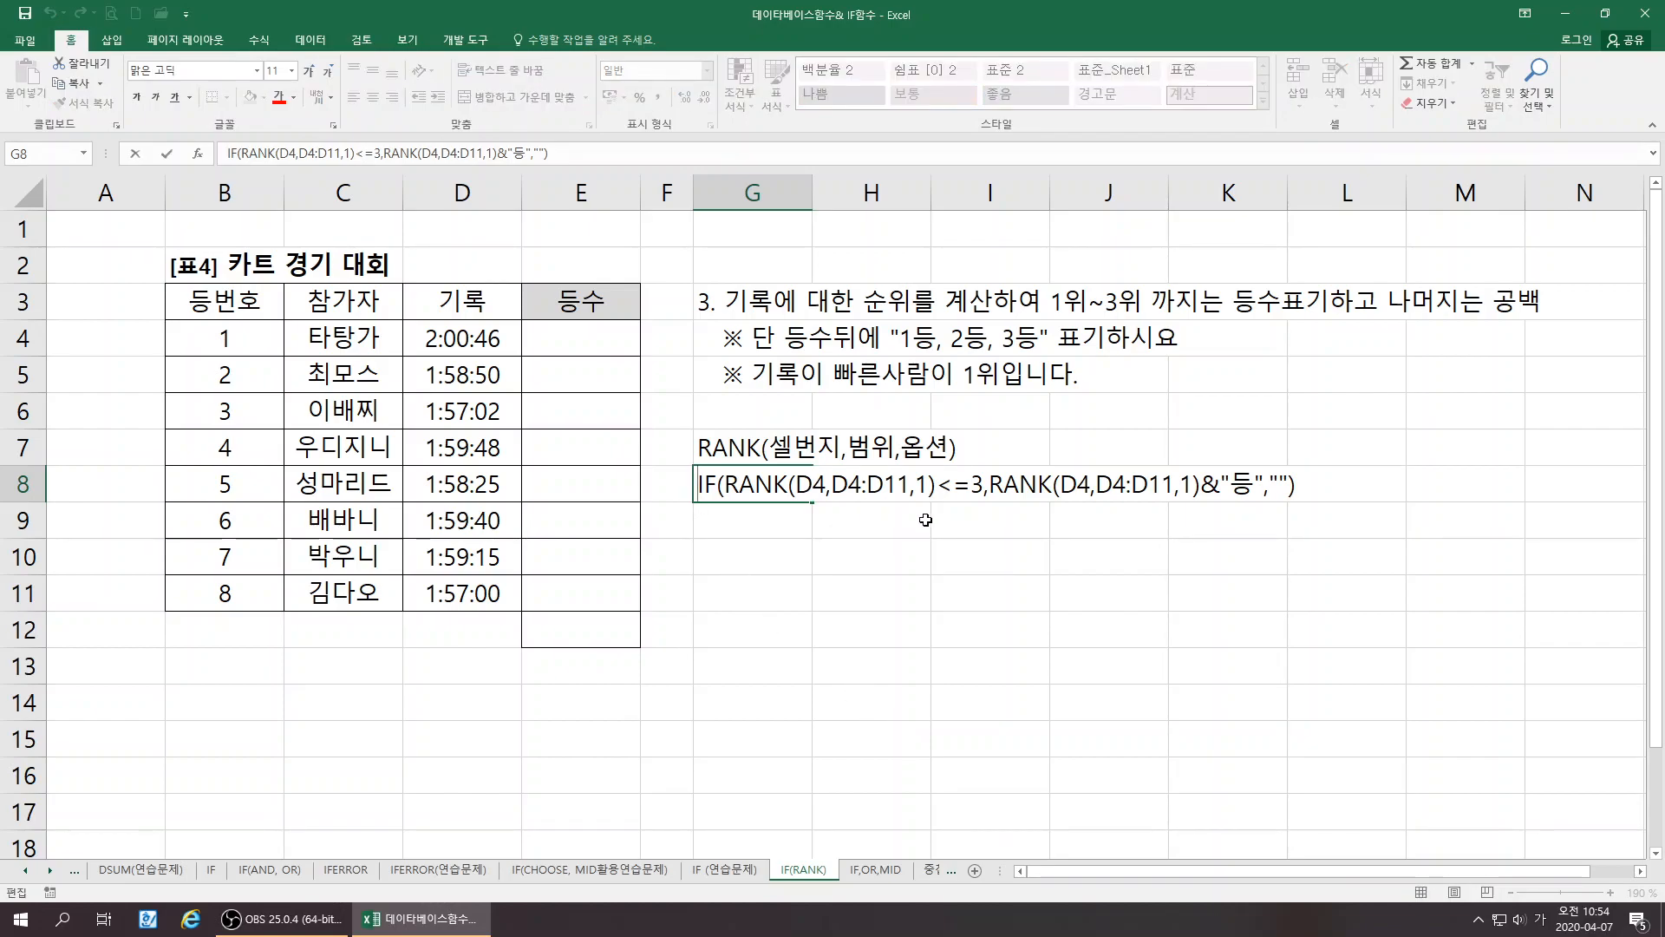
type("=")
key("Return")
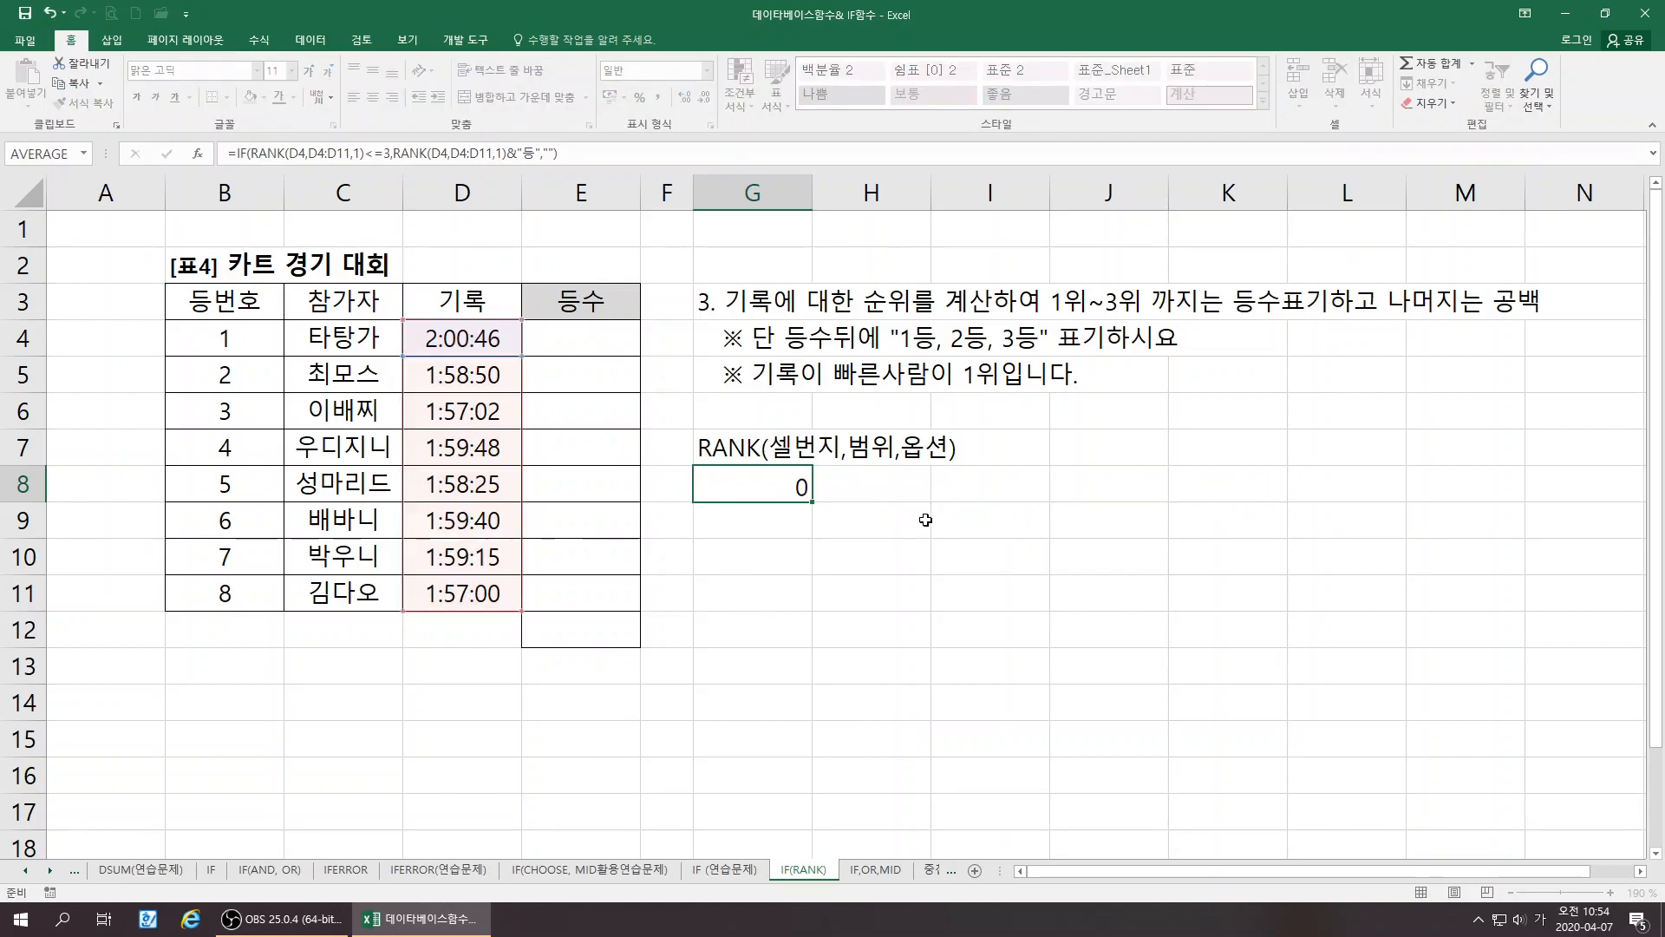
Append &"등" after the closing parenthesis of the IF formula in G8
left_click(761, 478)
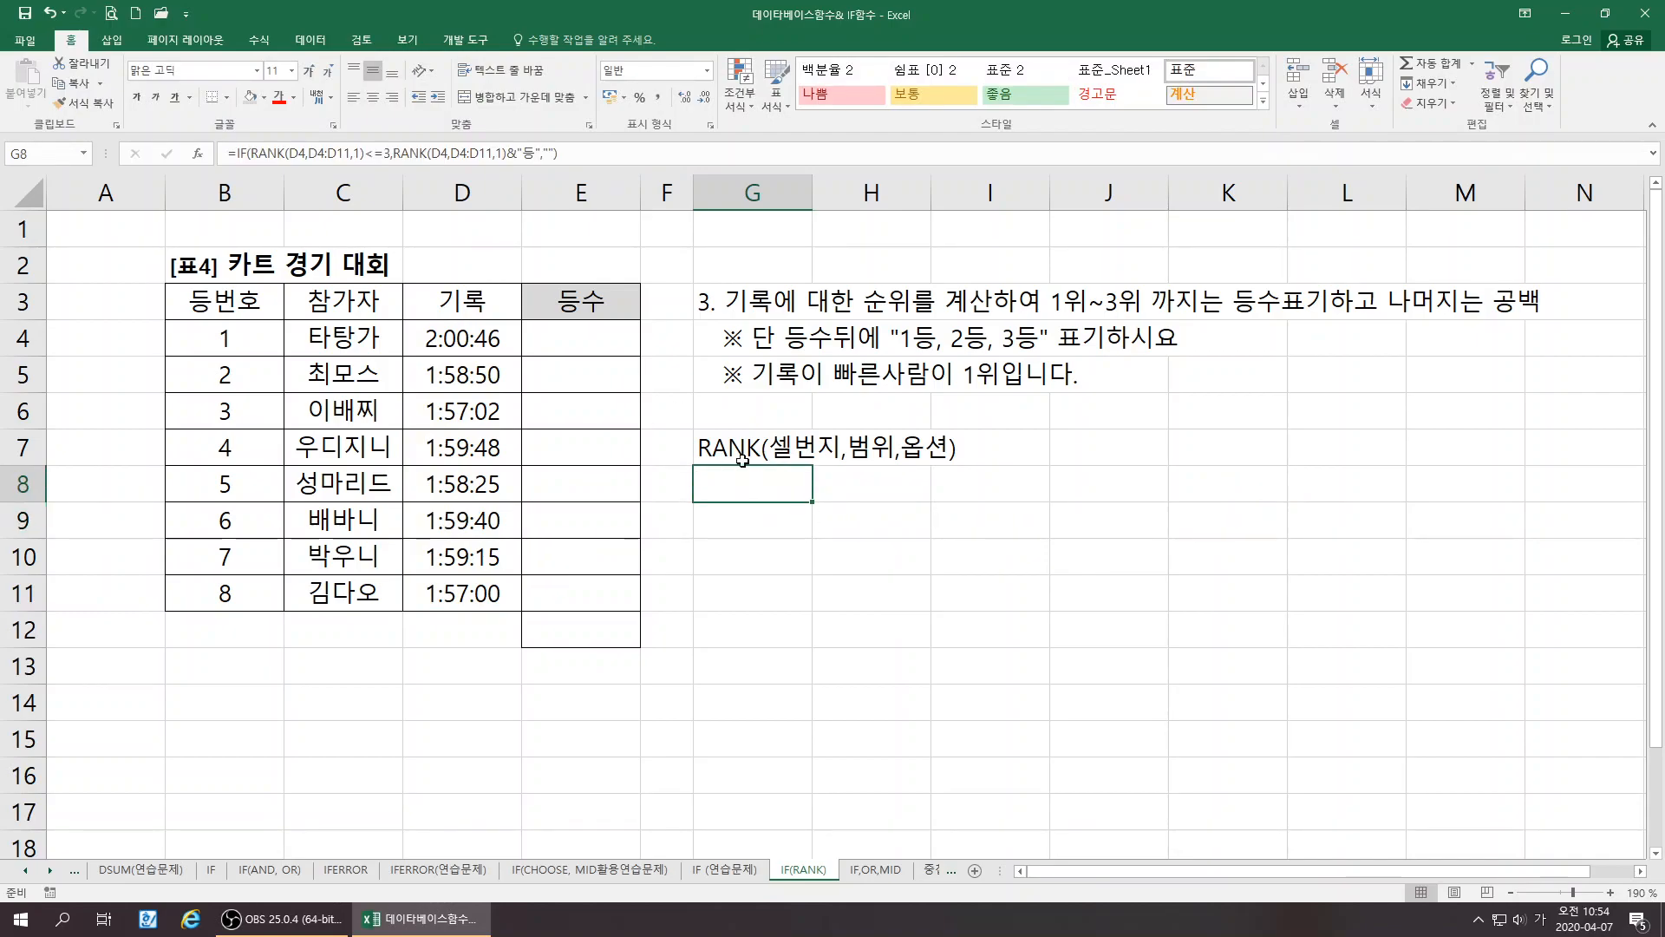
left_click(575, 160)
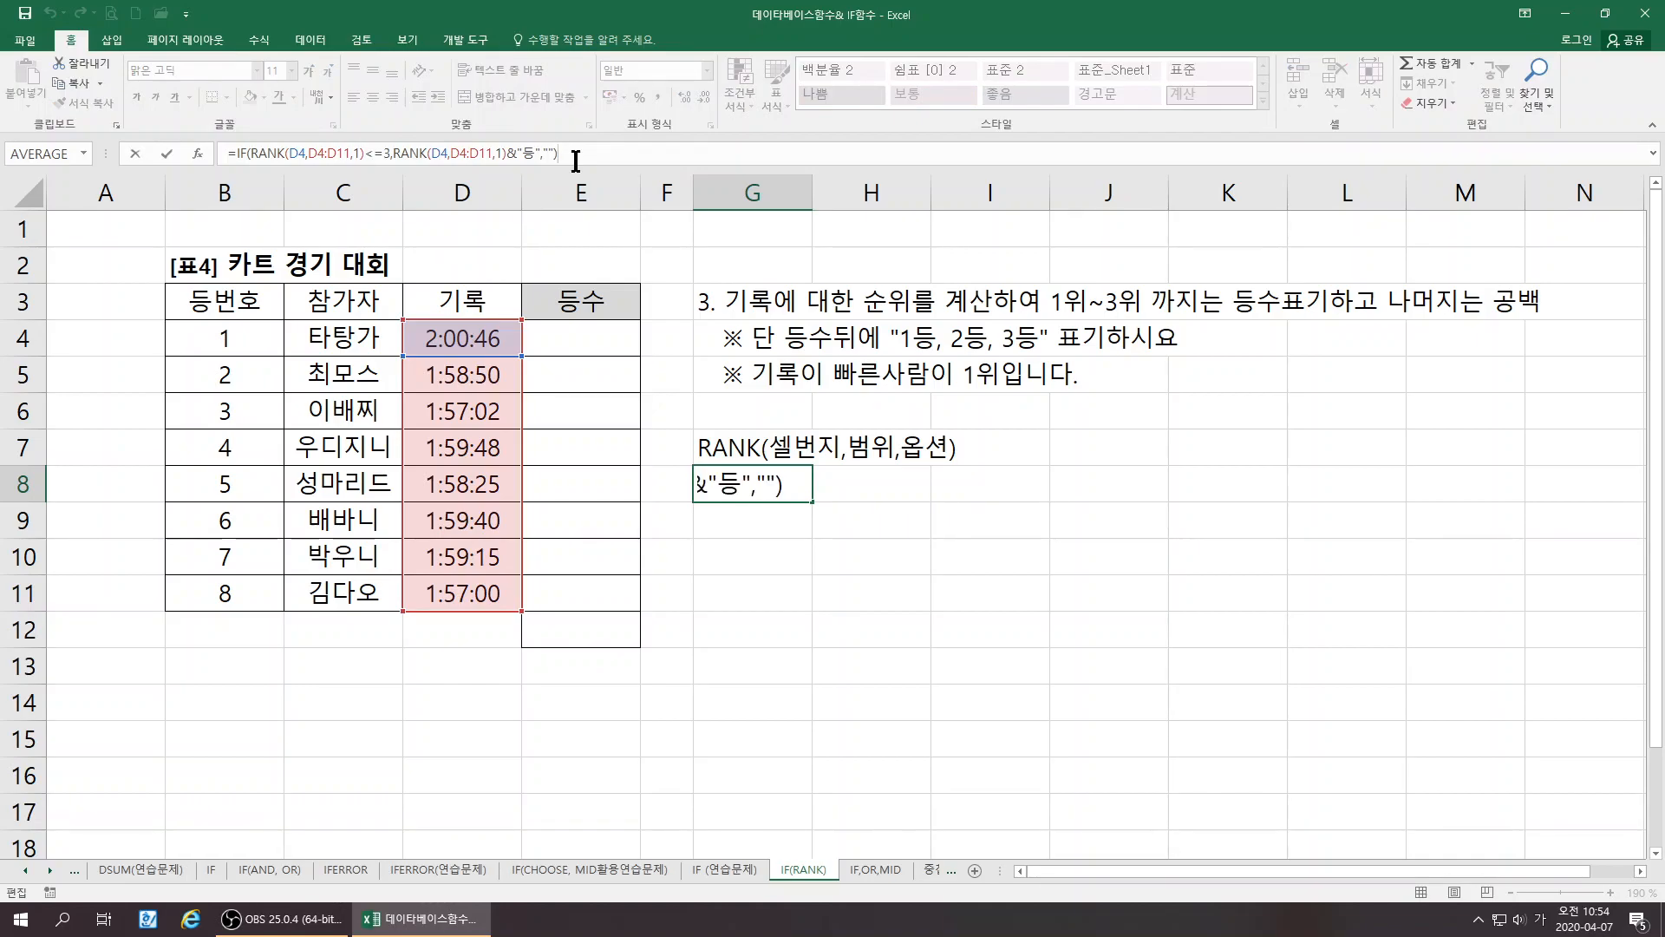
type("&\"")
key("Hangul")
type("END")
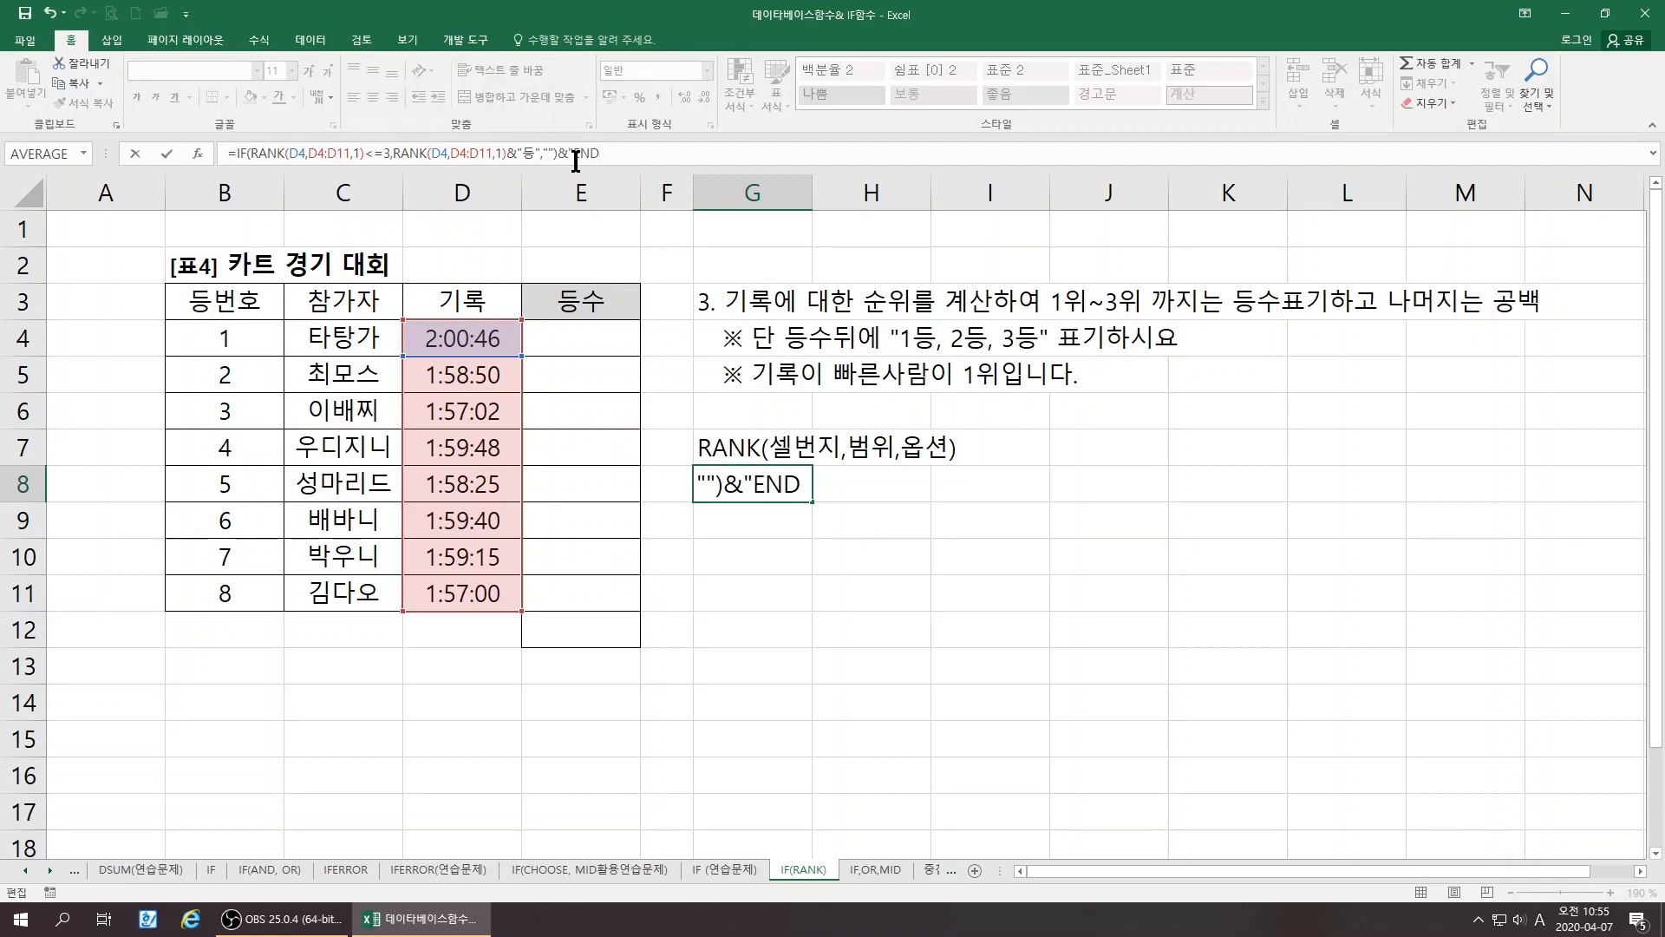
key("BackSpace")
key("BackSpace")
key("BackSpace")
key("Hangul")
type("등")
key("Return")
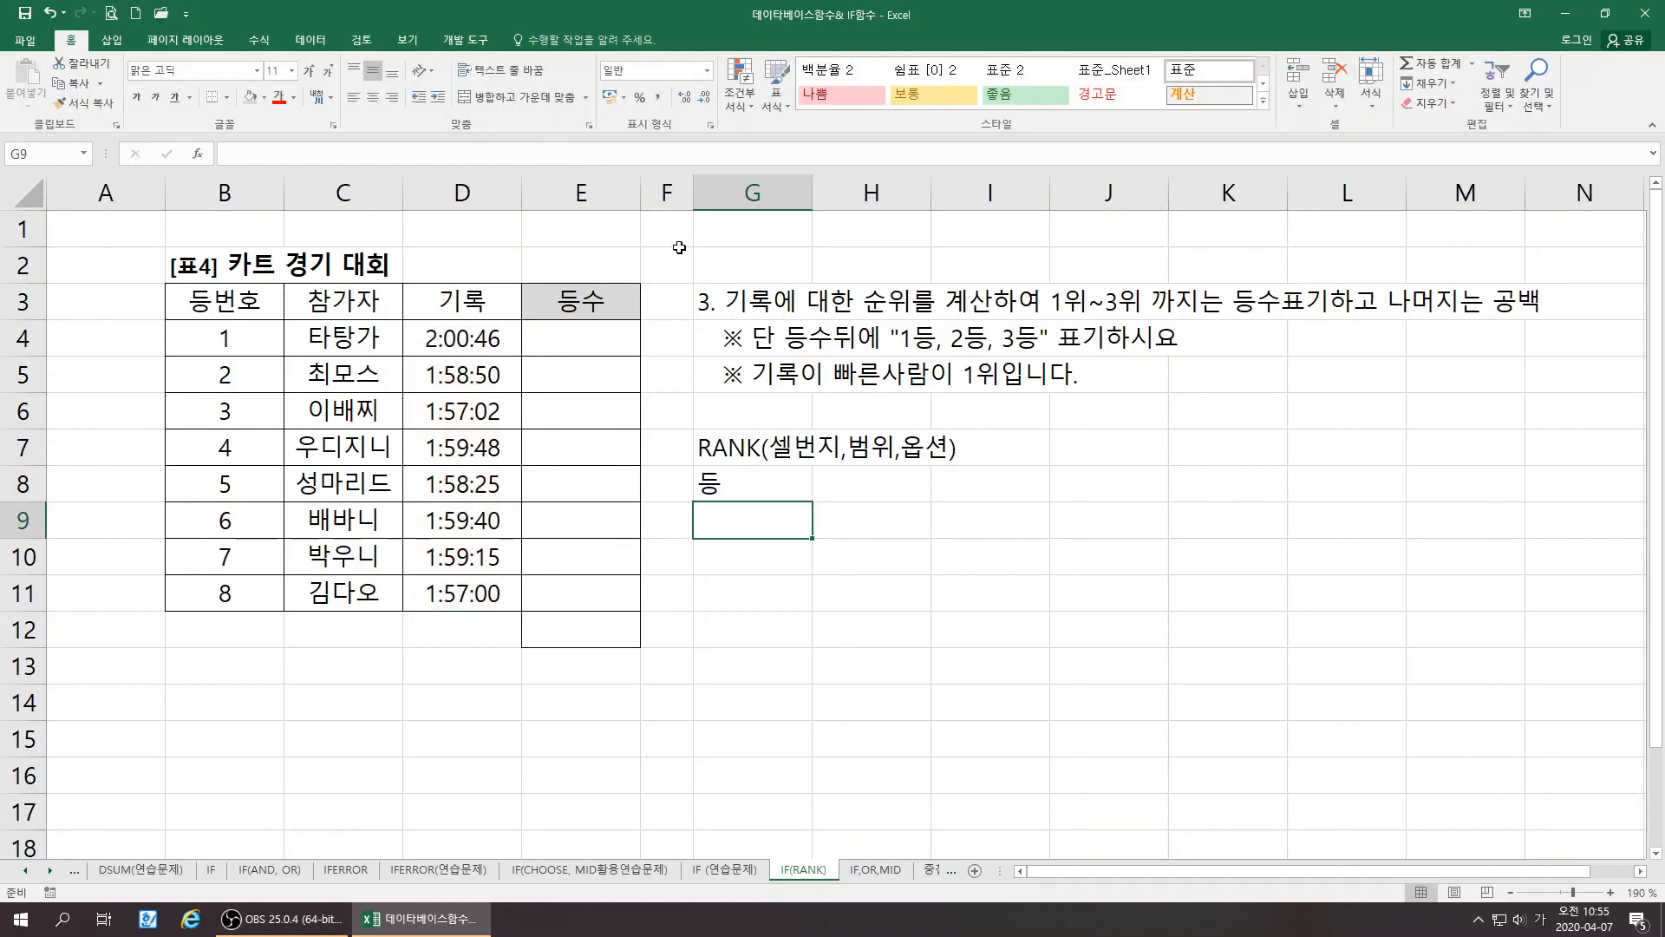
Remove the leading equals sign from G8 to turn the formula back into plain text
left_click(739, 497)
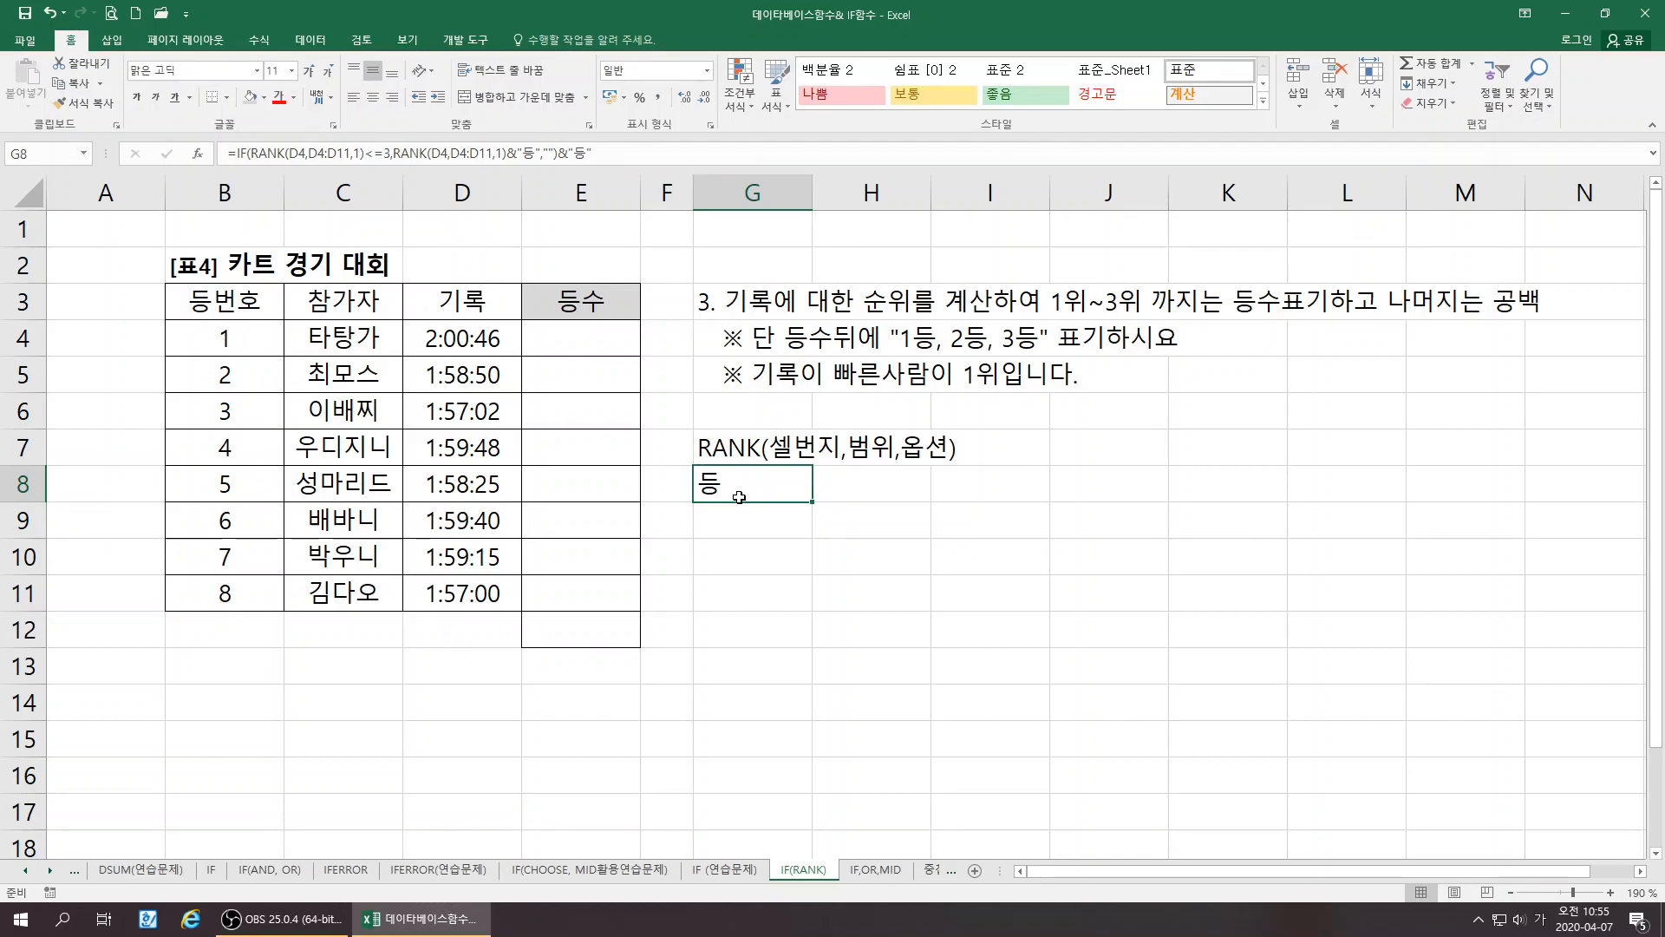
left_click(238, 154)
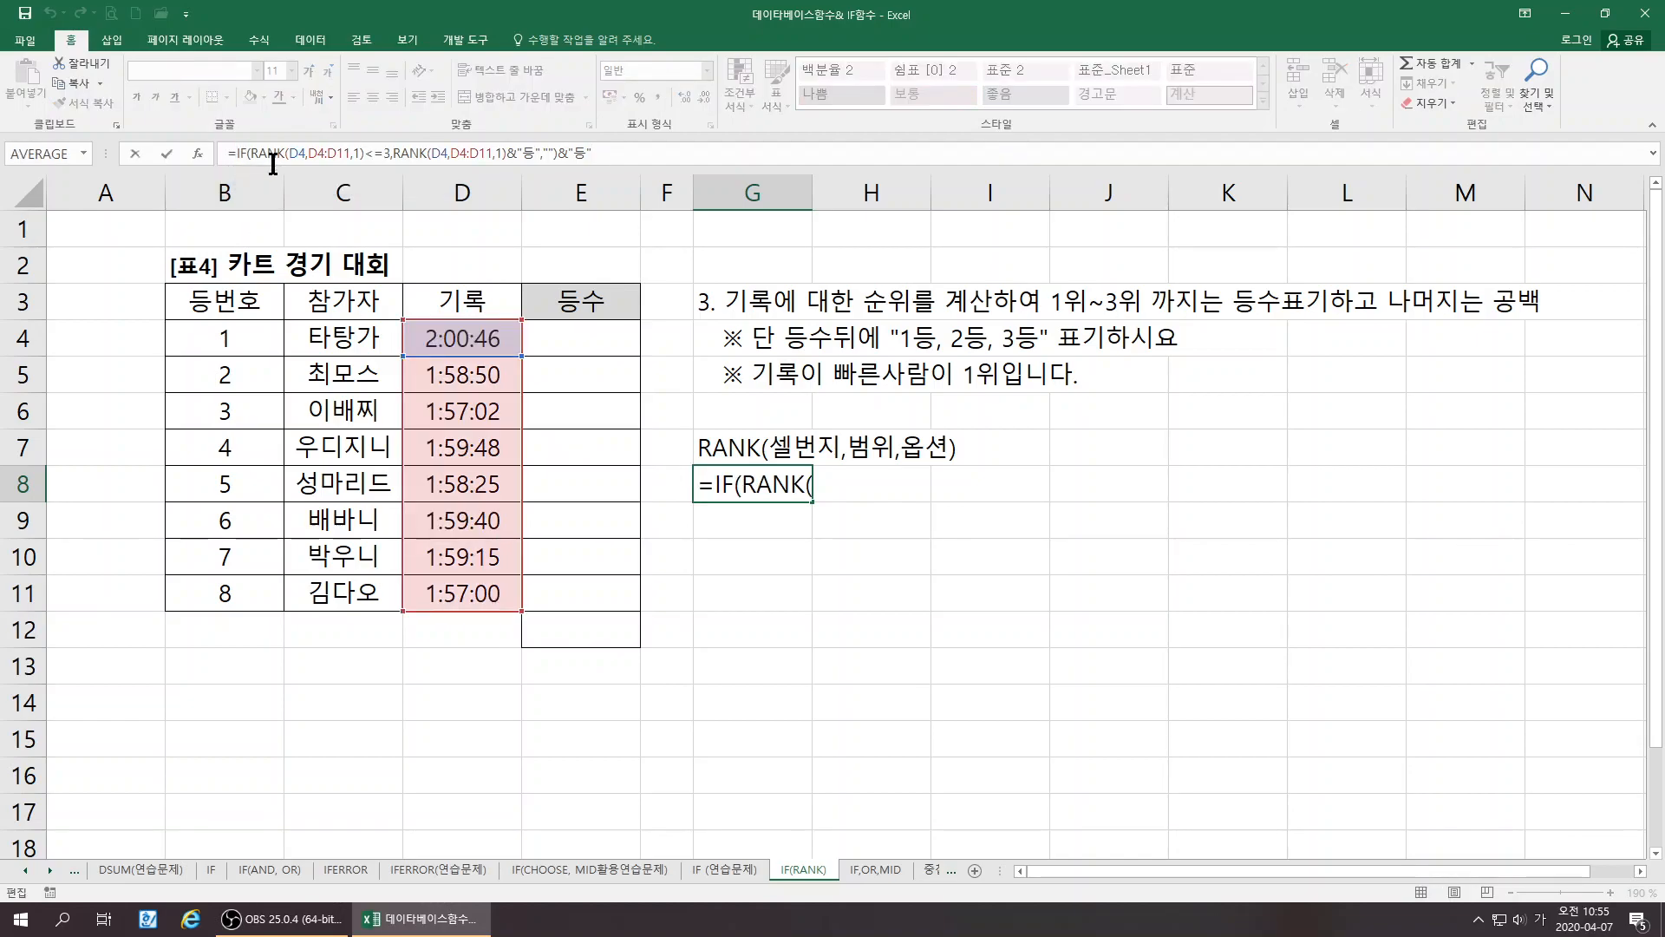
key("Home")
key("Delete")
key("Return")
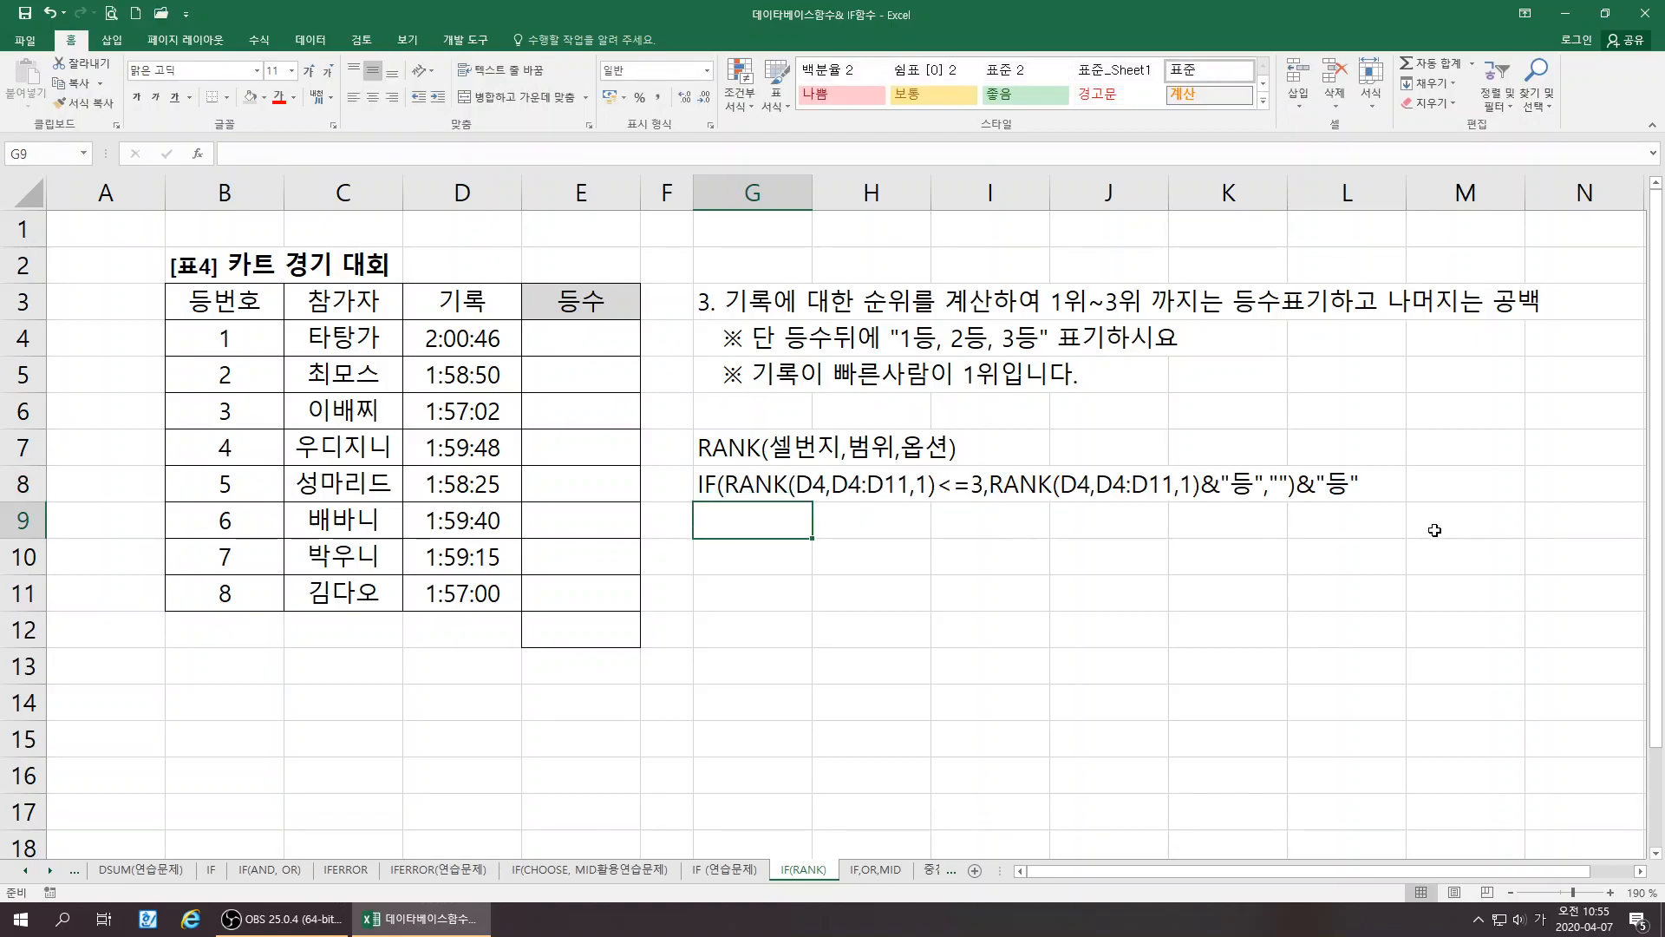
Delete the trailing &"등" after the closing parenthesis in the G8 note
left_click(752, 483)
key("F2")
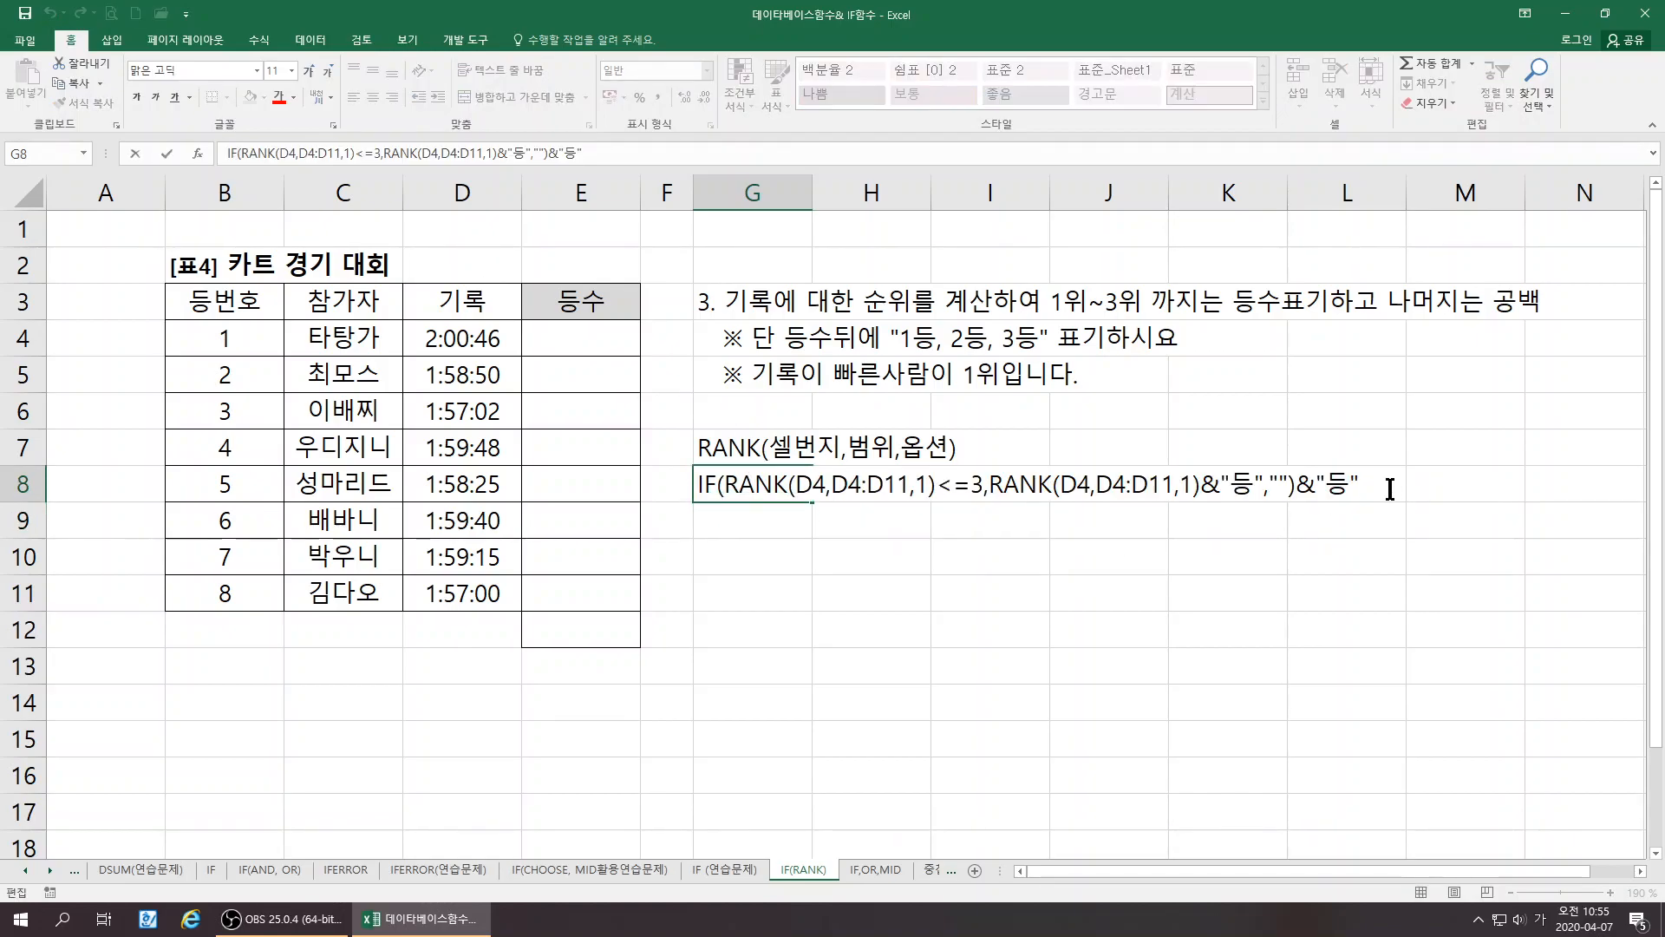
key("BackSpace")
key("BackSpace")
key("BackSpace")
key("BackSpace")
key("Return")
left_click(909, 769)
left_click(741, 493)
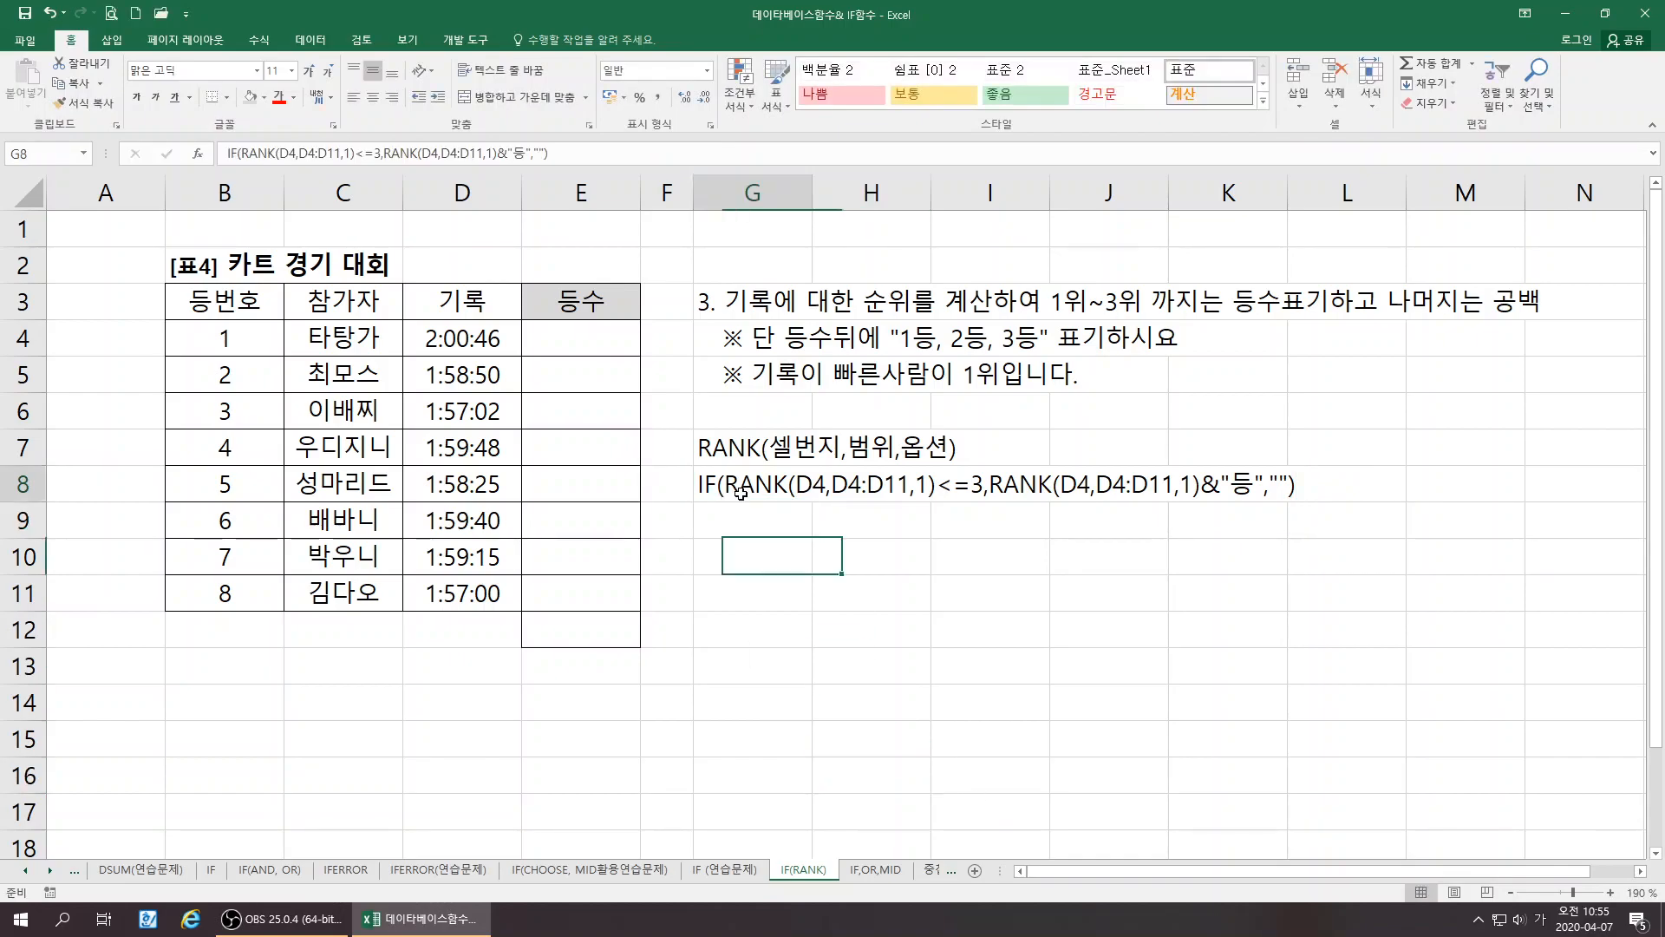
Insert an IF function from the 논리 category in E4 and place its arguments dialog below the G8 note
left_click(557, 338)
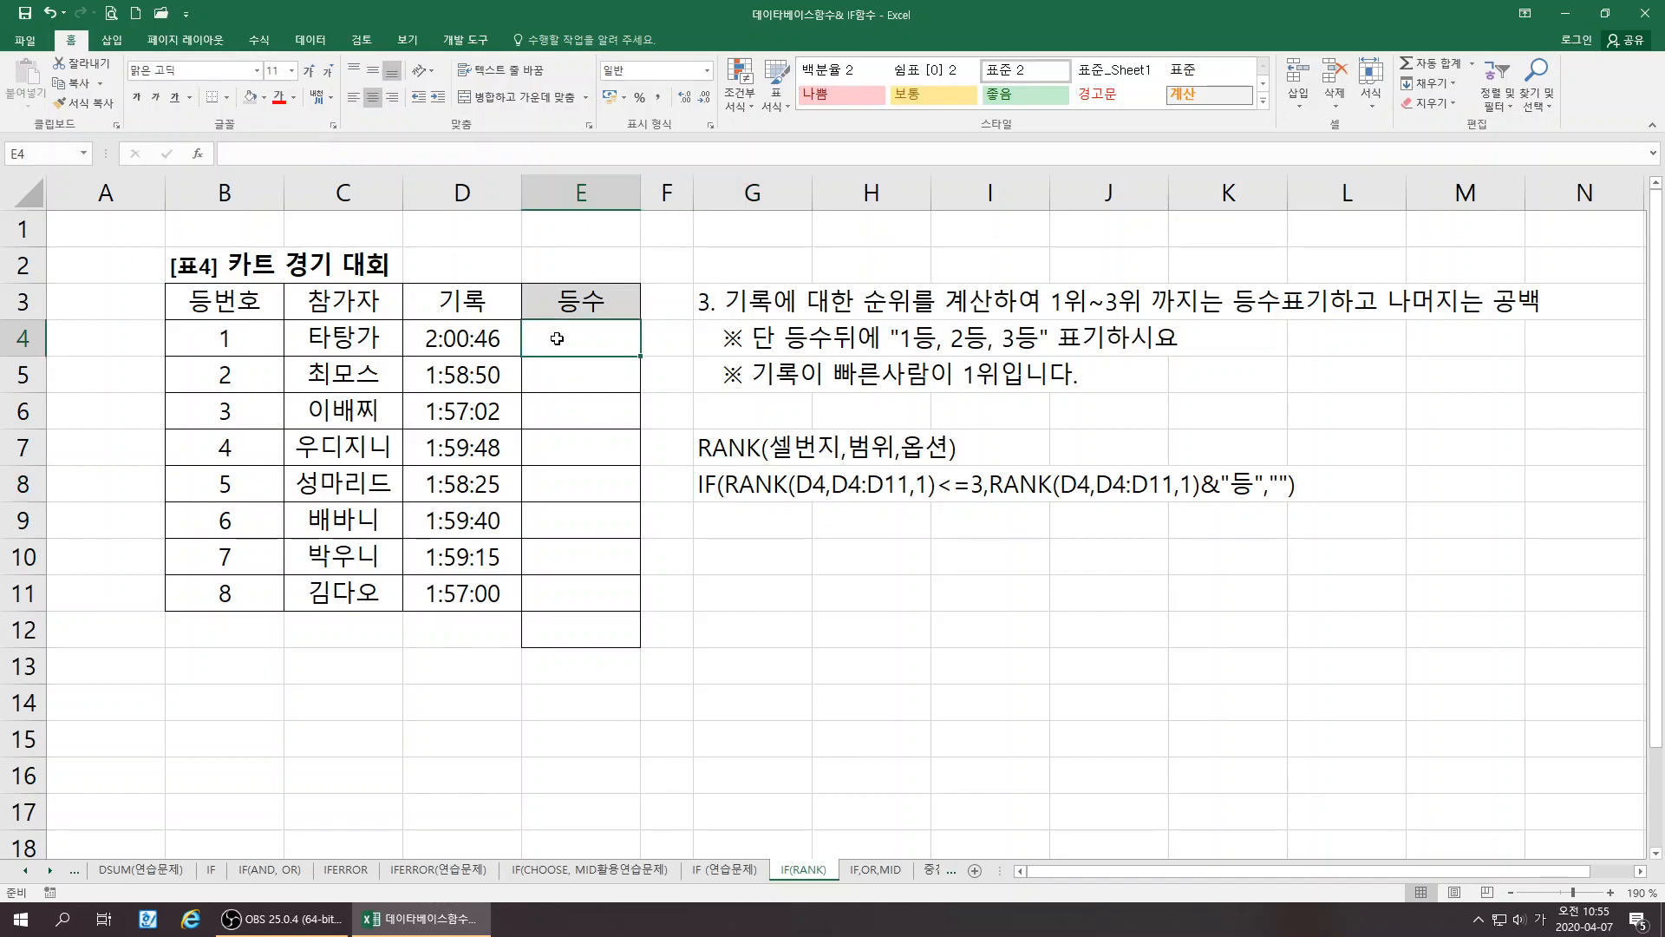
left_click(200, 153)
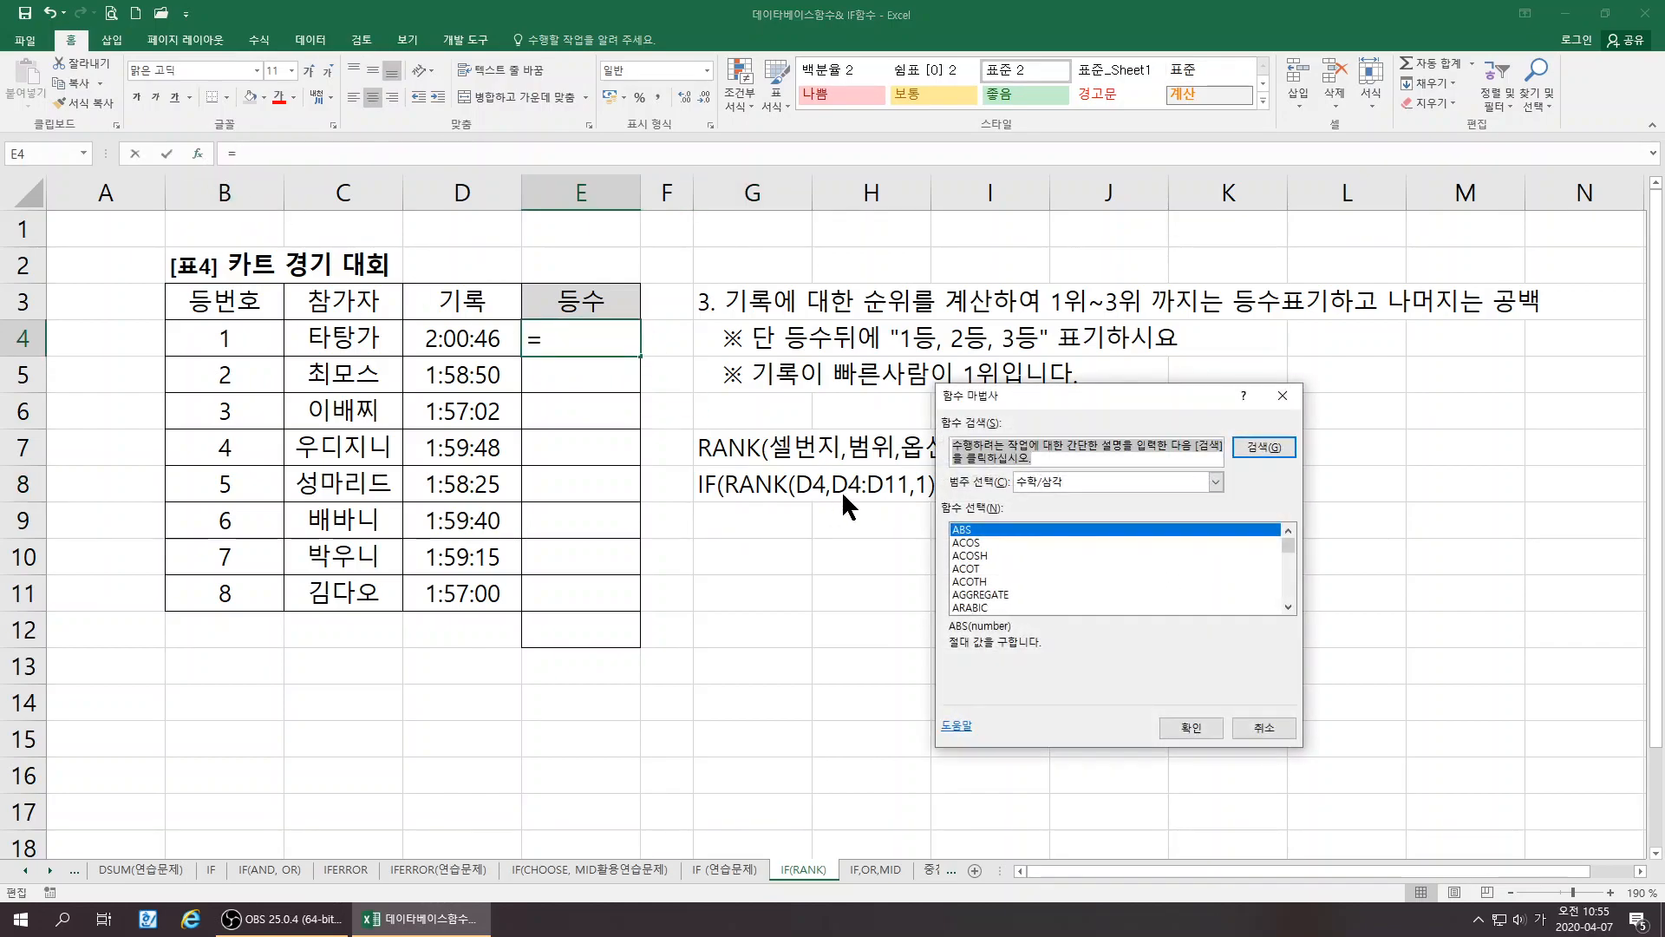
left_click(1051, 483)
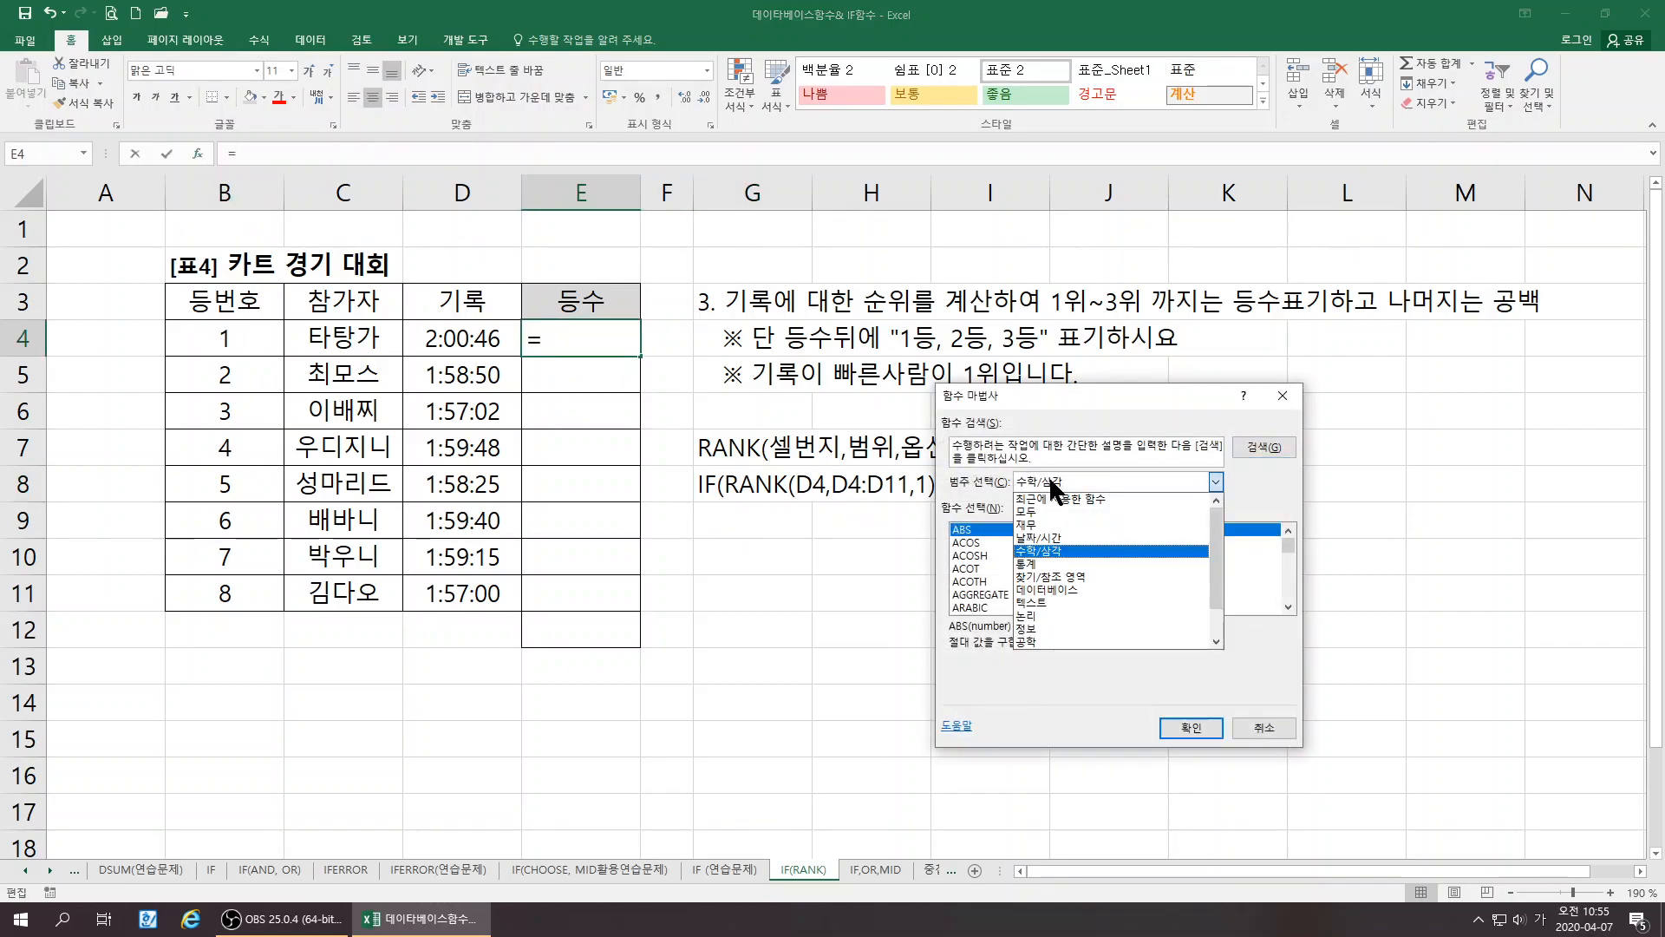
left_click(1037, 613)
left_click(968, 555)
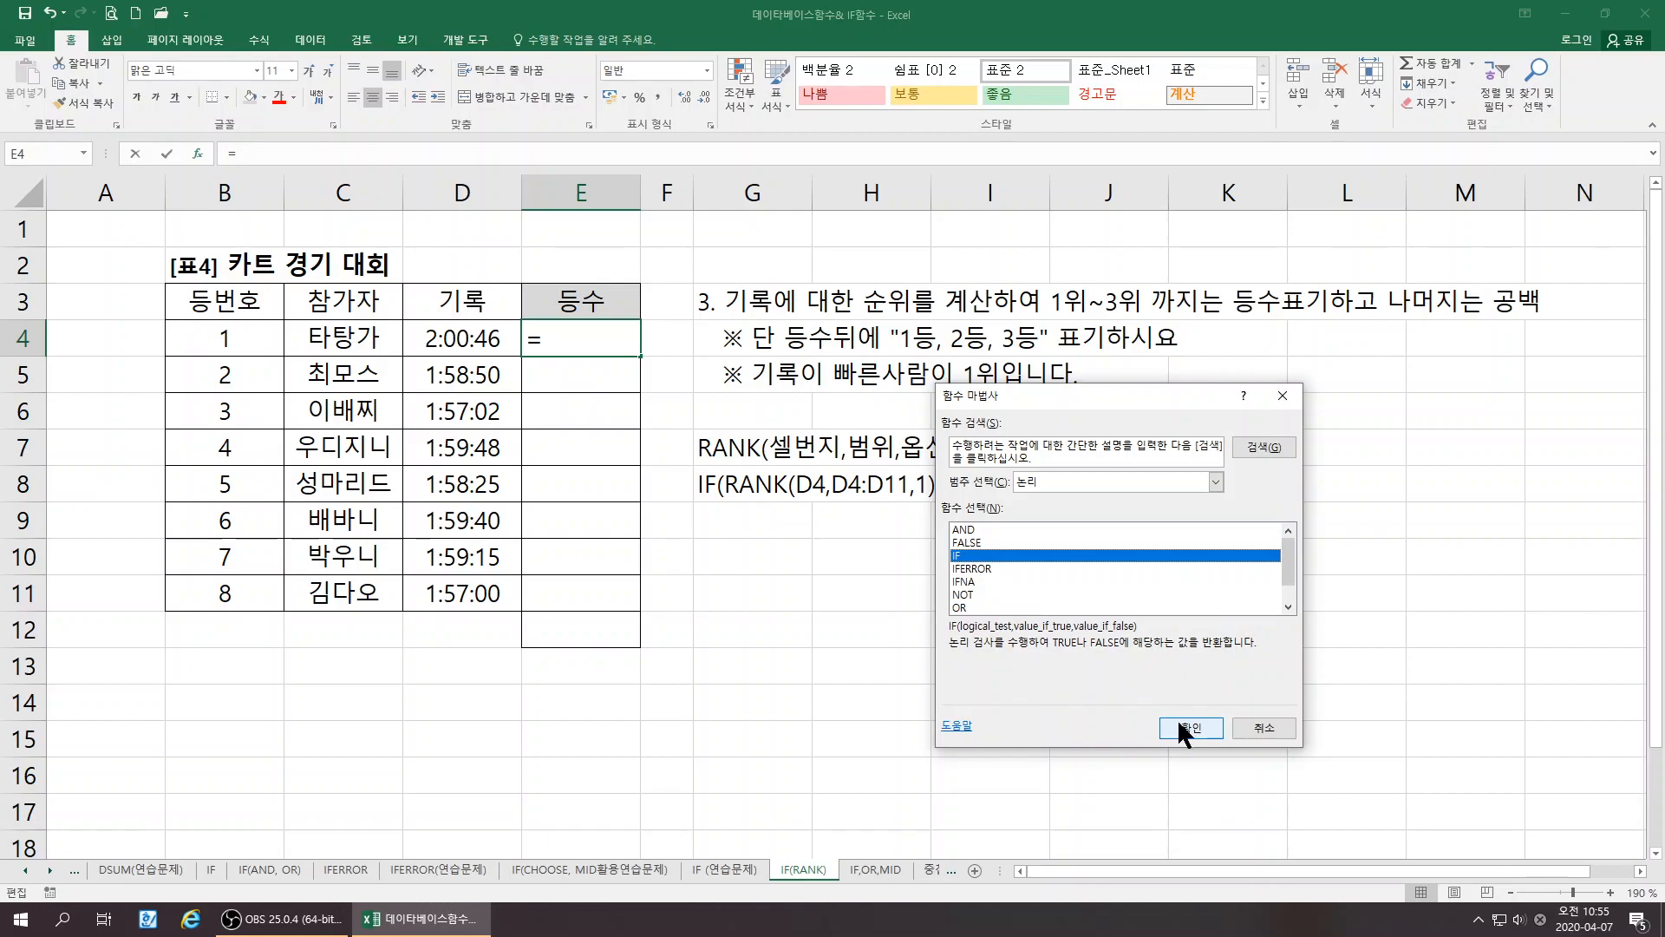
left_click(1190, 727)
left_click_drag(970, 430, 800, 524)
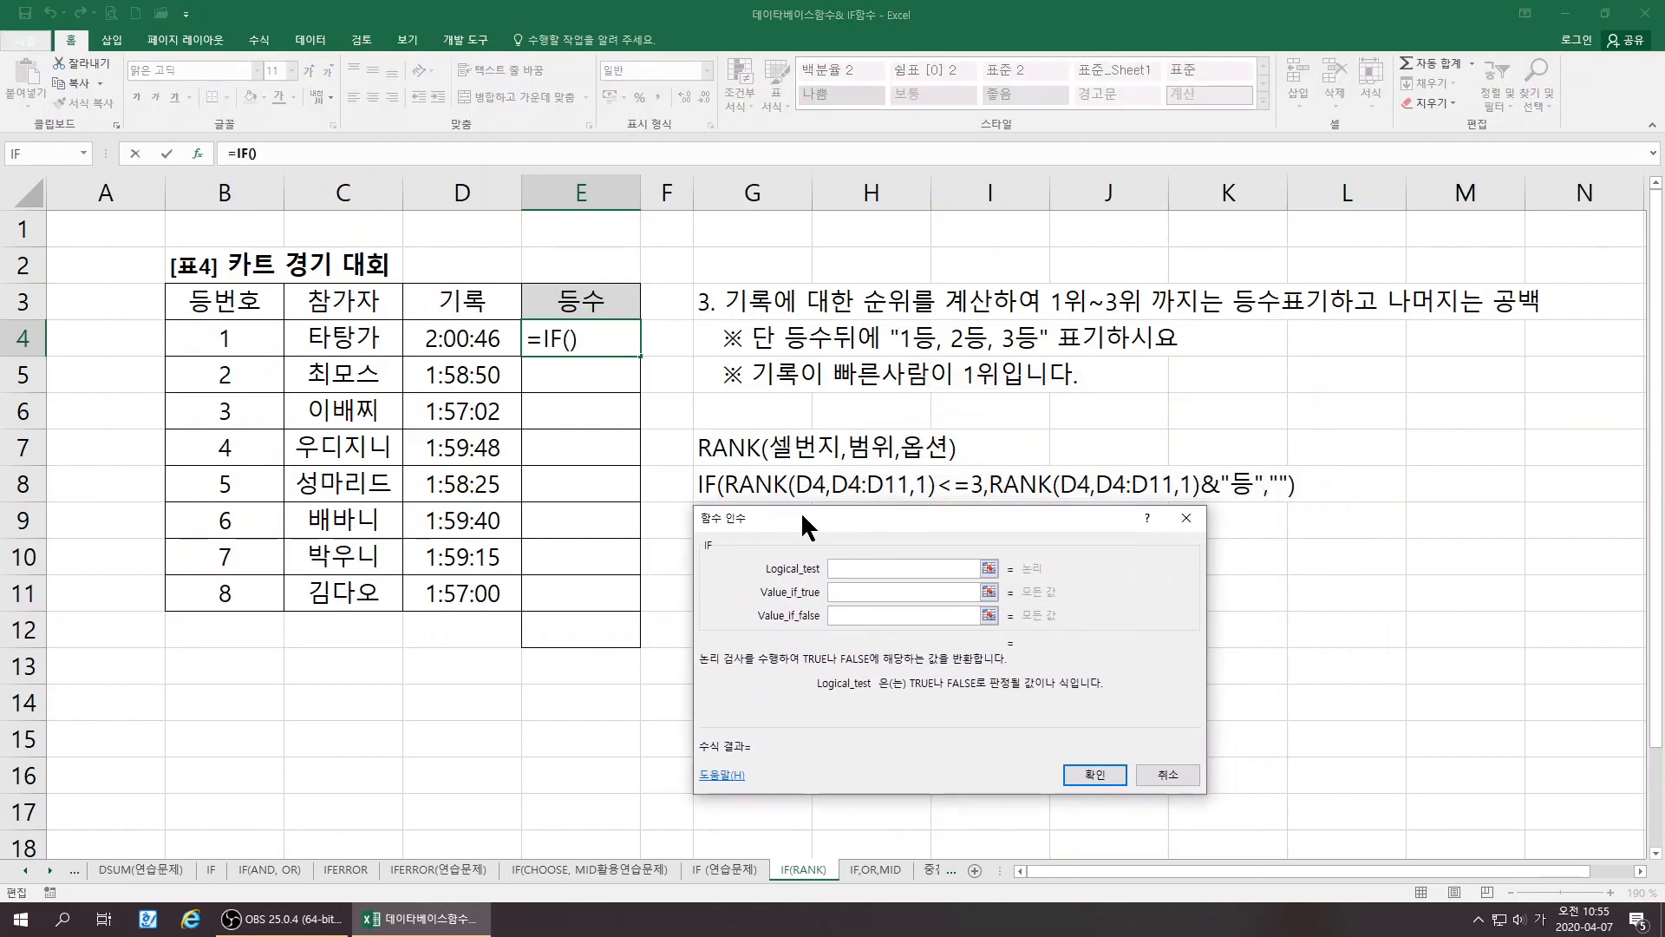
Nest a RANK.EQ function from the 통계 category inside the Logical_test of E4's IF formula
left_click(81, 152)
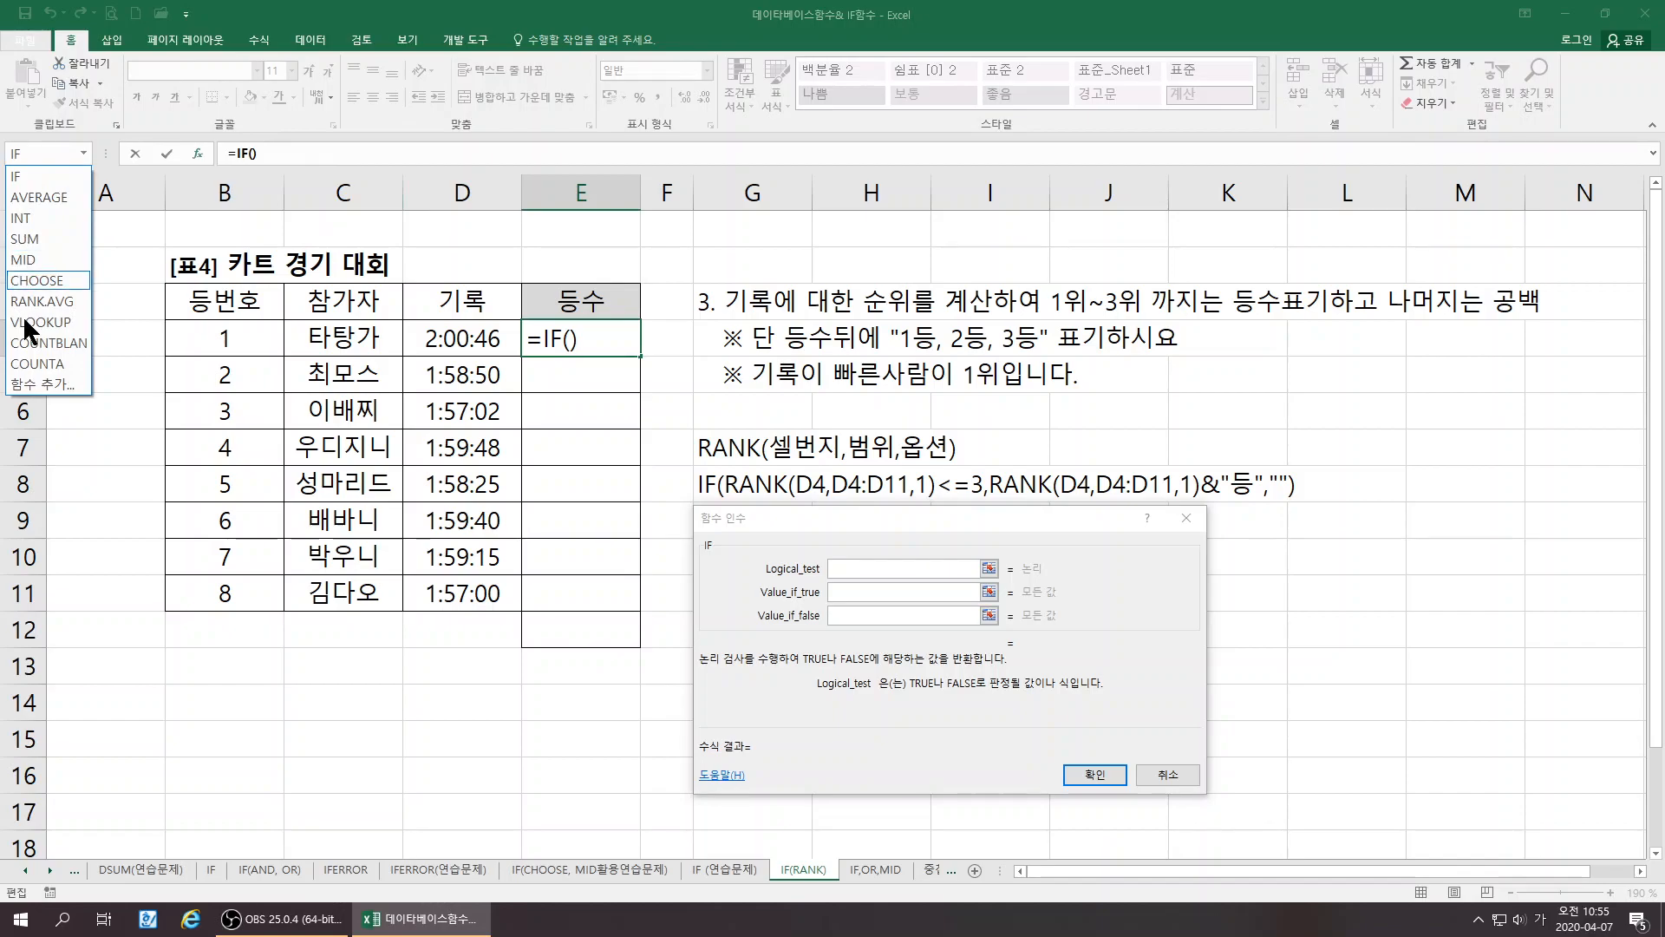
left_click(45, 380)
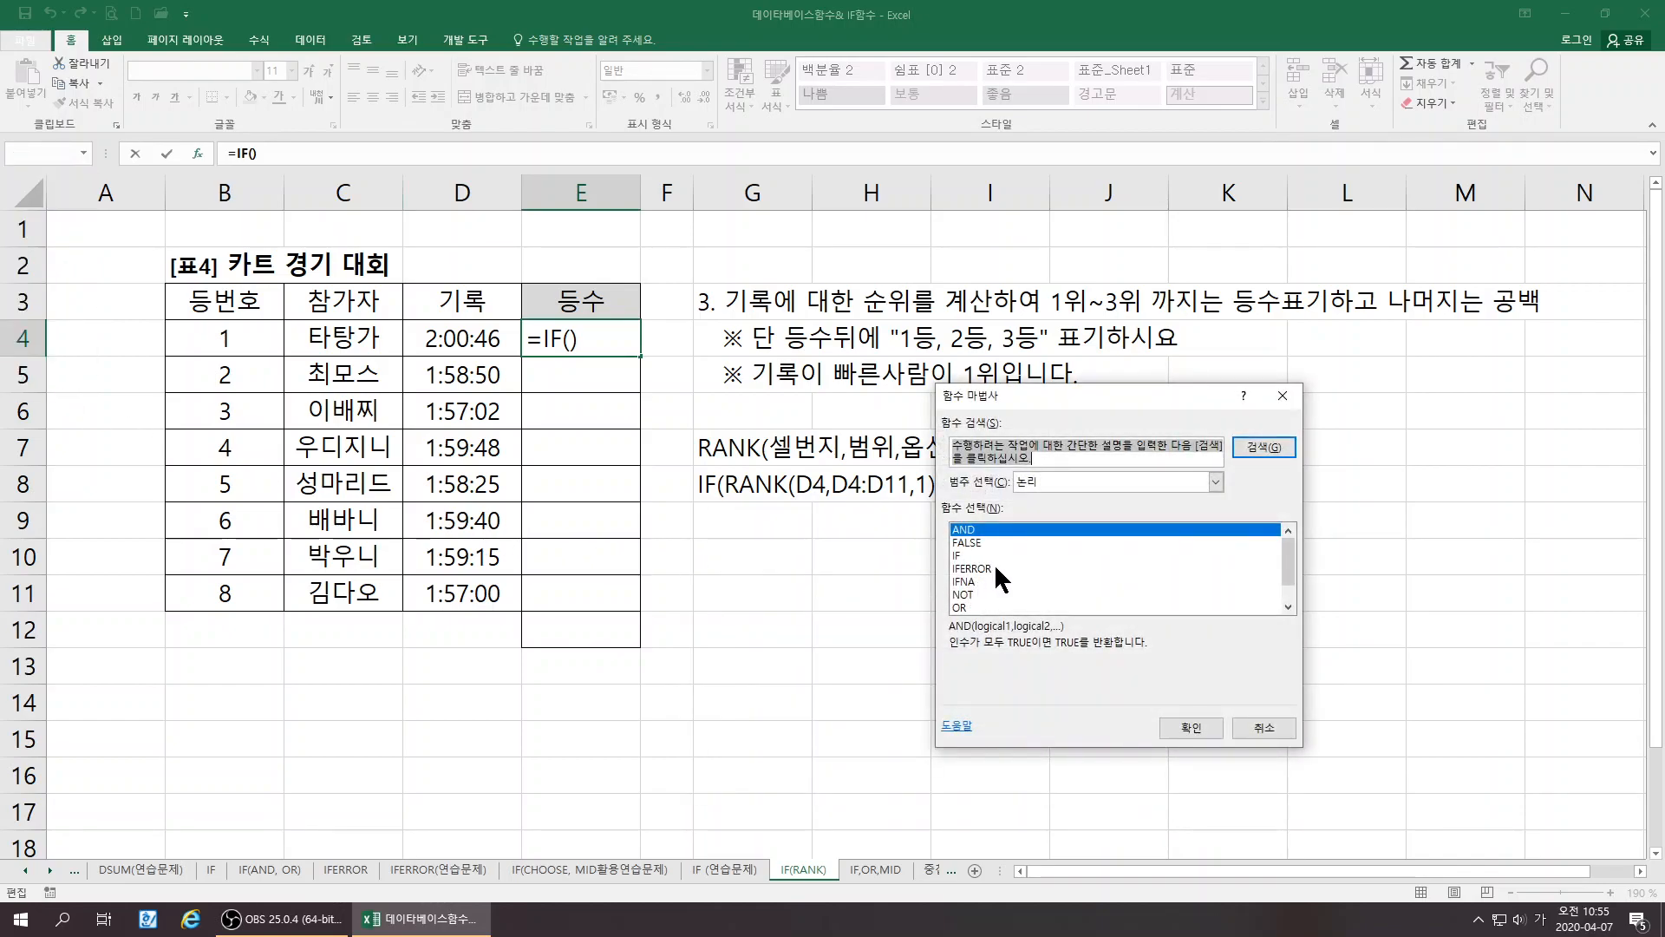
left_click(1034, 477)
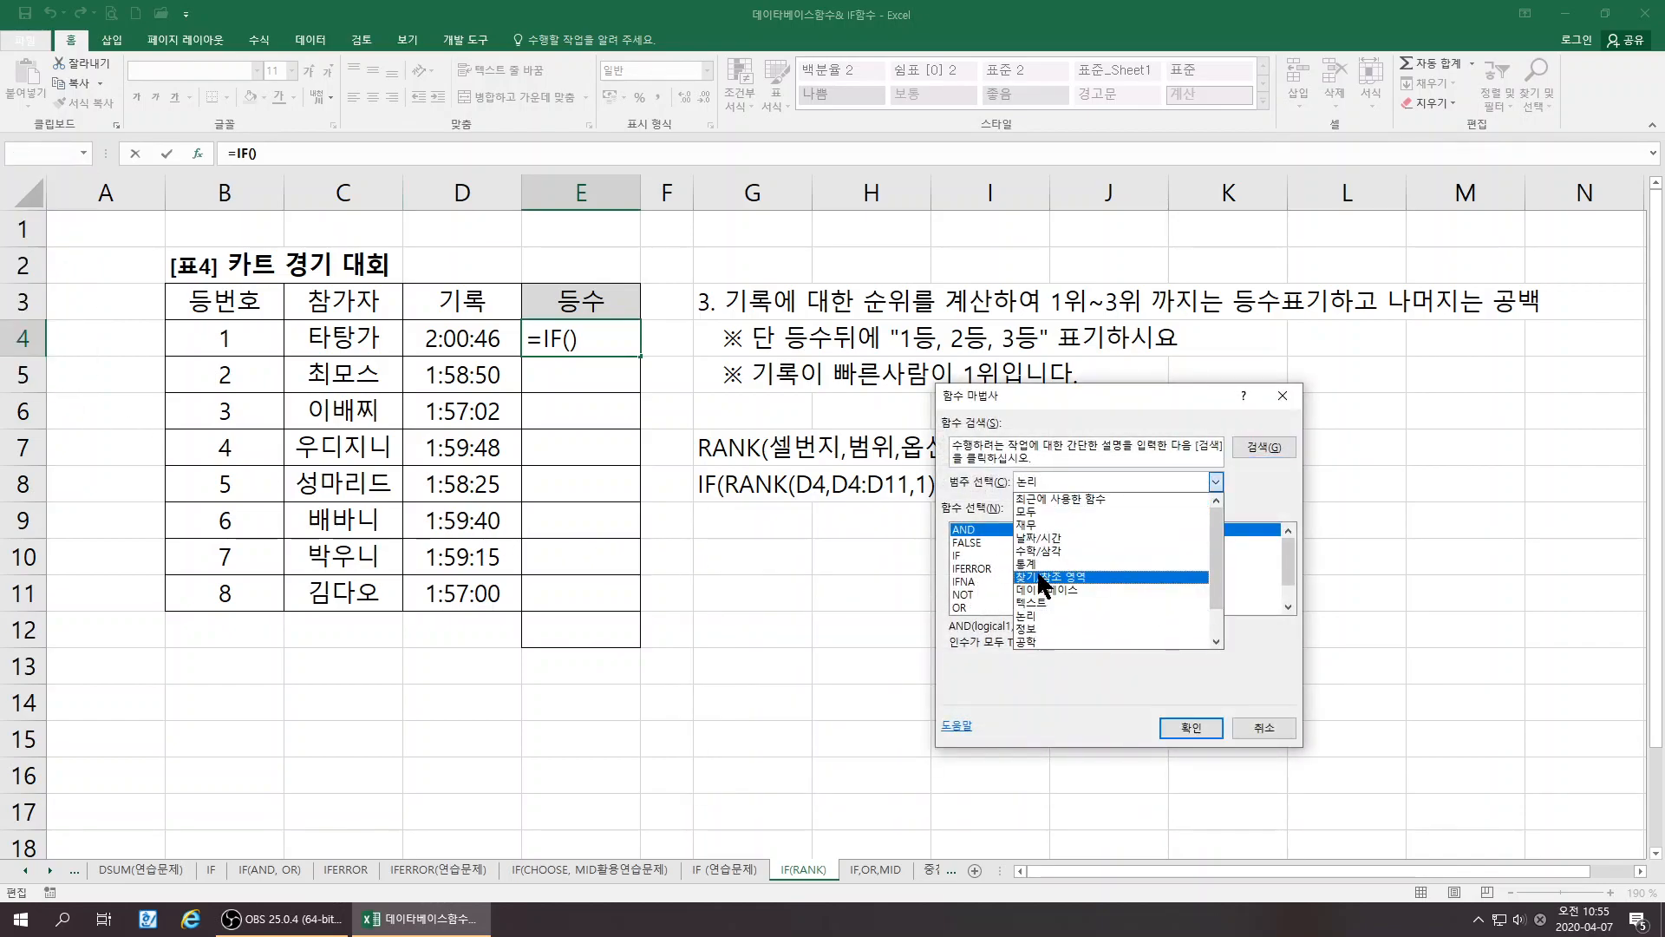
left_click(1037, 564)
scroll(995, 574, "down", 7)
scroll(993, 566, "down", 7)
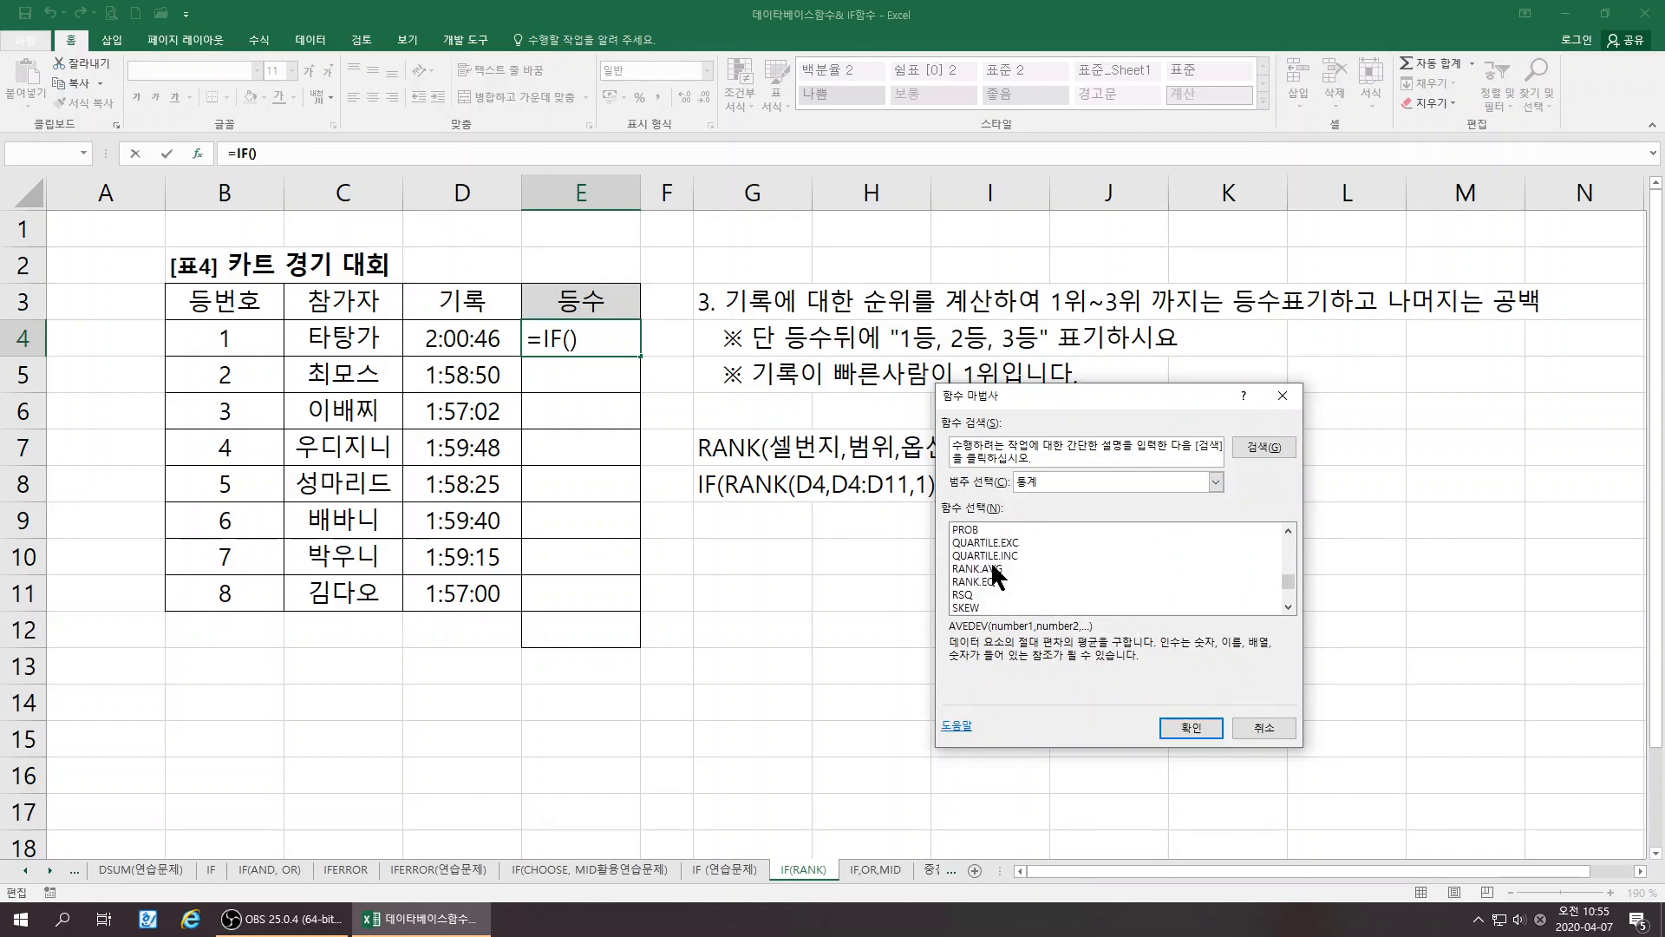
left_click(977, 582)
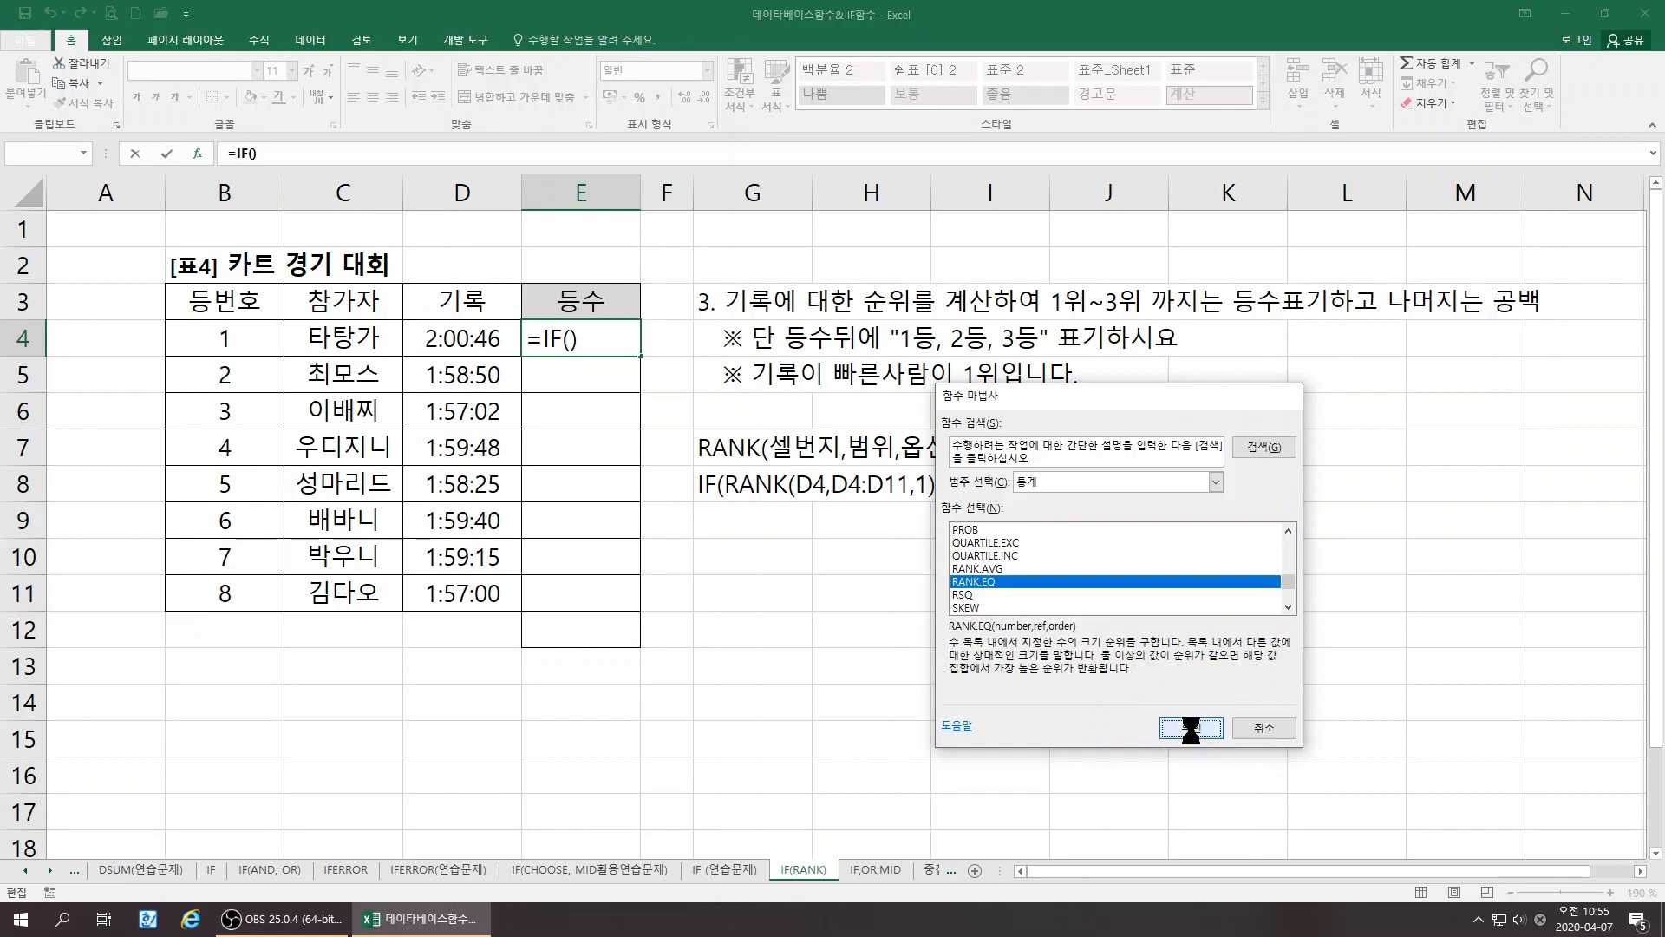
left_click(1194, 728)
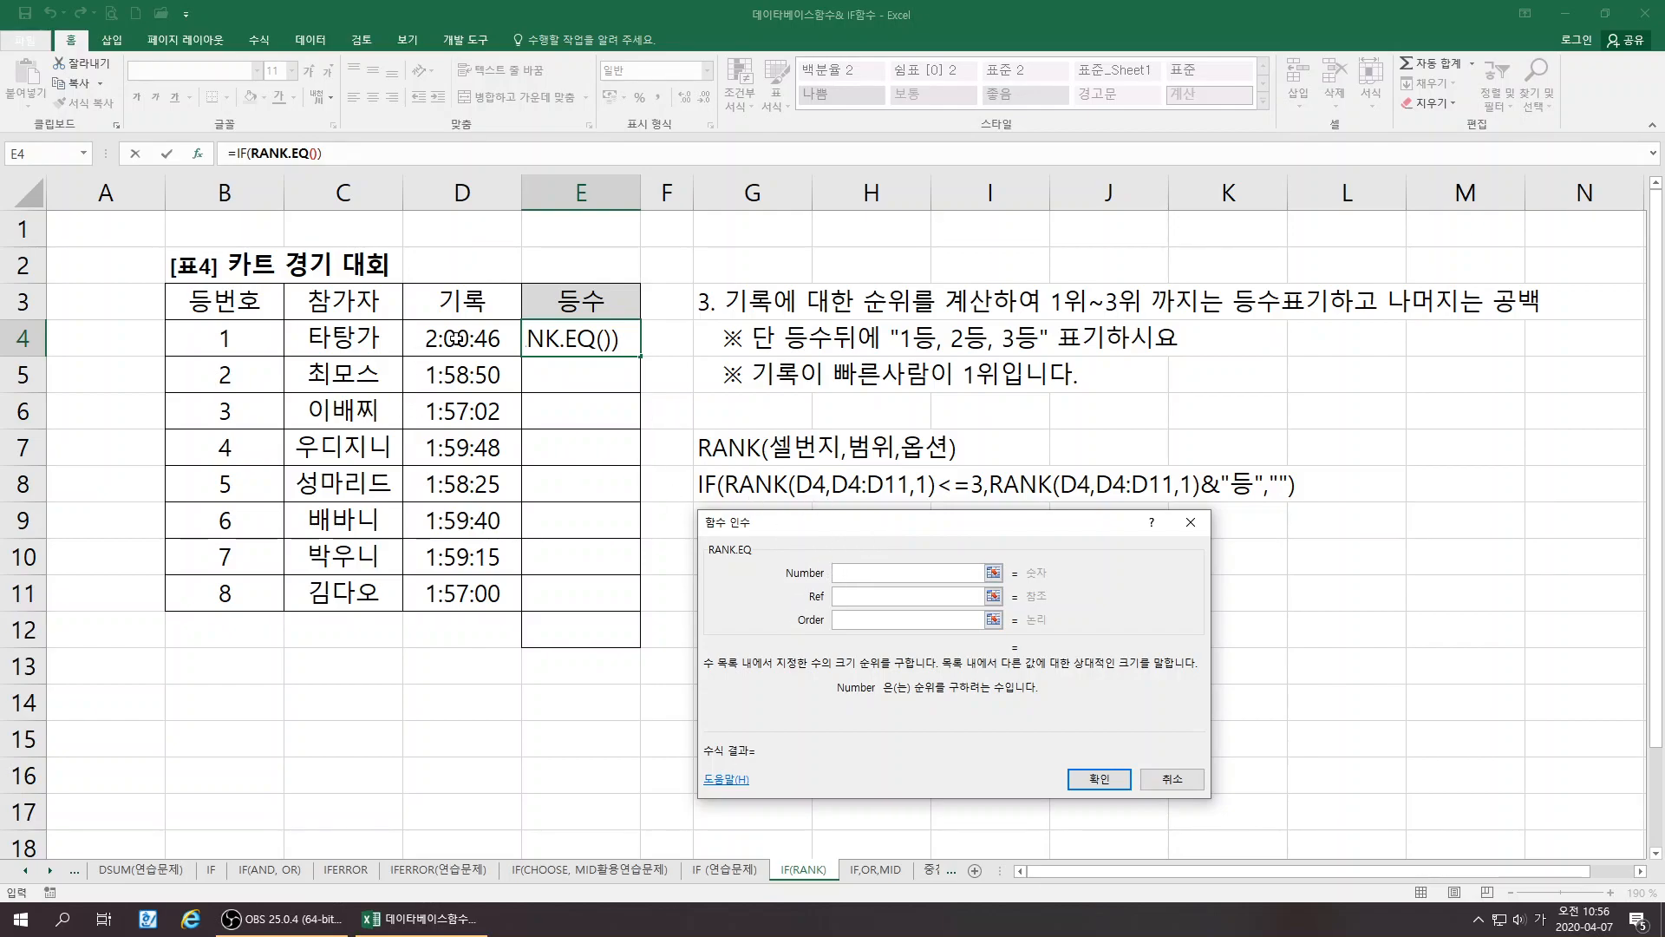
Set the nested RANK.EQ arguments to Number D4, Ref $D$4:$D$11 as an absolute range, and Order 1
left_click(457, 338)
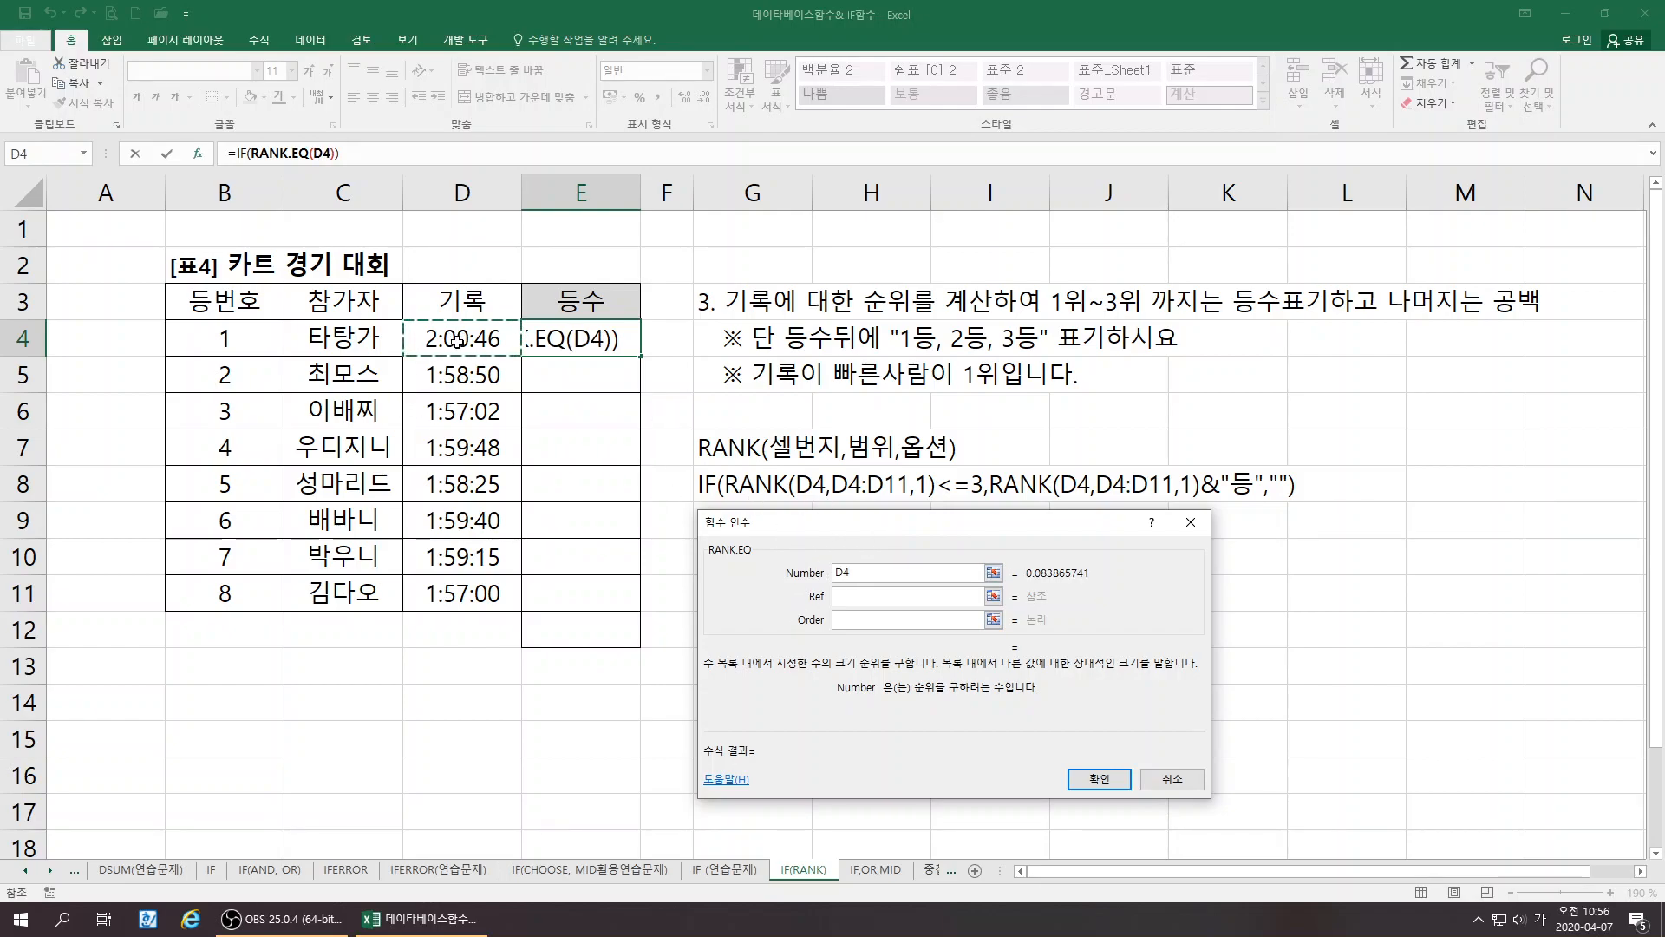
key("Tab")
left_click_drag(457, 338, 462, 597)
key("F4")
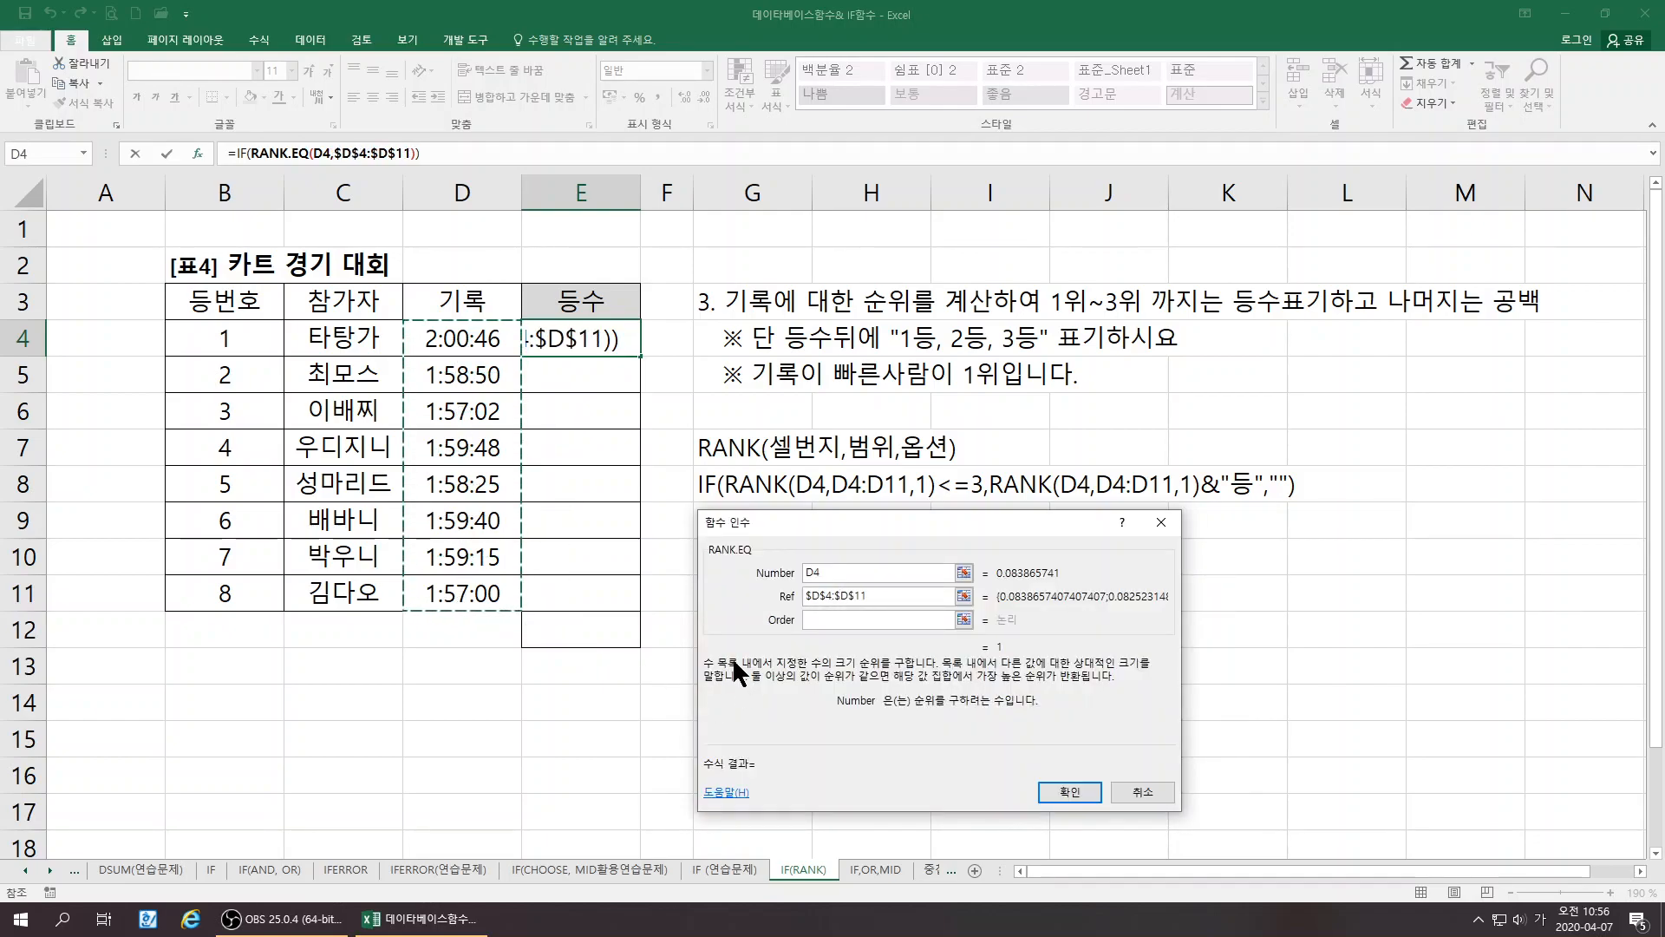
key("Tab")
type("1")
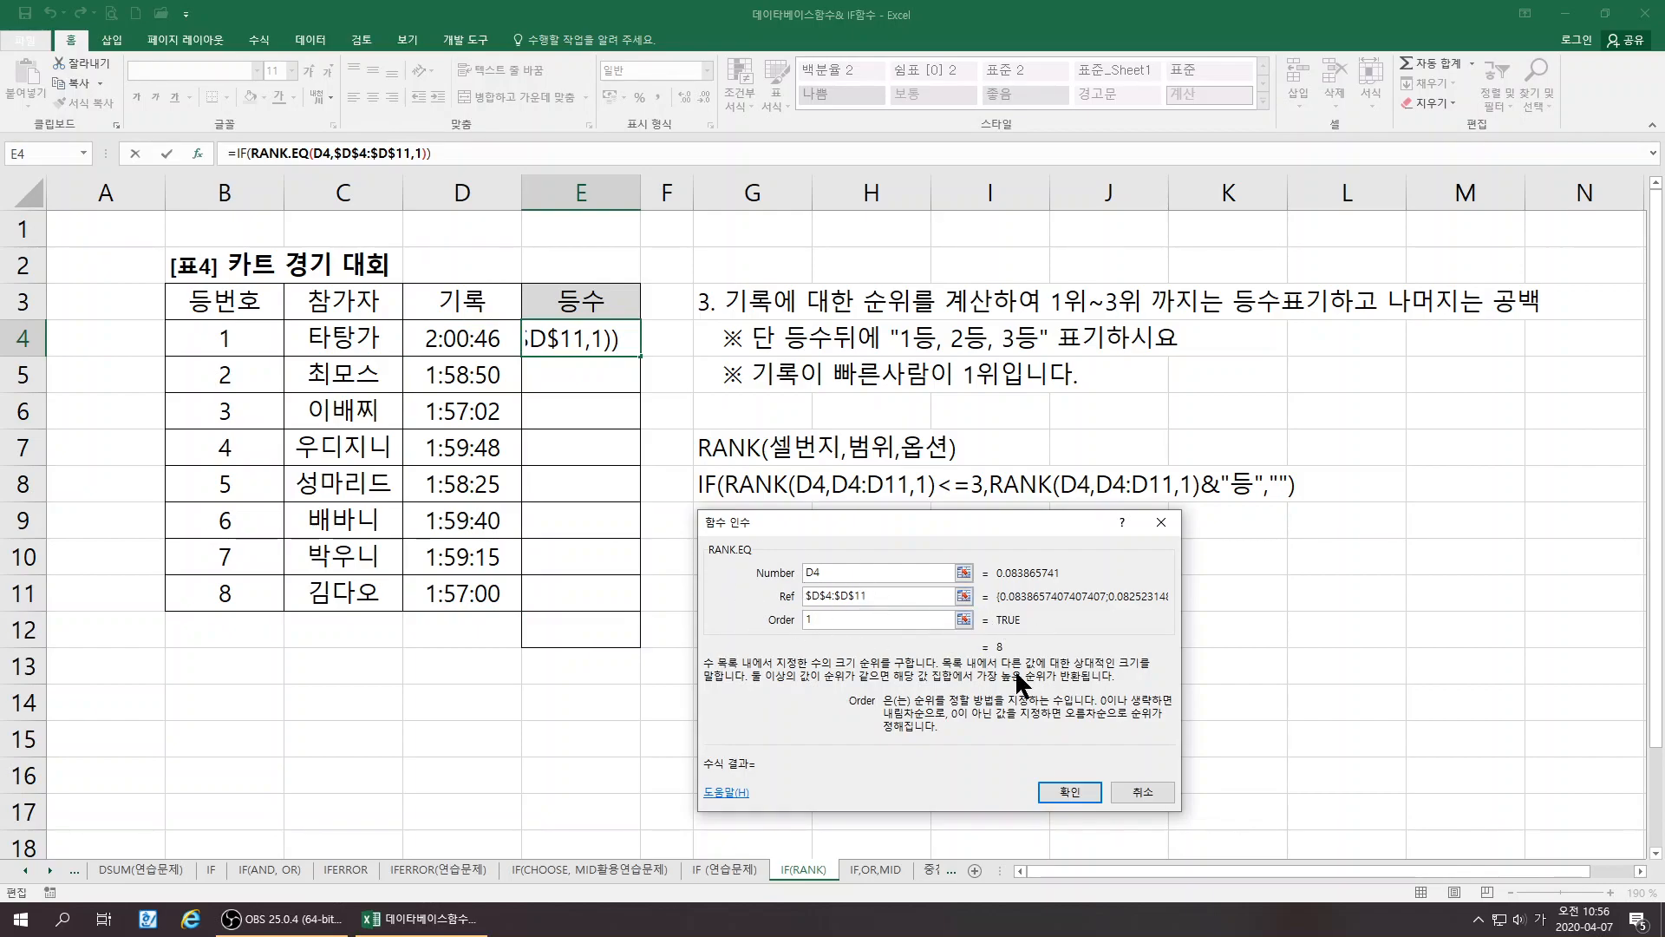
Return to the IF arguments and append <=3 to the RANK.EQ expression in Logical_test
left_click(243, 156)
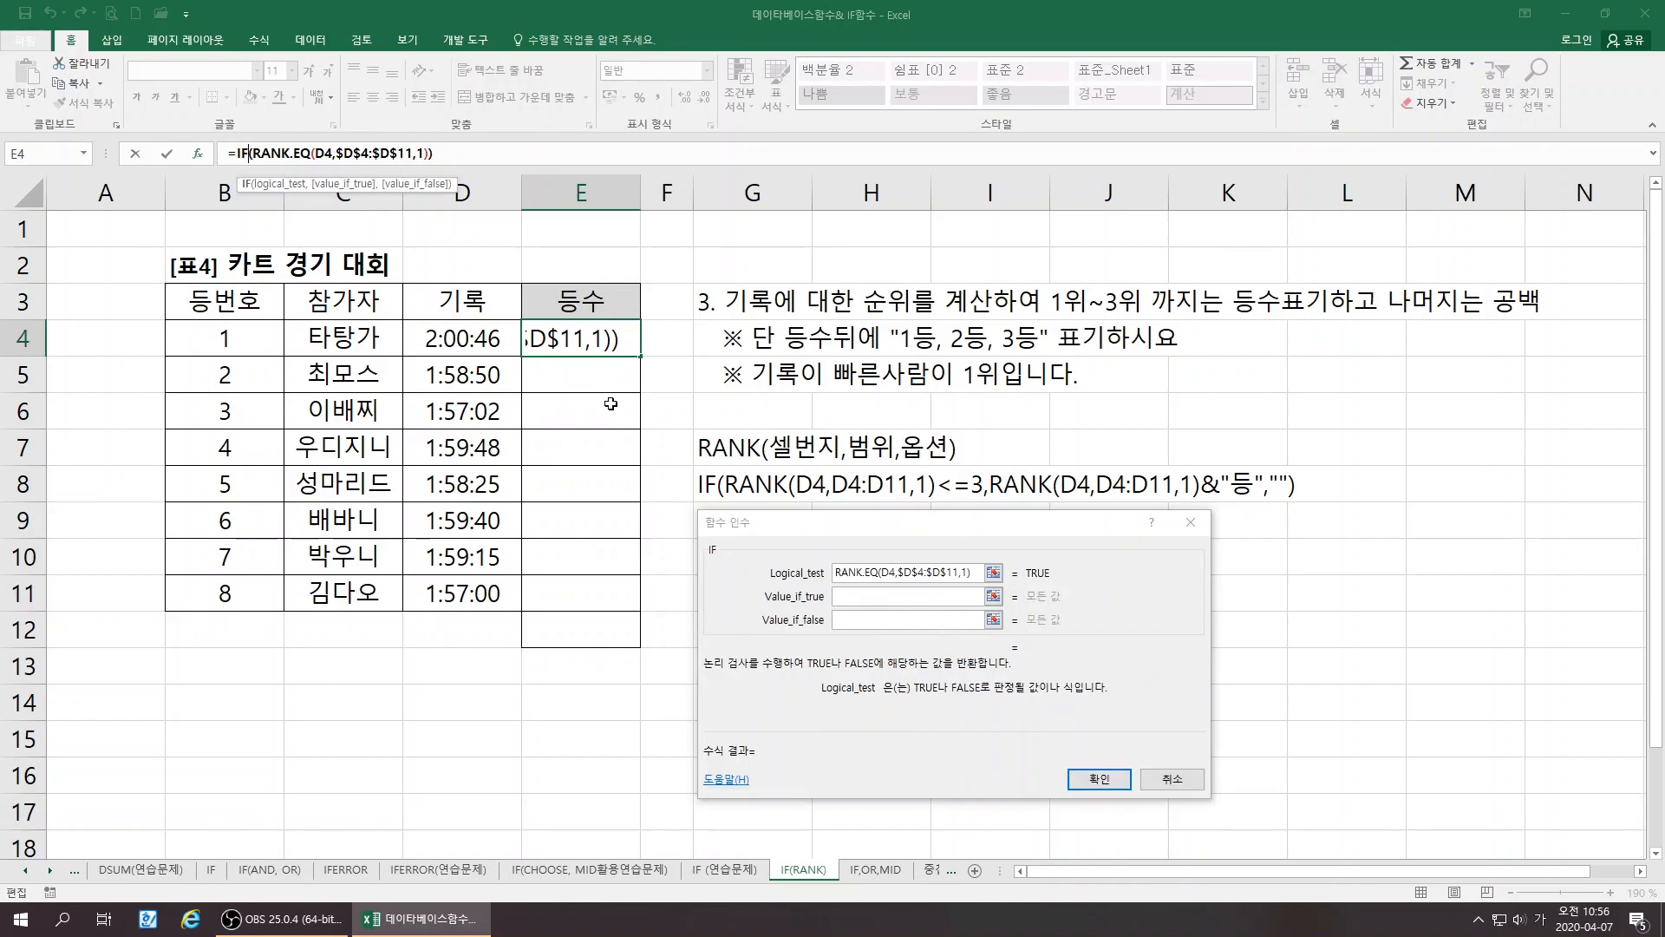
left_click(976, 572)
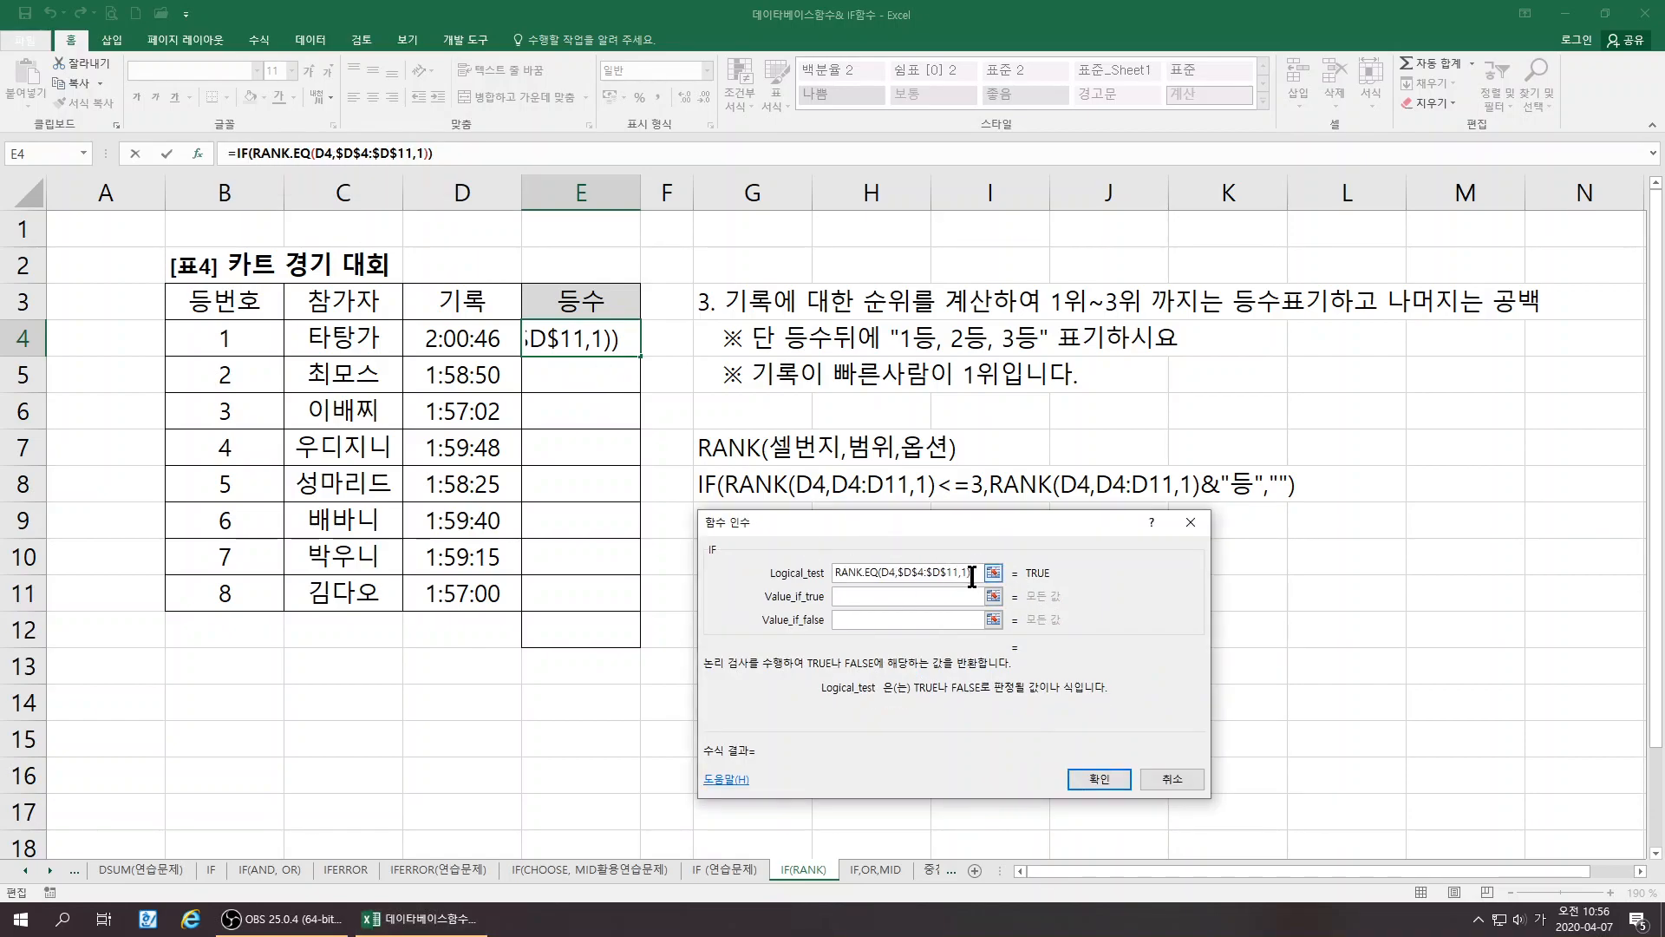
type("<=3")
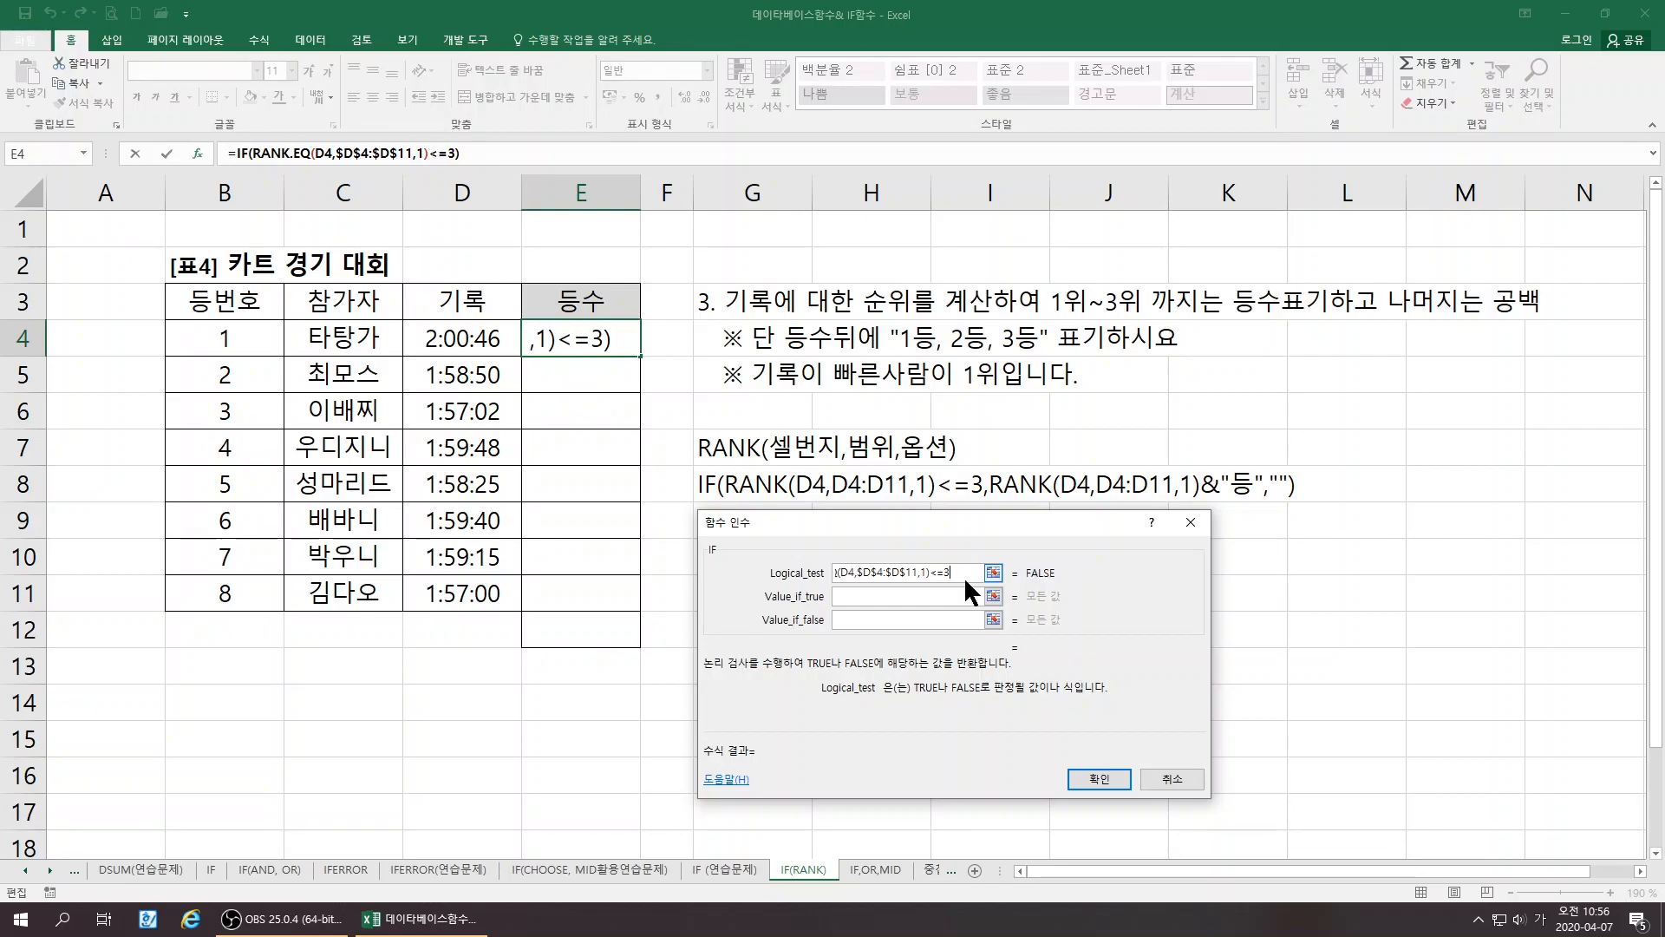
Nest another RANK.EQ in Value_if_true with Number D4, Ref D4:D11 and Order 1
left_click(885, 597)
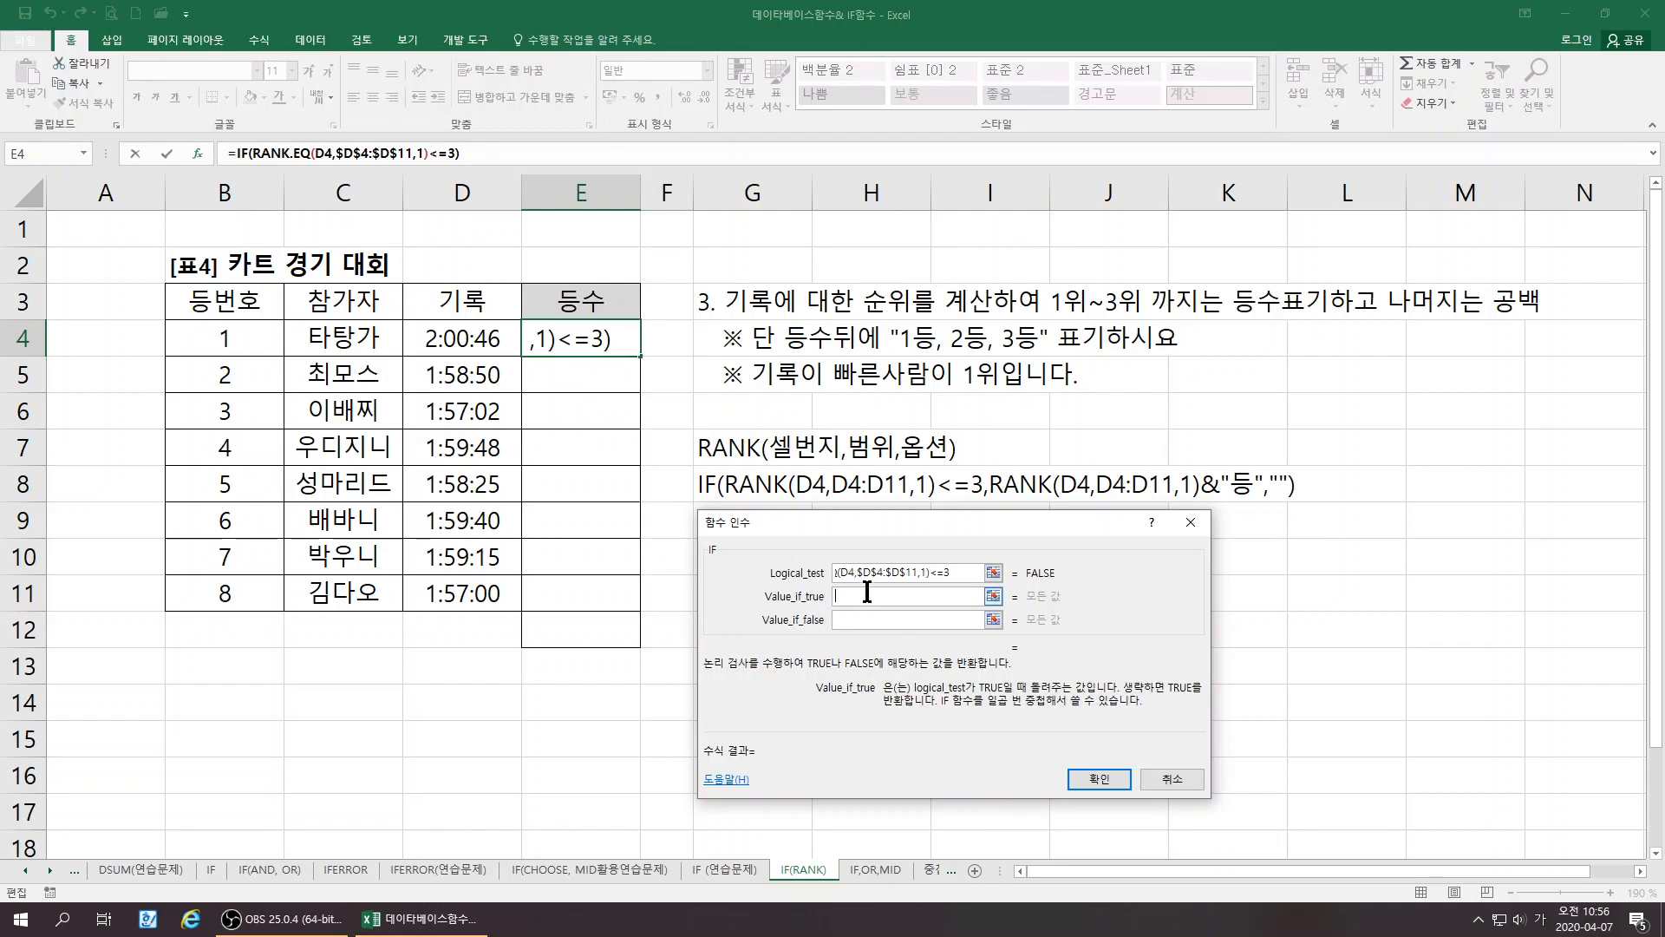
left_click(39, 156)
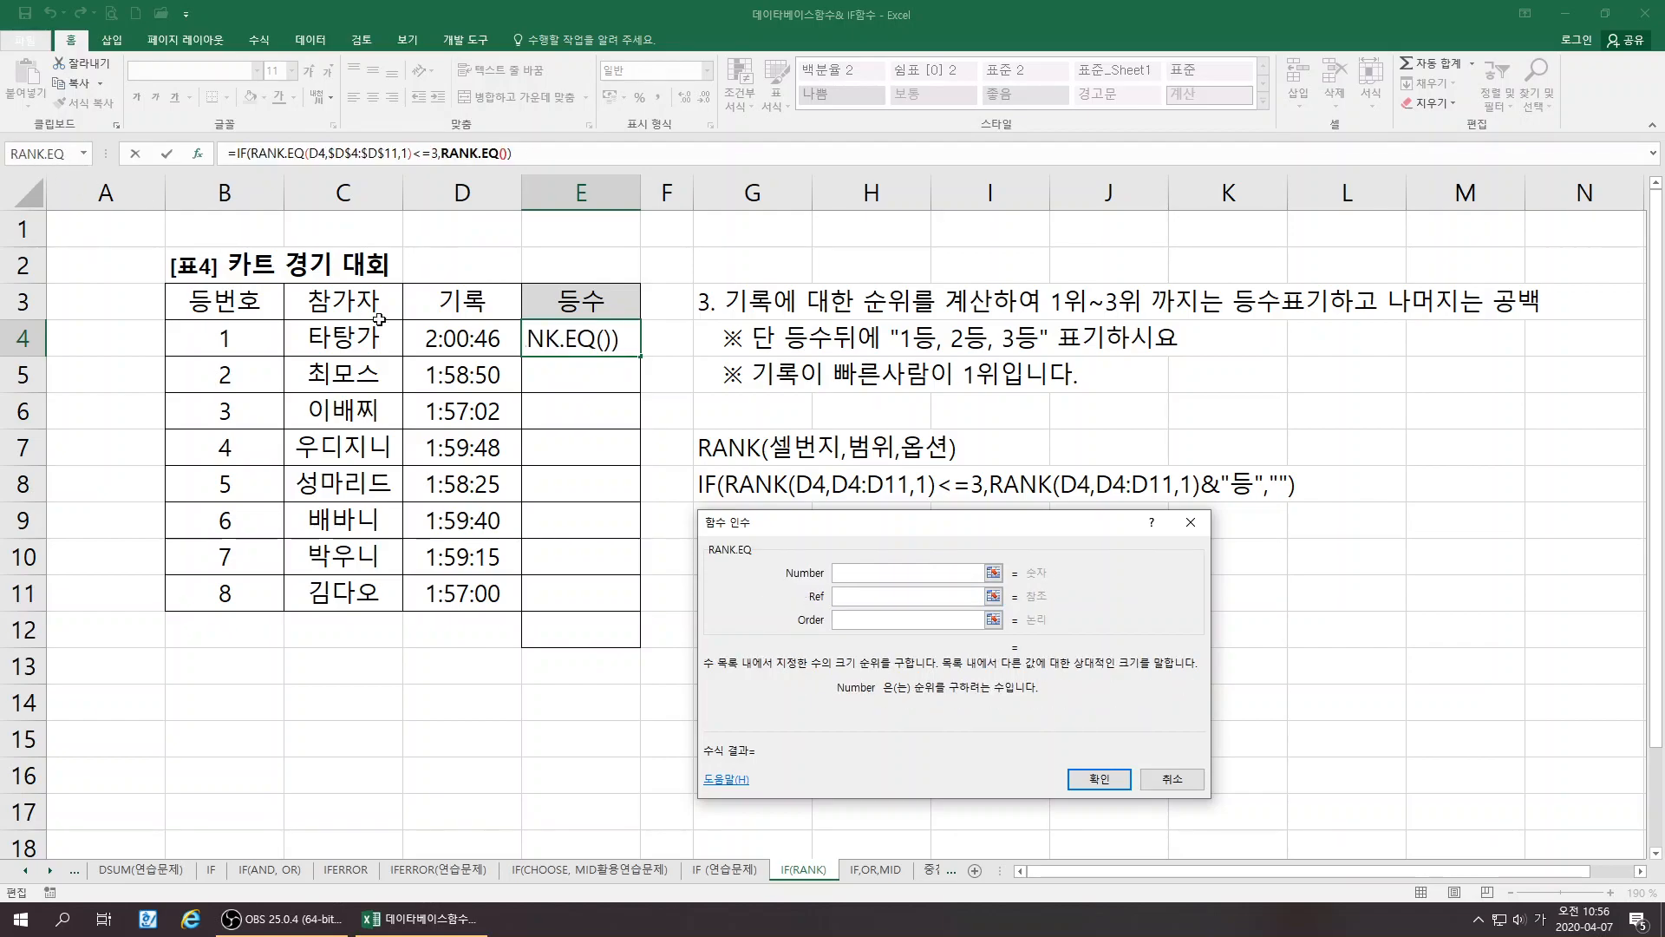
left_click(459, 341)
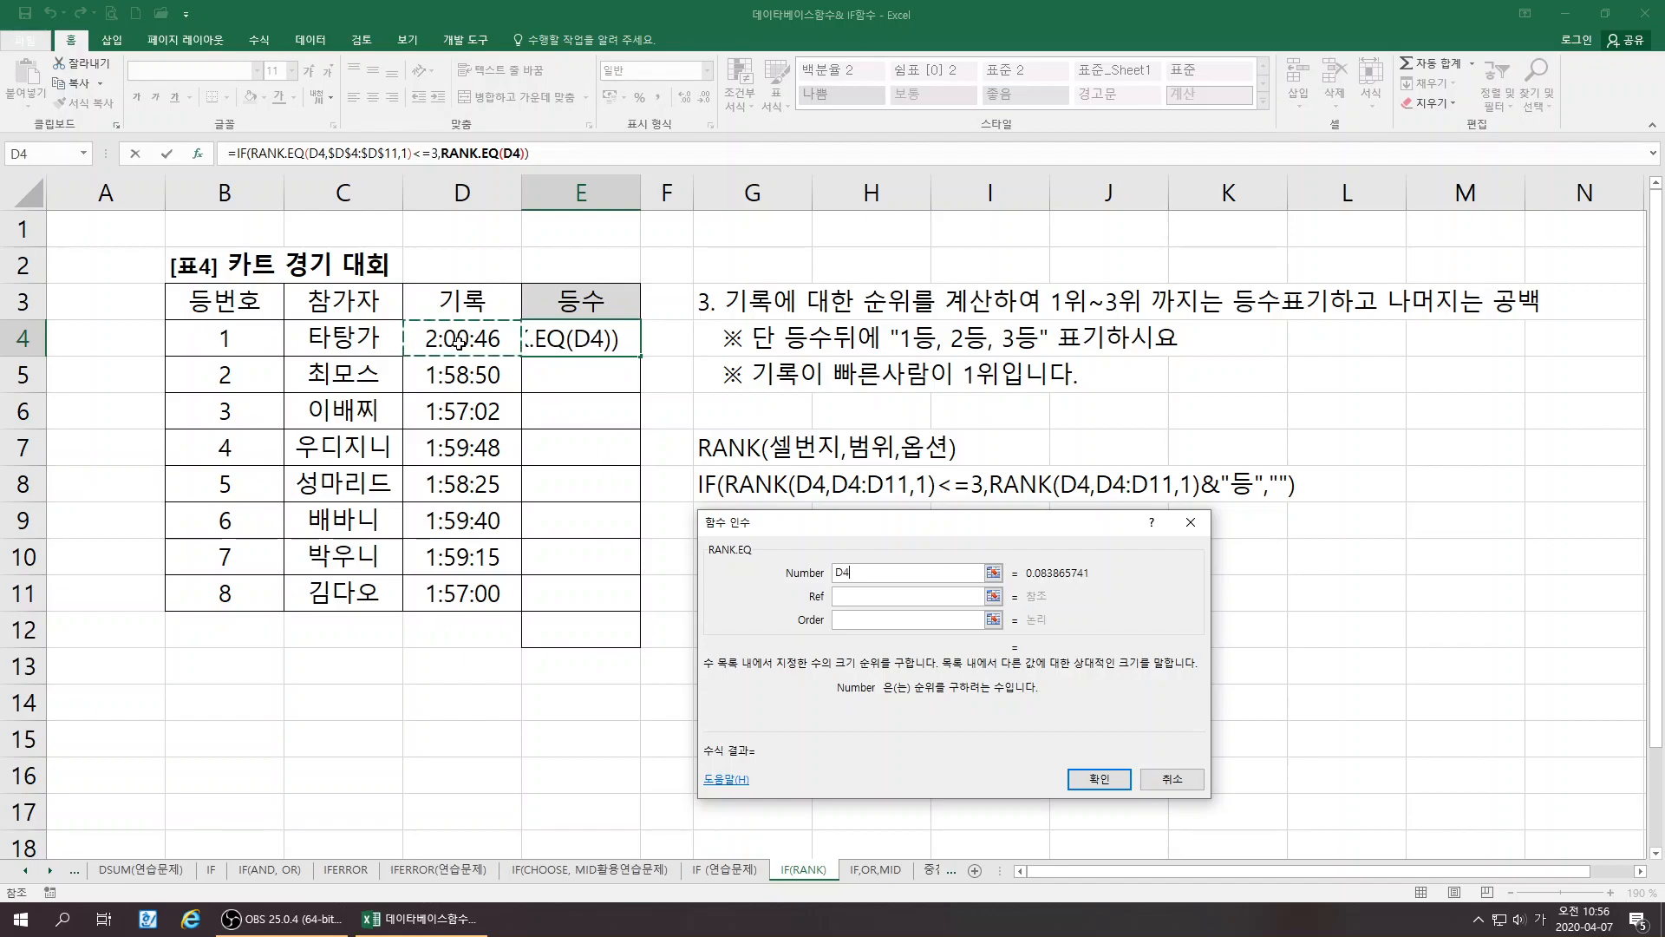
key("Tab")
left_click_drag(459, 341, 455, 585)
key("Tab")
type("1")
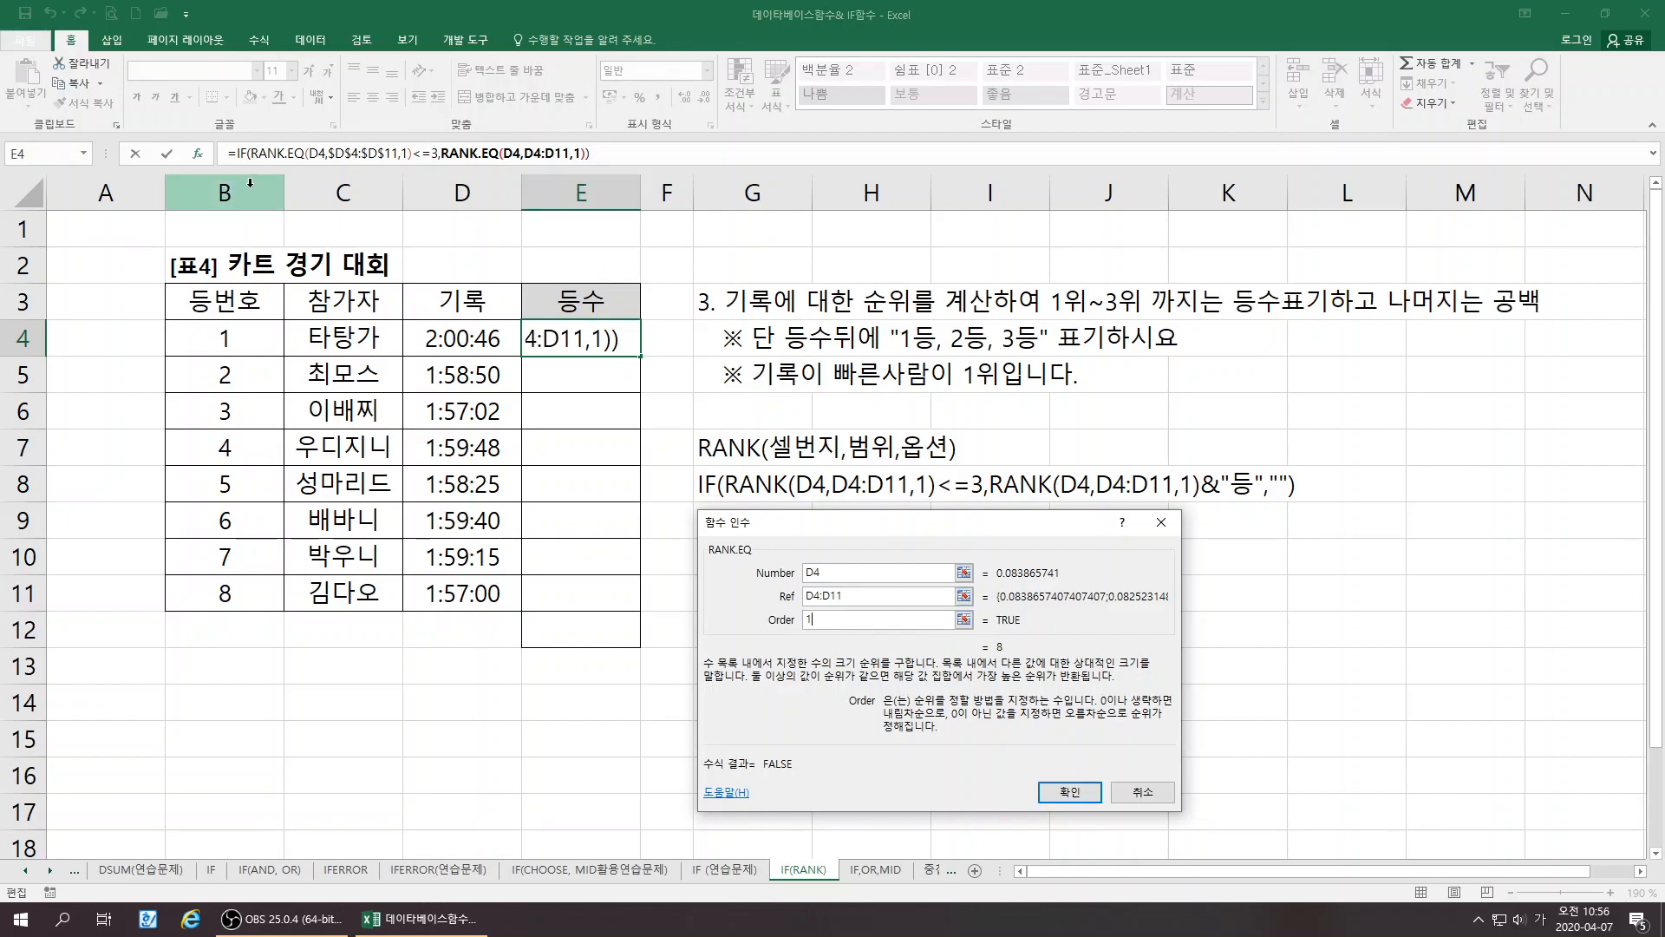
Return to the IF arguments and append &"등" to the RANK.EQ expression in Value_if_true
left_click(239, 155)
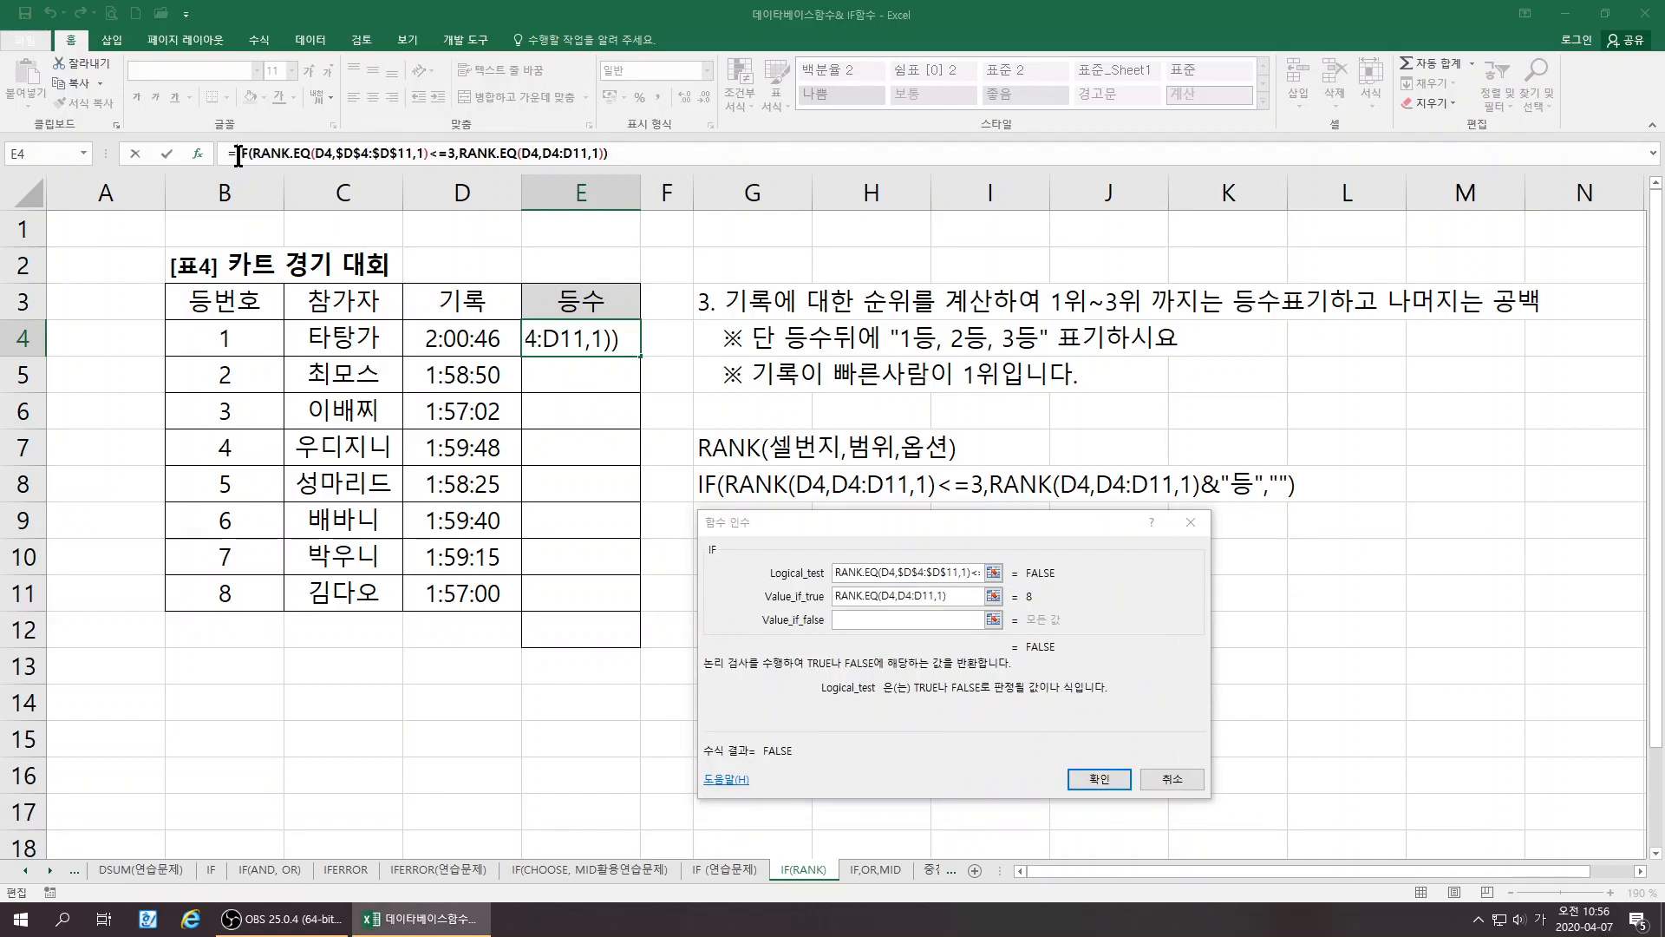
left_click(959, 596)
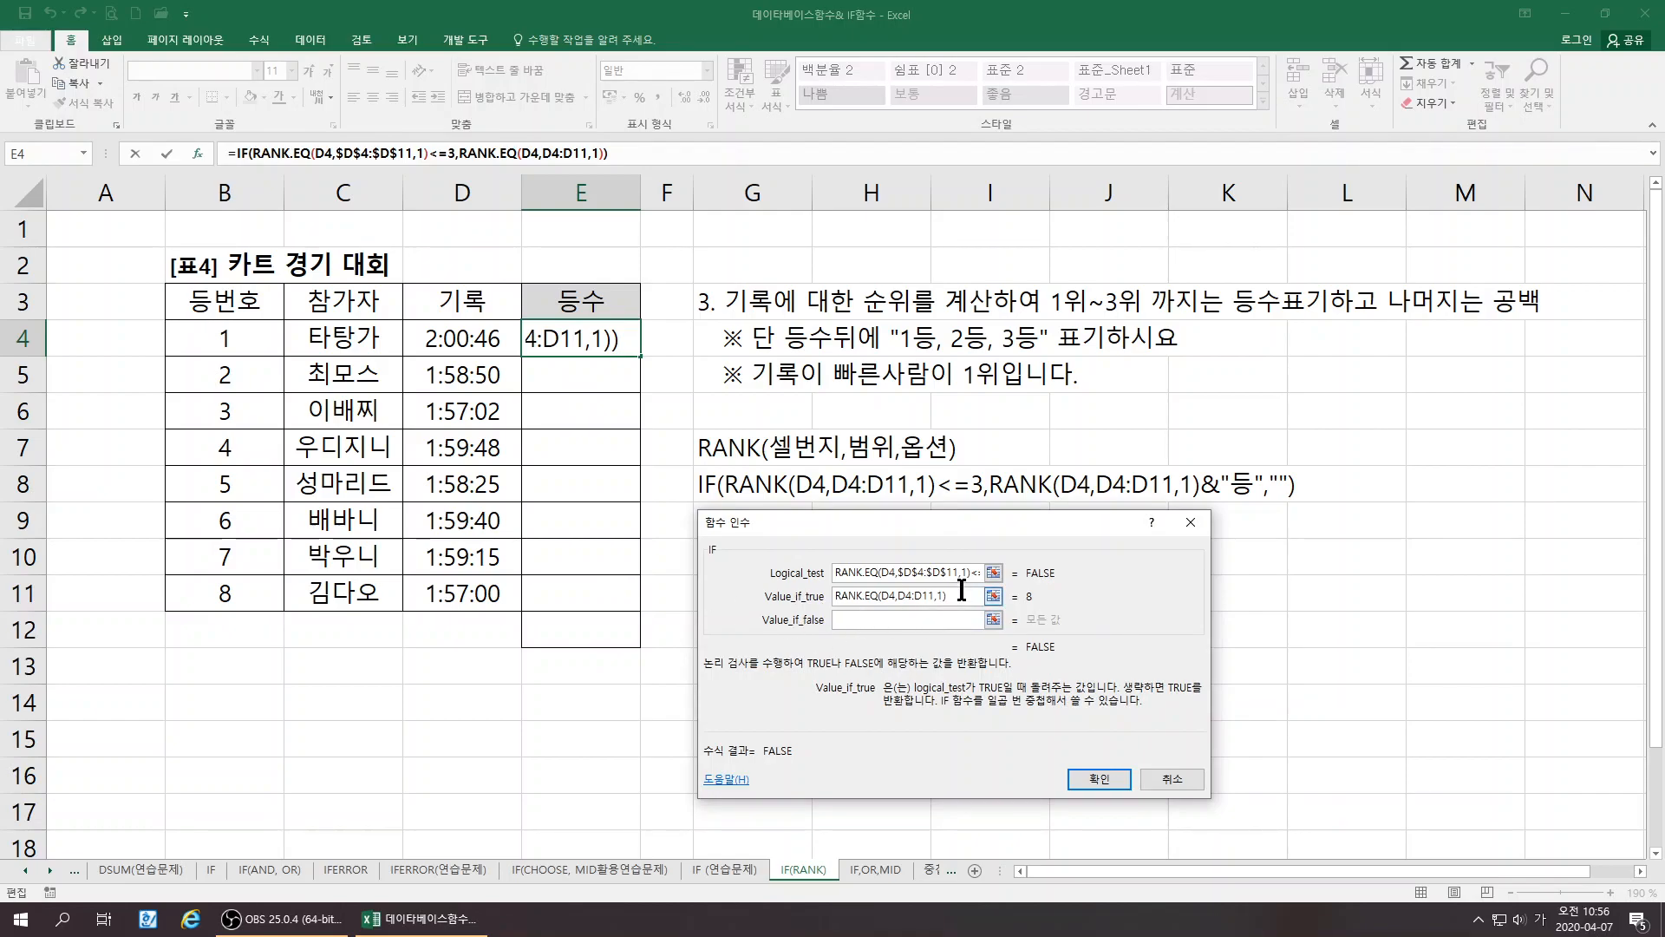
type("&\"등\"")
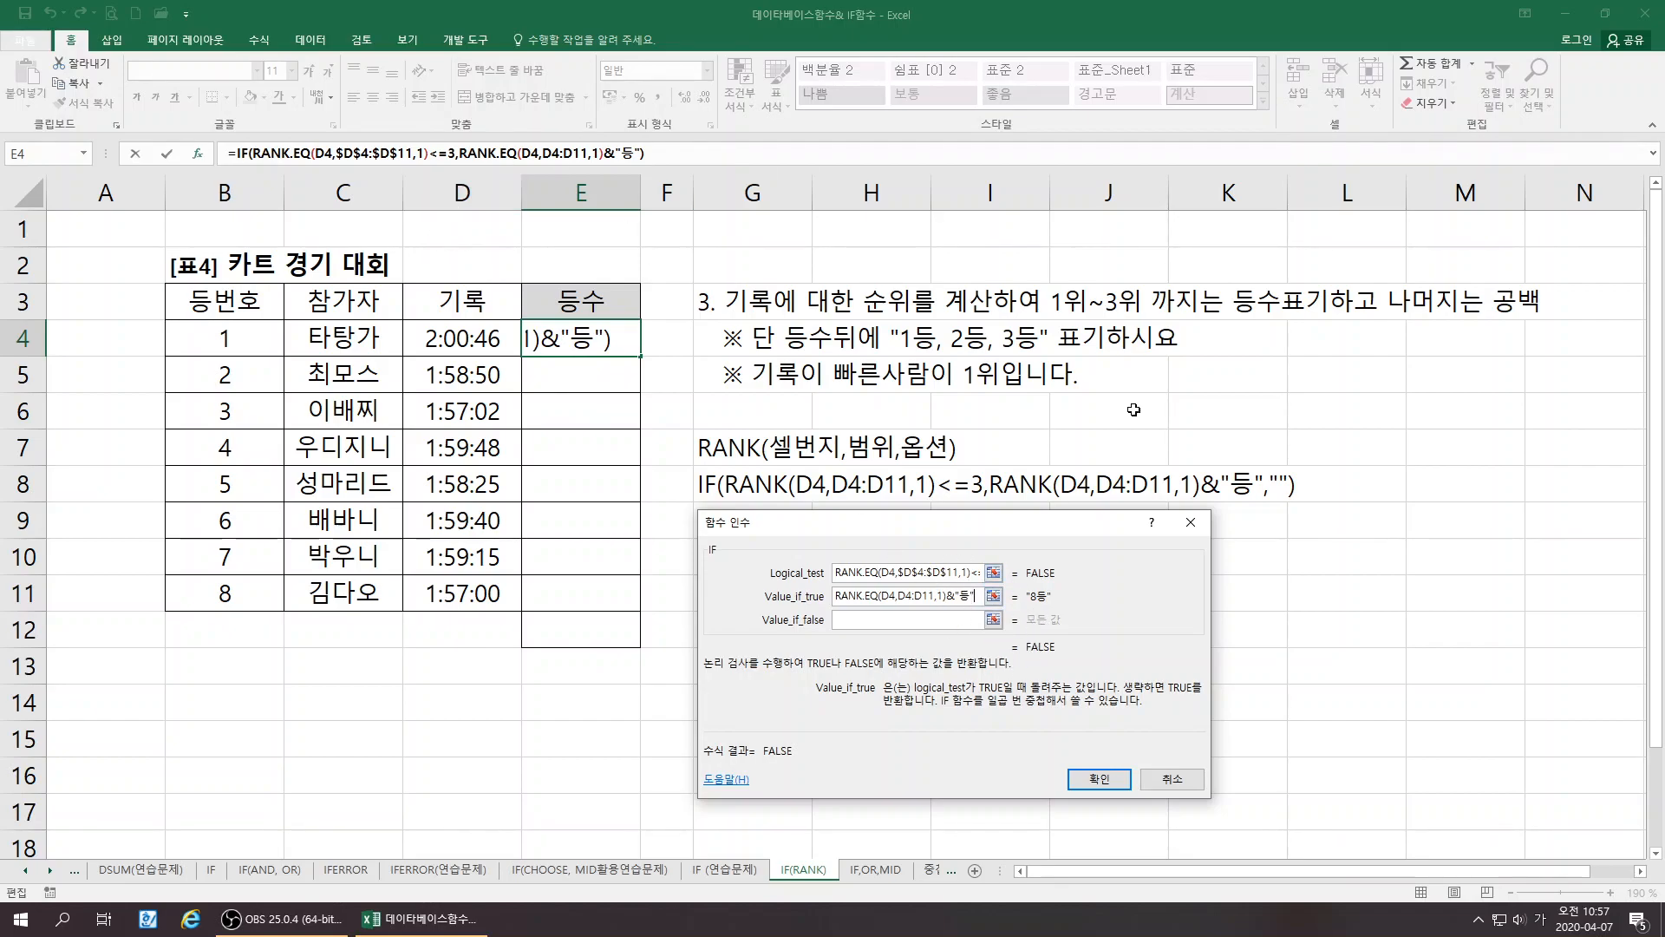
Set Value_if_false to "", accept the IF formula and fill it from E4 down to E11
left_click(867, 619)
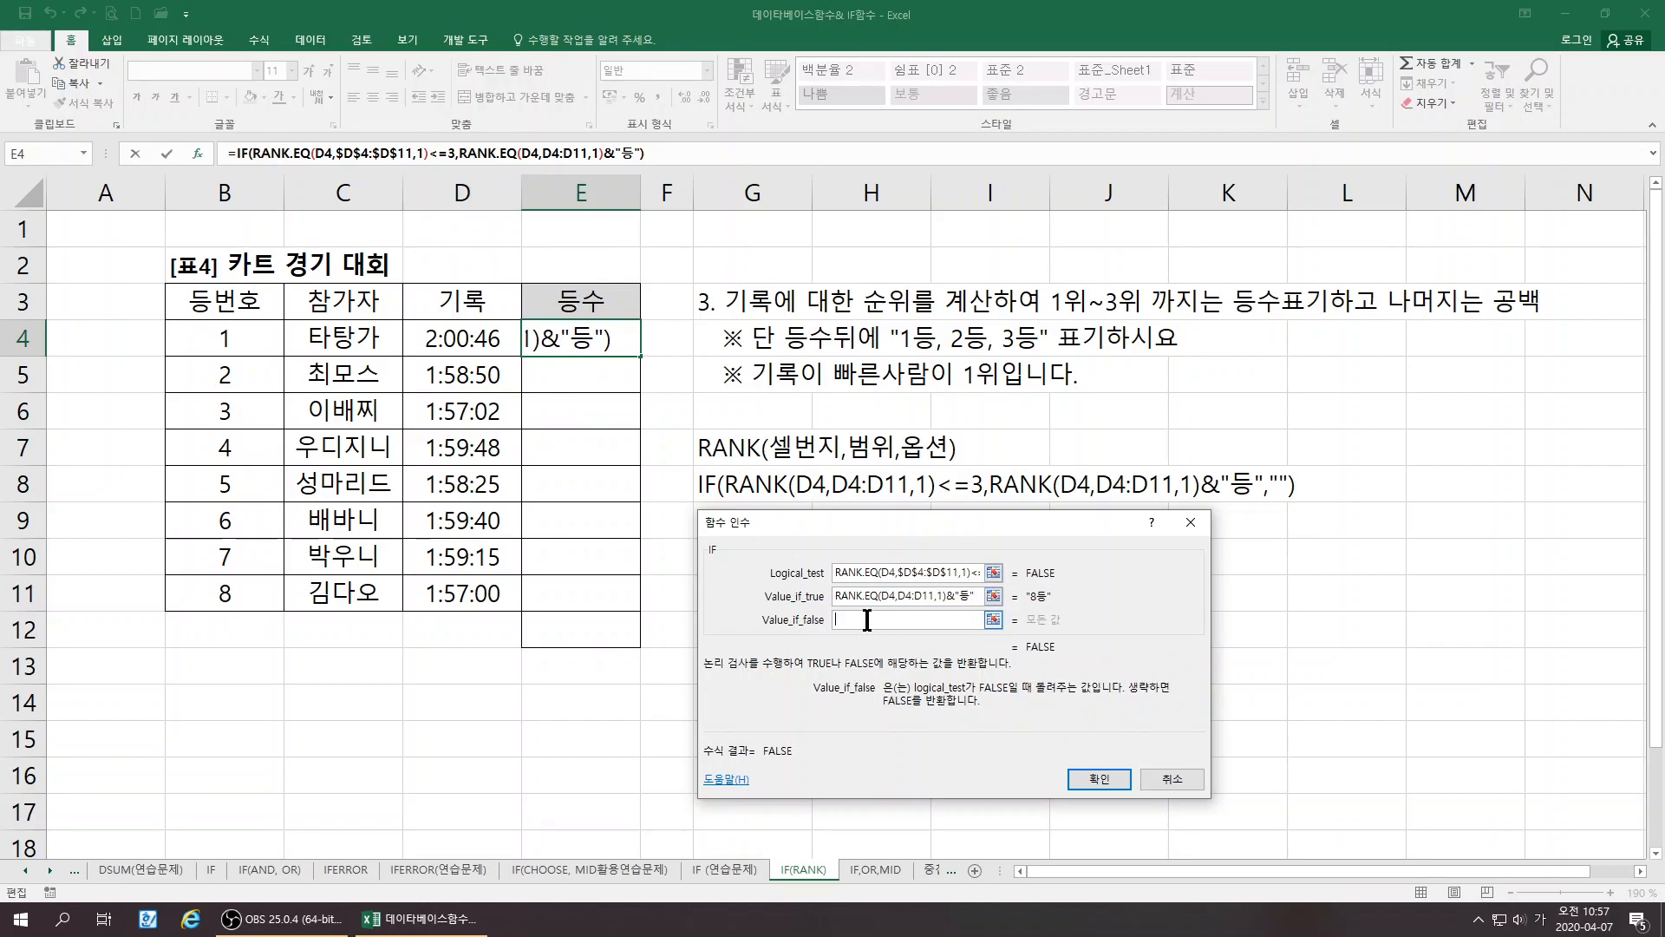
type("\"\"")
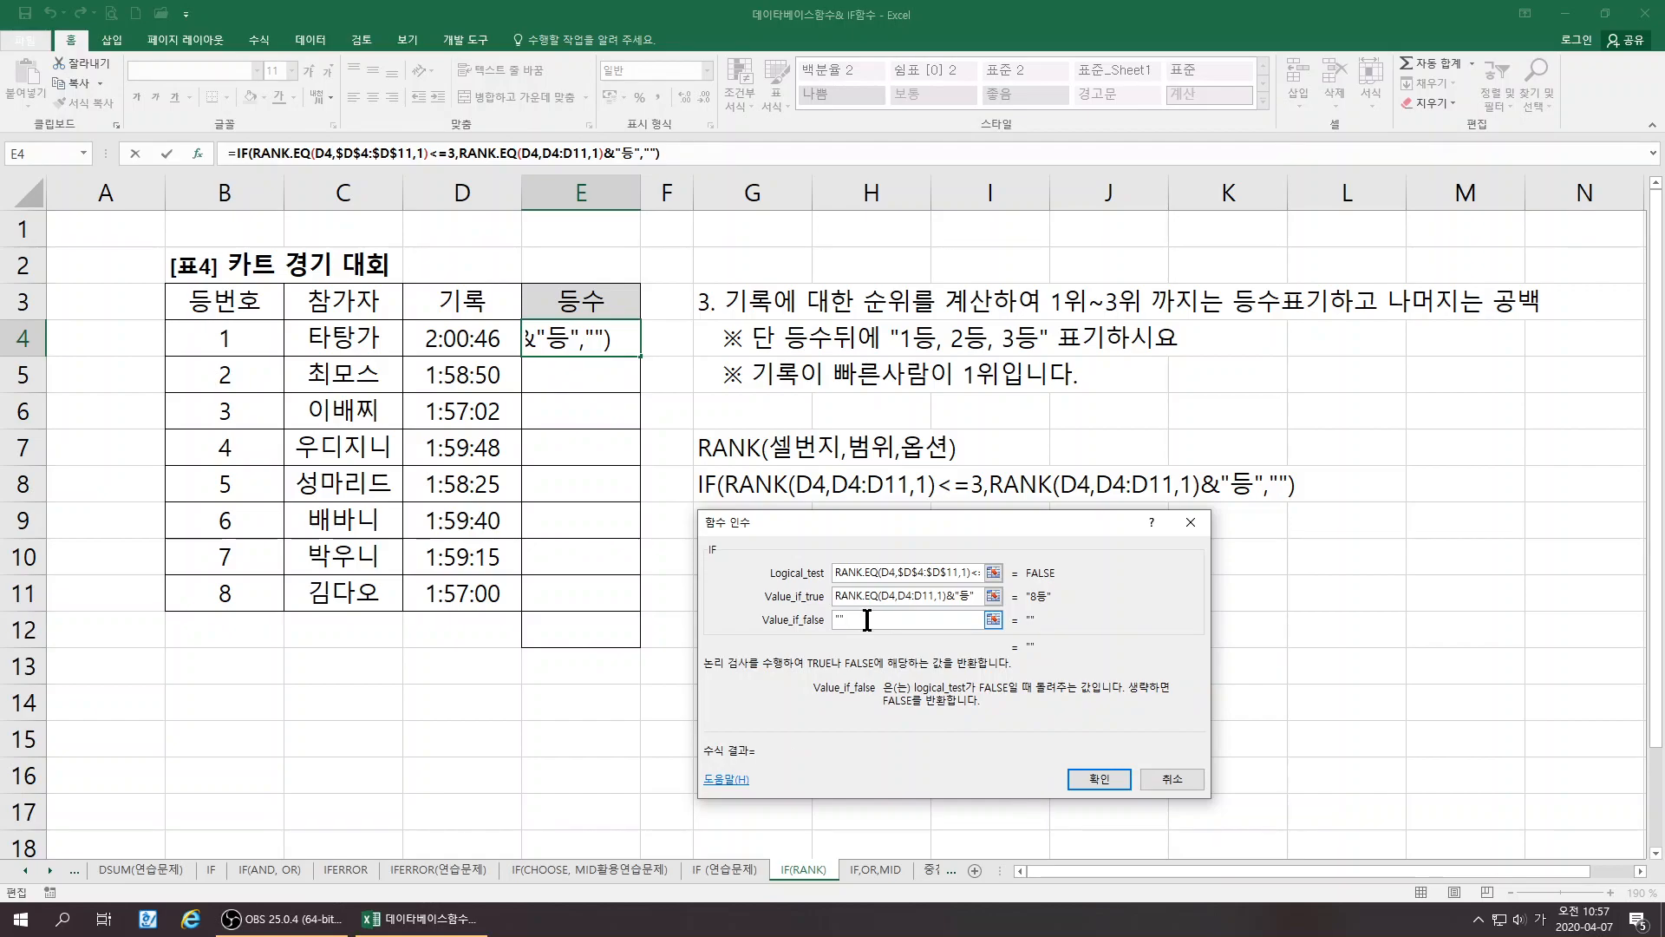
key("Return")
left_click_drag(640, 355, 634, 603)
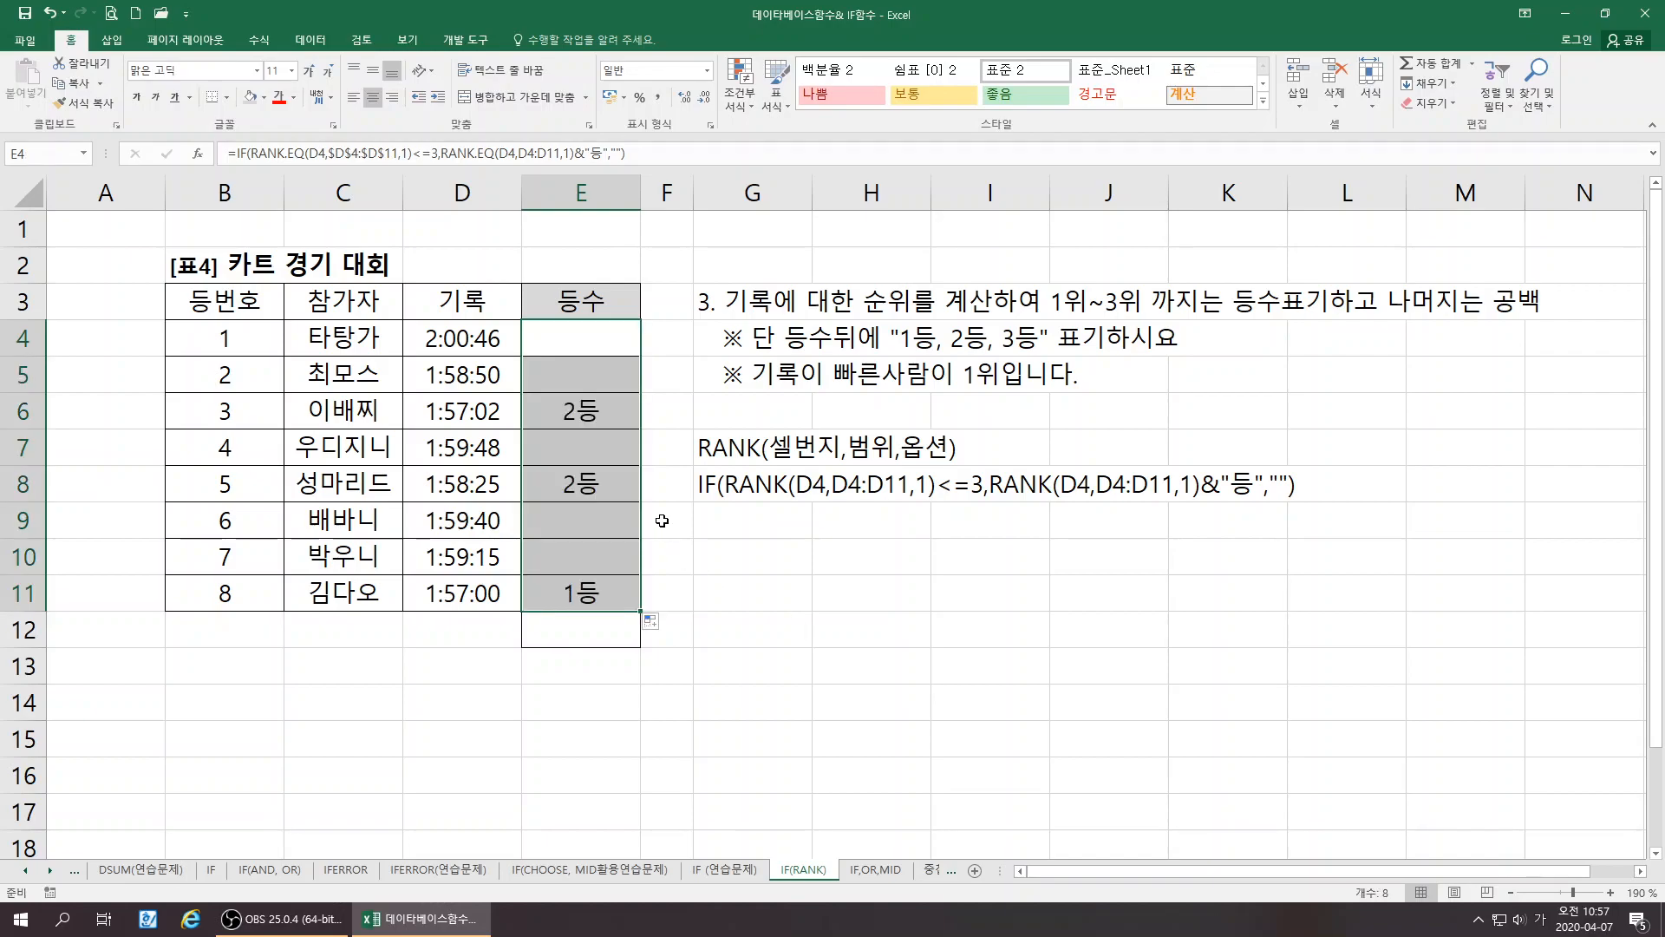
Compare the rank formulas in E4, E6, E8 and E11 with the race records in column D
left_click(578, 420)
left_click(577, 467)
left_click(605, 599)
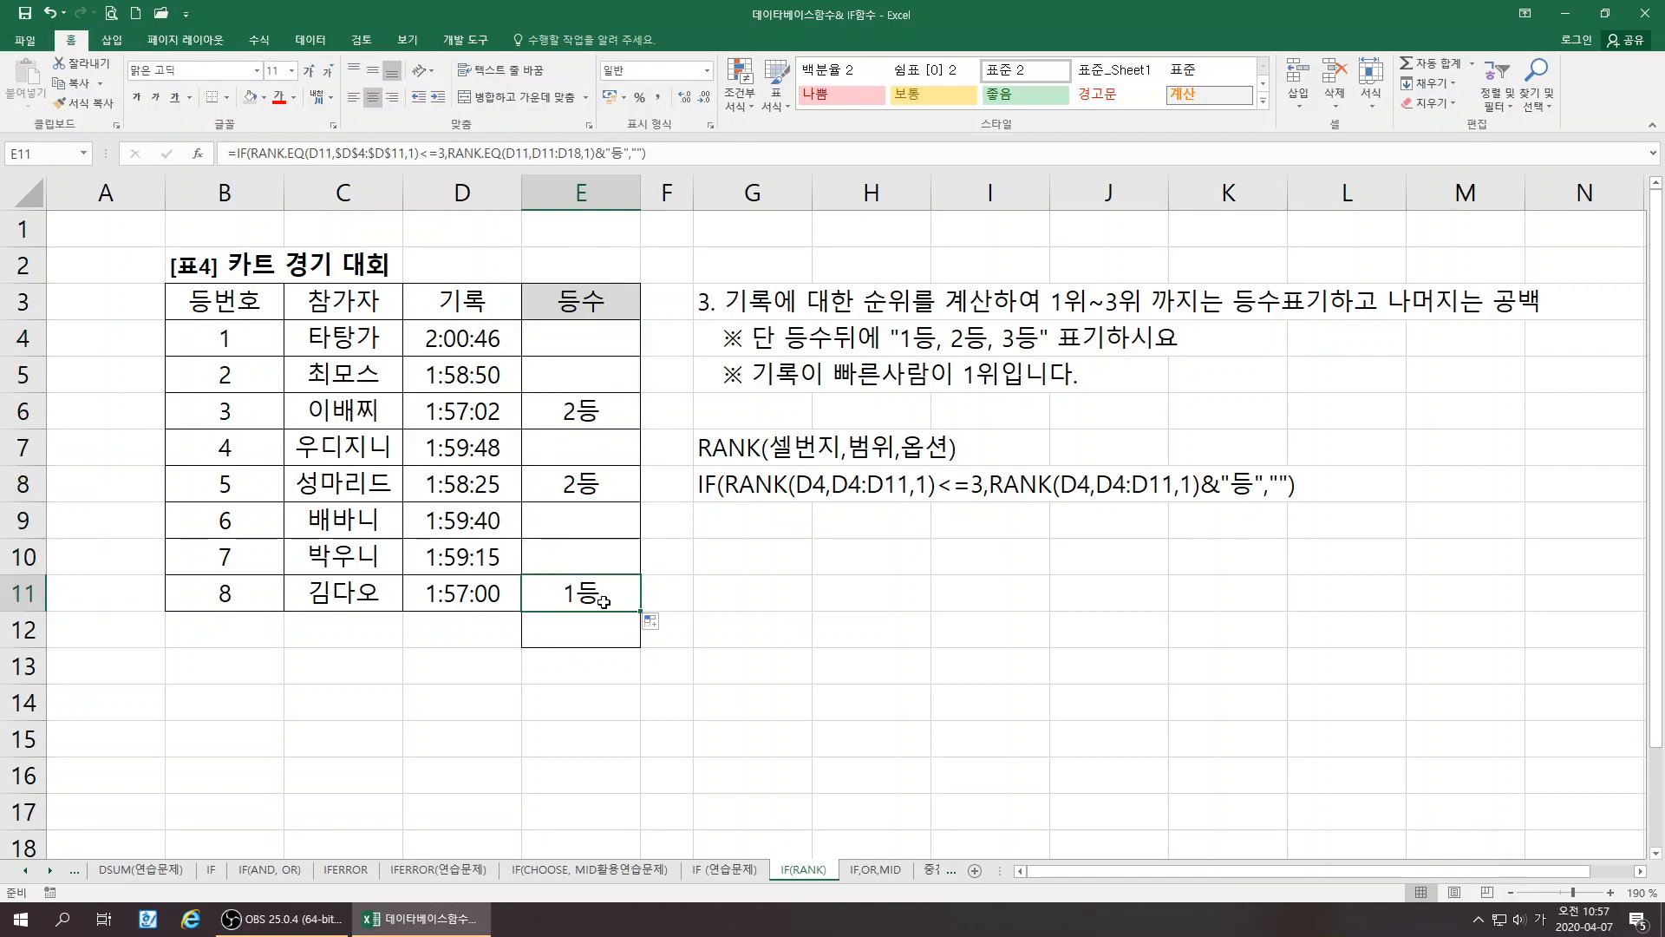
left_click(595, 618)
left_click(567, 411)
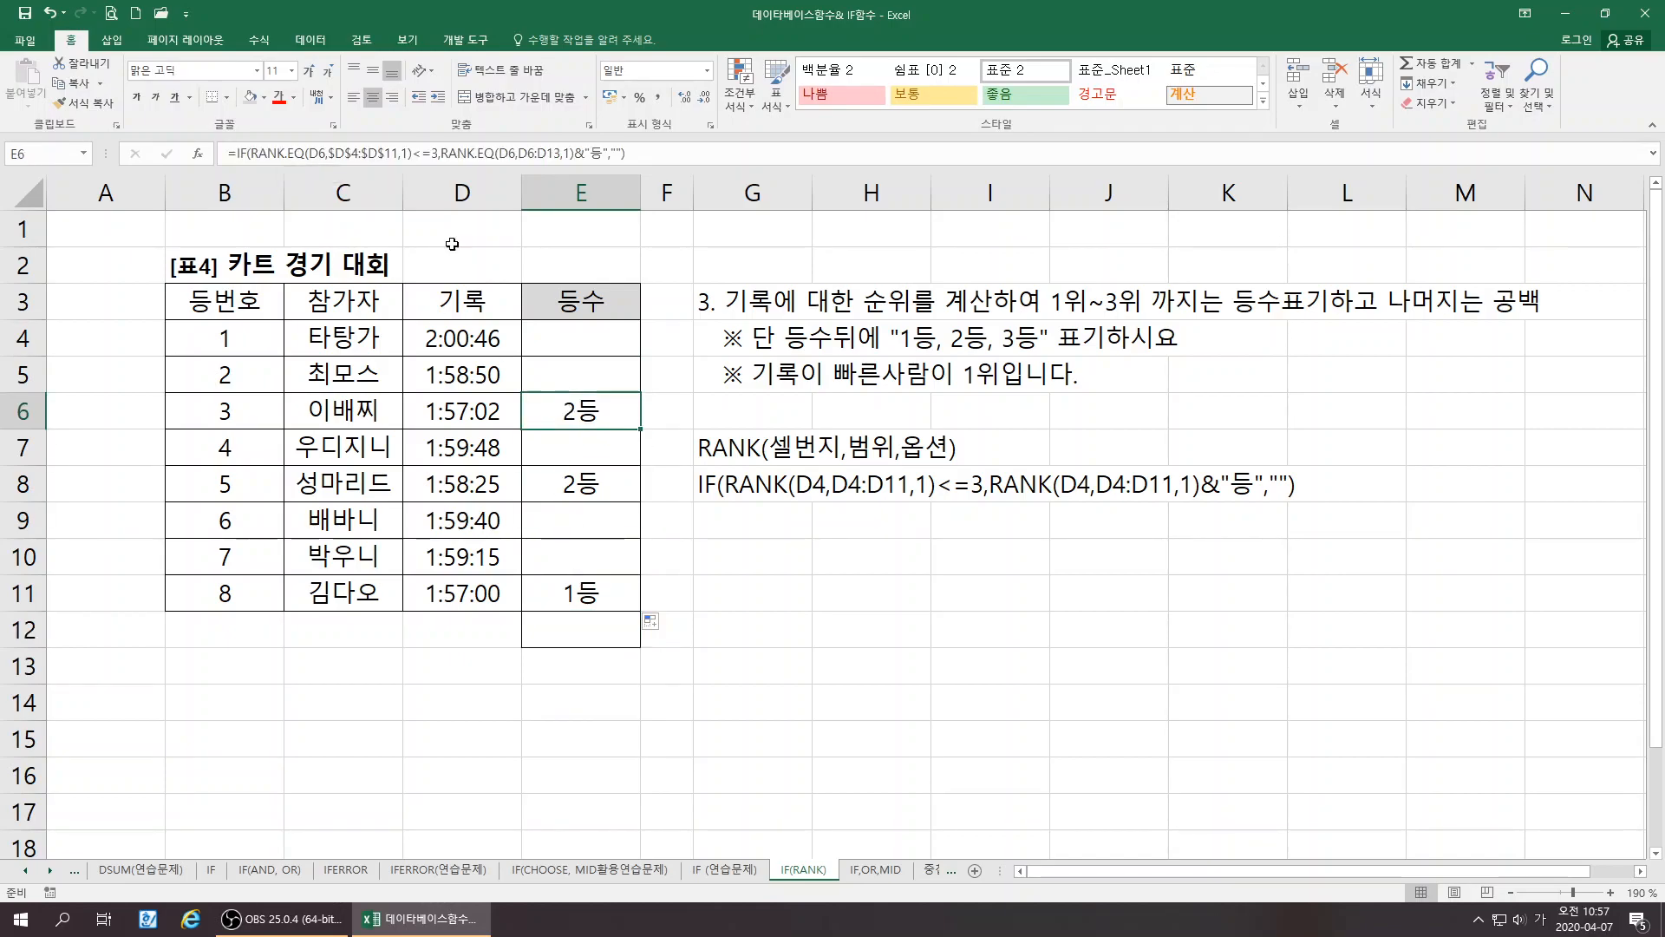
left_click(611, 342)
left_click(583, 422)
left_click(587, 486)
left_click(587, 594)
left_click(588, 483)
left_click(589, 413)
left_click(492, 411)
left_click(486, 486)
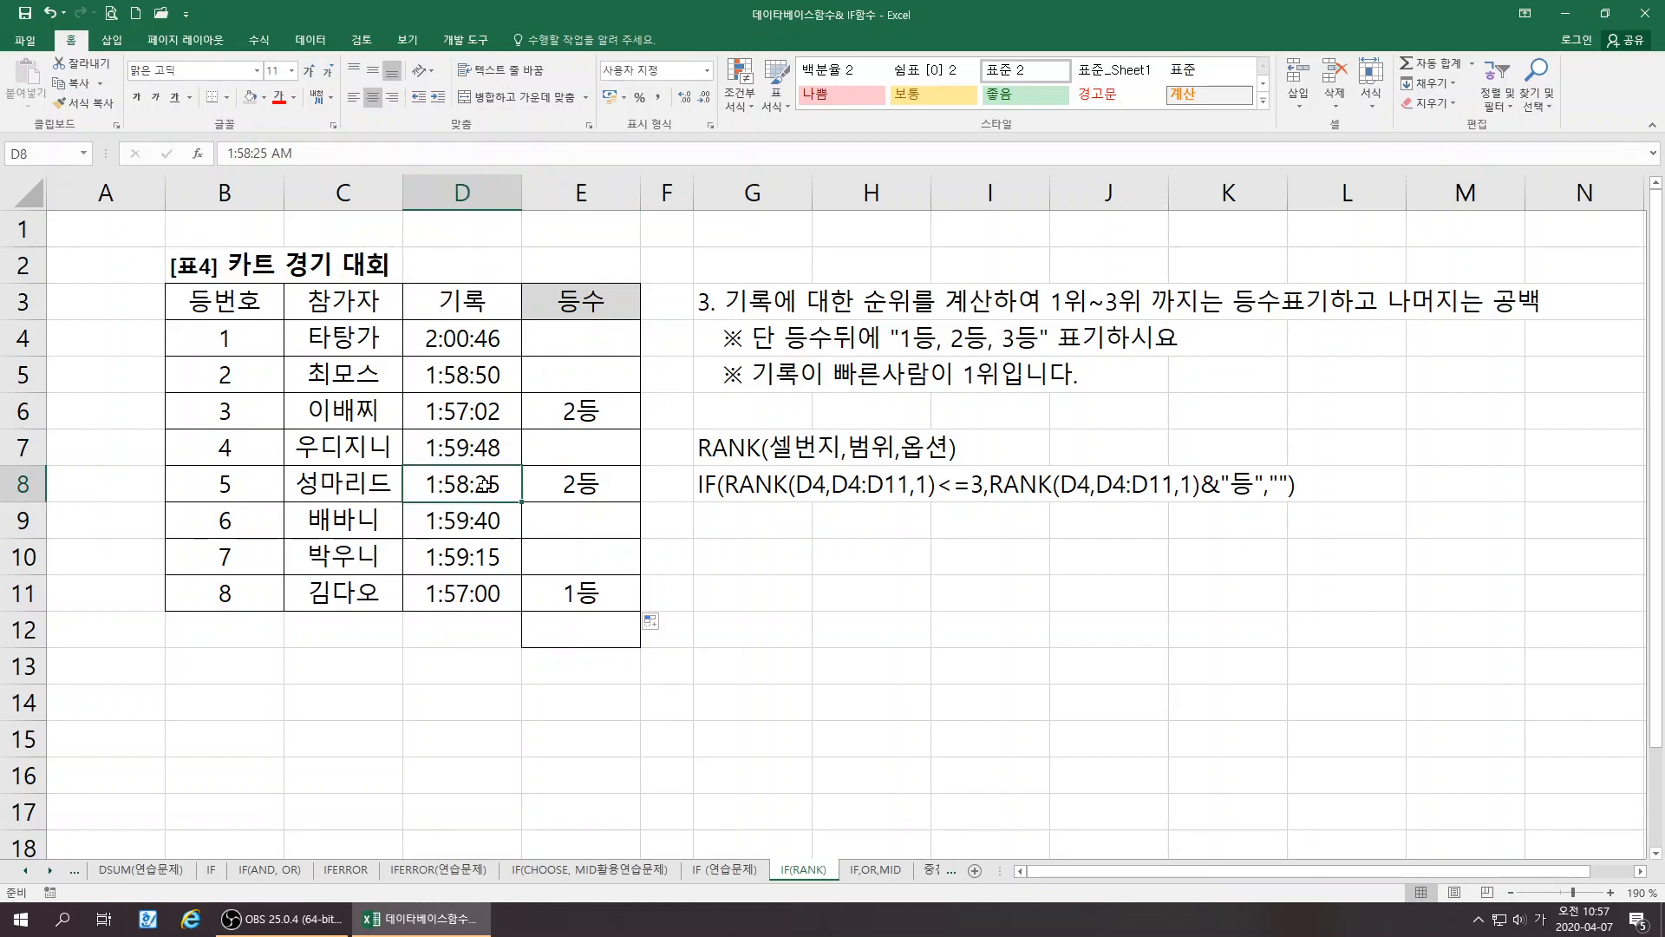
left_click(476, 413)
left_click(474, 496)
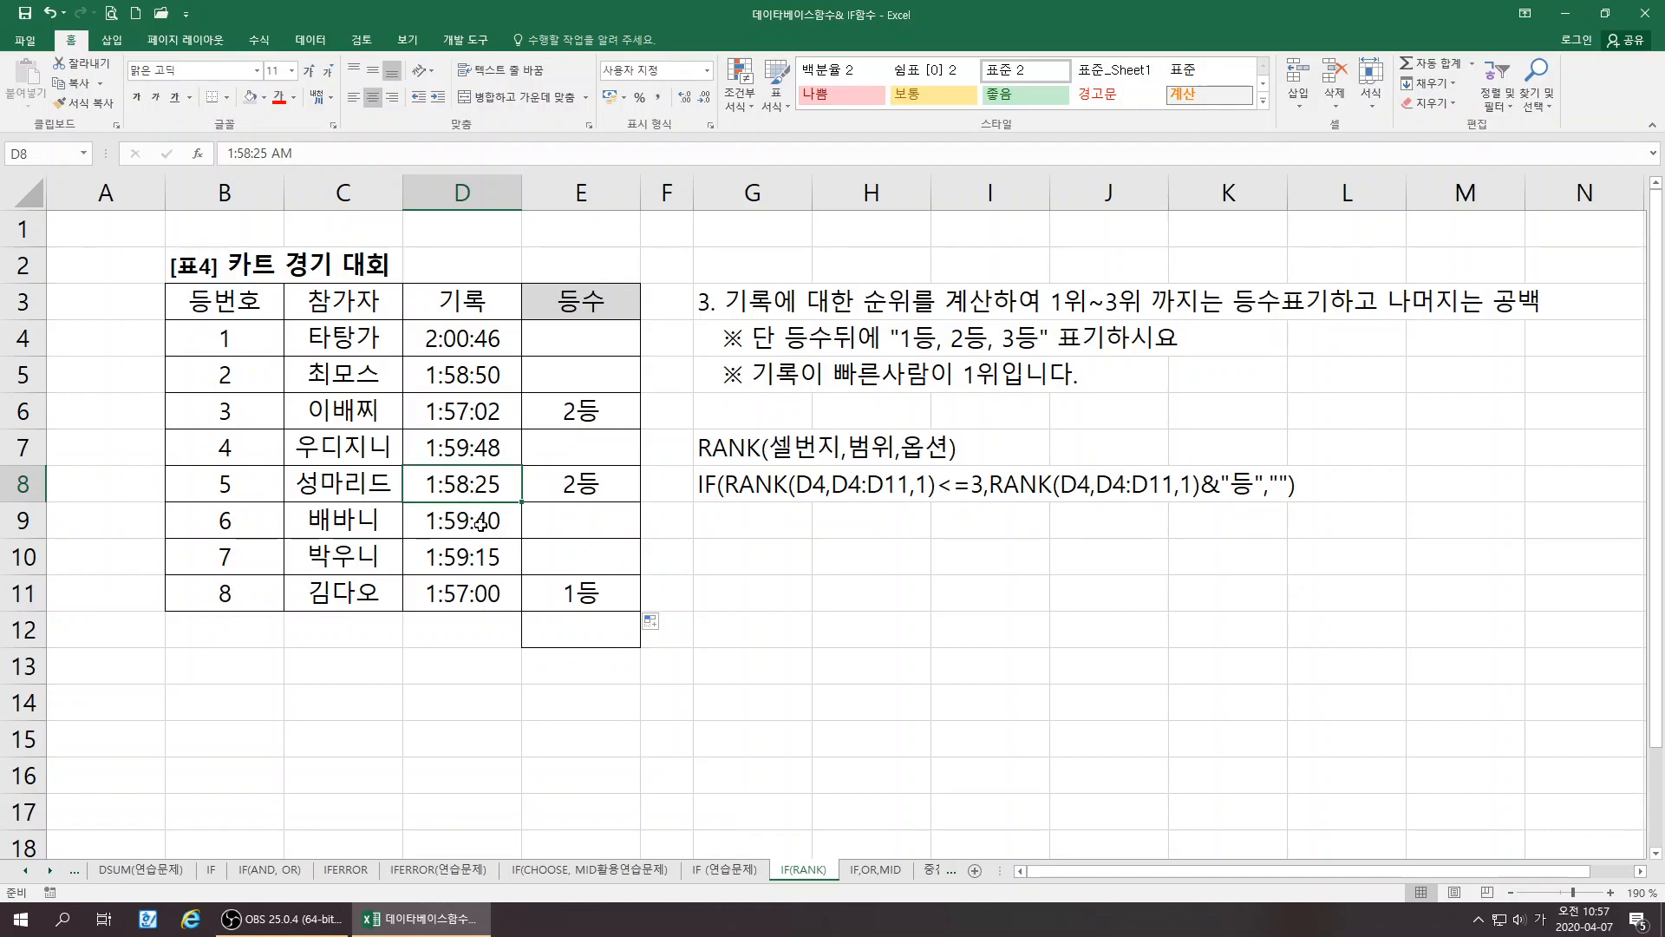
left_click(477, 598)
left_click(483, 411)
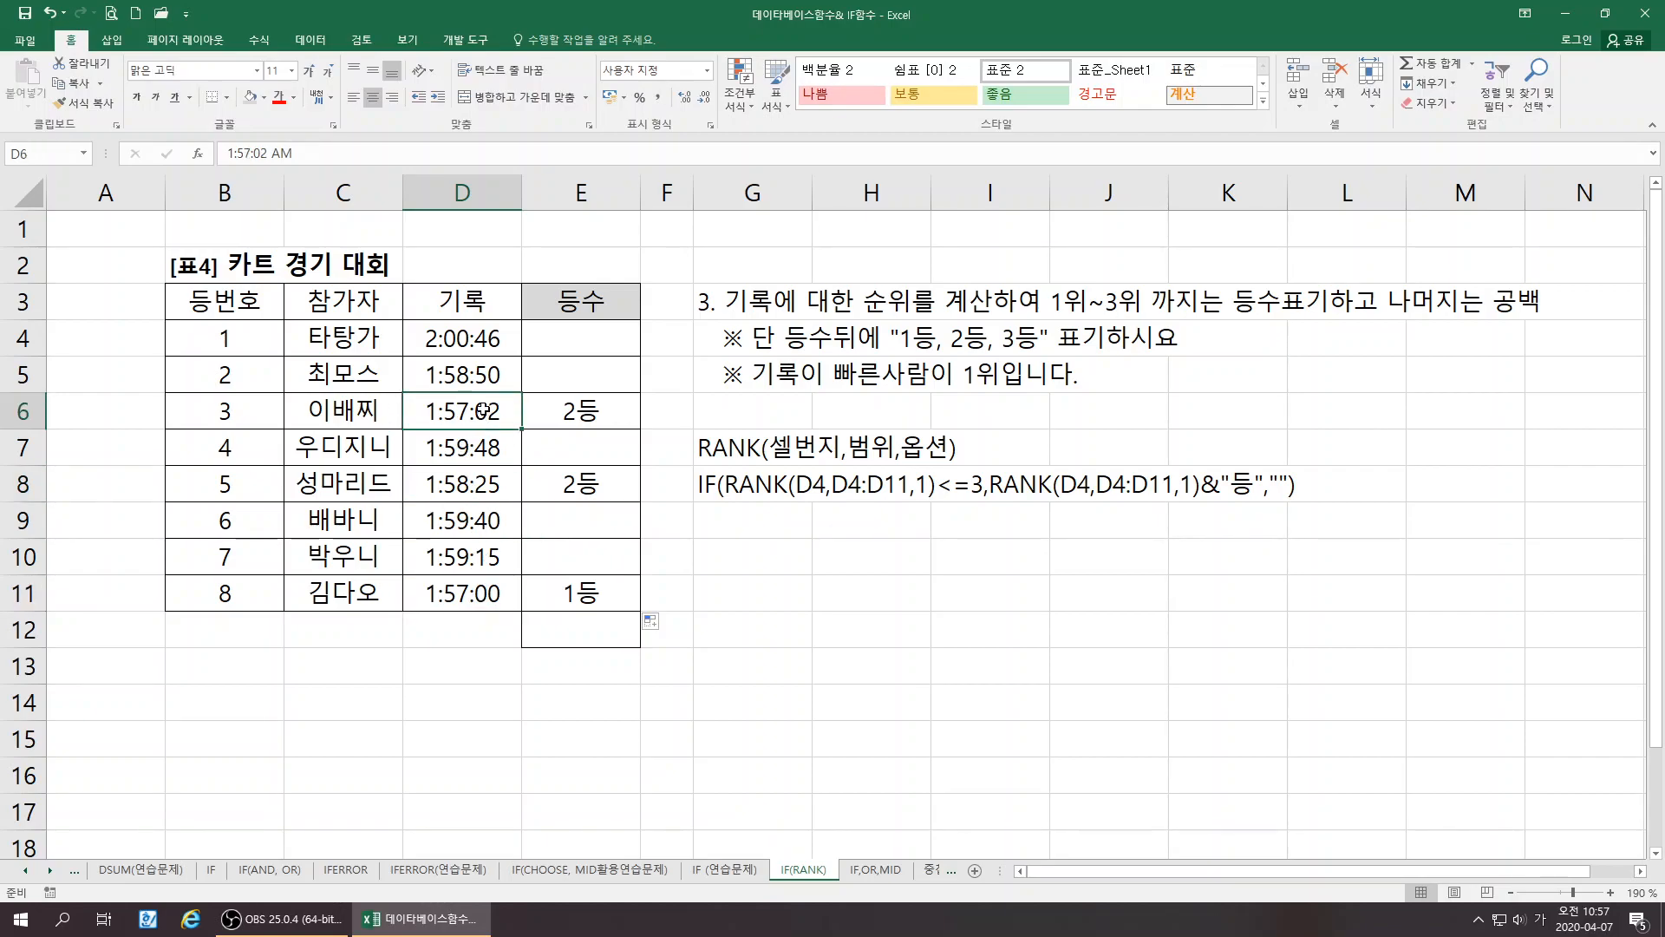
Review the IF function arguments of E4 and compare the range references with the formula in E11
left_click(562, 356)
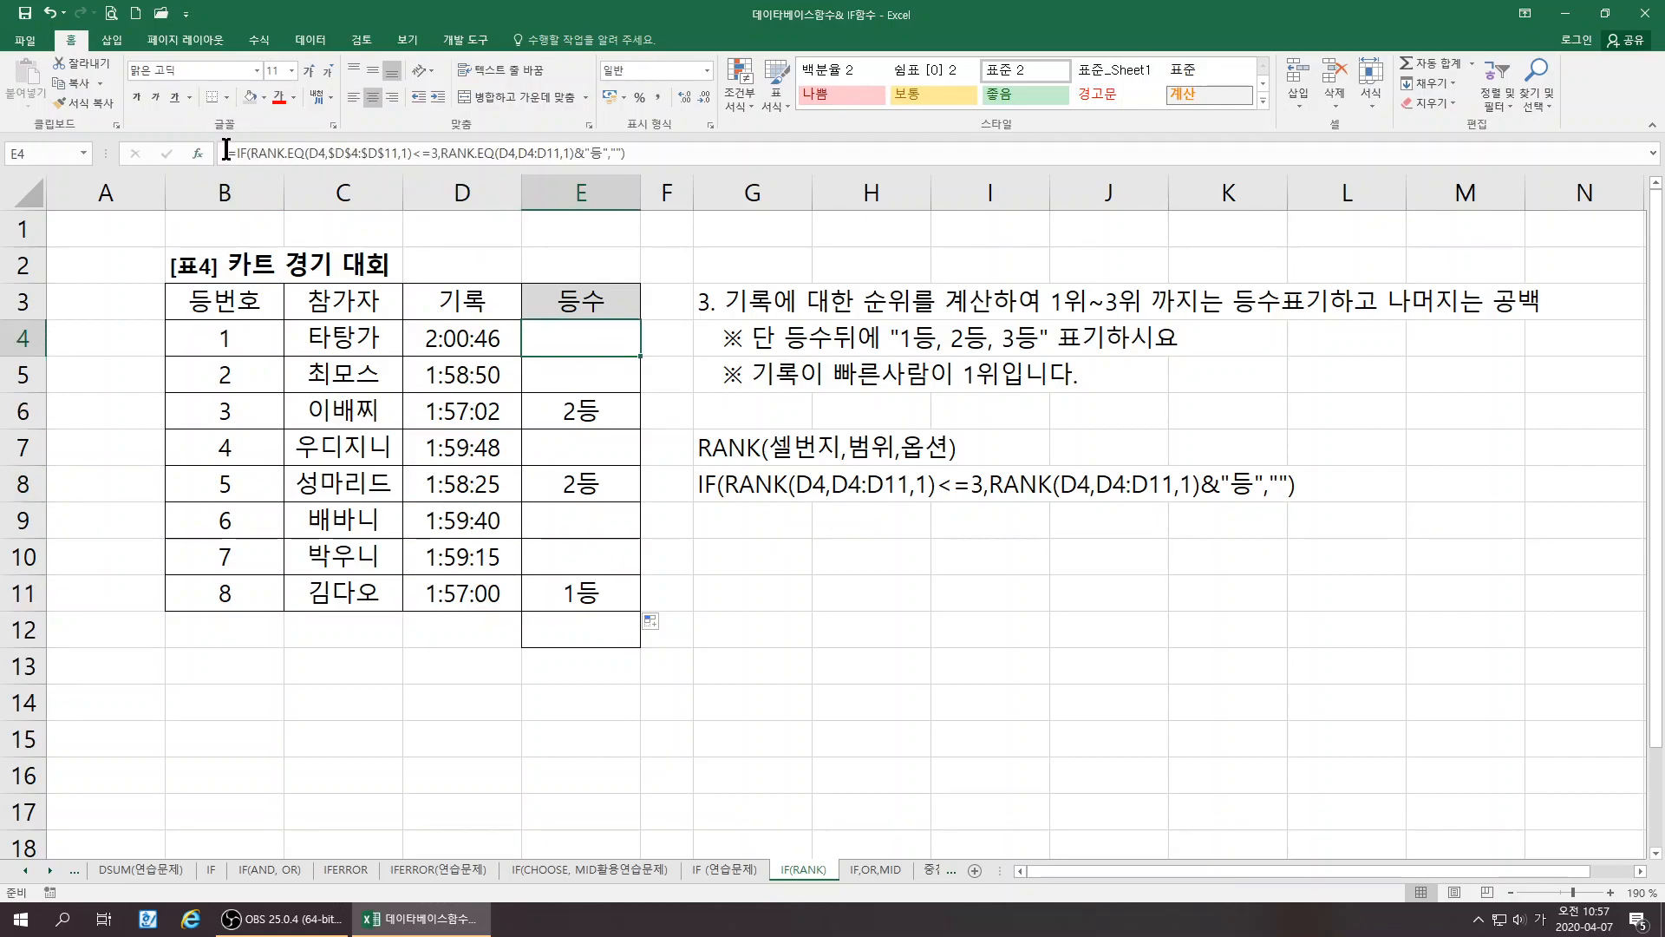
left_click(198, 152)
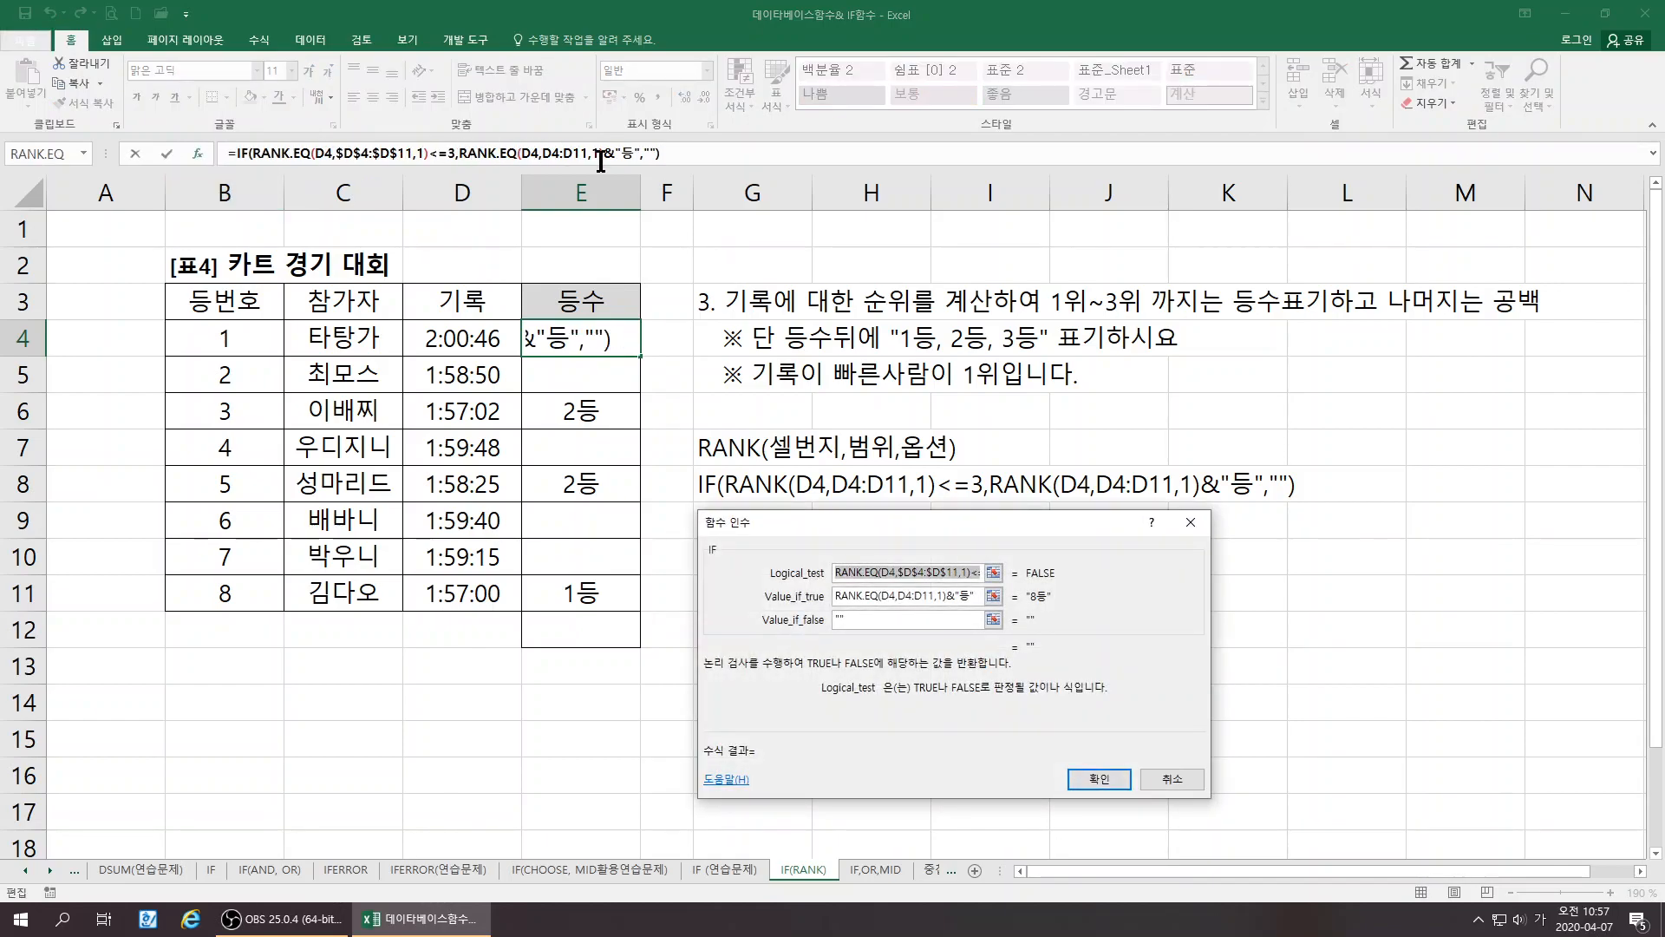
left_click(1098, 778)
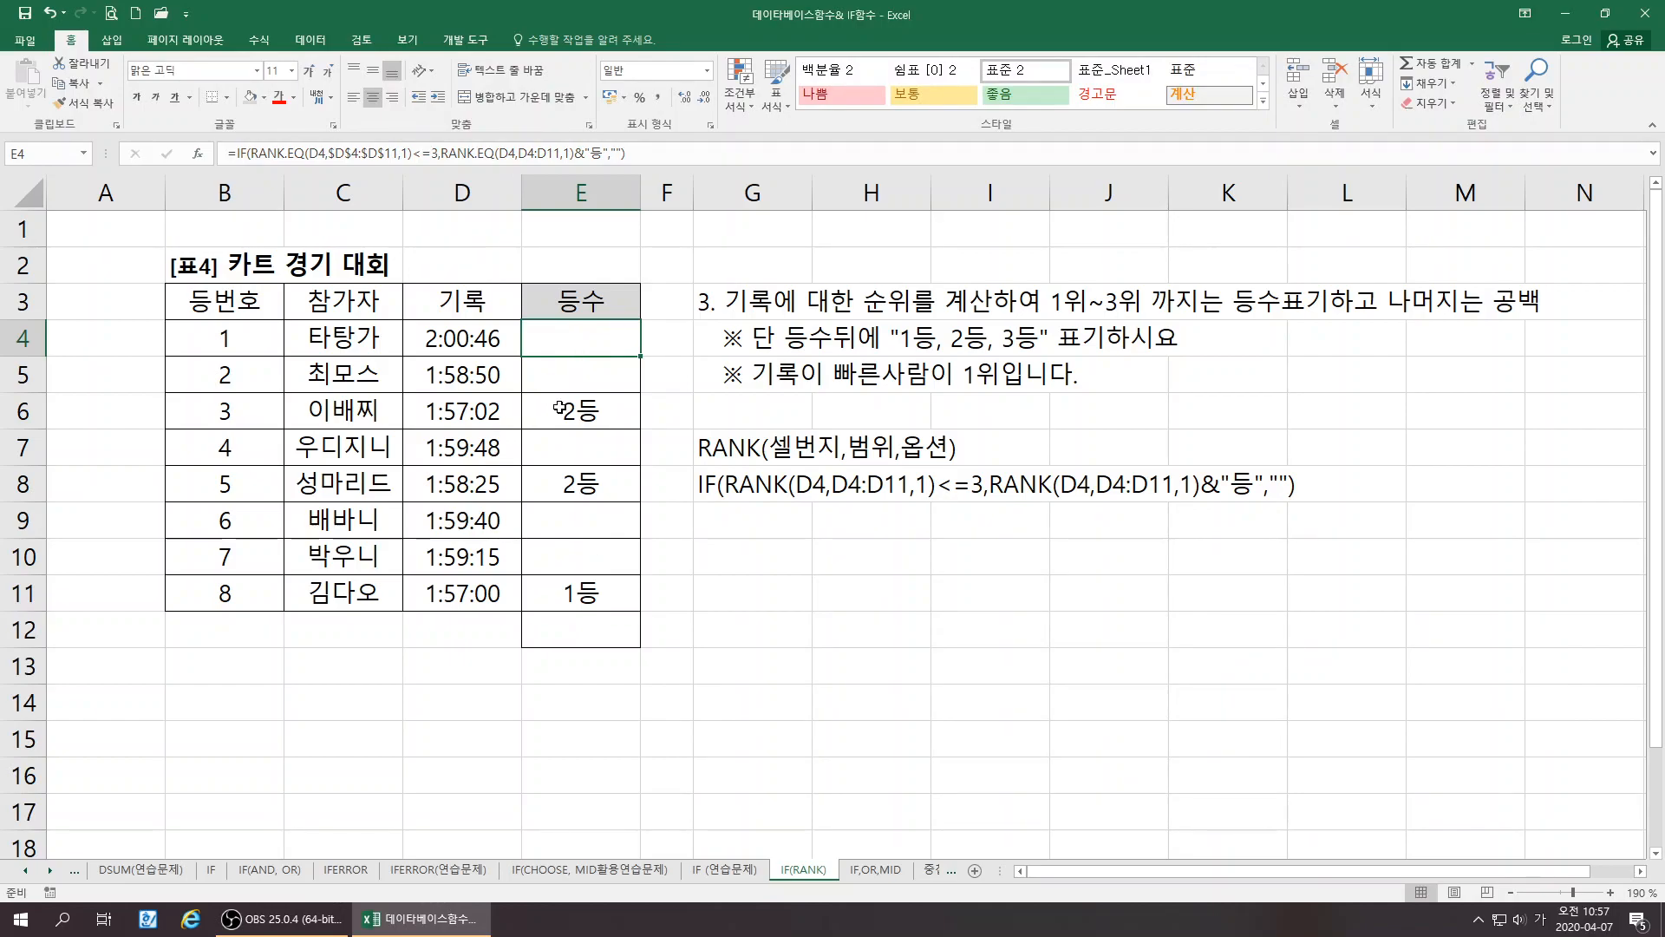
left_click(579, 587)
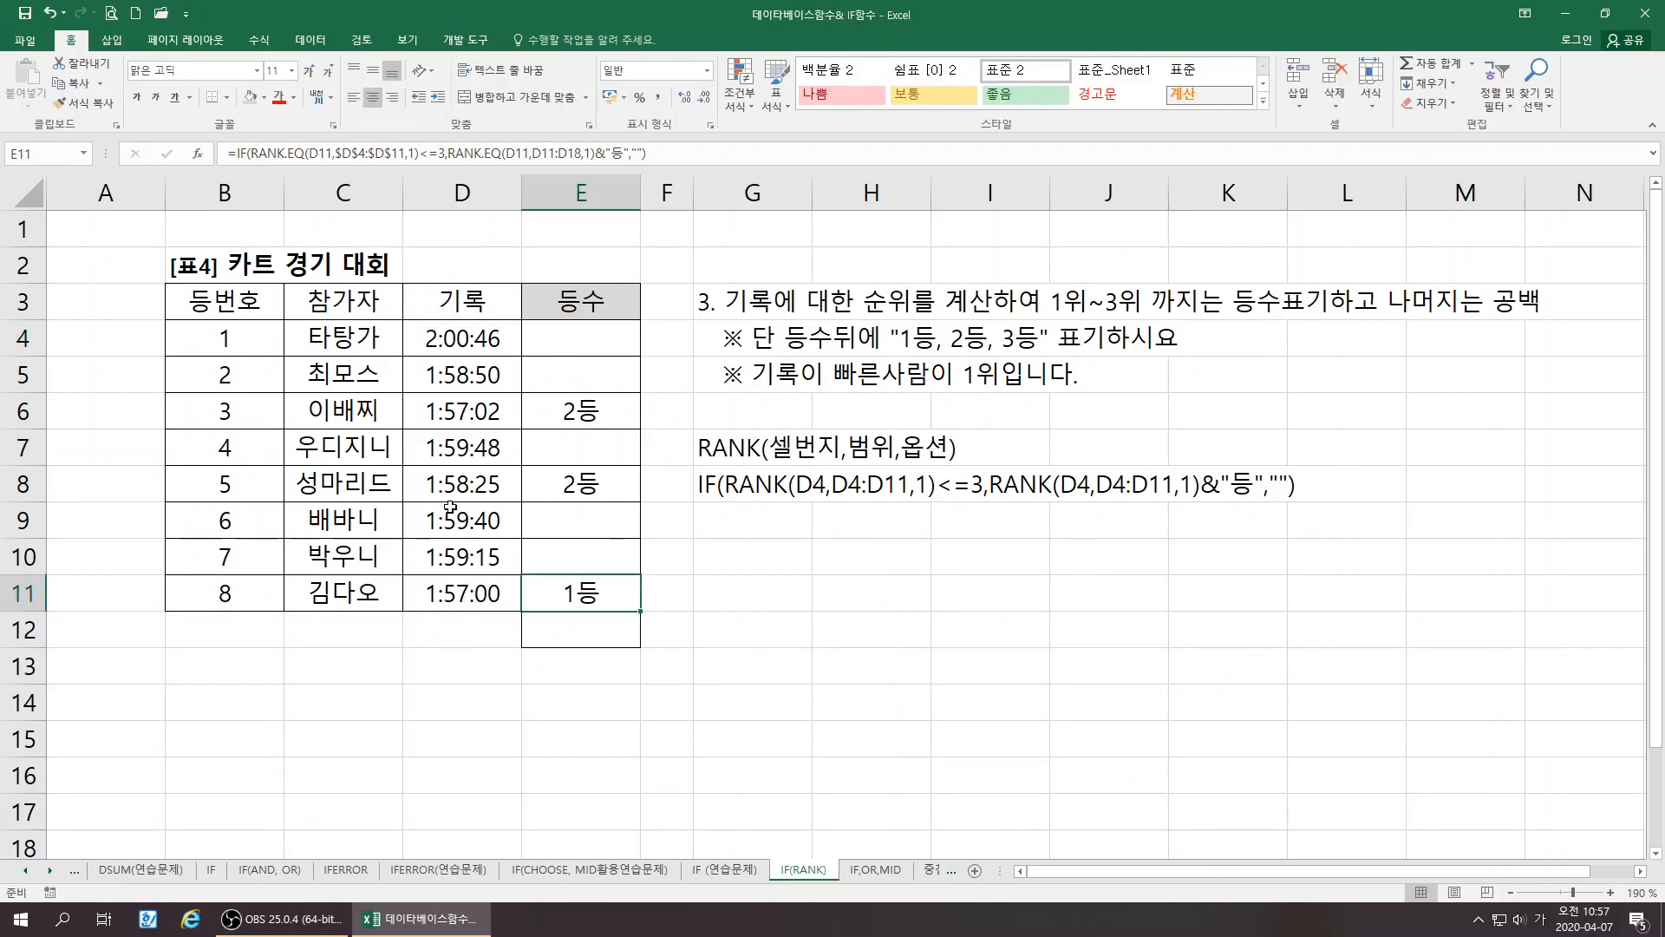
left_click(463, 325)
left_click(555, 340)
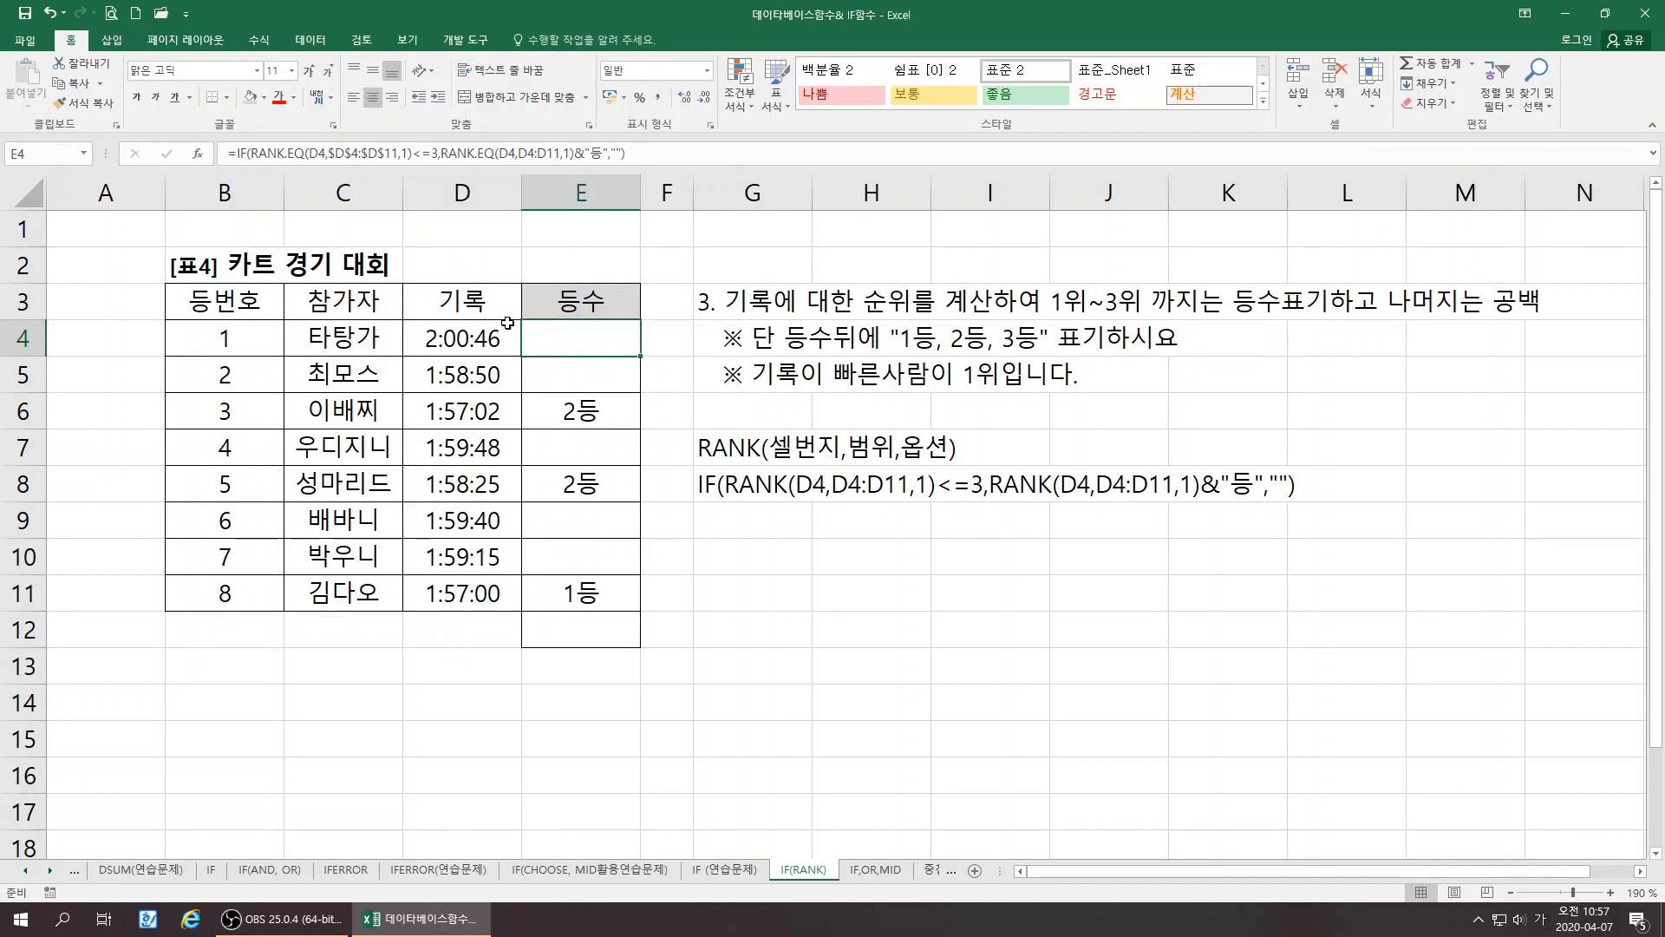
Make the Ref range of E4's second RANK.EQ absolute as $D$4:$D$11 and refill the formula down to E11
left_click(198, 153)
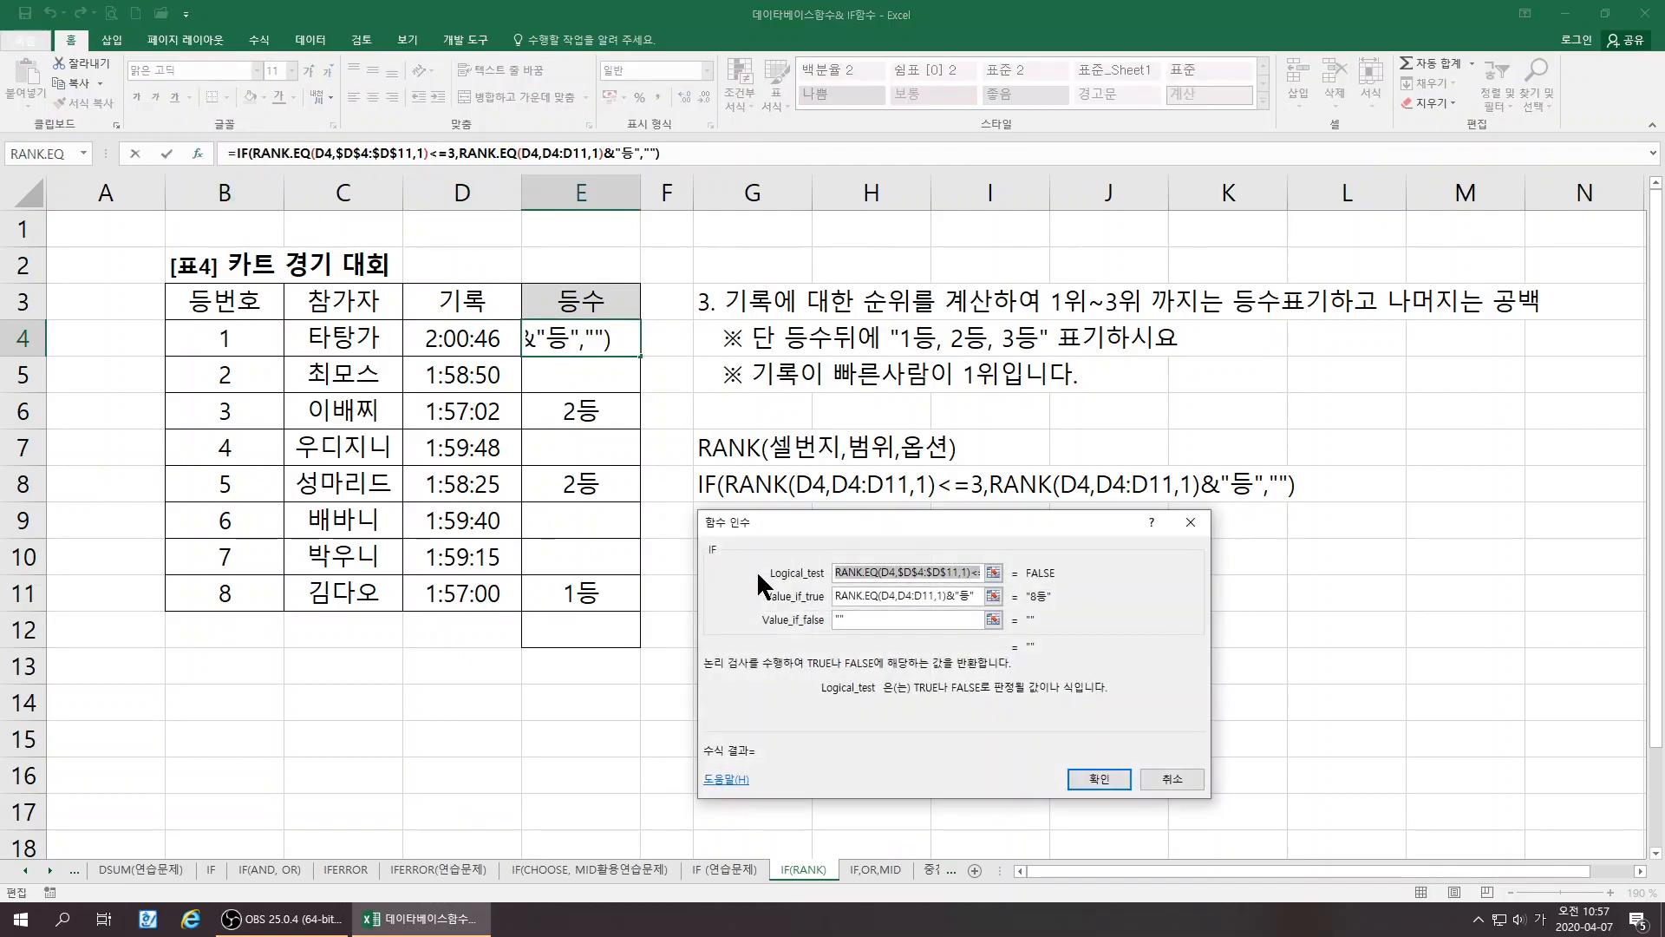
left_click(474, 153)
double_click(852, 595)
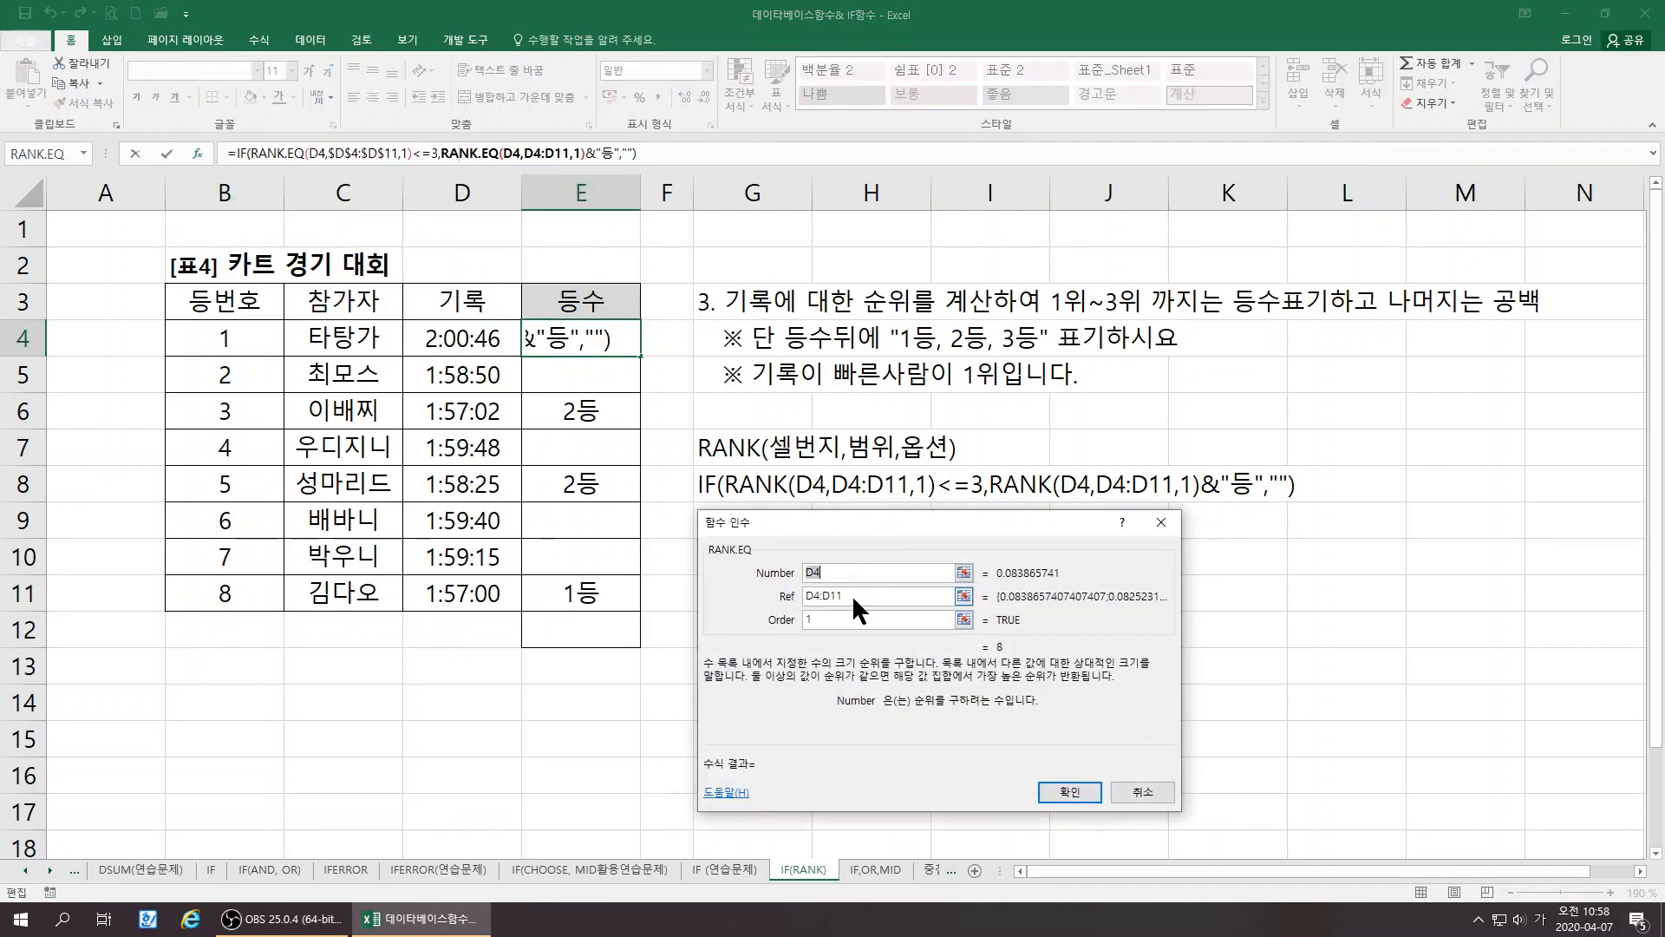
key("F4")
left_click(1059, 789)
left_click_drag(640, 356, 639, 607)
Check the rank formula in E8 and compare the records in D6, D8 and D11 with their ranks
left_click(577, 475)
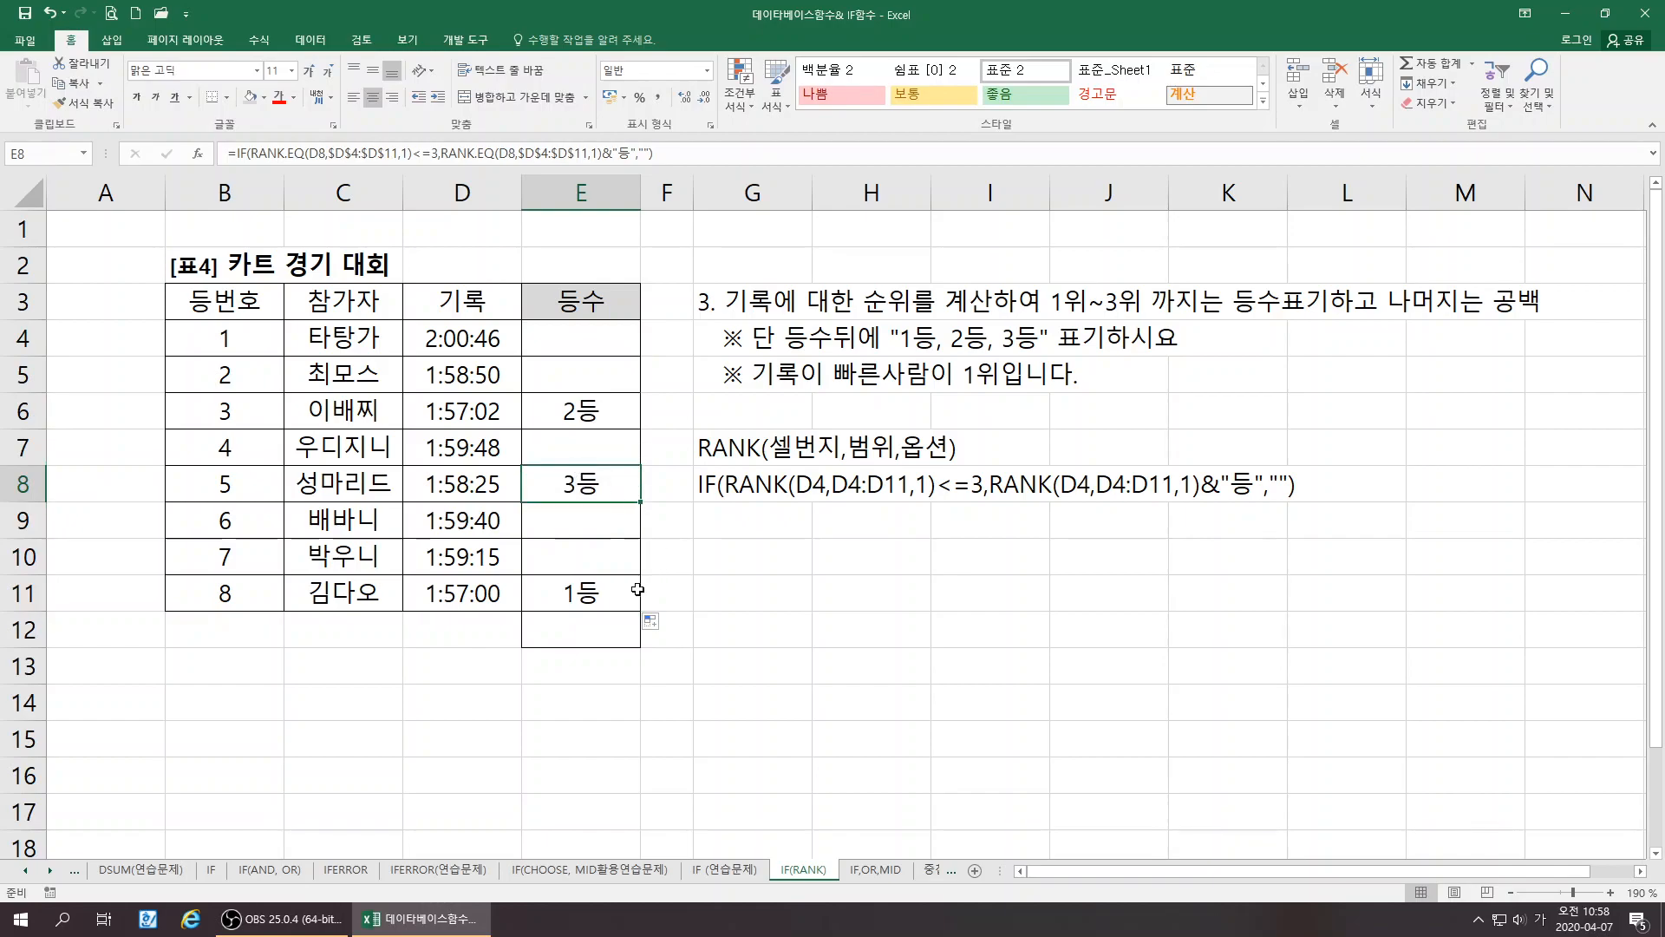
left_click(465, 493)
left_click(477, 421)
left_click(497, 491)
left_click(482, 599)
left_click(475, 413)
left_click(475, 486)
left_click(859, 582)
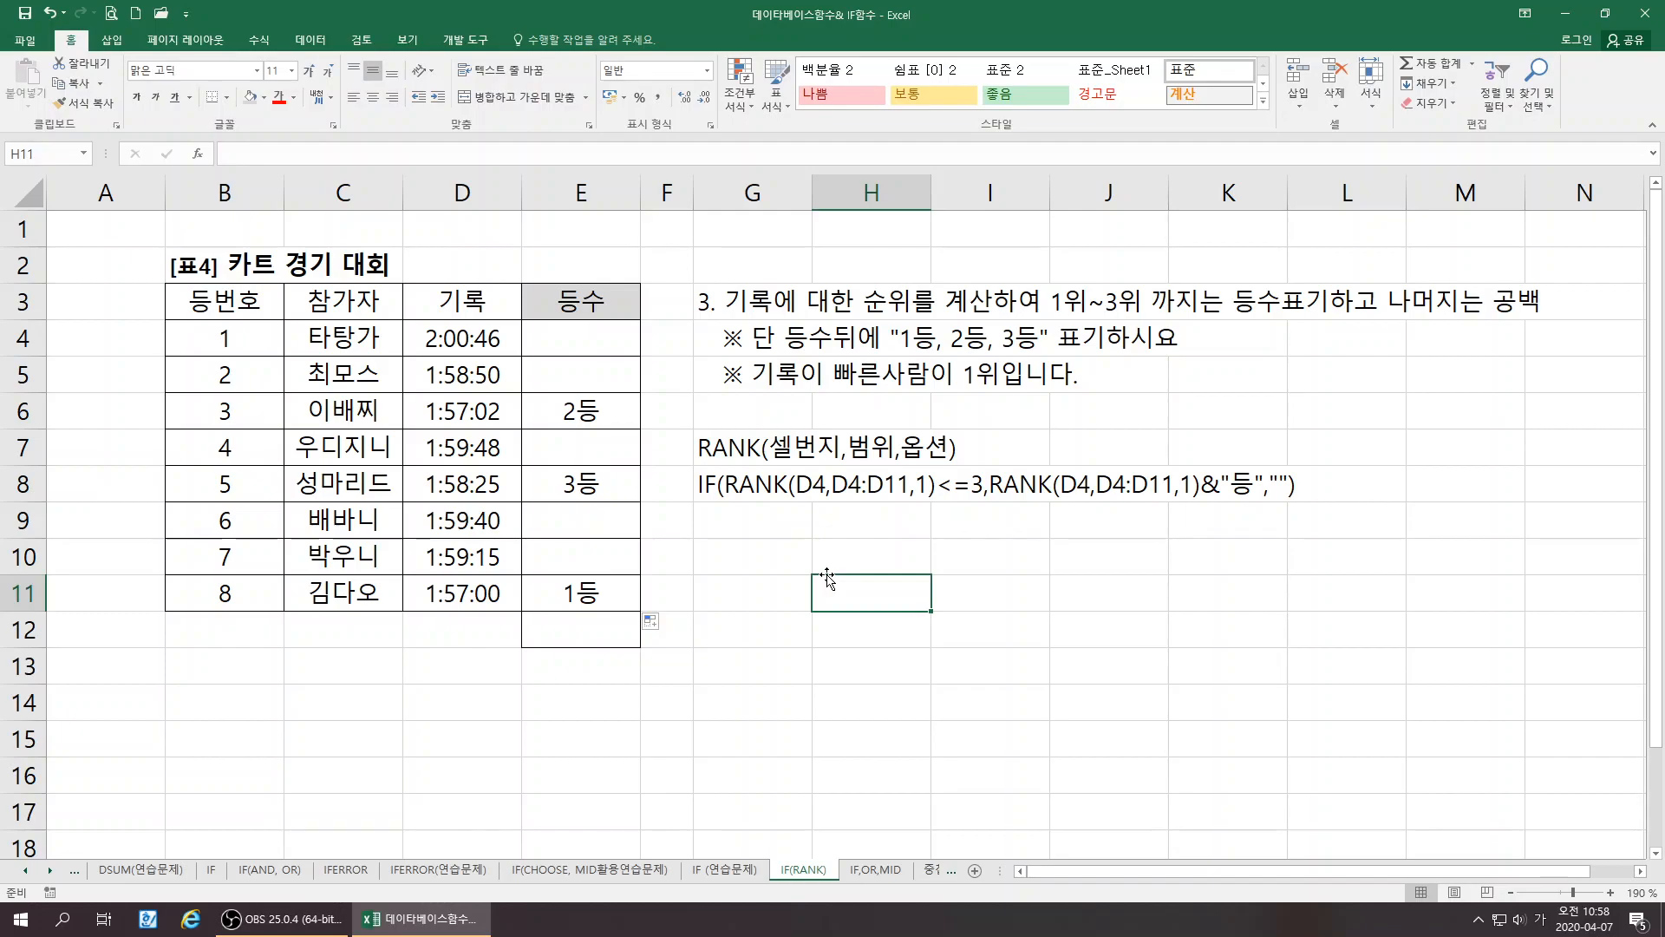
left_click(760, 603)
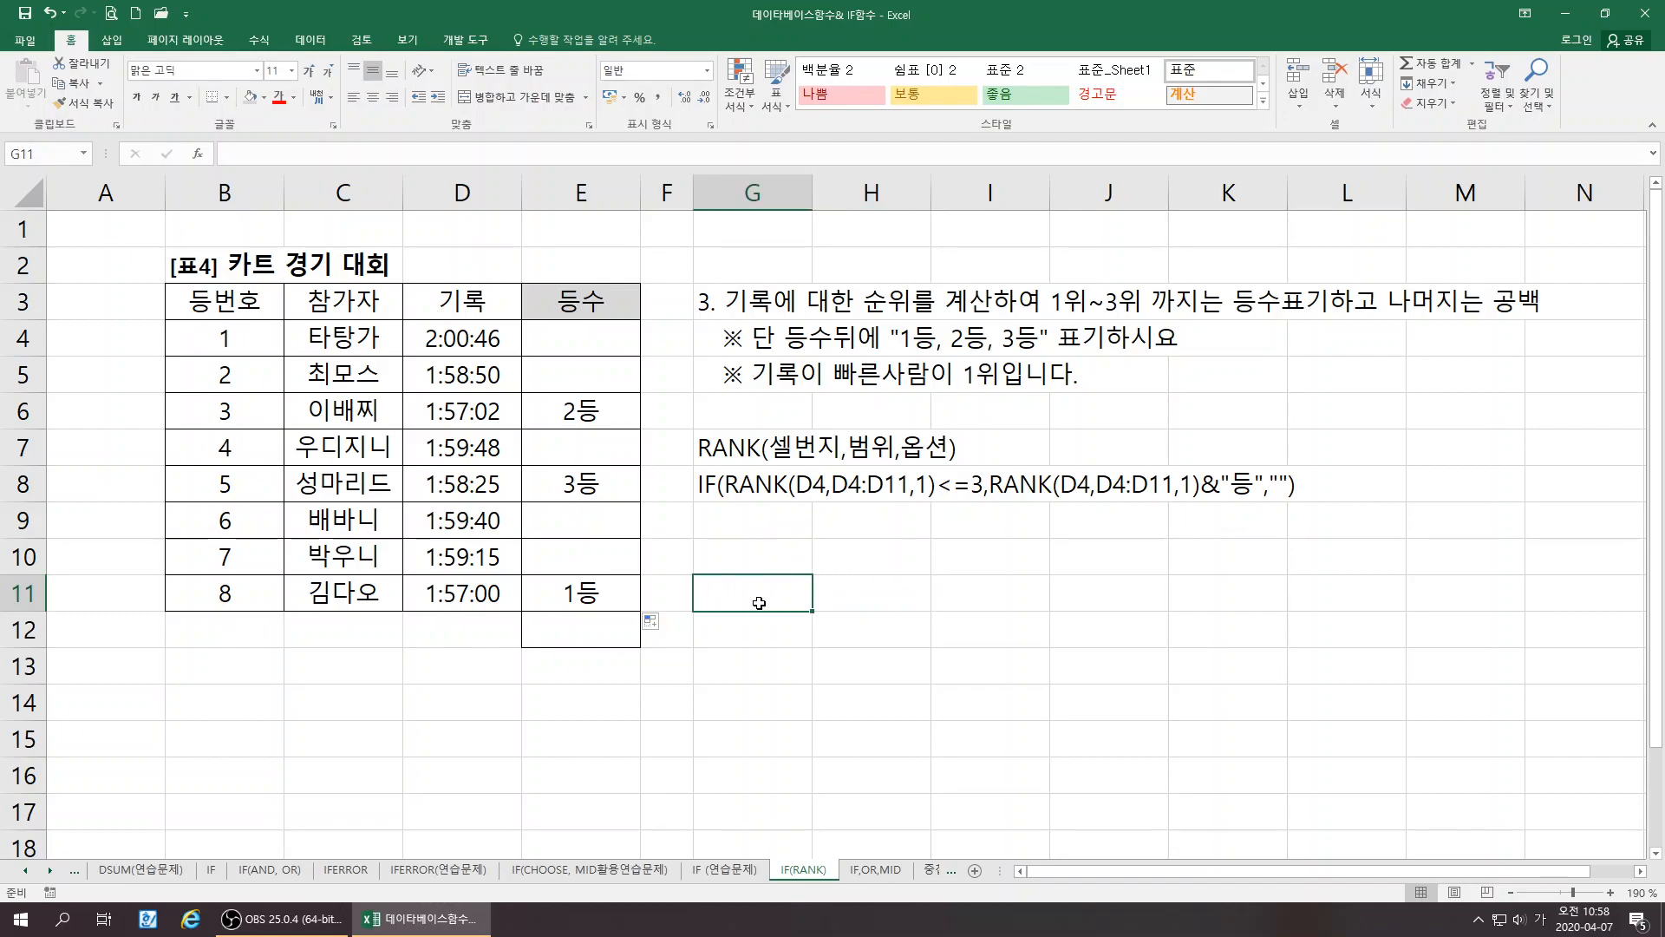